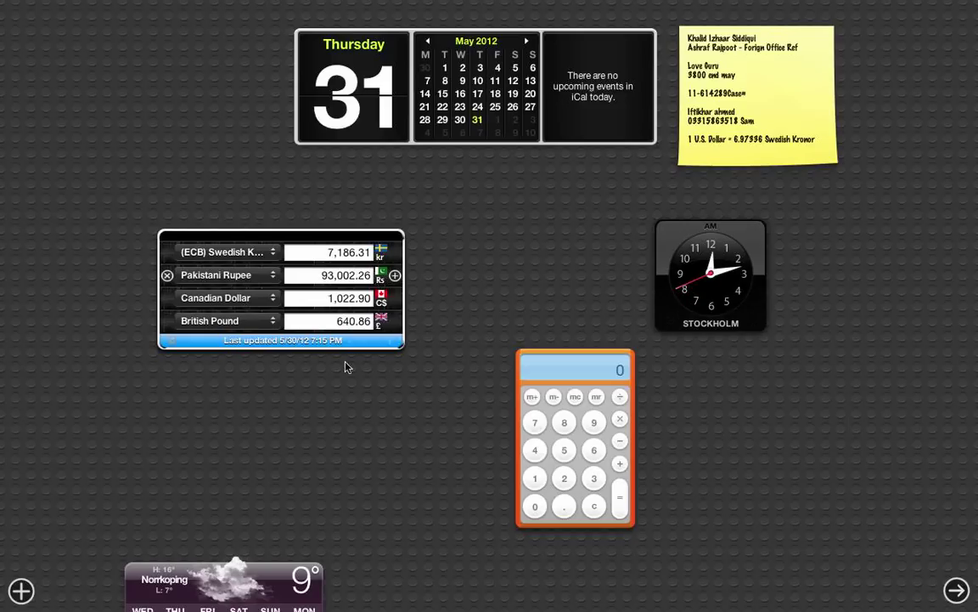
Step: Move the weather widget up below the currency converter and close the Dashboard
left_click_drag(235, 575, 238, 438)
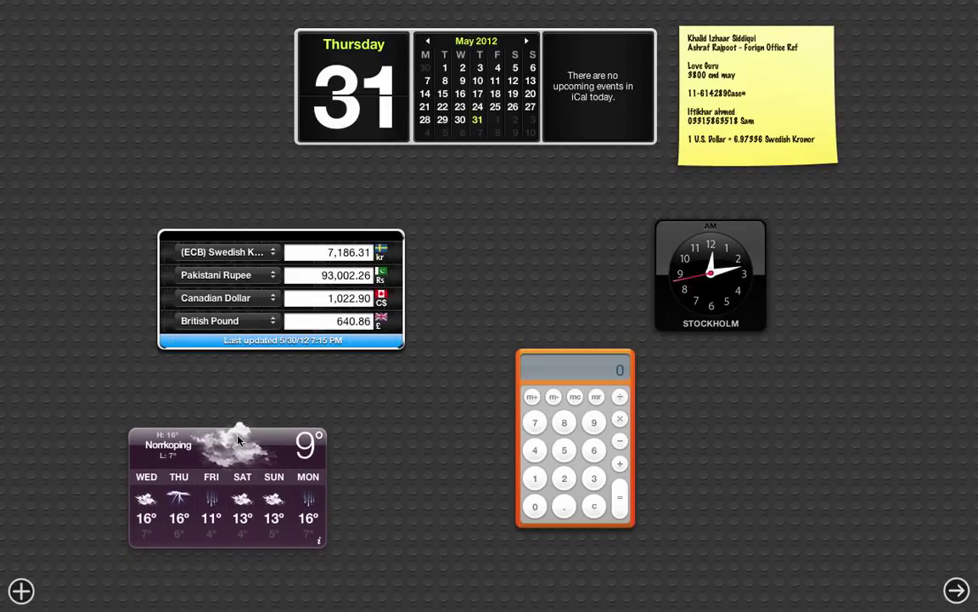
left_click(549, 259)
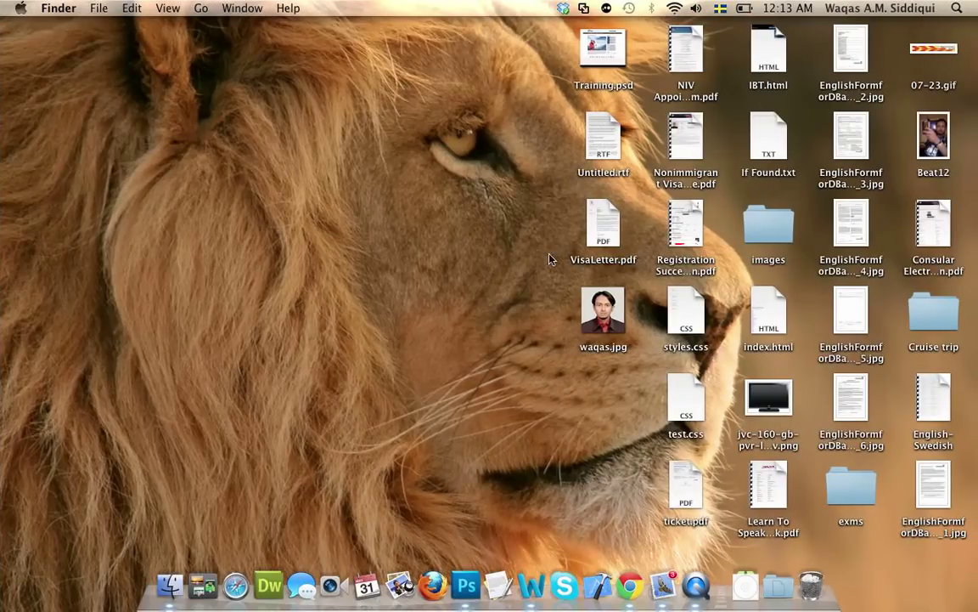
Step: Switch to Chrome and examine the CD label tutorial's example label images and its "Open the CD template" section
left_click(635, 582)
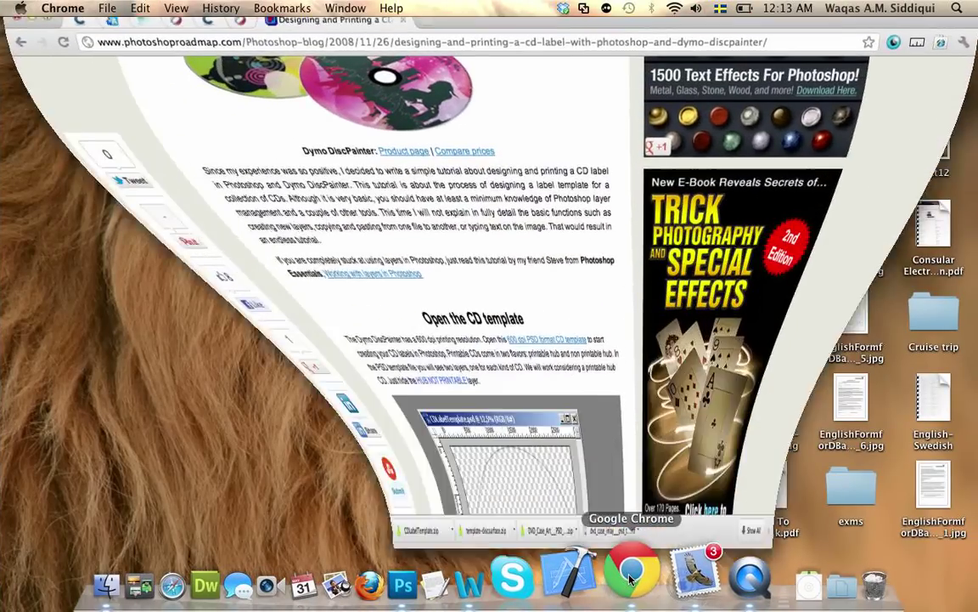
scroll(518, 289, "up", 10)
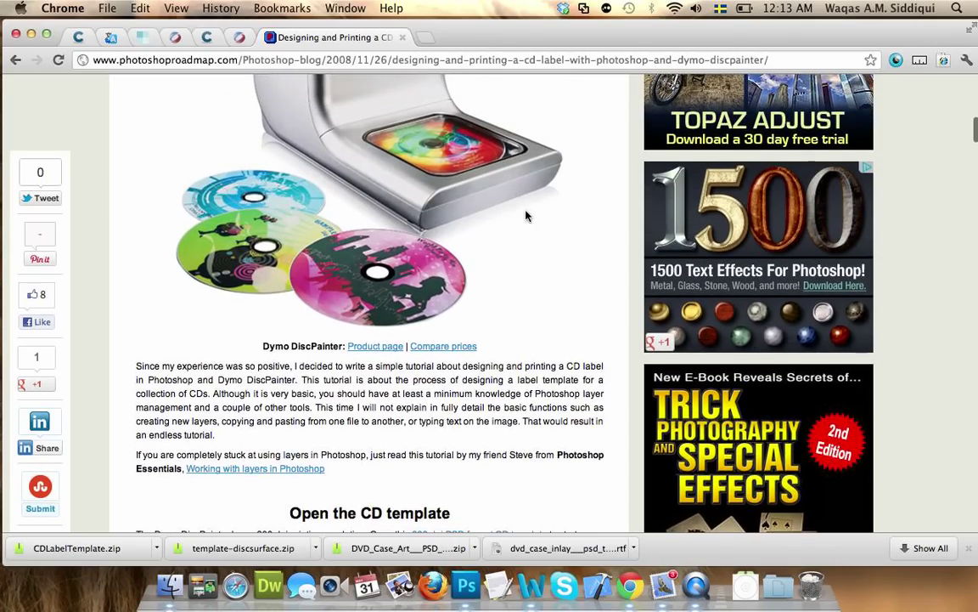
scroll(527, 216, "up", 10)
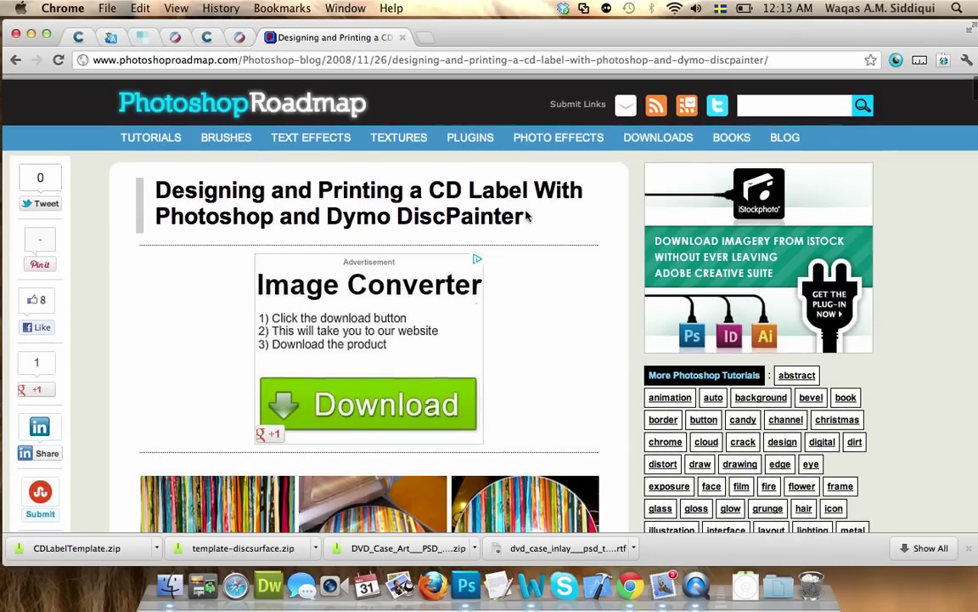
scroll(527, 216, "down", 10)
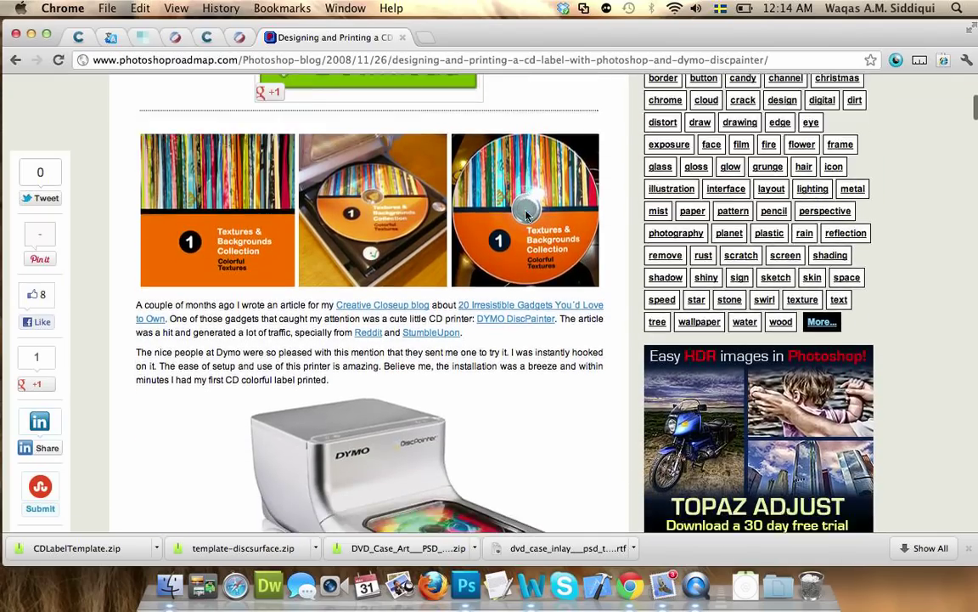
scroll(527, 216, "down", 10)
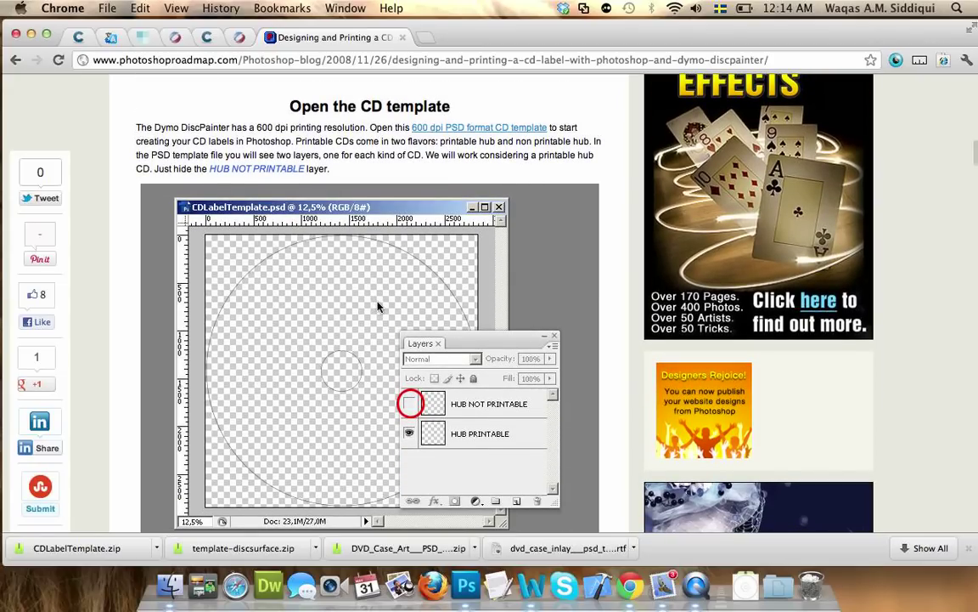
scroll(379, 306, "up", 15)
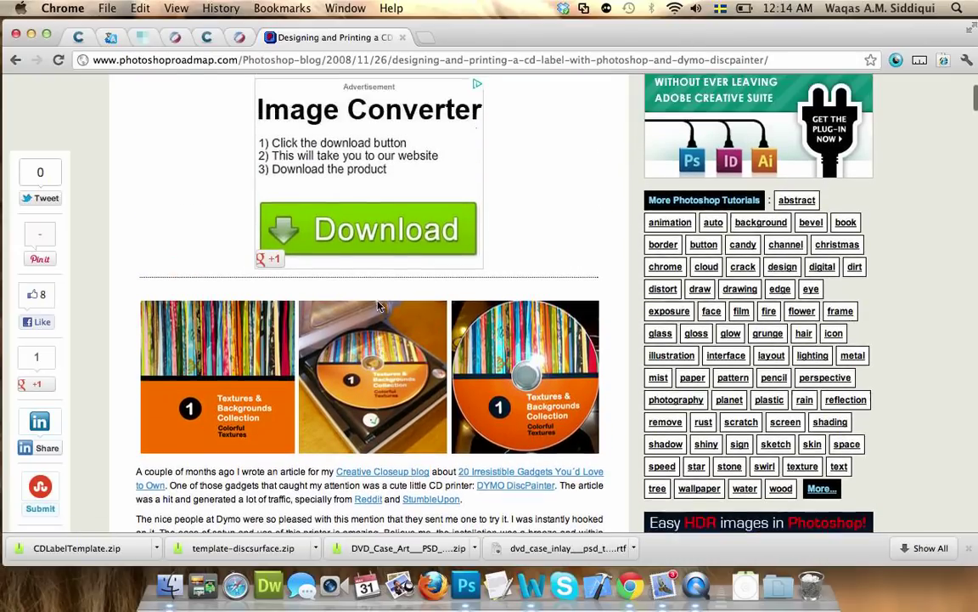
scroll(379, 307, "up", 5)
scroll(379, 307, "down", 10)
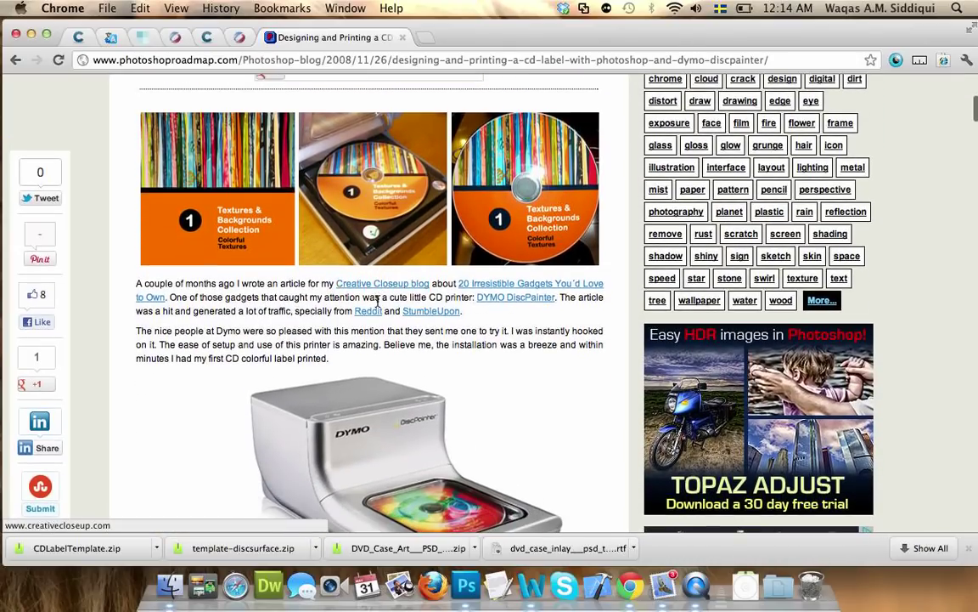
scroll(378, 305, "down", 3)
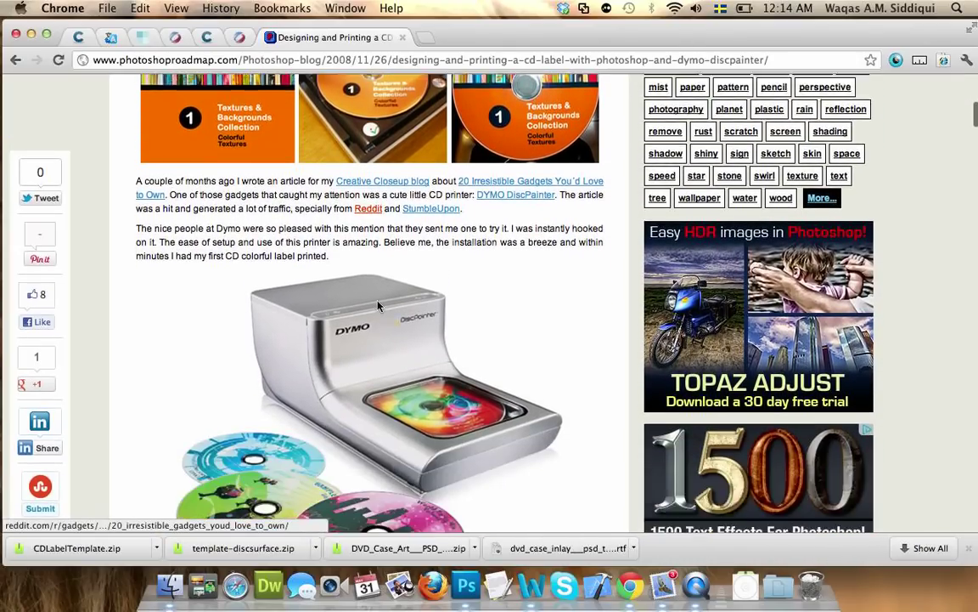
scroll(379, 307, "down", 15)
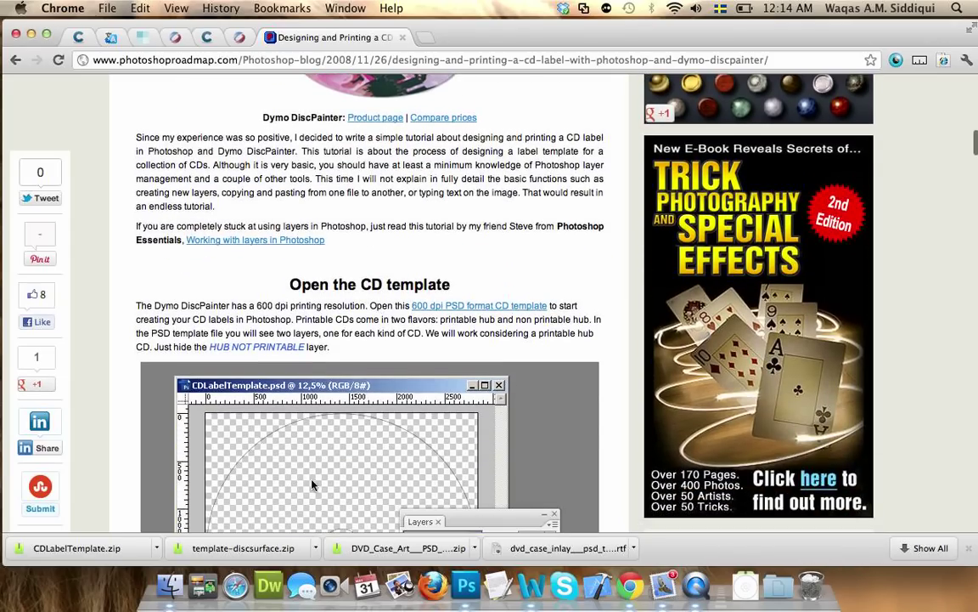
scroll(378, 306, "down", 1)
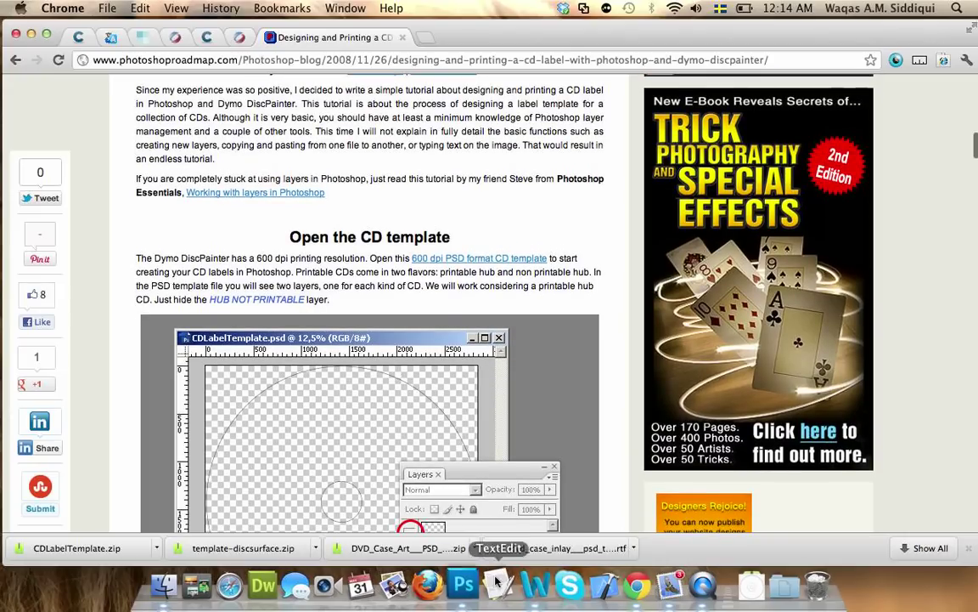
Step: Switch to Photoshop, bring up the CDLabelTemplate.psd window and enlarge it to show the whole disc outline
left_click(463, 569)
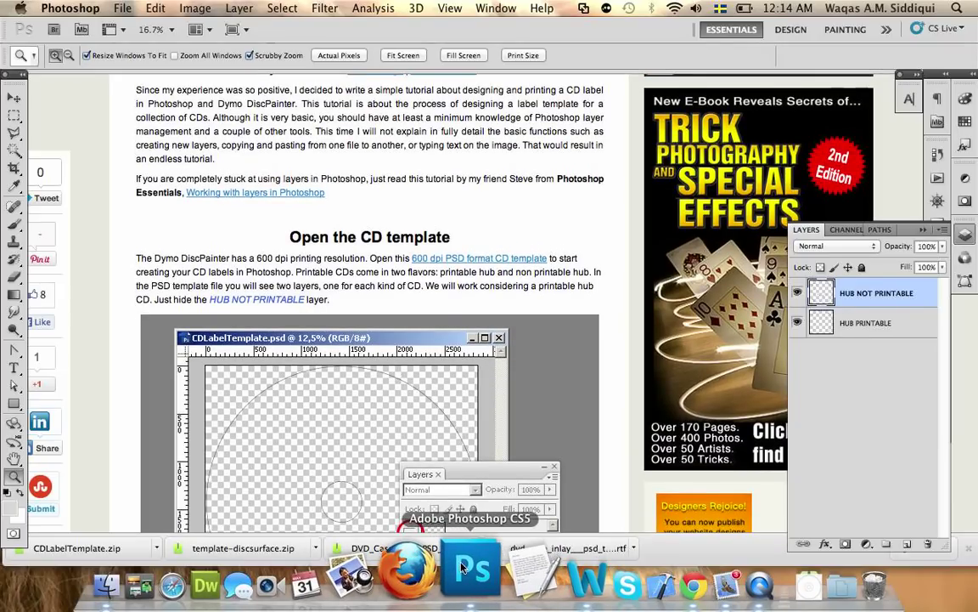
key("ctrl+Down")
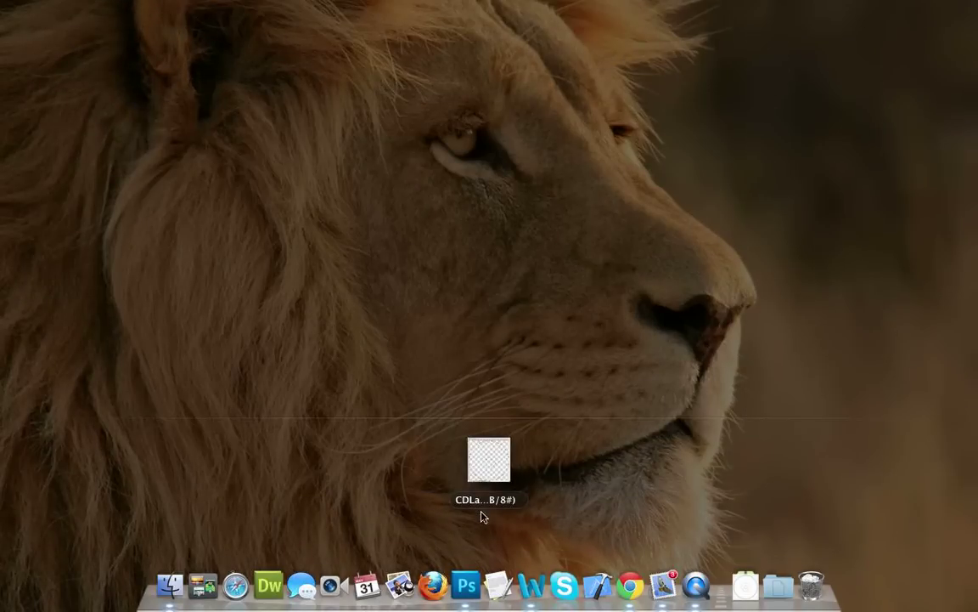
left_click(494, 463)
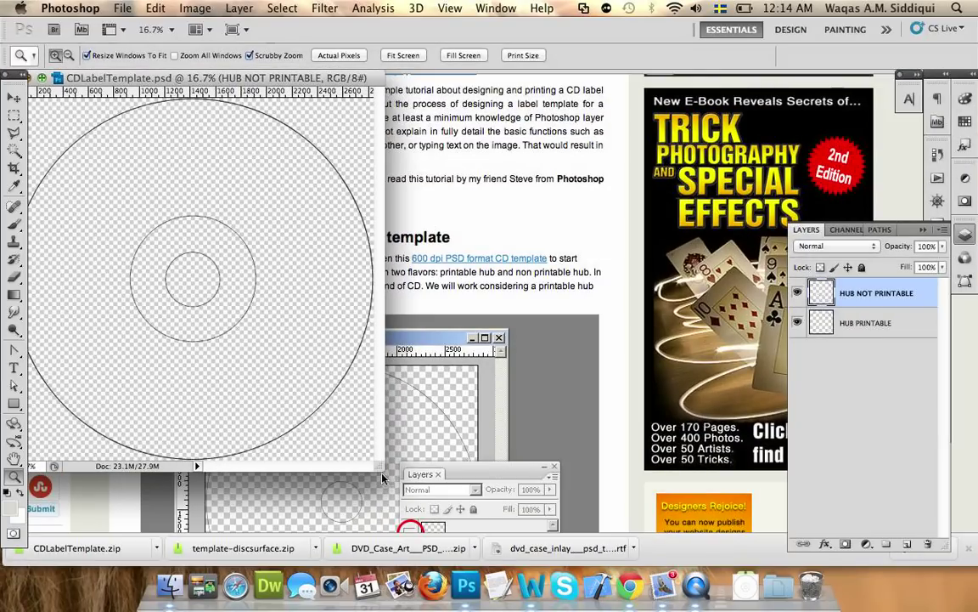
left_click_drag(382, 466, 745, 564)
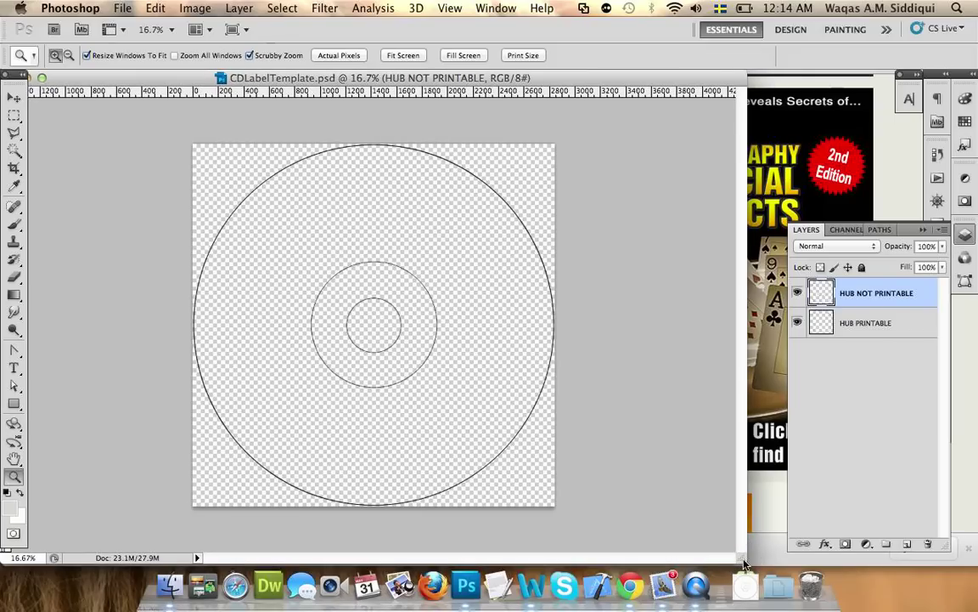
Step: Switch to Chrome and open internetbusinesstrainings.com in a new tab
left_click(630, 586)
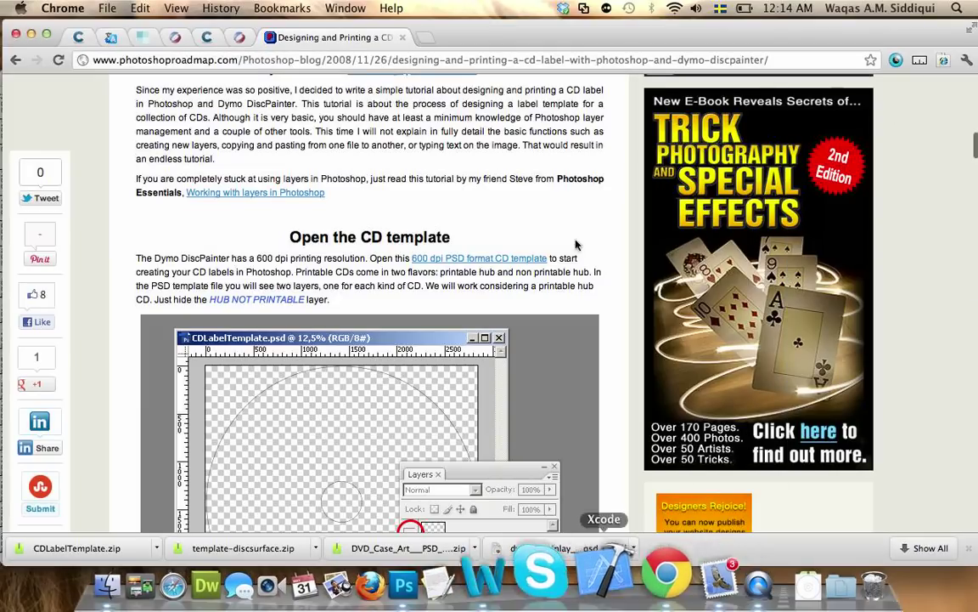
left_click(426, 38)
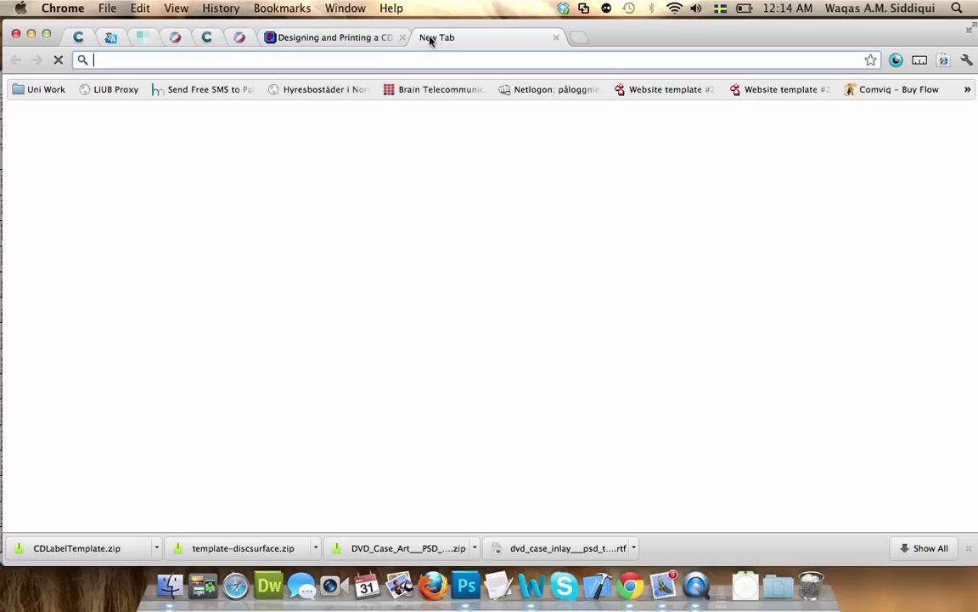
type("internetbusinesstrainings.com")
key("Return")
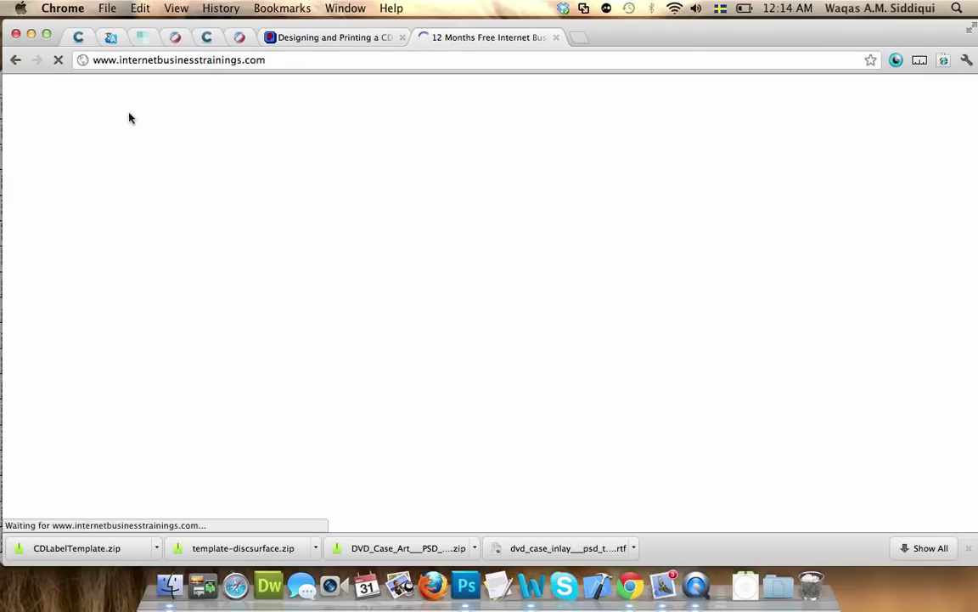
mouse_move(592, 243)
left_mouse_down()
mouse_move(817, 533)
mouse_move(848, 449)
mouse_move(824, 488)
left_mouse_up()
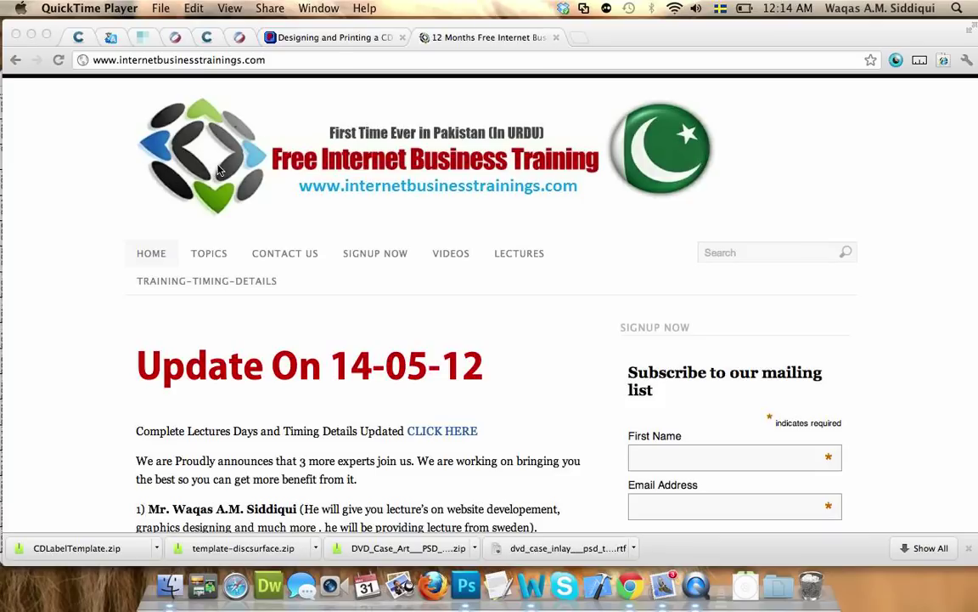
Step: Search Google for "pakistan flag" in a new browser tab and show the image results
left_click(582, 39)
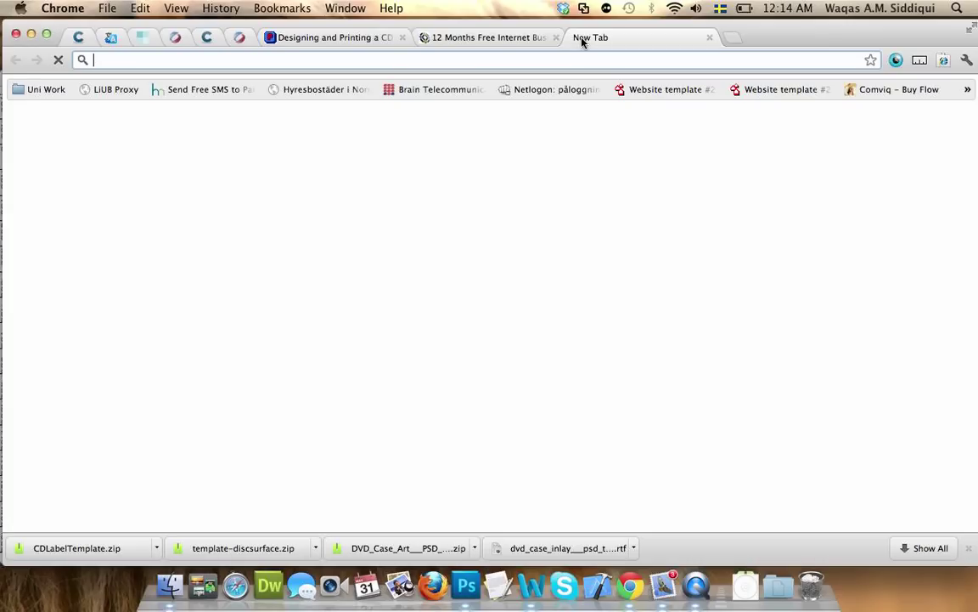
type("pakista")
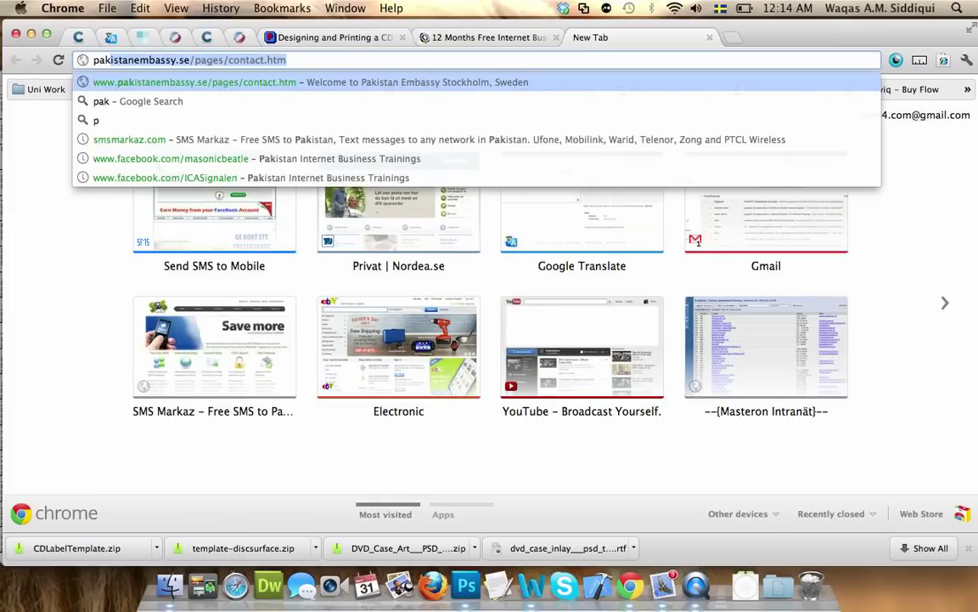
type("n flag")
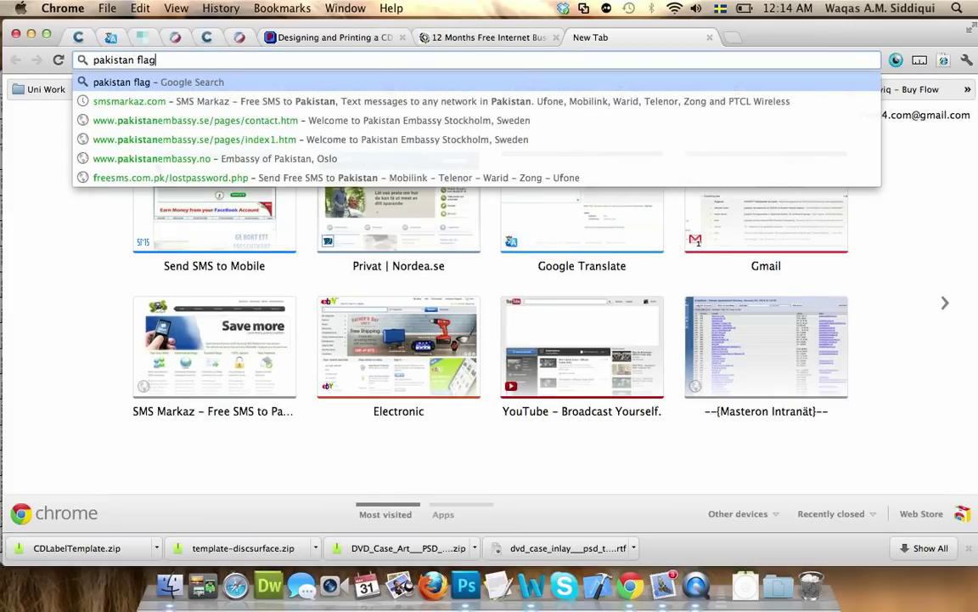
key("Return")
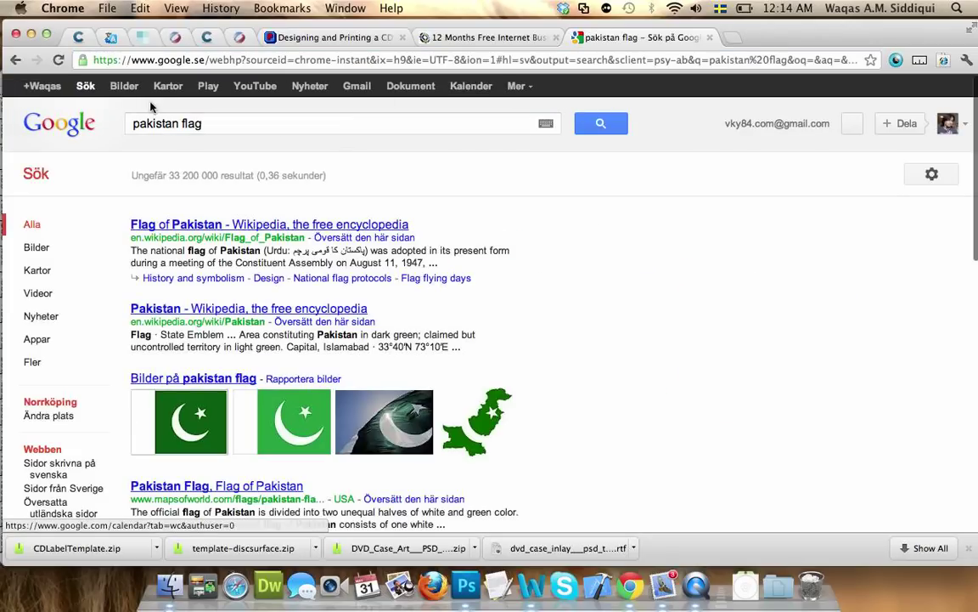
left_click(124, 87)
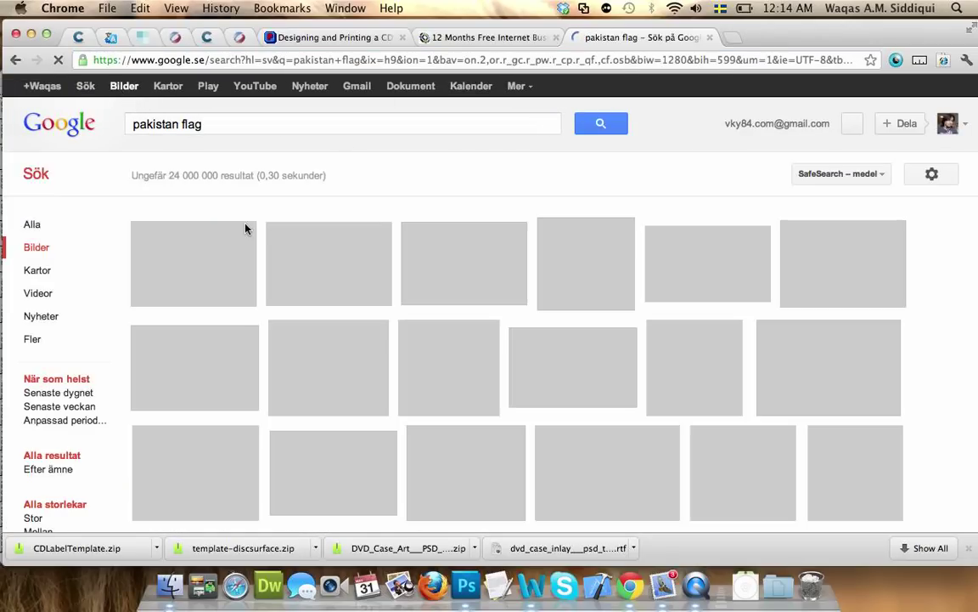
Step: Open the image result of the waving Pakistan flag against a blue sky in a new tab
scroll(246, 228, "down", 1)
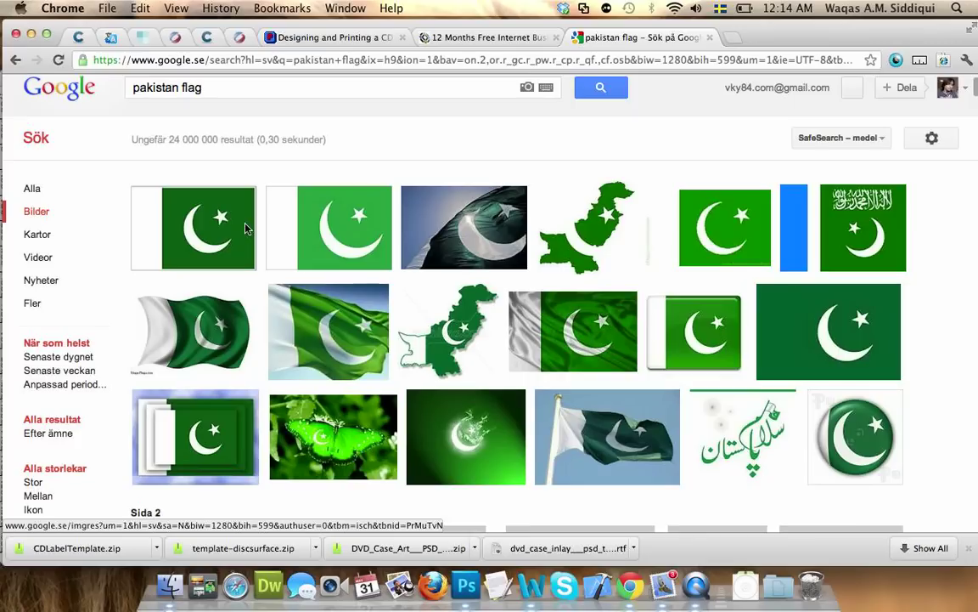
scroll(246, 229, "down", 2)
scroll(246, 229, "down", 1)
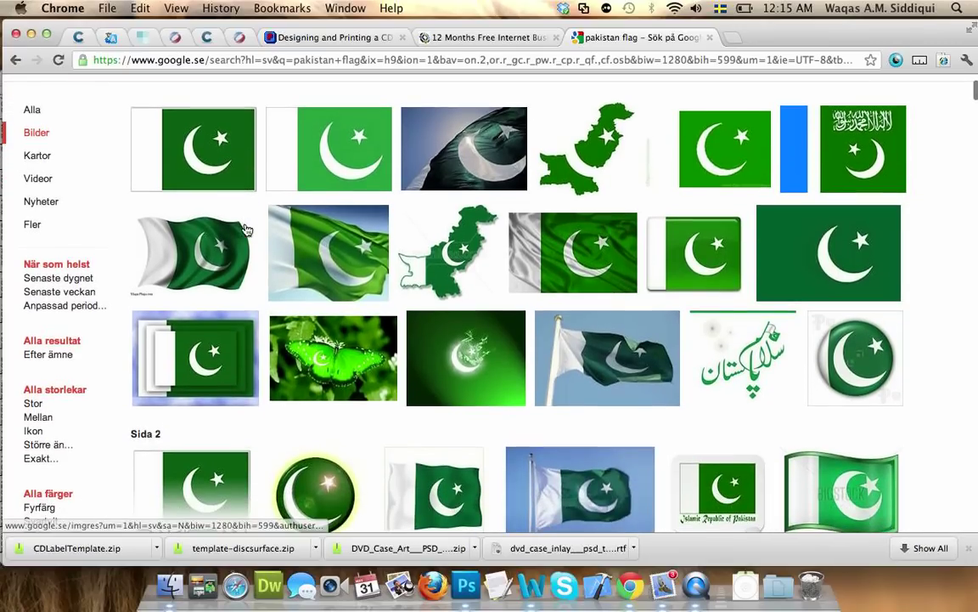
right_click(319, 252)
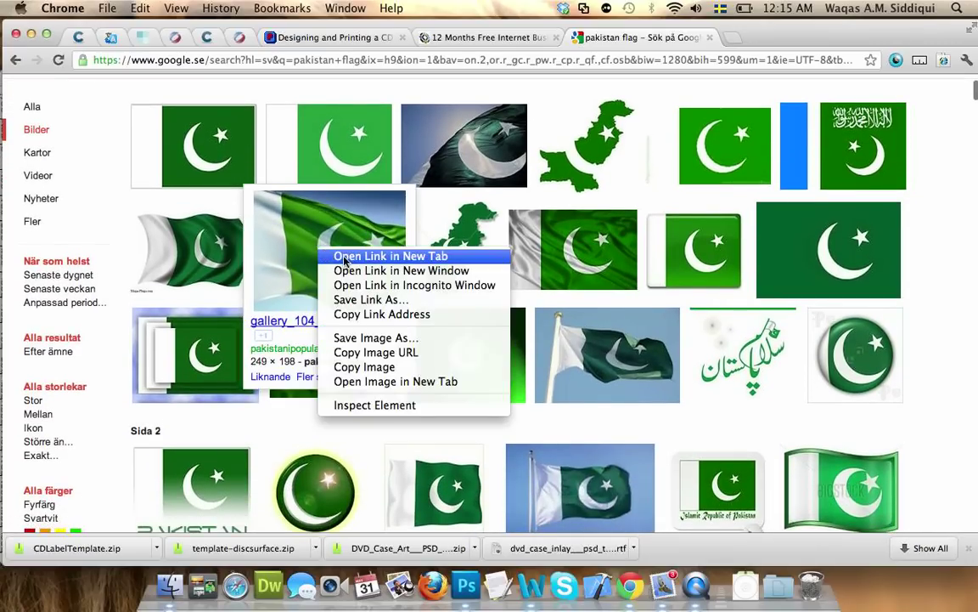
left_click(344, 256)
Step: Open the crumpled green Pakistan flag result from the second page of images in a new tab
scroll(344, 262, "down", 5)
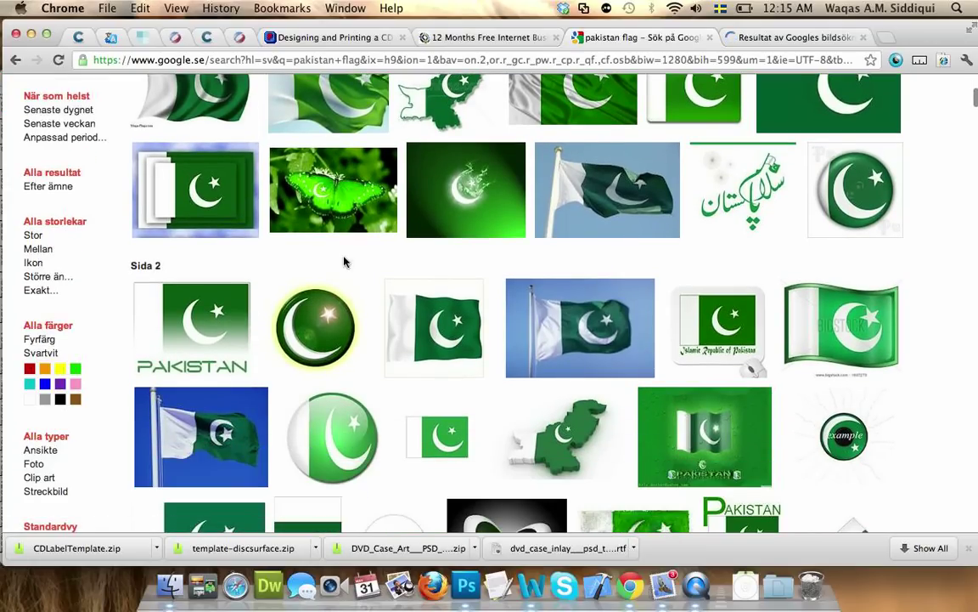
scroll(344, 261, "down", 5)
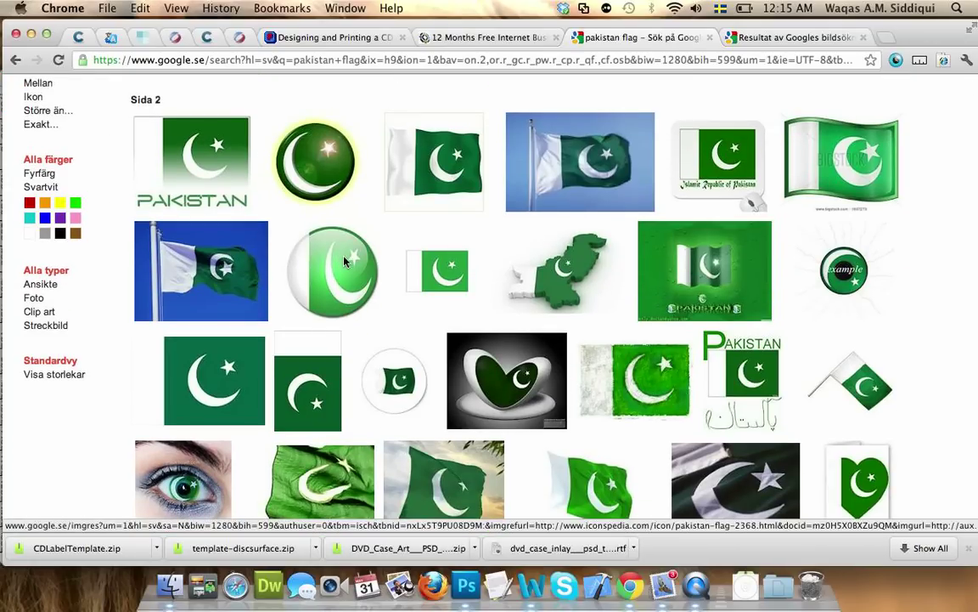
scroll(344, 262, "down", 5)
scroll(344, 261, "down", 2)
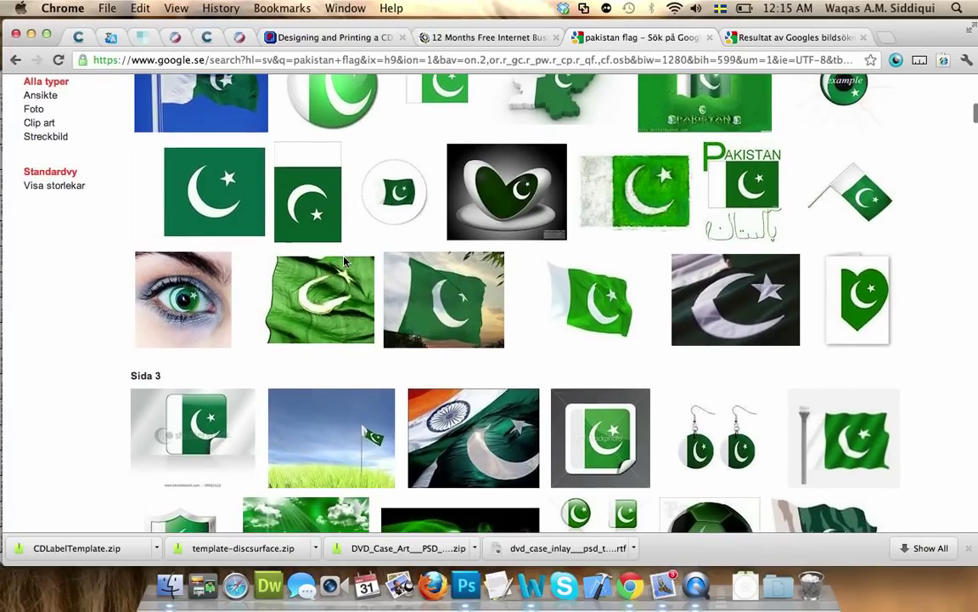
right_click(345, 262)
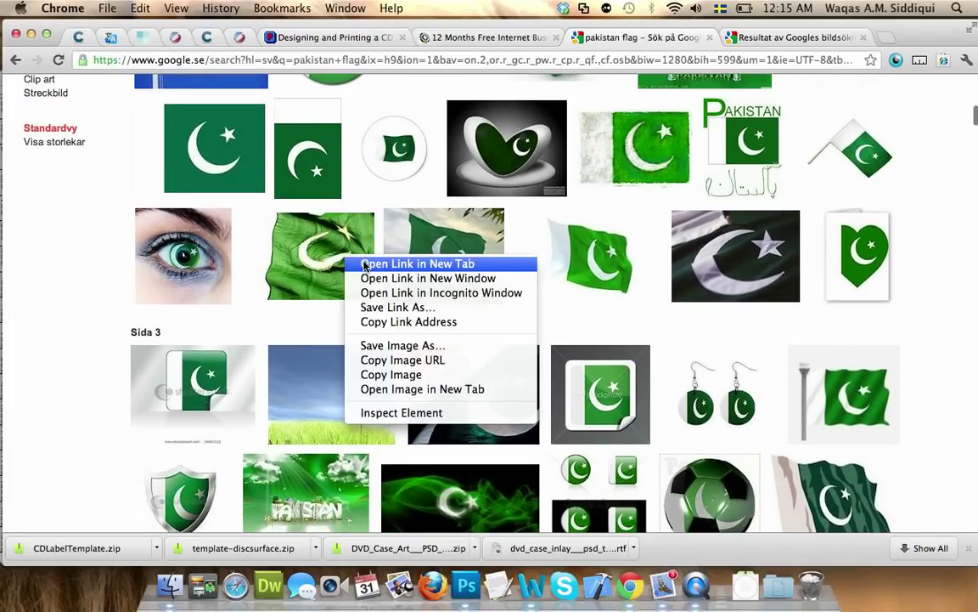
left_click(363, 261)
Step: Open the bright green Pakistan wallpaper with the glossy flag ball from page 7 of the image results in a new tab
scroll(365, 266, "down", 1)
scroll(363, 265, "down", 10)
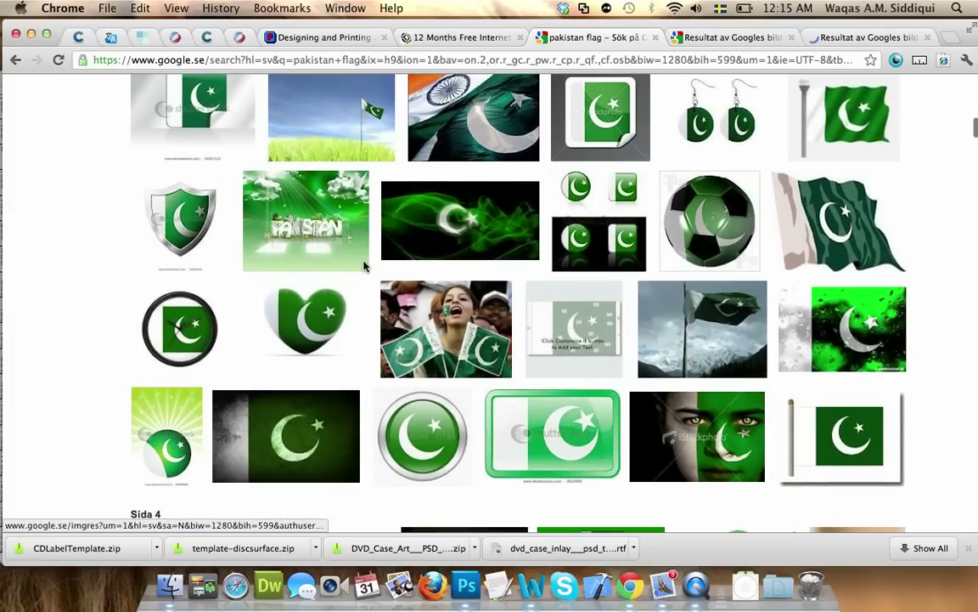
scroll(363, 266, "down", 5)
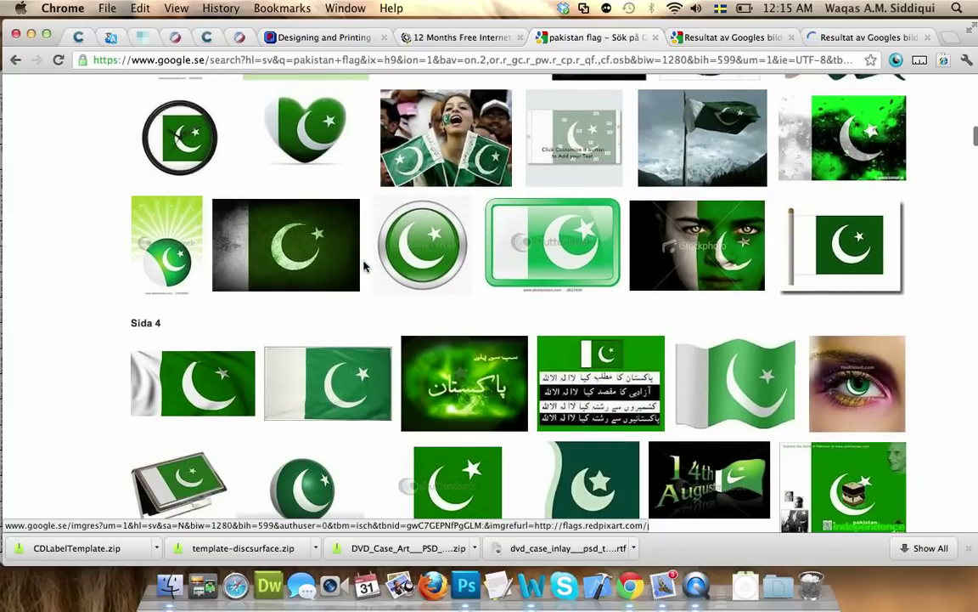
scroll(364, 266, "down", 7)
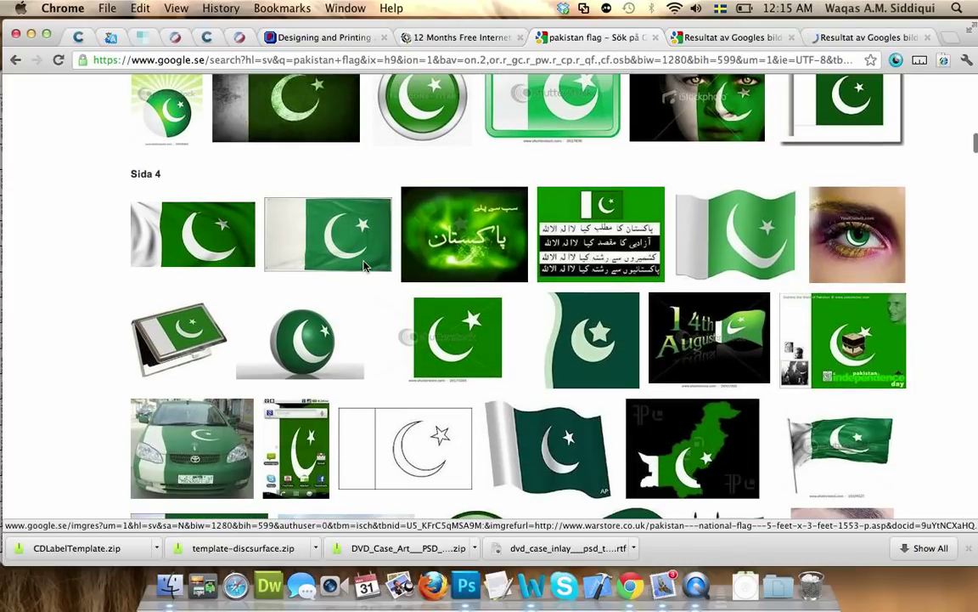
scroll(364, 266, "down", 8)
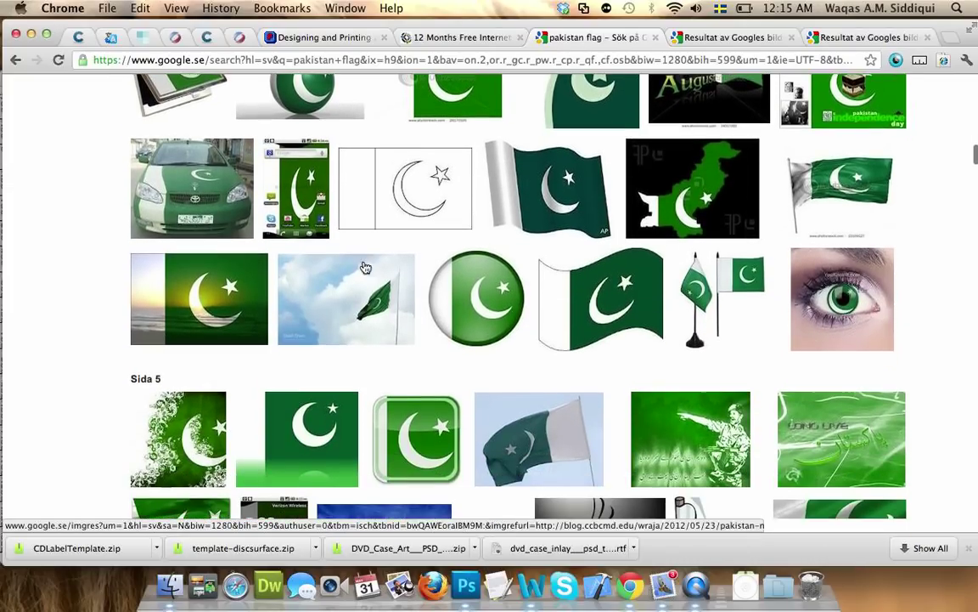
scroll(365, 267, "down", 9)
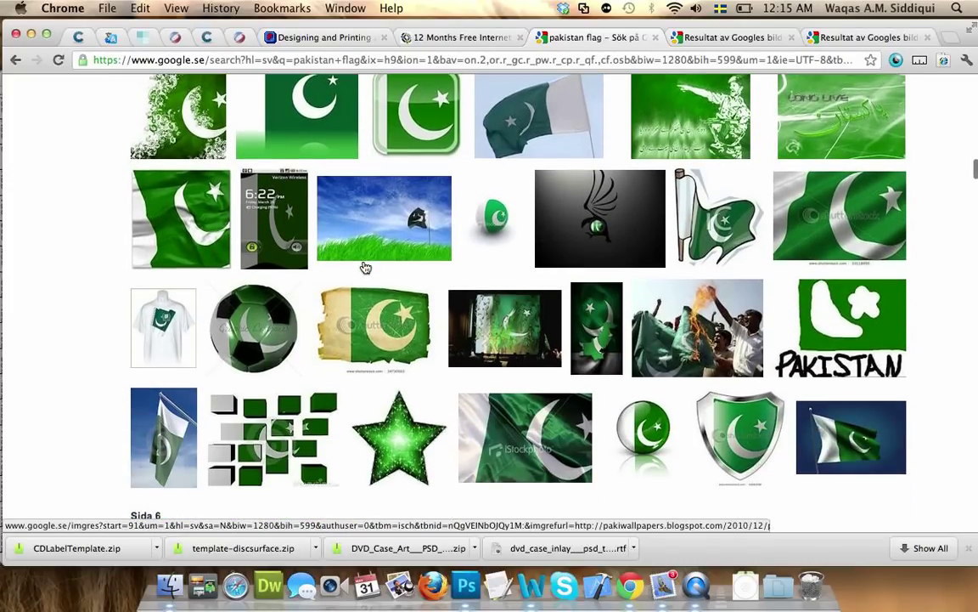
scroll(365, 267, "down", 9)
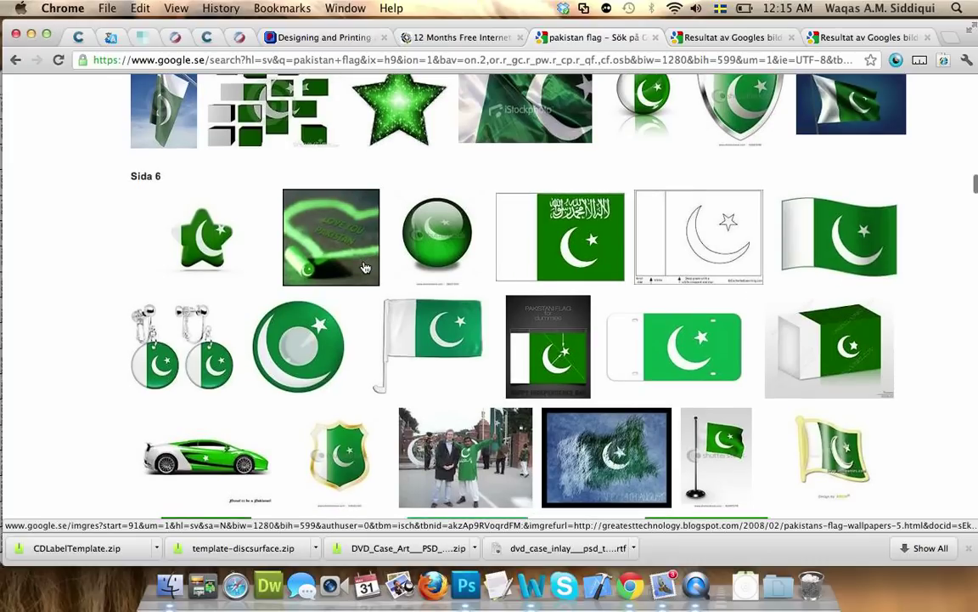
scroll(365, 267, "down", 7)
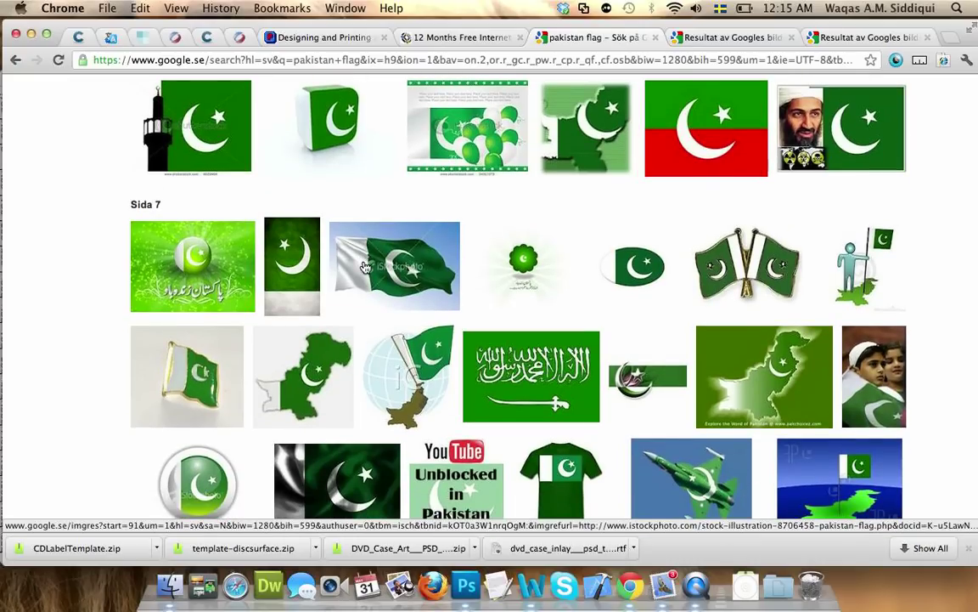
right_click(169, 259)
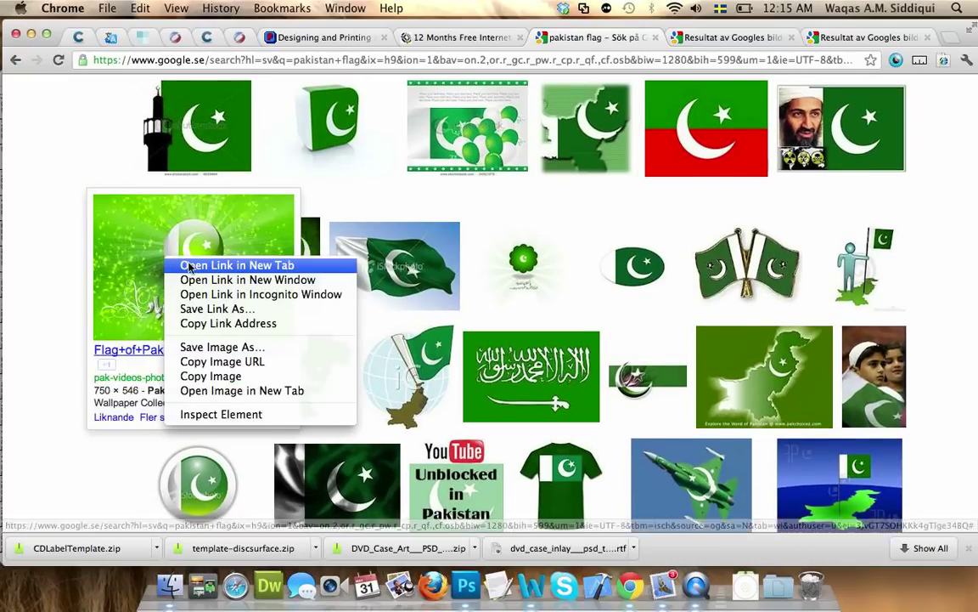
left_click(237, 265)
Step: Open the flat green gradient Pakistan flag from page 10 of the image results in a new tab
scroll(202, 275, "down", 2)
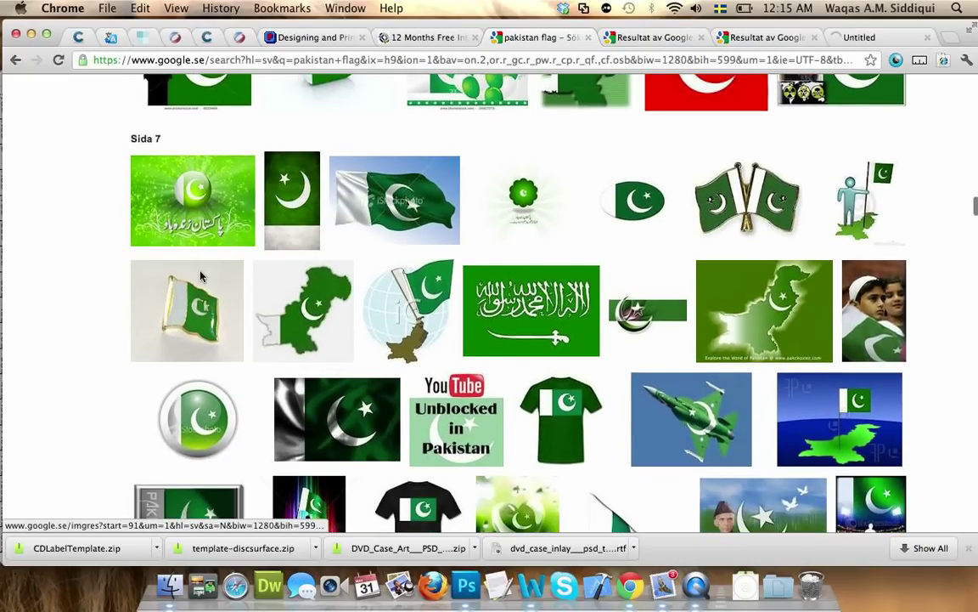
scroll(201, 275, "down", 5)
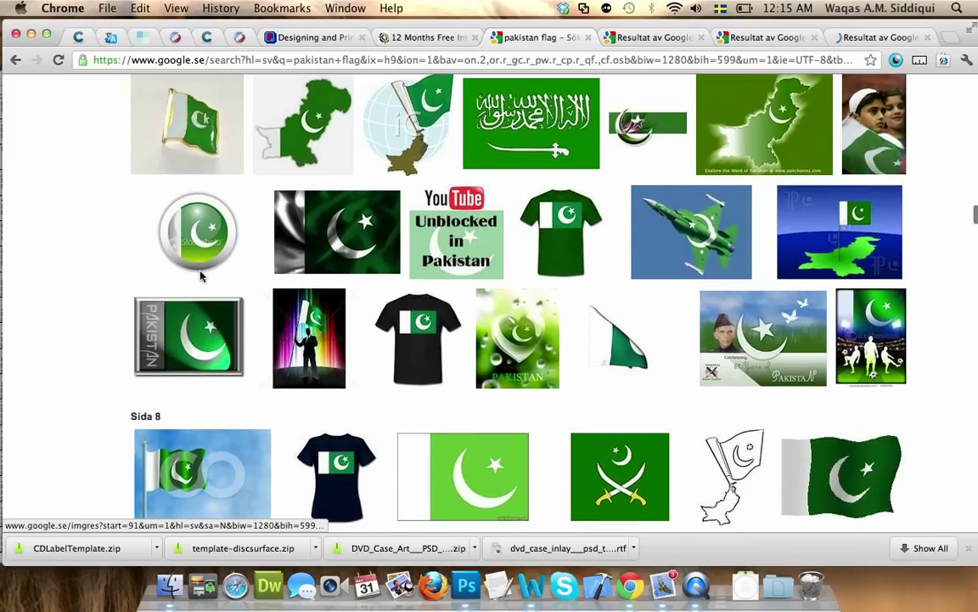
scroll(201, 275, "down", 4)
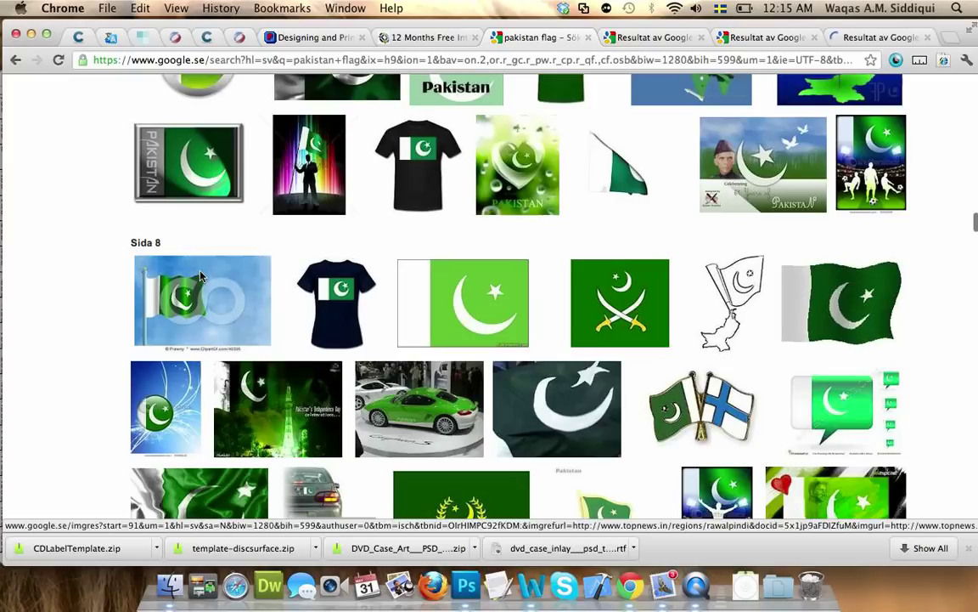
scroll(201, 276, "down", 7)
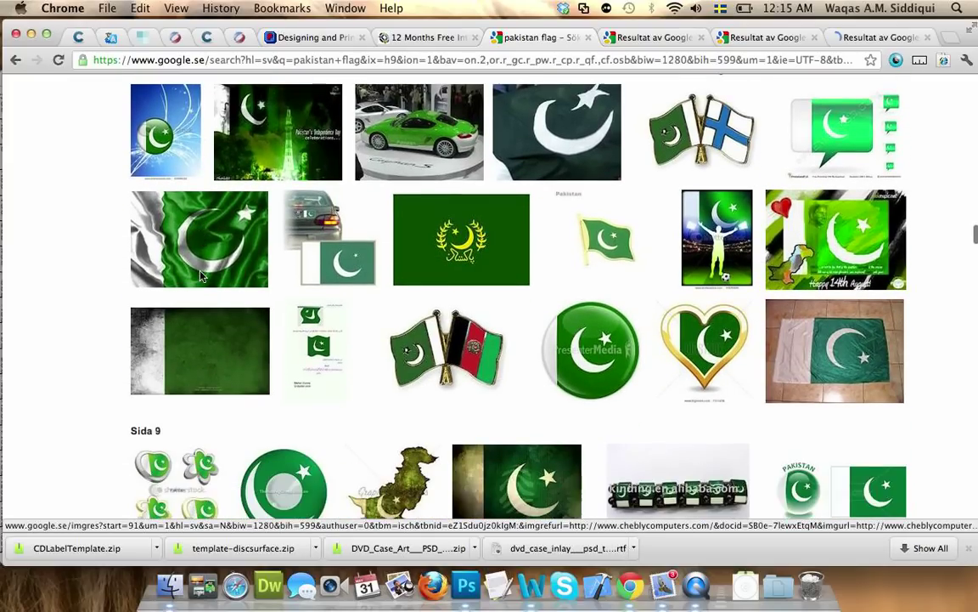
scroll(201, 275, "down", 1)
scroll(201, 276, "down", 6)
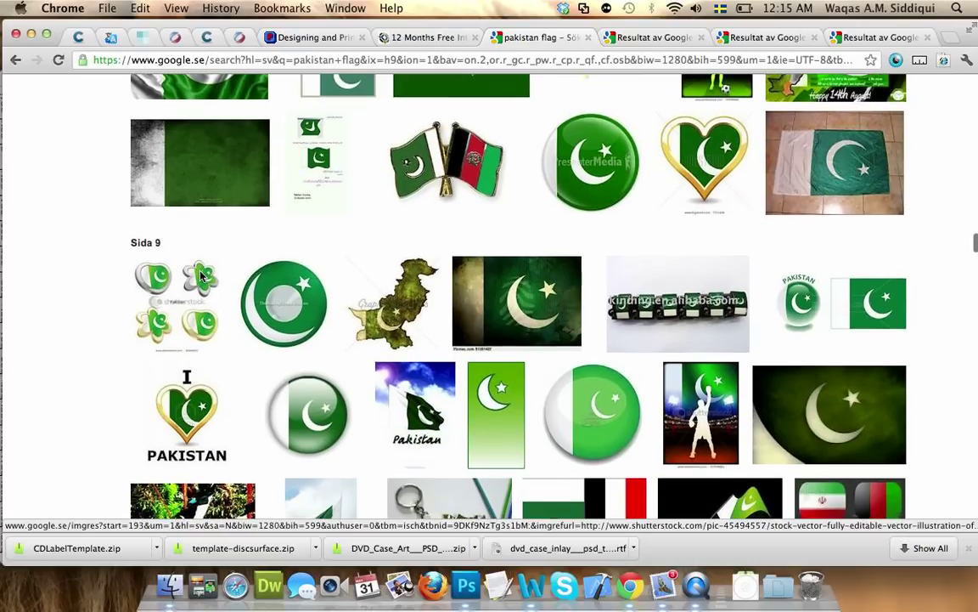
scroll(202, 276, "down", 5)
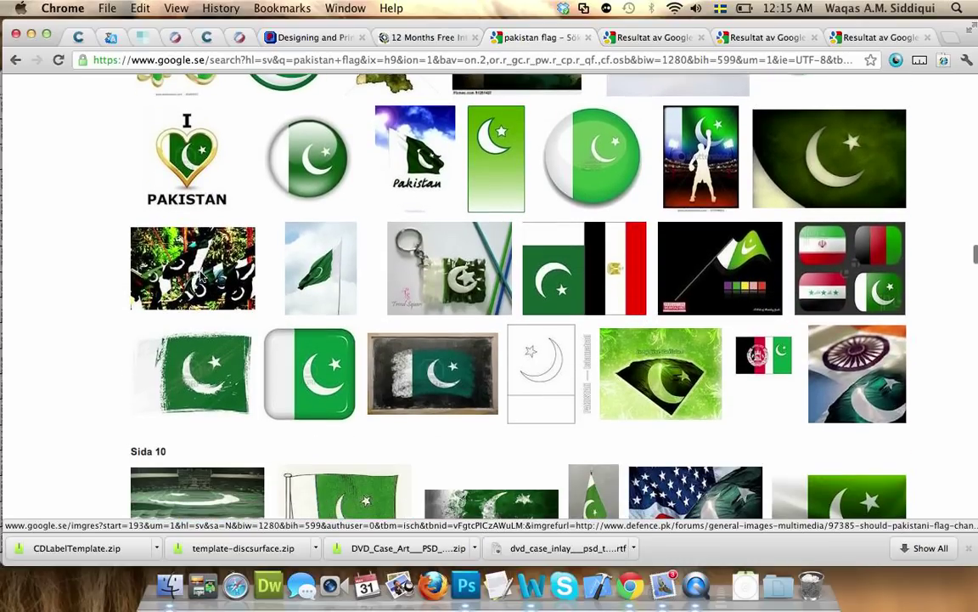
scroll(201, 275, "down", 3)
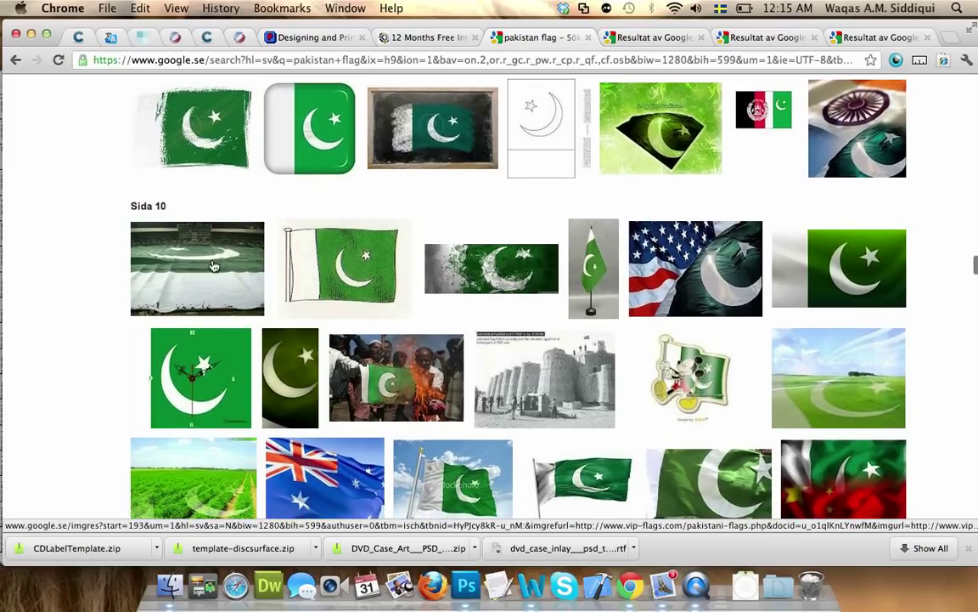
right_click(824, 264)
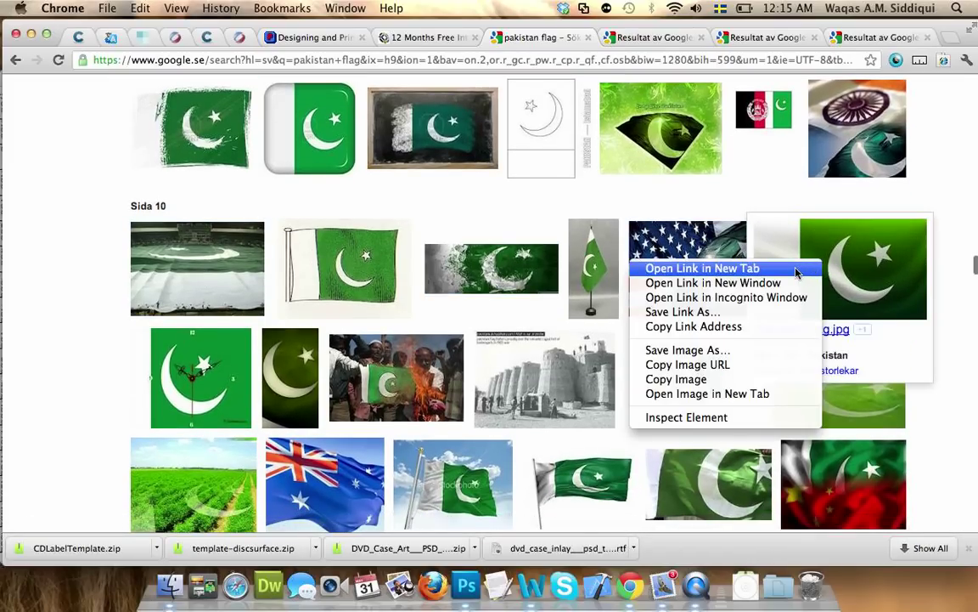
left_click(797, 269)
Step: Review the remaining page 10 results and compare the flag images opened in the separate tabs
scroll(797, 271, "down", 4)
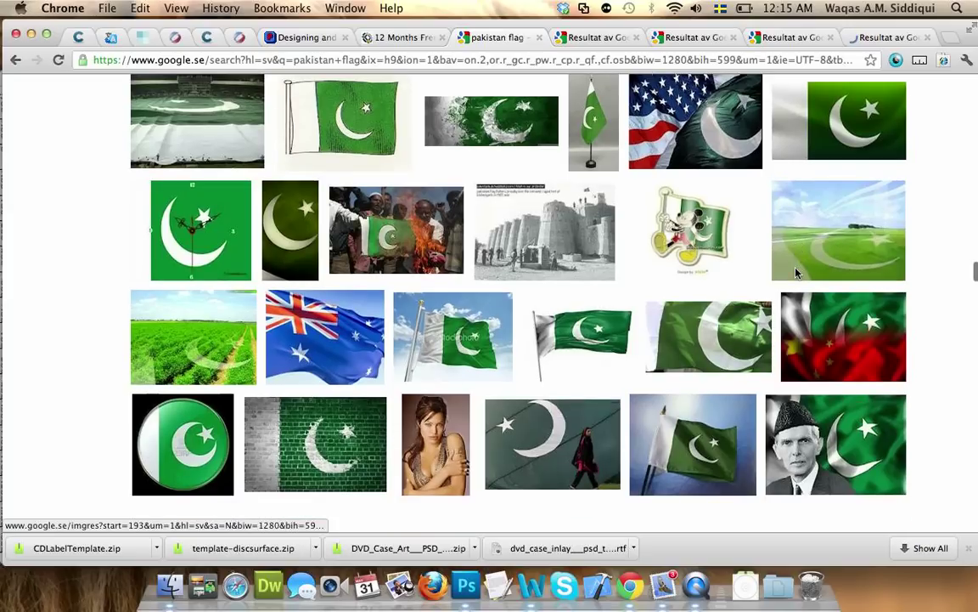
scroll(797, 272, "down", 1)
scroll(797, 272, "up", 1)
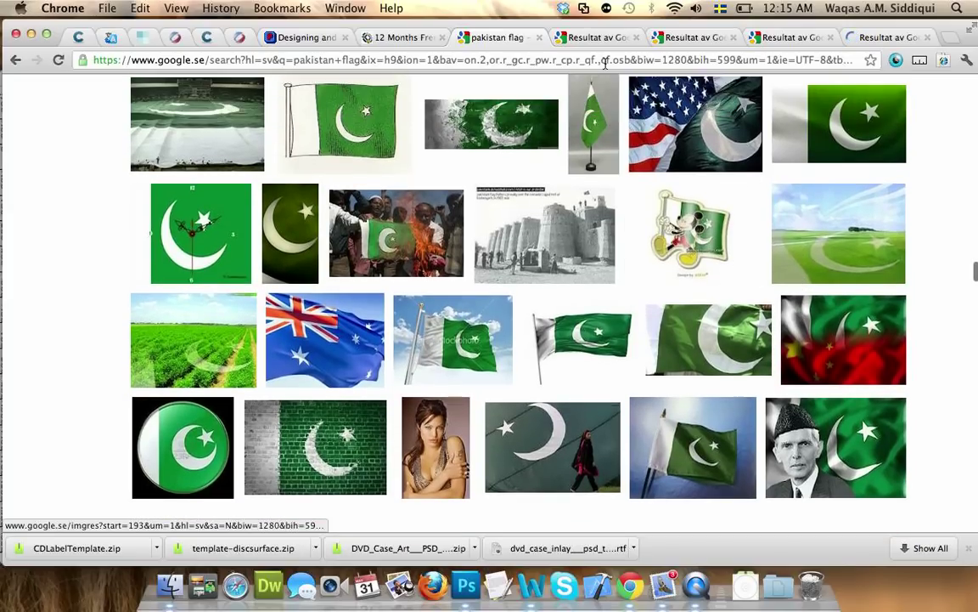
left_click(600, 45)
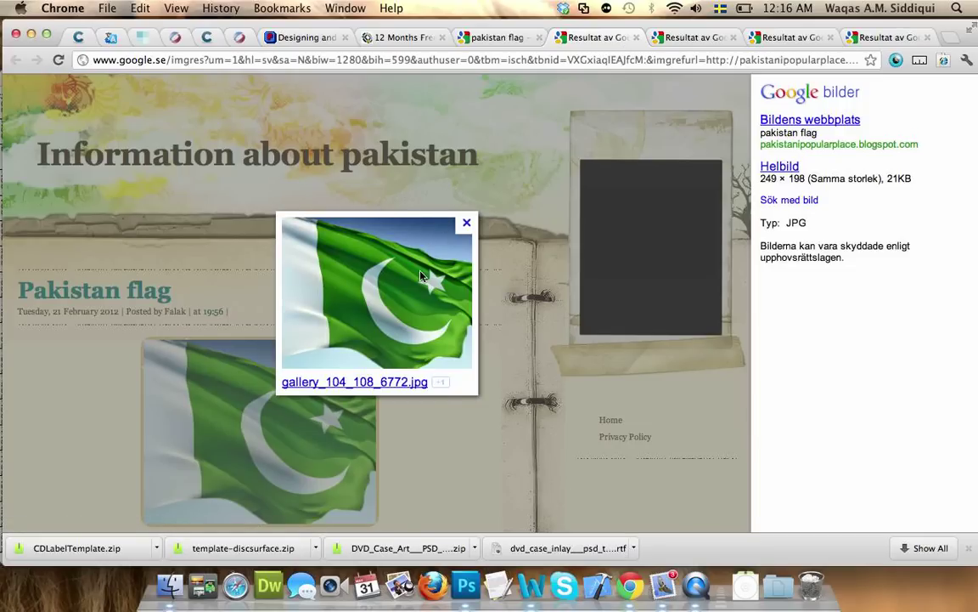
left_click(685, 39)
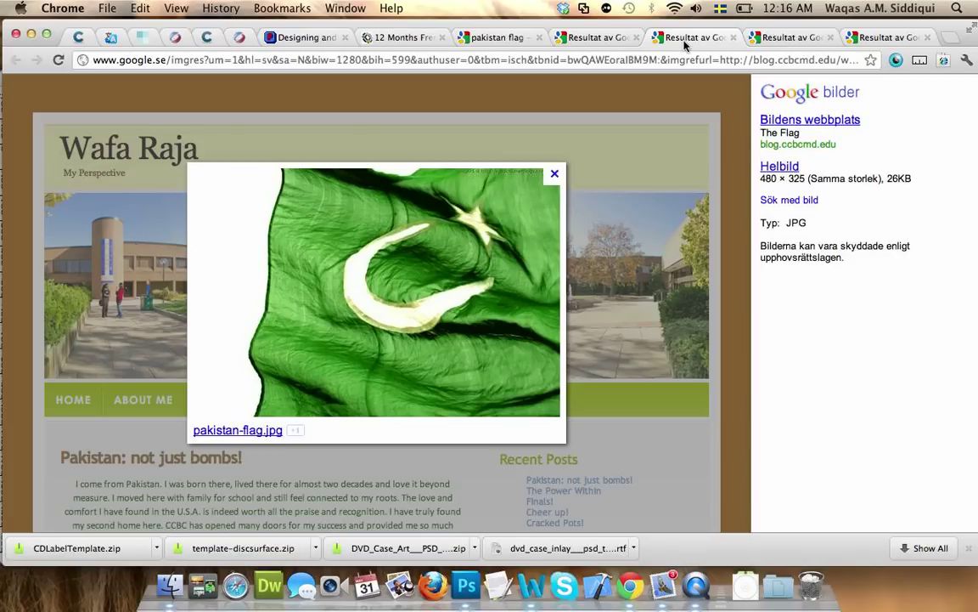
left_click(777, 38)
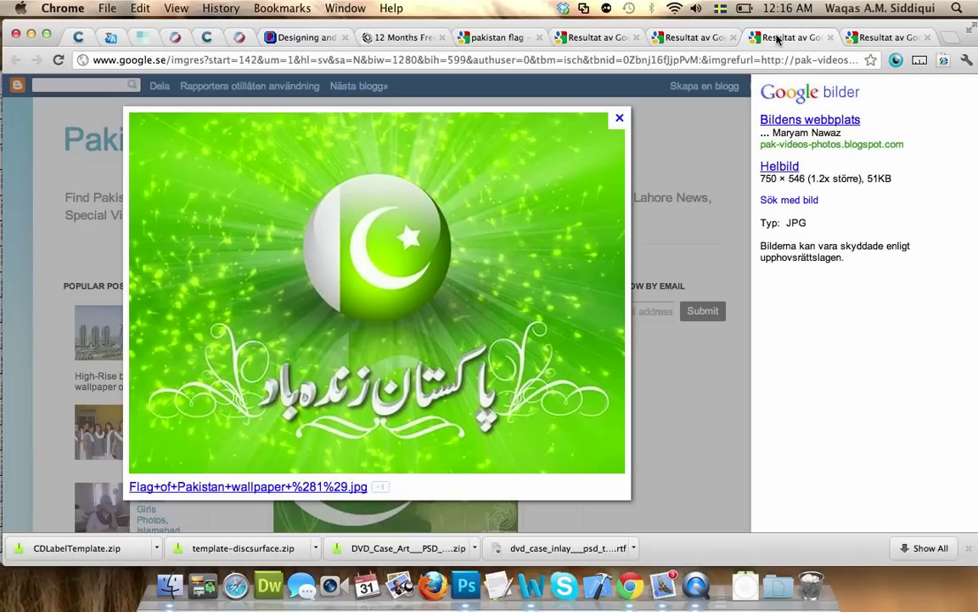
left_click(883, 38)
Step: Copy the glossy flag ball wallpaper from its tab and paste it into a new 750 × 546 pixel document in Photoshop
left_click(804, 38)
right_click(365, 207)
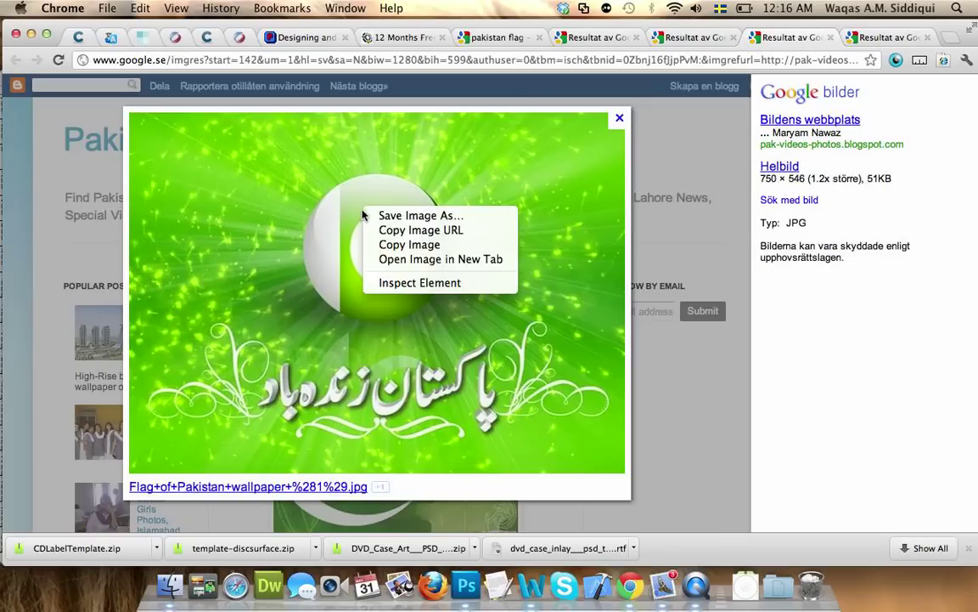
left_click(392, 245)
left_click(470, 586)
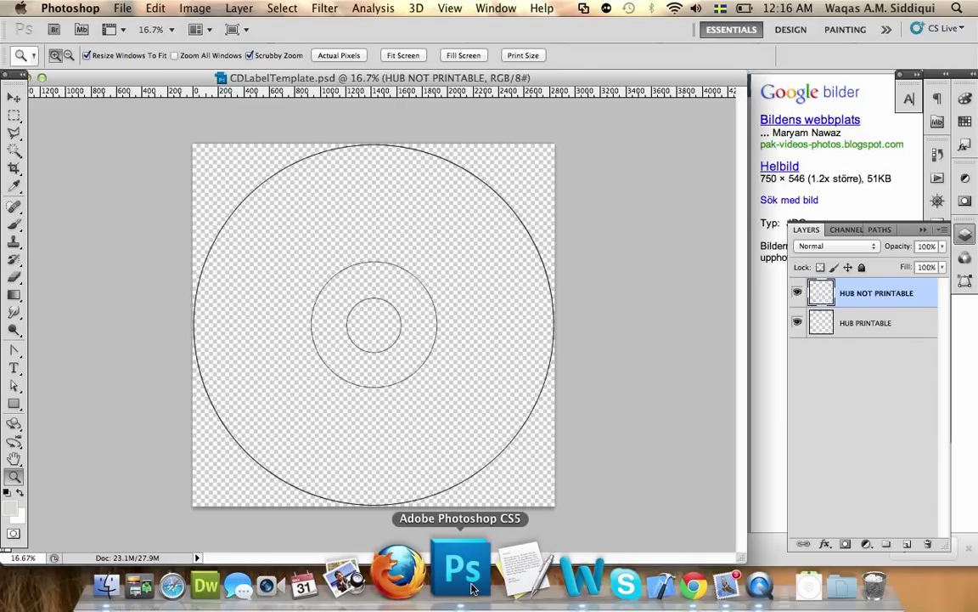
key("super+n")
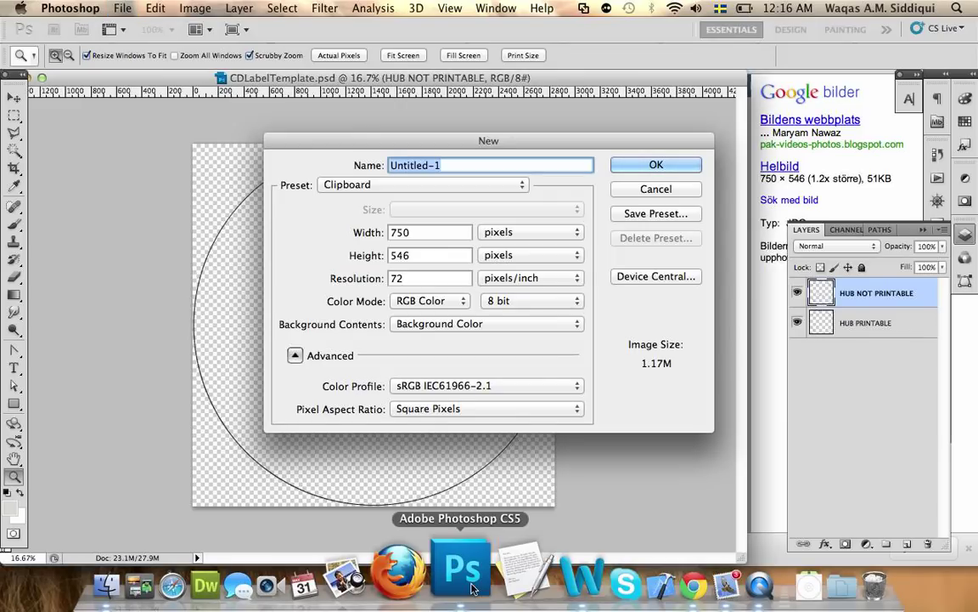
key("Return")
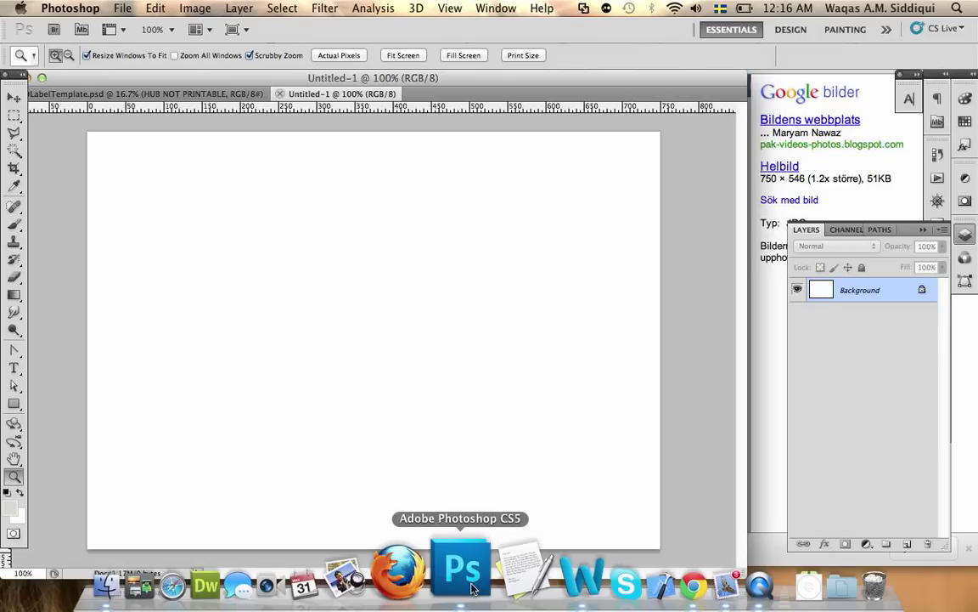
key("super+v")
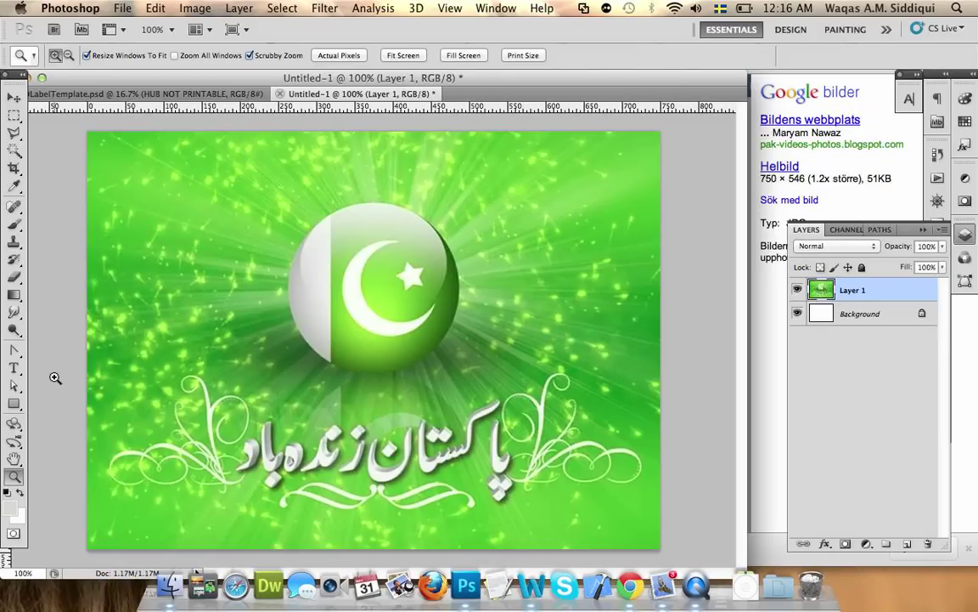
Step: Set the foreground colour to the bright lime green sampled from inside the crescent on the flag ball
left_click(11, 508)
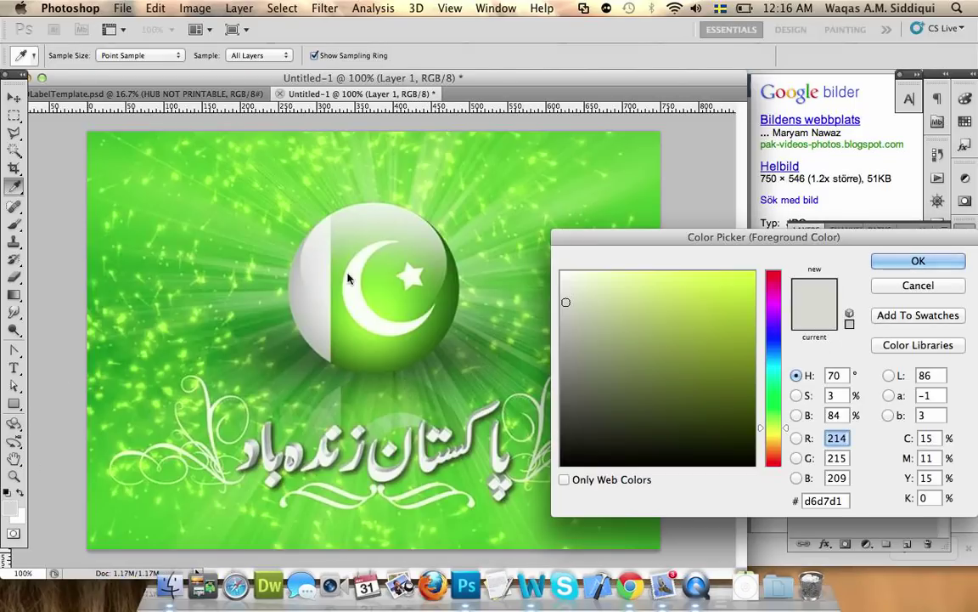
left_click(383, 312)
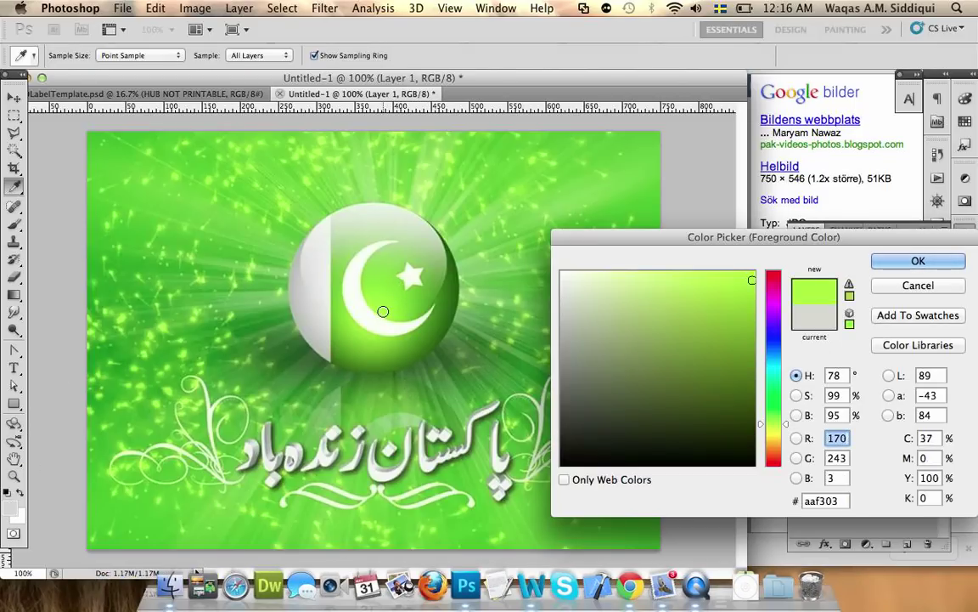
left_click(383, 314)
left_click(894, 266)
key("z")
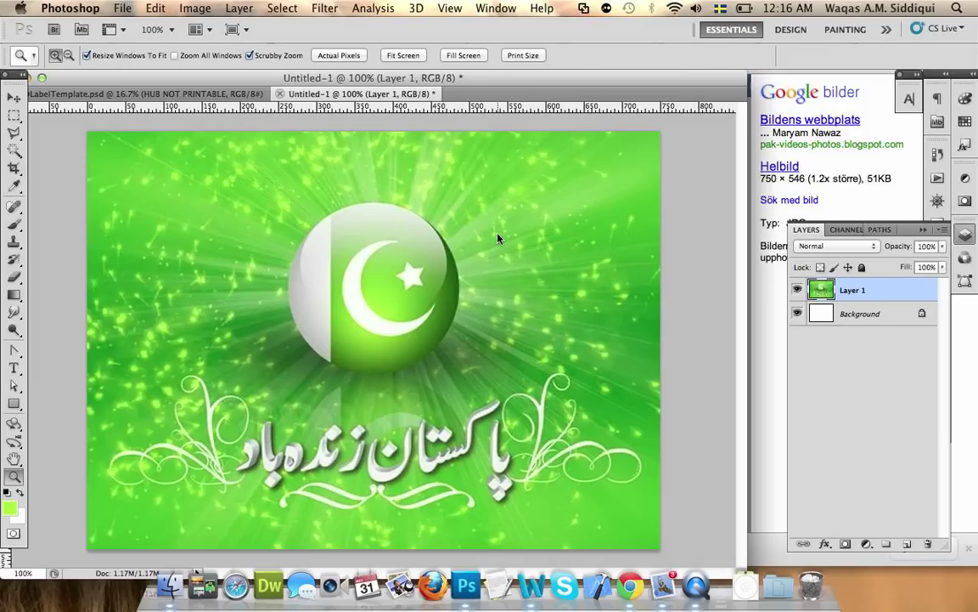
Step: Set the background colour to the medium green #6abb07 sampled from just below the star on the flag ball
left_click(21, 519)
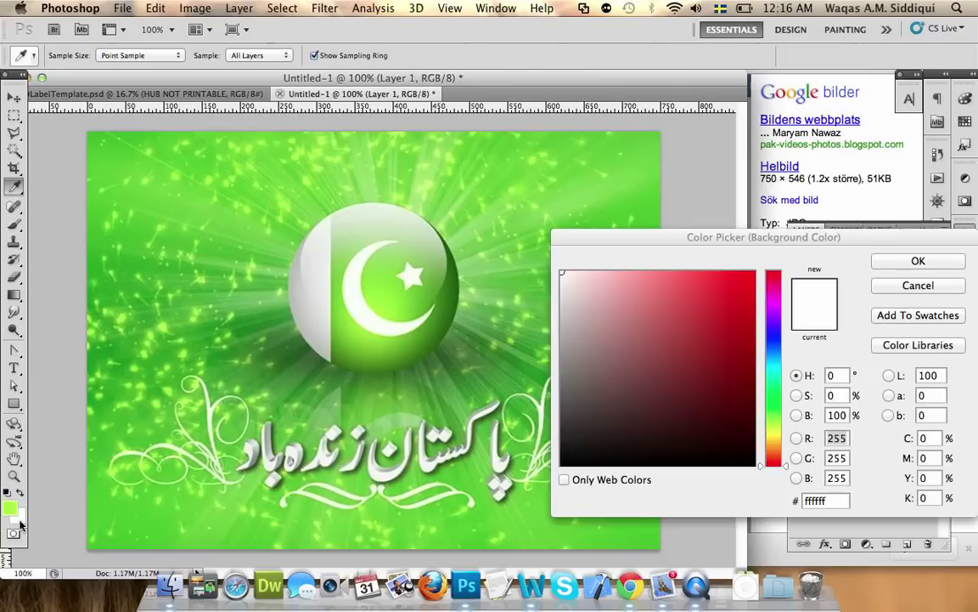
left_click(425, 293)
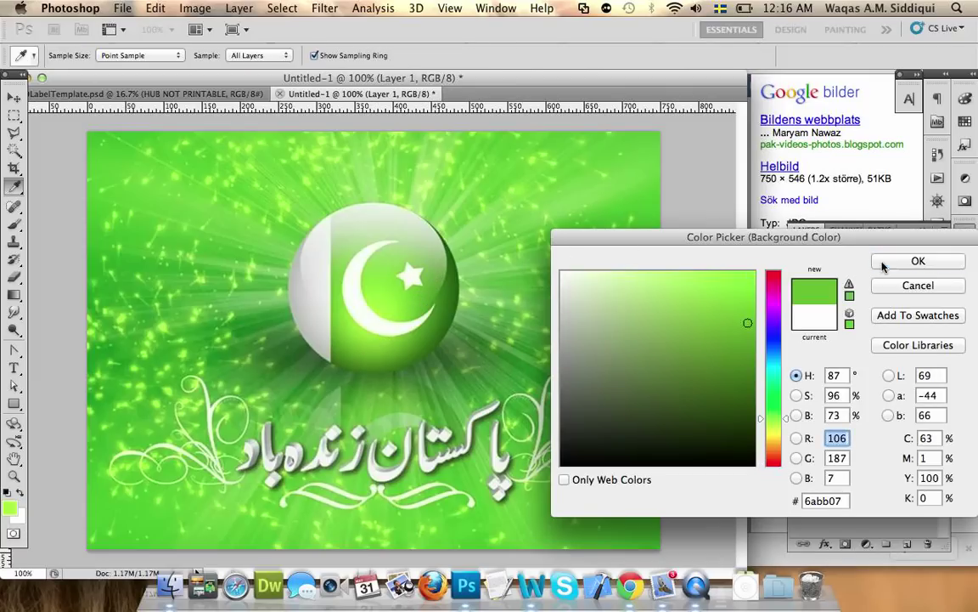
left_click(917, 261)
Step: Return to the CDLabelTemplate.psd document and add a new empty layer above the HUB NOT PRINTABLE layer
left_click(204, 93)
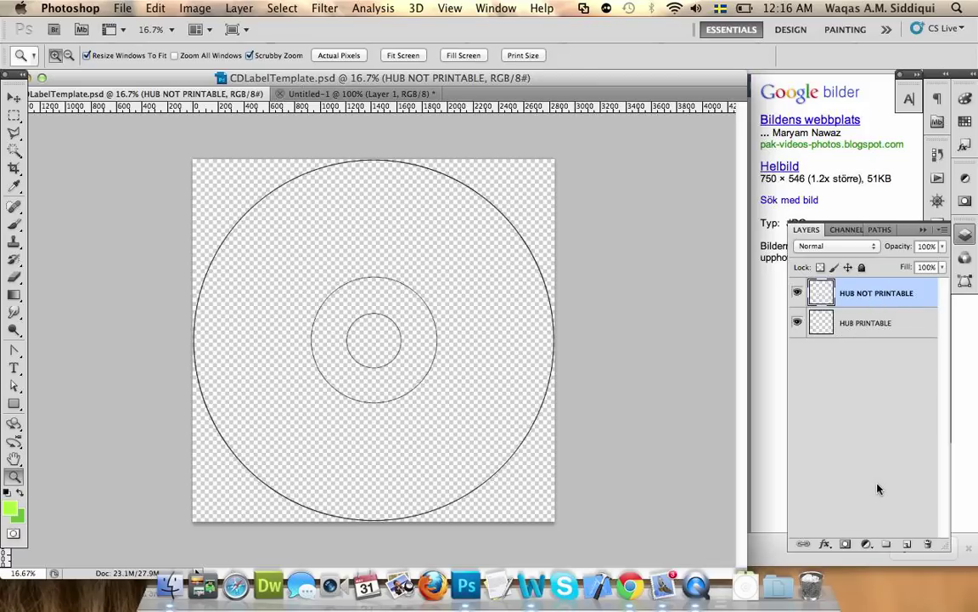
left_click_drag(878, 483, 879, 411)
left_click(669, 424)
left_click(908, 547)
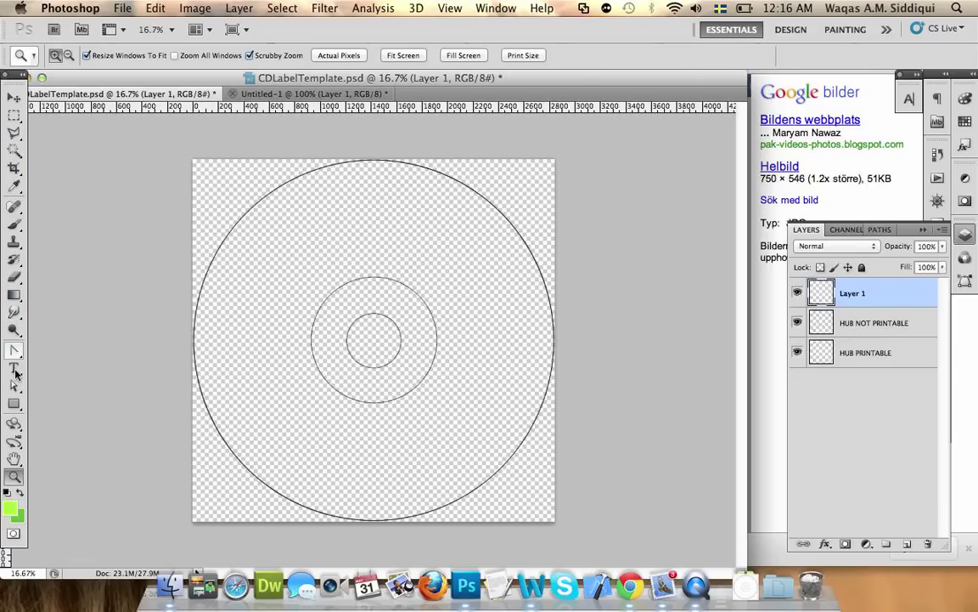
Step: Draw a lime green circle shape with the Ellipse tool covering the whole disc and align it with the outer CD outline
left_click(822, 331, "super")
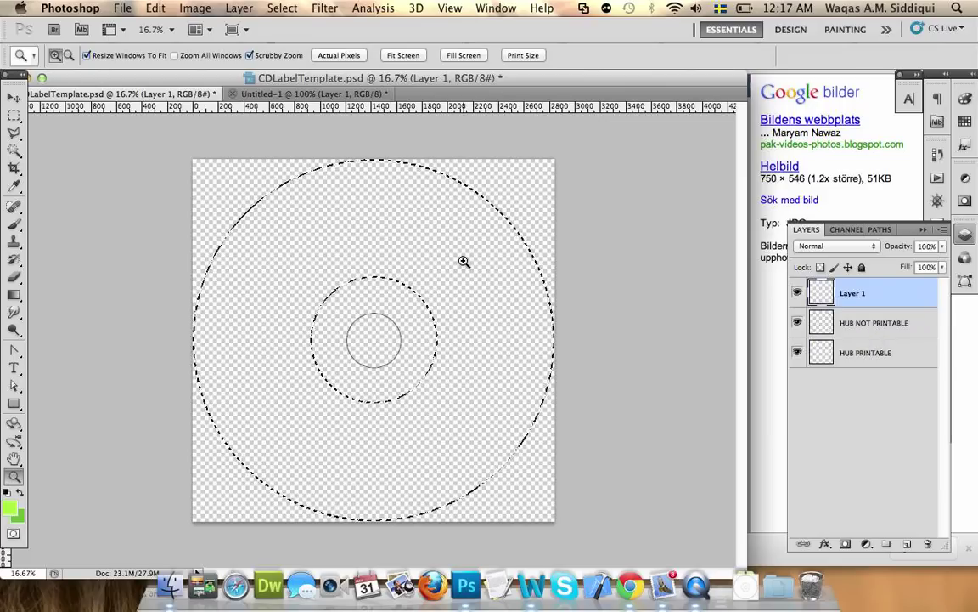
key("super+d")
left_click_drag(15, 404, 62, 434)
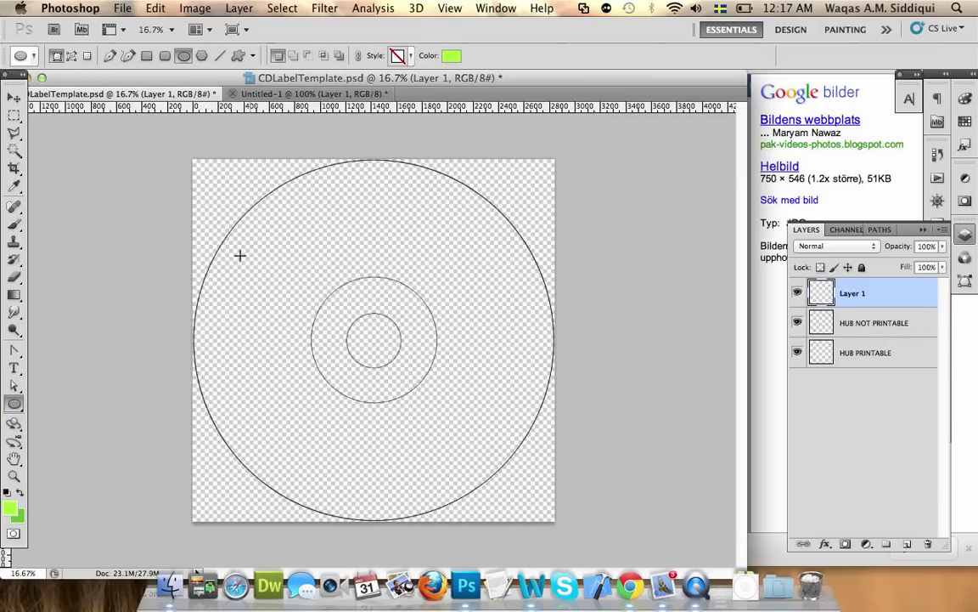
left_click_drag(229, 226, 552, 524)
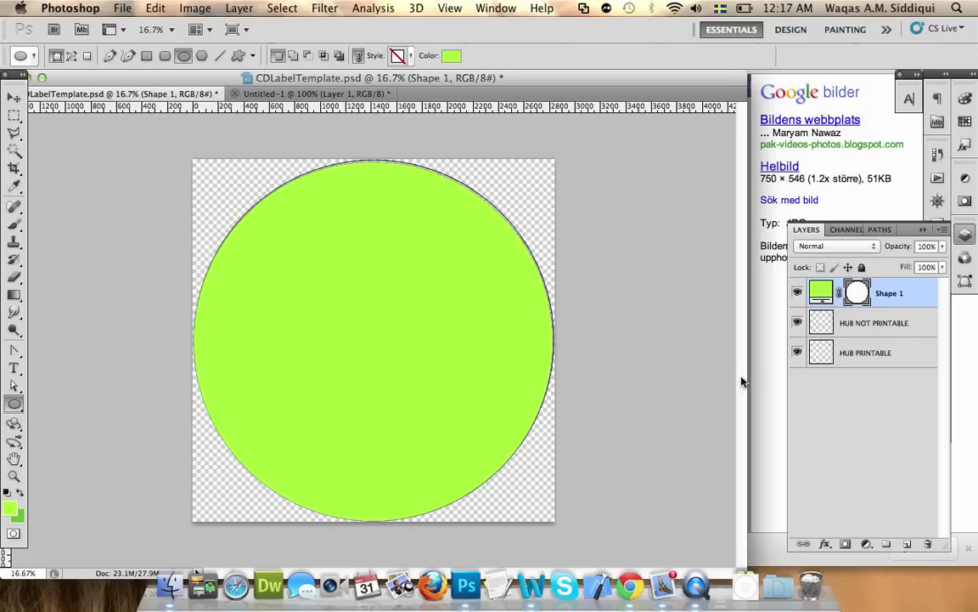
left_click(910, 361)
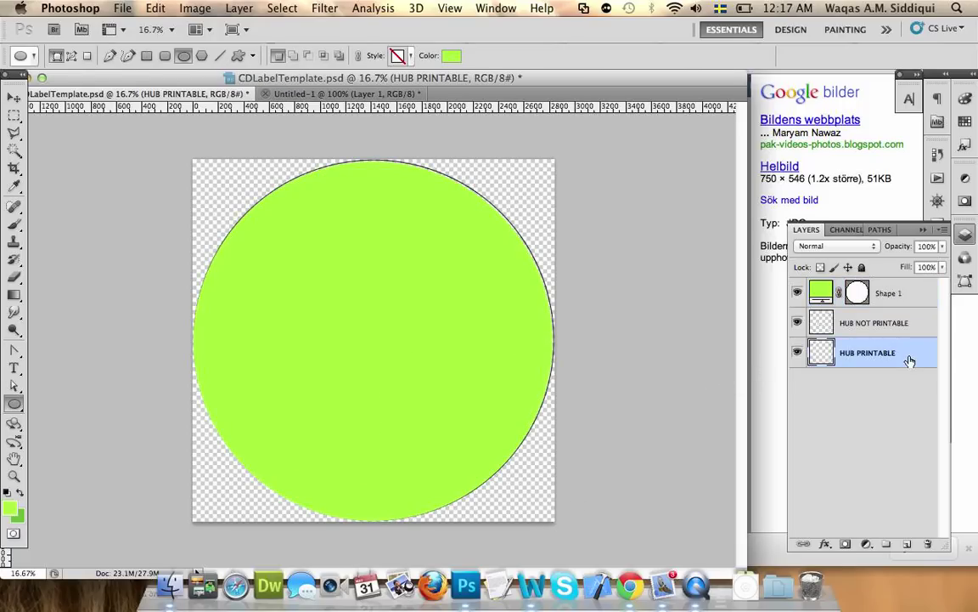
left_click(916, 295)
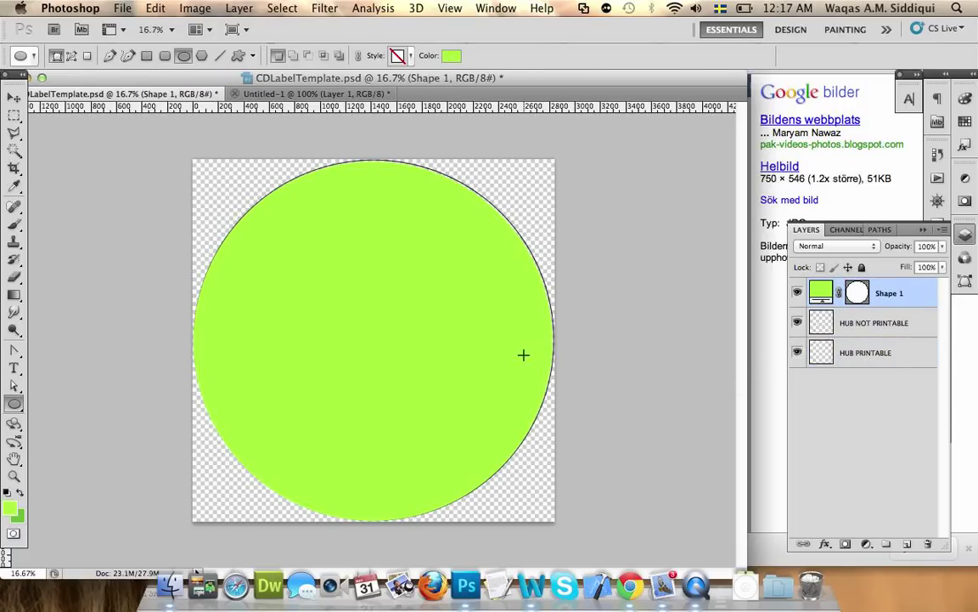
key("v")
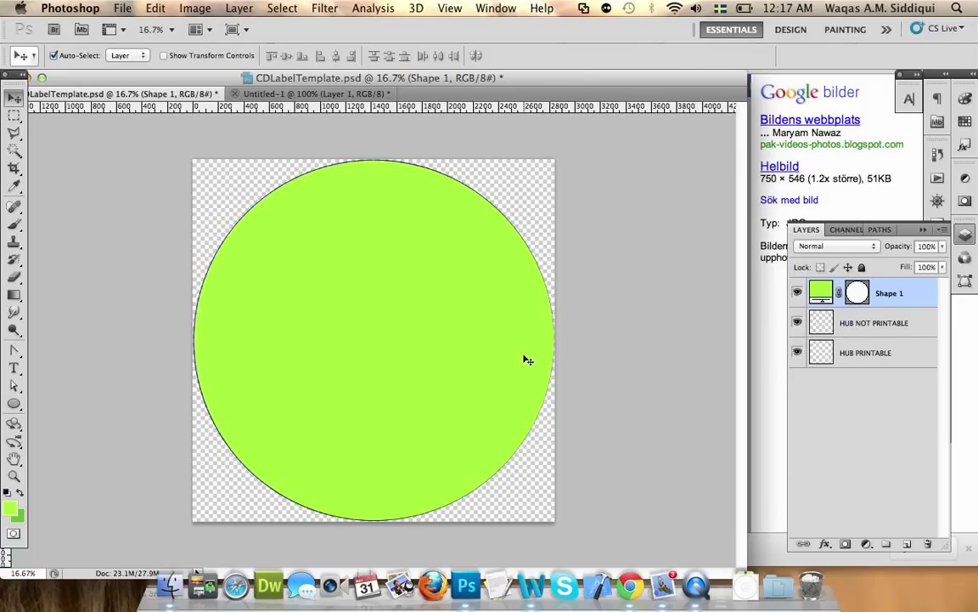
Step: Give the circle shape a reversed linear Gradient Overlay using the Foreground to Background preset at an angle of 86°
left_click(892, 357)
double_click(907, 296)
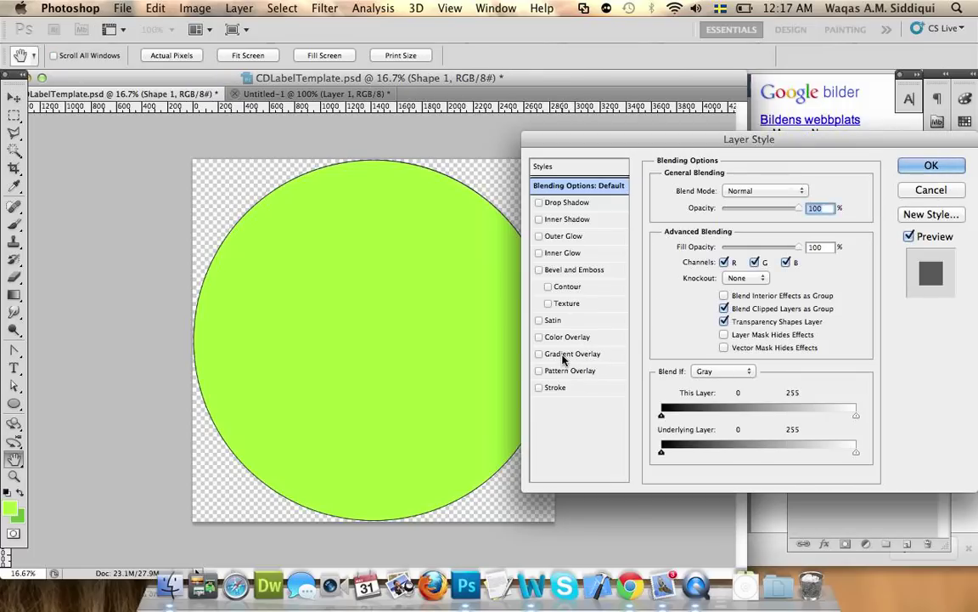
left_click(572, 353)
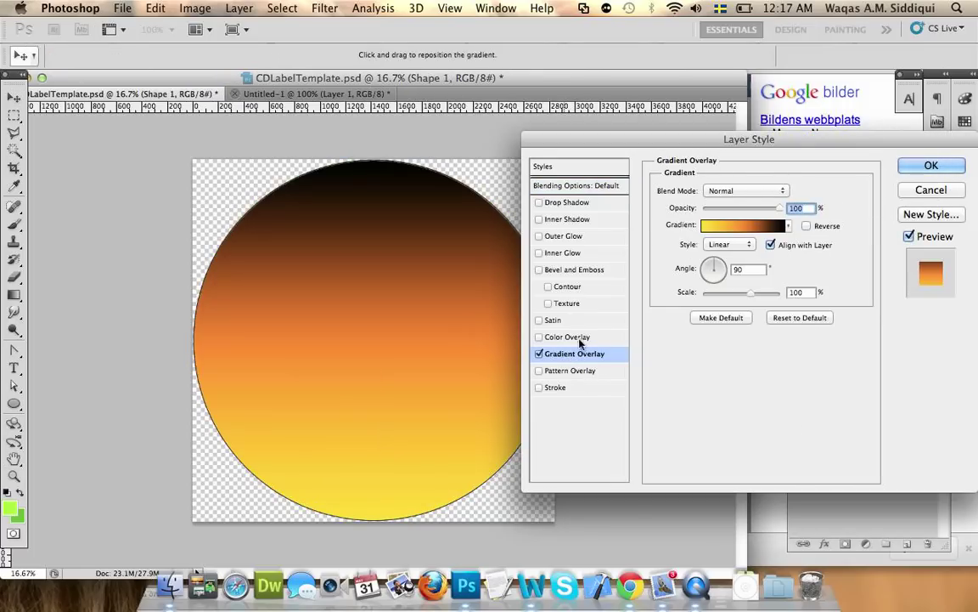
left_click(741, 225)
left_click(372, 186)
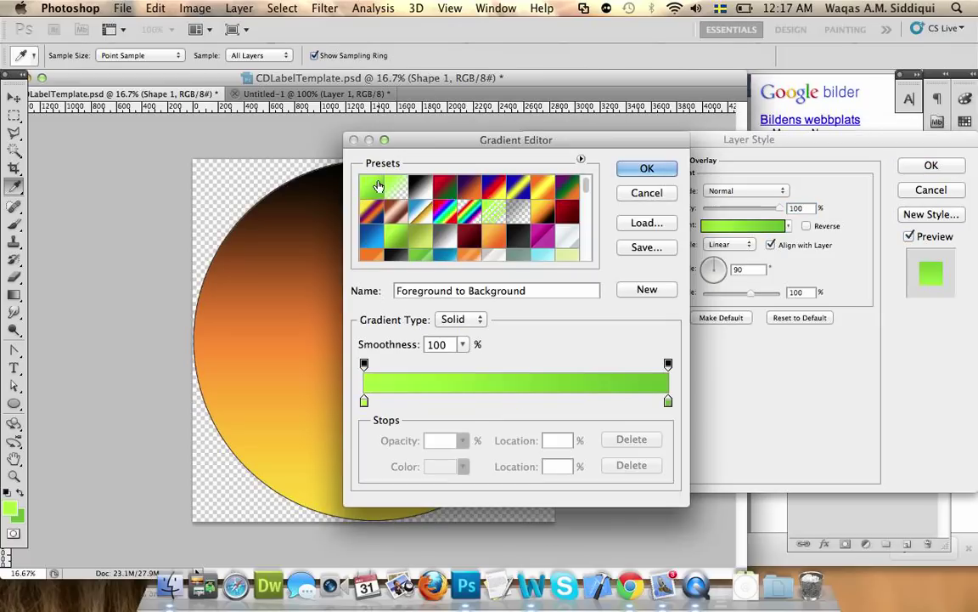
left_click(644, 169)
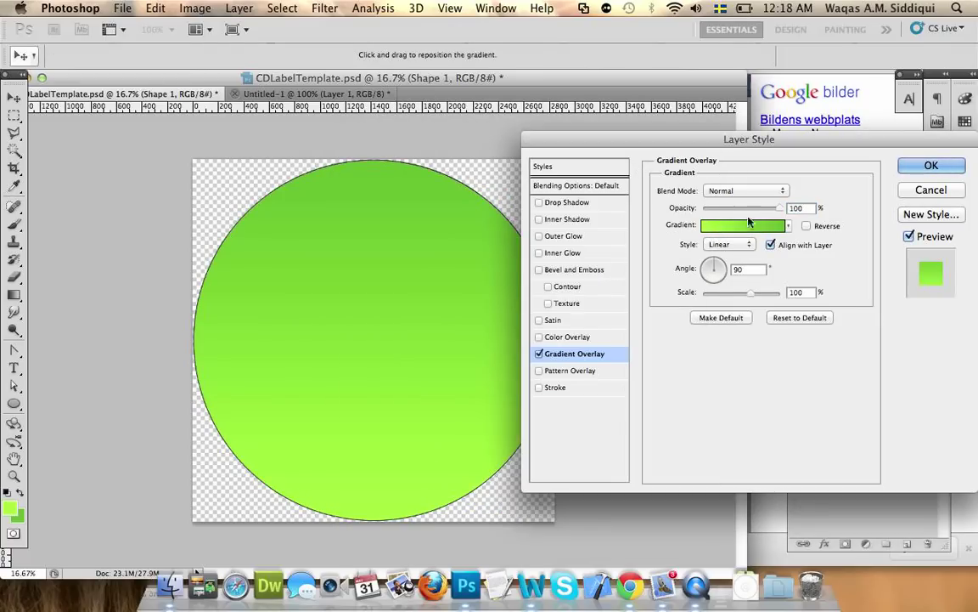
left_click(807, 226)
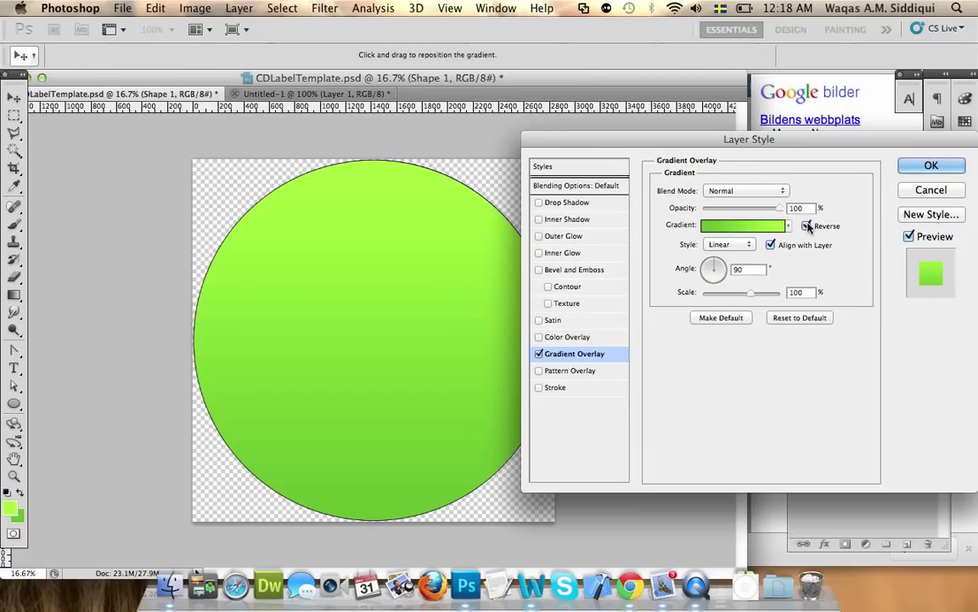
left_click(722, 268)
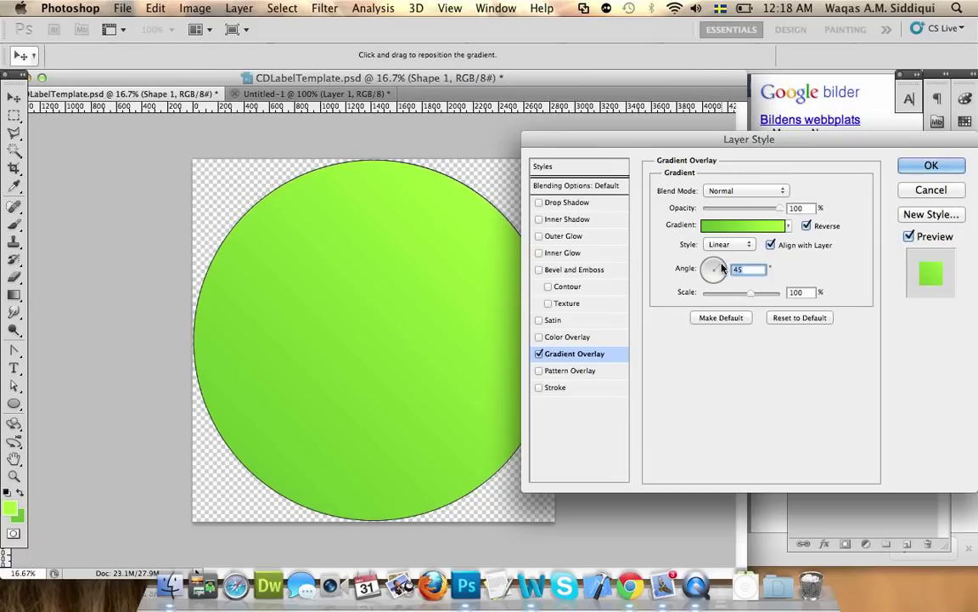
left_click(716, 267)
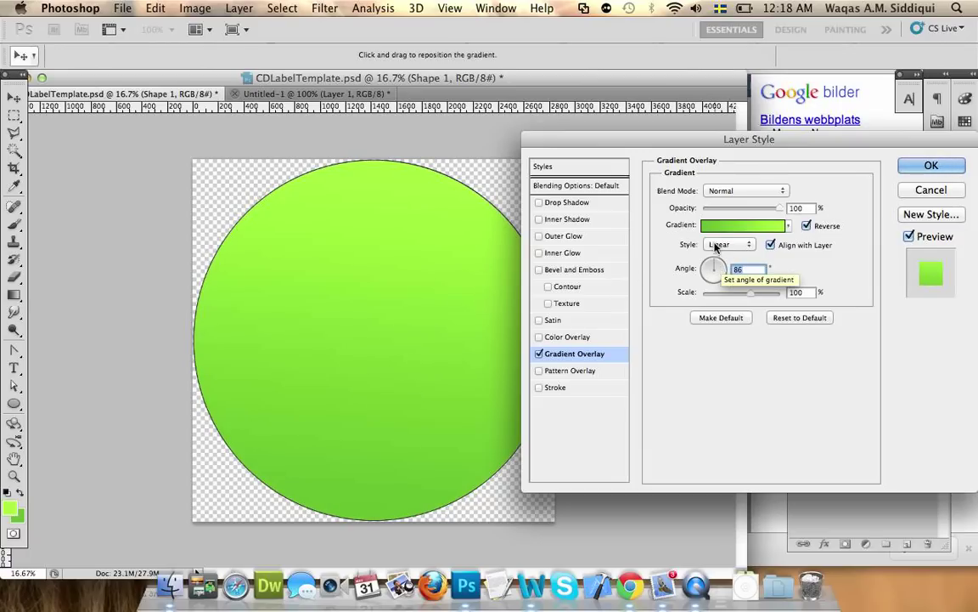
Step: Make the gradient's end stop white and place it together with the green stop at 84% for a hard edge
left_click(741, 225)
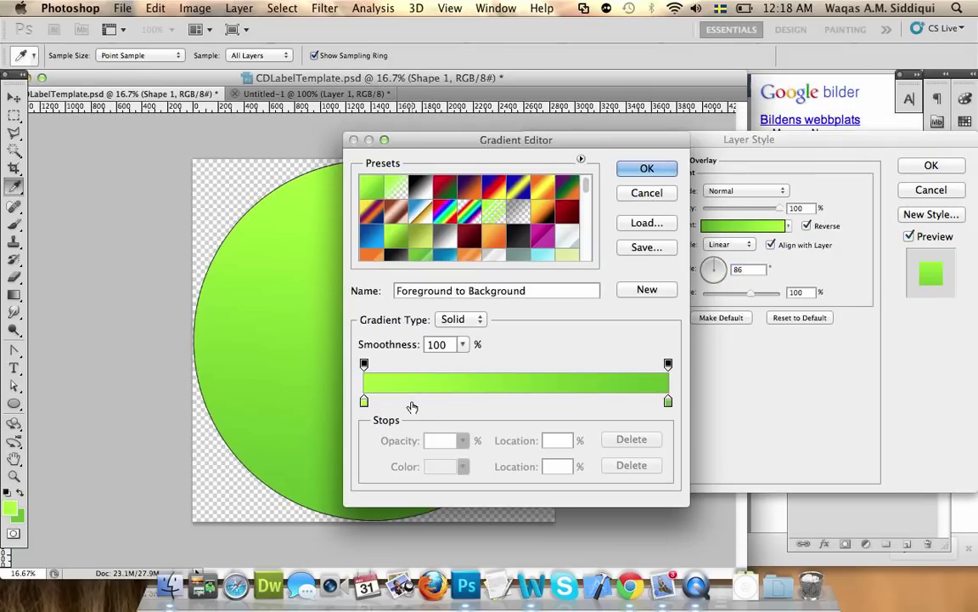
left_click_drag(668, 404, 620, 400)
left_click(668, 399)
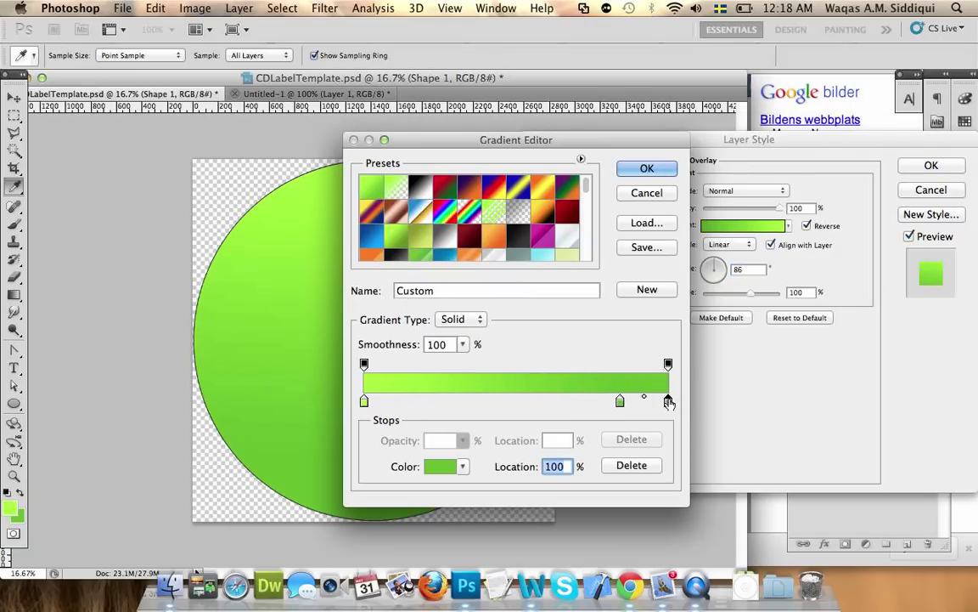
double_click(668, 399)
mouse_move(645, 374)
left_mouse_down()
mouse_move(552, 262)
mouse_move(589, 253)
left_mouse_up()
left_click(916, 261)
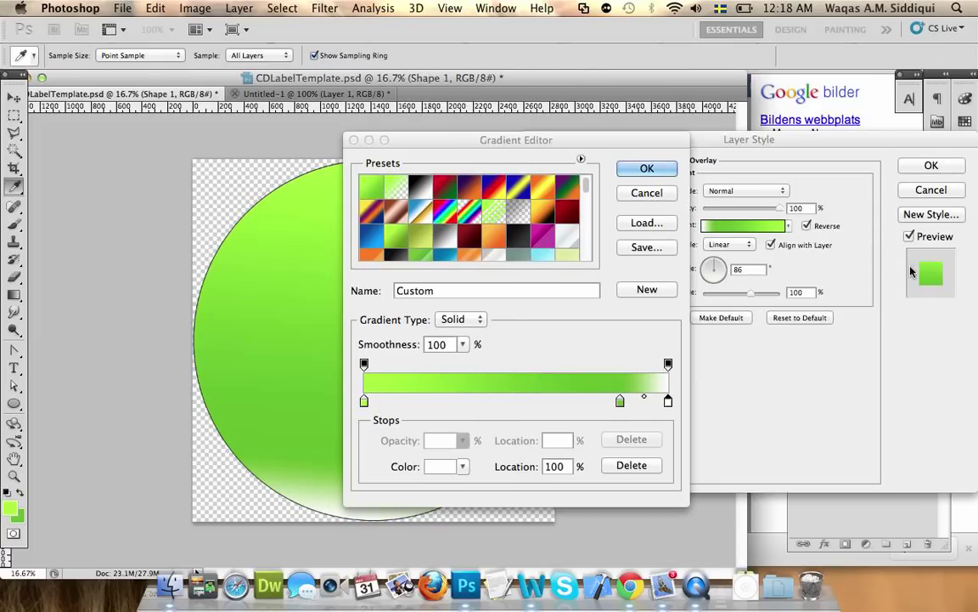
left_click_drag(668, 403, 620, 401)
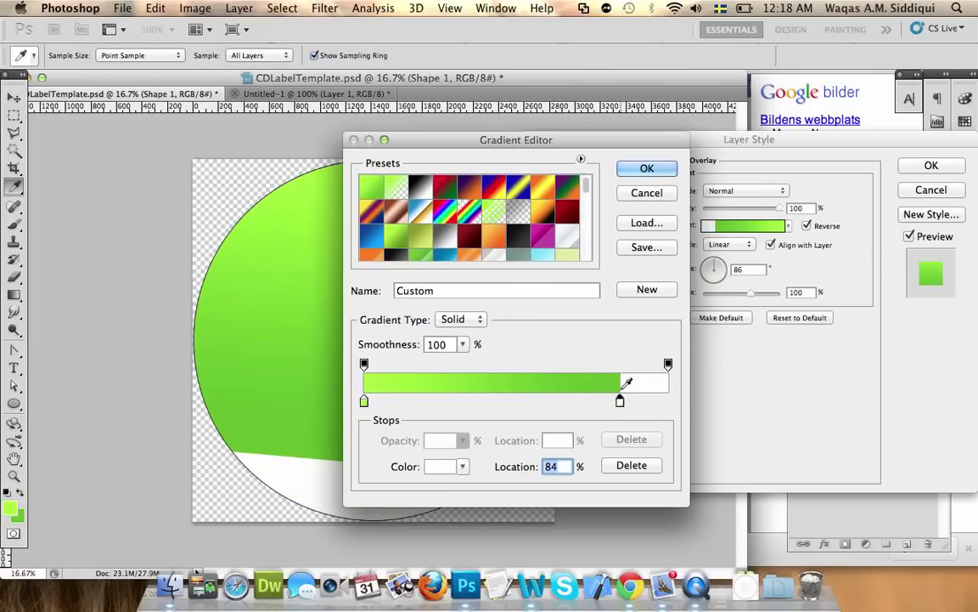
left_click(659, 174)
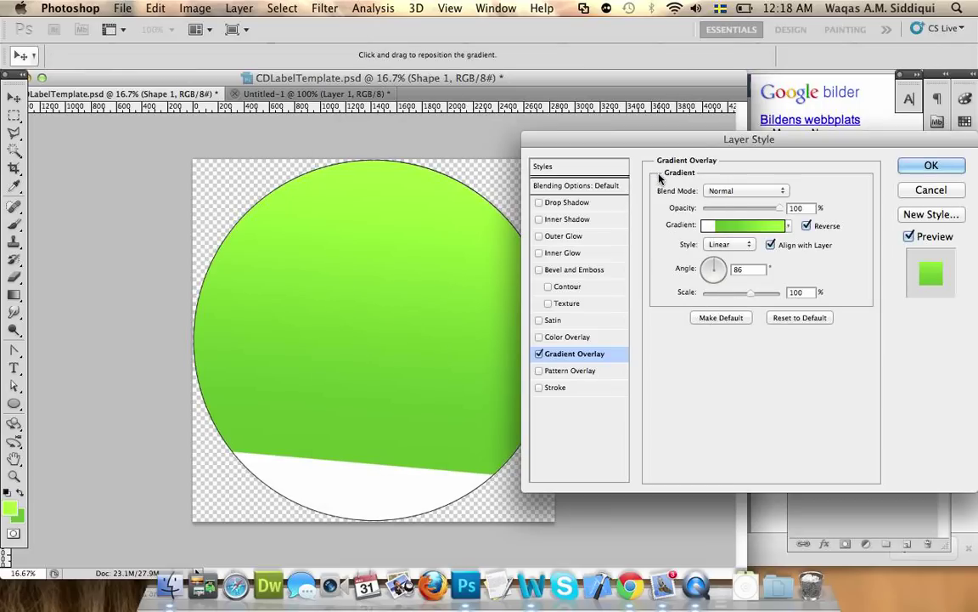
Step: Set the gradient overlay's angle to 45° so the white section runs diagonally
left_click(722, 267)
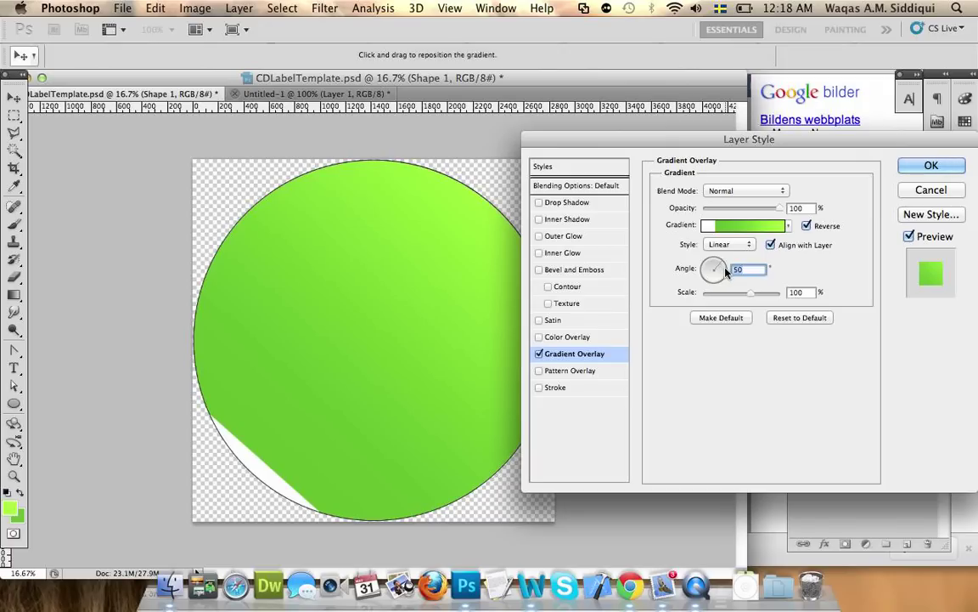
left_click(726, 269)
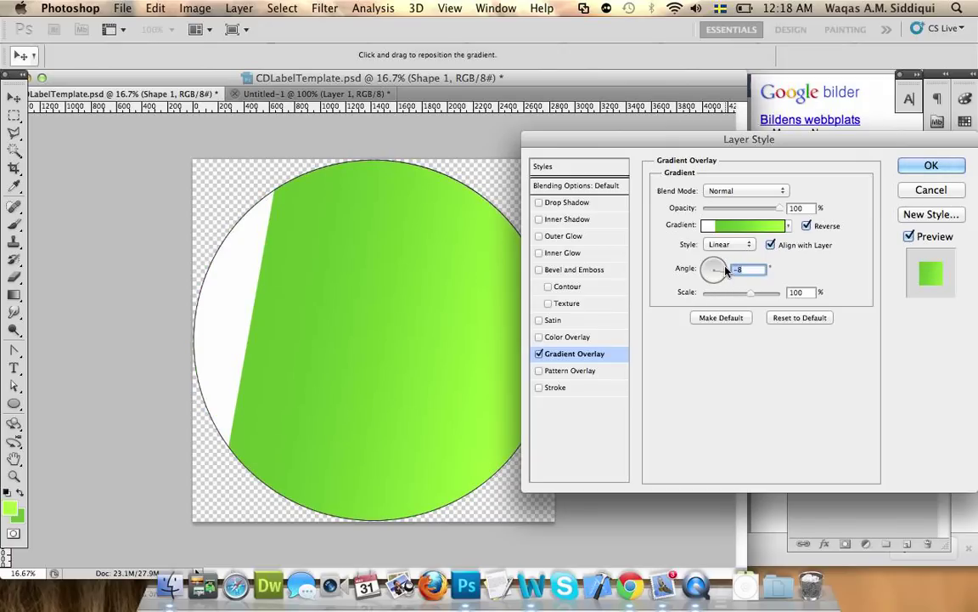
left_click(721, 268)
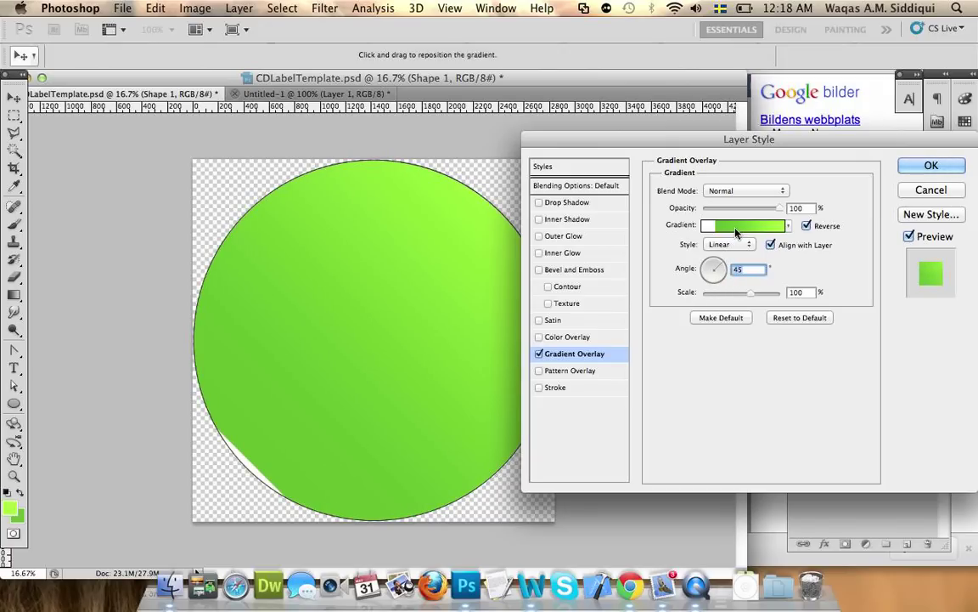
Step: Move the gradient's green and white stops together to 65% and apply the layer style to the circle
left_click(732, 225)
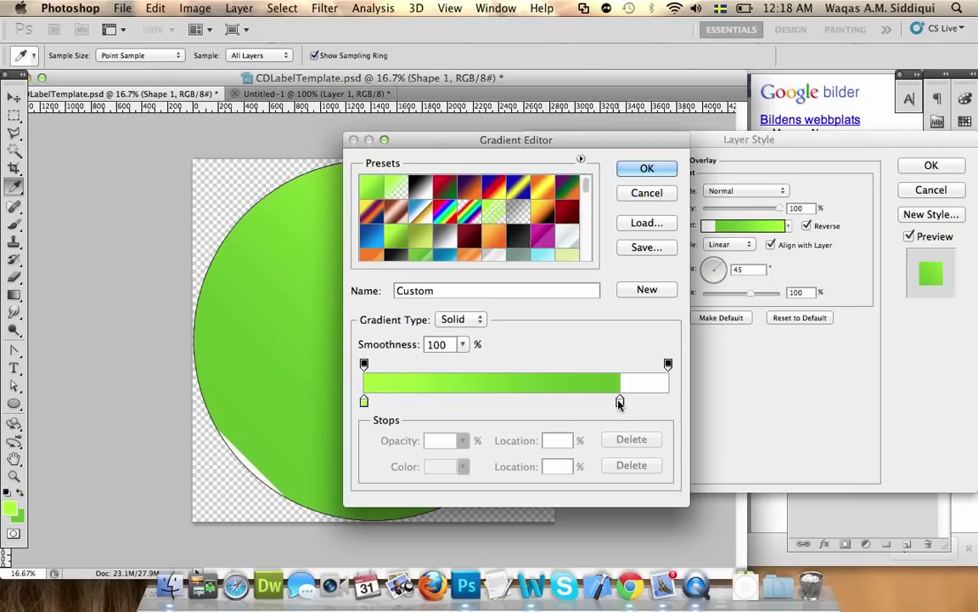
left_click_drag(619, 400, 541, 400)
left_click_drag(616, 404, 542, 401)
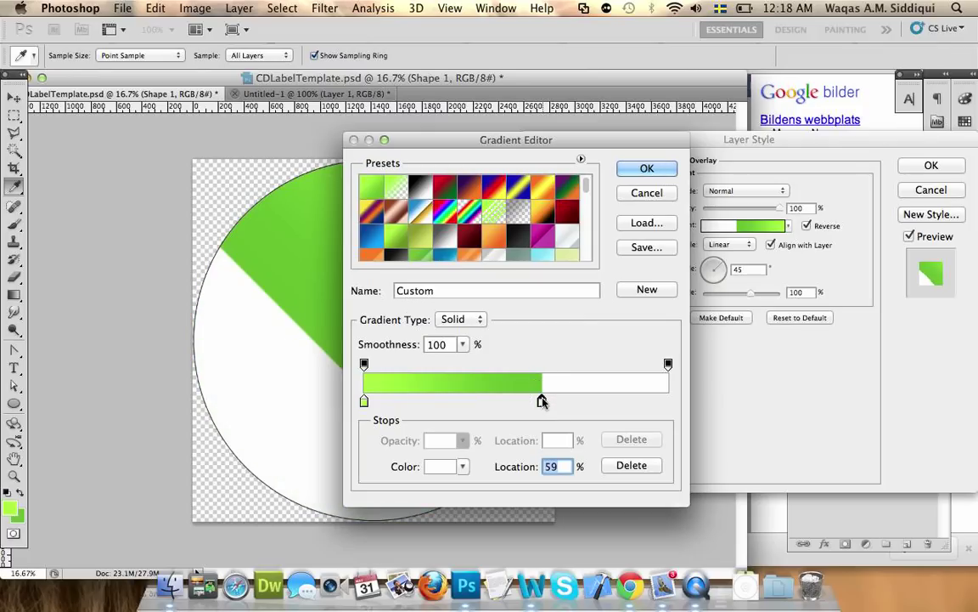
left_click_drag(543, 401, 593, 404)
left_click_drag(515, 406, 592, 406)
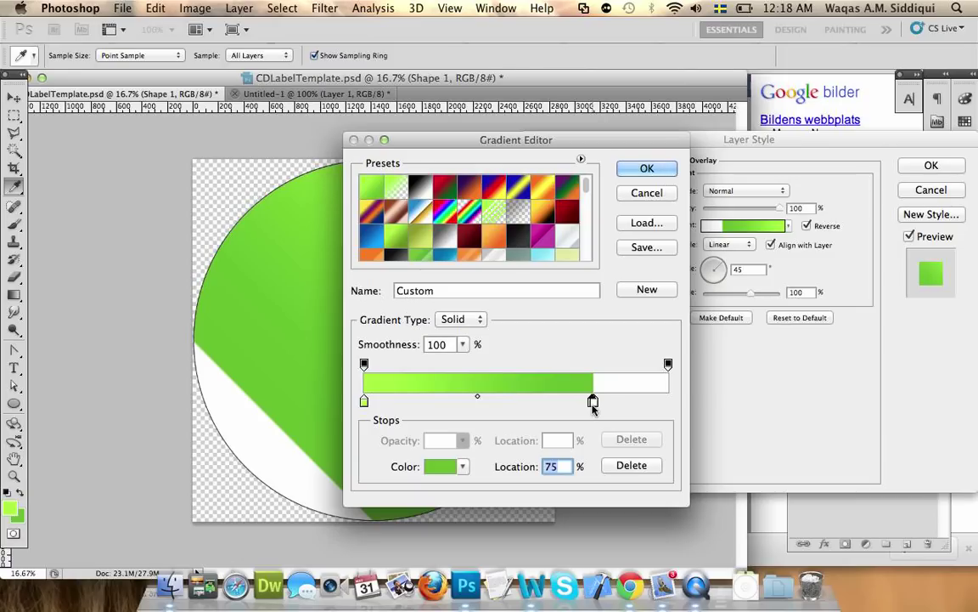
left_click_drag(594, 406, 563, 399)
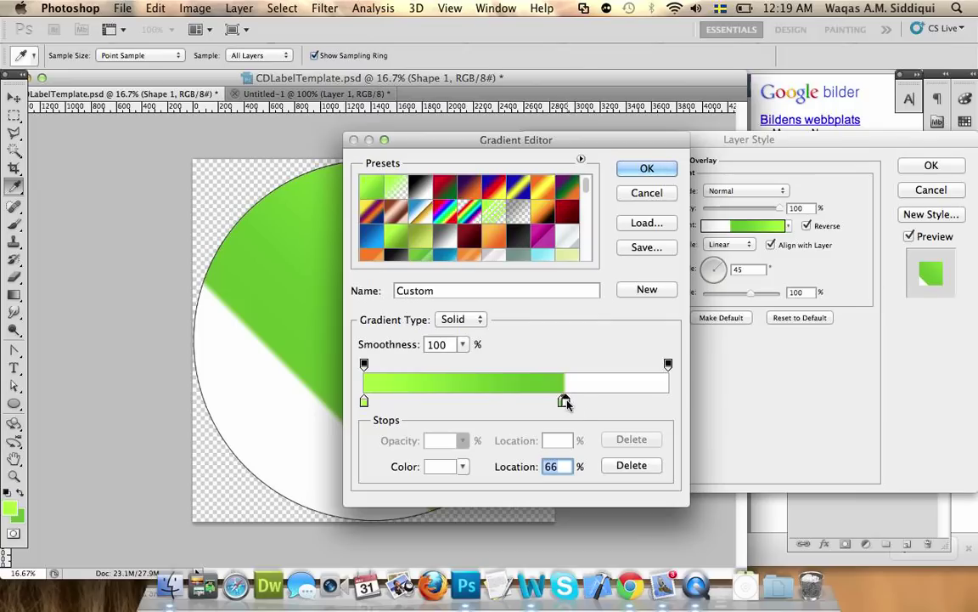
left_click(564, 401)
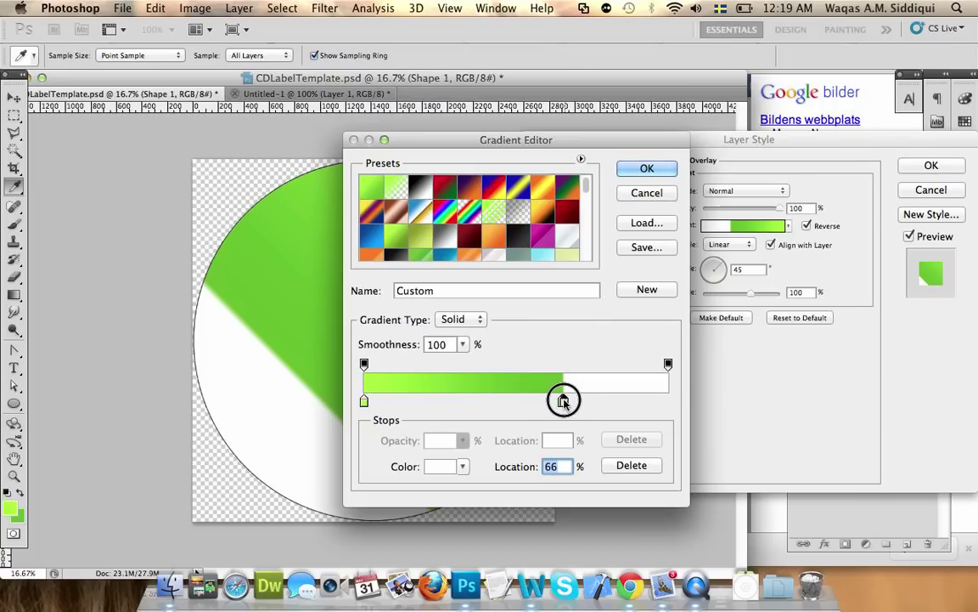
left_click_drag(564, 402, 561, 402)
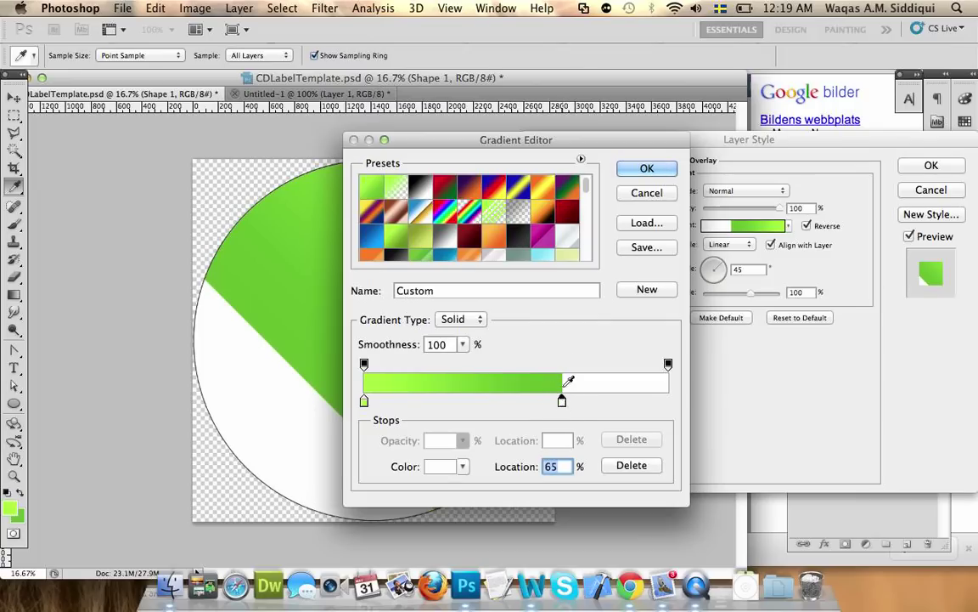
left_click(643, 172)
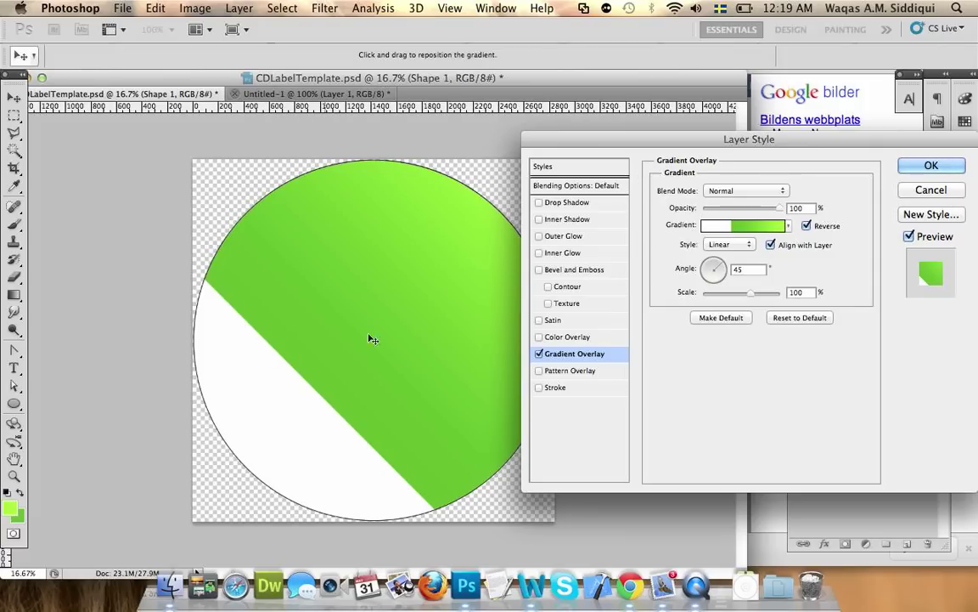
left_click(929, 166)
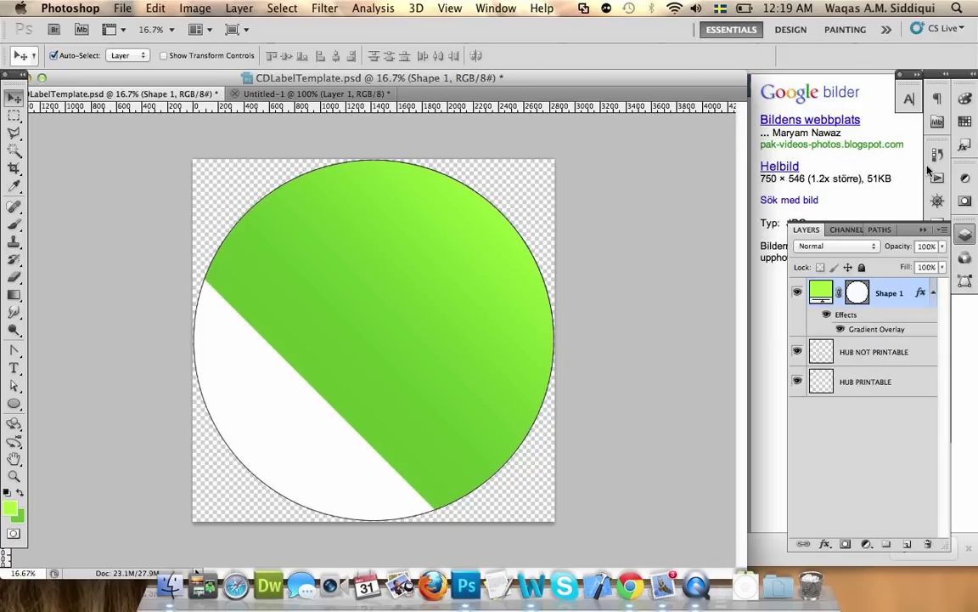
left_click(820, 355, "super")
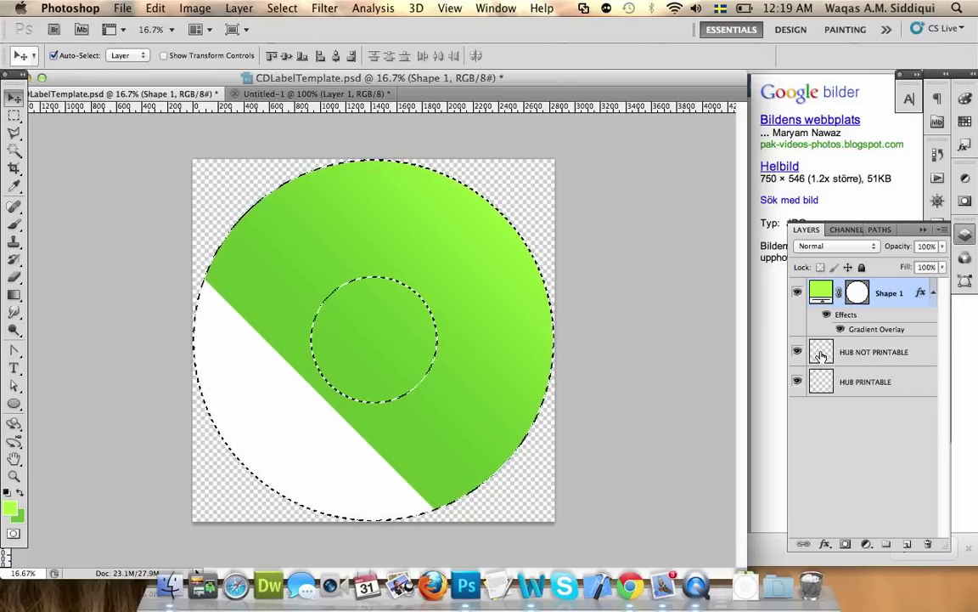
left_click(824, 384, "super")
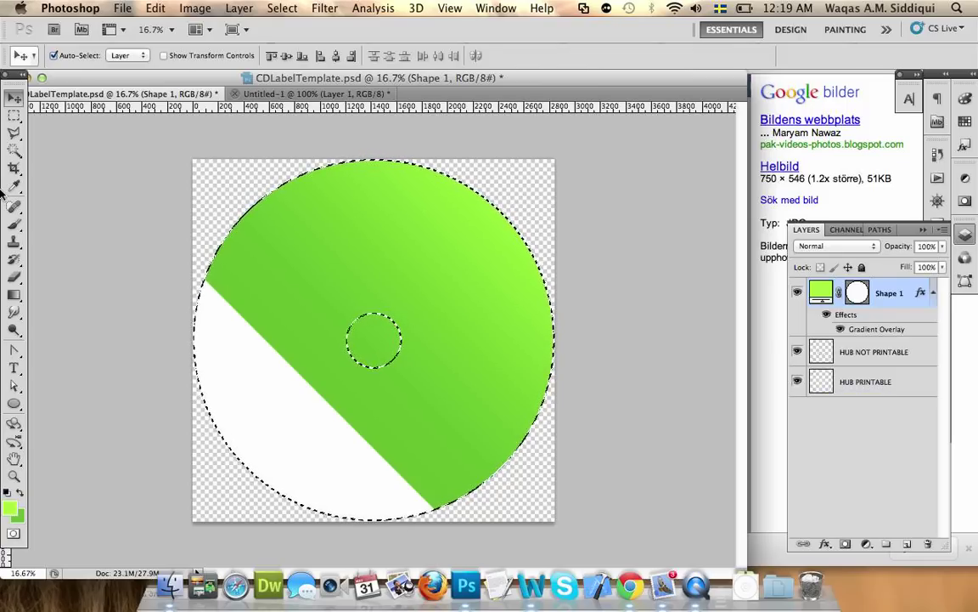
key("z")
left_click_drag(365, 325, 432, 406)
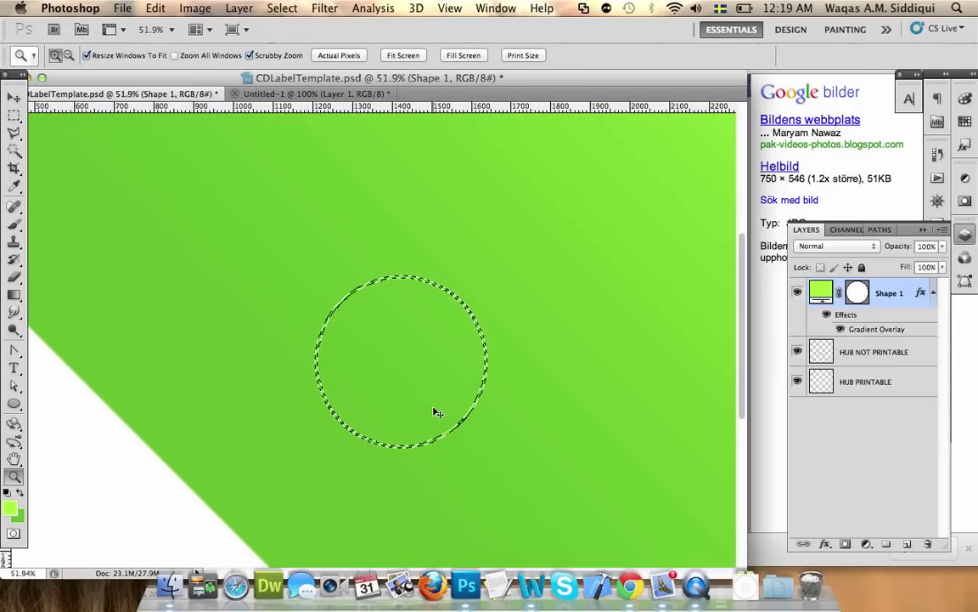
right_click(434, 407)
left_click(377, 370)
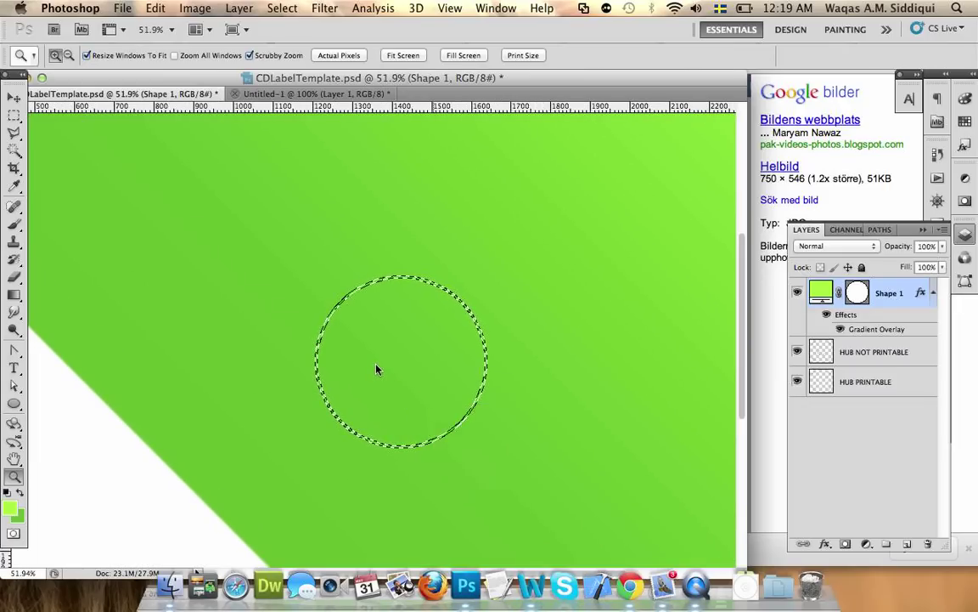
left_click_drag(450, 371, 372, 322)
key("super+d")
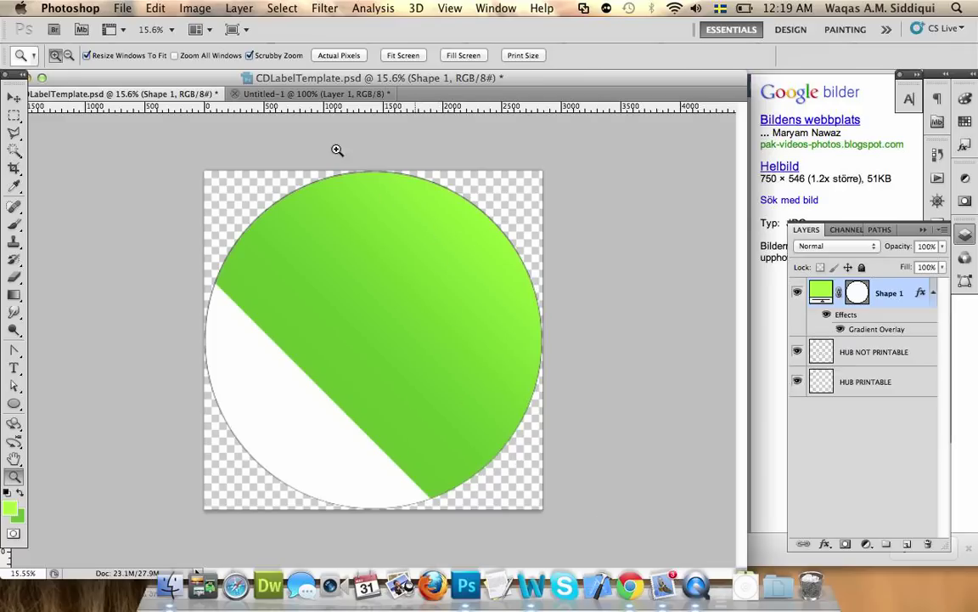
Step: Select the white crescent and star in the Pakistan flag picture using the Magic Wand with a tolerance of 50
left_click(312, 93)
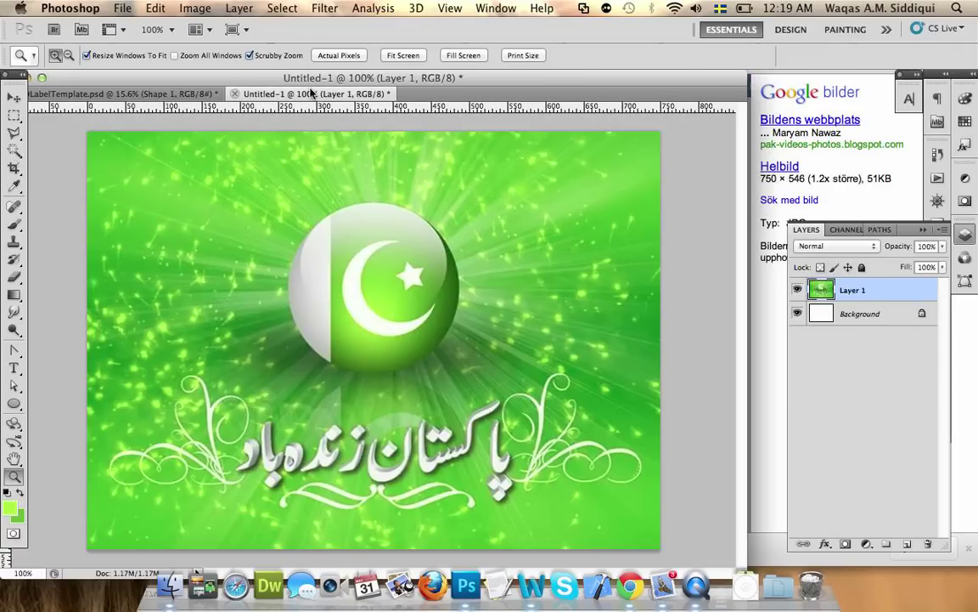
left_click(14, 150)
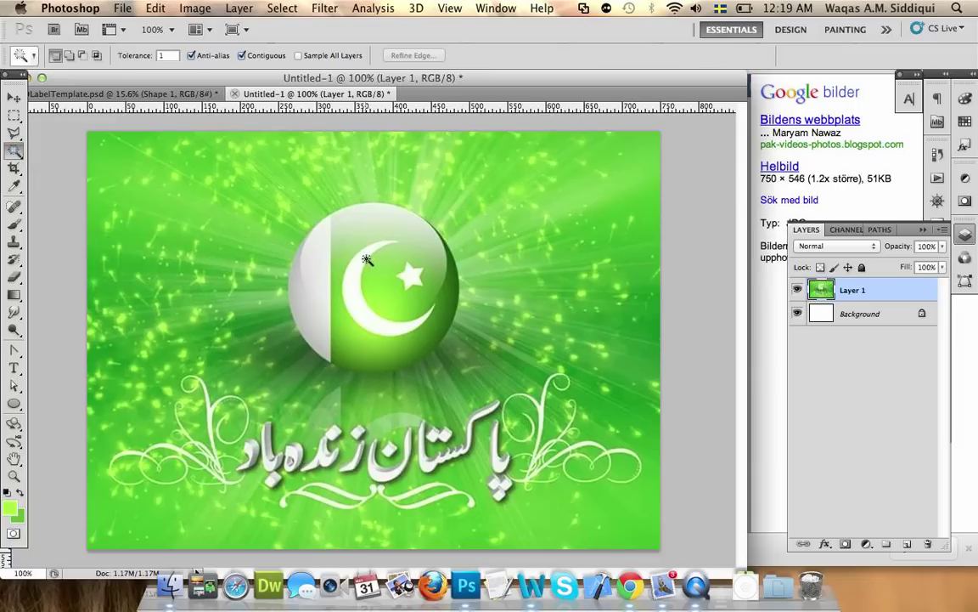
left_click(360, 298)
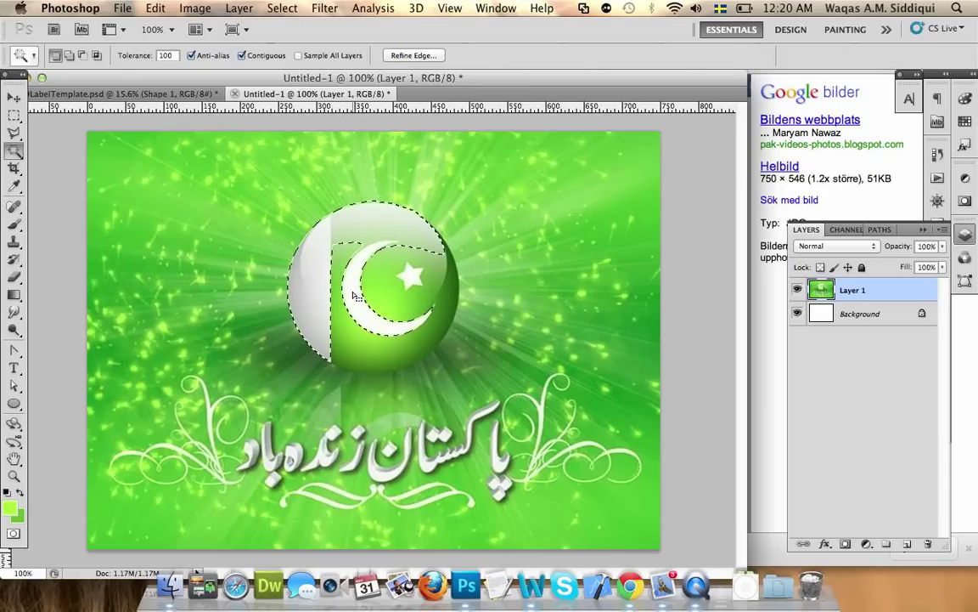
double_click(165, 56)
type("50")
key("super+d")
left_click(365, 312)
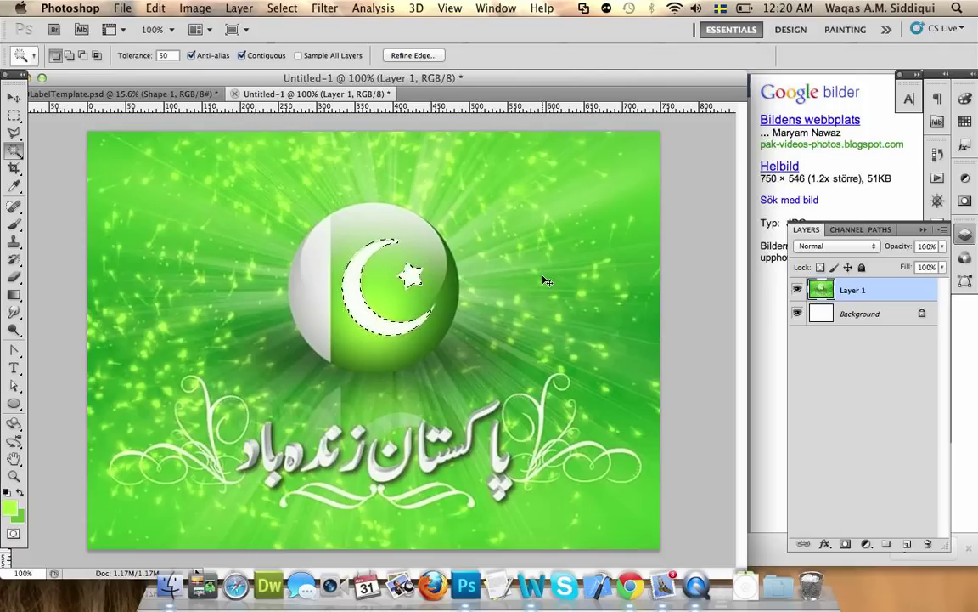
Step: Copy the selected crescent and star and paste them into CDLabelTemplate.psd above the circle shape
key("super+c")
key("z")
left_click_drag(429, 299, 184, 127)
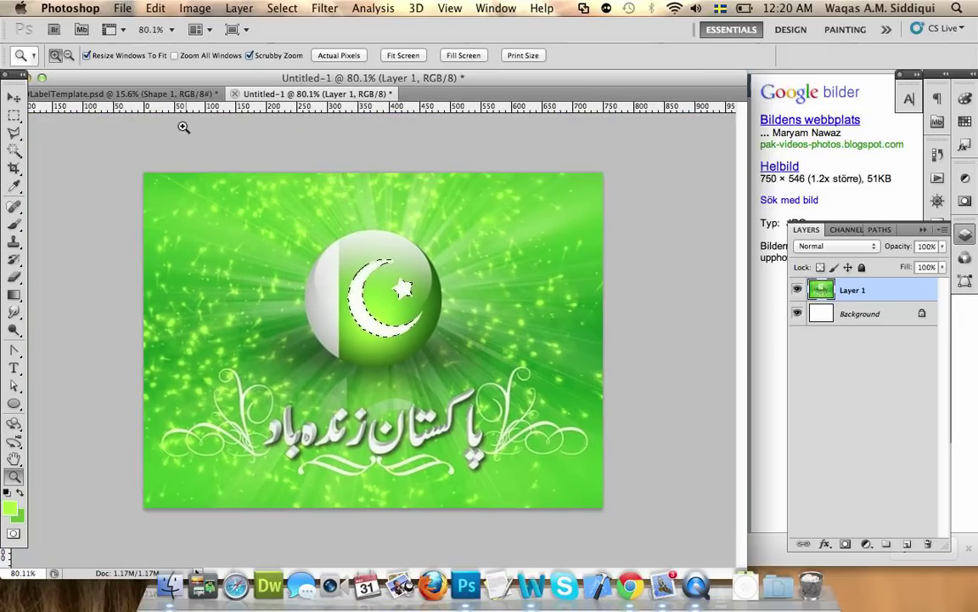
left_click(166, 94)
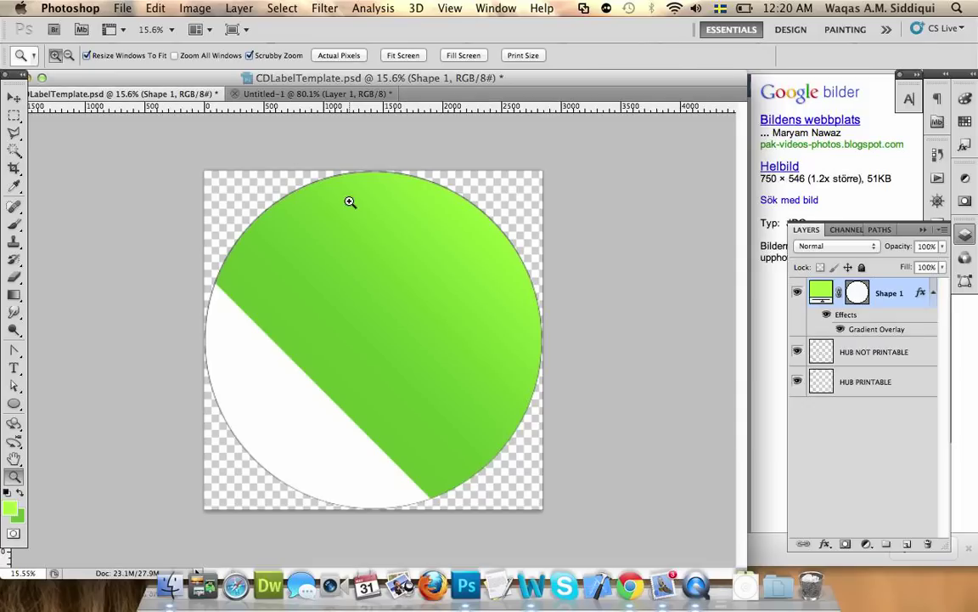
key("super+v")
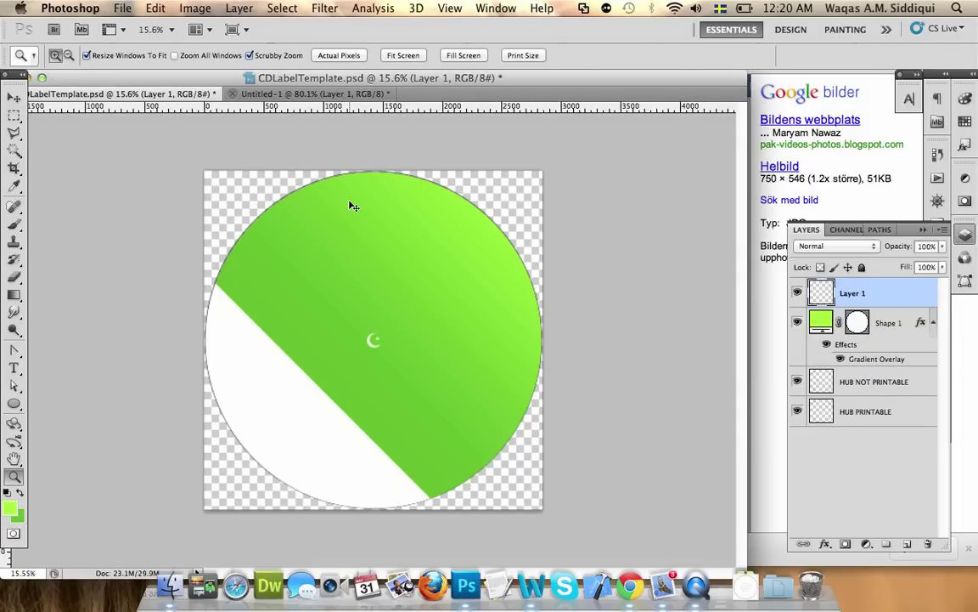
Step: Scale the pasted crescent and star to about 852%, rotate them to about -45.8°, and place them in the circle's upper-right green area
key("super+t")
left_click_drag(415, 313, 360, 298)
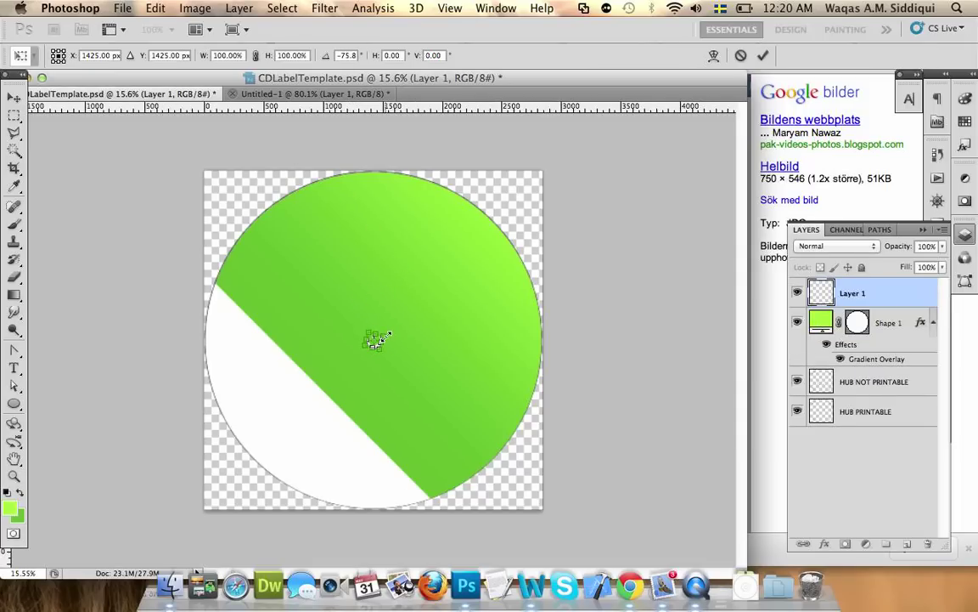
left_click_drag(387, 336, 452, 405)
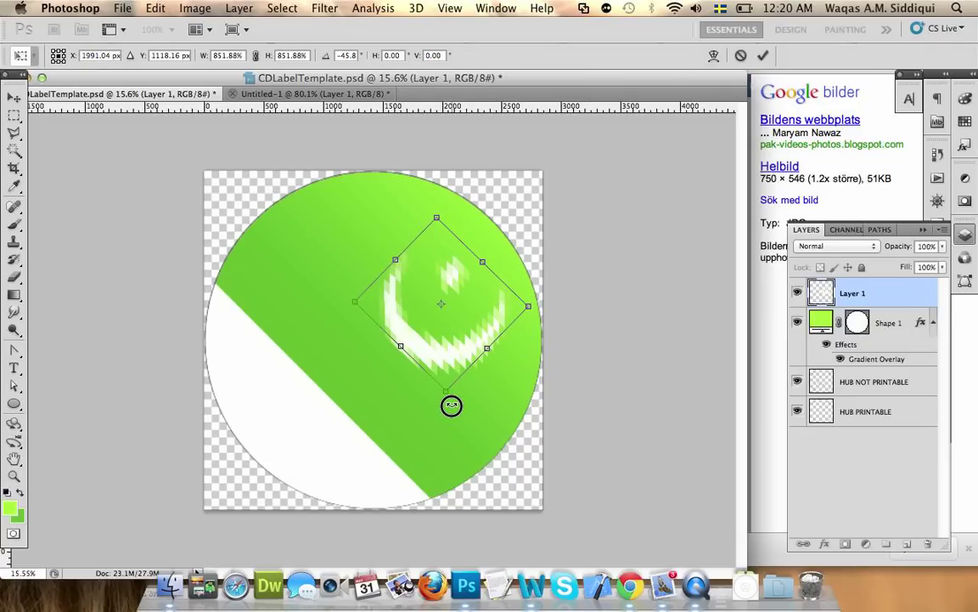
left_click(16, 100)
left_click(613, 220)
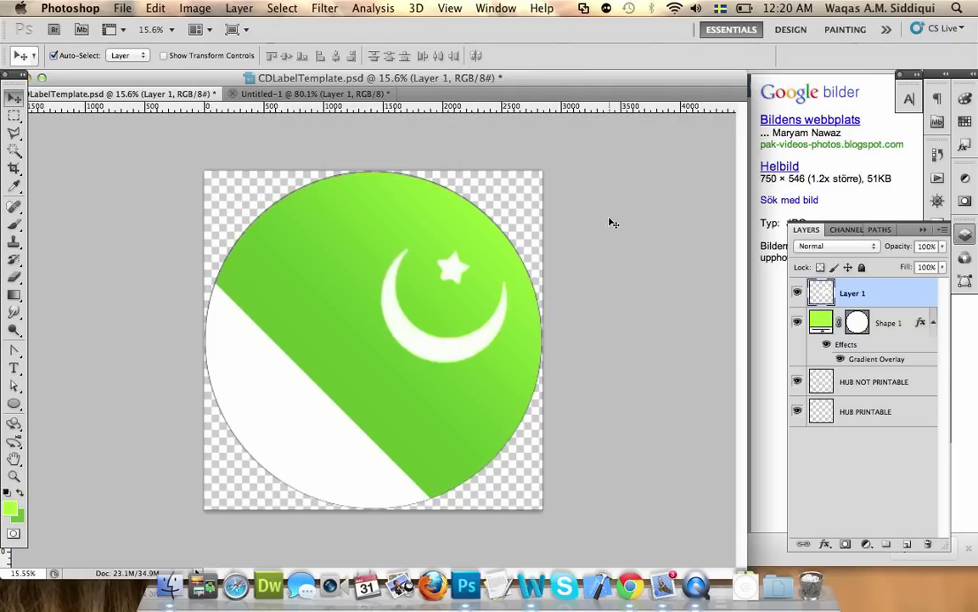
Step: Nudge the crescent and star upward and slightly right until the crescent's tip nears the circle's edge
key("shift+Up")
key("shift+Up")
key("shift+Up")
key("shift+Up")
key("shift+Up")
key("shift+Up")
key("shift+Up")
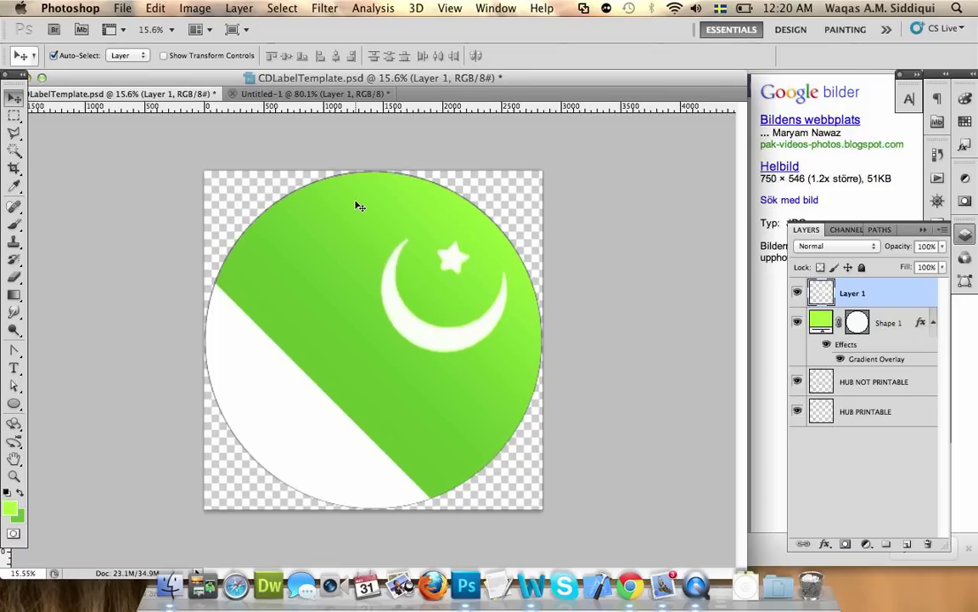
key("shift+Up")
key("shift+Up")
key("shift+Up")
key("shift+Up")
key("shift+Up")
key("shift+Up")
key("shift+Up")
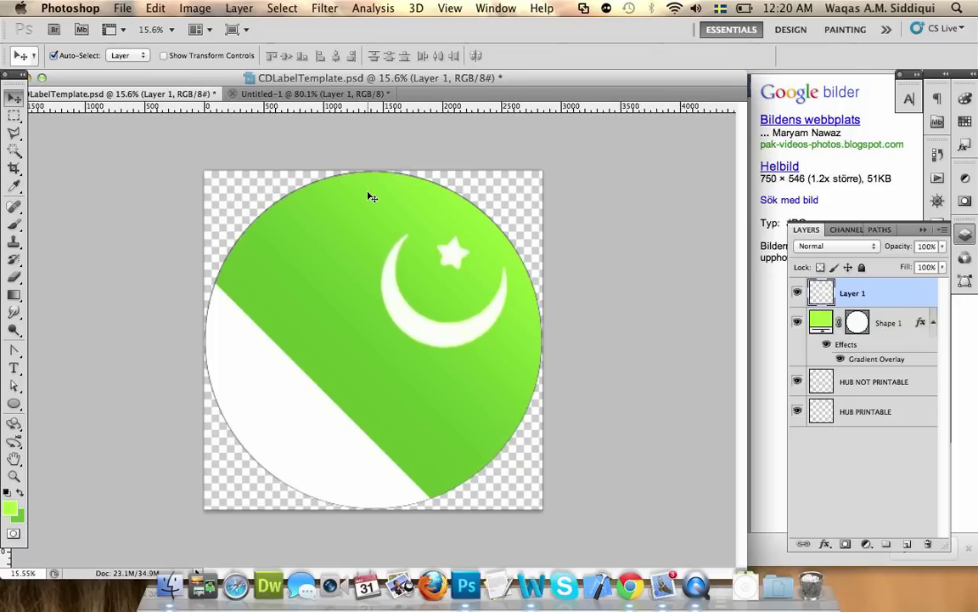
key("shift+Right")
key("shift+Right")
key("shift+Right")
key("shift+Up")
key("shift+Up")
key("shift+Up")
key("shift+Up")
key("shift+Up")
key("shift+Up")
key("shift+Up")
key("shift+Up")
key("shift+Up")
key("shift+Up")
key("shift+Up")
key("shift+Up")
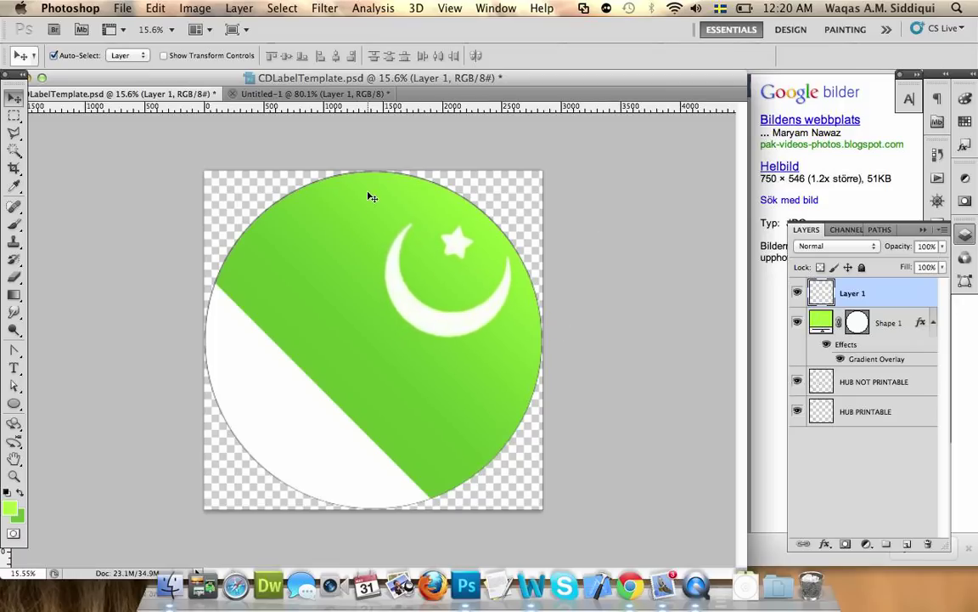
key("shift+Up")
key("shift+Up")
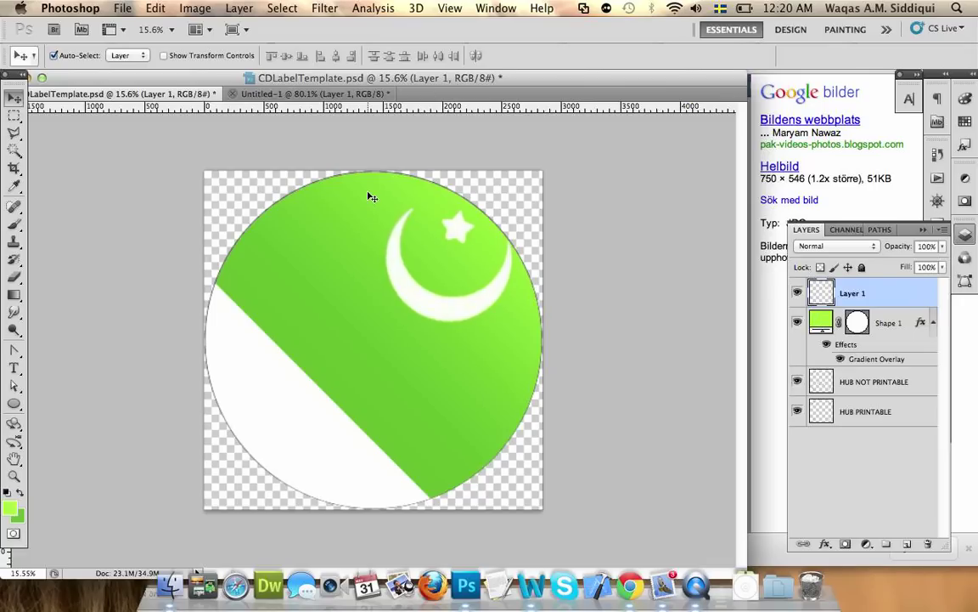
key("shift+Right")
key("shift+Right")
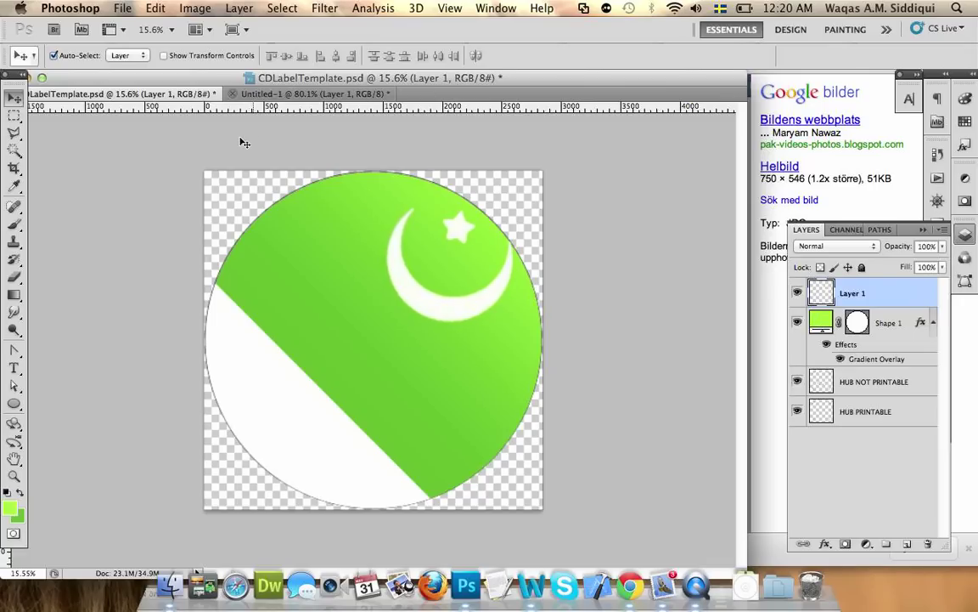
Step: Draw a small 5 Point Star custom shape at the circle's upper-right edge, just above the pasted star
left_click(14, 405)
left_click_drag(16, 404, 78, 472)
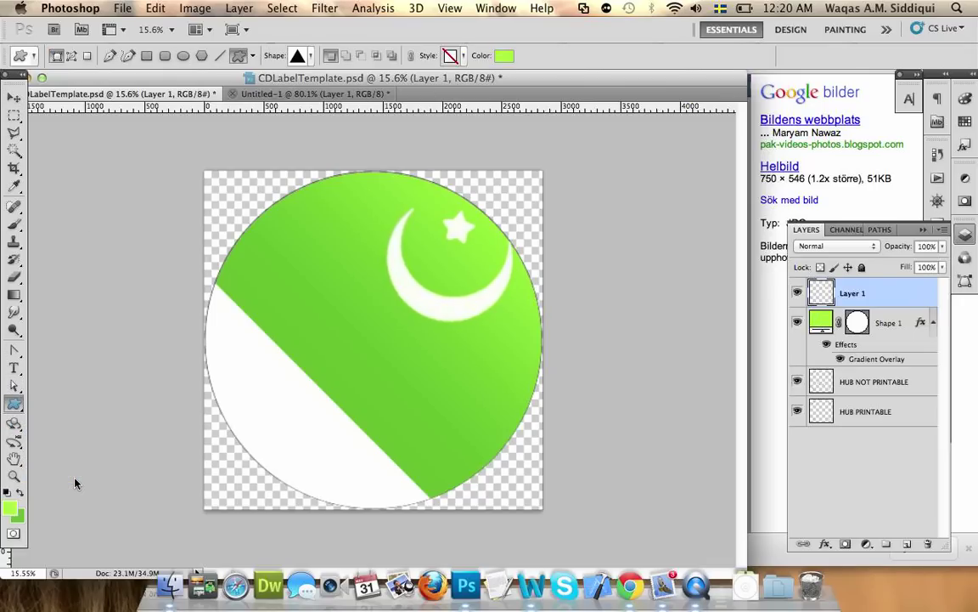
left_click(311, 56)
scroll(315, 115, "down", 6)
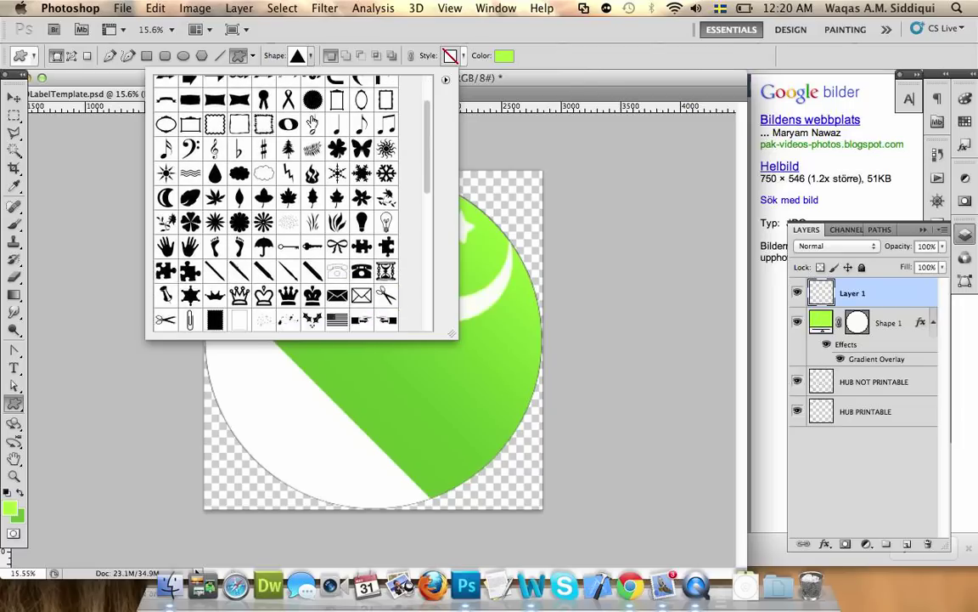
scroll(312, 120, "down", 2)
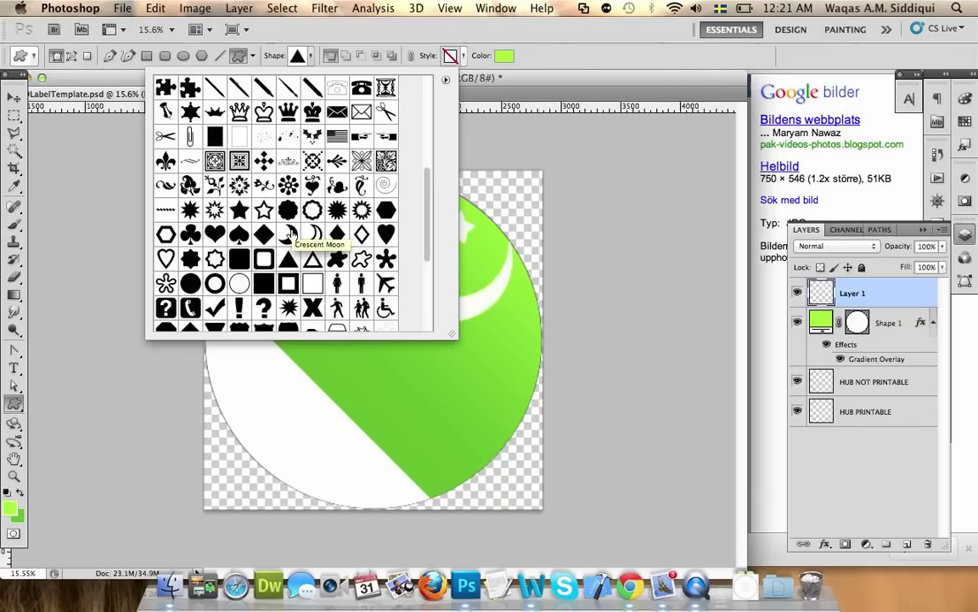
left_click(240, 210)
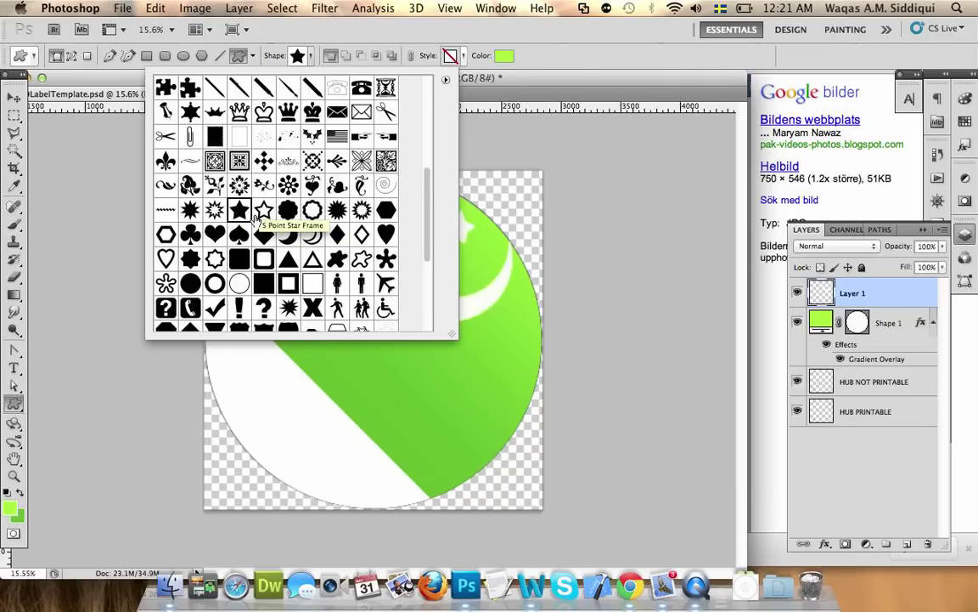
left_click(282, 51)
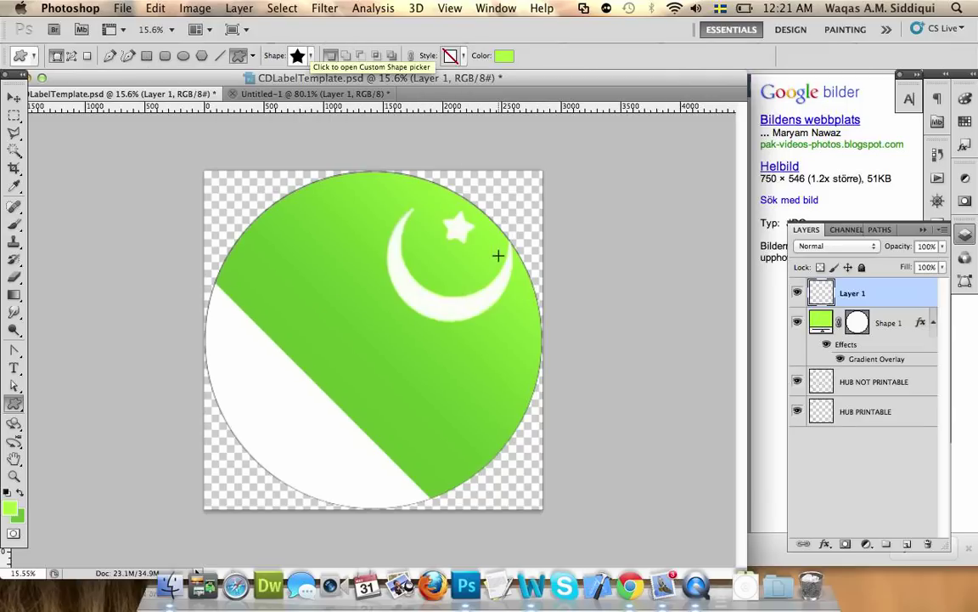
left_click_drag(447, 196, 481, 223)
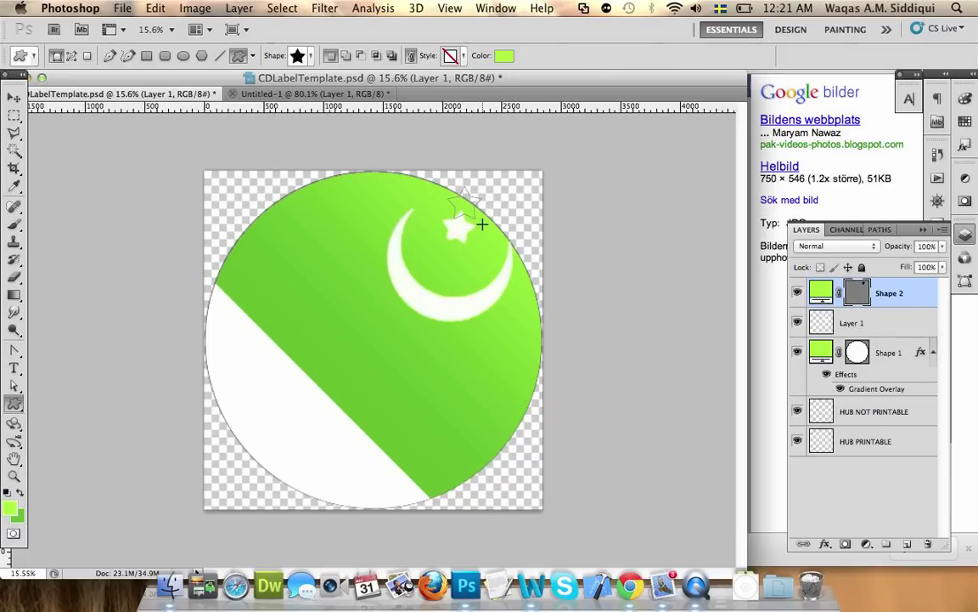
Step: Change the new star shape's fill colour to white (#ffffff)
double_click(823, 292)
left_click(520, 242)
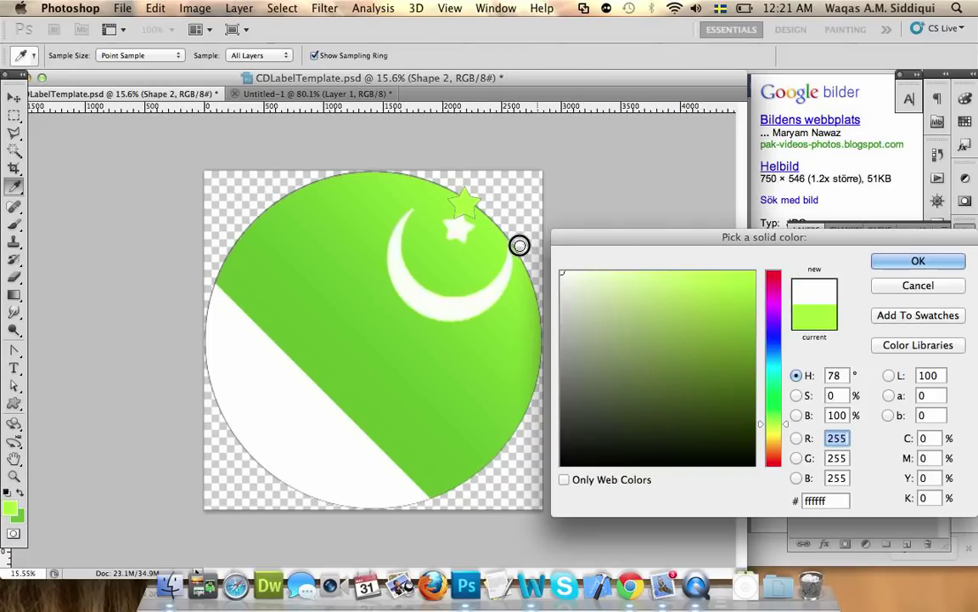
left_click(919, 260)
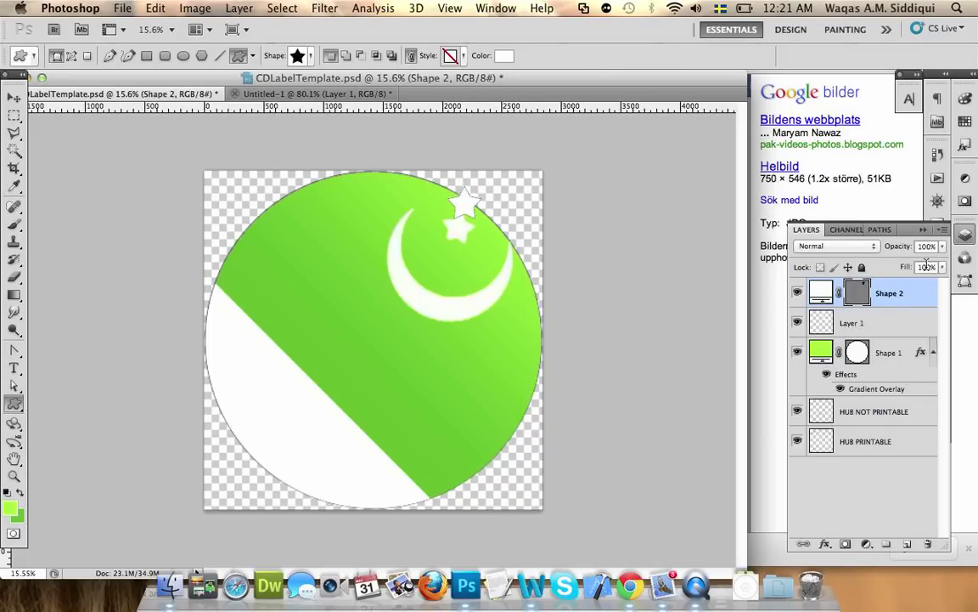
Step: Hide the pasted crescent-and-star layer and choose the Crescent Moon custom shape
left_click(922, 329)
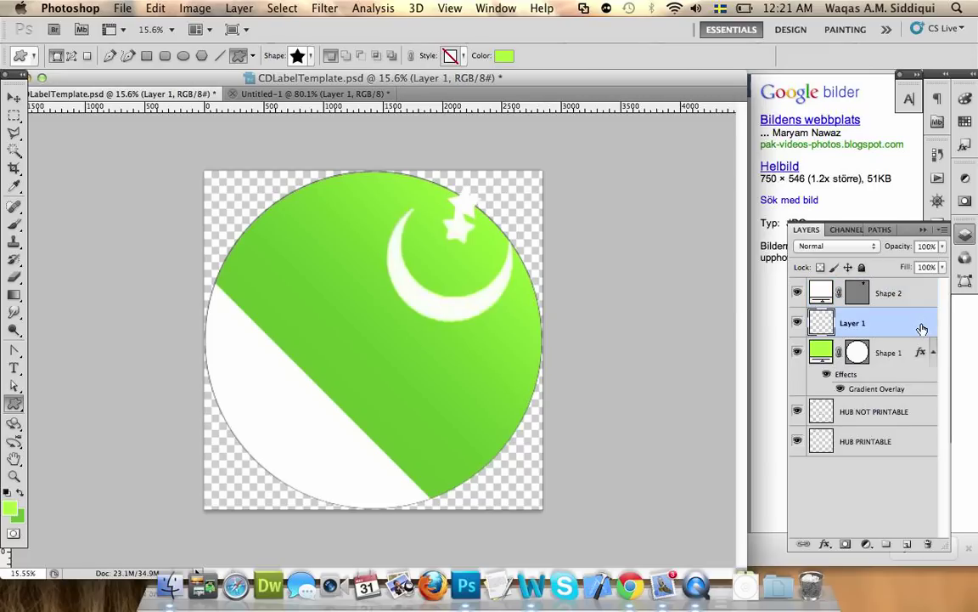
left_click(798, 325)
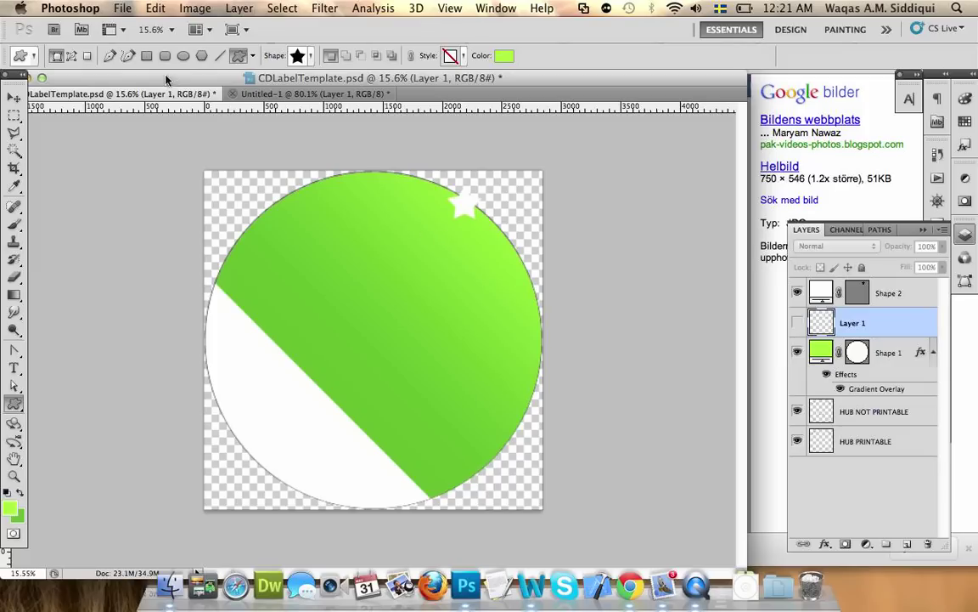
left_click(312, 56)
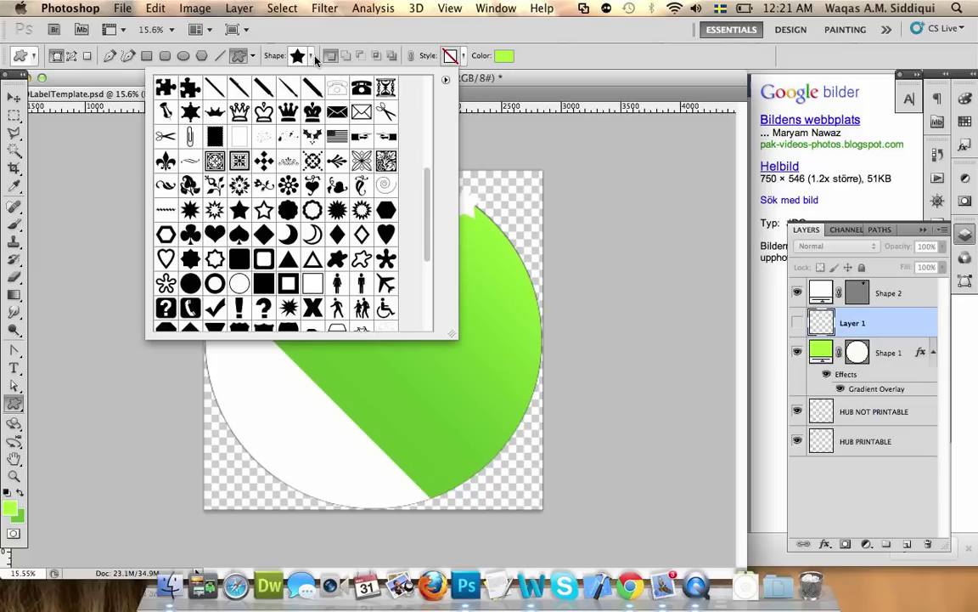
left_click(293, 232)
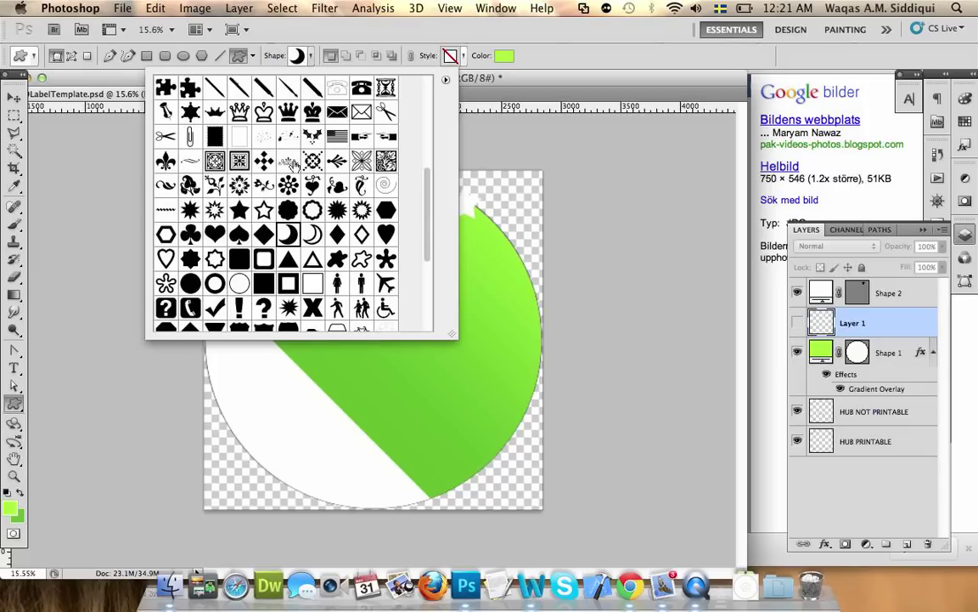
left_click(313, 56)
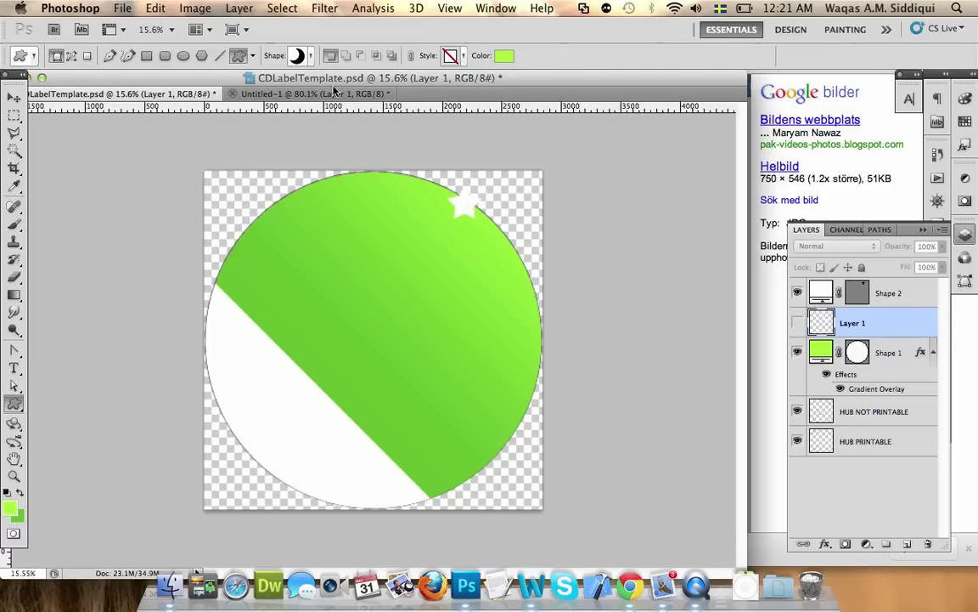
Step: Set the foreground colour to white and show the pasted crescent-and-star layer again
left_click(13, 510)
left_click_drag(508, 219, 844, 196)
left_click(892, 261)
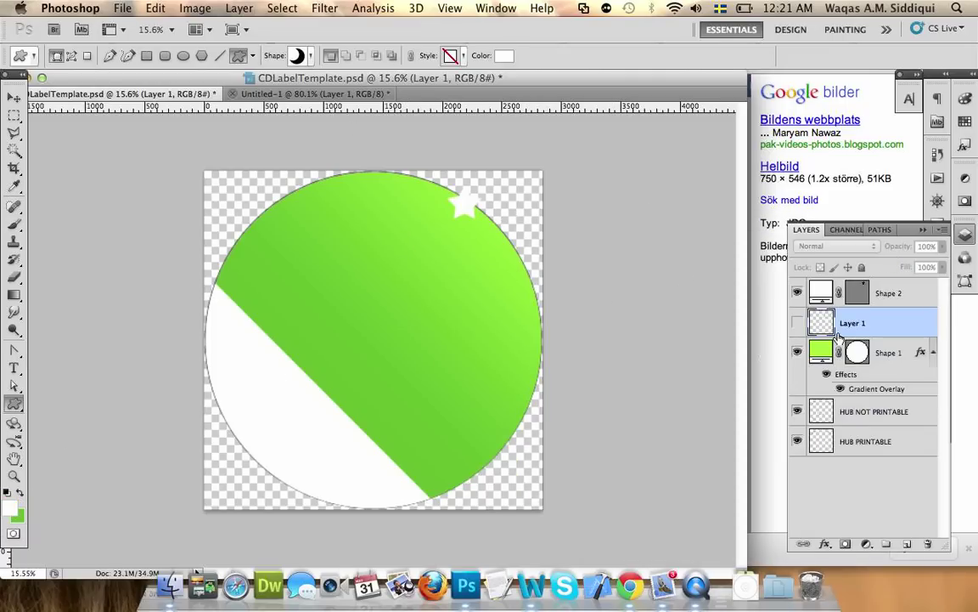
left_click(796, 323)
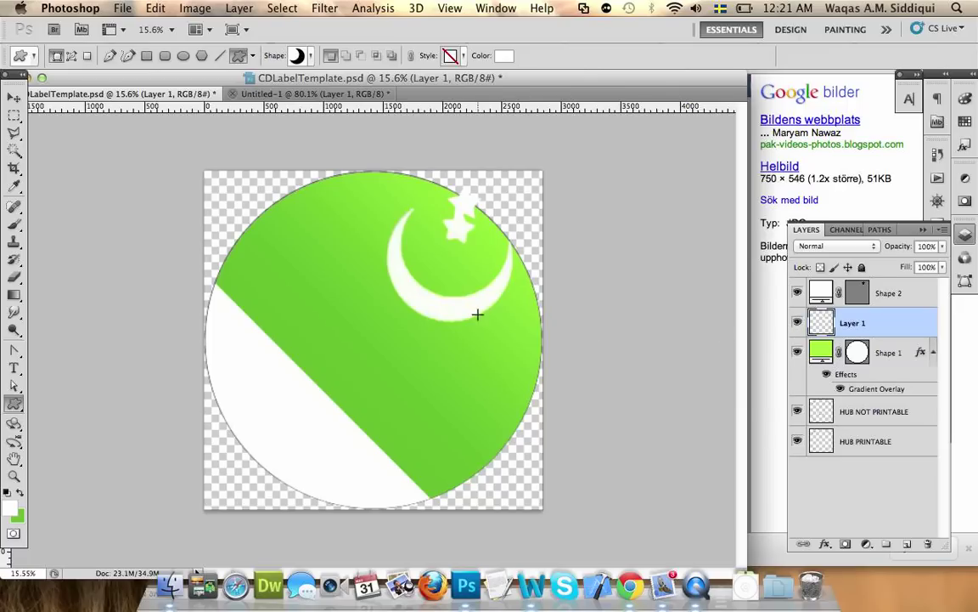
Step: Try a white Crescent Moon shape near the circle's centre, overlapping the pasted crescent, and undo it
left_click_drag(347, 265, 446, 365)
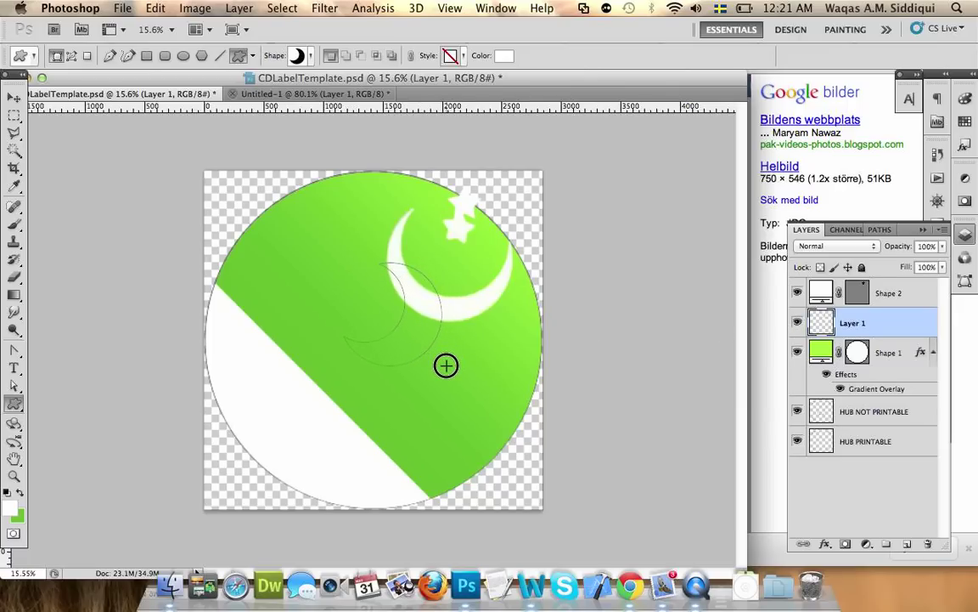
left_click_drag(446, 365, 446, 365)
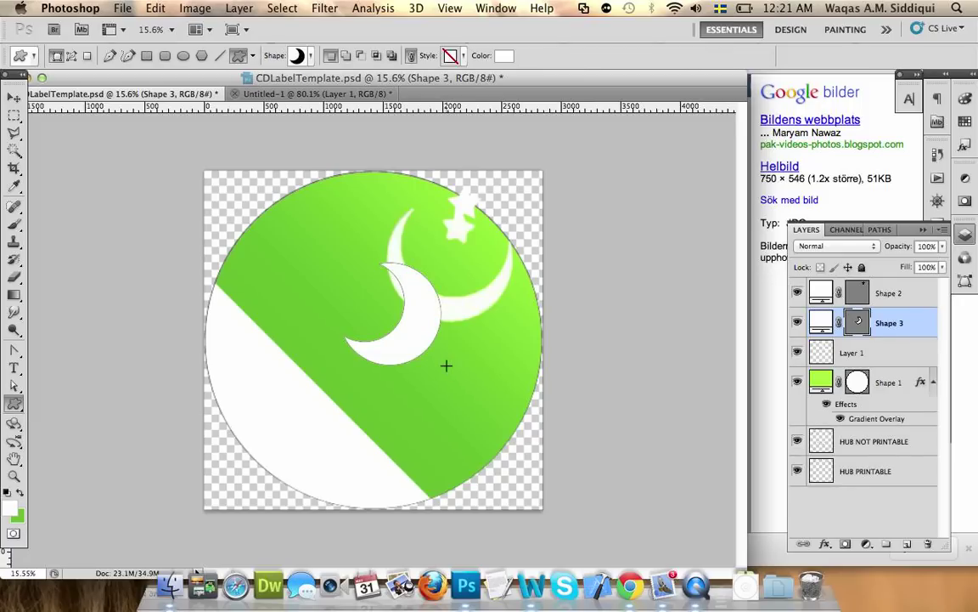
key("super+z")
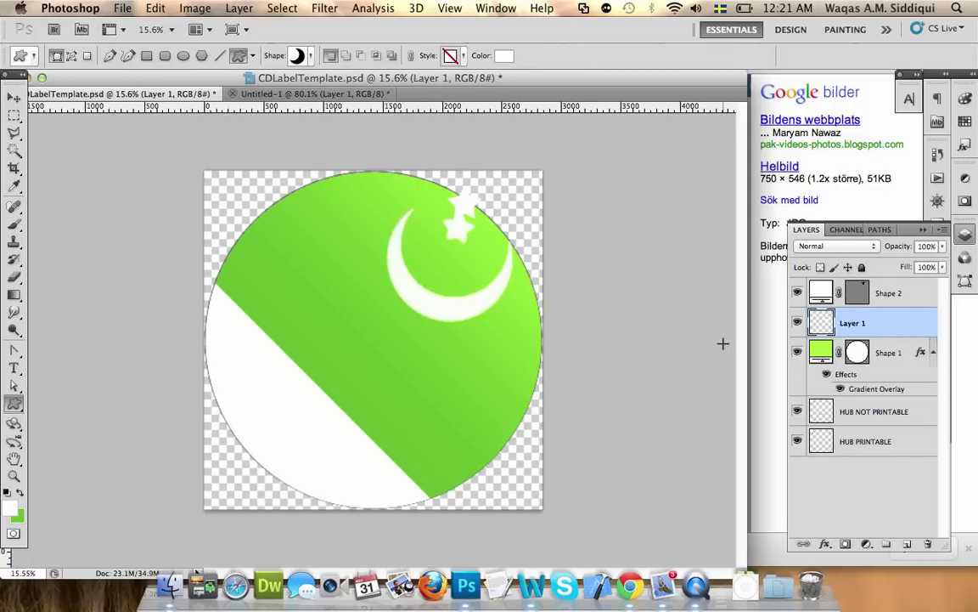
Step: Erase the pasted star inside the crescent on Layer 1 with a 135 px Eraser at 100% hardness
key("e")
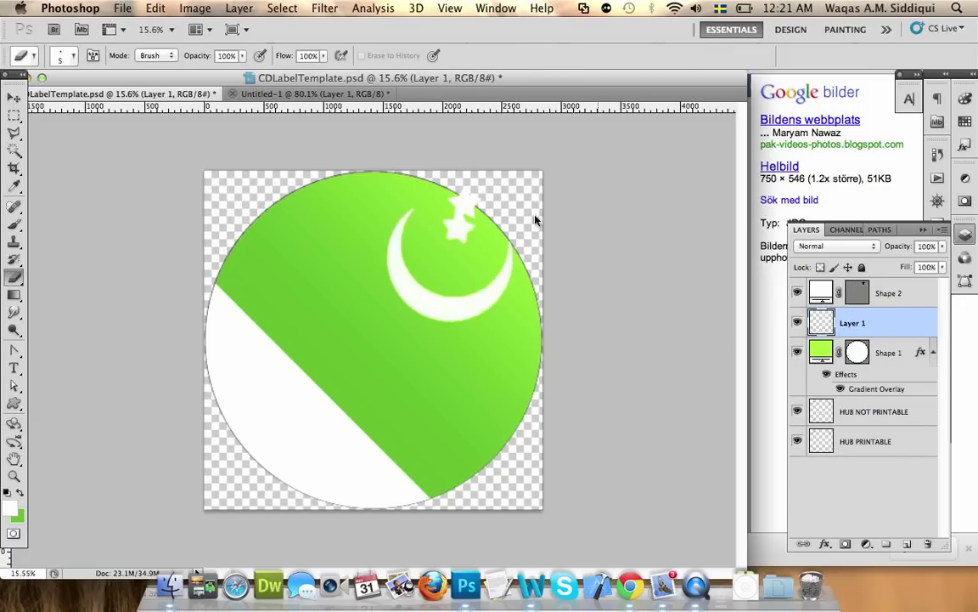
right_click(447, 245)
left_click_drag(470, 273, 499, 279)
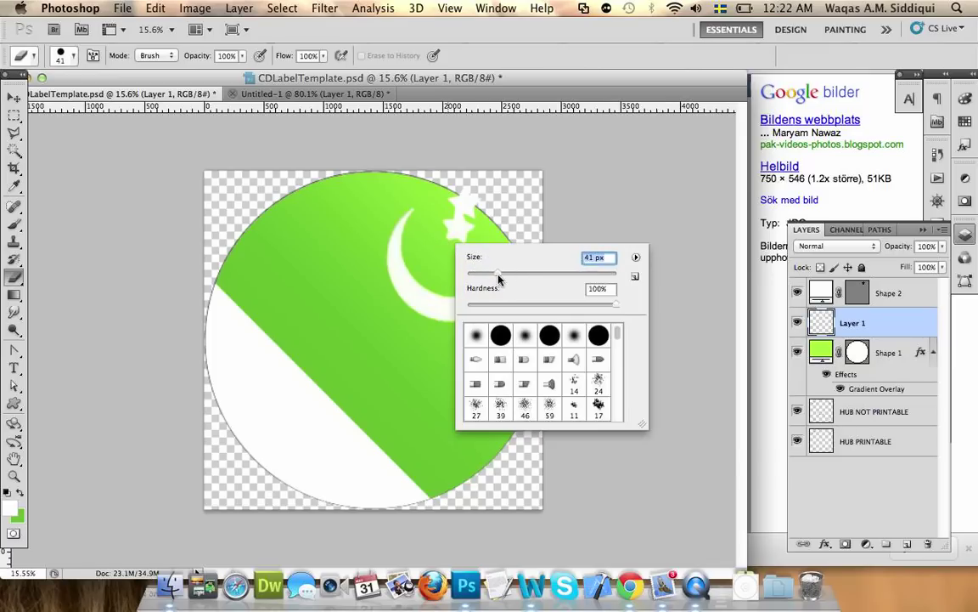
left_click(456, 233)
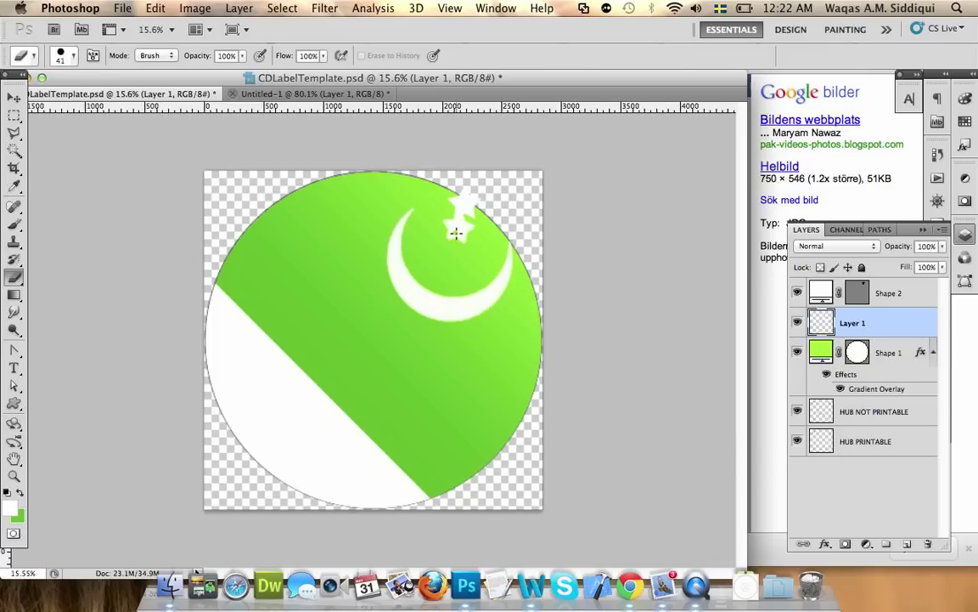
right_click(450, 233)
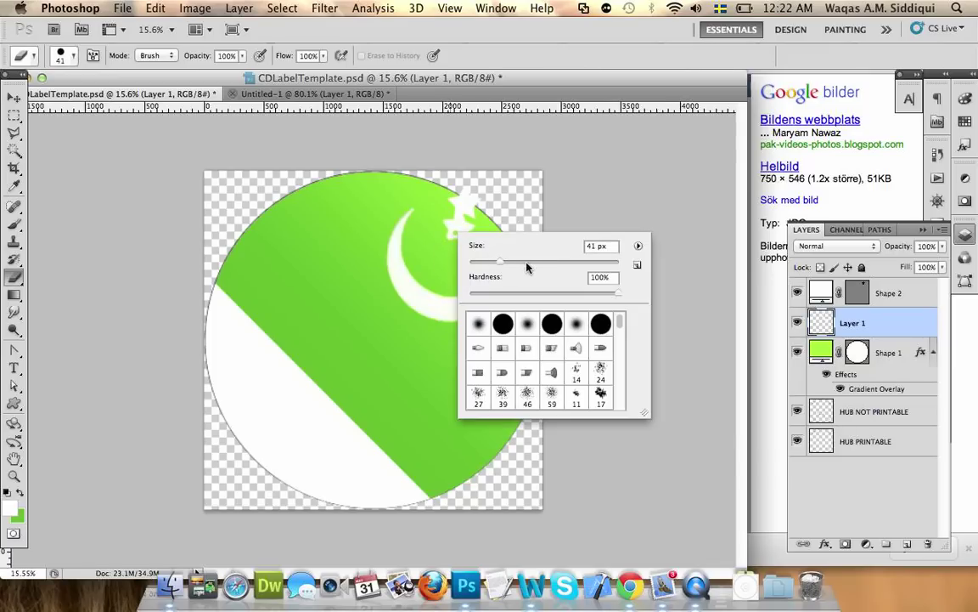
left_click(539, 263)
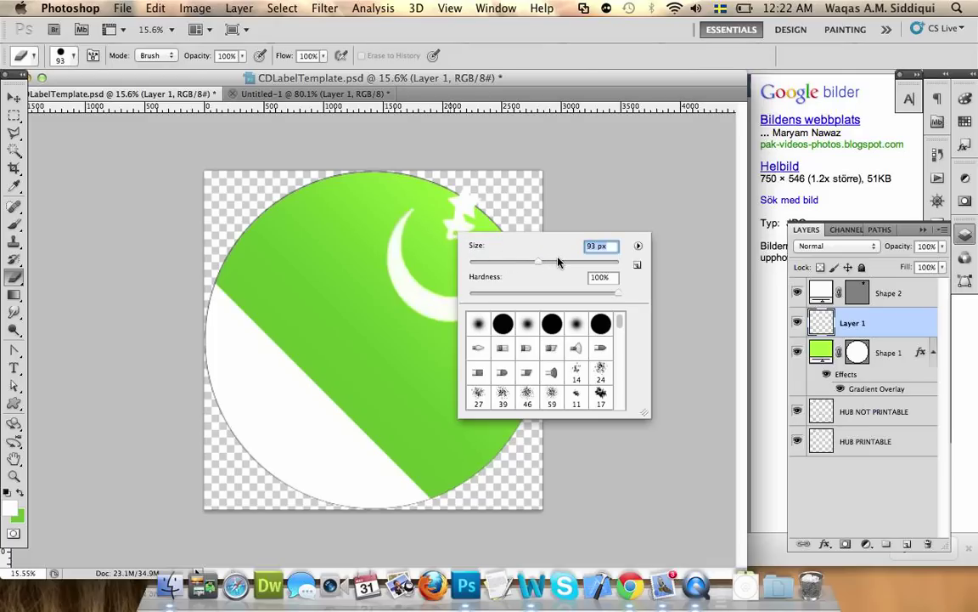
left_click(558, 262)
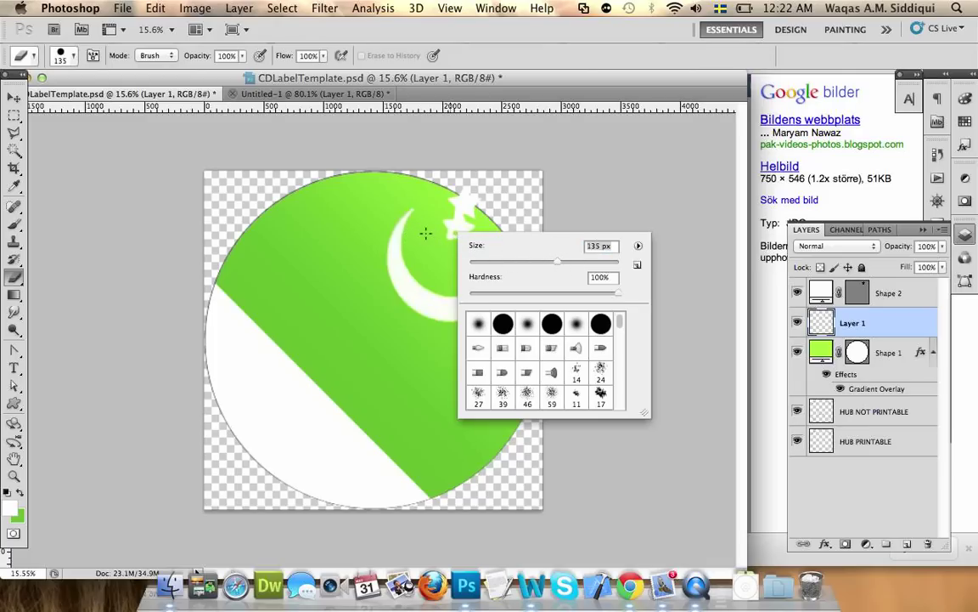
left_click(422, 228)
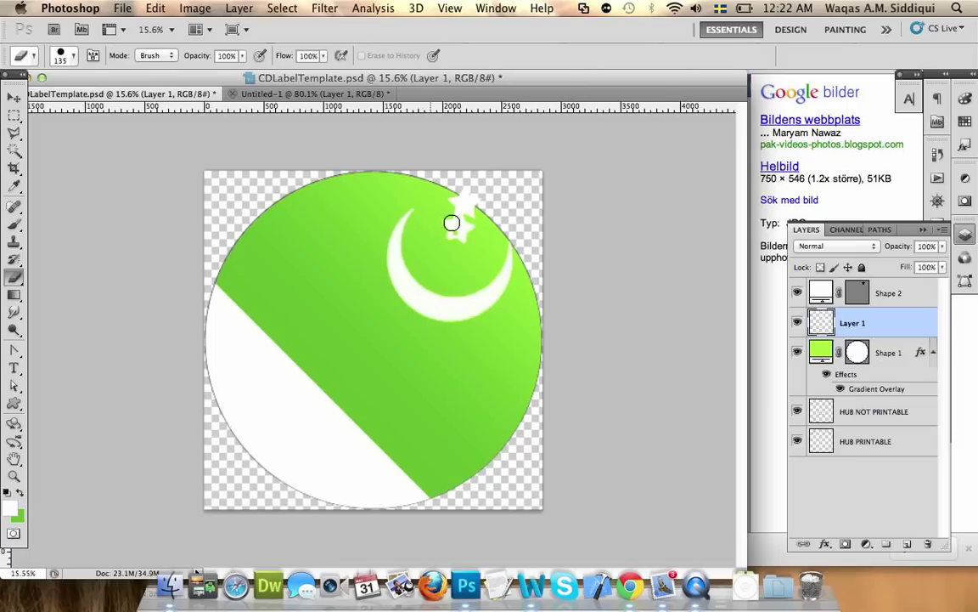
mouse_move(450, 221)
left_mouse_down()
mouse_move(464, 205)
mouse_move(455, 258)
mouse_move(445, 230)
mouse_move(467, 217)
mouse_move(446, 212)
mouse_move(475, 234)
mouse_move(456, 230)
mouse_move(464, 234)
left_mouse_up()
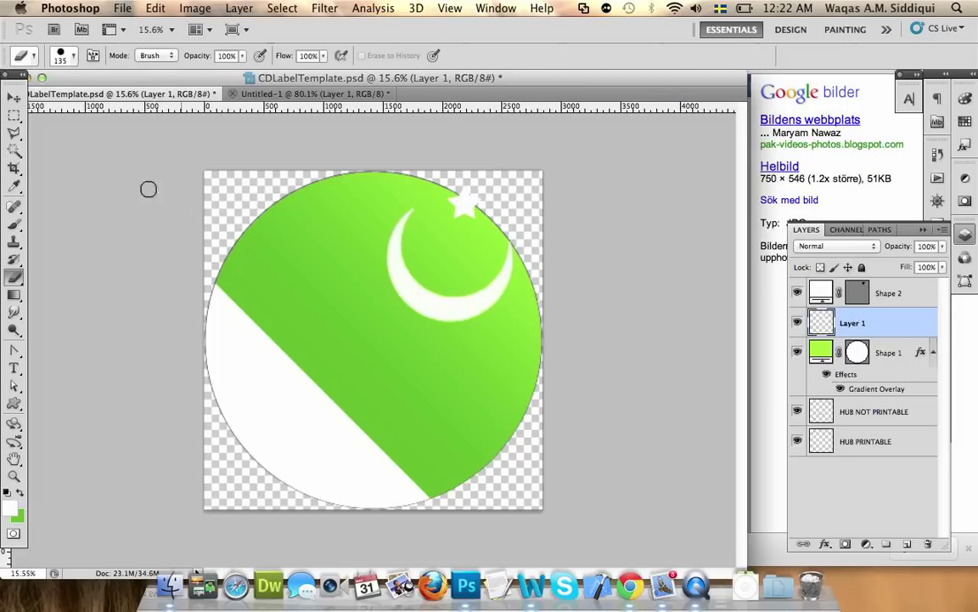
Step: Move the crescent on Layer 1 slightly upward, closer to the white star shape
left_click(14, 98)
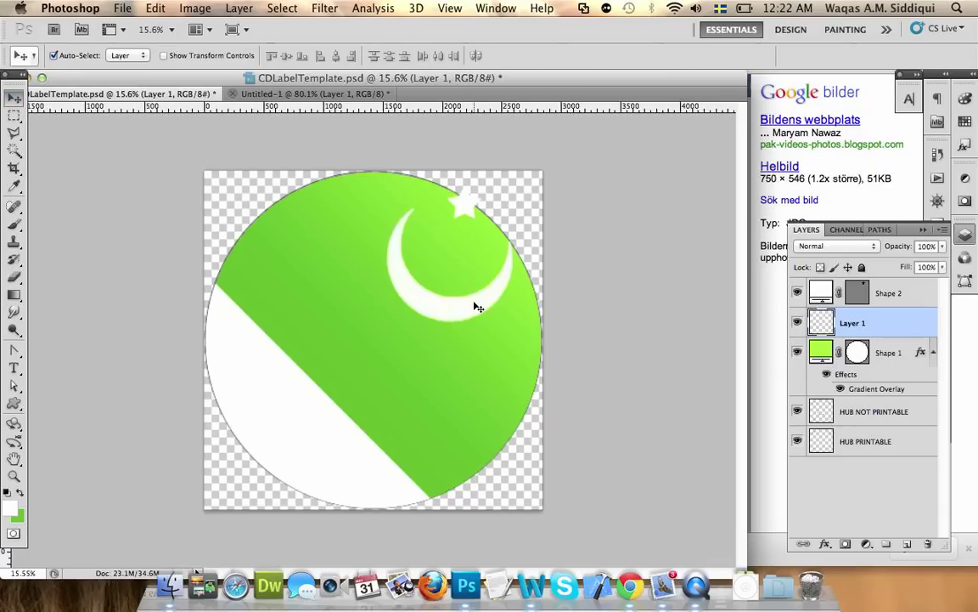
key("shift+Up")
key("shift+Up")
key("shift+Up")
key("shift+Up")
key("shift+Up")
key("shift+Up")
key("shift+Up")
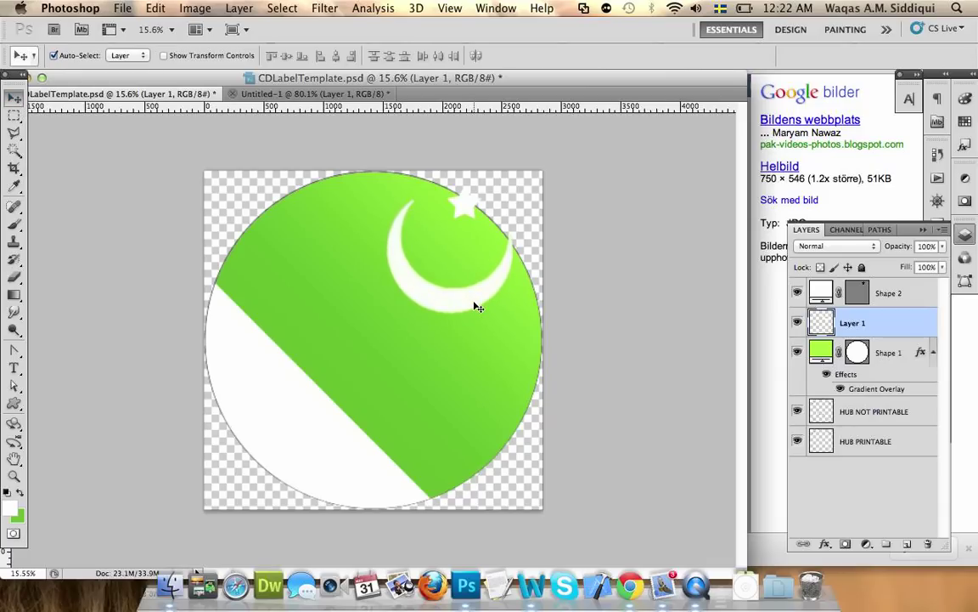
key("ctrl+t")
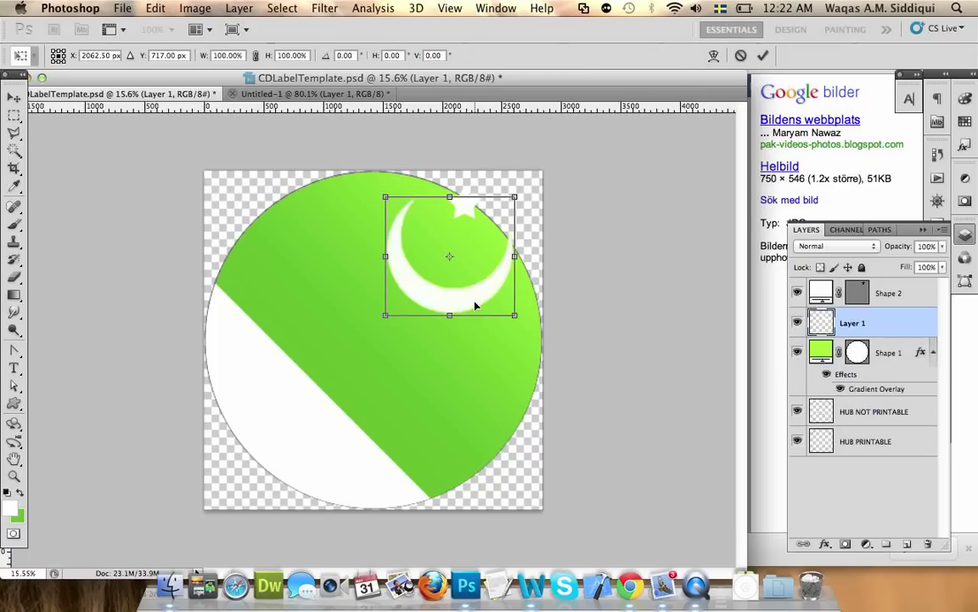
left_click_drag(515, 315, 559, 342)
key("shift+Up")
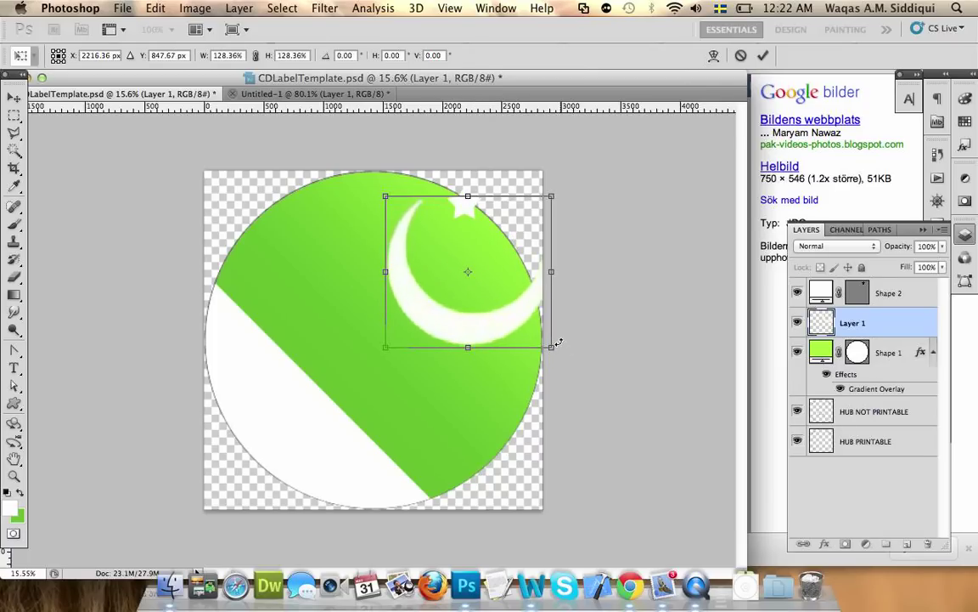
key("shift+Up")
key("shift+Up")
key("shift+Up")
key("shift+Up")
key("shift+Left")
key("shift+Left")
left_click_drag(559, 344, 564, 303)
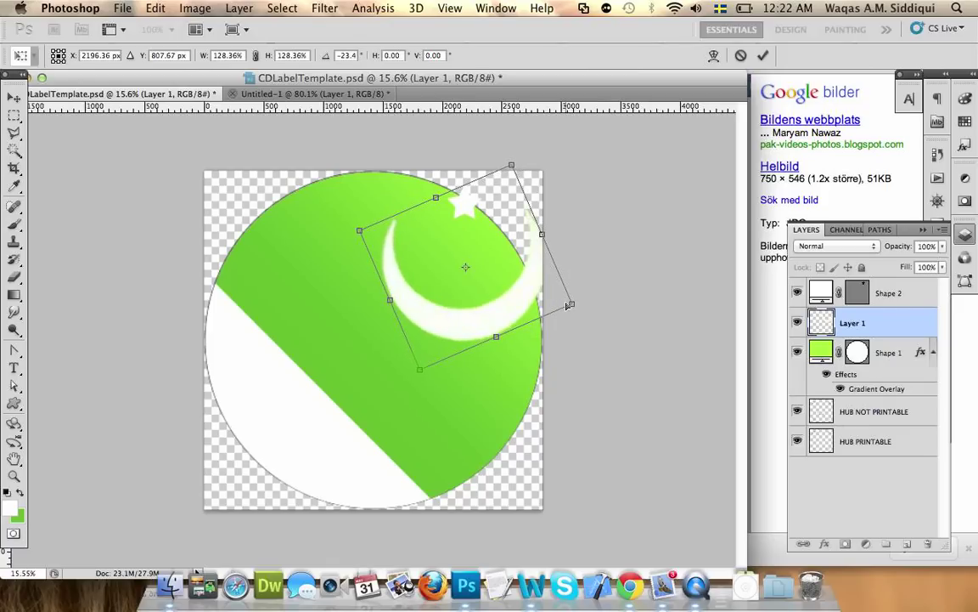
key("super+z")
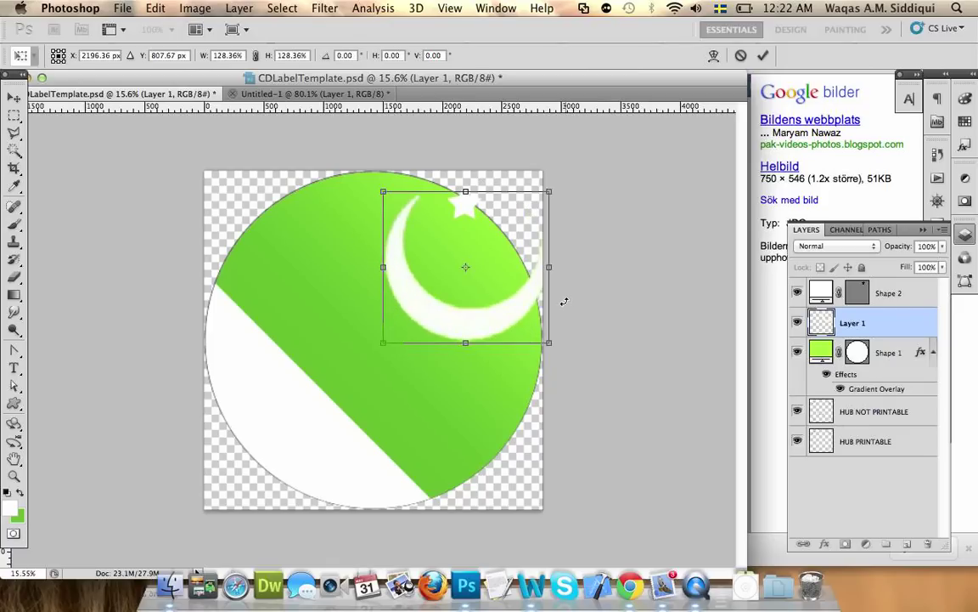
key("shift+Left")
key("shift+Up")
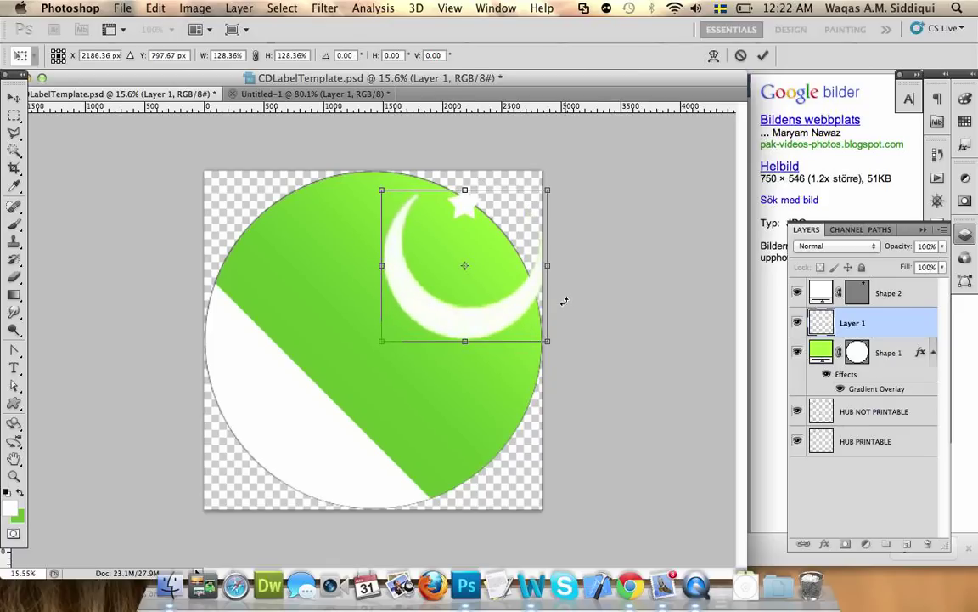
key("Return")
Step: Nudge the crescent further up and slightly right so its open side cradles the white star
key("shift+Up")
key("shift+Up")
key("shift+Up")
key("shift+Up")
key("shift+Up")
key("shift+Up")
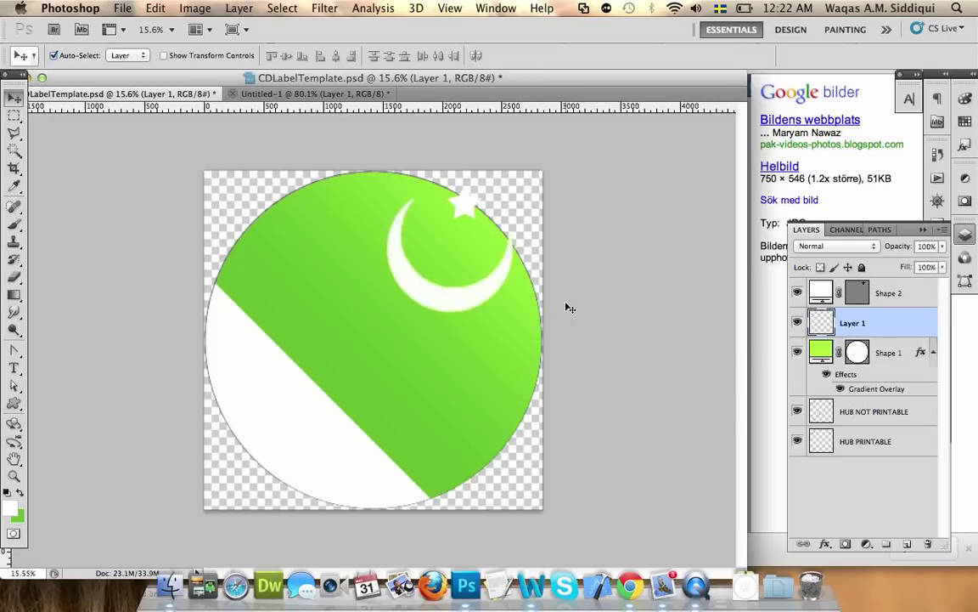
key("shift+Right")
key("shift+Right")
key("shift+Right")
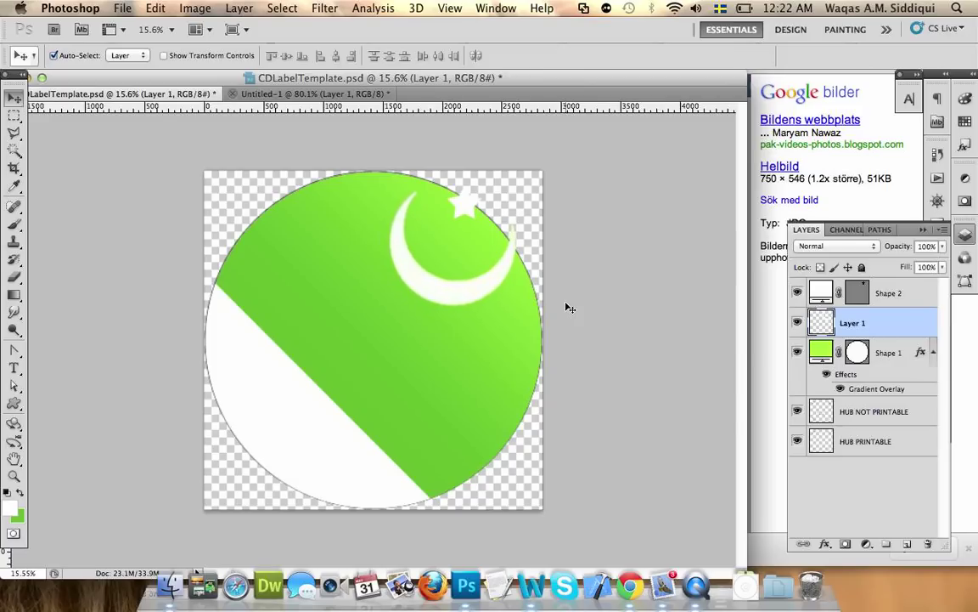
key("shift+Up")
key("shift+Up")
key("shift+Down")
key("shift+Down")
key("shift+Down")
key("shift+Down")
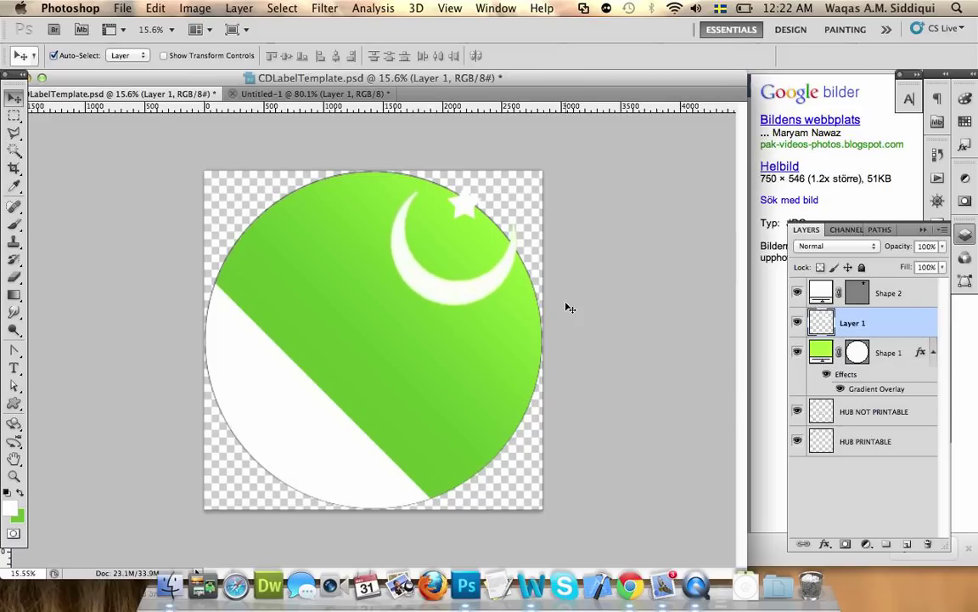
key("shift+Left")
key("shift+Up")
key("shift+Up")
key("shift+Up")
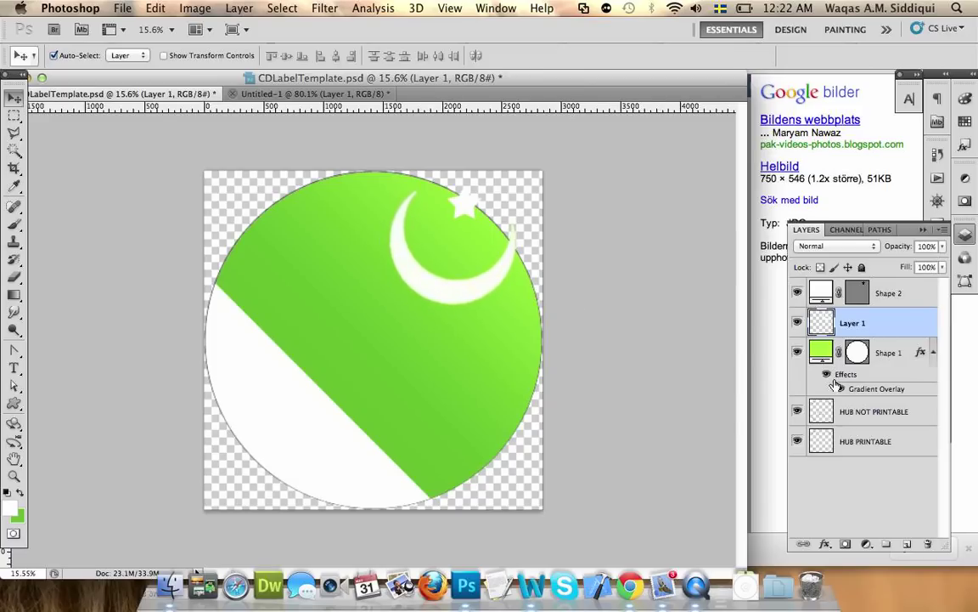
Step: Load the crescent on Layer 1 as a selection and smooth it with a 2-pixel sample radius
left_click(888, 371)
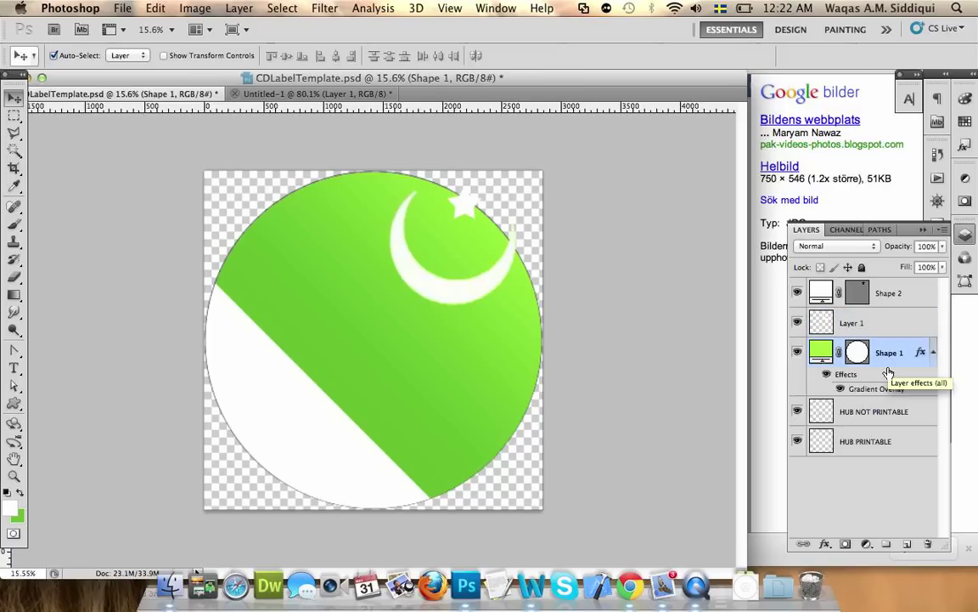
left_click(821, 323, "super")
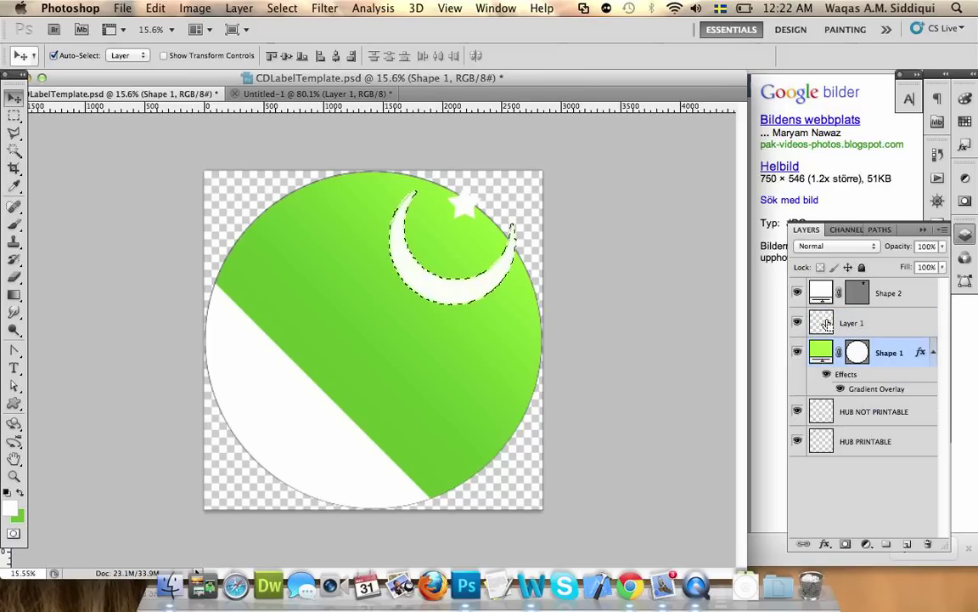
left_click(282, 8)
mouse_move(340, 200)
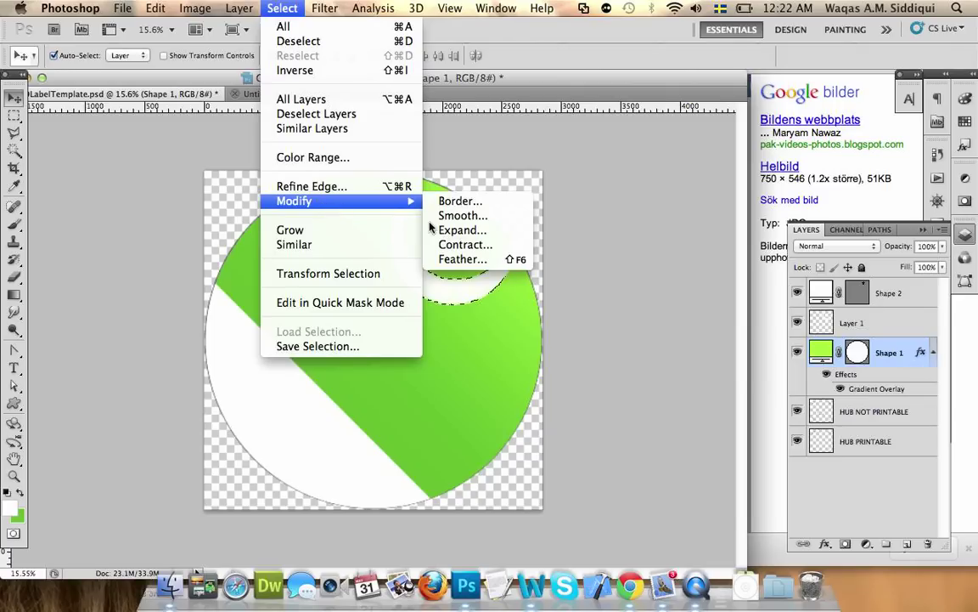
left_click(469, 215)
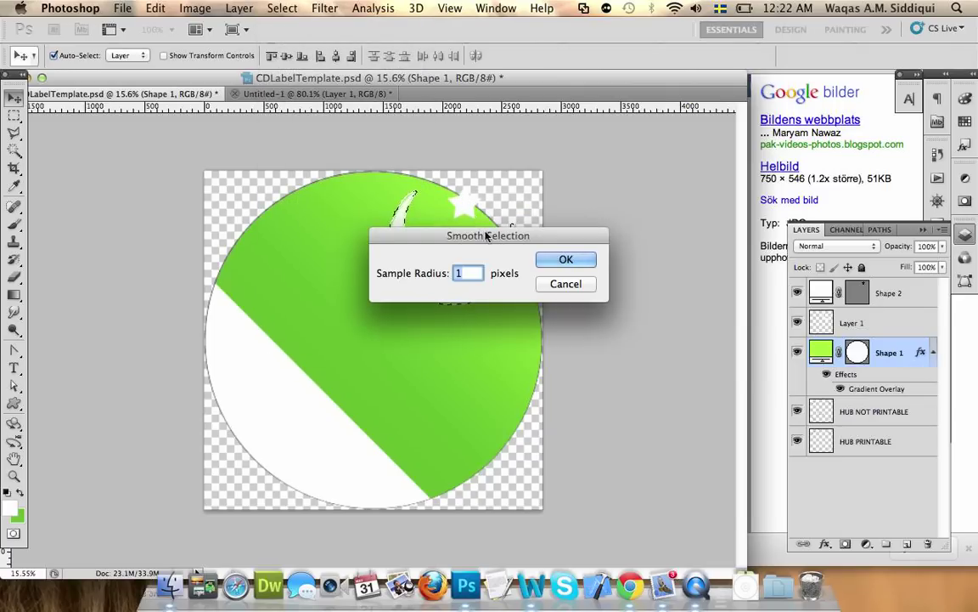
left_click_drag(482, 227, 473, 363)
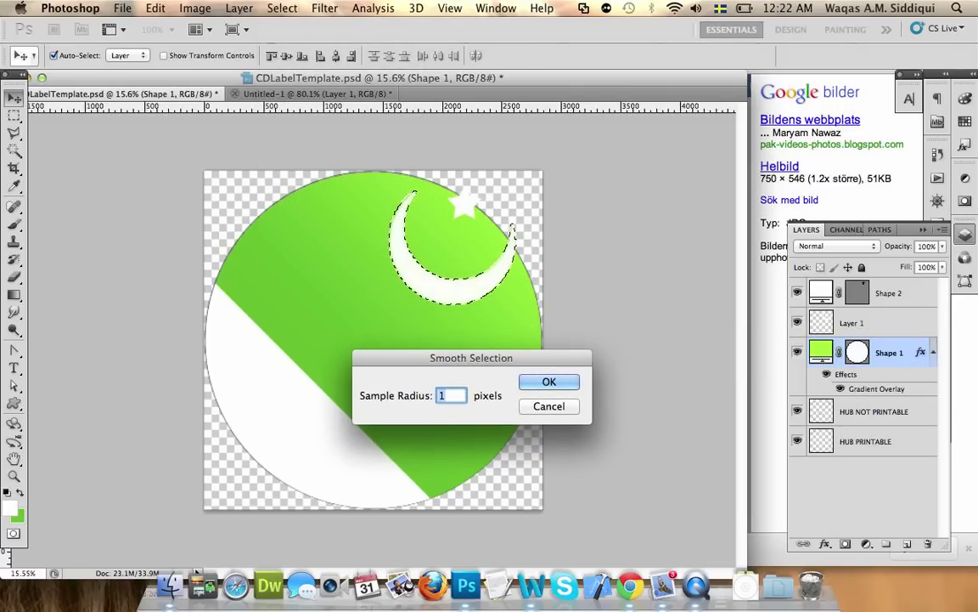
type("2")
key("Return")
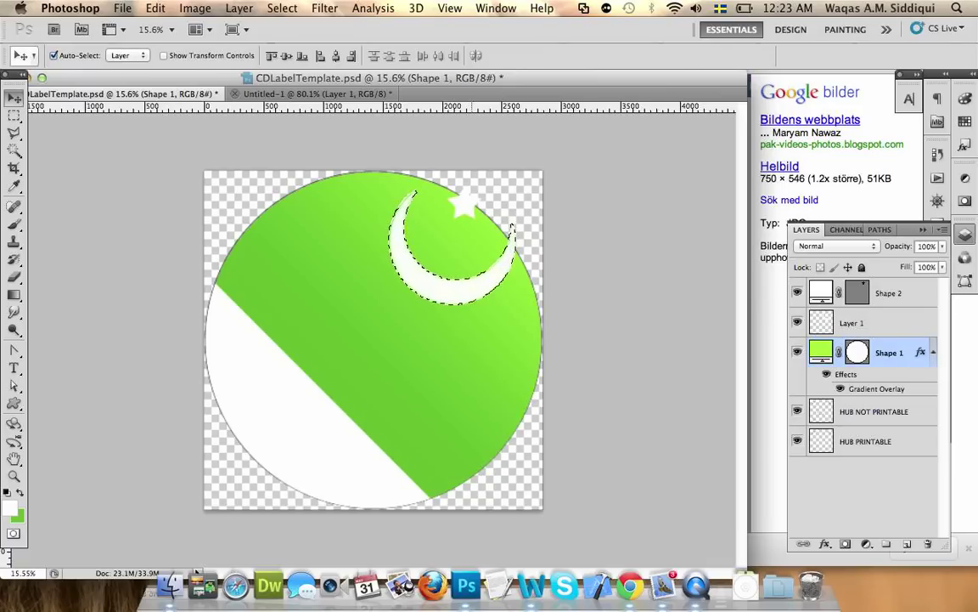
Step: Contract the crescent selection by 2 pixels
left_click(287, 12)
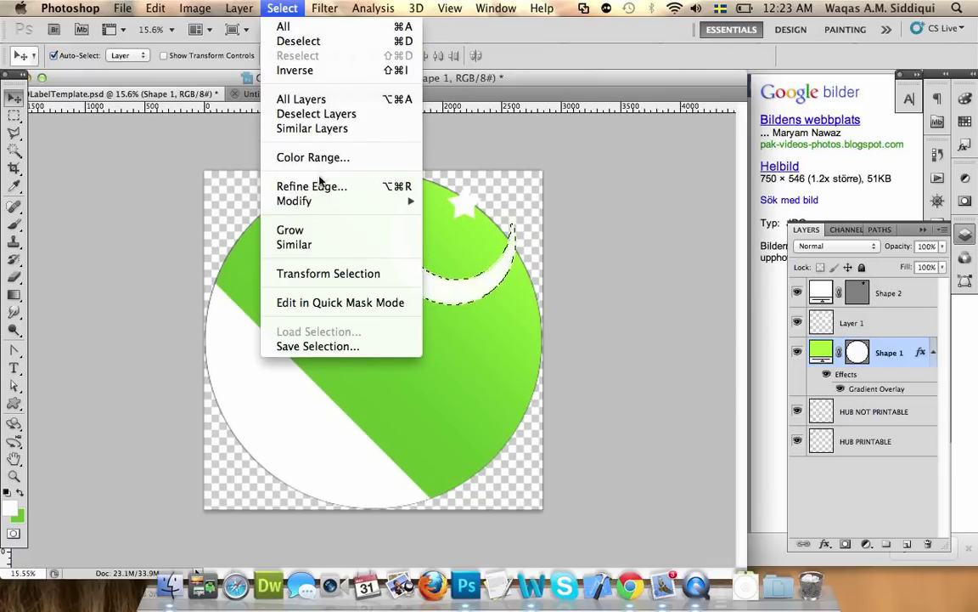
mouse_move(294, 201)
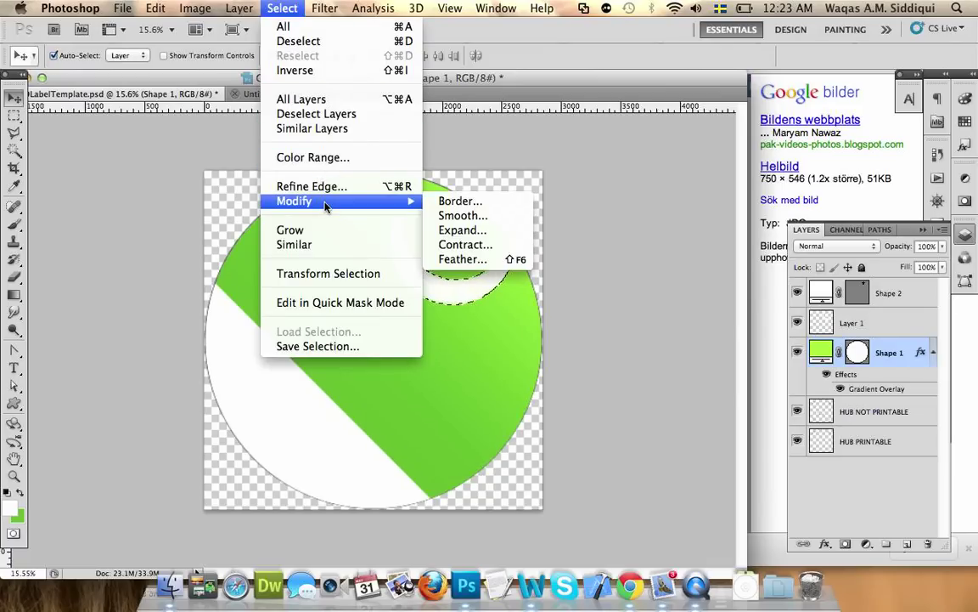
left_click(481, 245)
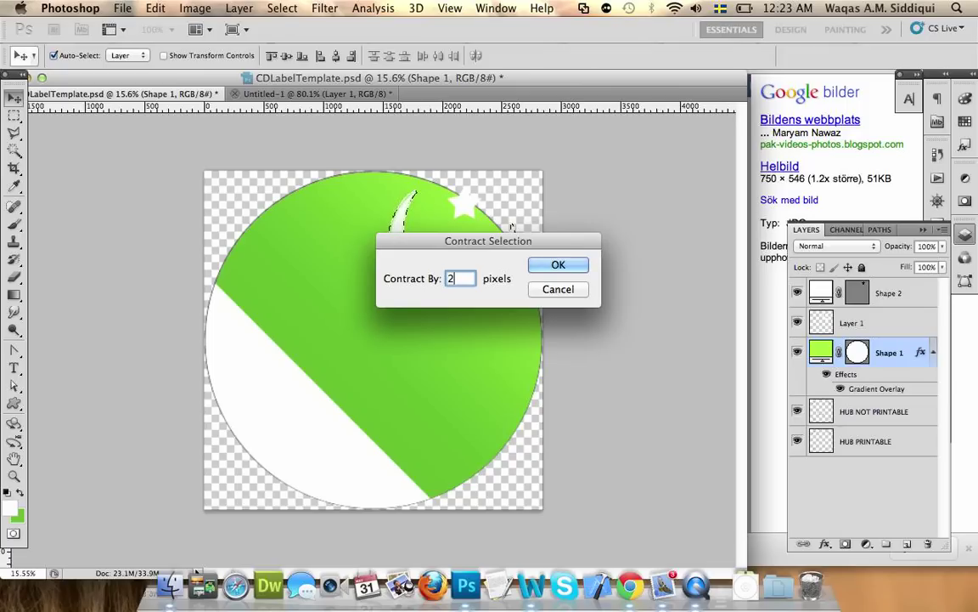
key("Return")
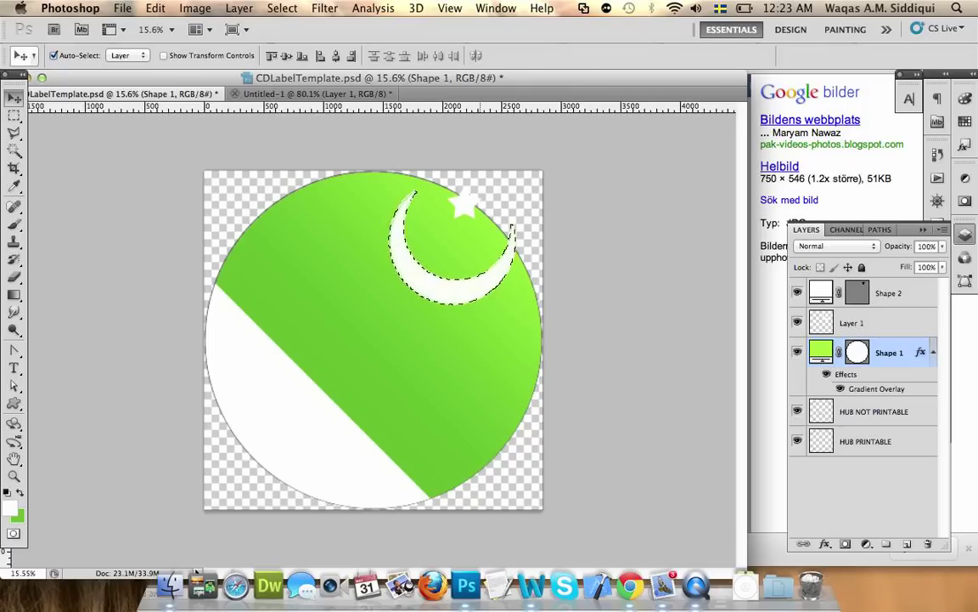
Step: Invert the selection, delete the fringe outside the crescent on Layer 1 and check the trimmed edges up close
key("shift+super+i")
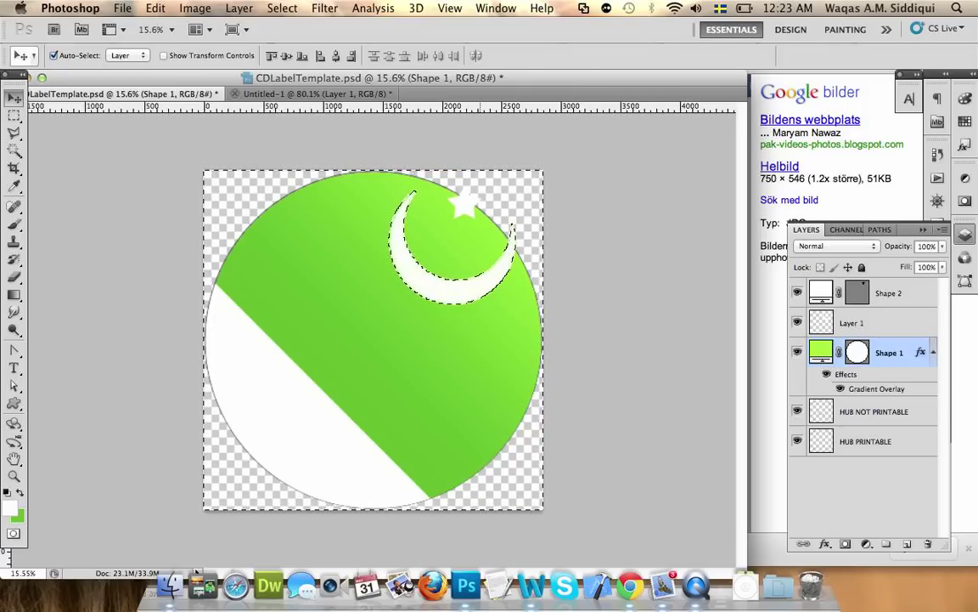
key("Delete")
key("Return")
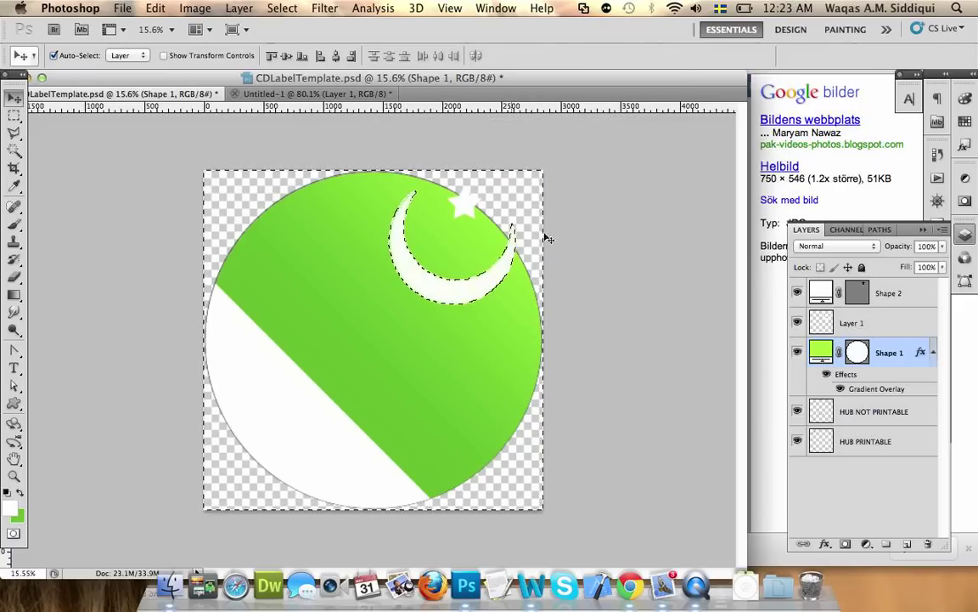
left_click(901, 327)
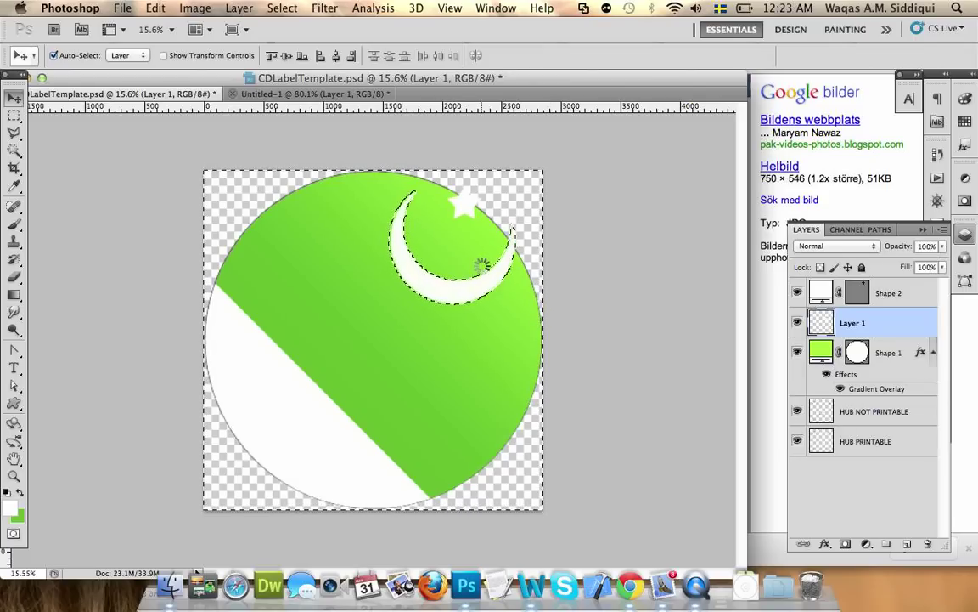
key("z")
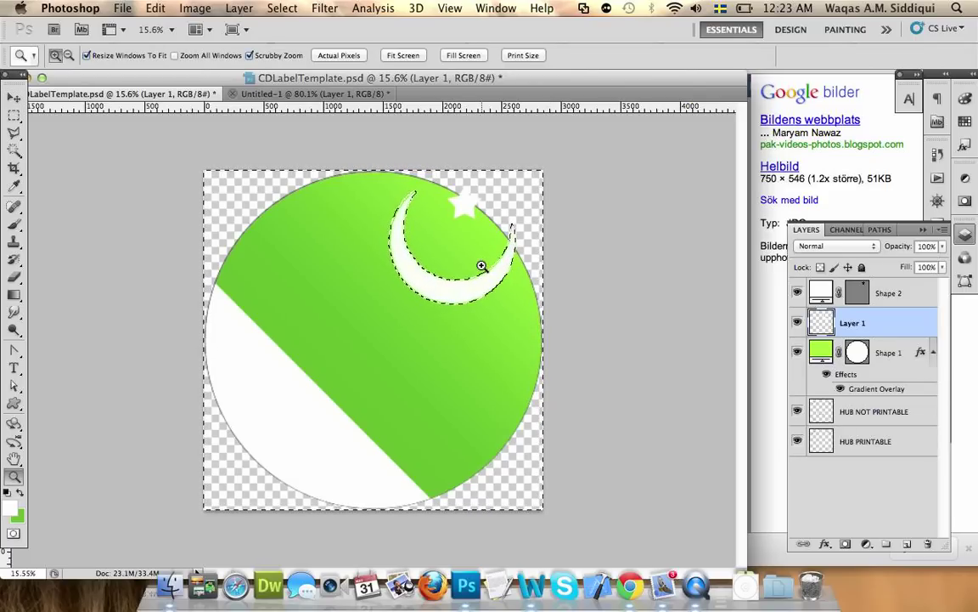
left_click_drag(506, 294, 569, 352)
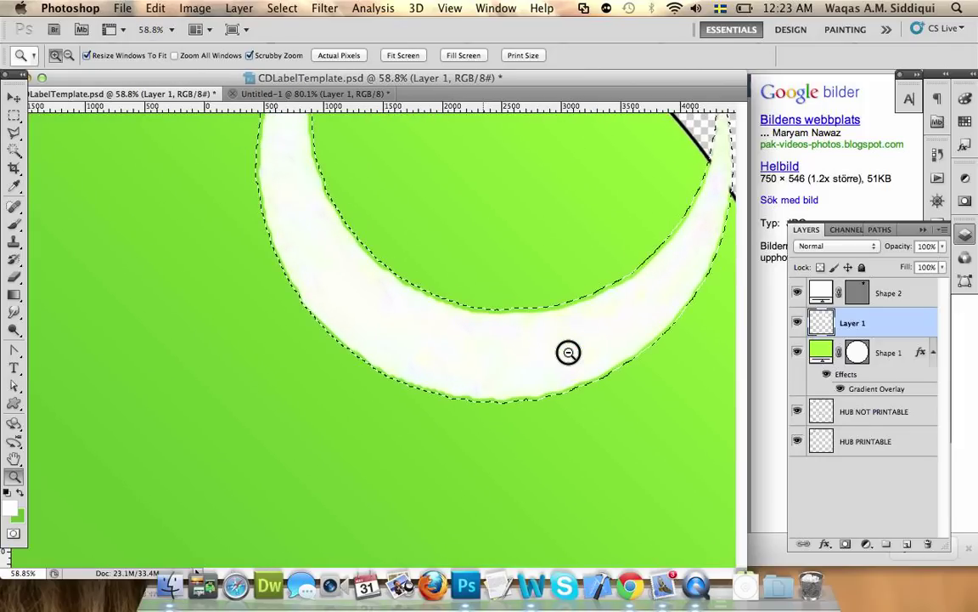
left_click_drag(568, 352, 463, 264)
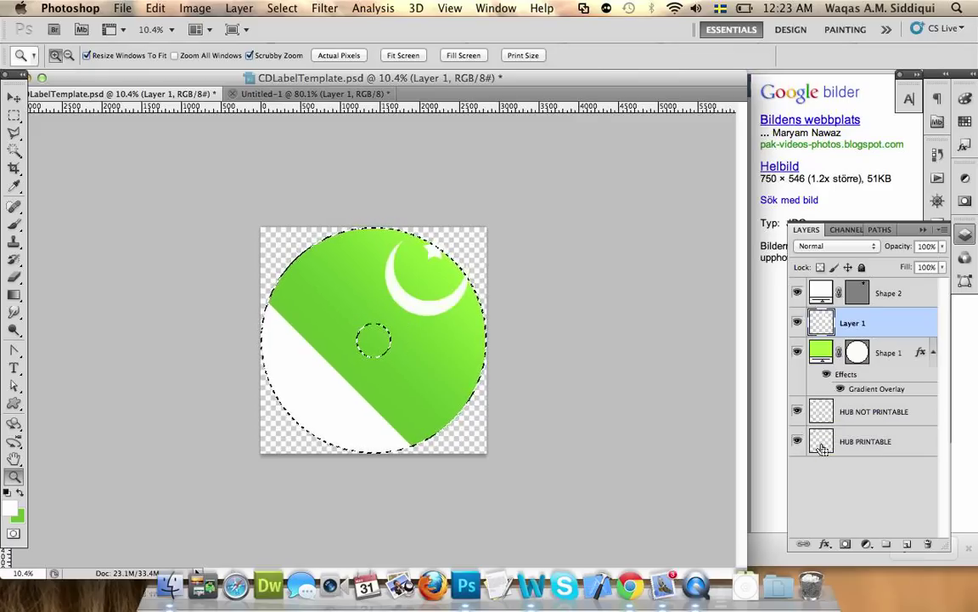
key("Delete")
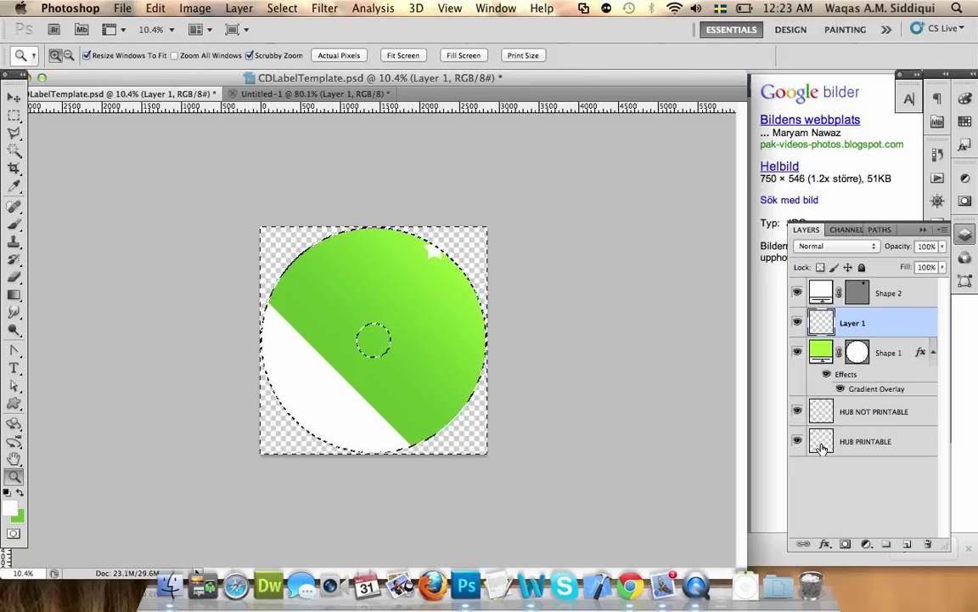
key("super+z")
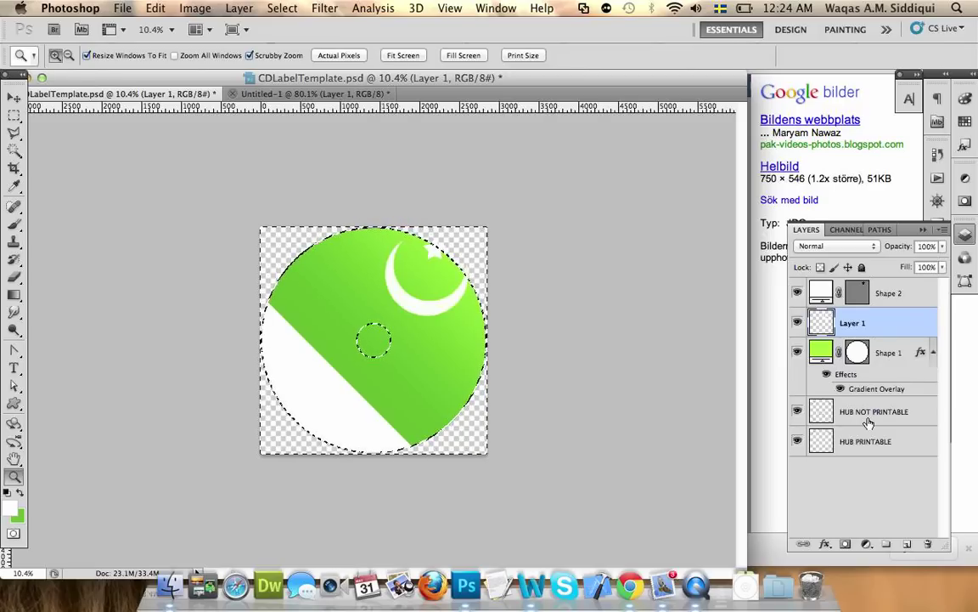
key("super+shift+i")
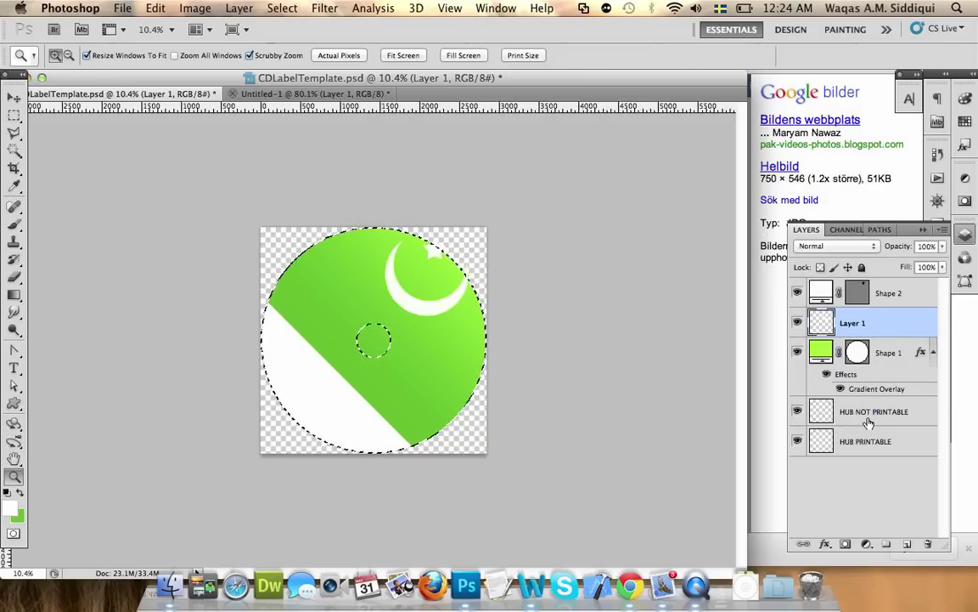
Step: Add a new empty layer above Shape 1 and move it directly beneath Shape 1
left_click(807, 342)
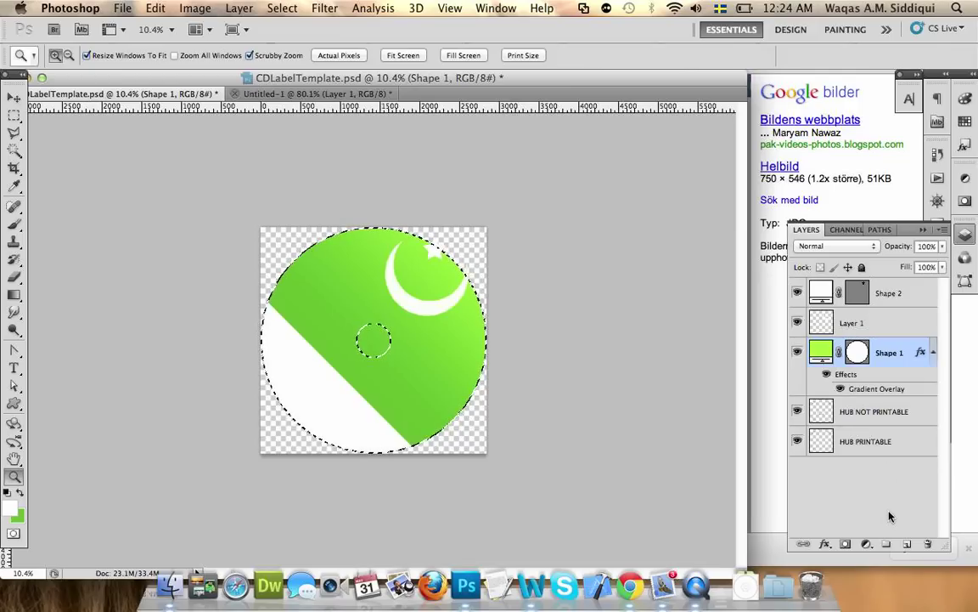
left_click(905, 544)
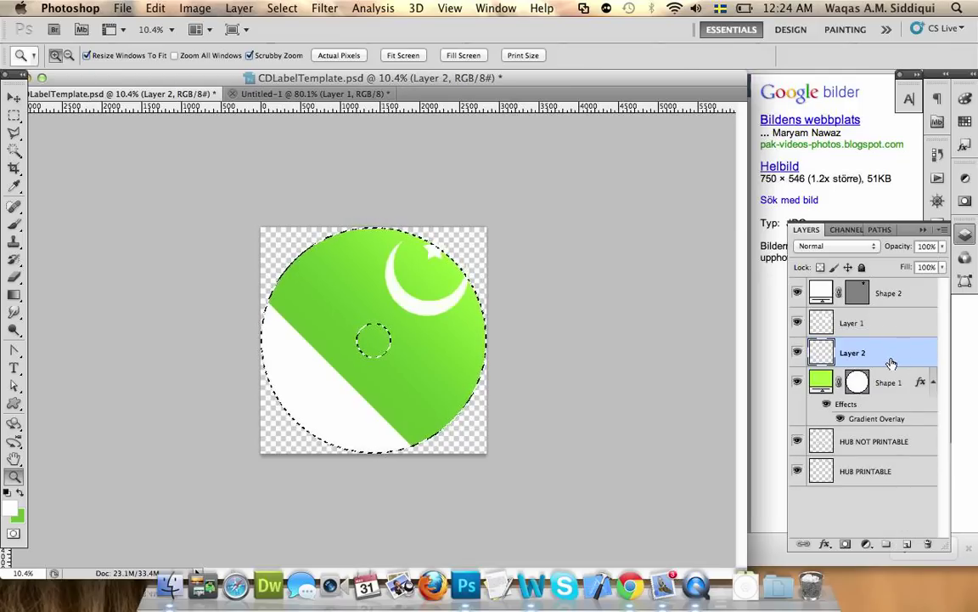
left_click_drag(893, 355, 890, 408)
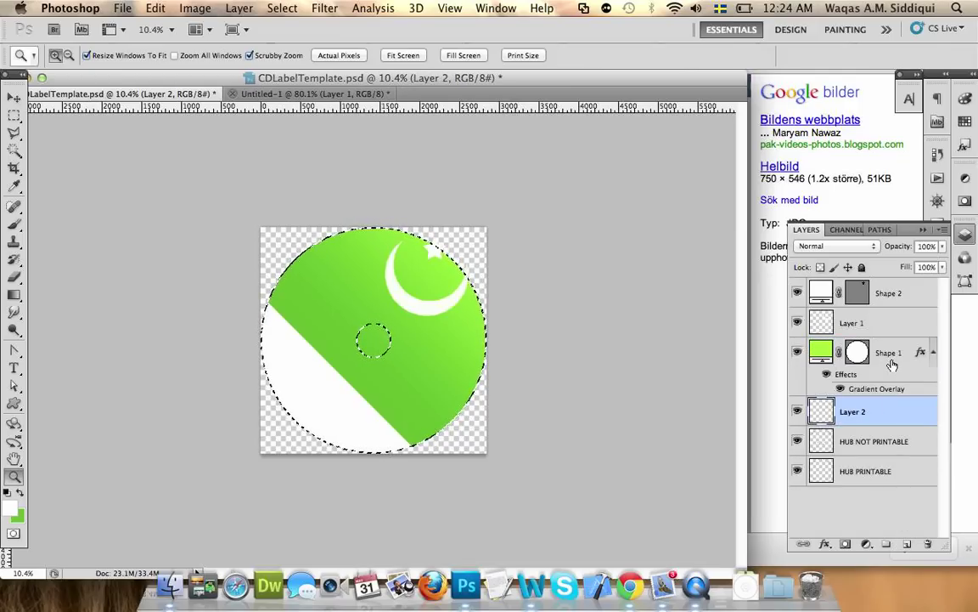
Step: Duplicate the Shape 1 layer within the same document as "Shape 1 copy"
left_click(892, 369)
right_click(892, 370)
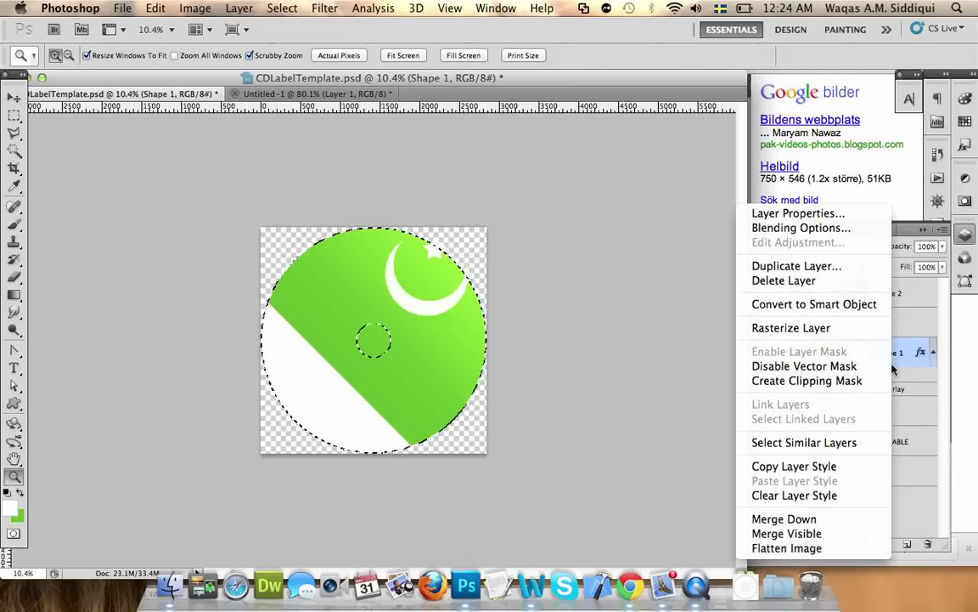
left_click(854, 271)
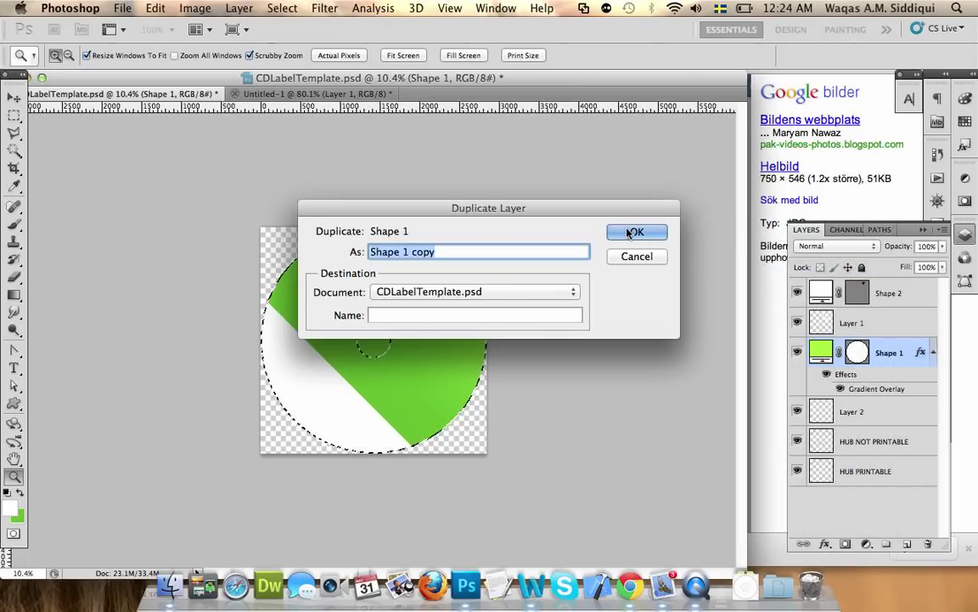
left_click(633, 230)
Step: Hide Shape 1 copy and collapse its effects, and merge the original Shape 1 down into Layer 2
left_click(797, 351)
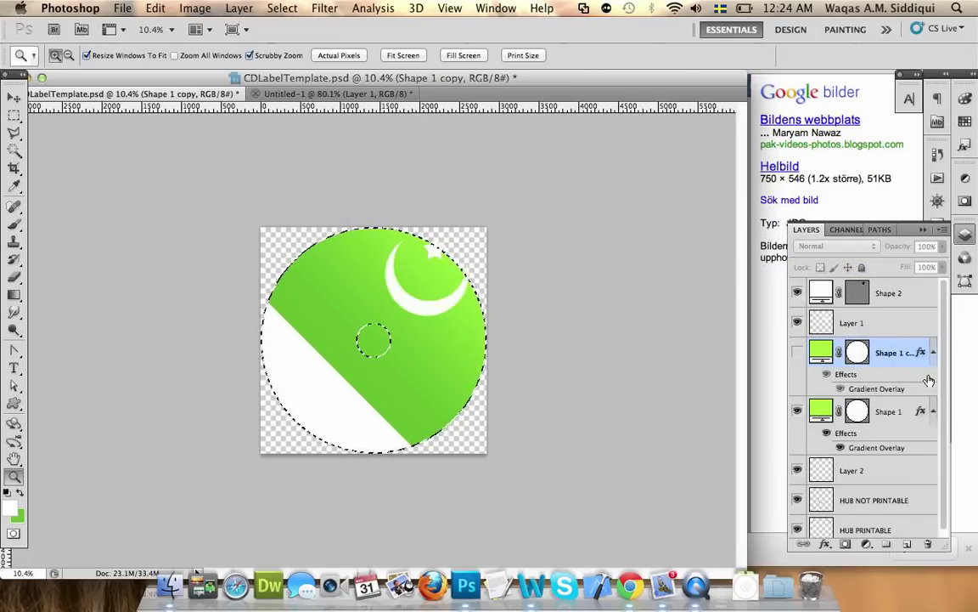
left_click(934, 352)
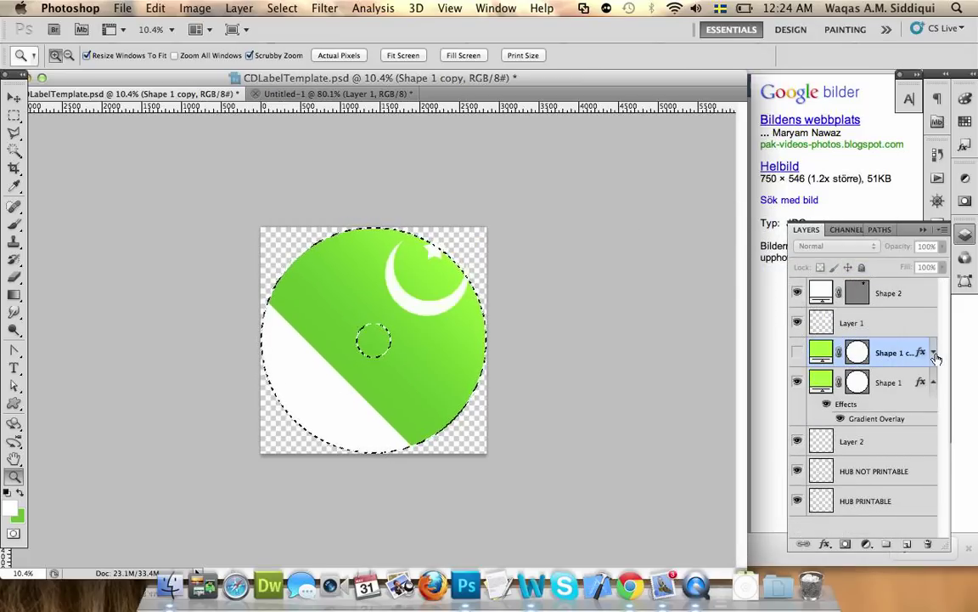
left_click(894, 399)
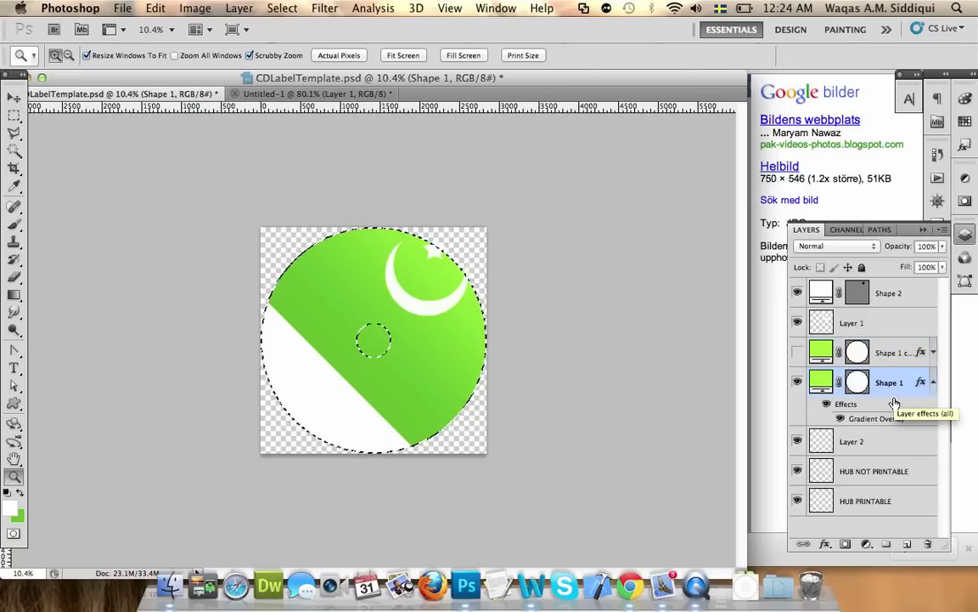
key("super+e")
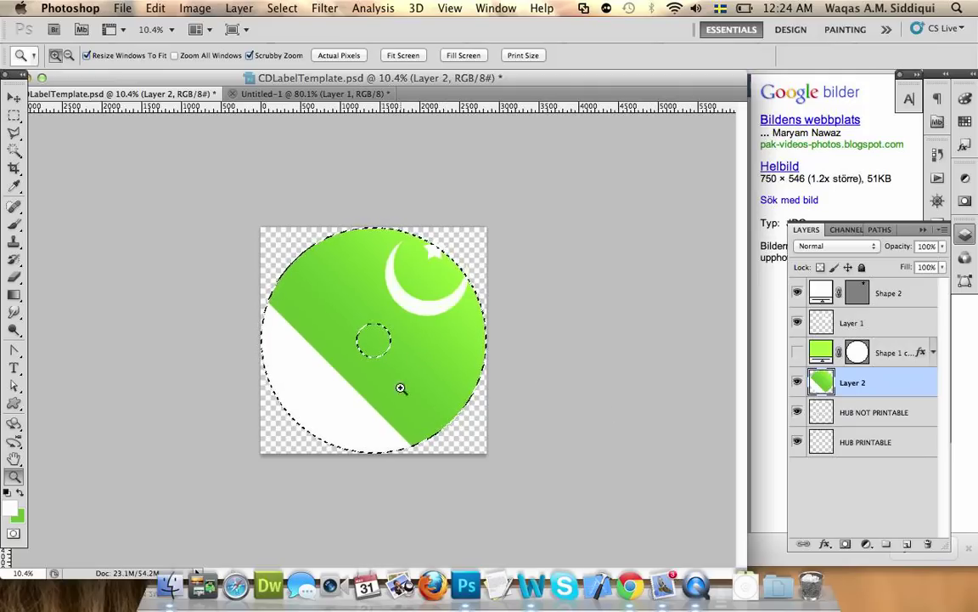
Step: Select the green area inside the small centre circle on Layer 2 with the Magic Wand, delete it and deselect
left_click_drag(360, 313, 497, 438)
mouse_move(547, 482)
left_mouse_down()
mouse_move(491, 369)
mouse_move(504, 278)
left_mouse_up()
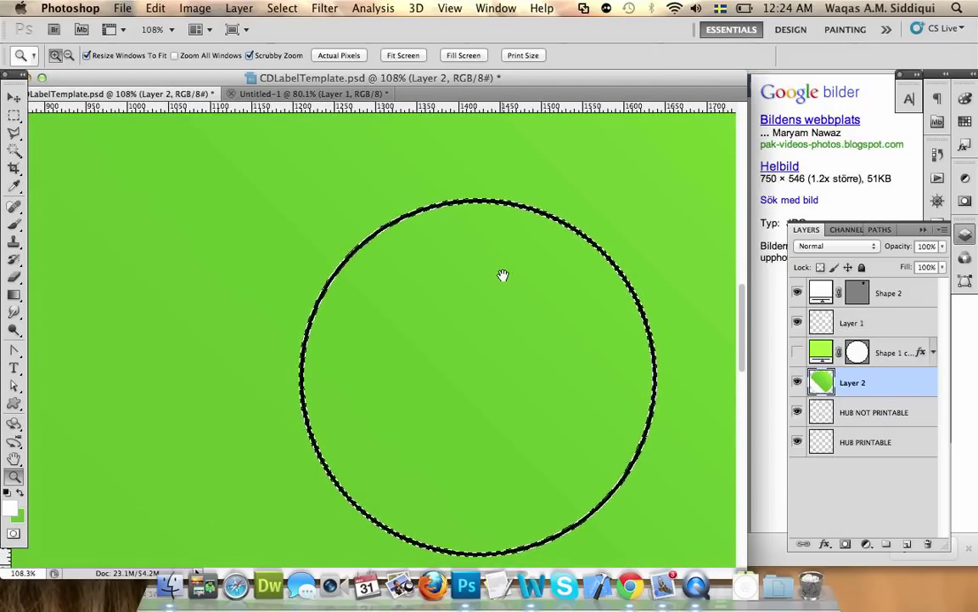
left_click(20, 151)
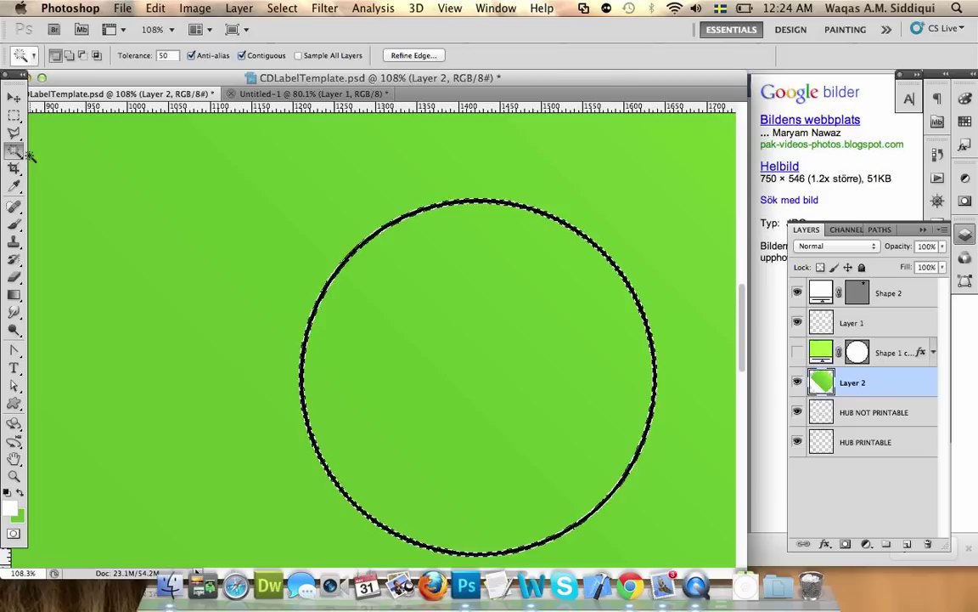
left_click(535, 378)
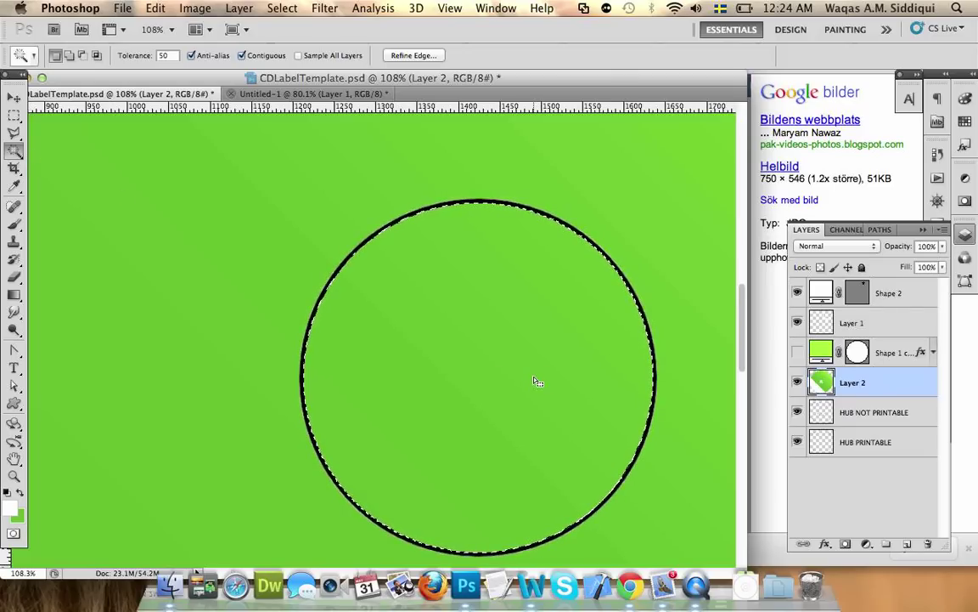
key("Delete")
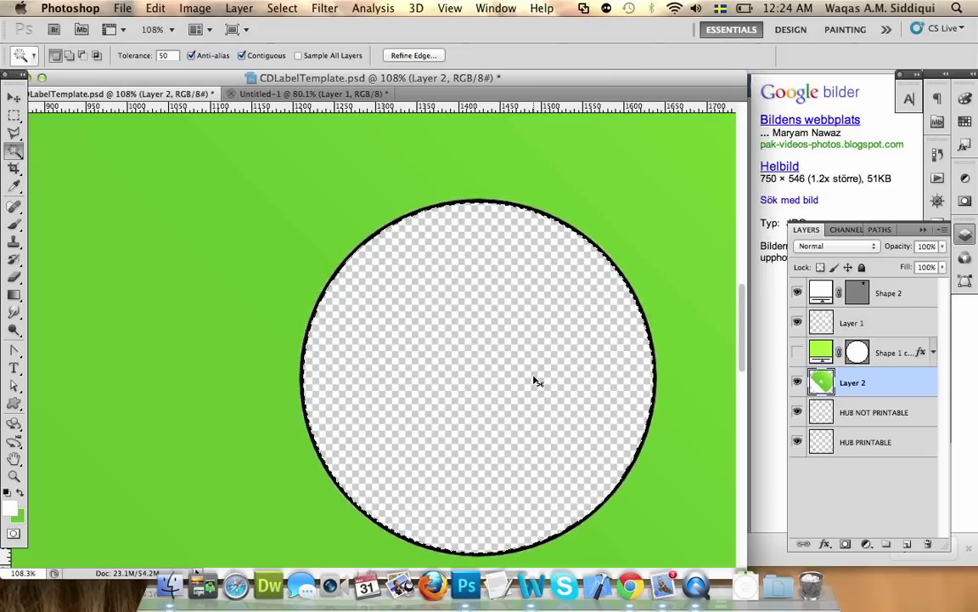
key("super+d")
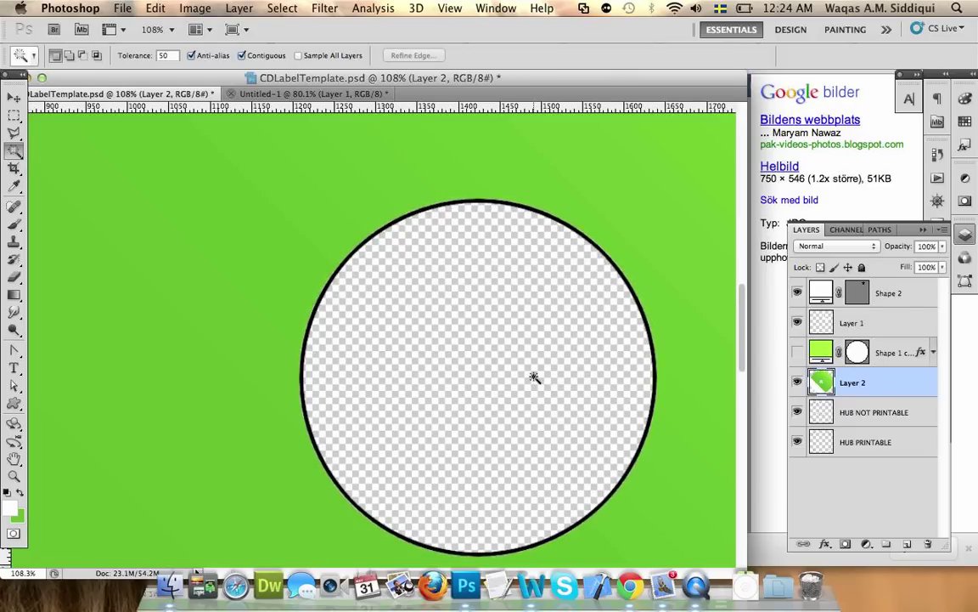
Step: Load the HUB NOT PRINTABLE layer's contents as a selection and make Layer 2 the active layer
double_click(16, 476)
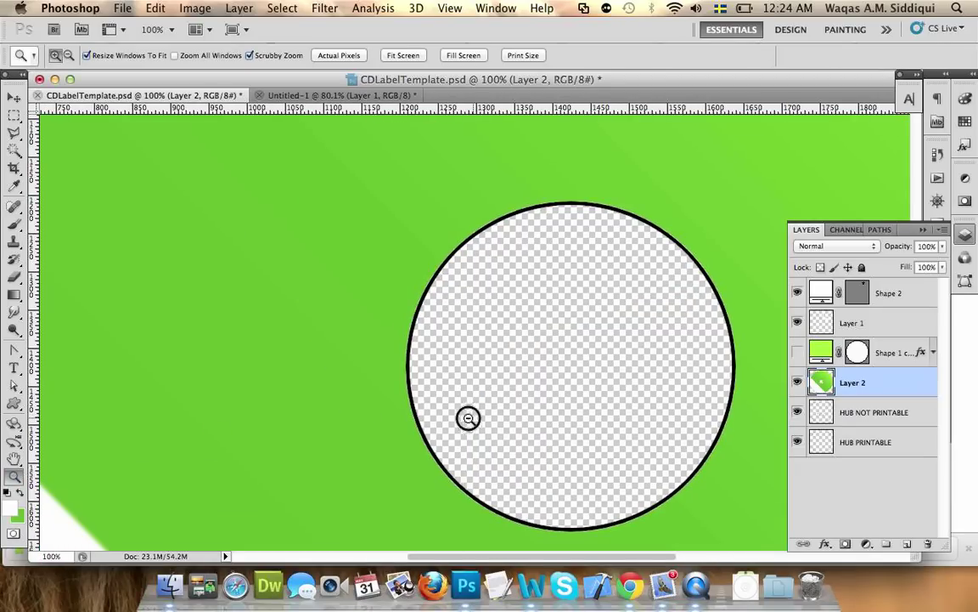
left_click_drag(466, 417, 347, 339)
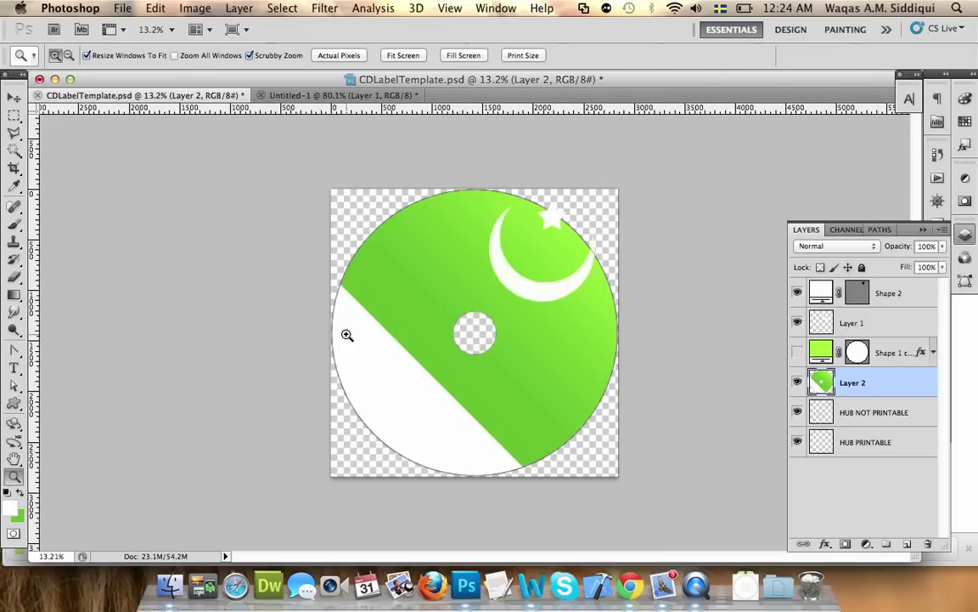
left_click(856, 415, "shift")
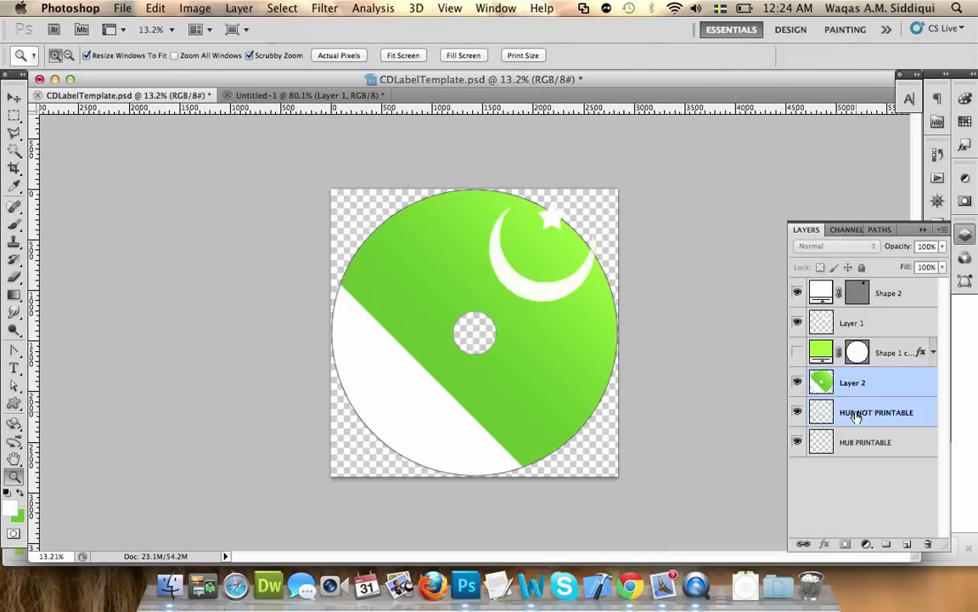
left_click(850, 414)
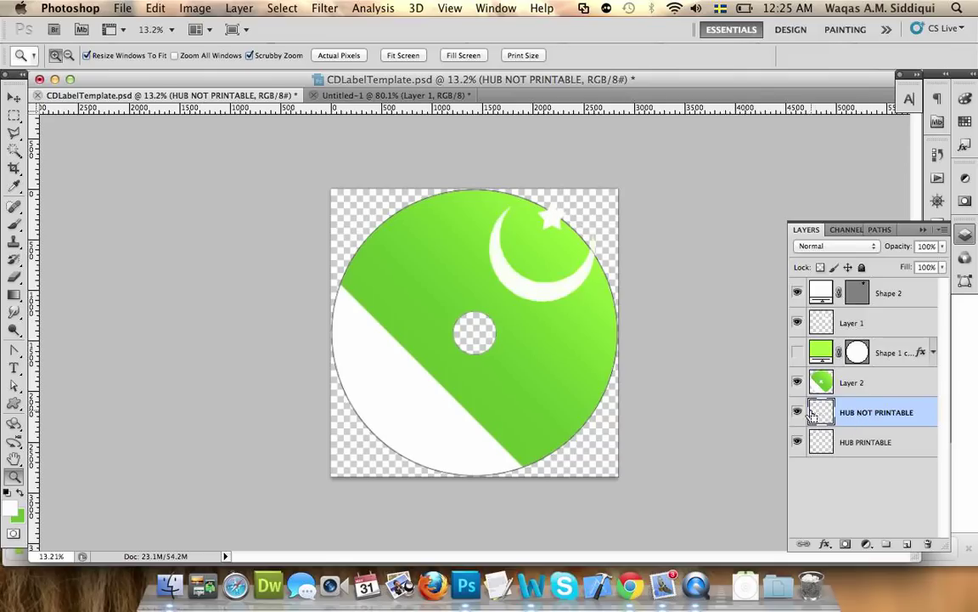
left_click(823, 414, "ctrl")
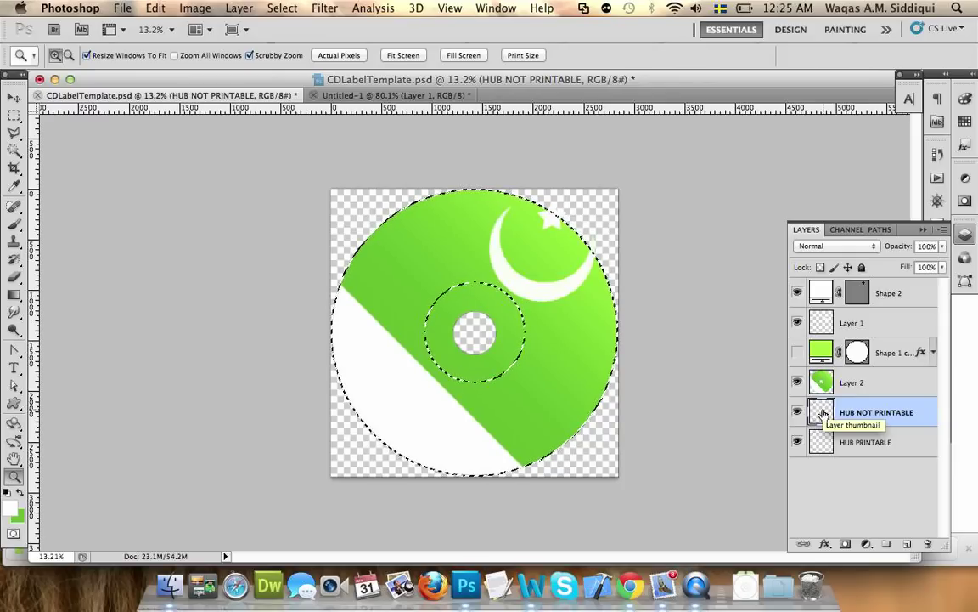
left_click(849, 384)
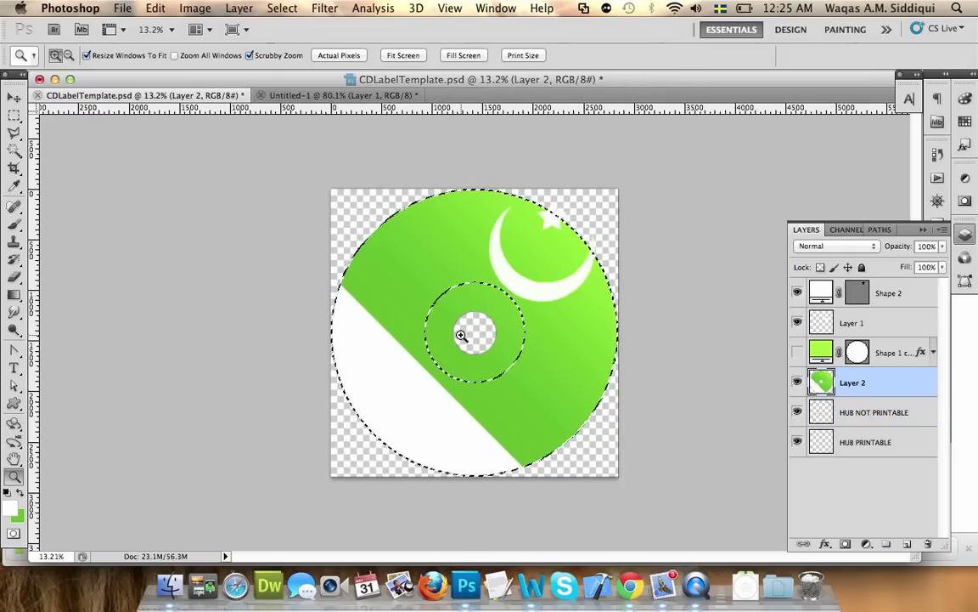
Step: Select the green ring between the centre hole and the larger hub circle on Layer 2 with the Magic Wand
left_click_drag(461, 337, 552, 415)
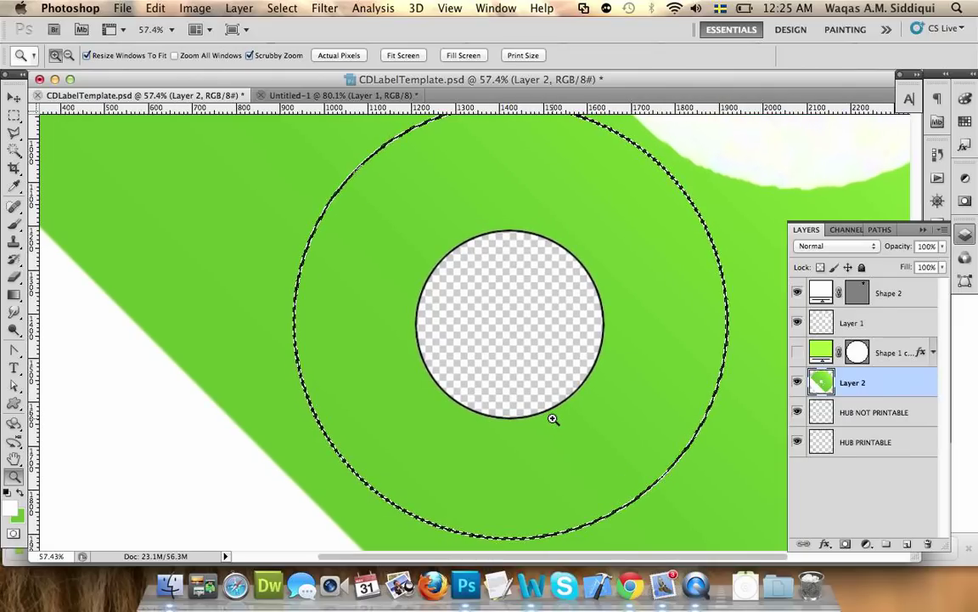
left_click(16, 153)
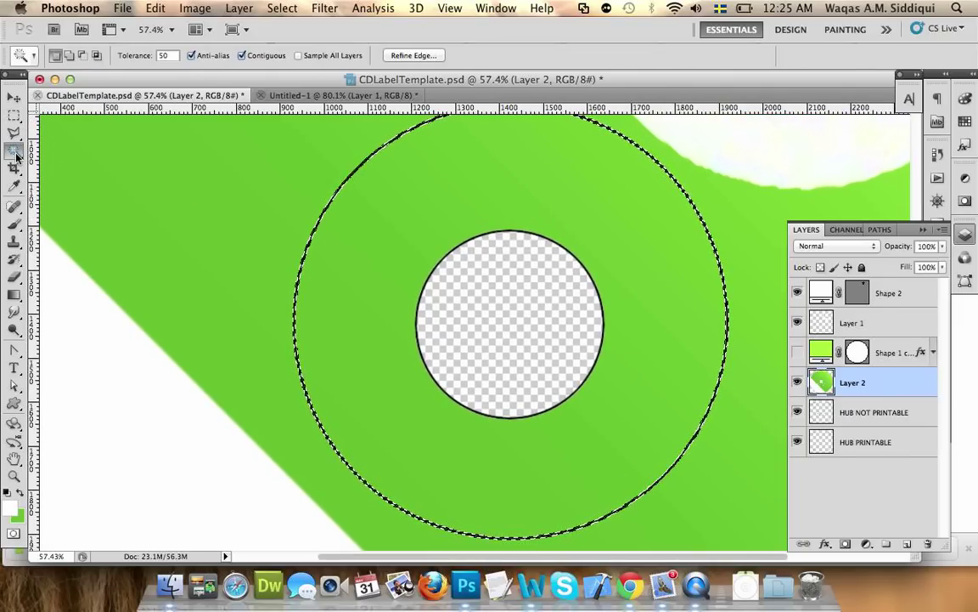
left_click(343, 263)
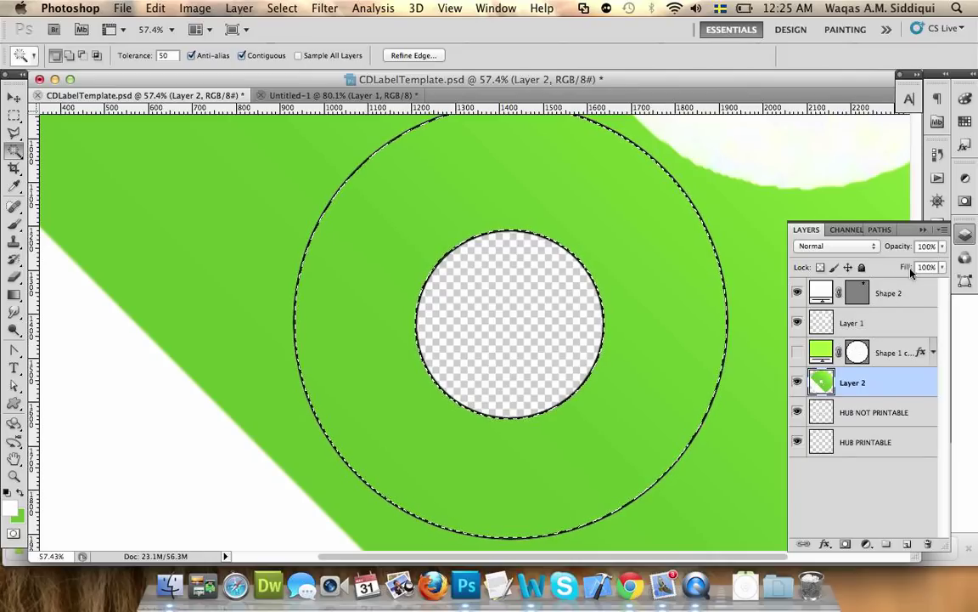
left_click(942, 248)
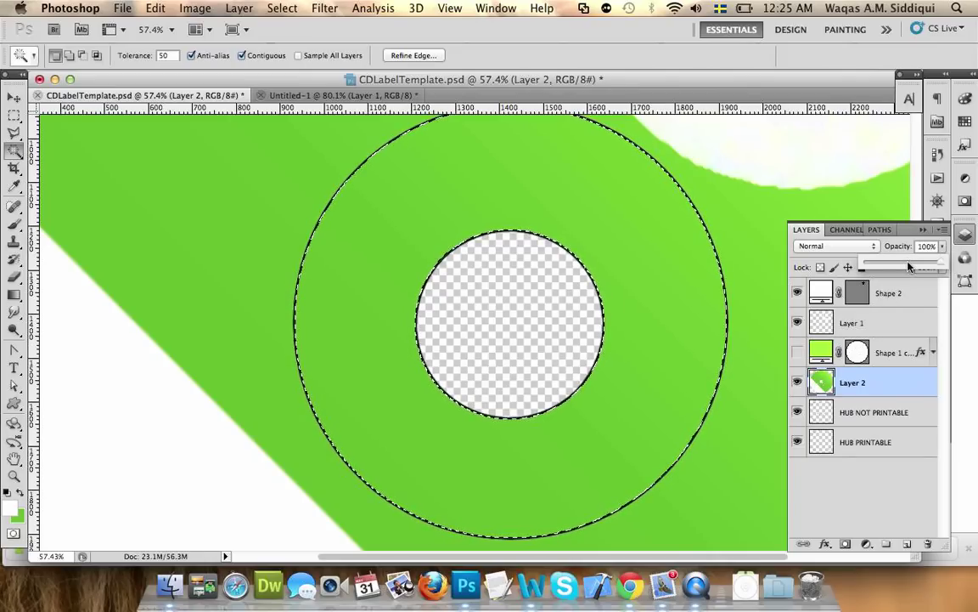
left_click(908, 263)
key("super+z")
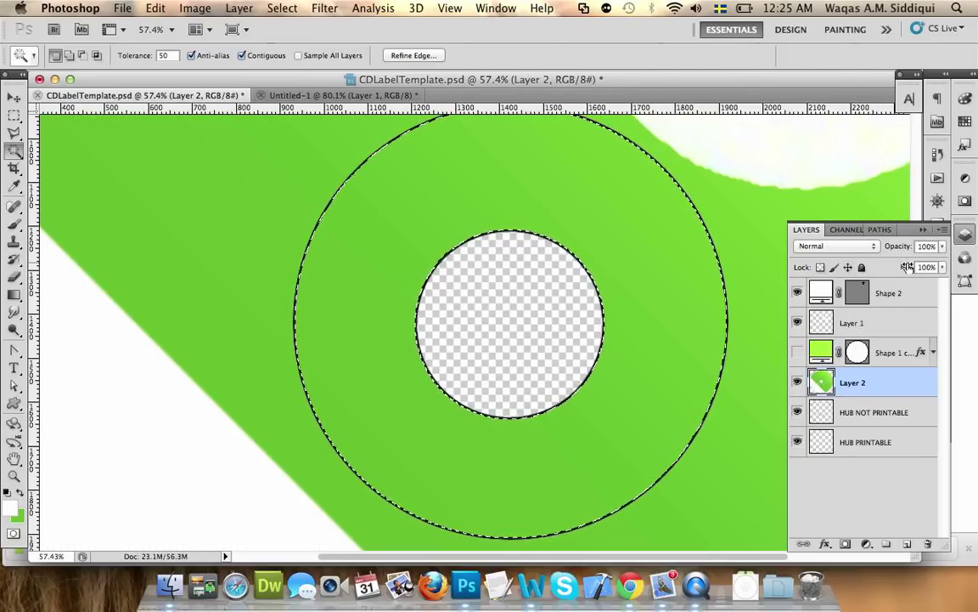
Step: Try cutting the green hub ring from Layer 2 and pasting it as a new layer, and undo both
key("super+x")
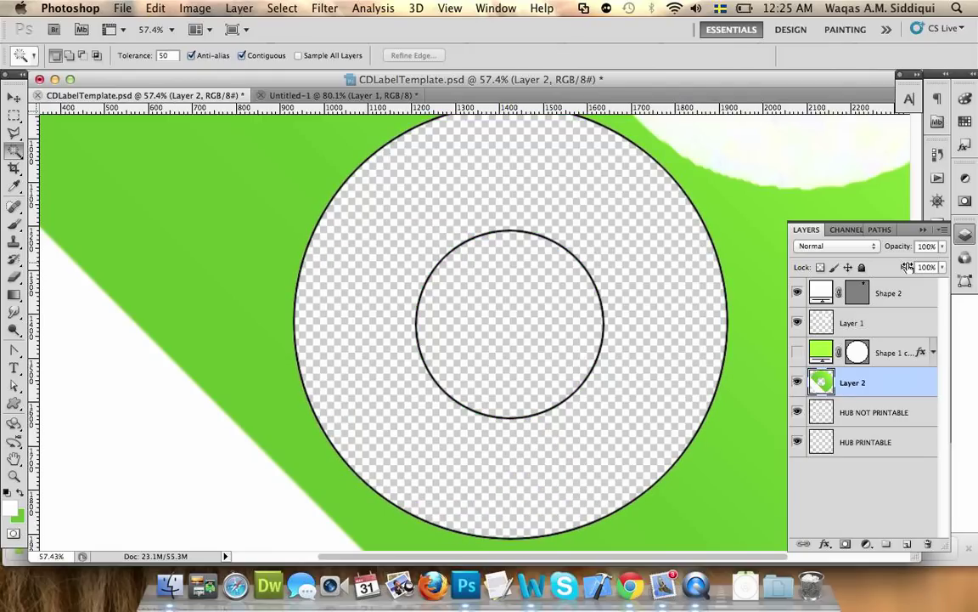
key("super+v")
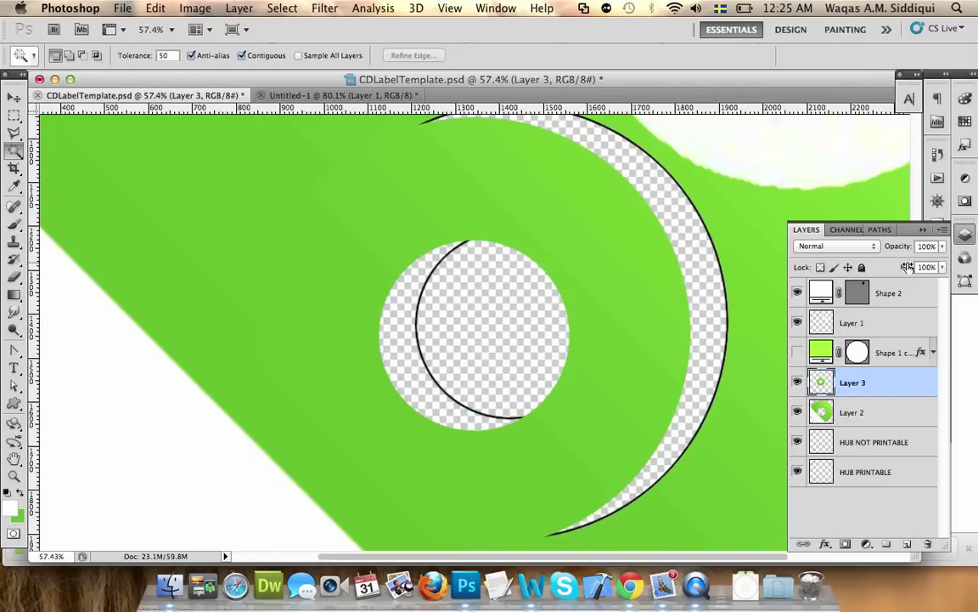
key("super+z")
key("alt+super+z")
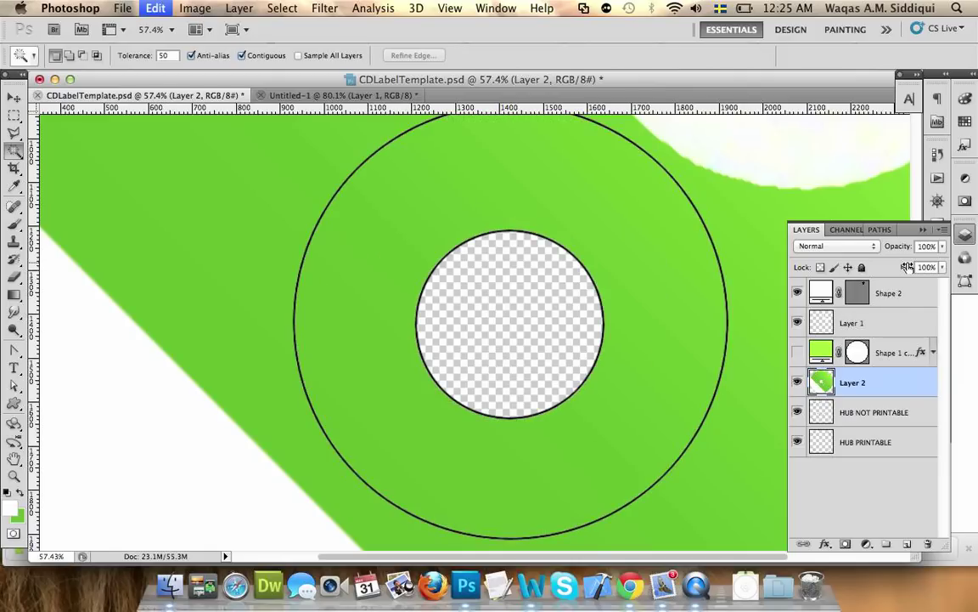
Step: Cut the green hub ring from Layer 2 and paste it in place on a new layer
key("super+x")
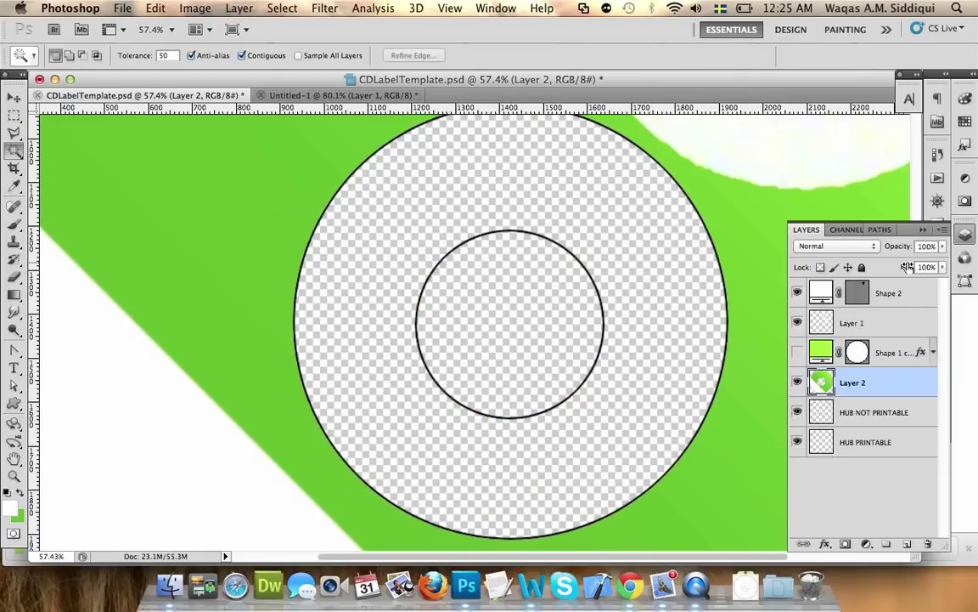
left_click(156, 9)
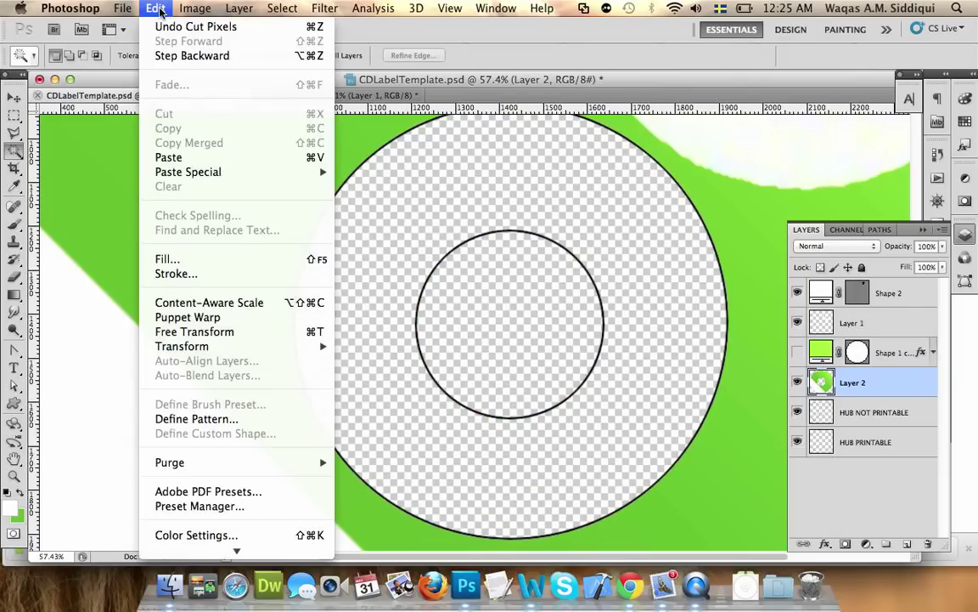
mouse_move(191, 11)
mouse_move(157, 8)
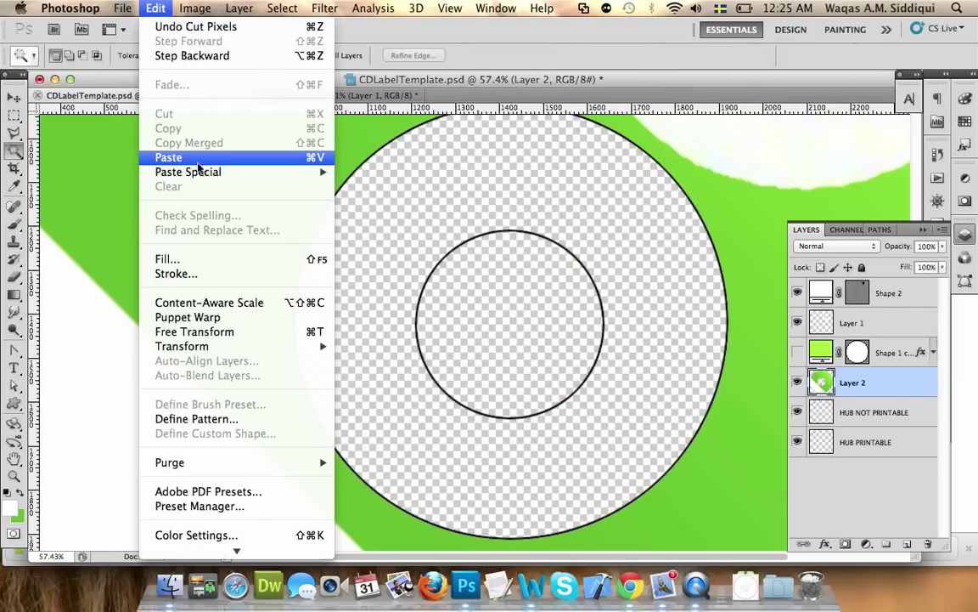
mouse_move(182, 171)
left_click(386, 171)
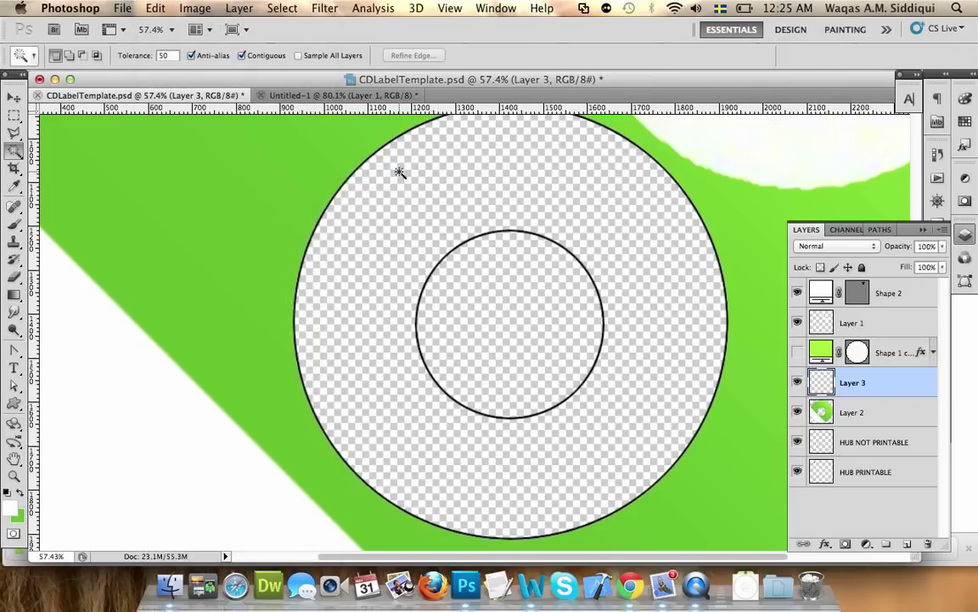
Step: Reduce the opacity of the hub ring on Layer 3 to 69%
left_click(942, 246)
left_click(905, 268)
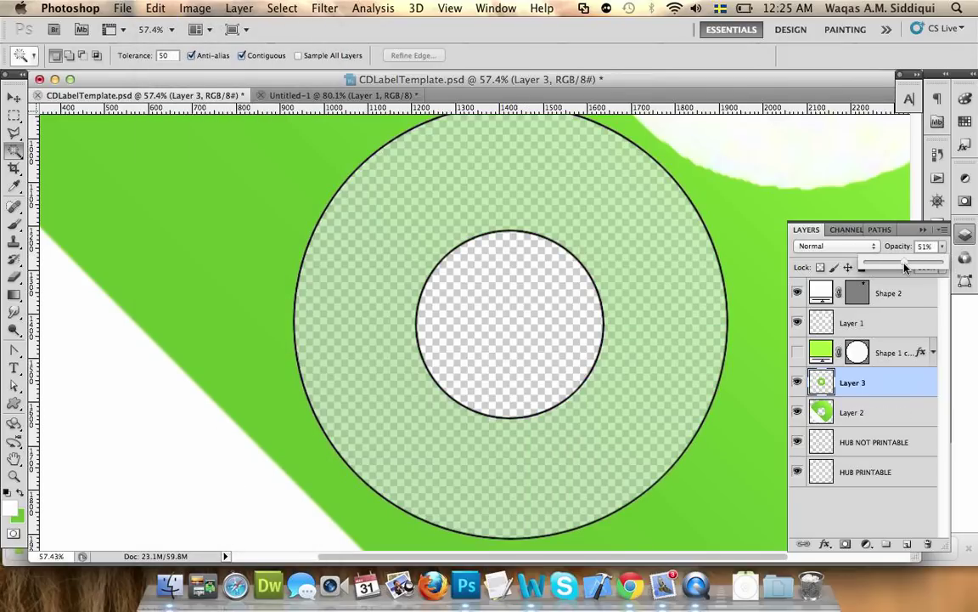
left_click(925, 269)
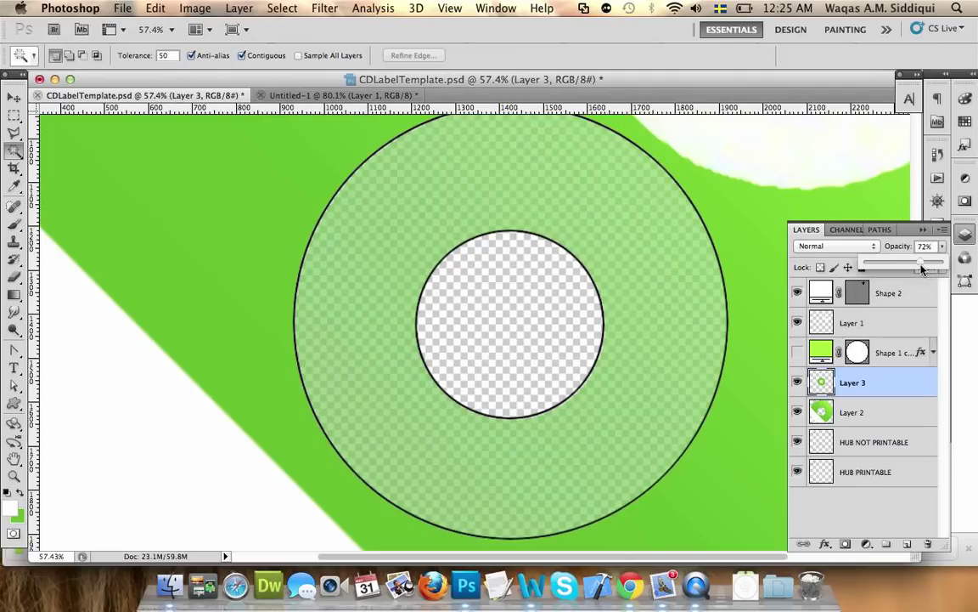
left_click_drag(921, 266, 918, 265)
left_click(947, 253)
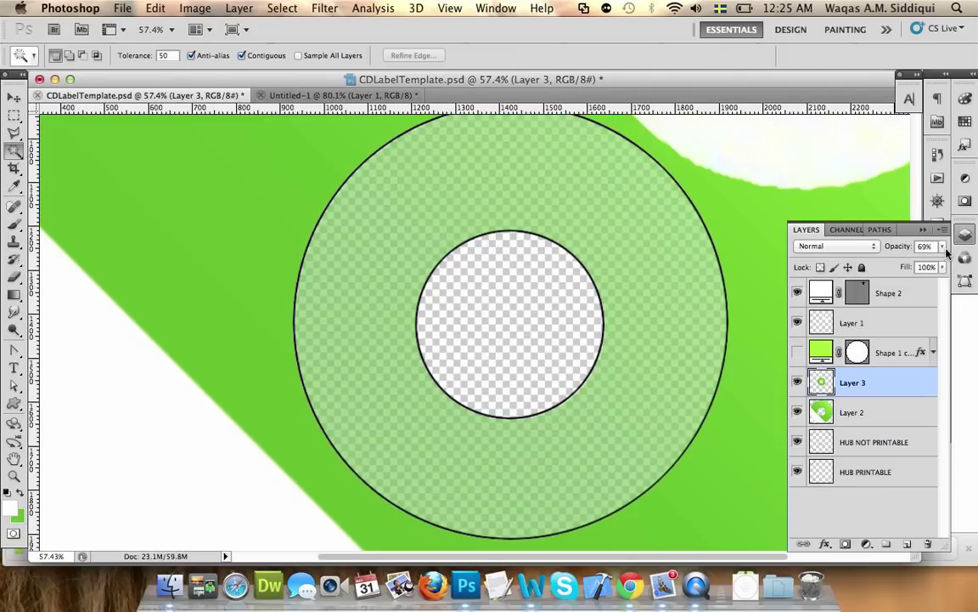
Step: Move the white crescent on Layer 1 away from the star and over the disc's centre hub
left_click(14, 476)
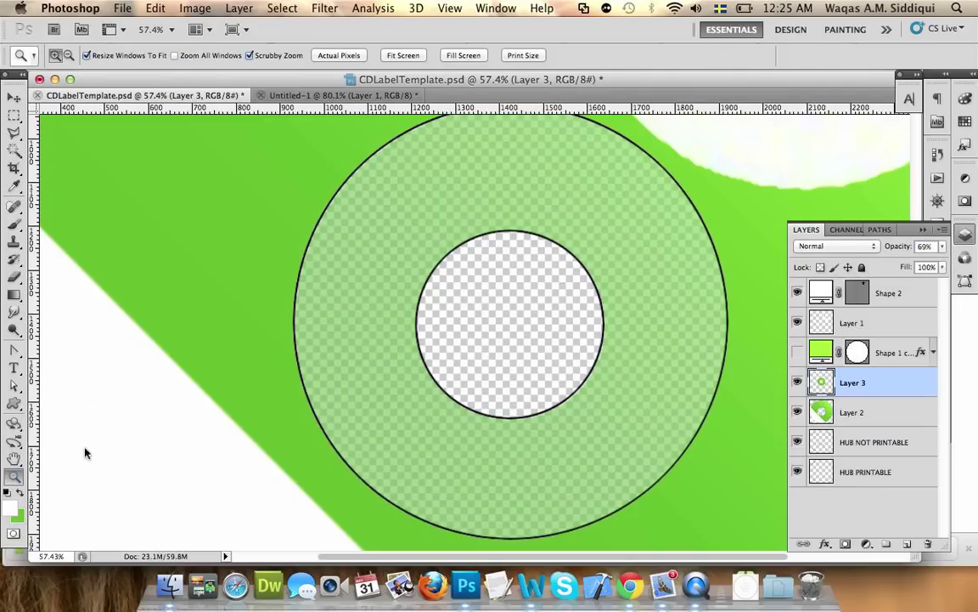
left_click_drag(465, 406, 365, 338)
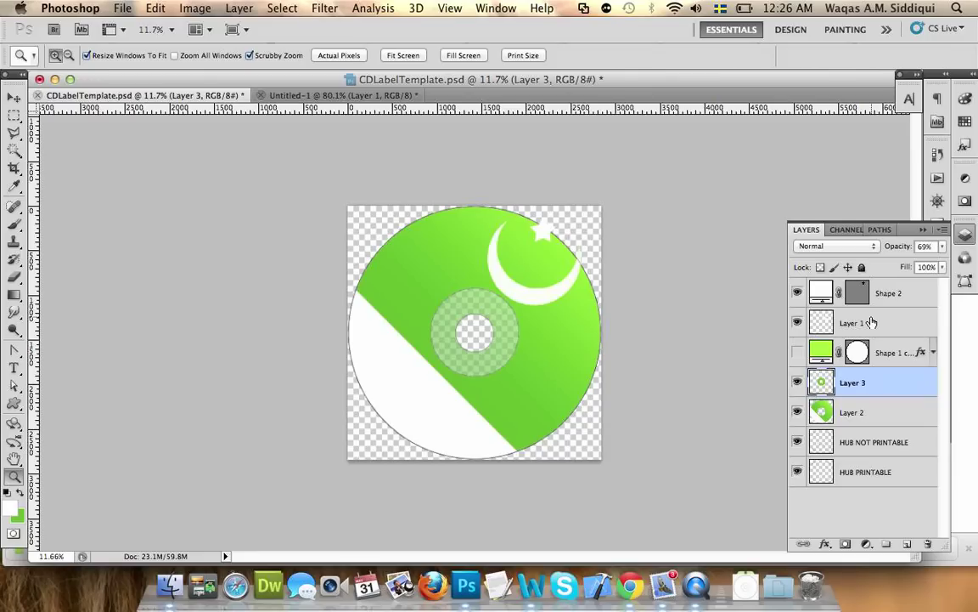
key("v")
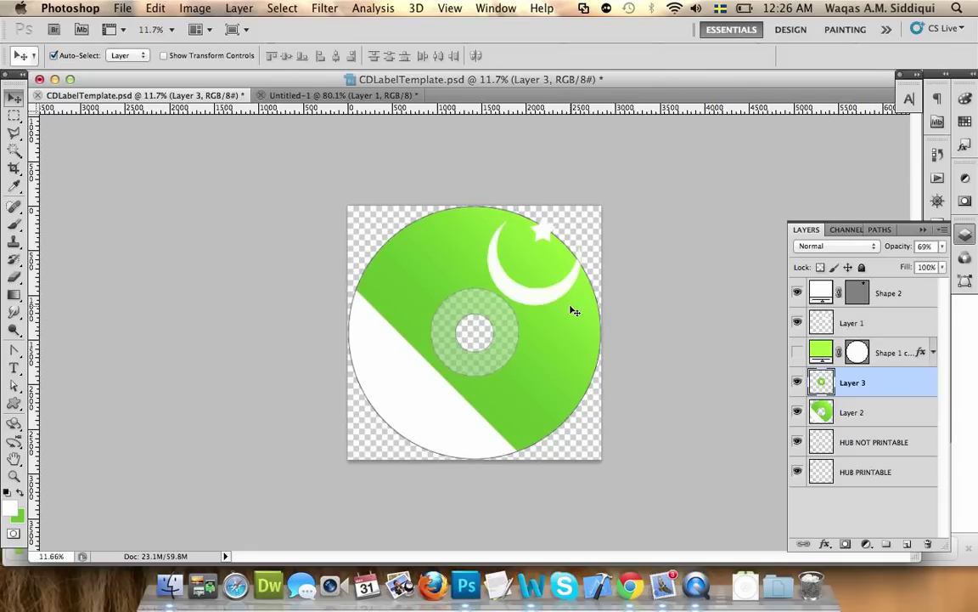
left_click_drag(568, 304, 454, 272)
key("z")
left_click_drag(481, 306, 560, 479)
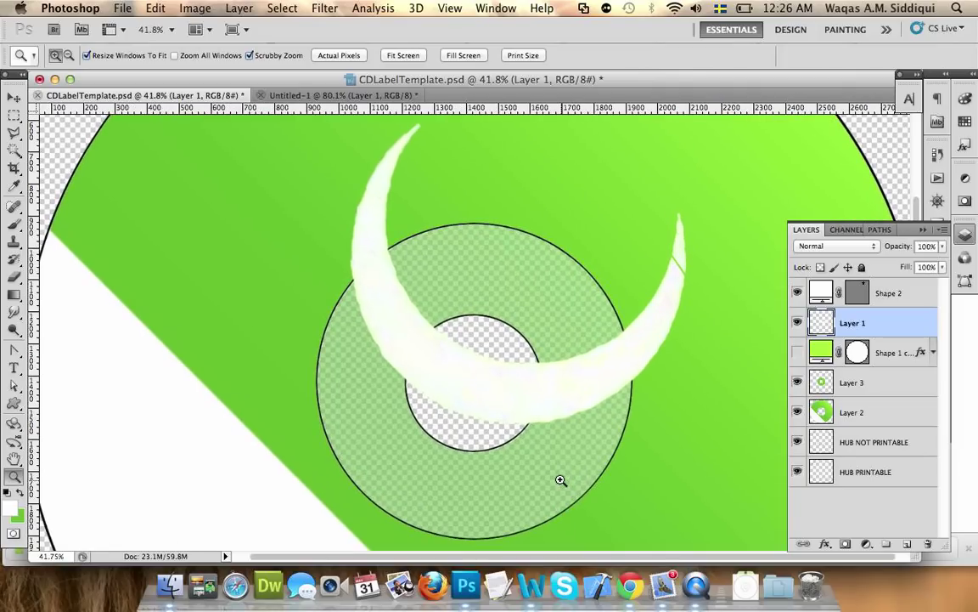
left_click_drag(557, 272, 475, 328)
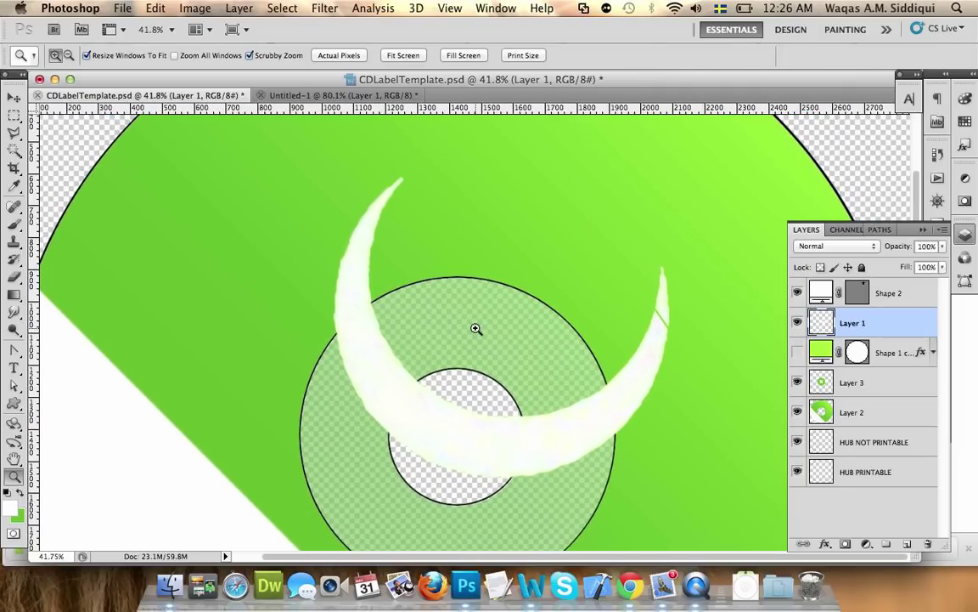
Step: Trace the crescent's inner edge with the Pen tool as a curved path running from its left tip to its right tip
left_click(15, 383)
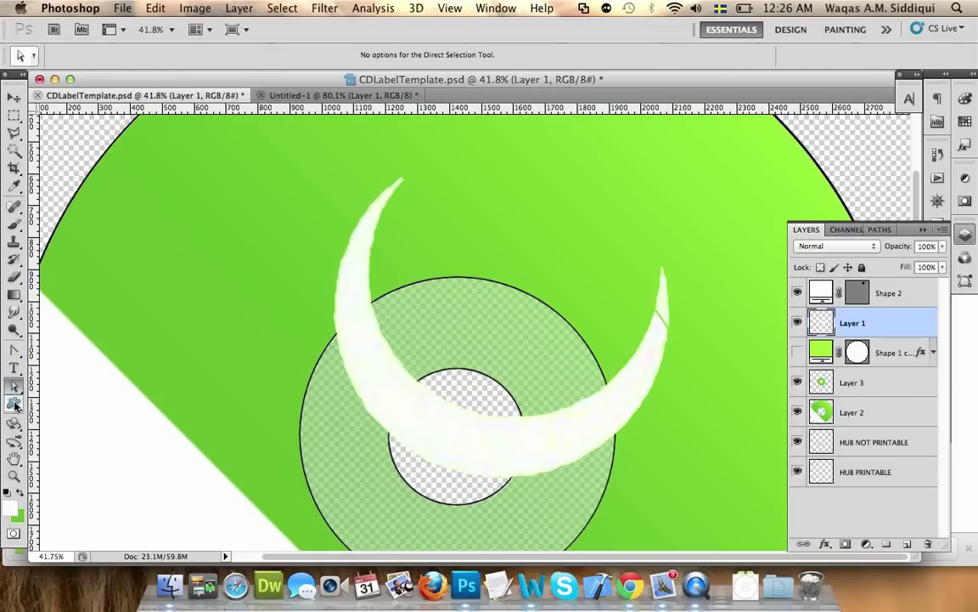
left_click(14, 405)
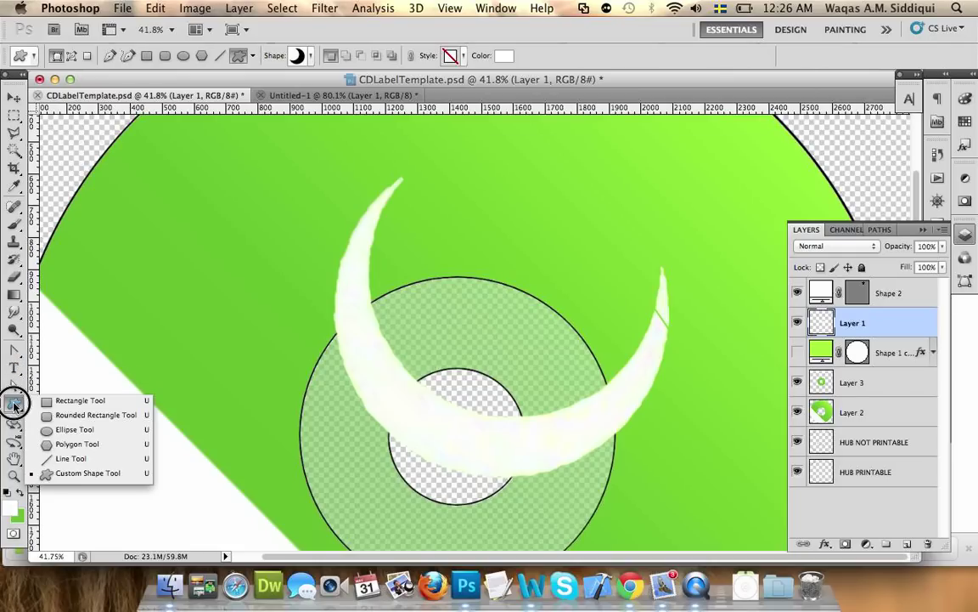
left_click(15, 349)
left_click(72, 348)
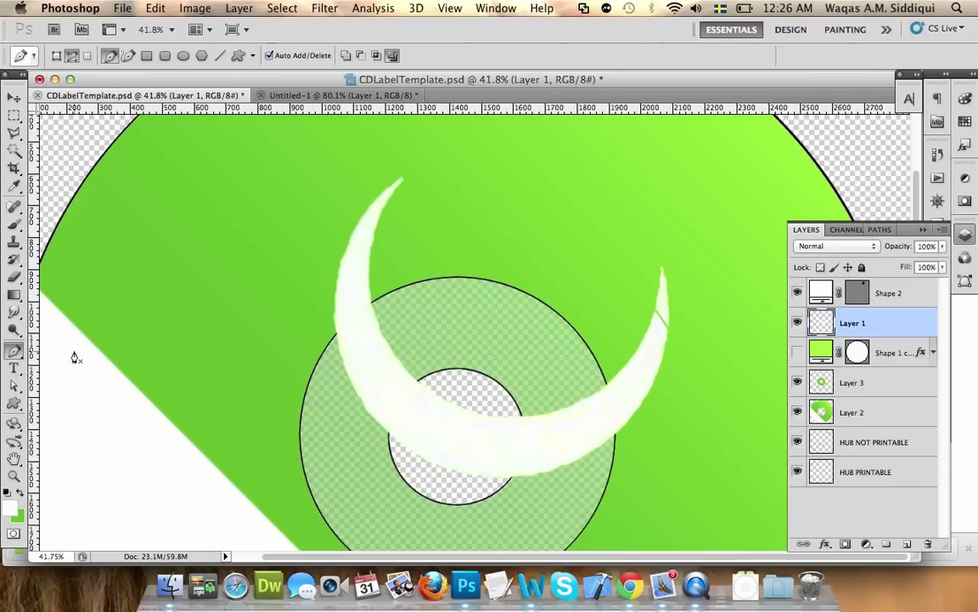
left_click(402, 179)
left_click_drag(463, 408, 623, 482)
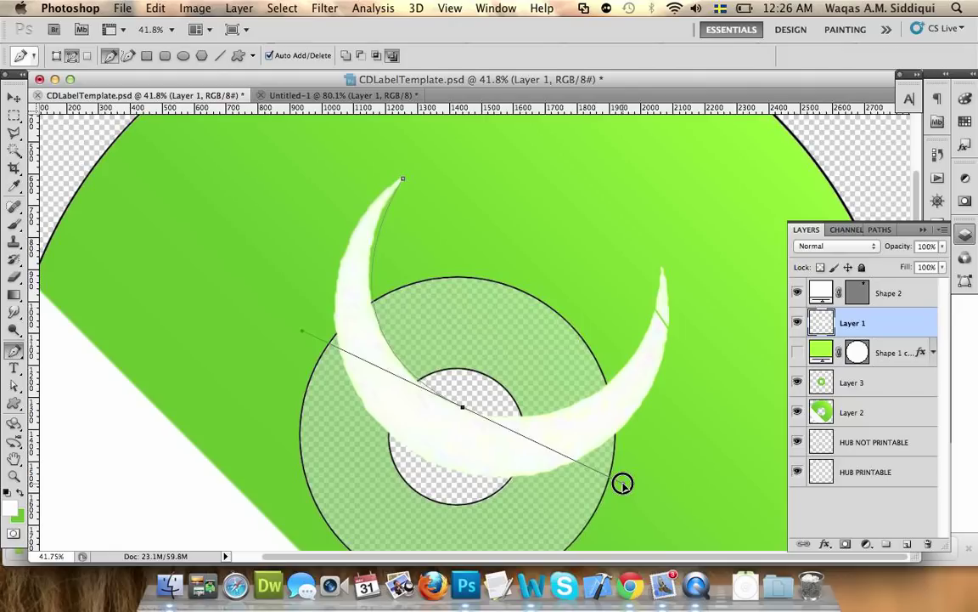
left_click_drag(623, 483, 623, 486)
left_click(661, 271)
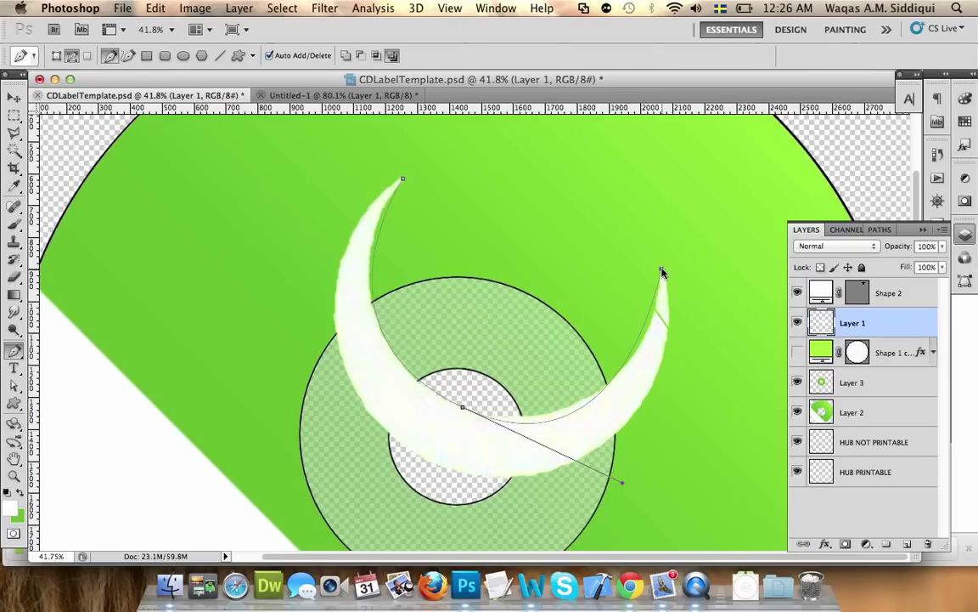
key("super+z")
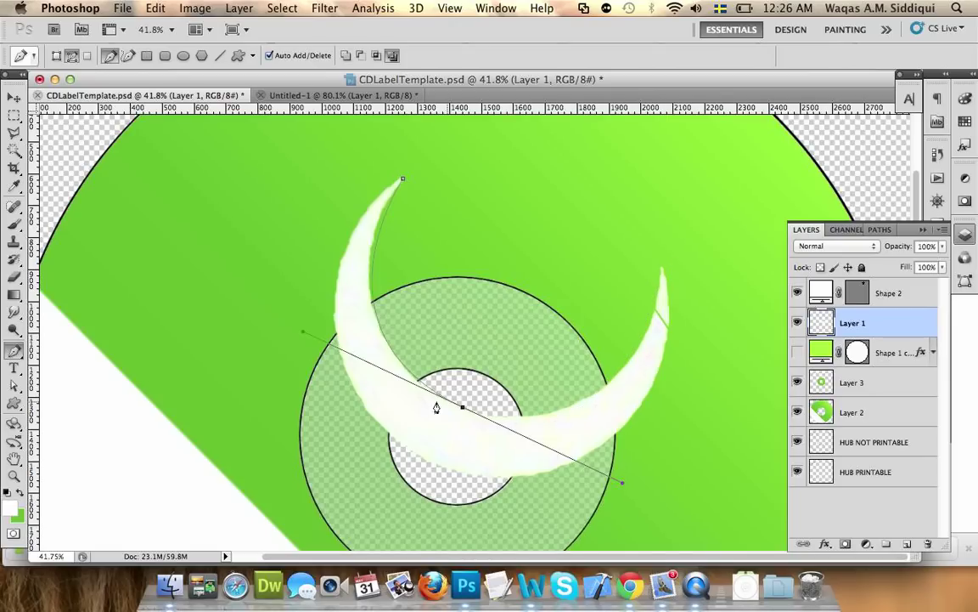
left_click(463, 409)
left_click_drag(662, 268, 699, 200)
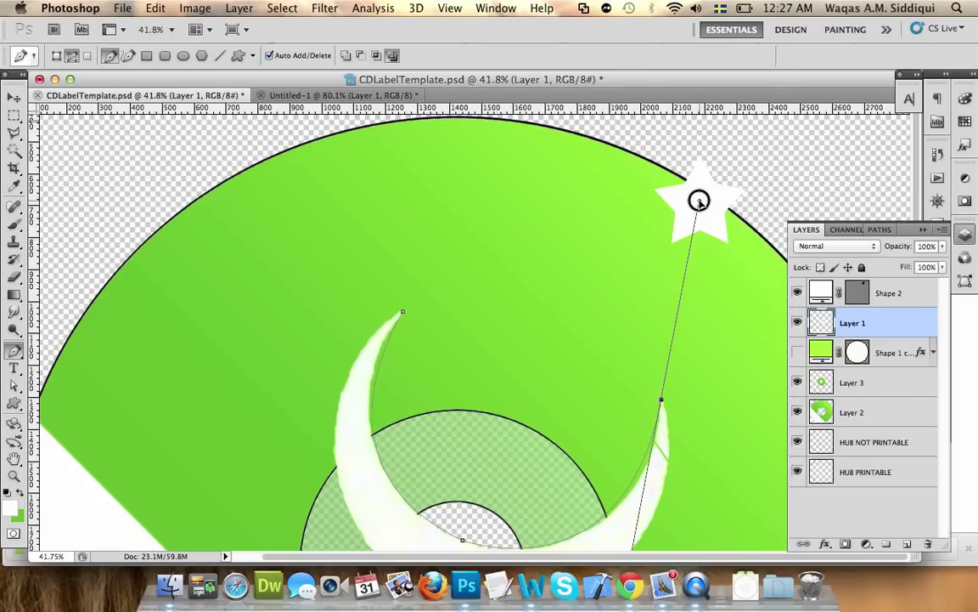
key("space")
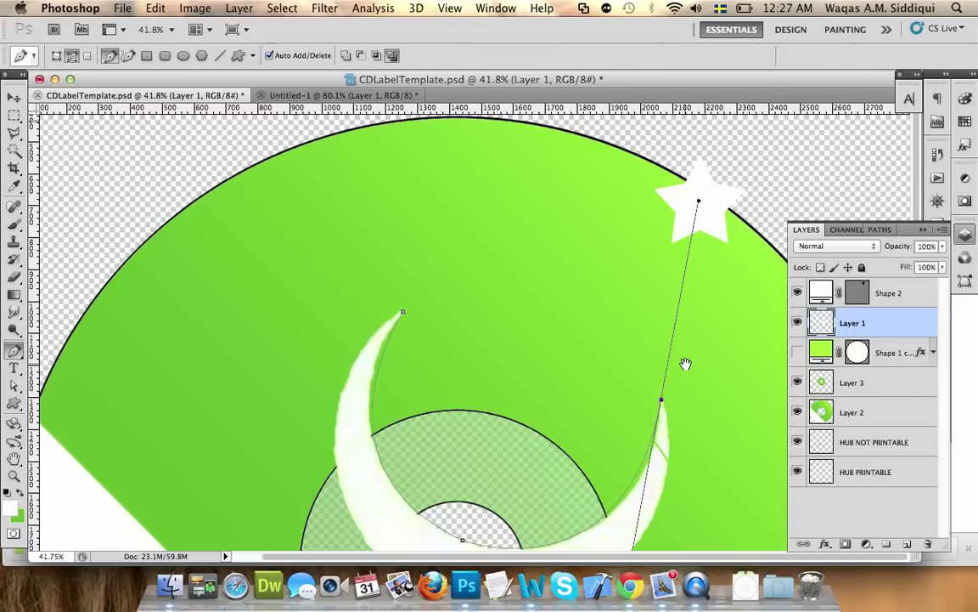
left_click_drag(655, 273, 636, 232)
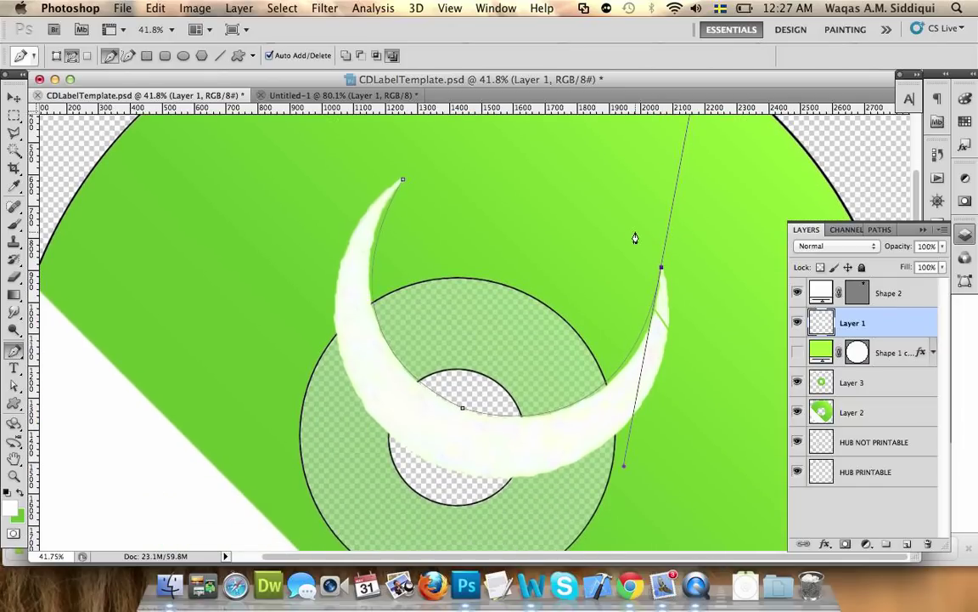
Step: Continue the path along the crescent's outer edge with curved anchor points and close it at the left tip
left_click(661, 269)
left_click_drag(596, 451, 498, 515)
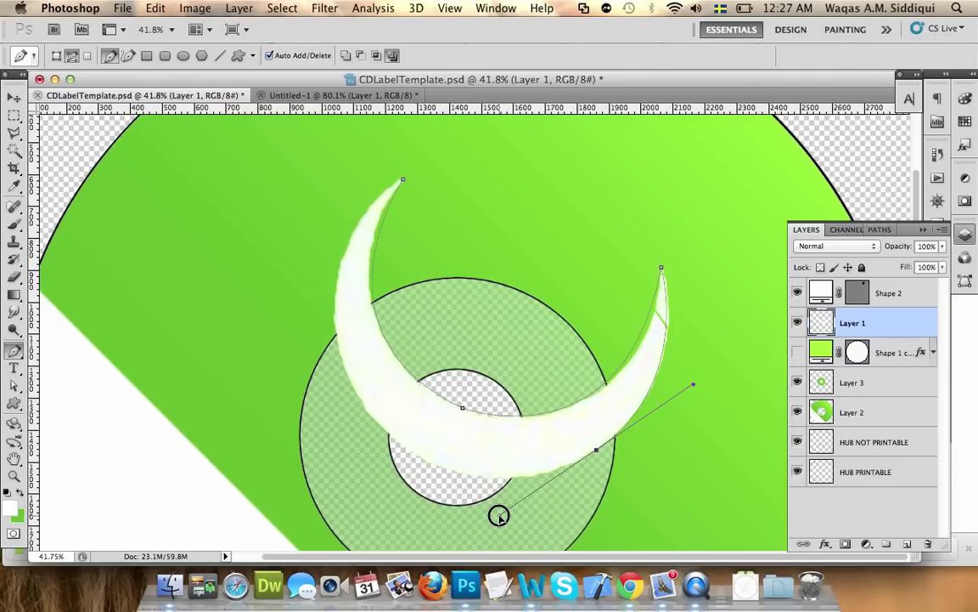
left_click_drag(499, 515, 500, 516)
left_click(597, 450)
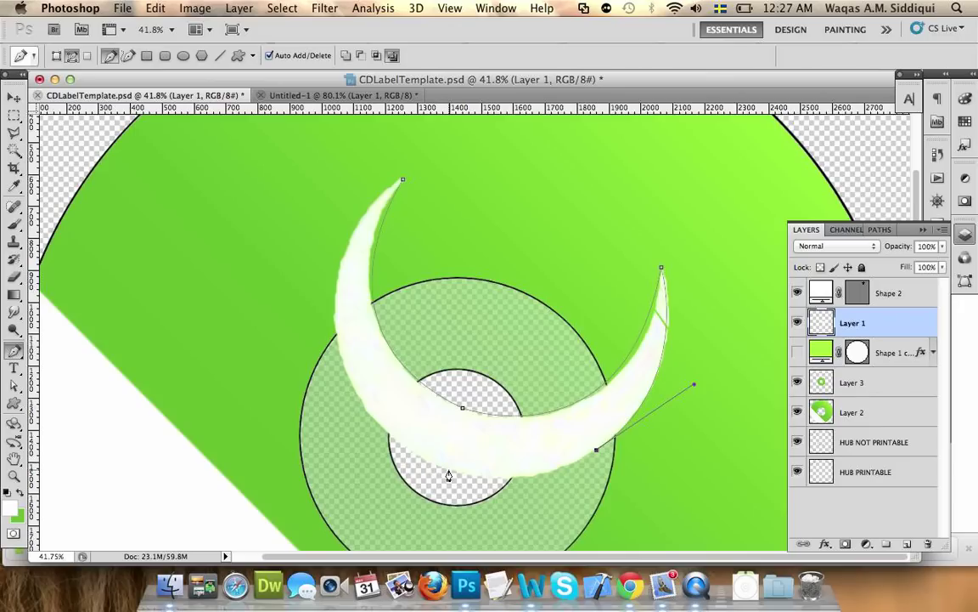
left_click_drag(448, 469, 373, 441)
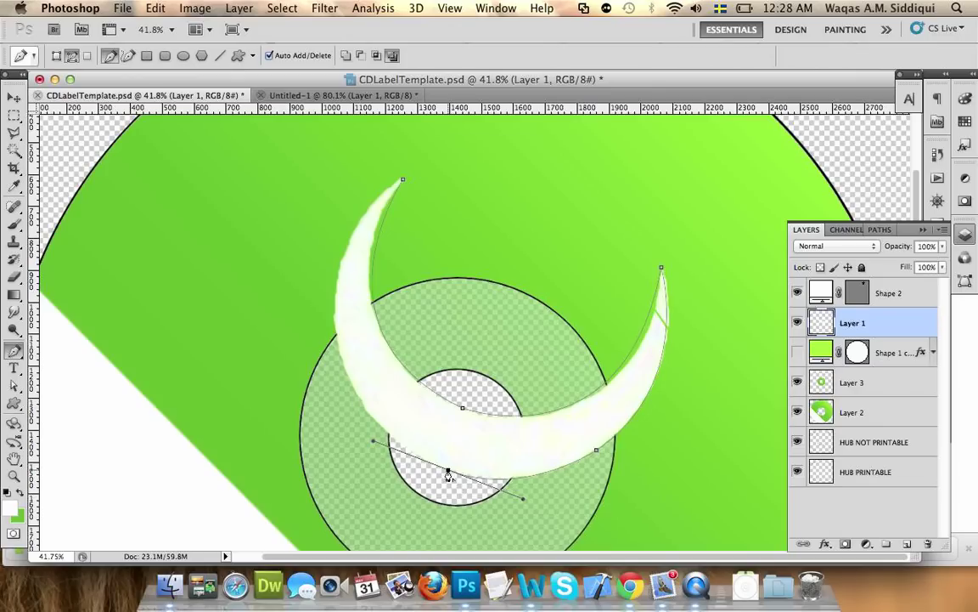
left_click(448, 473, "alt")
left_click_drag(335, 331, 325, 222)
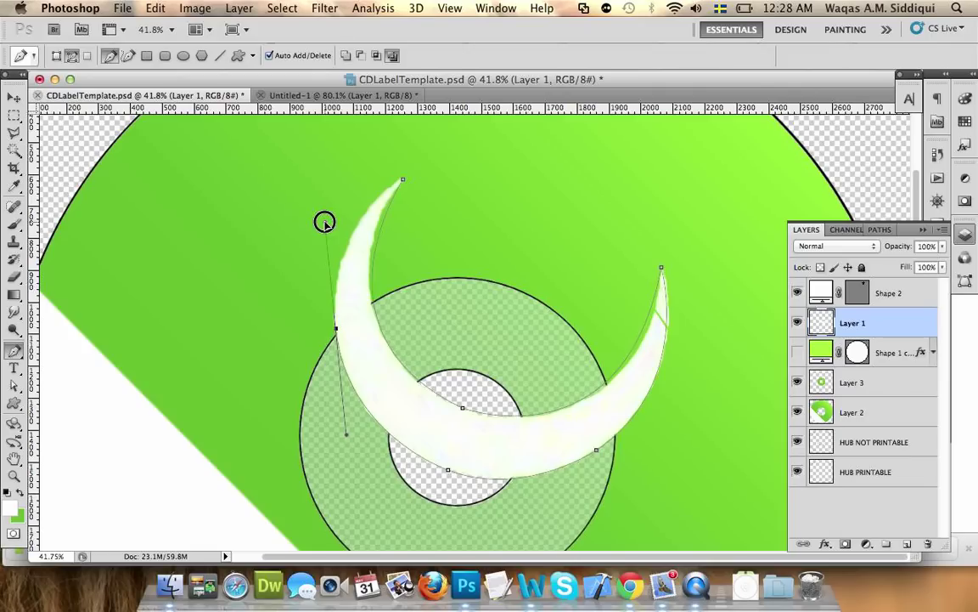
left_click_drag(325, 225, 324, 223)
left_click_drag(403, 184, 477, 127)
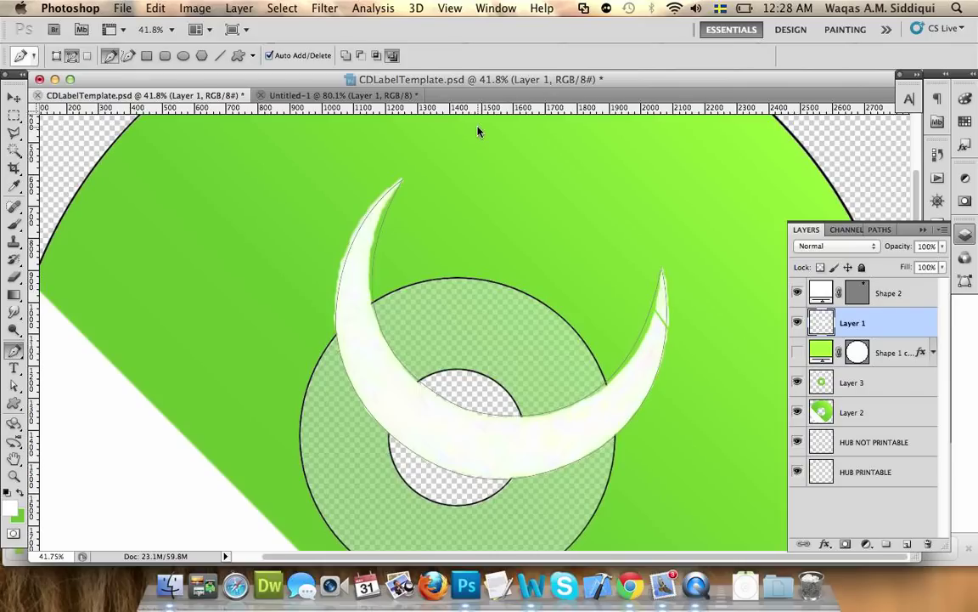
Step: Hide Layer 1 with the rough crescent and load the crescent work path as a selection
left_click(797, 323)
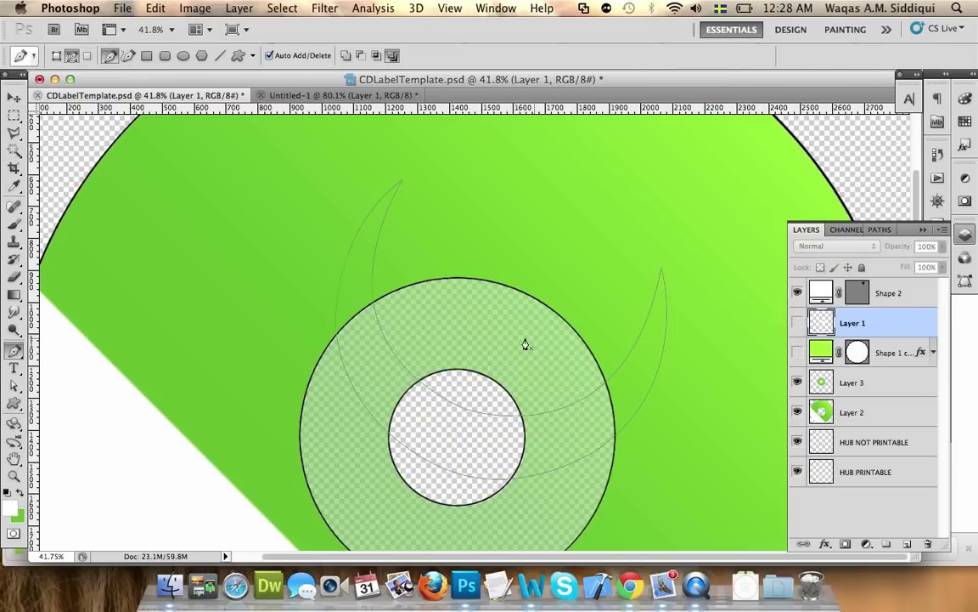
left_click(879, 230)
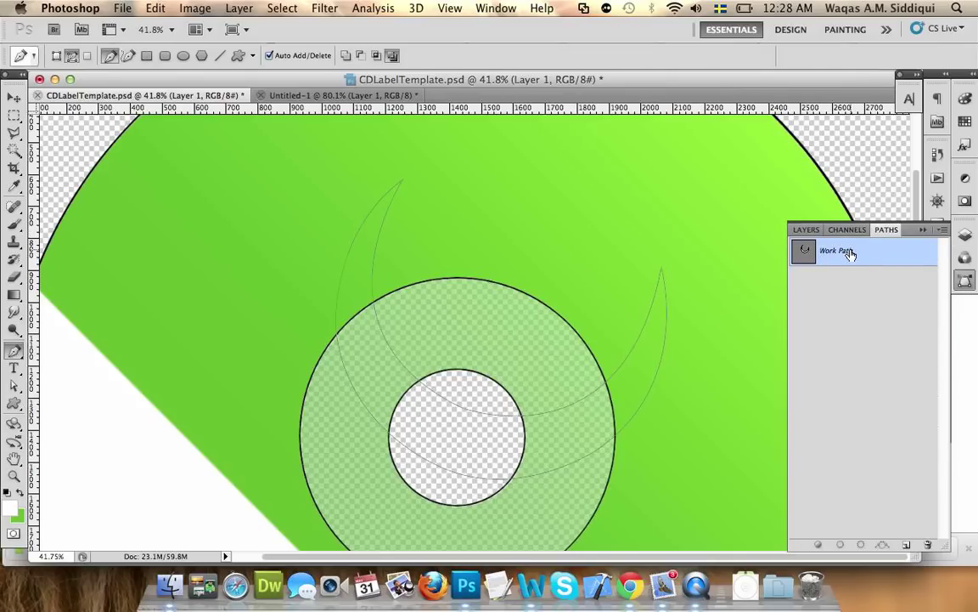
left_click(838, 250, "super")
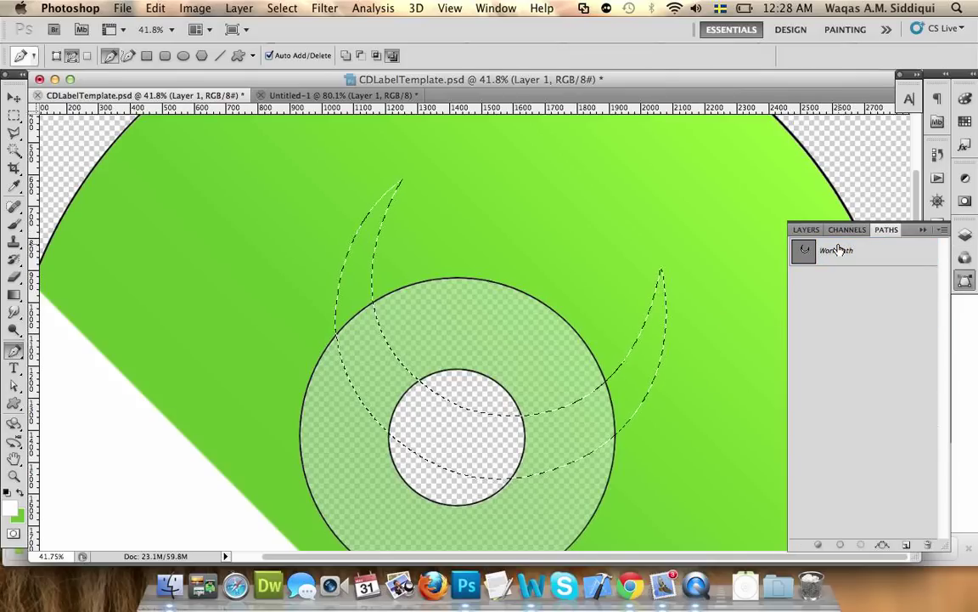
Step: Add a new layer, fill the crescent selection on it with white, and deselect
left_click(807, 230)
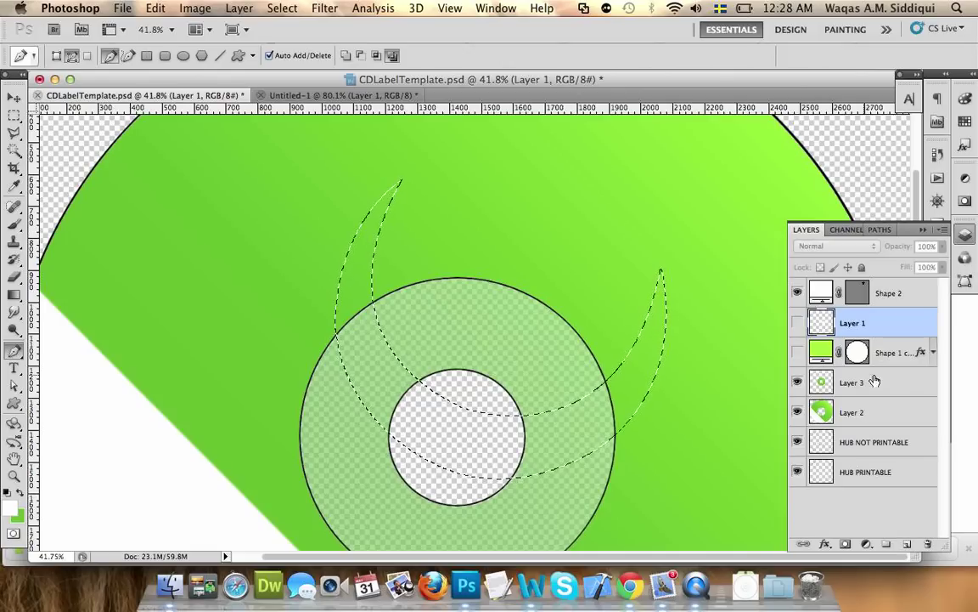
left_click(906, 544)
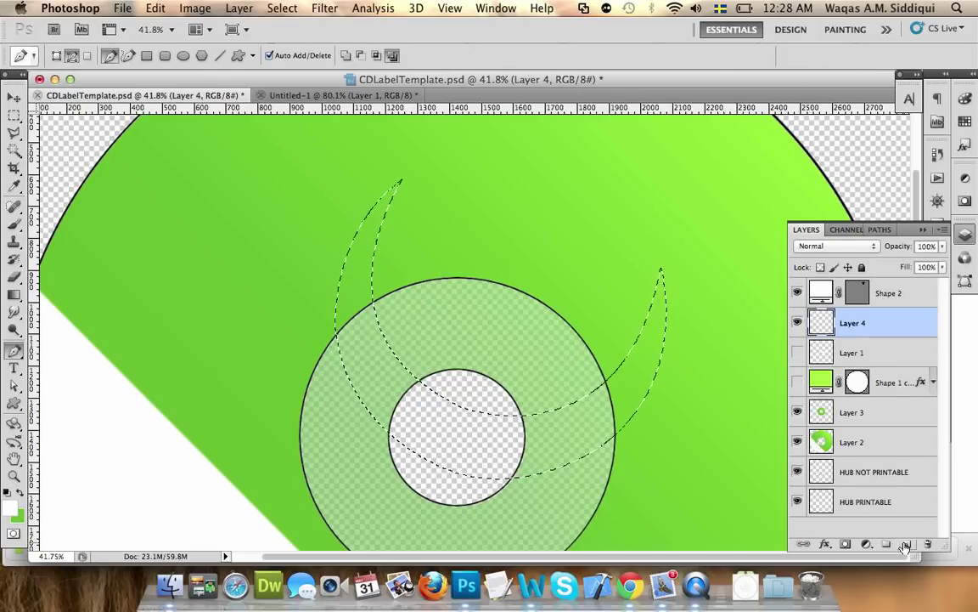
key("alt+BackSpace")
key("super+d")
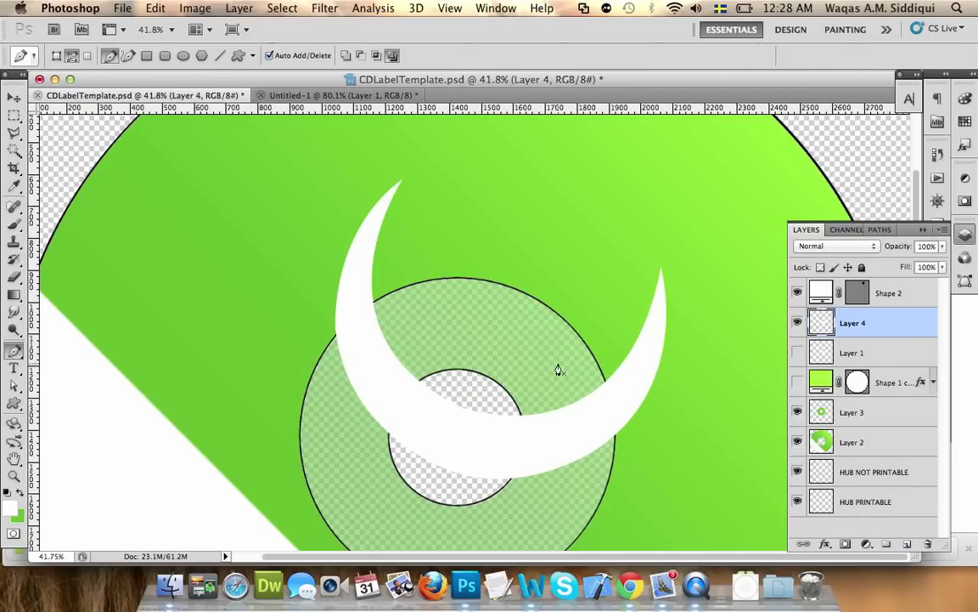
Step: Try to scale the crescent on Layer 4 to about 186%, rotate it about -27° toward the disc's upper right, and undo the transform
left_click(15, 475)
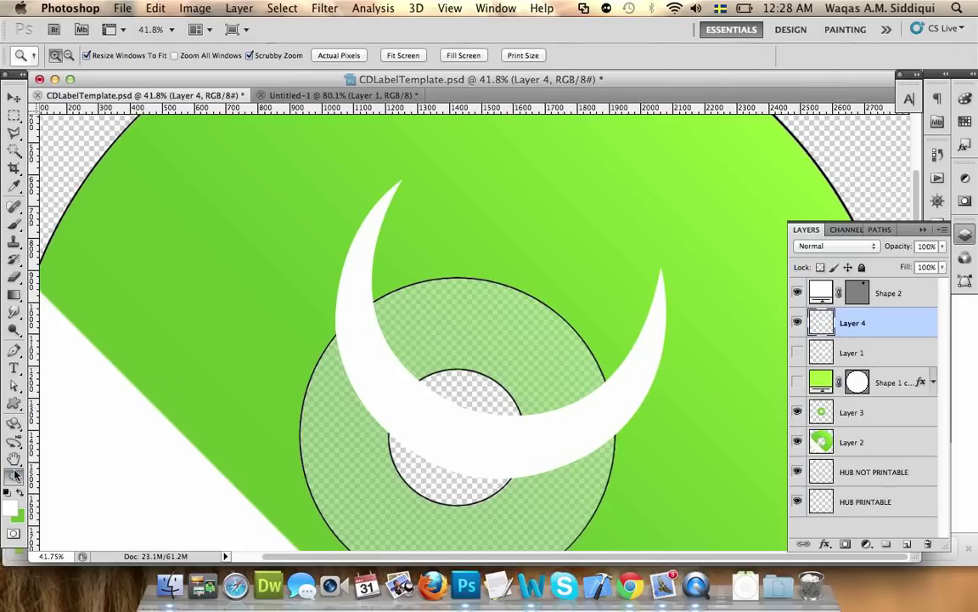
left_click_drag(392, 406, 349, 395)
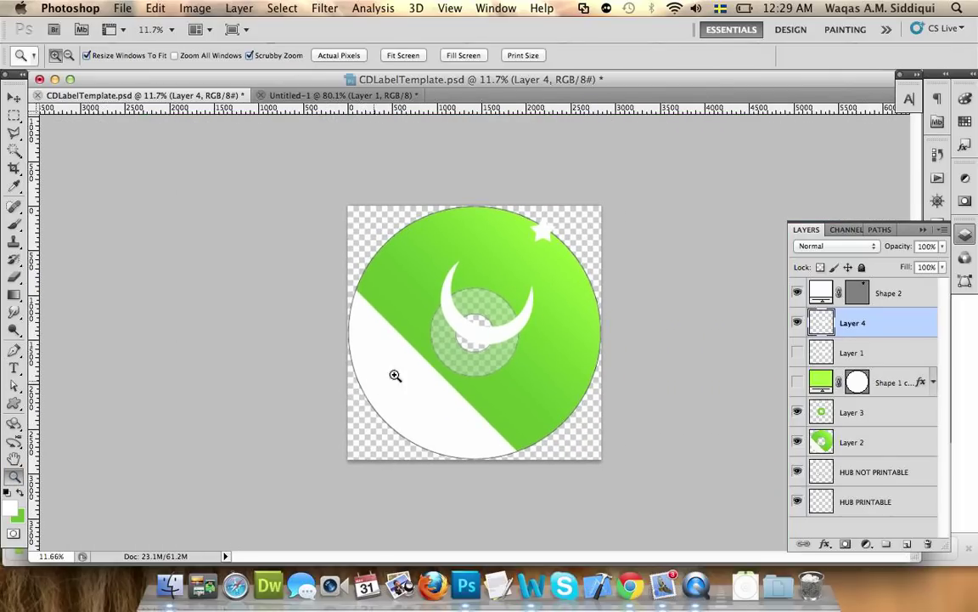
key("super+t")
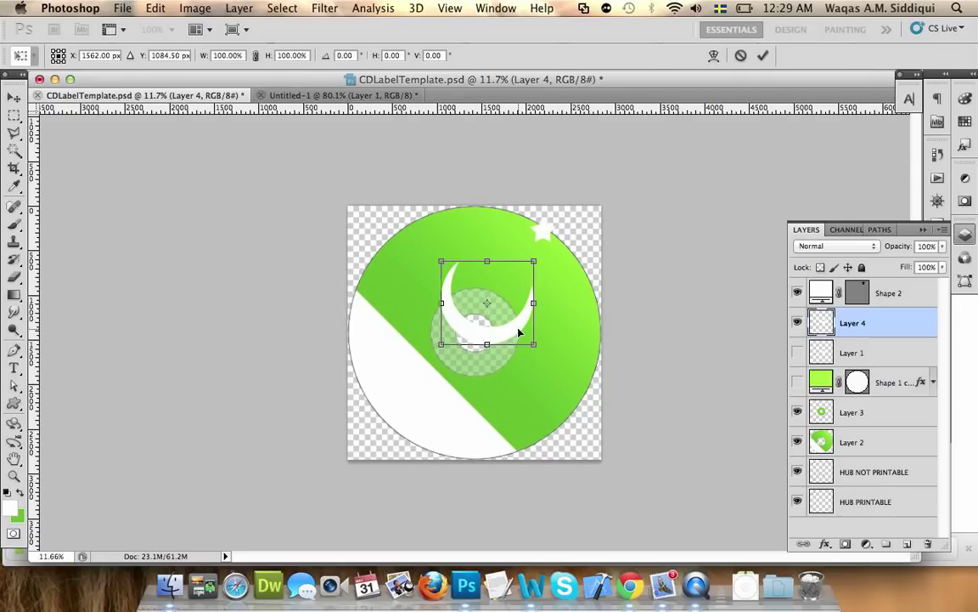
left_click_drag(534, 343, 631, 395)
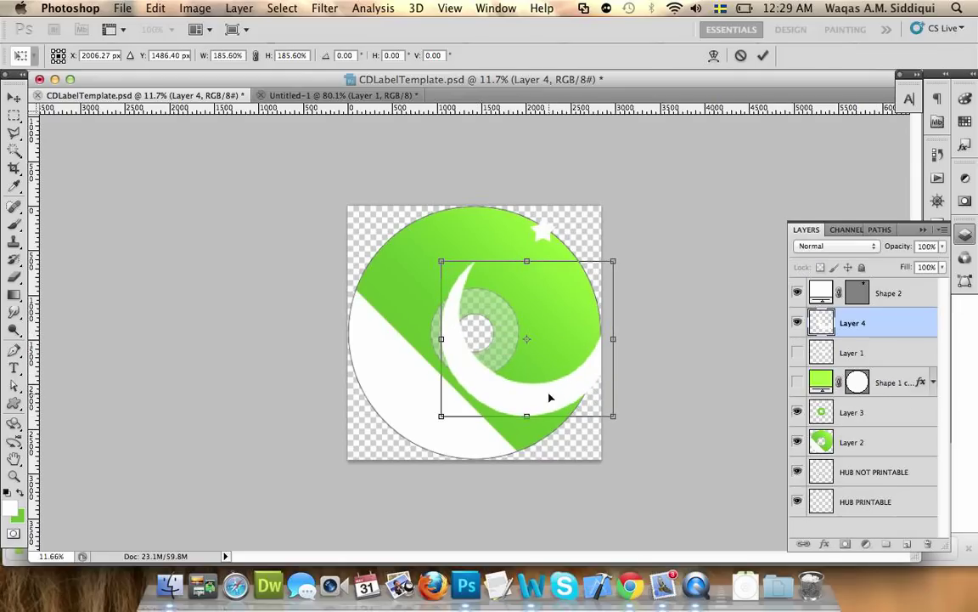
left_click_drag(542, 395, 533, 319)
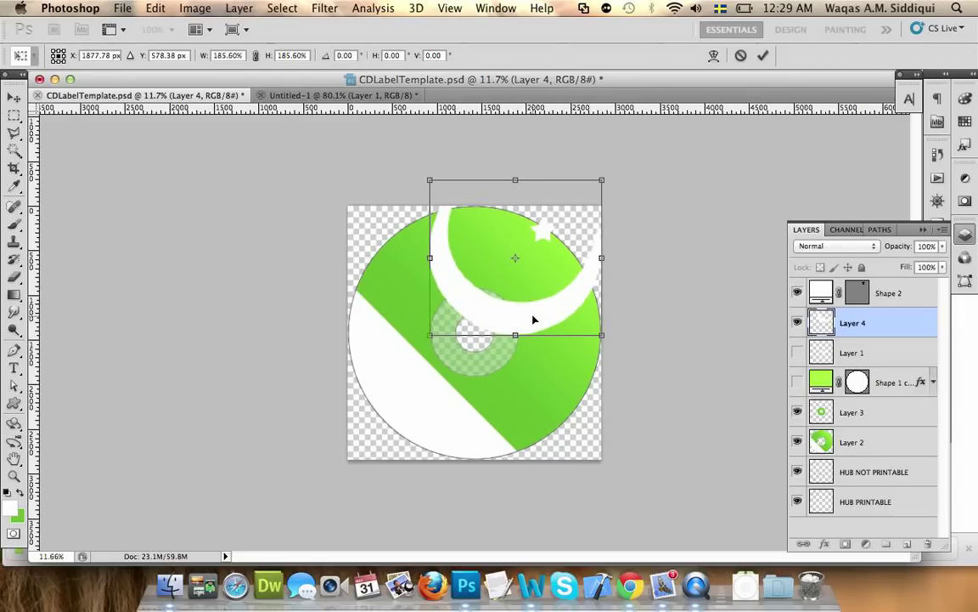
left_click_drag(421, 349, 463, 384)
mouse_move(545, 311)
left_mouse_down()
mouse_move(558, 328)
mouse_move(576, 313)
mouse_move(552, 301)
mouse_move(557, 315)
left_mouse_up()
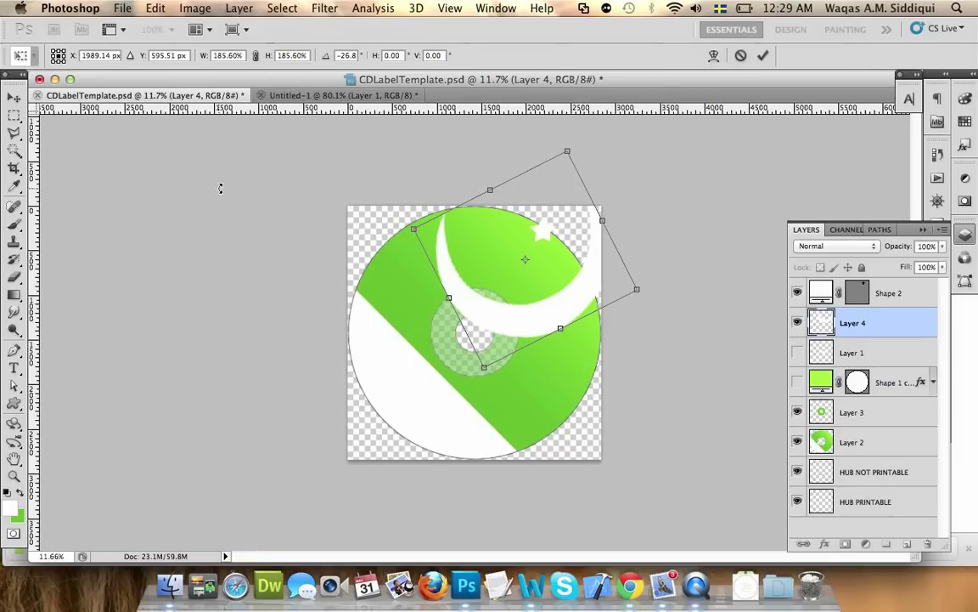
left_click(13, 105)
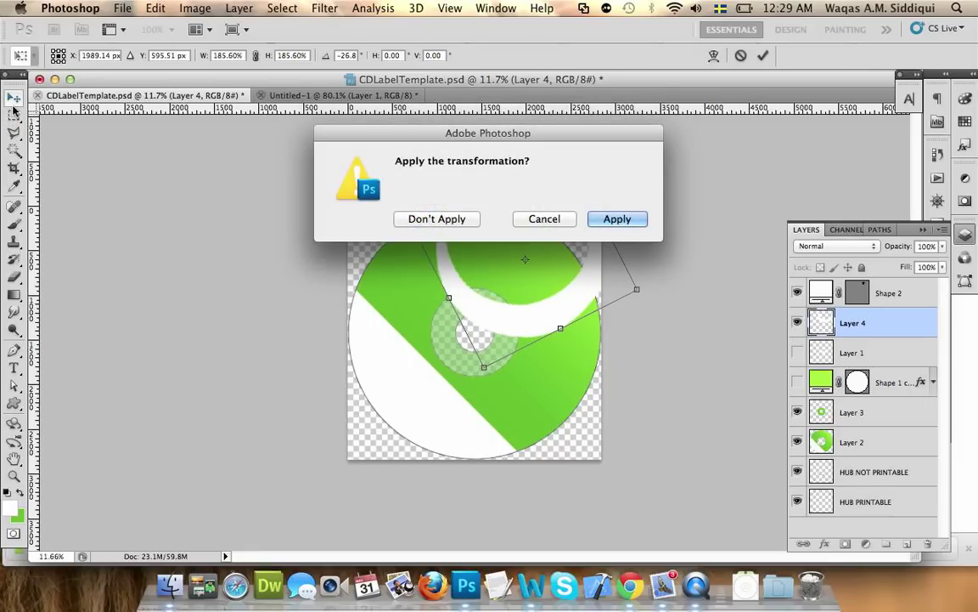
left_click(624, 219)
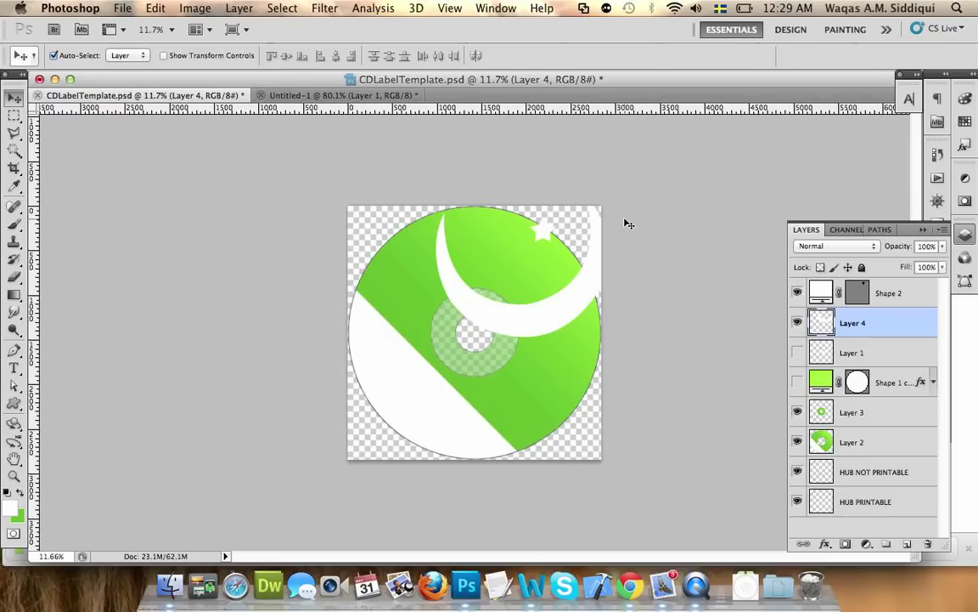
key("super+z")
Step: Scale the crescent on Layer 4 to about 170%, rotate it about -18°, and place it over the disc's upper right, overlapping the hub ring
key("super+t")
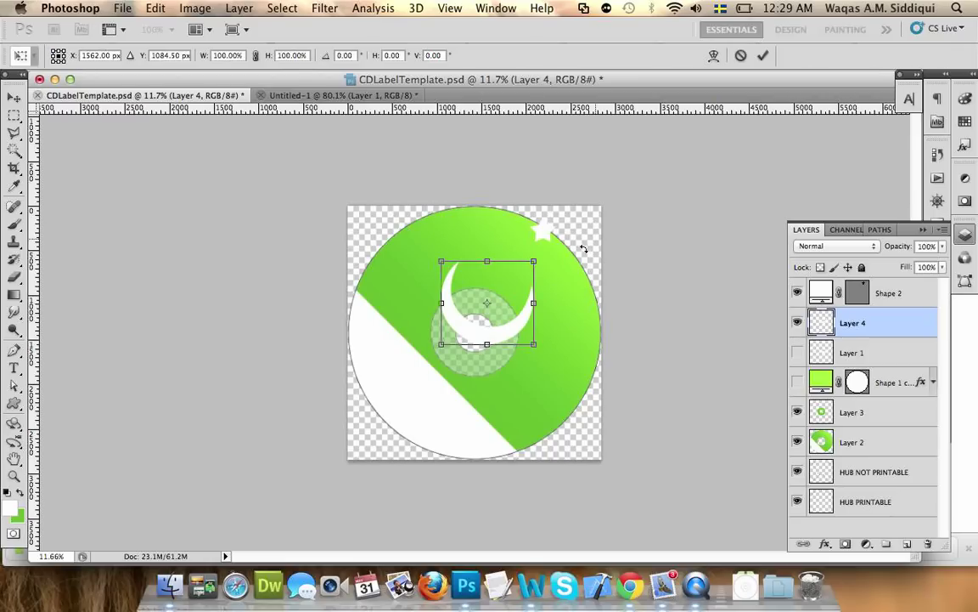
left_click_drag(542, 259, 589, 216)
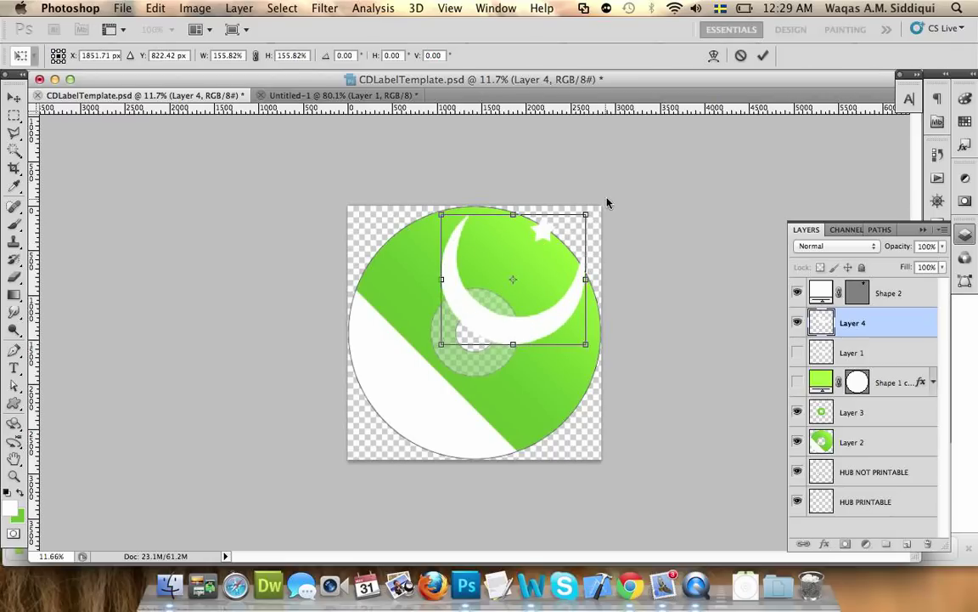
left_click_drag(534, 325, 553, 306)
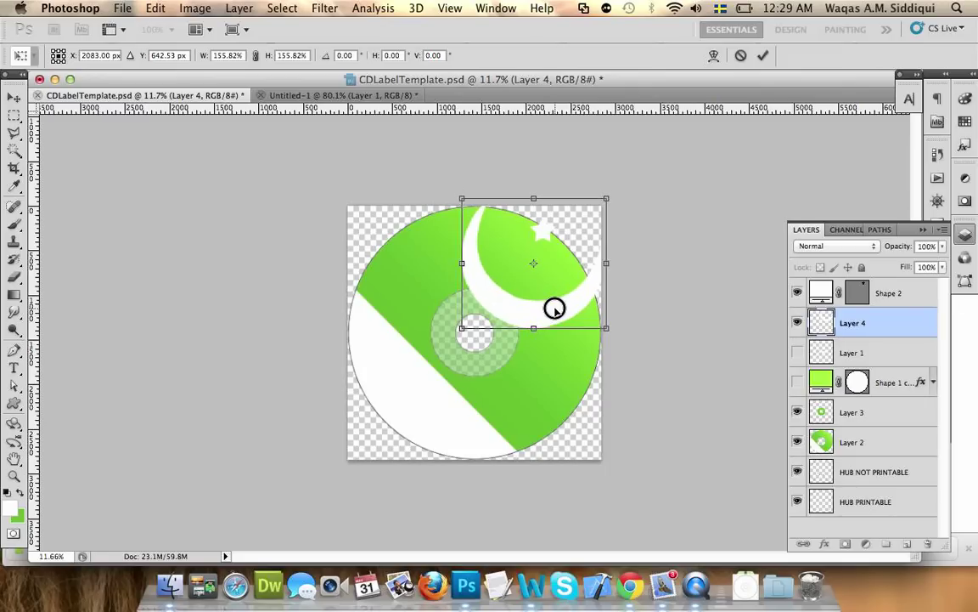
left_click_drag(449, 337, 454, 349)
mouse_move(537, 310)
left_mouse_down()
mouse_move(527, 309)
mouse_move(518, 323)
mouse_move(526, 325)
left_mouse_up()
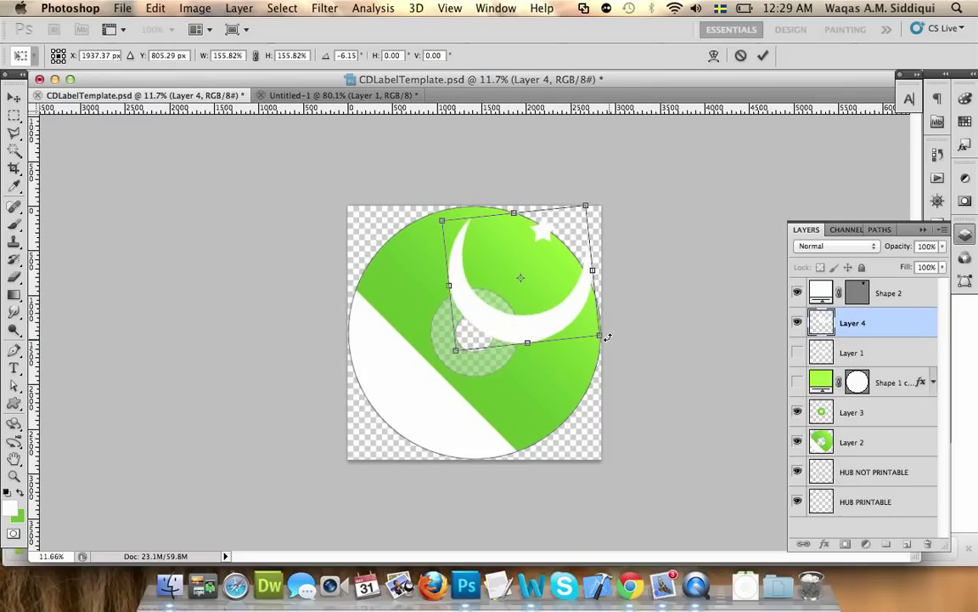
left_click_drag(601, 334, 568, 320)
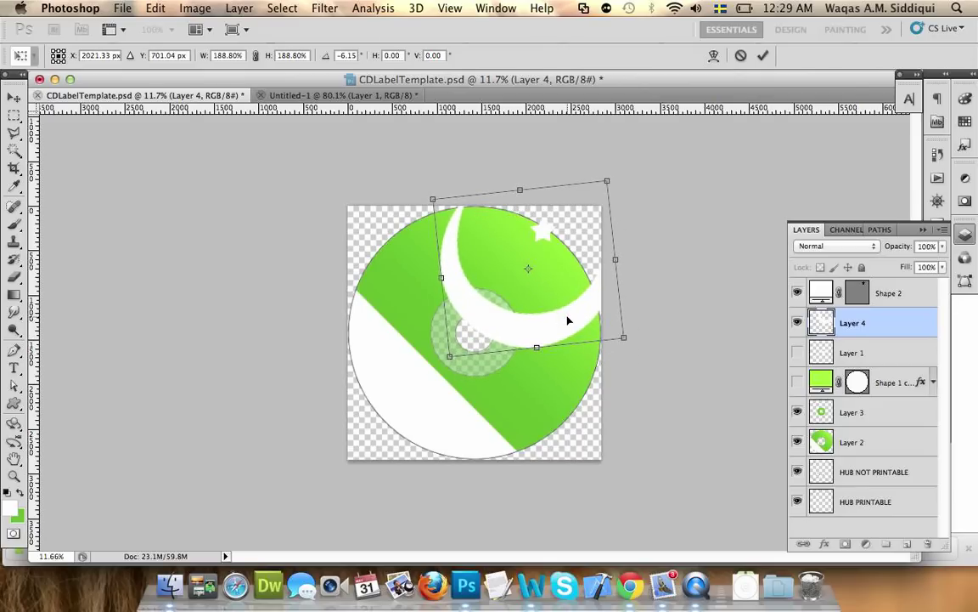
left_click_drag(443, 377, 462, 392)
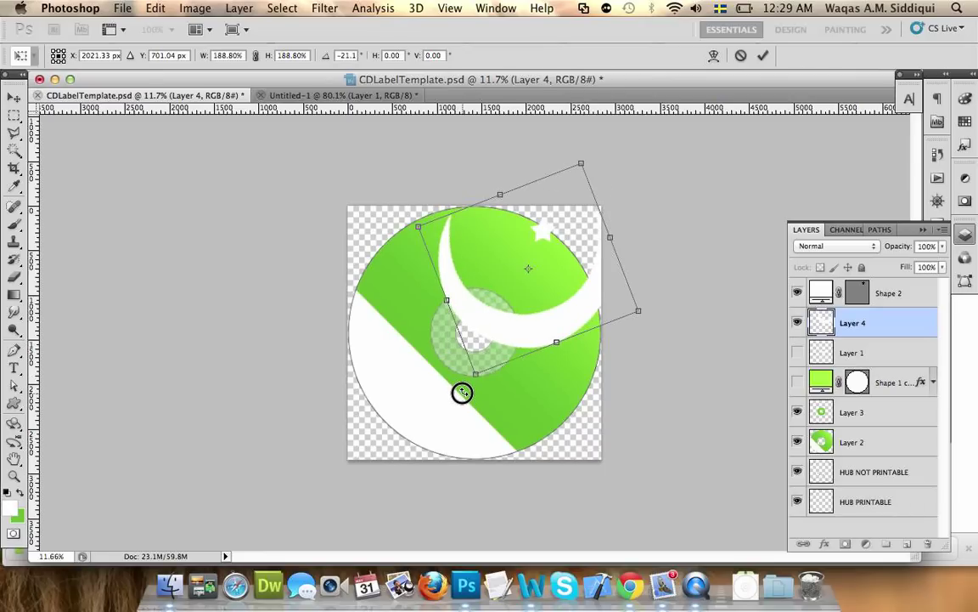
mouse_move(543, 321)
left_mouse_down()
mouse_move(557, 326)
mouse_move(548, 325)
left_mouse_up()
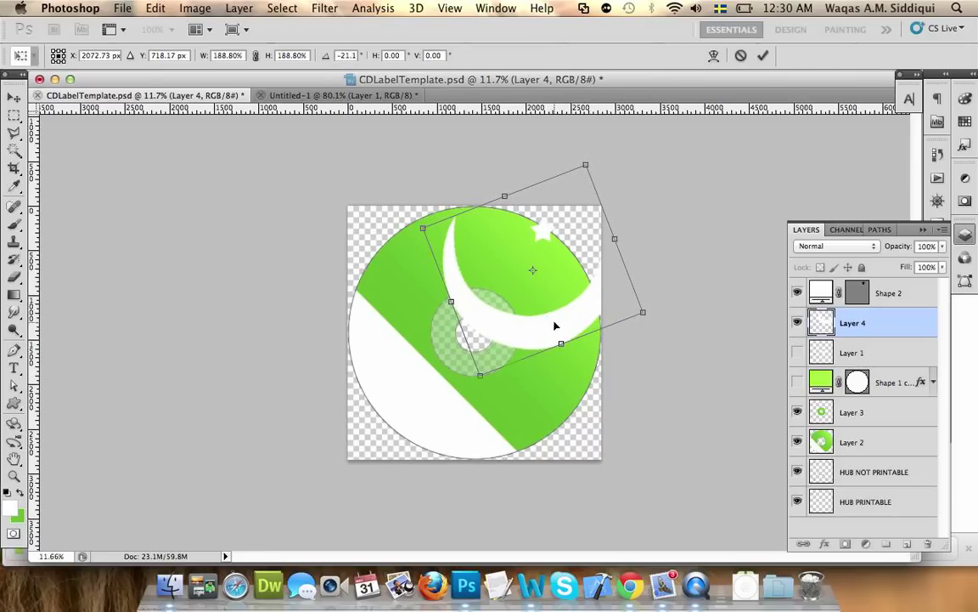
mouse_move(643, 312)
left_mouse_down()
mouse_move(623, 306)
mouse_move(637, 315)
left_mouse_up()
left_click_drag(570, 291, 577, 292)
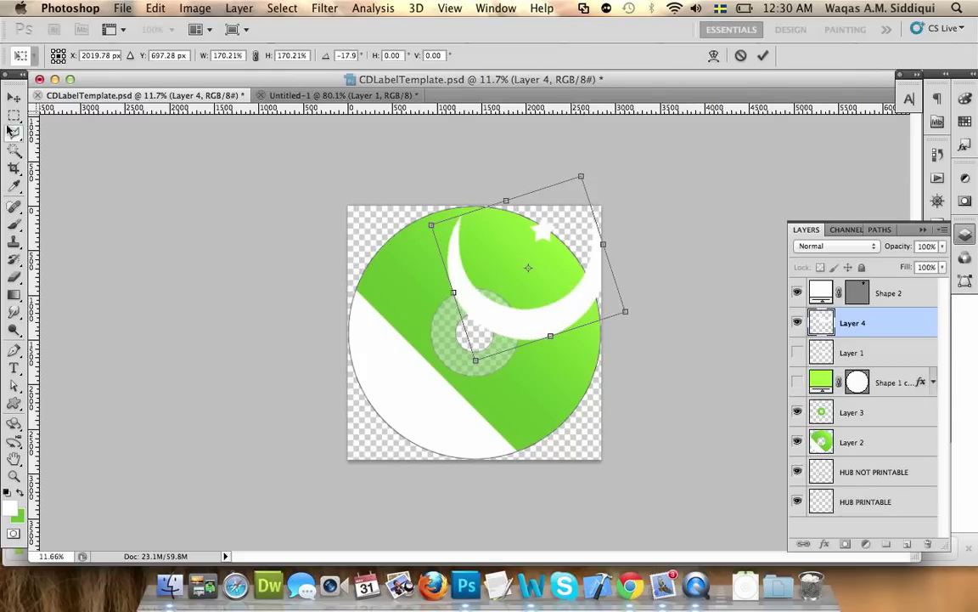
left_click(15, 98)
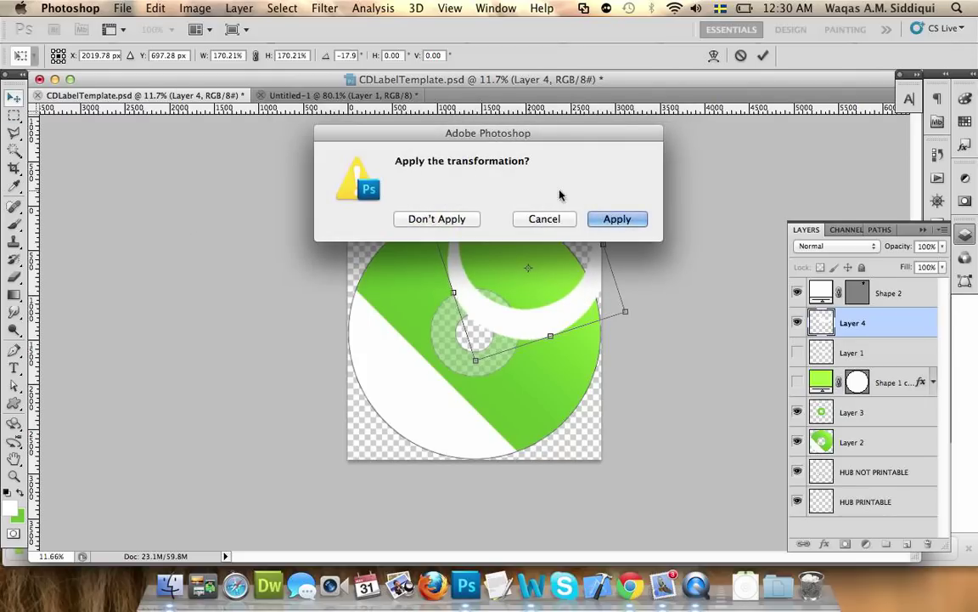
left_click(634, 220)
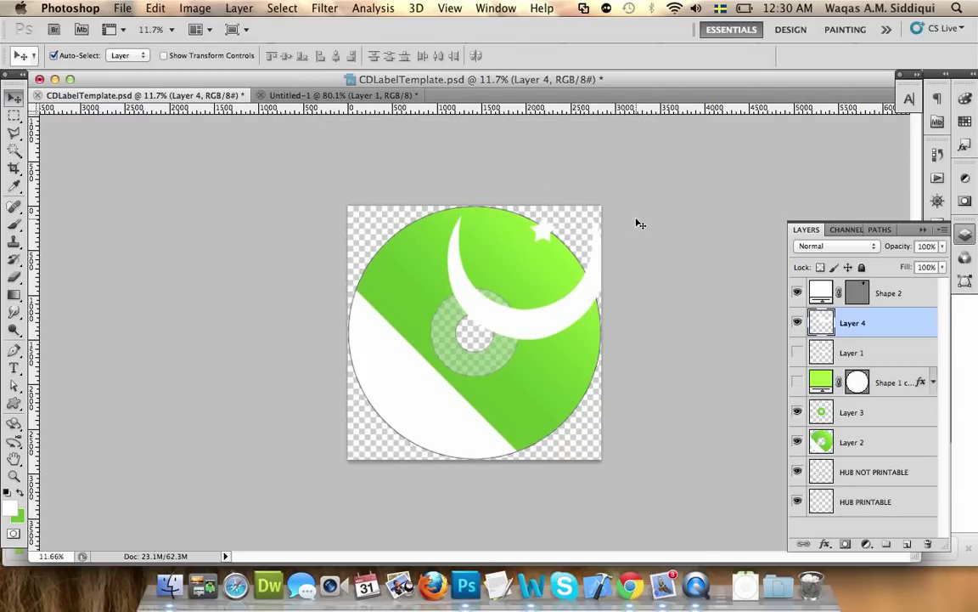
Step: Enlarge the Shape 2 star to about 269% and place it at the disc's upper edge between the crescent's tips
left_click(547, 236)
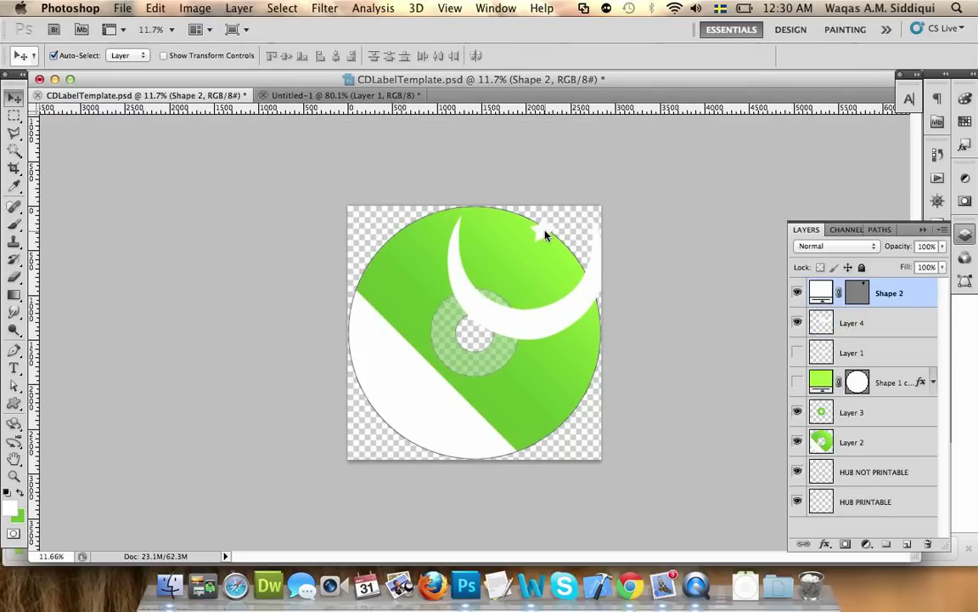
key("super+t")
mouse_move(527, 244)
left_mouse_down()
mouse_move(471, 314)
mouse_move(537, 221)
mouse_move(533, 235)
left_mouse_up()
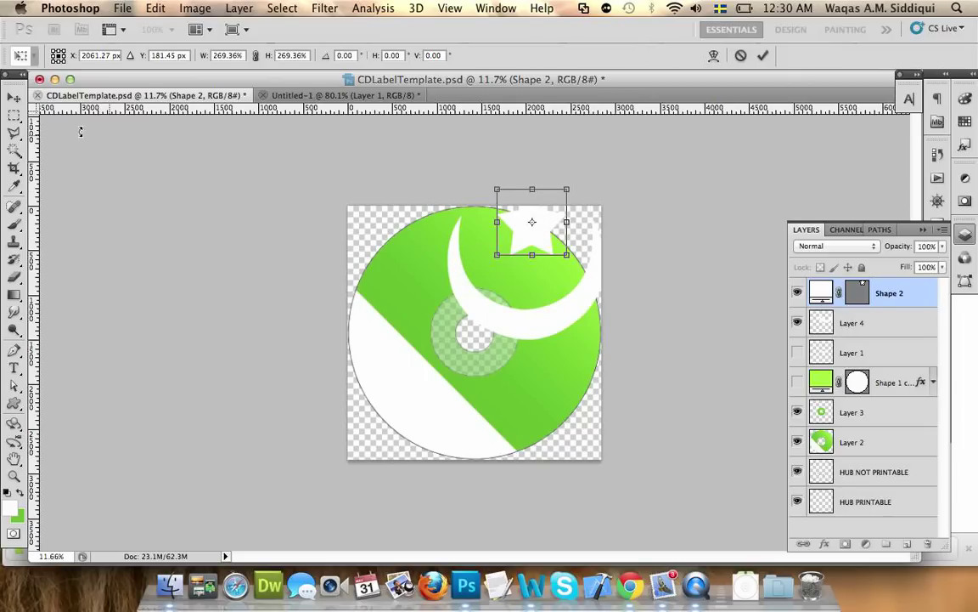
left_click(13, 99)
left_click(619, 219)
Step: Duplicate the crescent layer, Layer 4, within the document and hide the copy
left_click(845, 323)
right_click(845, 323)
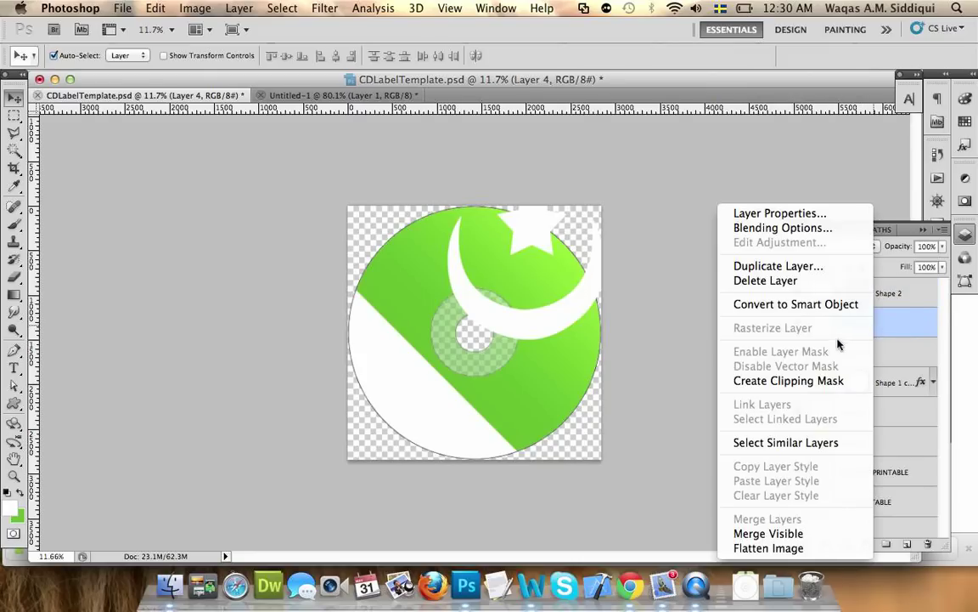
left_click(736, 265)
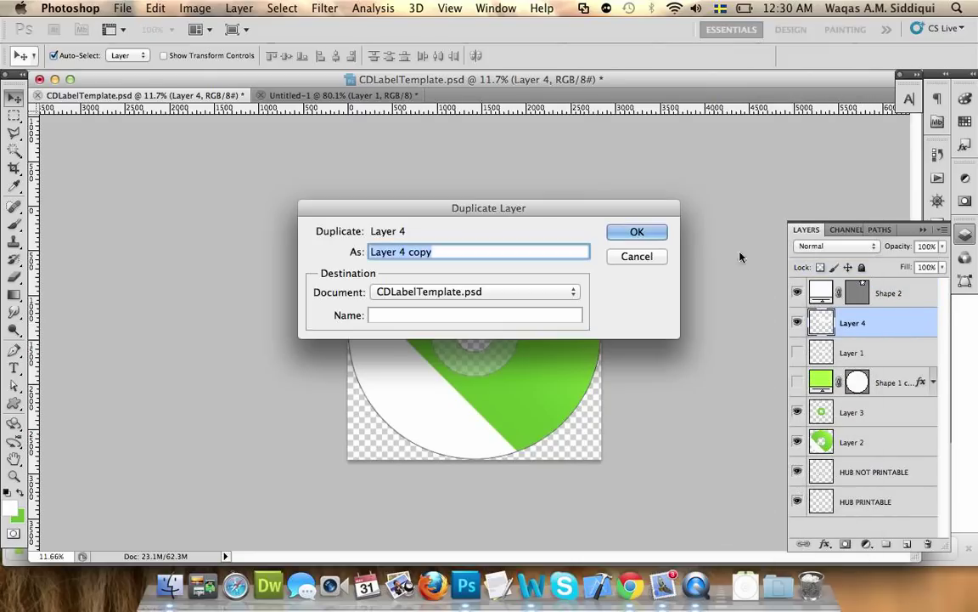
left_click(635, 231)
left_click(797, 324)
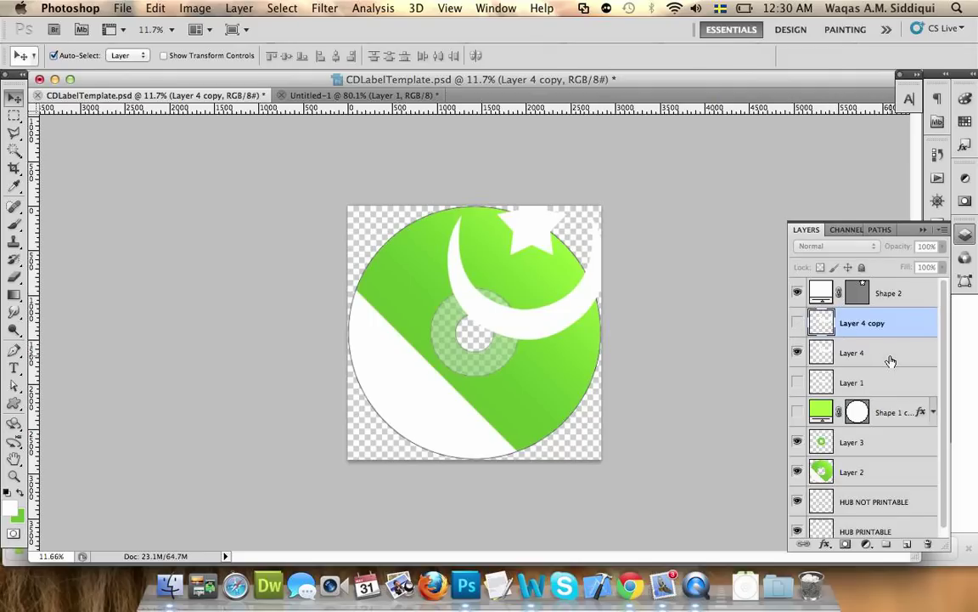
Step: Load the Layer 3 ring as a selection, cut that part out of the Layer 4 crescent, and paste it as a new layer
left_click(824, 442, "super")
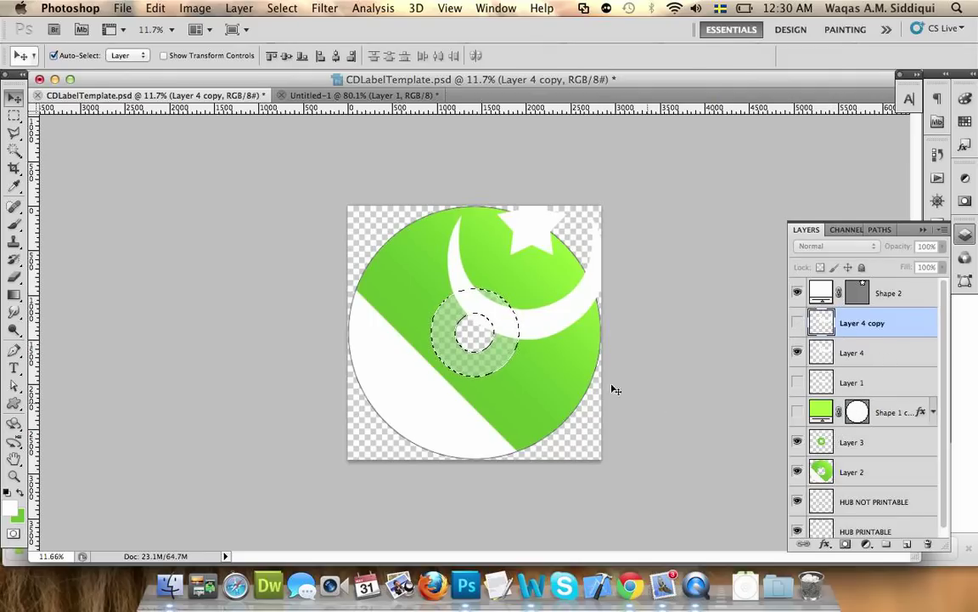
left_click(891, 354)
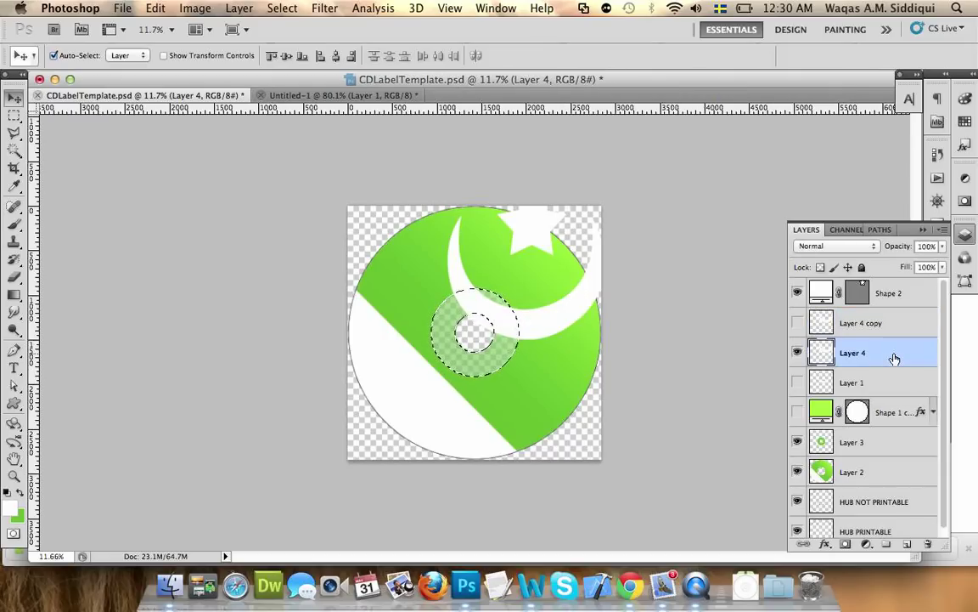
key("super+d")
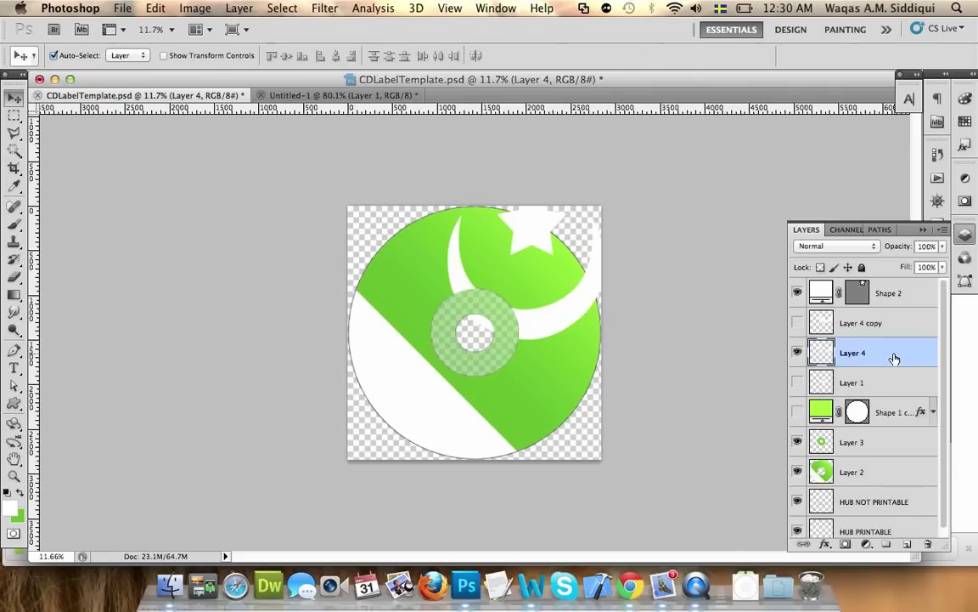
key("super+v")
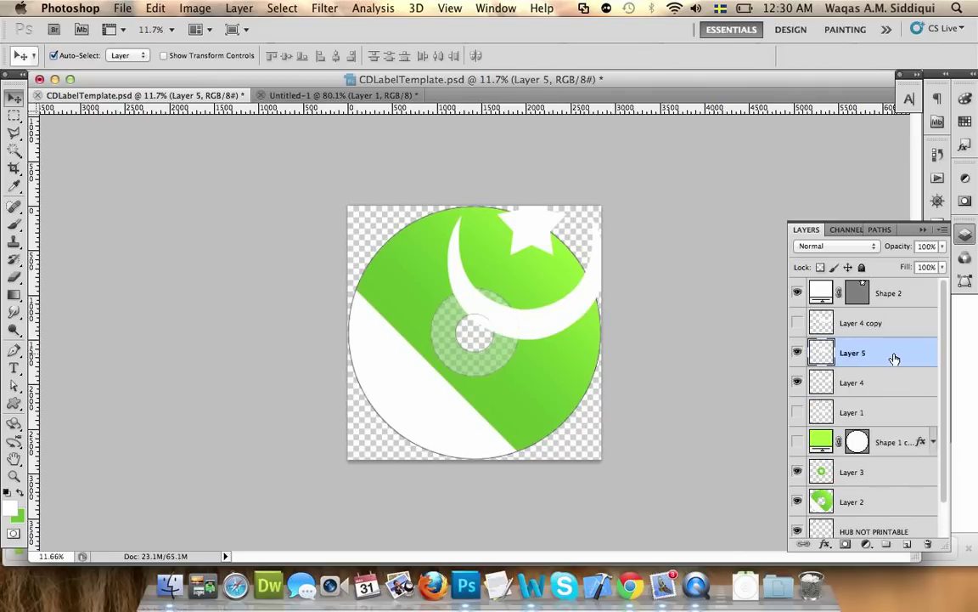
Step: Lower the opacity of the pasted crescent piece over the hub ring to 54%
left_click_drag(894, 358, 923, 267)
left_click(942, 245)
left_click(908, 266)
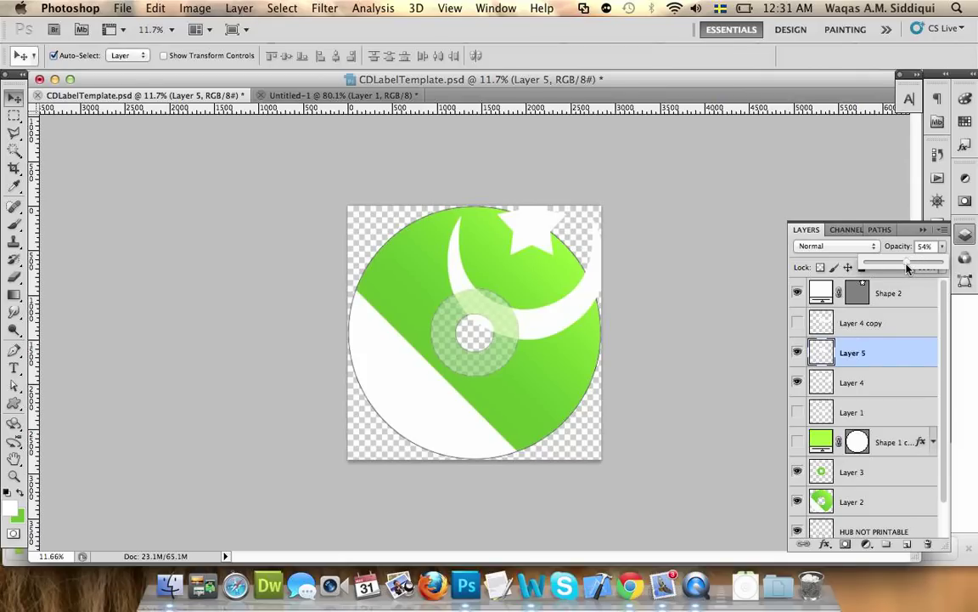
Step: Try to erase the parts of Layer 5 outside the HUB PRINTABLE area using its inverted selection, undo it, and deselect
scroll(888, 399, "down", 2)
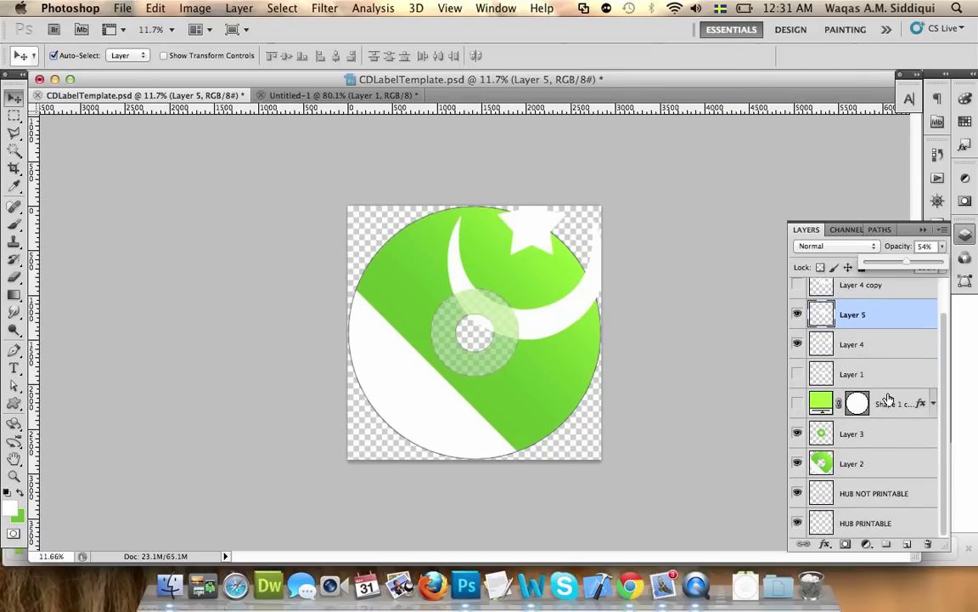
left_click(817, 525, "super")
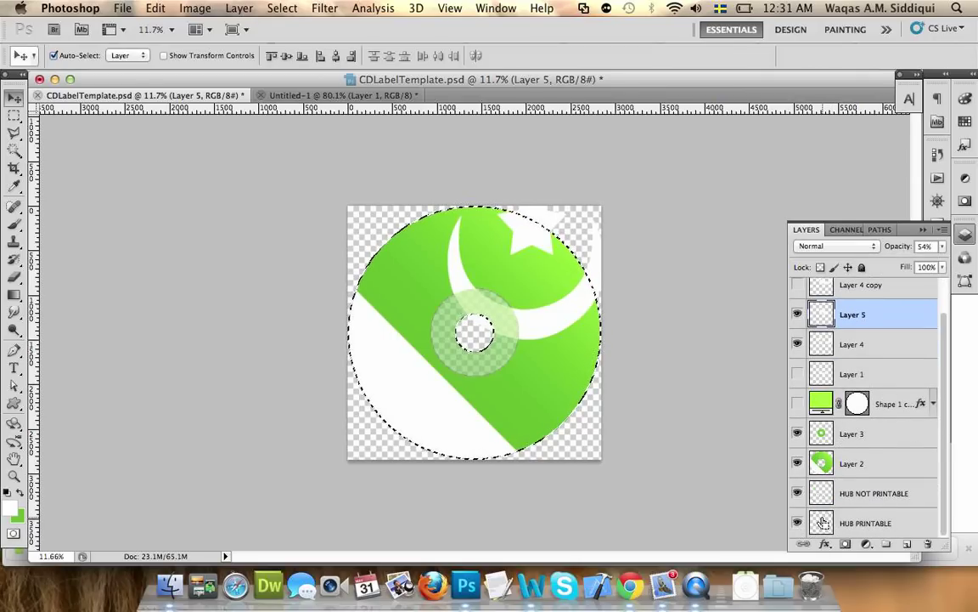
key("super+shift+i")
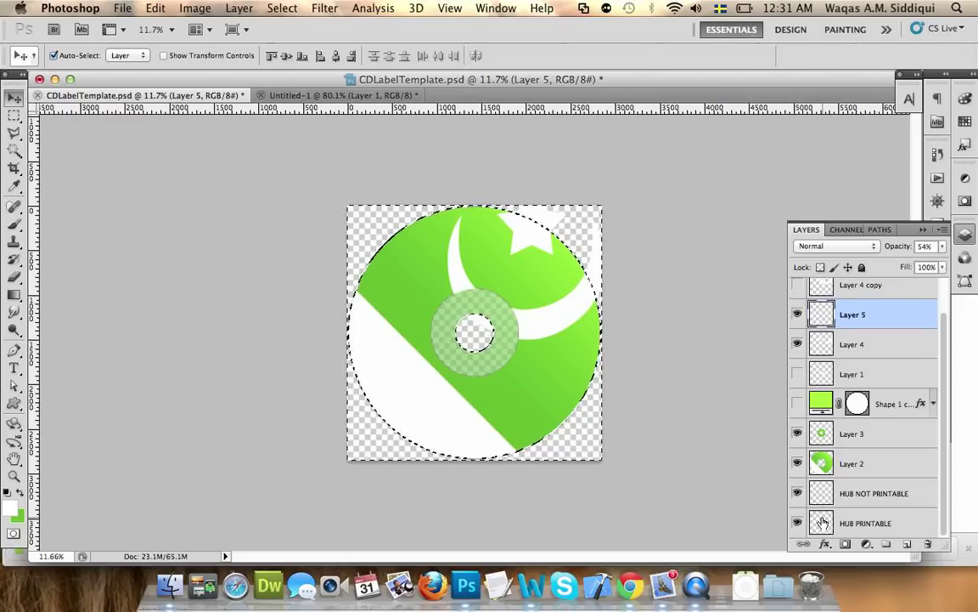
key("Delete")
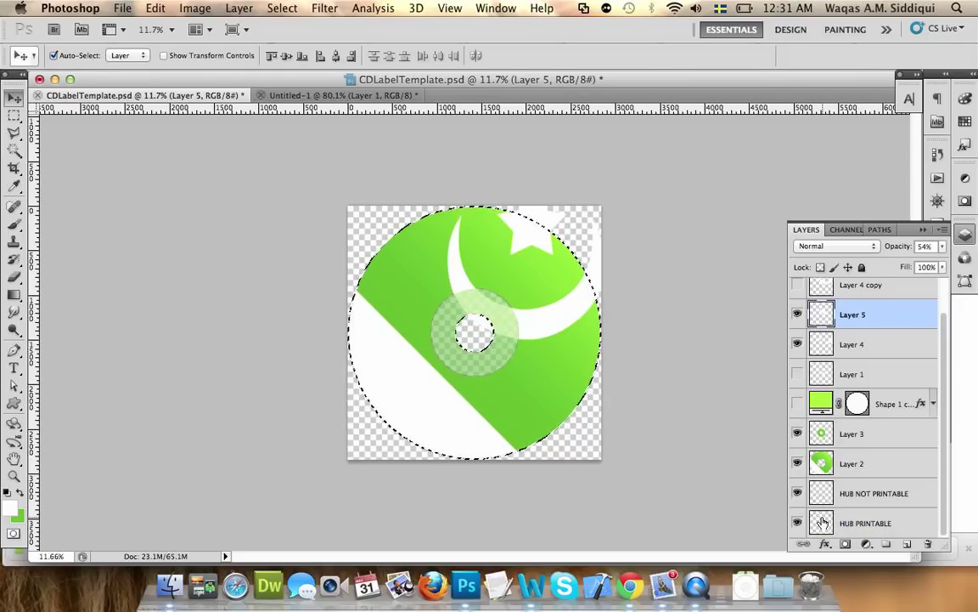
key("super+d")
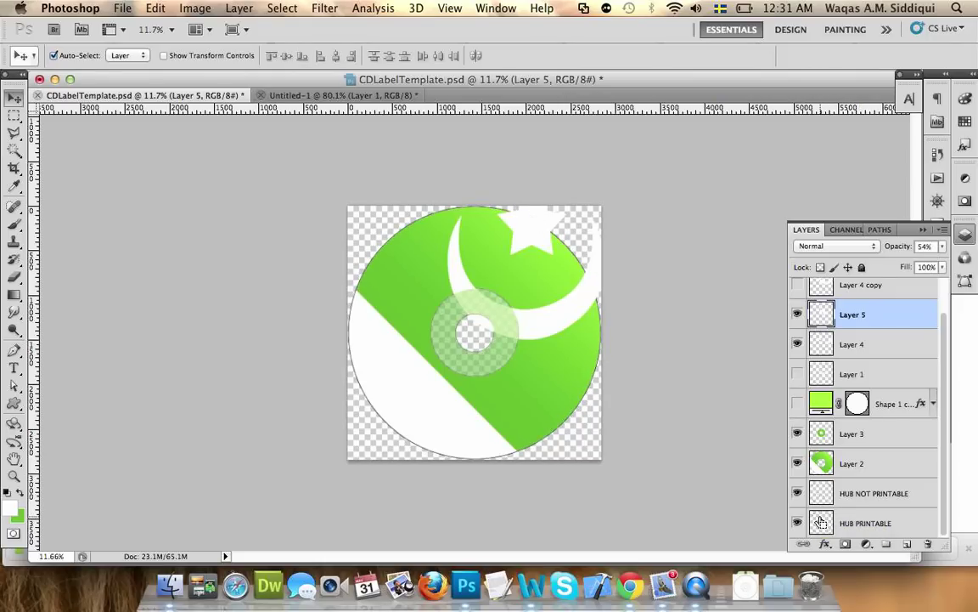
Step: Try isolating the crescent leftover in the hub hole with an inverted HUB PRINTABLE selection on Layer 5, and deselect
left_click(821, 522, "super")
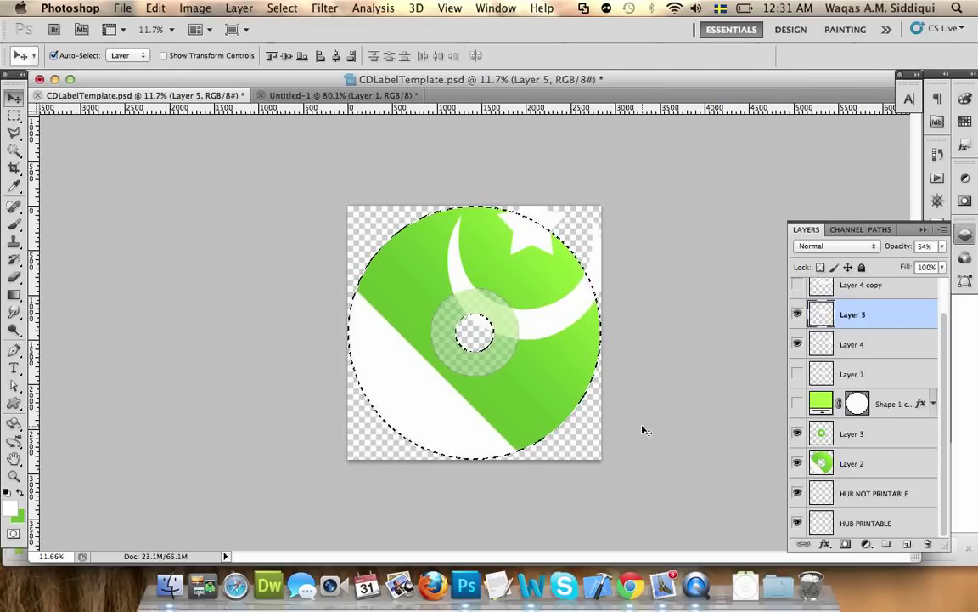
left_click(797, 315)
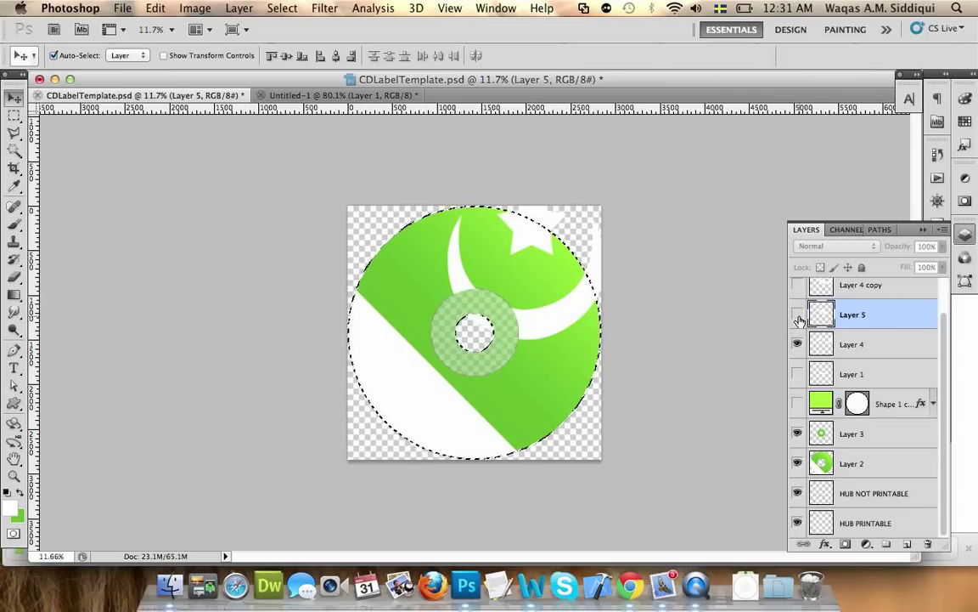
left_click(798, 316)
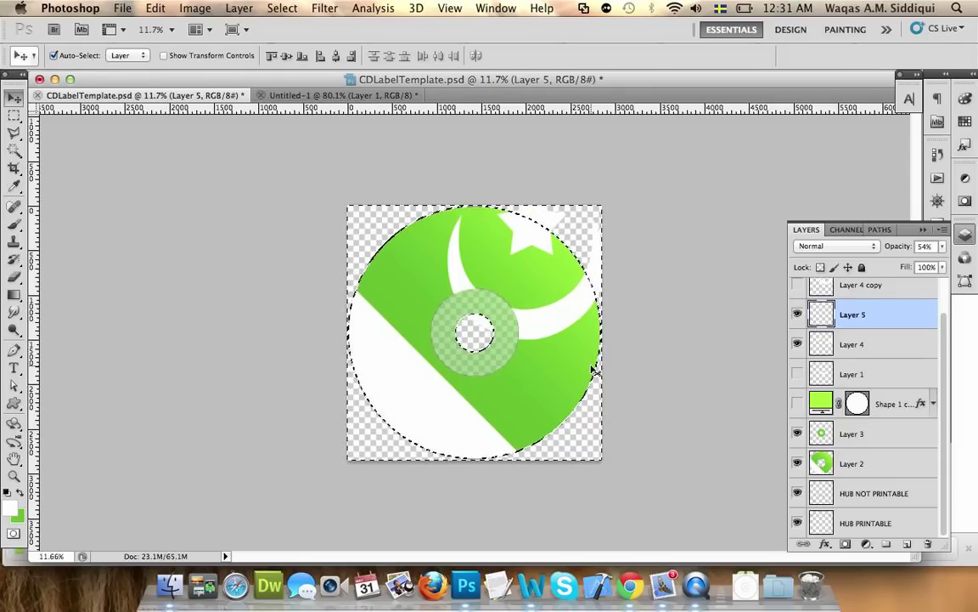
key("z")
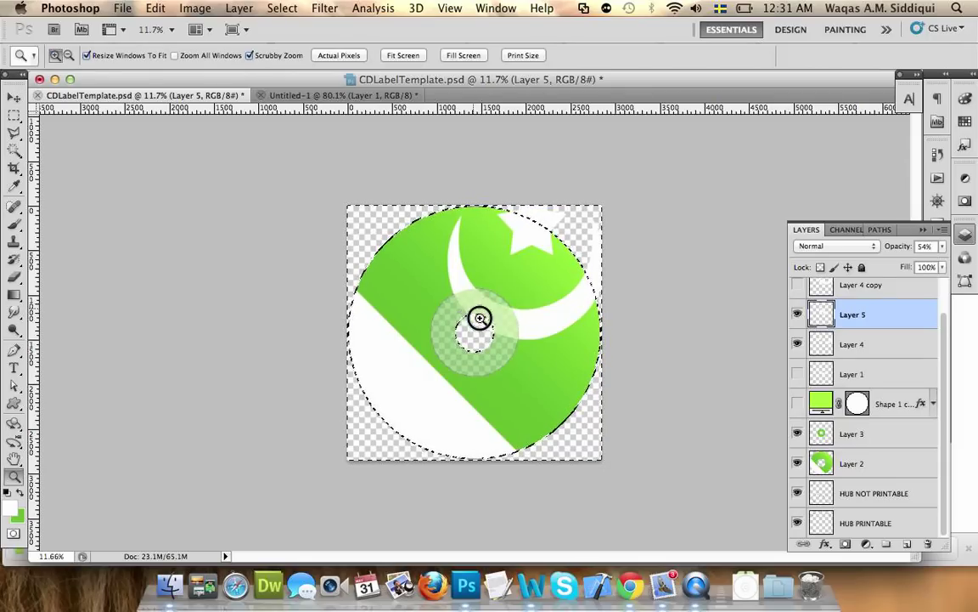
left_click_drag(480, 319, 577, 429)
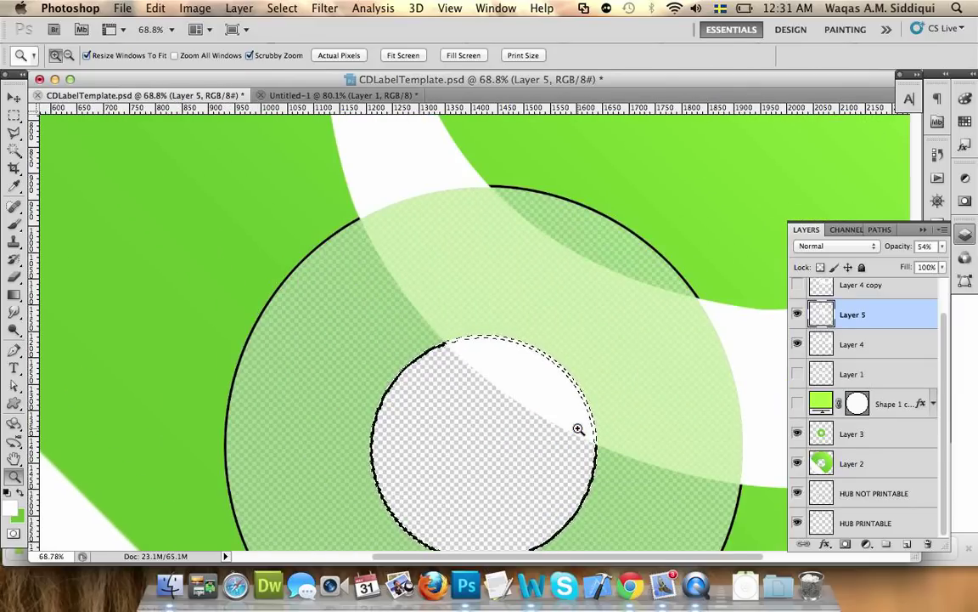
left_click(14, 152)
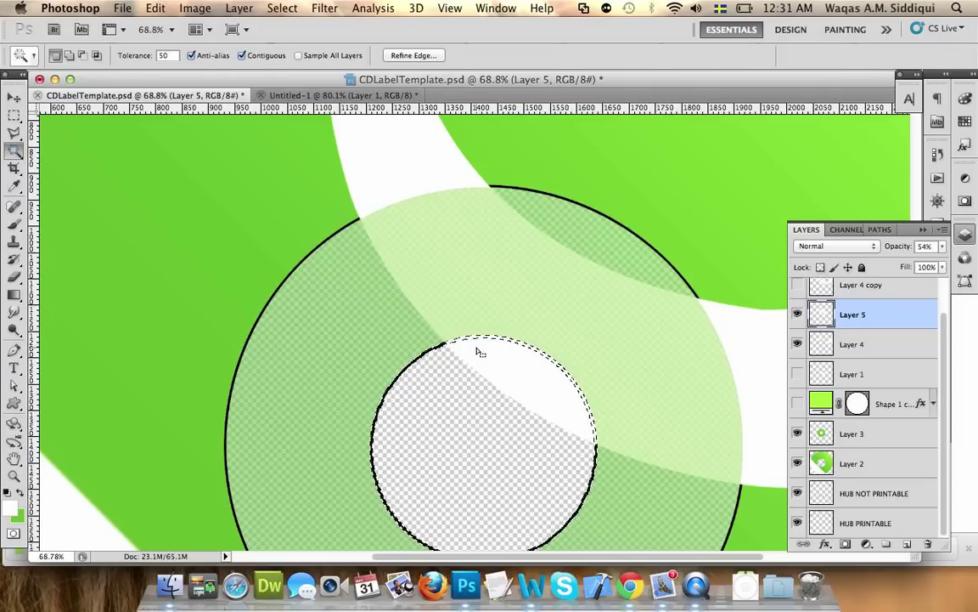
key("super+d")
Step: Try to delete the crescent piece over the hub ring on Layer 5 using the Magic Wand, undo it, and deselect
left_click(501, 379)
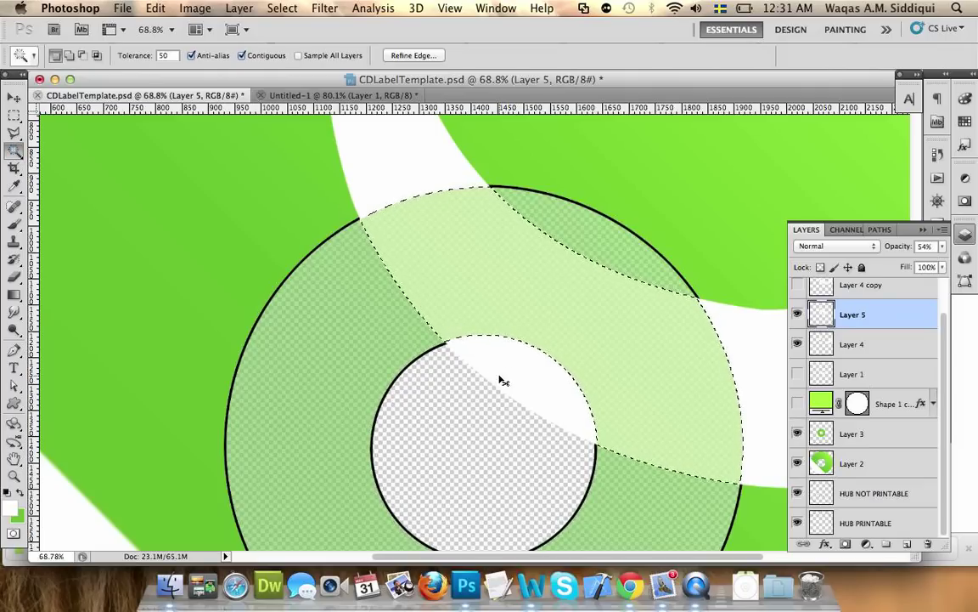
key("Delete")
key("super+z")
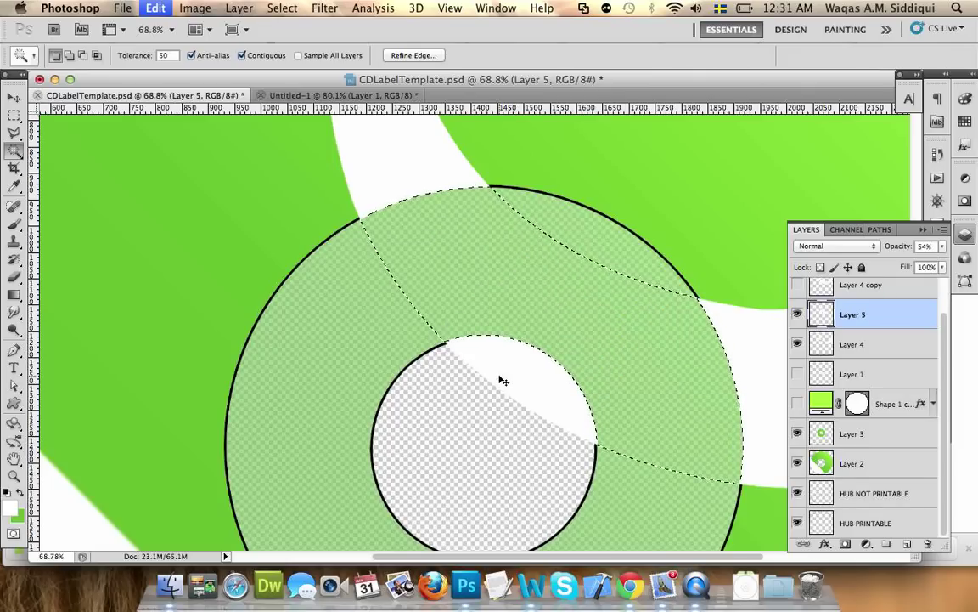
key("super+shift+i")
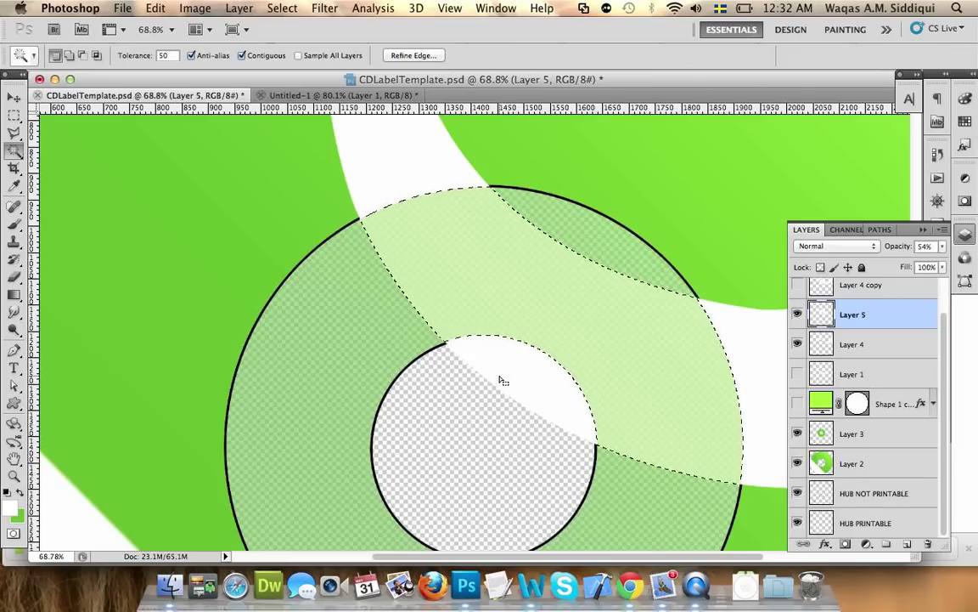
key("super+d")
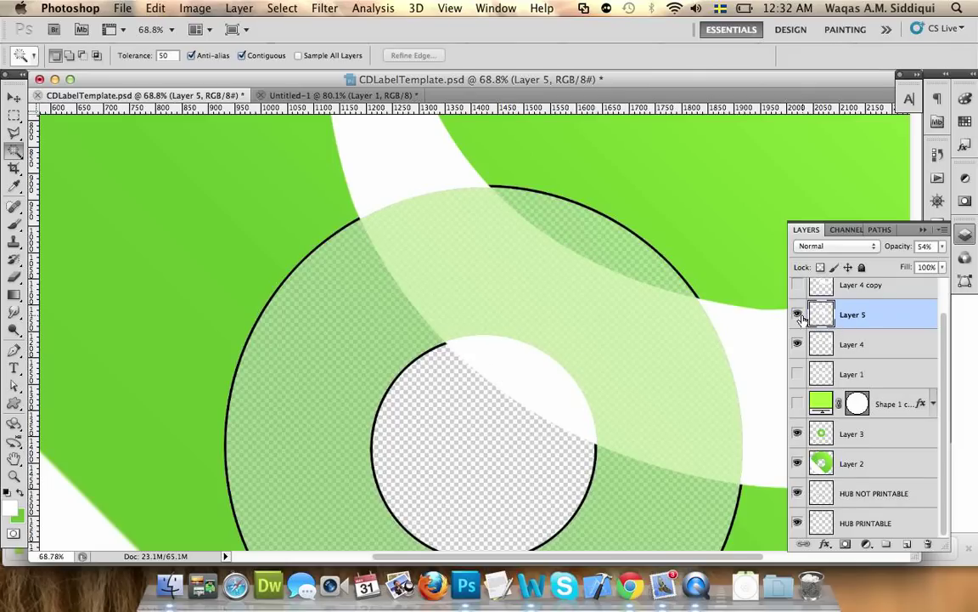
Step: Check Layers 5 and 4 by toggling their visibility, and delete the part of the Layer 4 crescent inside the disc's centre hole
left_click(799, 316)
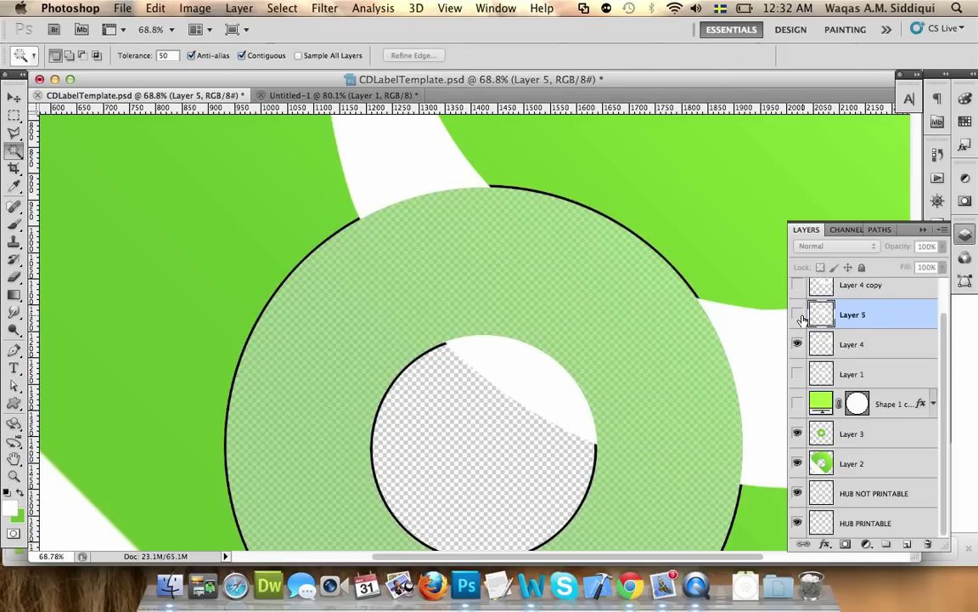
left_click(798, 344)
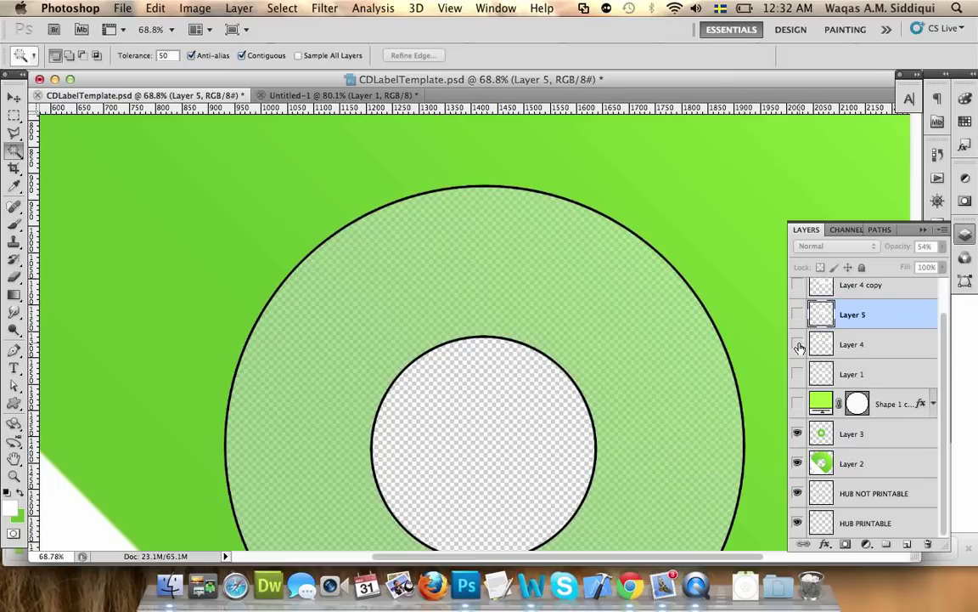
left_click(798, 344)
left_click(798, 316)
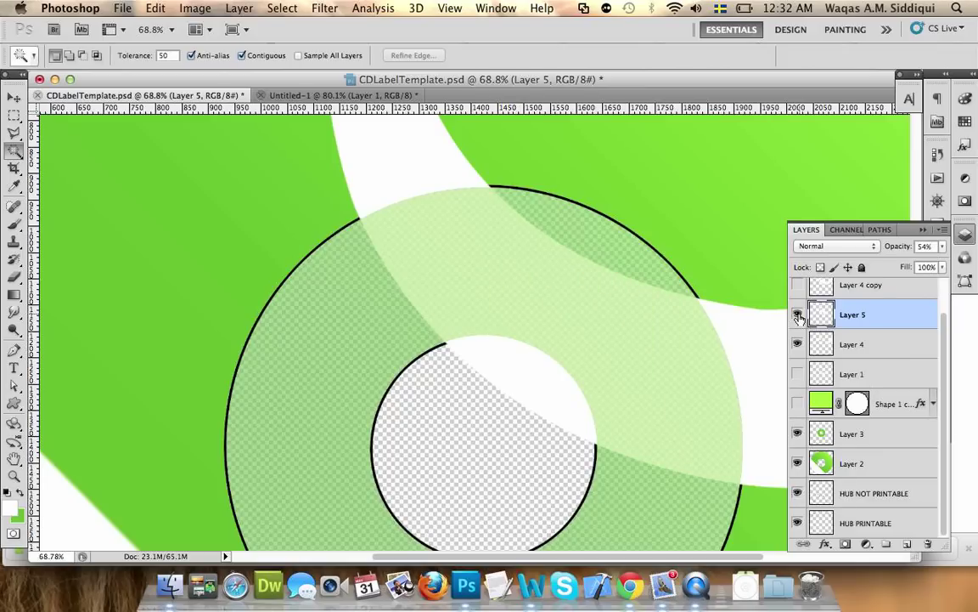
left_click(878, 343)
left_click(542, 374)
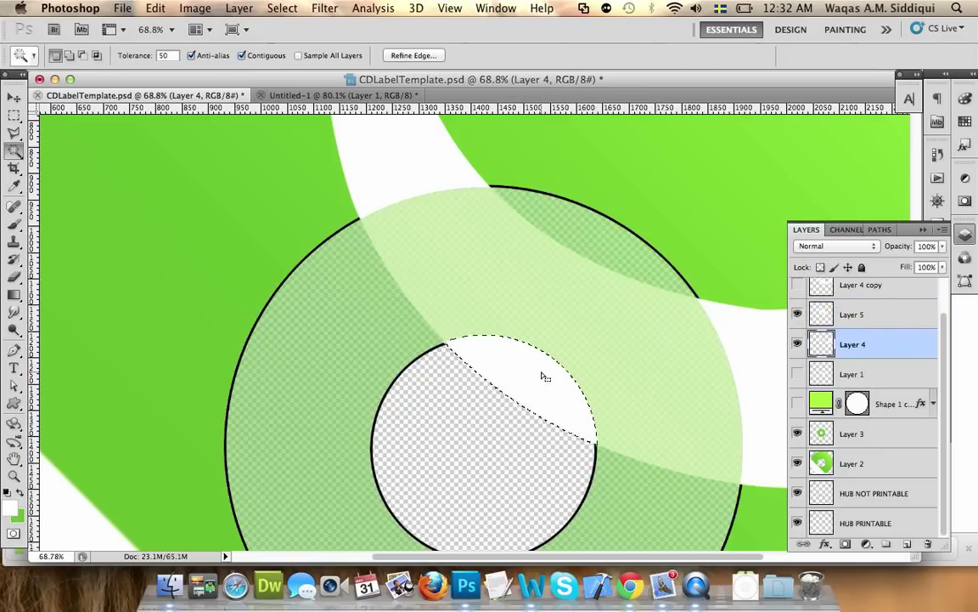
key("super+d")
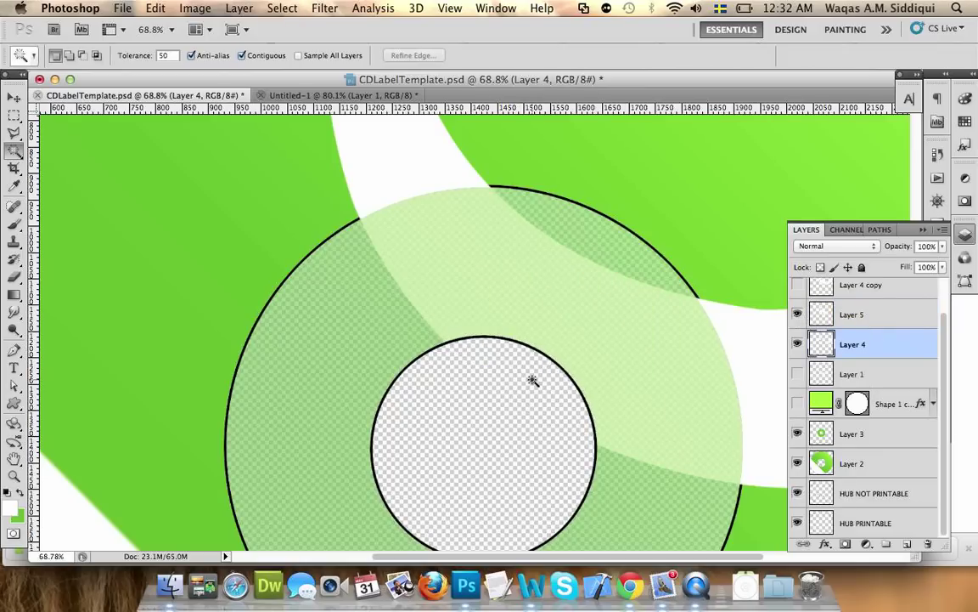
Step: Duplicate the star layer, Shape 2, within the document and hide the copy
key("z")
left_click_drag(533, 379, 376, 265)
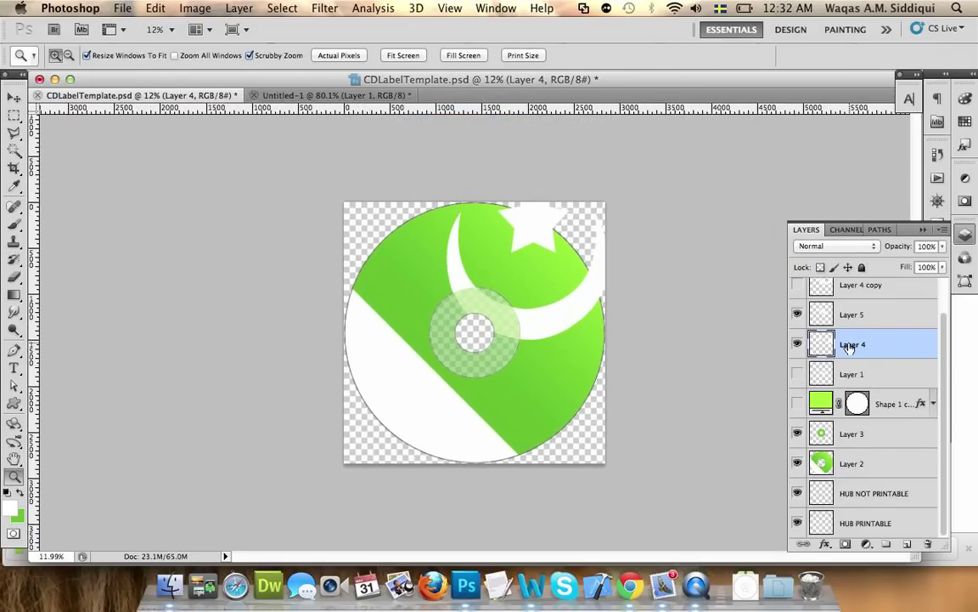
scroll(856, 340, "up", 1)
left_click(913, 301)
right_click(913, 299)
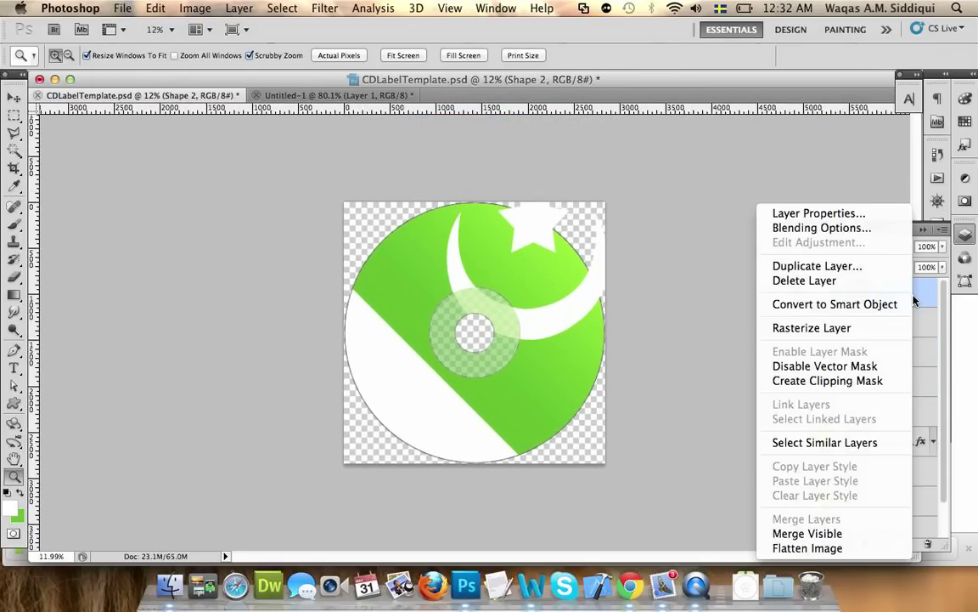
left_click(881, 271)
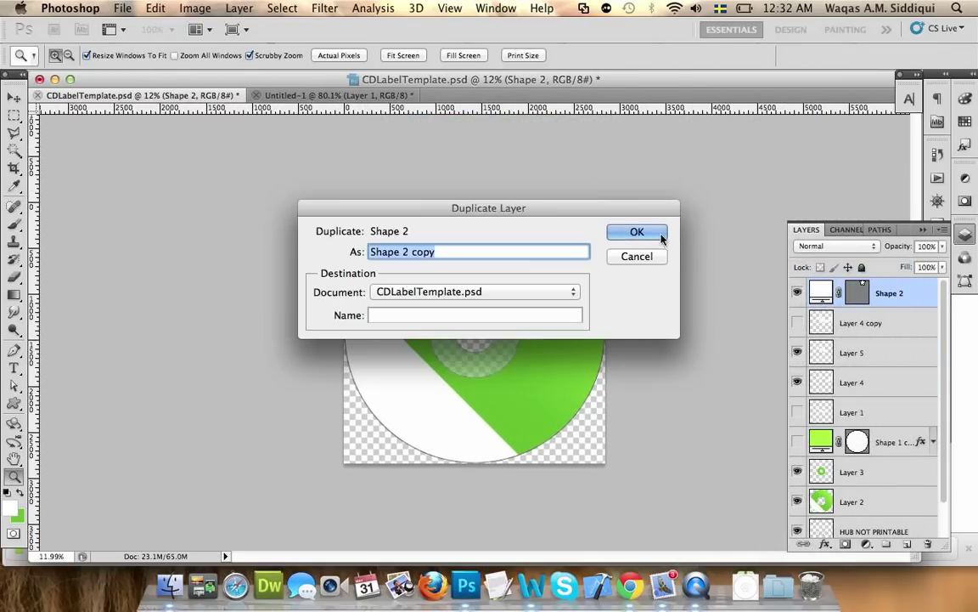
left_click(635, 229)
left_click(797, 292)
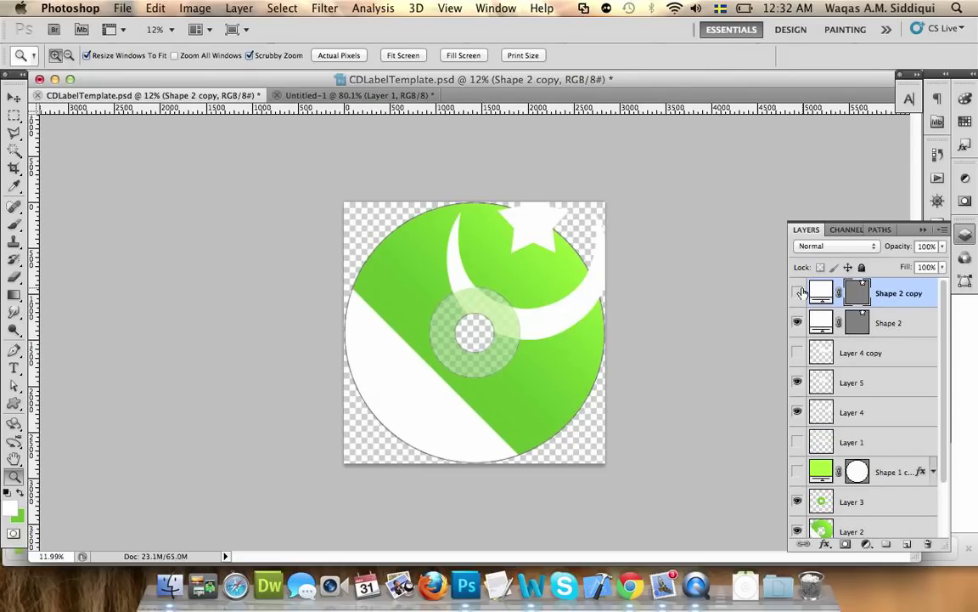
Step: Add a new empty layer directly below Shape 2 and merge the star shape into it
left_click(883, 352)
left_click(910, 544)
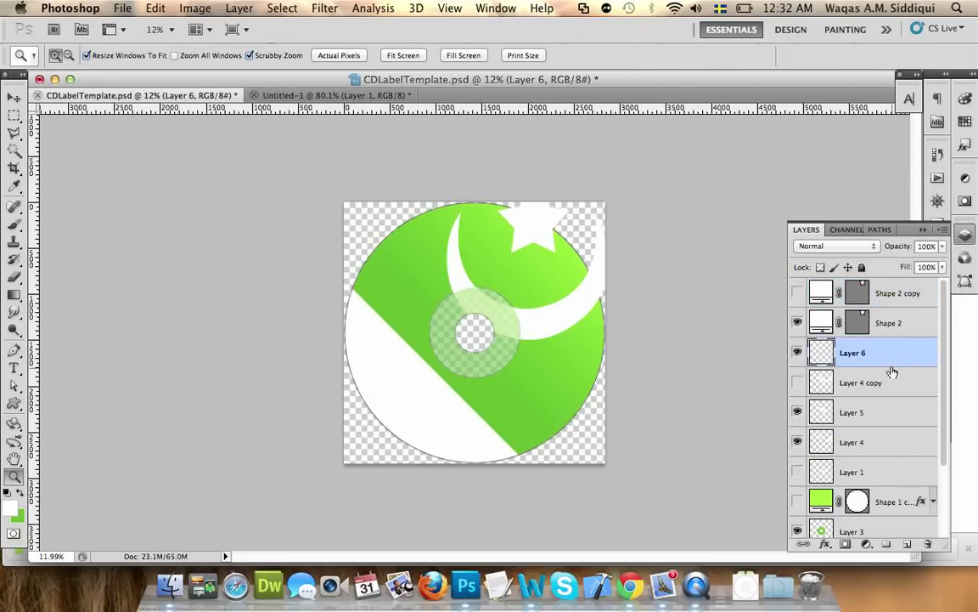
left_click(908, 331)
key("Delete")
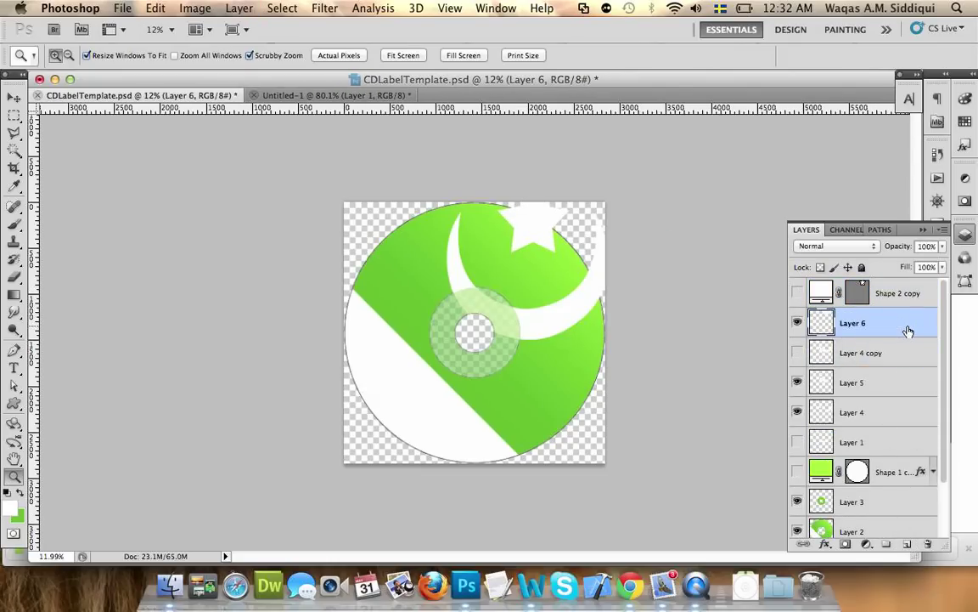
Step: Trim the star on Layer 6 to the HUB PRINTABLE outline by deleting the part beyond the disc's edge, and deselect
scroll(844, 496, "down", 3)
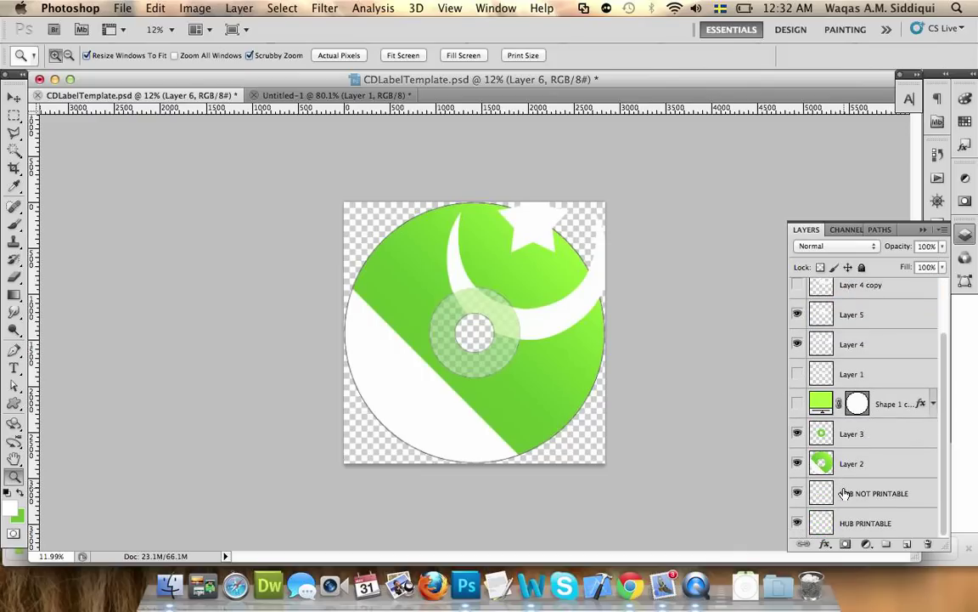
left_click(820, 524, "super")
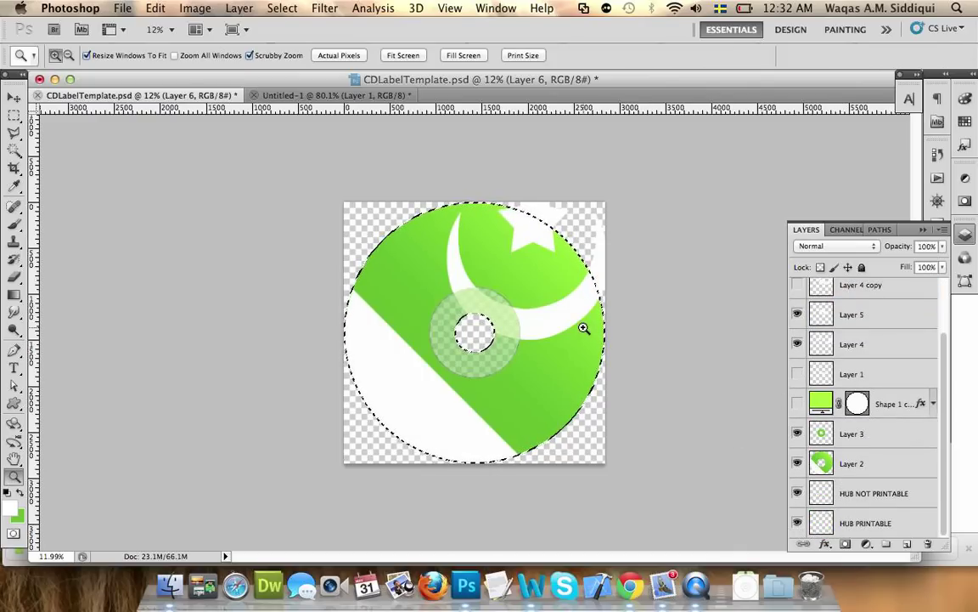
key("super+d")
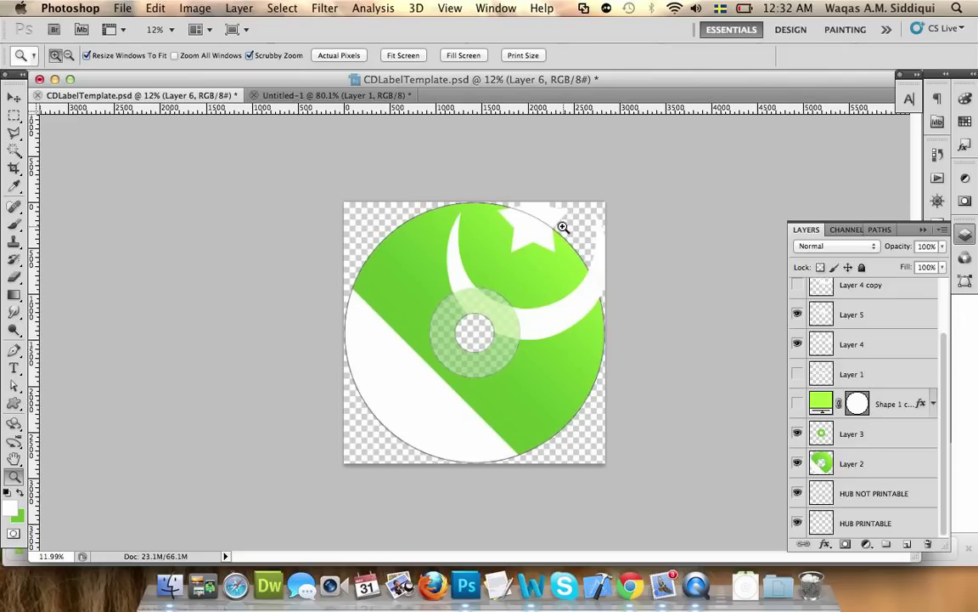
left_click(14, 150)
left_click(537, 213)
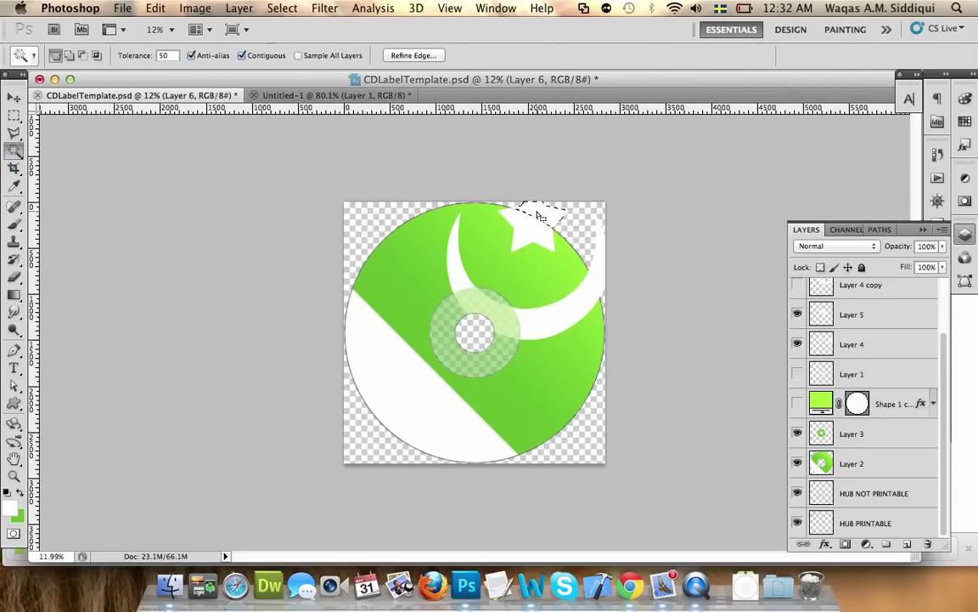
key("z")
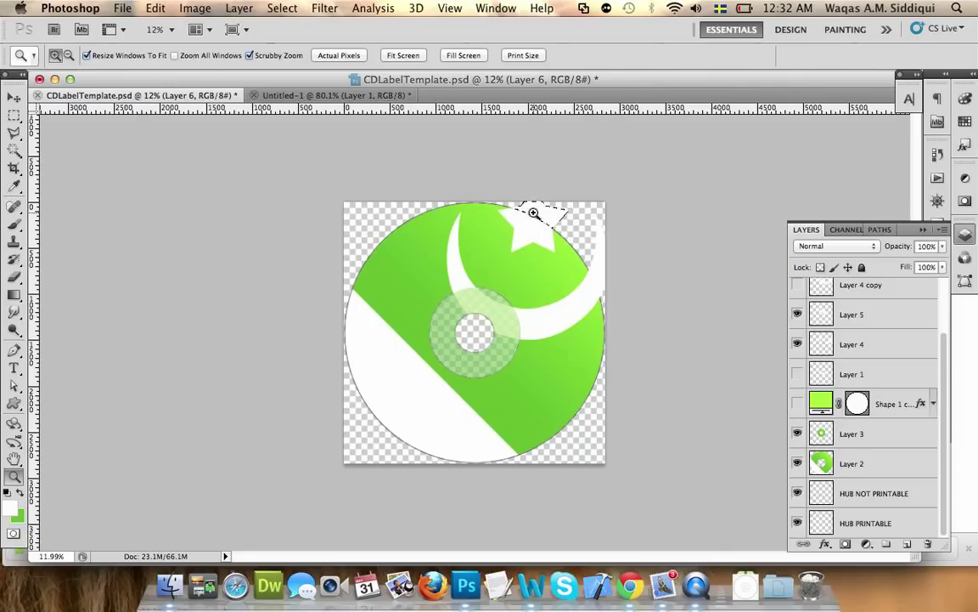
left_click_drag(561, 258, 605, 310)
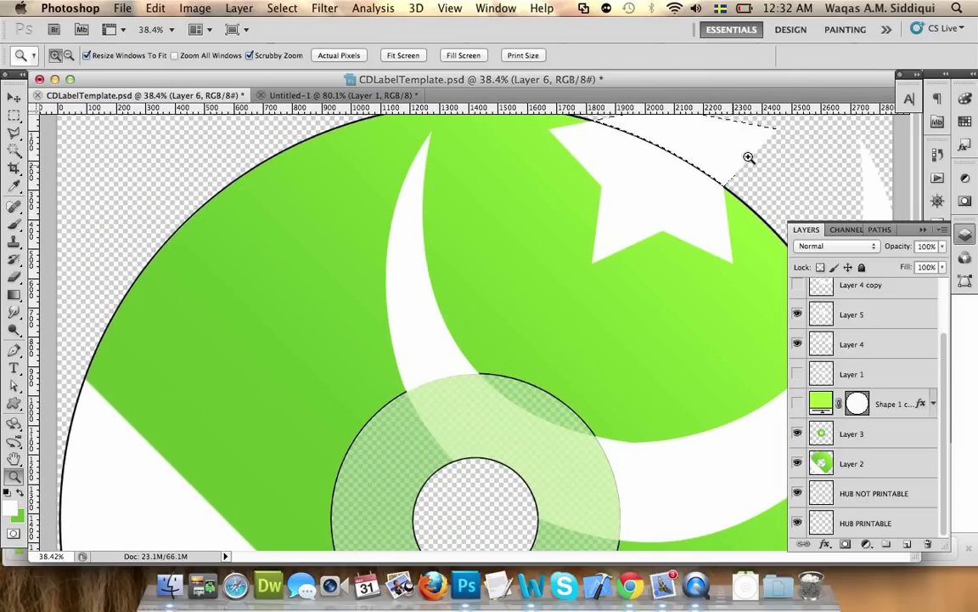
scroll(752, 156, "up", 1)
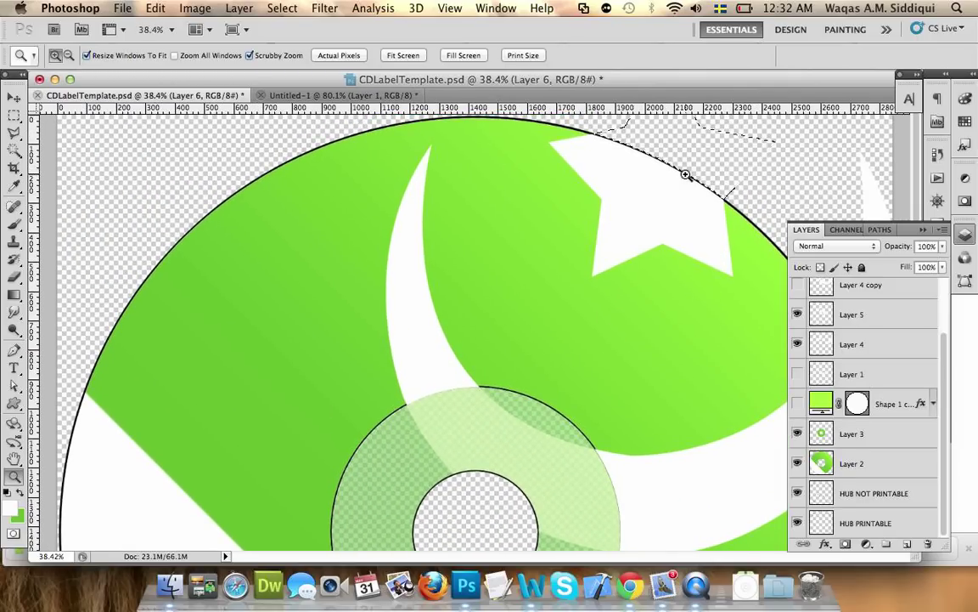
key("super+d")
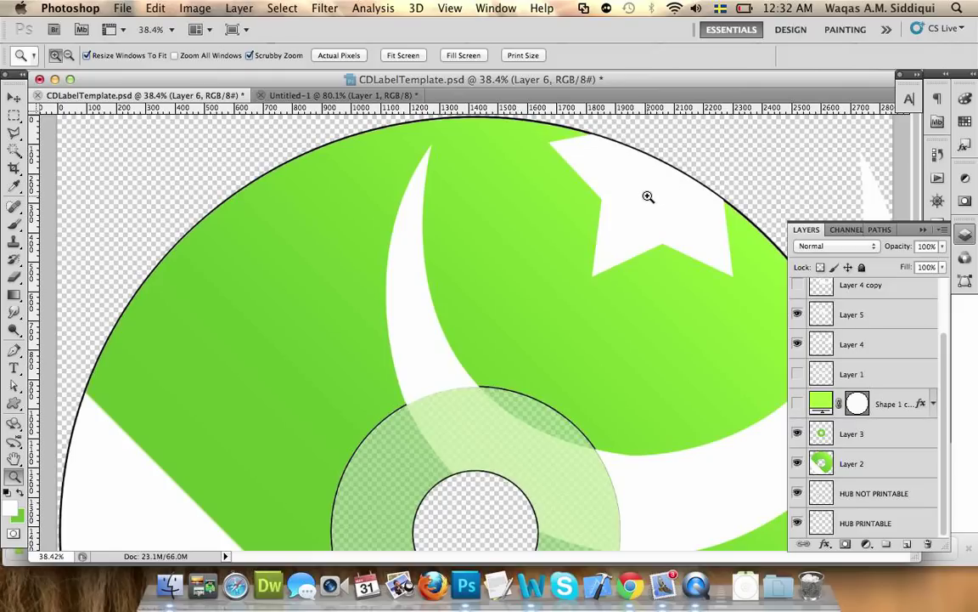
Step: Trim the crescent on Layer 4 to the HUB PRINTABLE outline by deleting its tip beyond the disc's edge, and deselect
left_click_drag(601, 251, 516, 233)
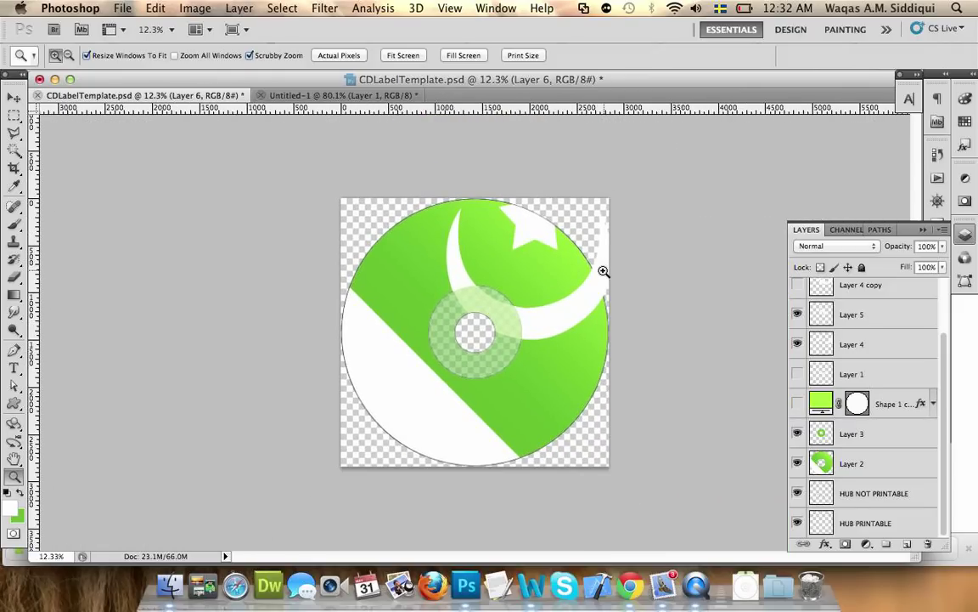
key("v")
left_click(593, 306)
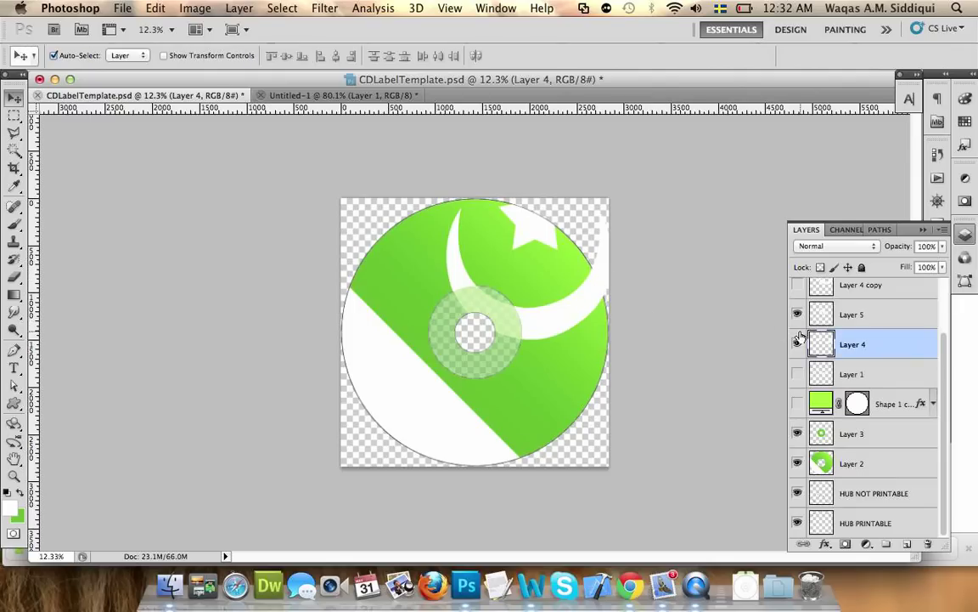
left_click(826, 520, "super")
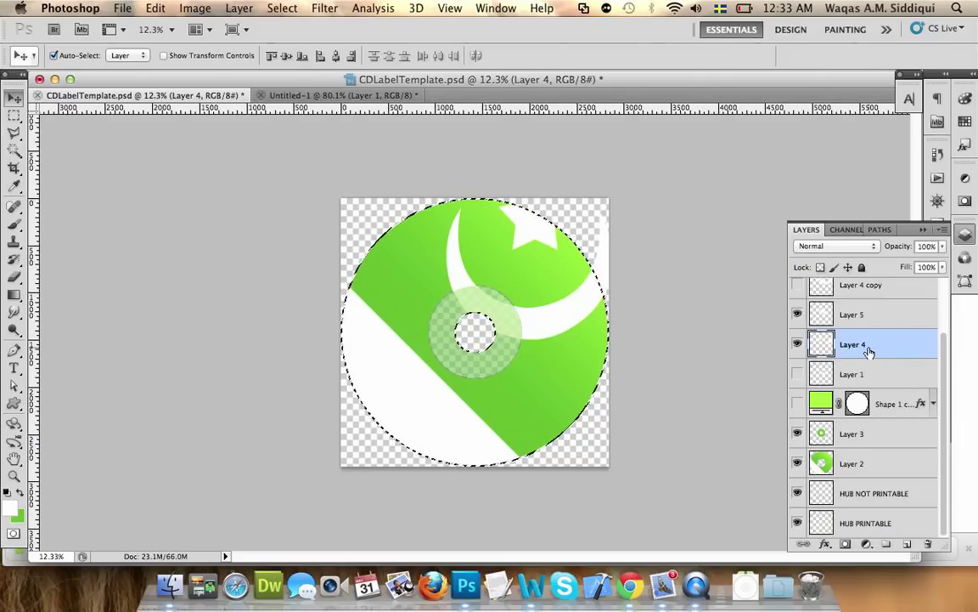
left_click(13, 153)
key("super+d")
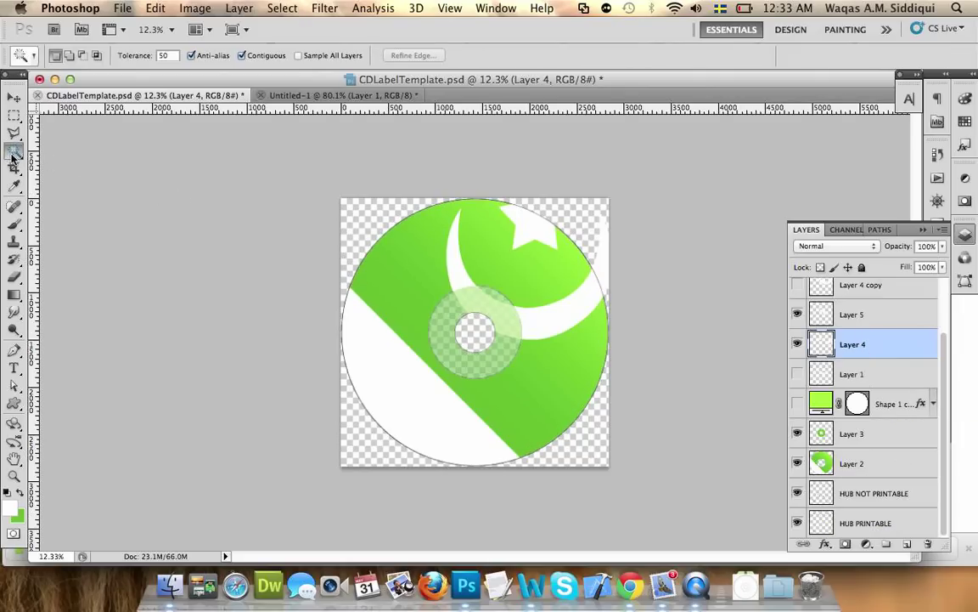
left_click(603, 265)
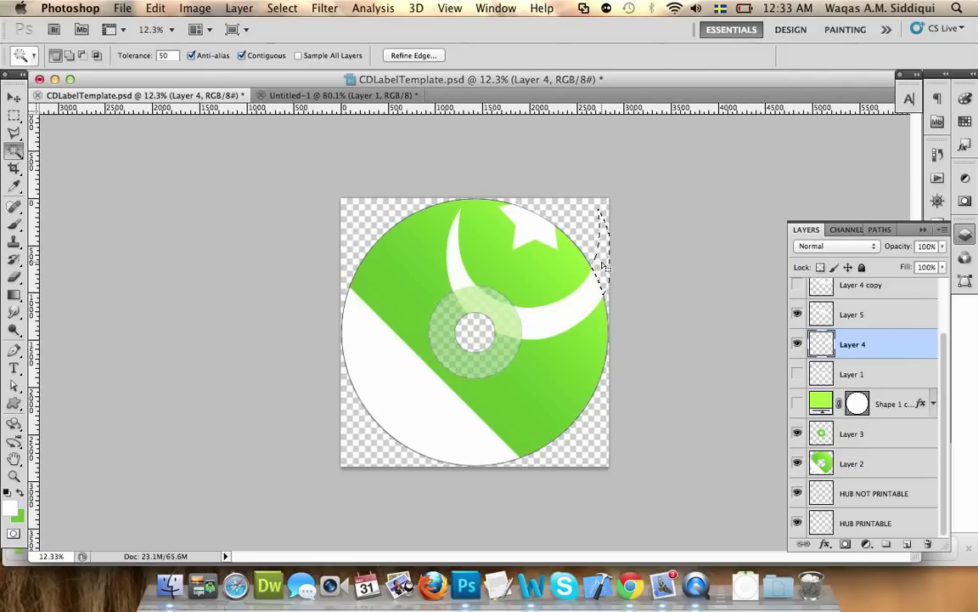
key("super+d")
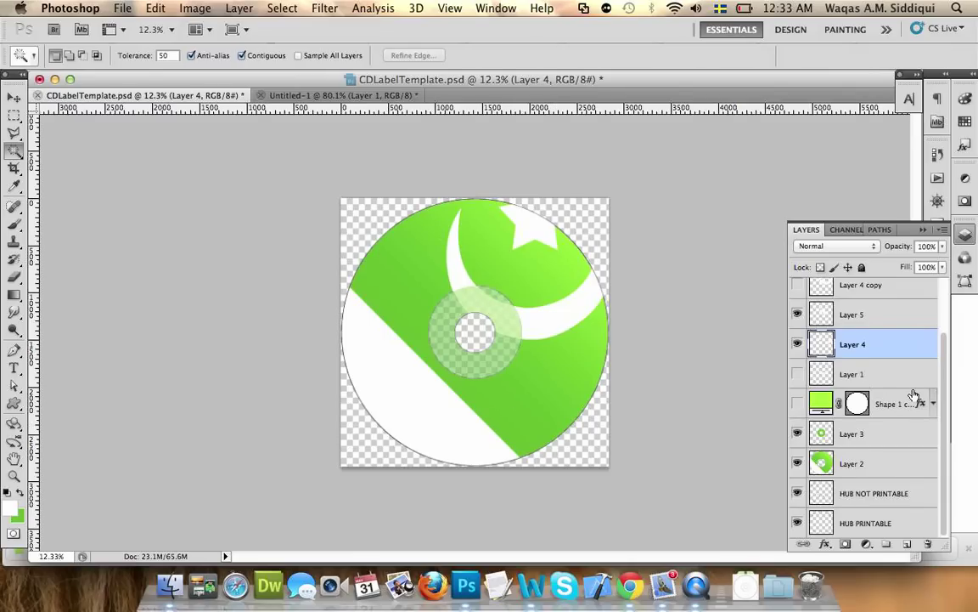
Step: Try to rotate all artwork layers from Shape 2 copy down to Layer 2 by 45 degrees and realign them with the disc outline
scroll(858, 374, "up", 2)
left_click(893, 297)
scroll(875, 483, "down", 3)
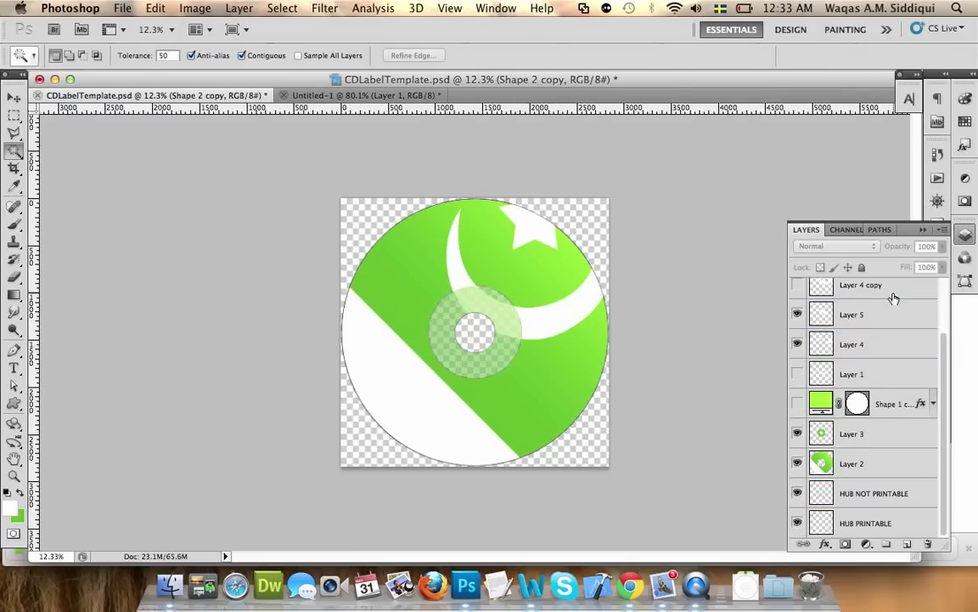
left_click(876, 468, "shift")
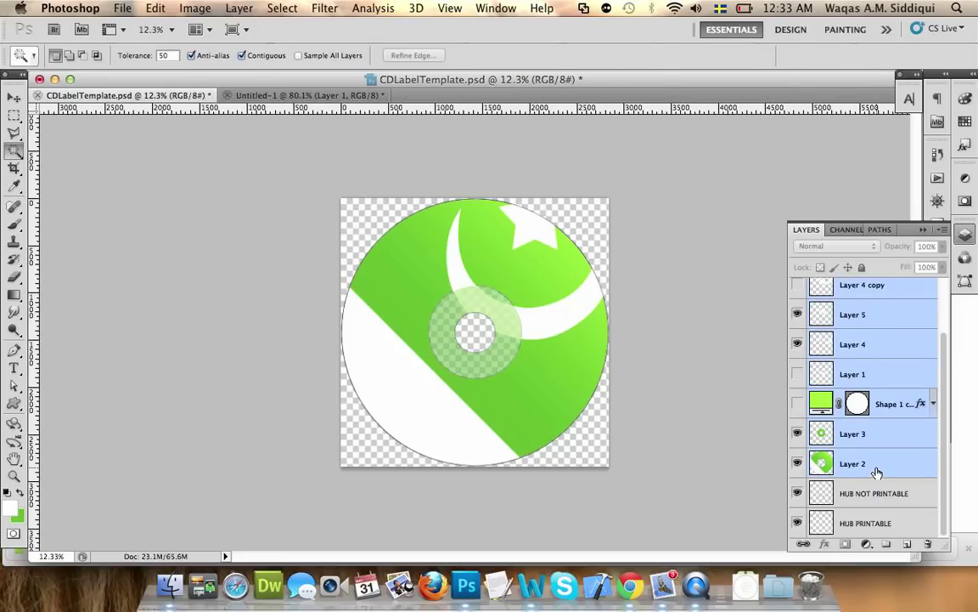
key("super+t")
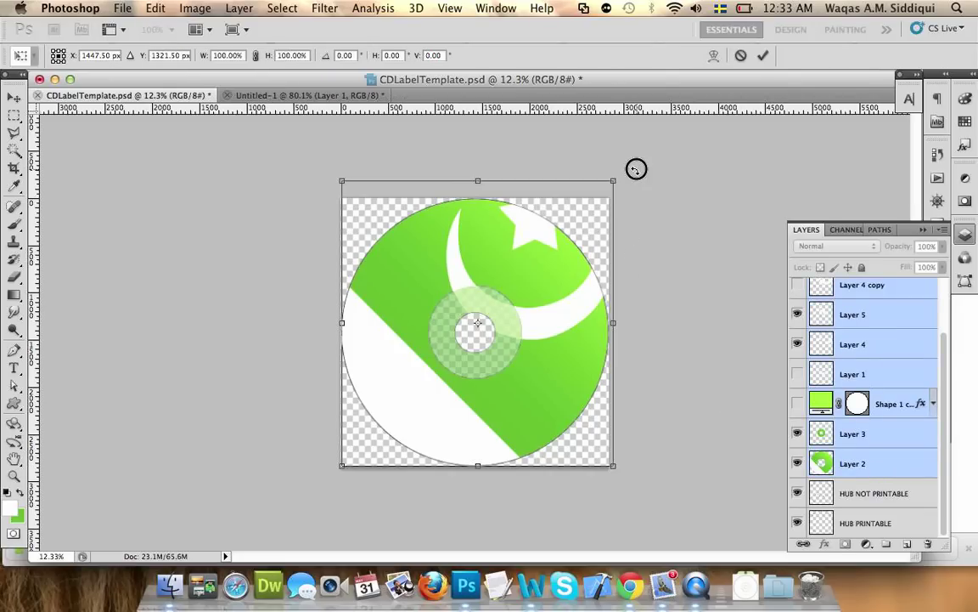
left_click_drag(644, 188, 671, 309)
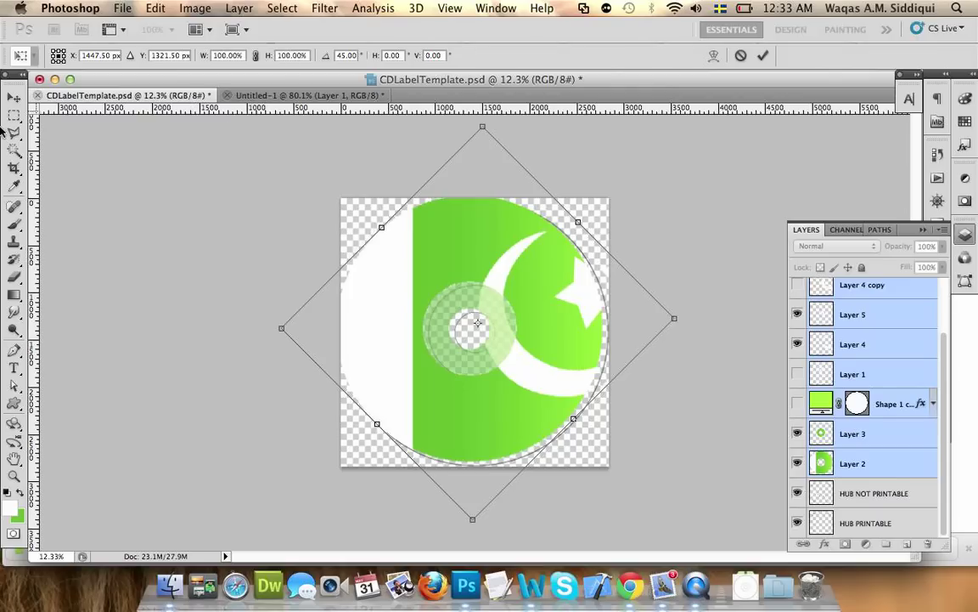
left_click(17, 98)
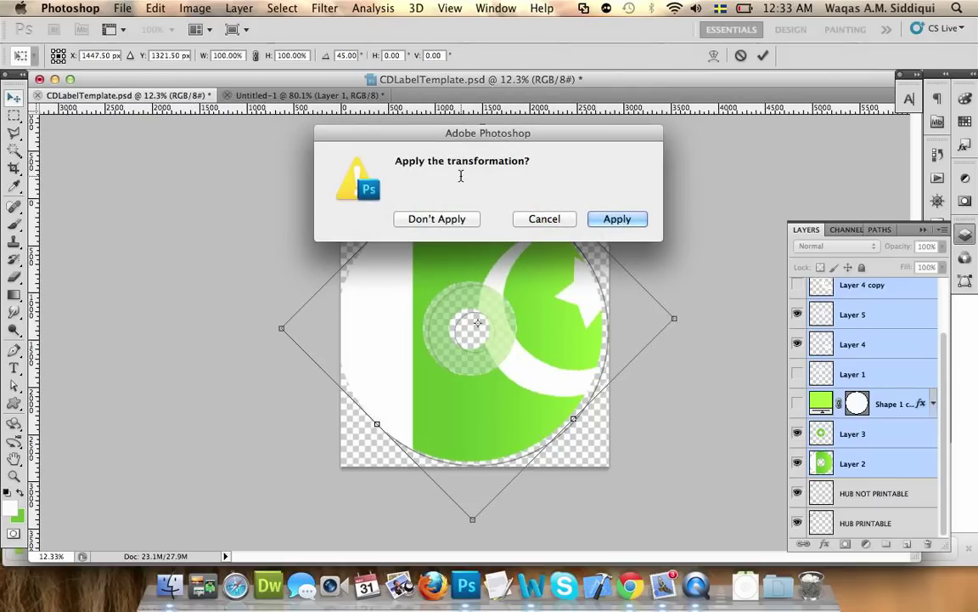
left_click(602, 218)
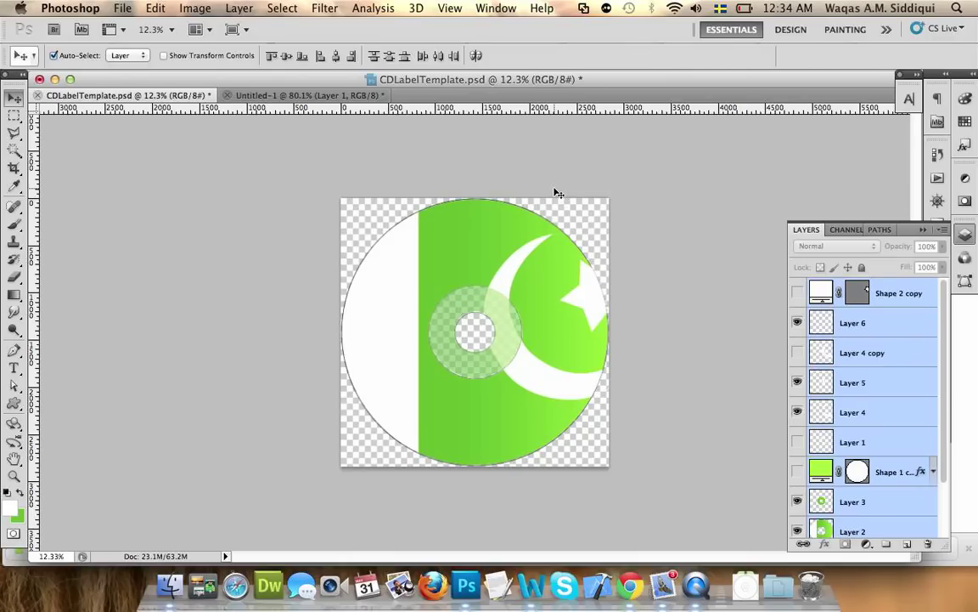
key("z")
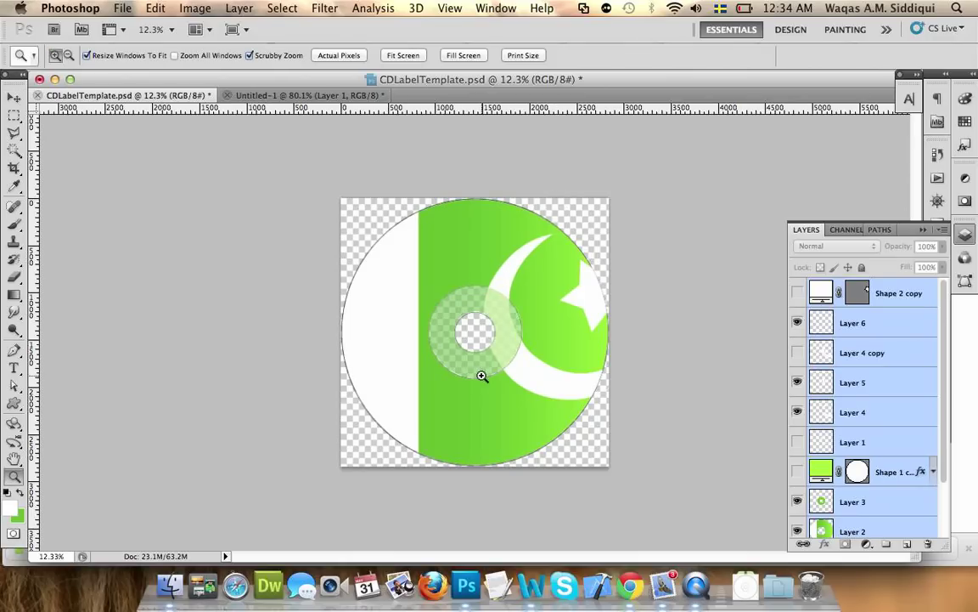
left_click_drag(482, 375, 555, 437)
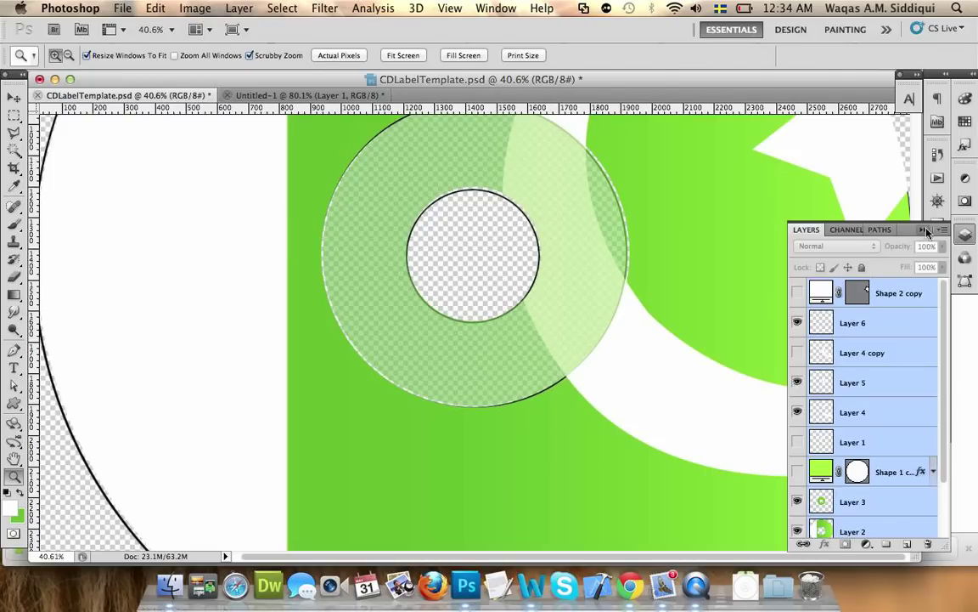
Step: Undo the rotation and nudge of the artwork by reverting the document history to the last Deselect
left_click(937, 155)
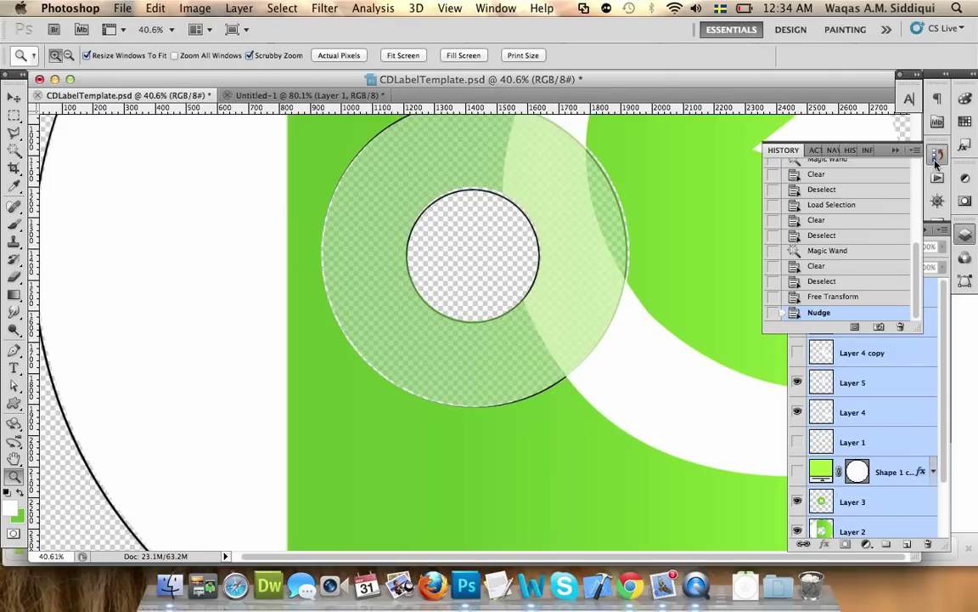
left_click(822, 292)
left_click(821, 284)
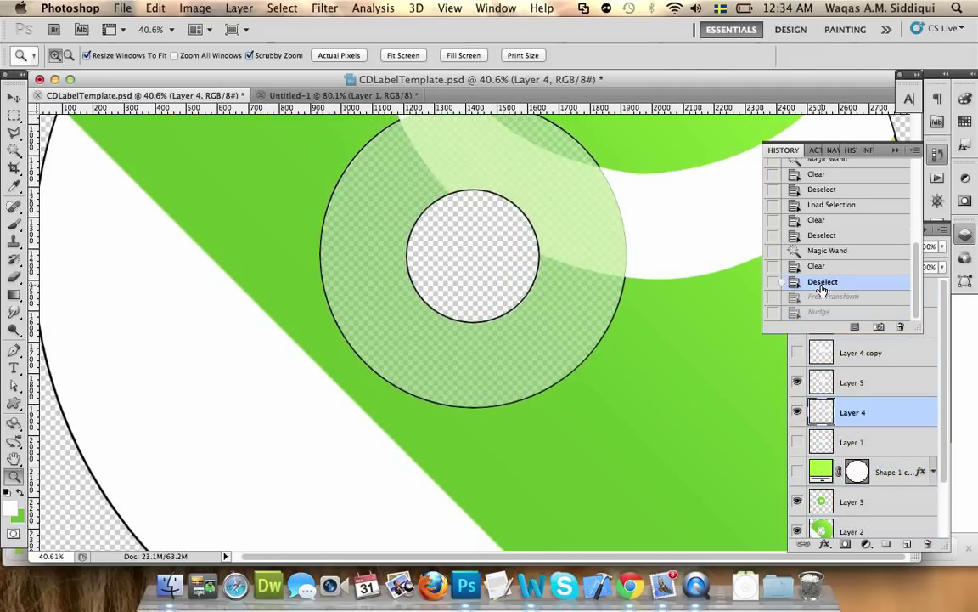
left_click(822, 267)
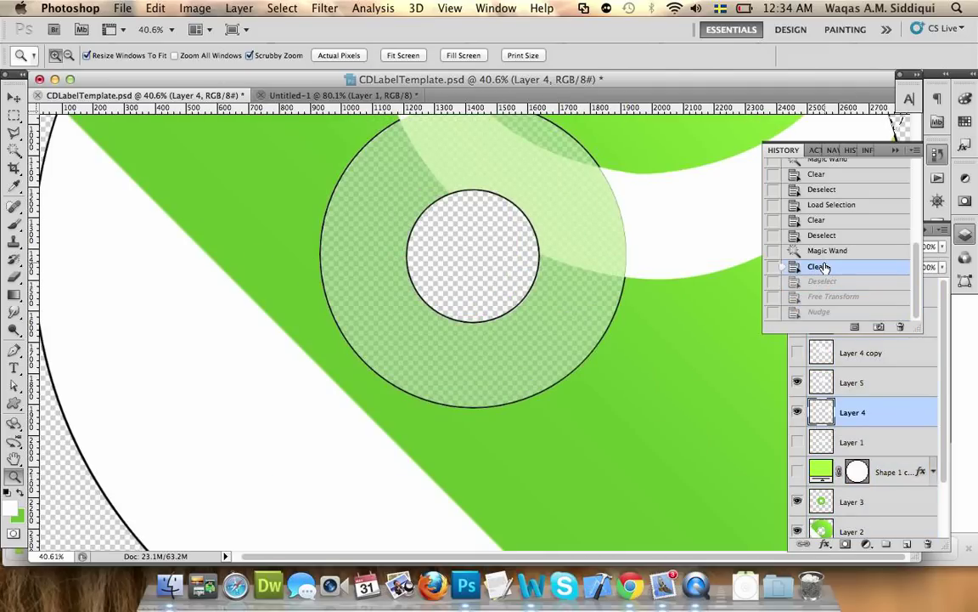
left_click(824, 281)
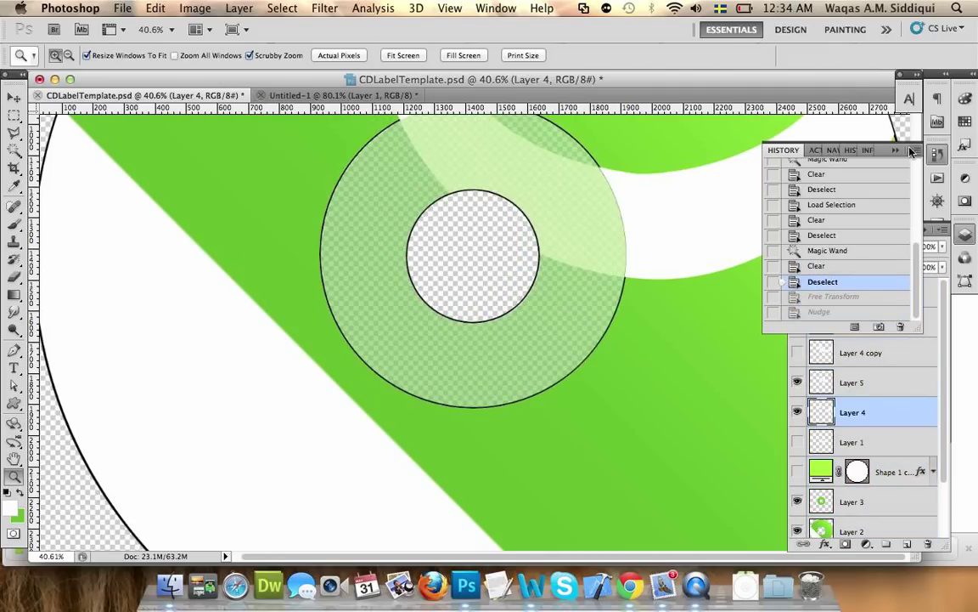
left_click(807, 139)
right_click(707, 243)
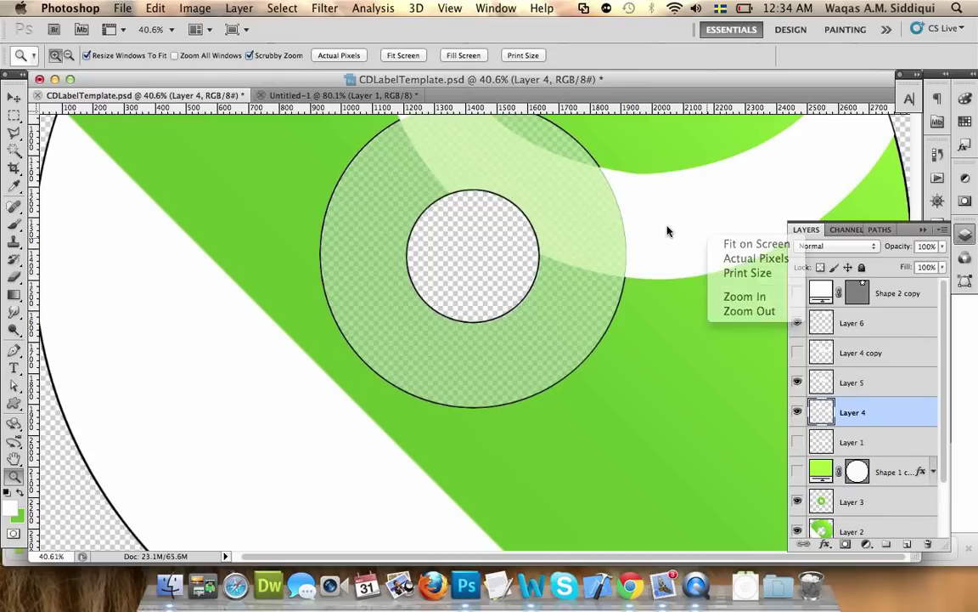
left_click(666, 229)
left_click(697, 582)
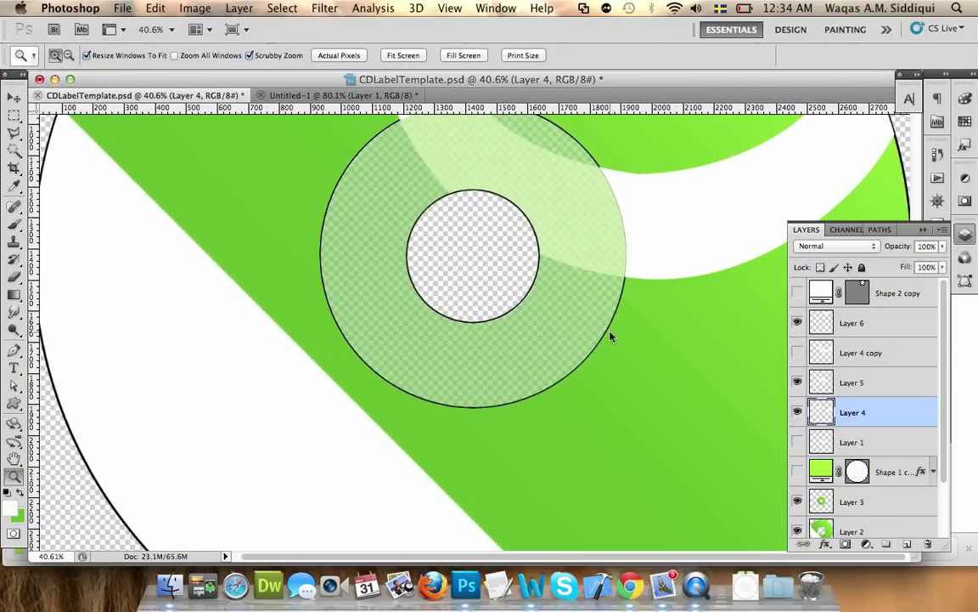
left_click(698, 581)
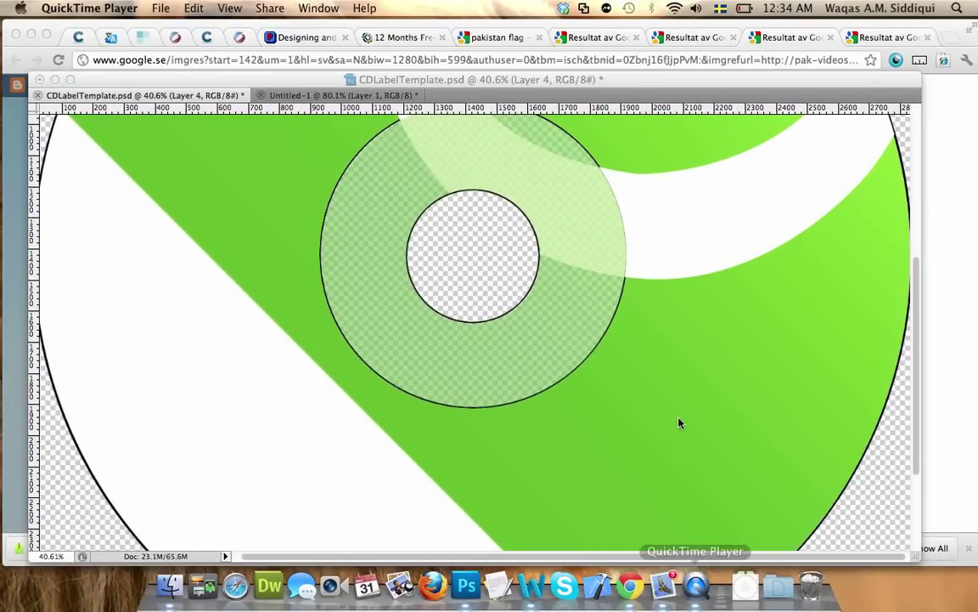
key("ctrl+Up")
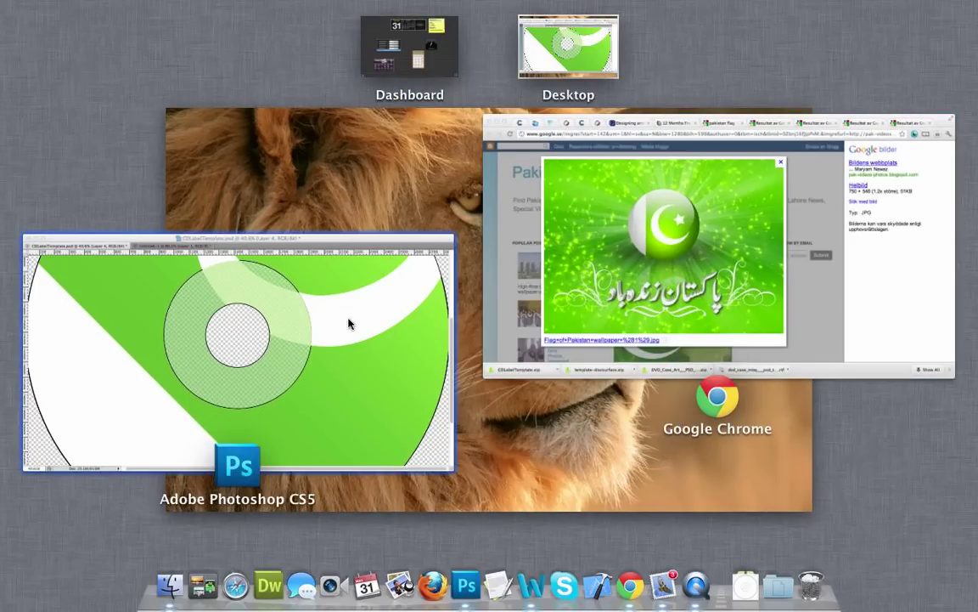
left_click(697, 583)
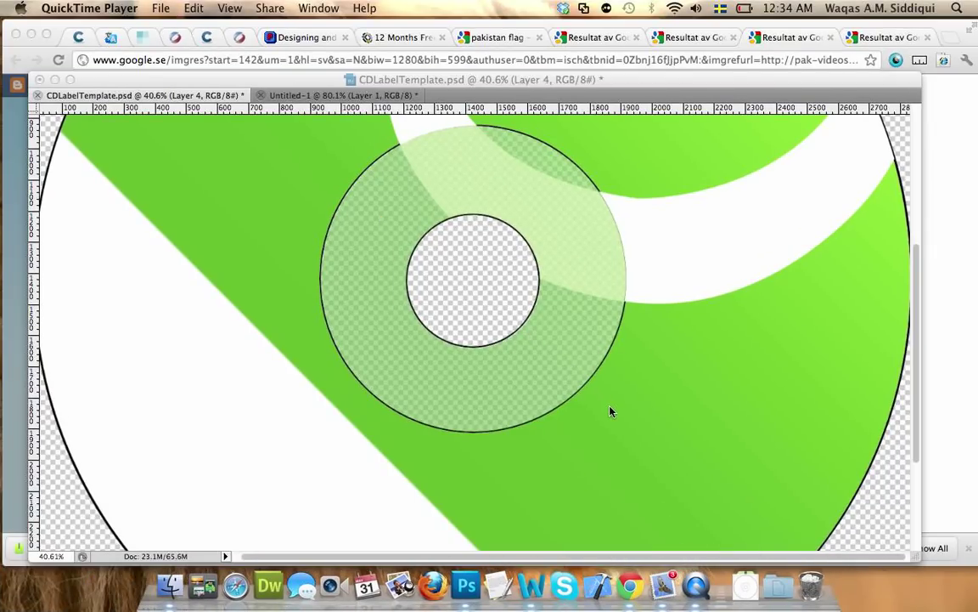
left_click(54, 79)
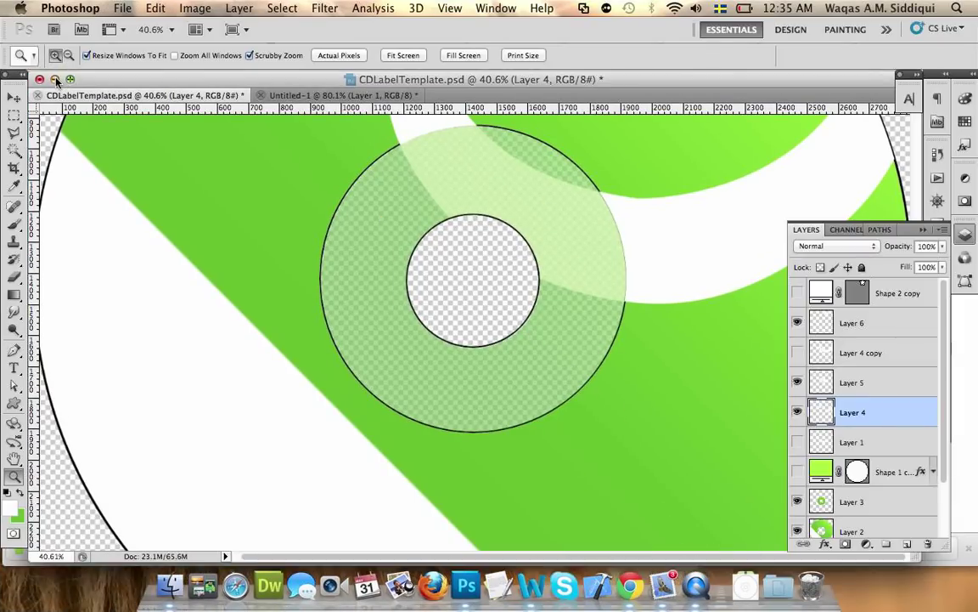
left_click(72, 118)
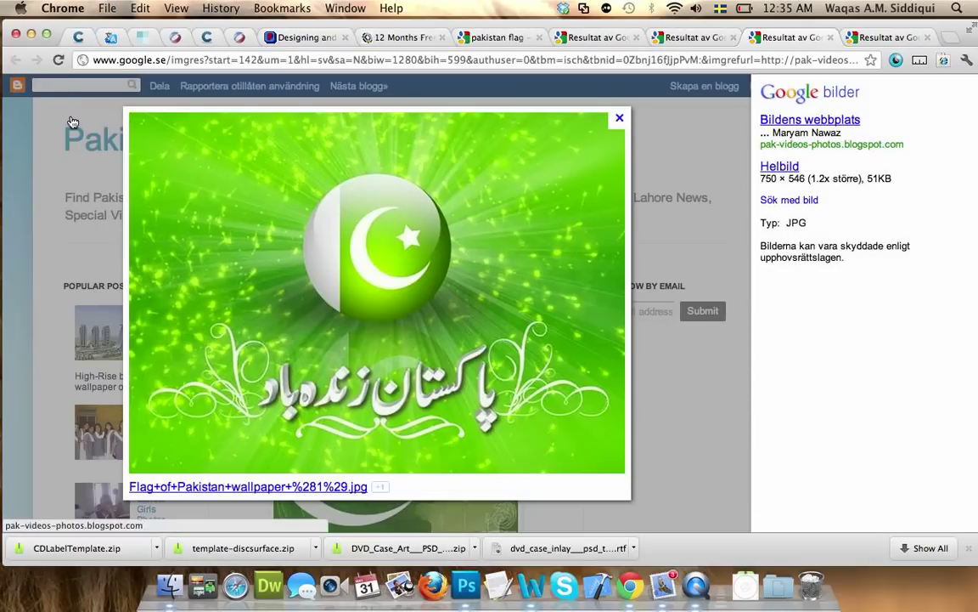
left_click(32, 33)
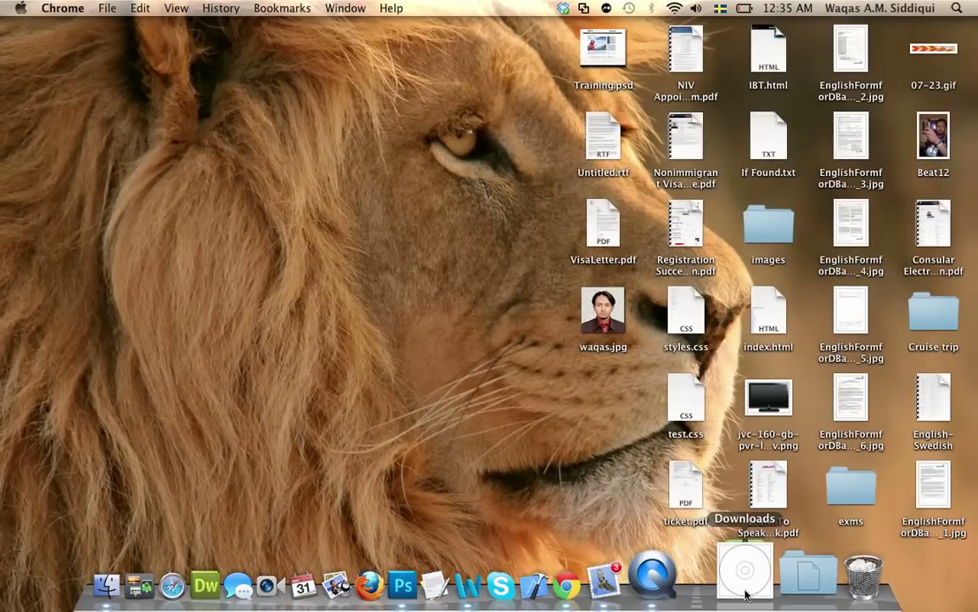
left_click(695, 572)
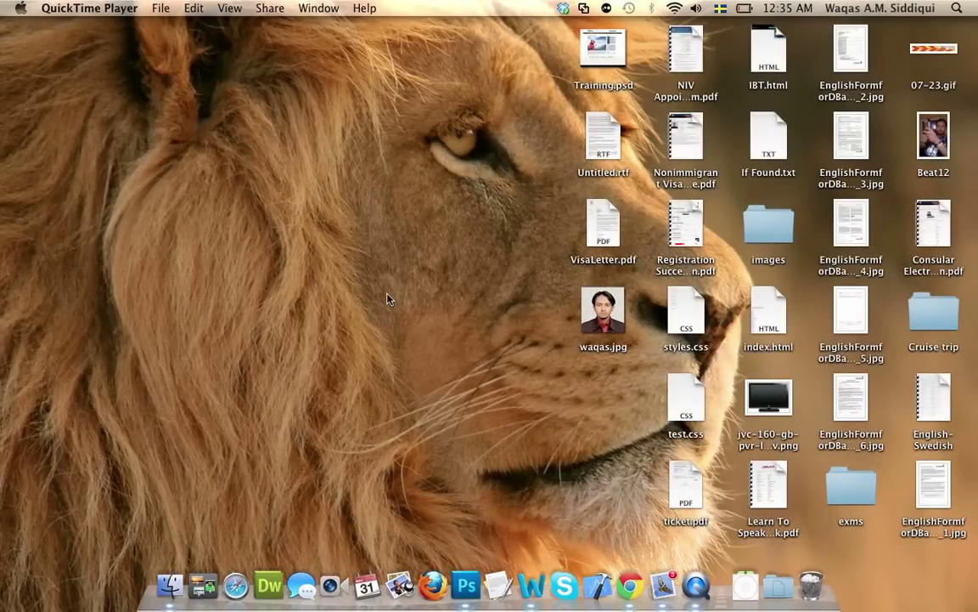
key("ctrl+Down")
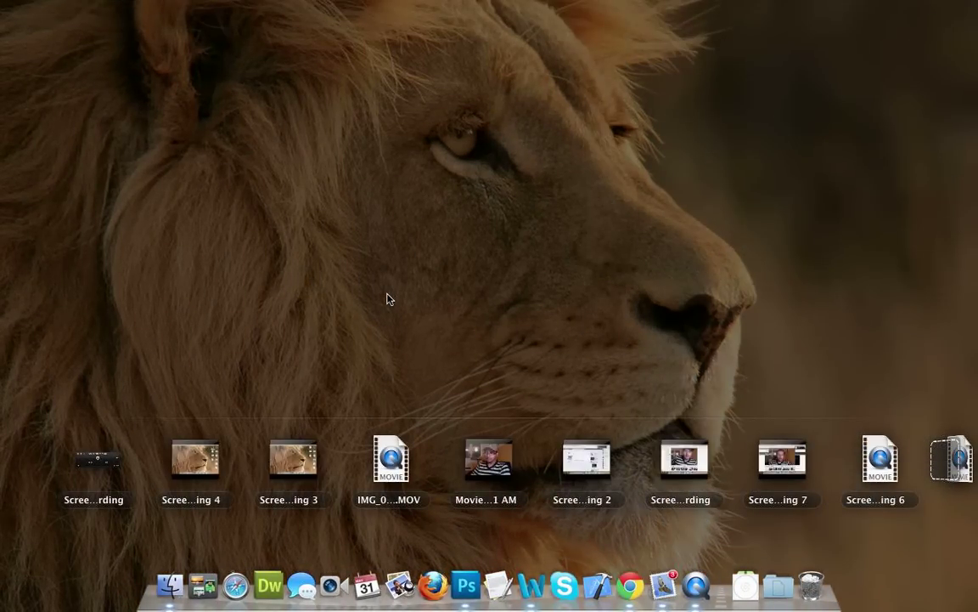
left_click(98, 457)
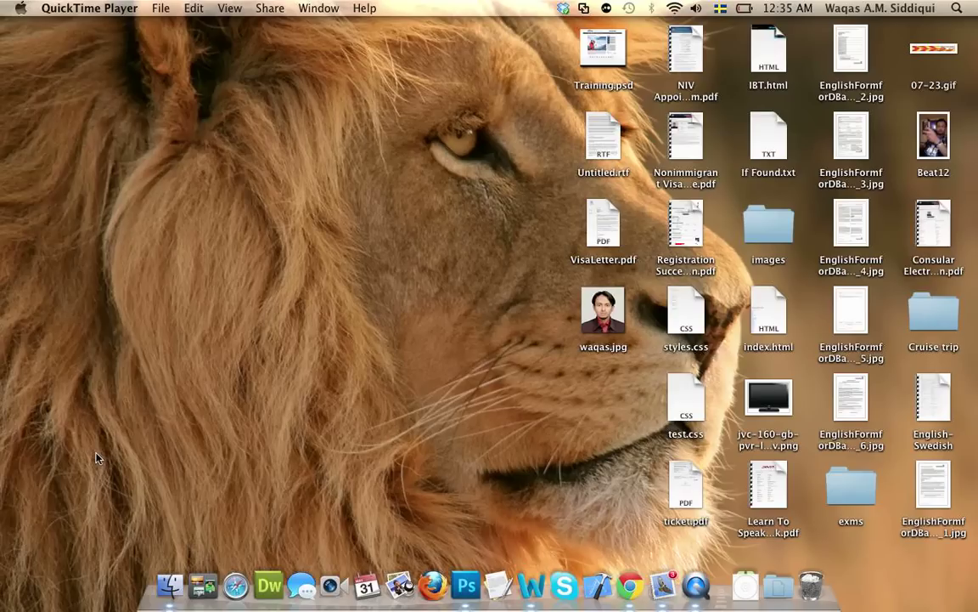
left_click(744, 10)
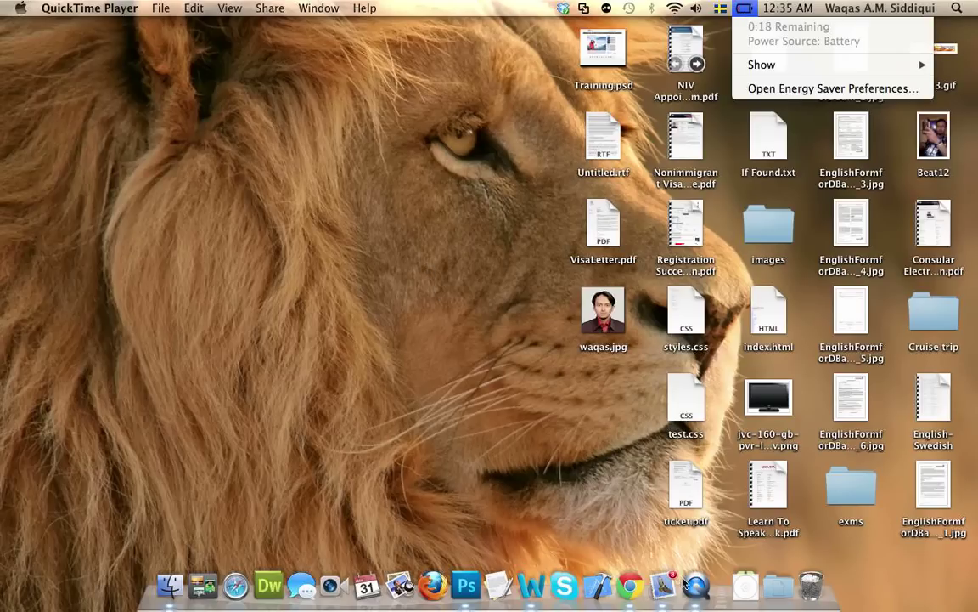
left_click(621, 524)
left_click(472, 569)
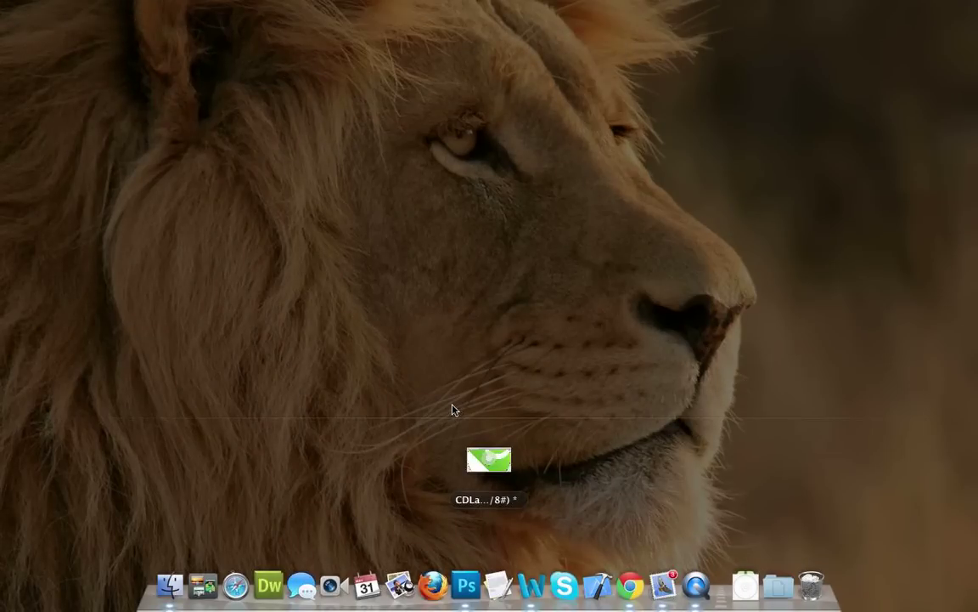
left_click(488, 459)
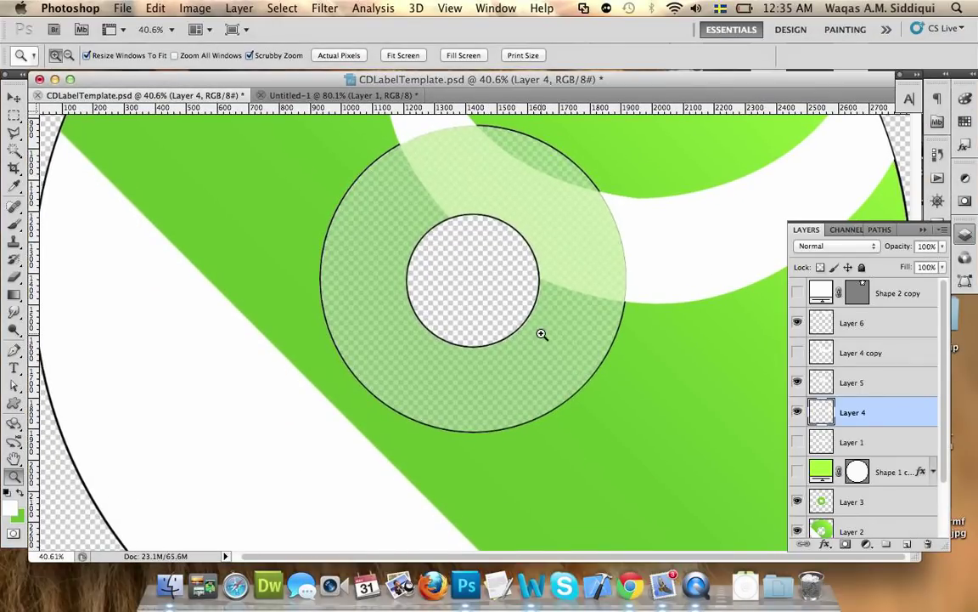
Step: Add the text "Internet business Trainings" in Arial Regular 34 px across the lower white band and green edge of the disc
left_click_drag(542, 333, 473, 279)
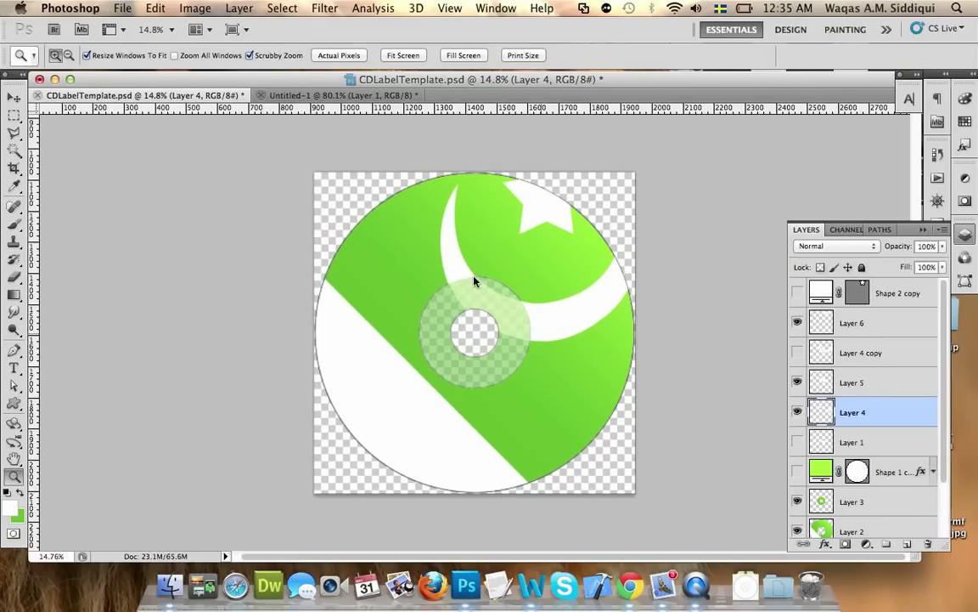
left_click(14, 370)
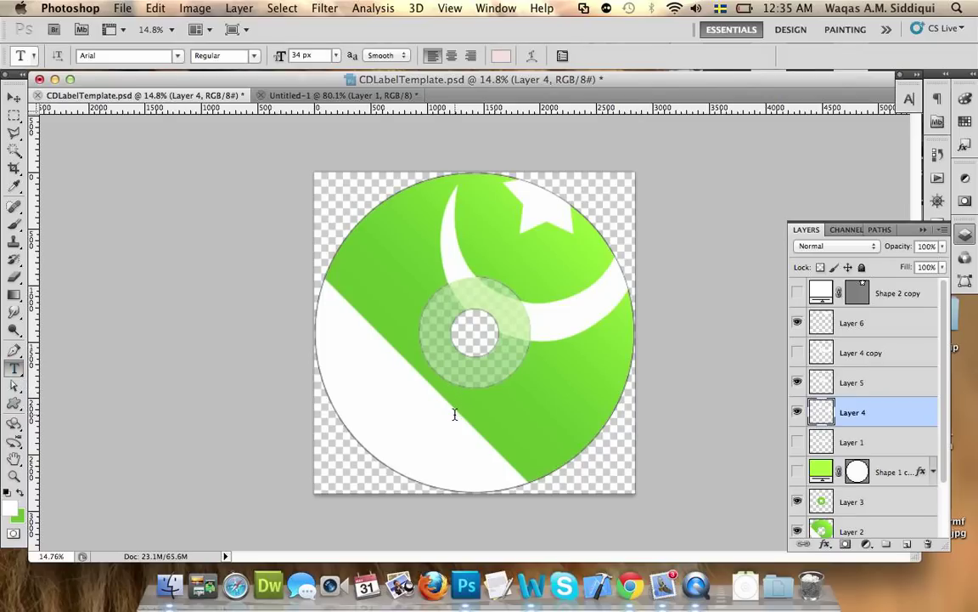
left_click(500, 435)
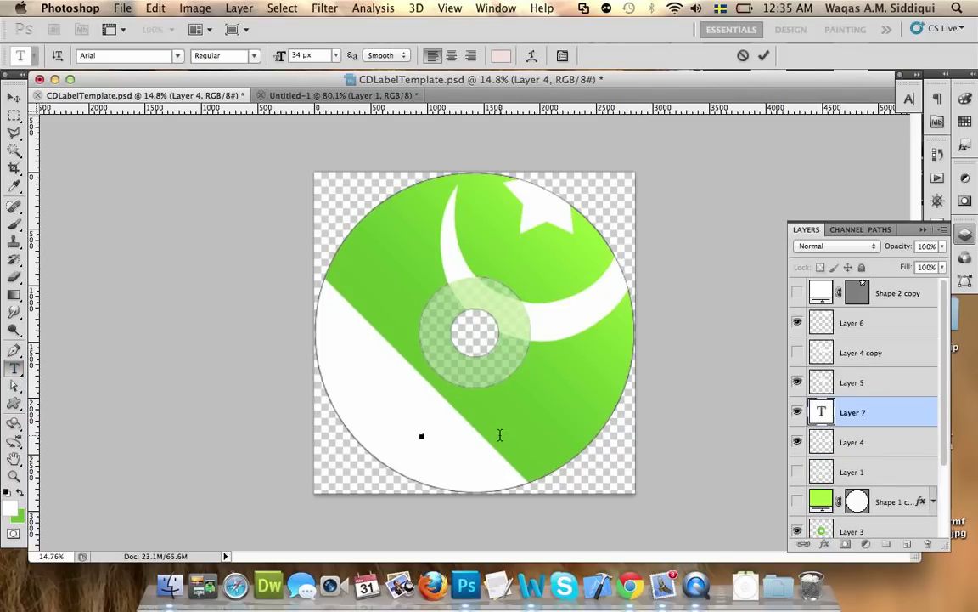
type("Pak")
type("bad")
left_click(14, 97)
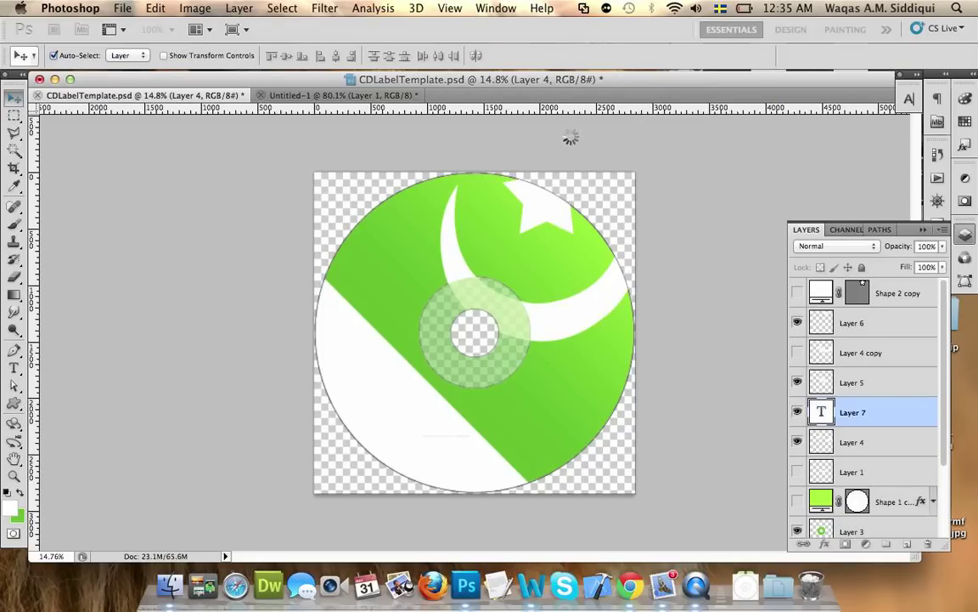
Step: Set the "Internet business Trainings" text to 72 px and colour it pure red (ff0000)
left_click(907, 100)
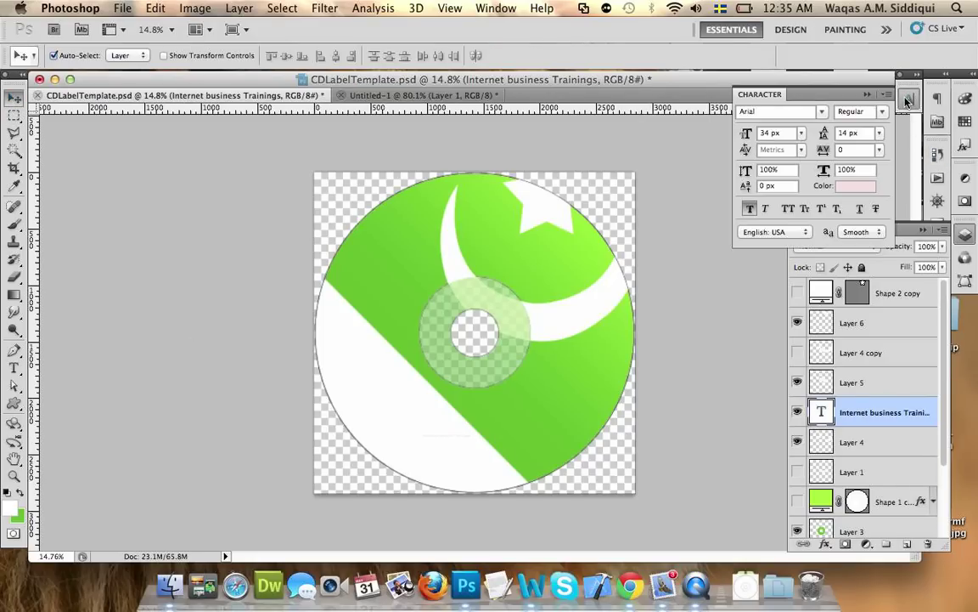
left_click(803, 134)
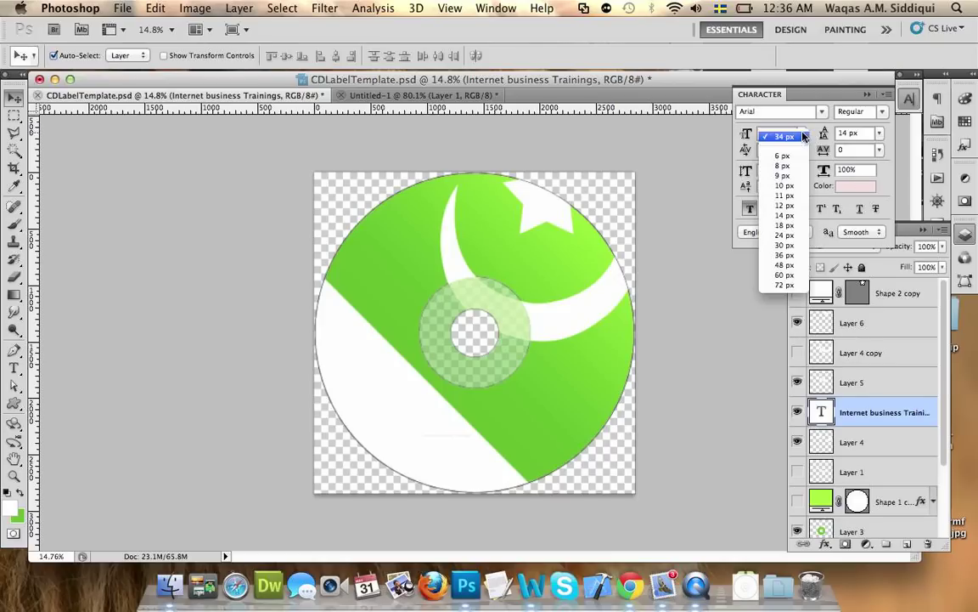
left_click(798, 284)
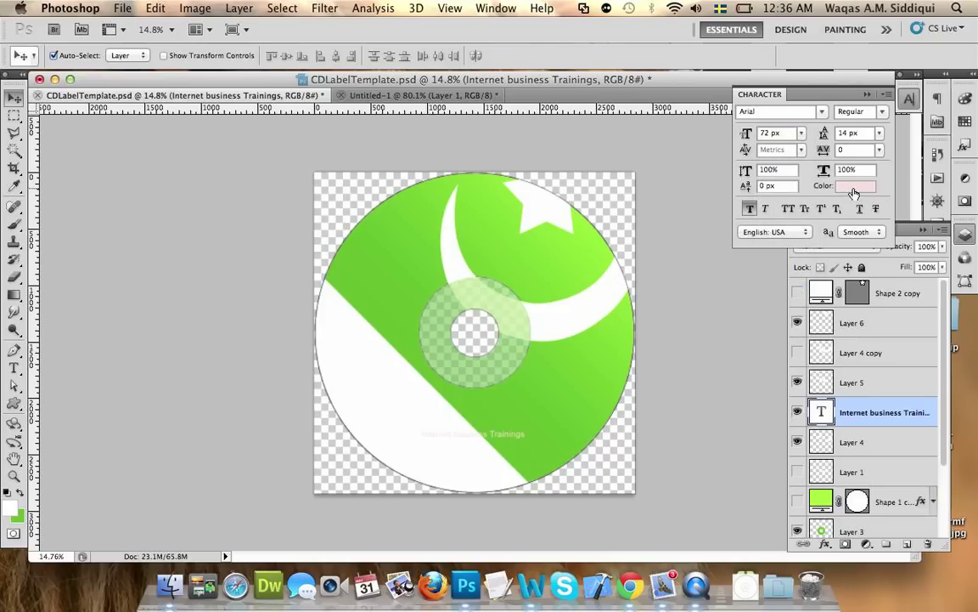
left_click(854, 187)
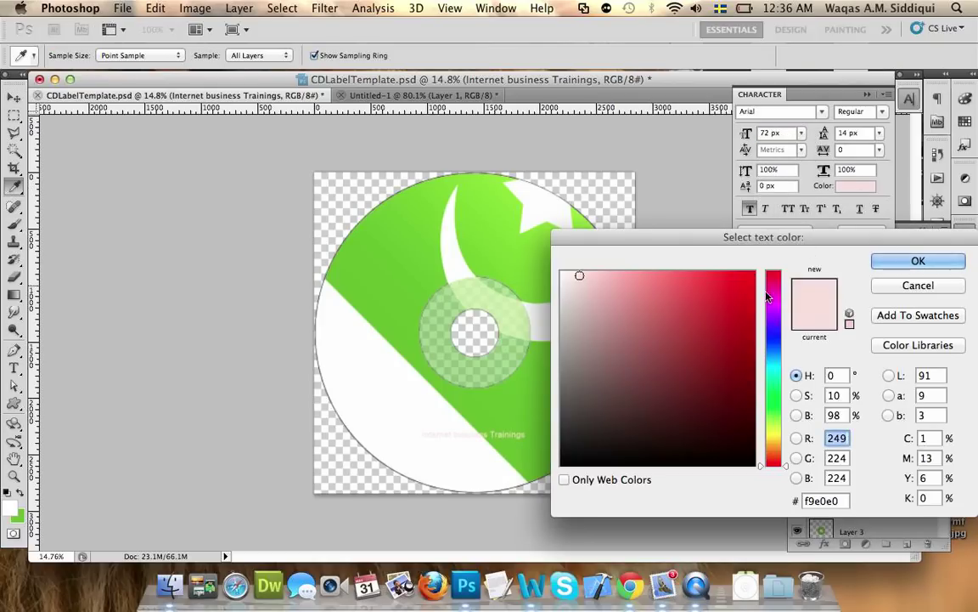
left_click(743, 283)
left_click_drag(771, 270, 773, 270)
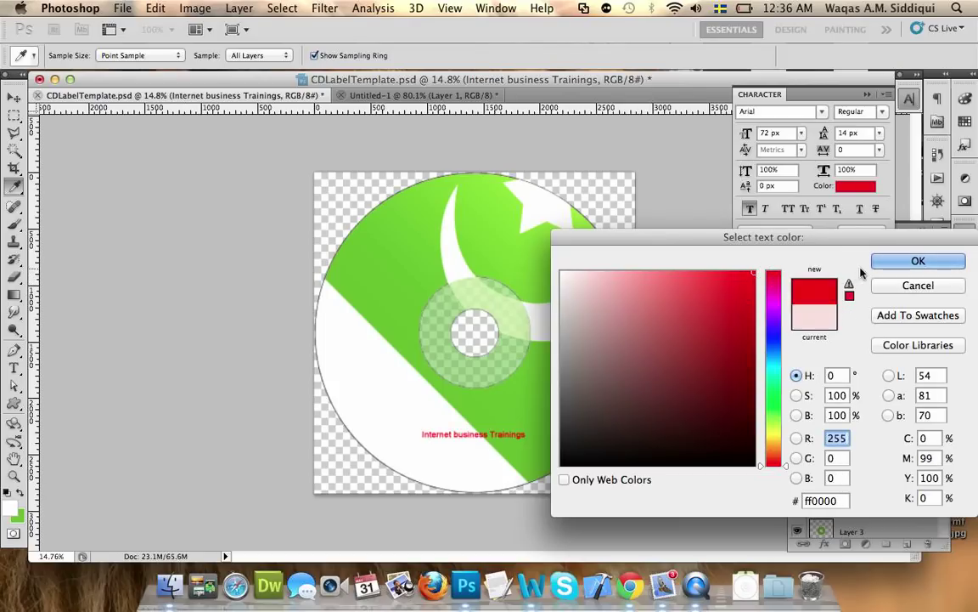
left_click(901, 262)
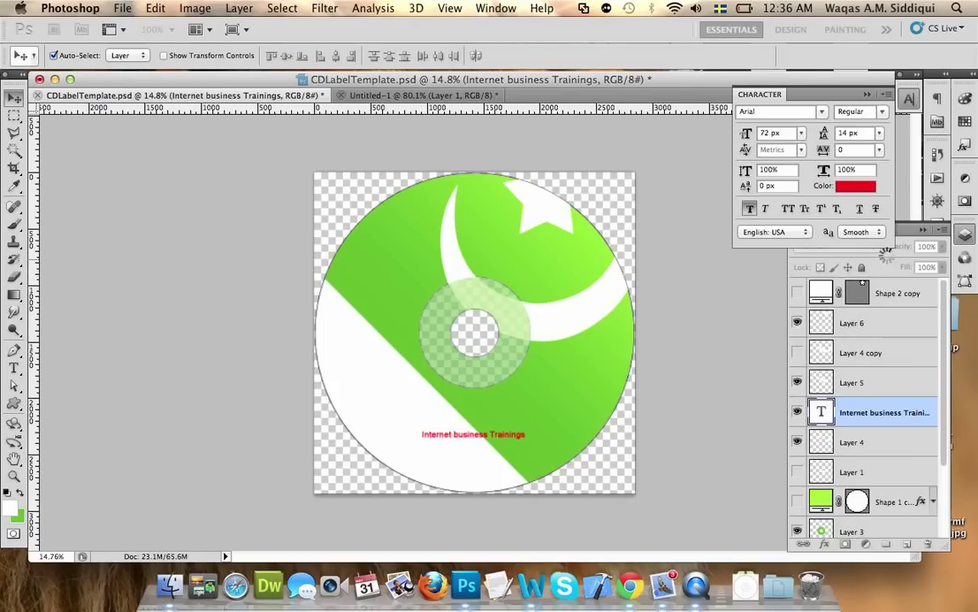
Step: Format the title text in all caps Arial Black at 200 px
left_click(770, 133)
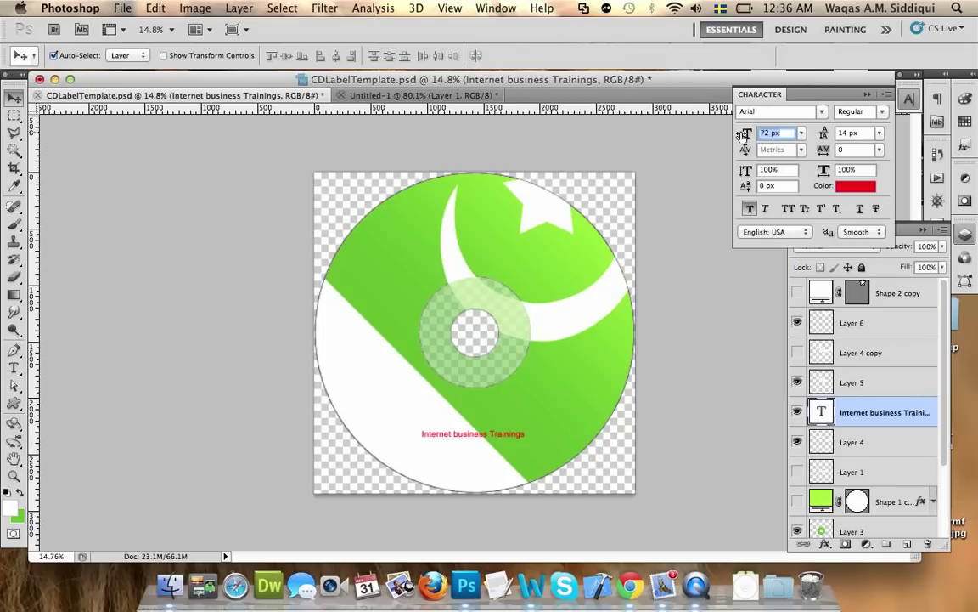
type("200")
key("Return")
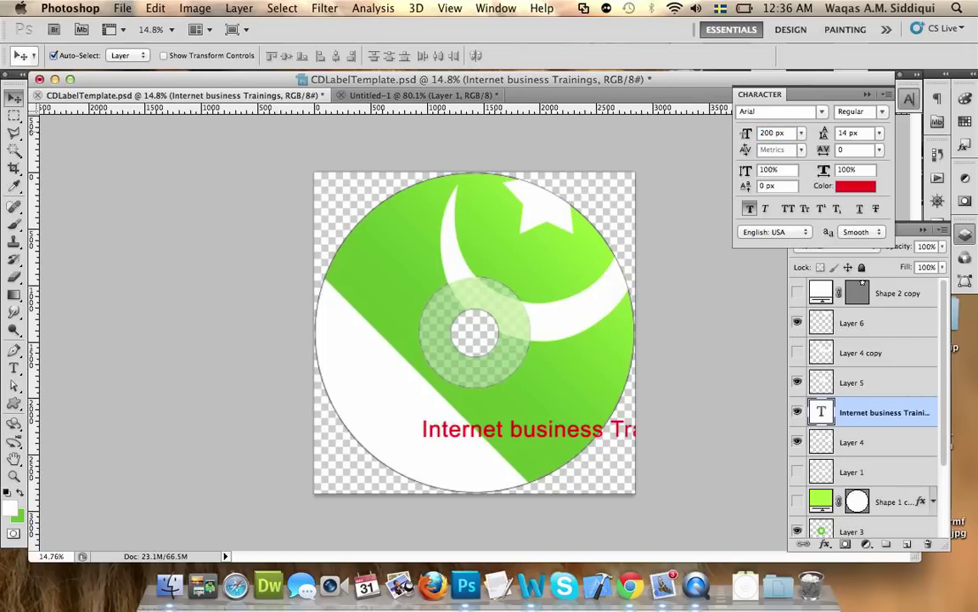
left_click(790, 214)
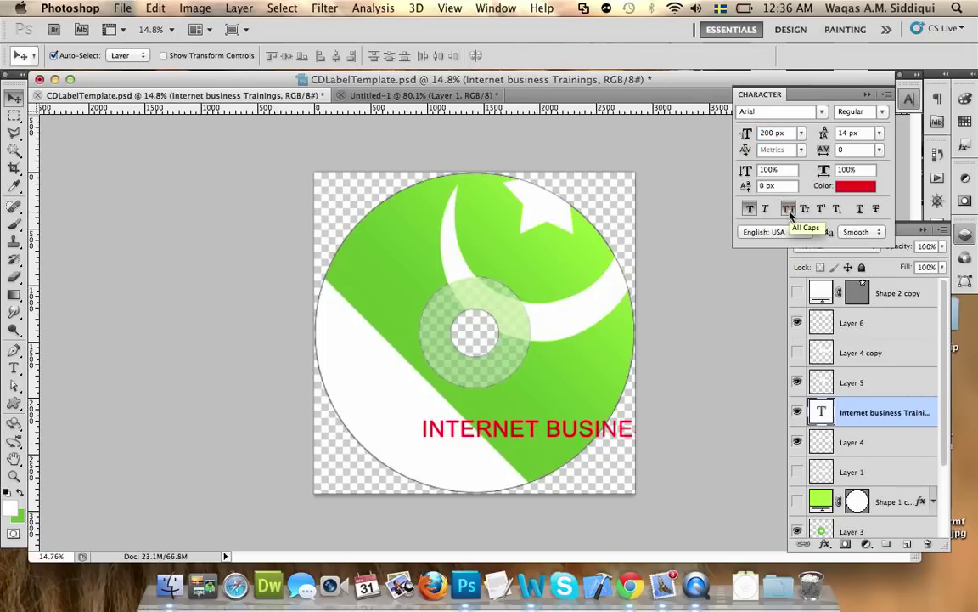
left_click(821, 111)
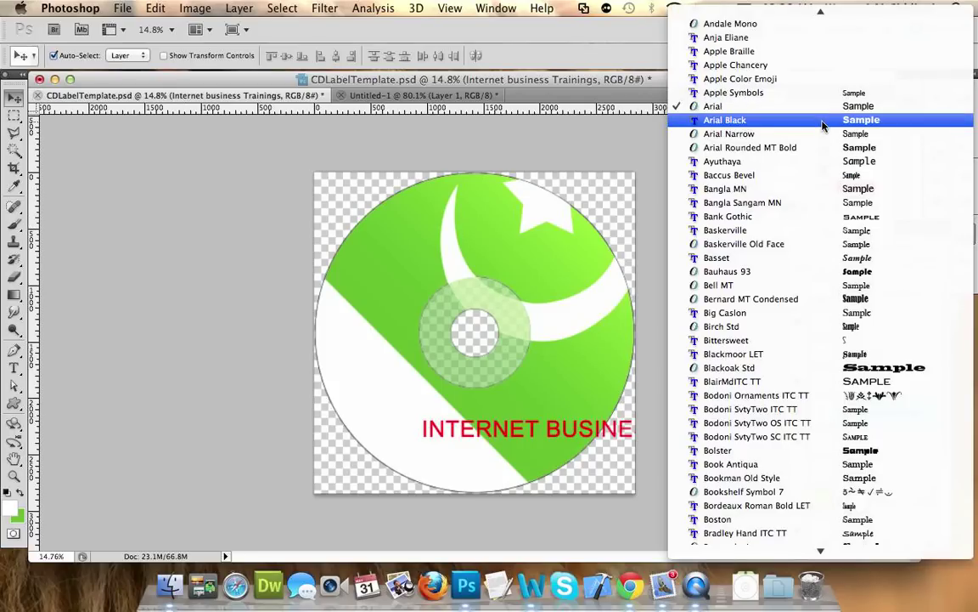
left_click(824, 124)
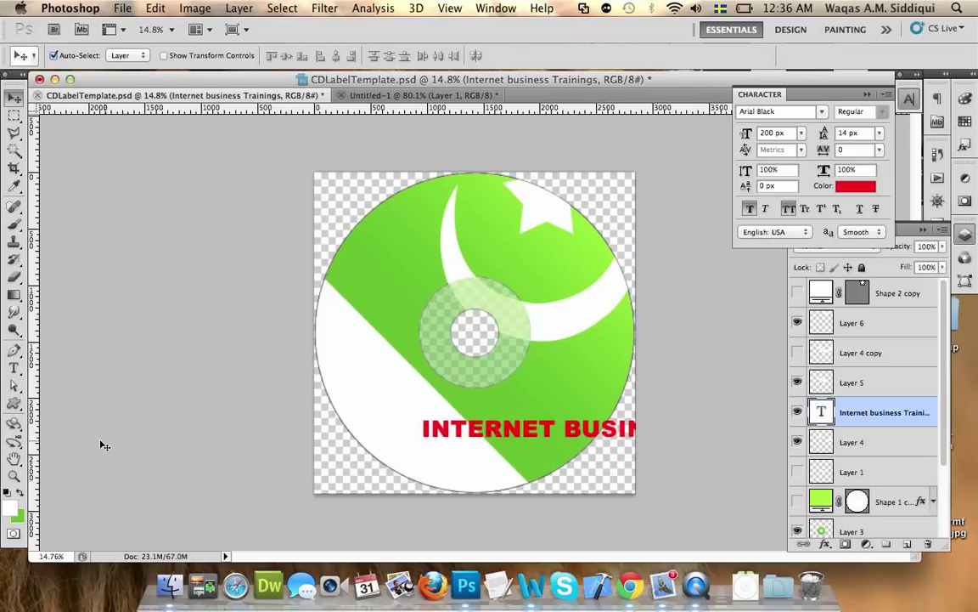
left_click(14, 367)
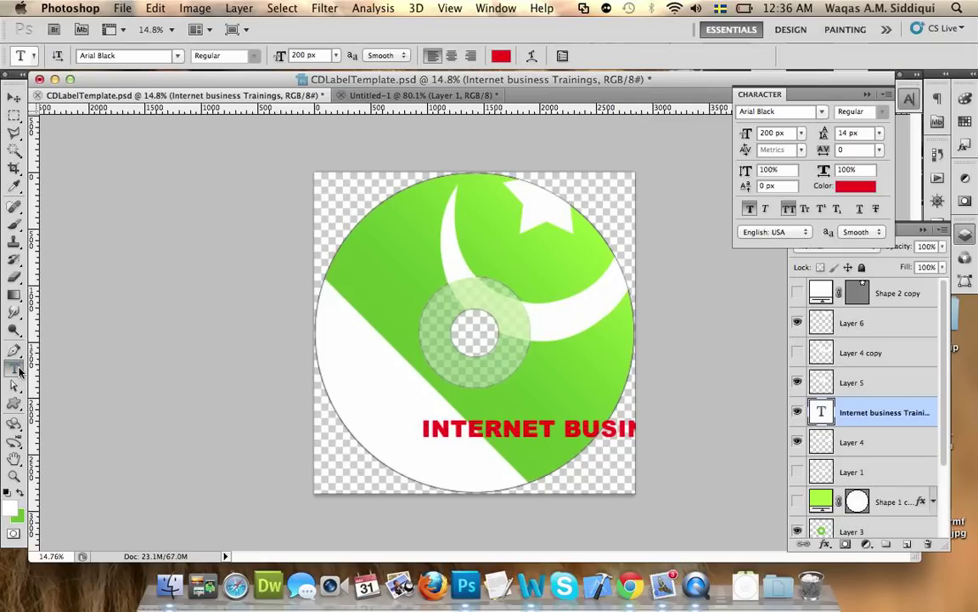
left_click(563, 427)
key("BackSpace")
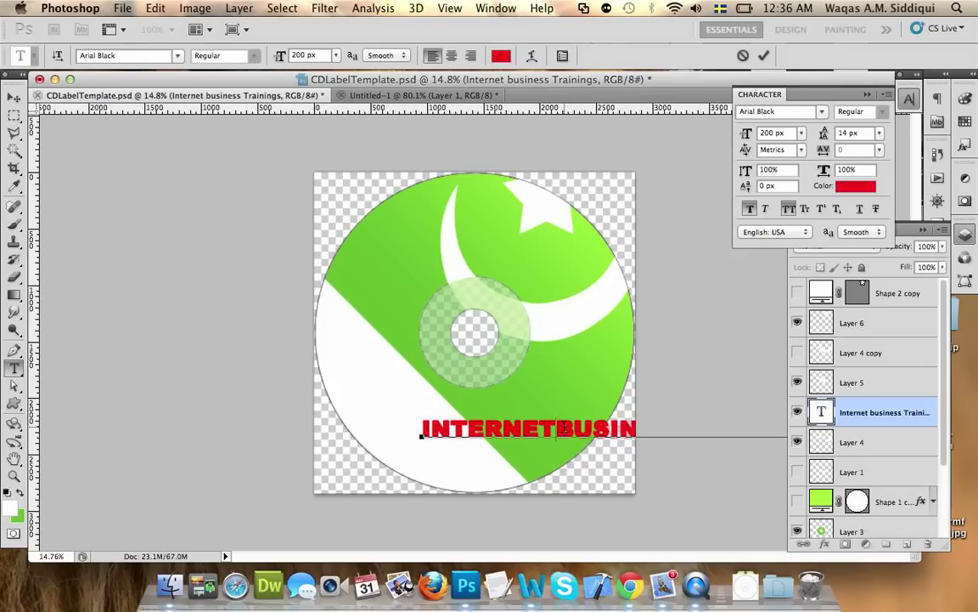
key("Return")
key("Escape")
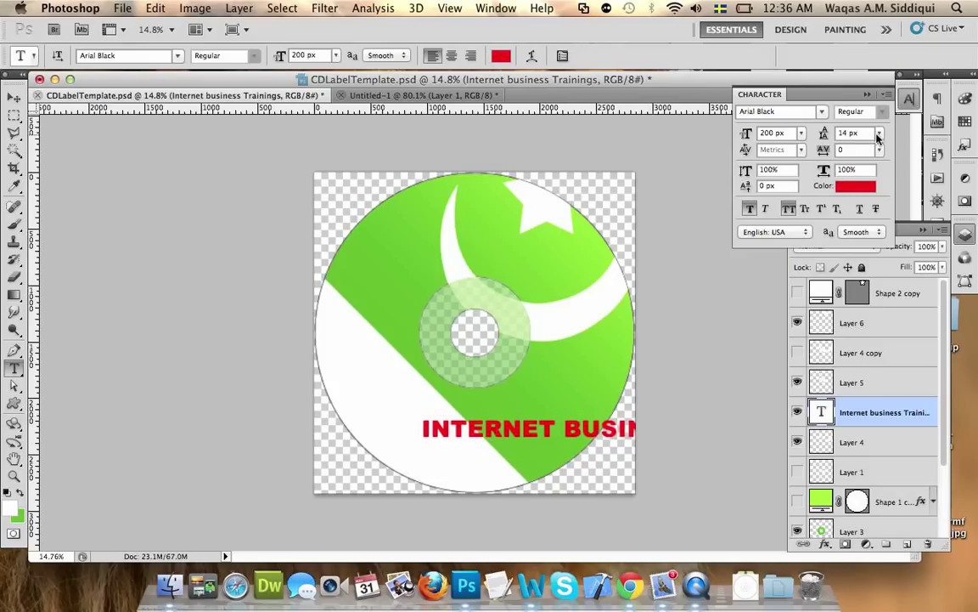
Step: Set the title text's leading to Auto and break it into three lines: INTERNET, BUSINESS and TRAININGS
left_click(879, 134)
left_click(862, 138)
left_click(557, 429)
key("Delete")
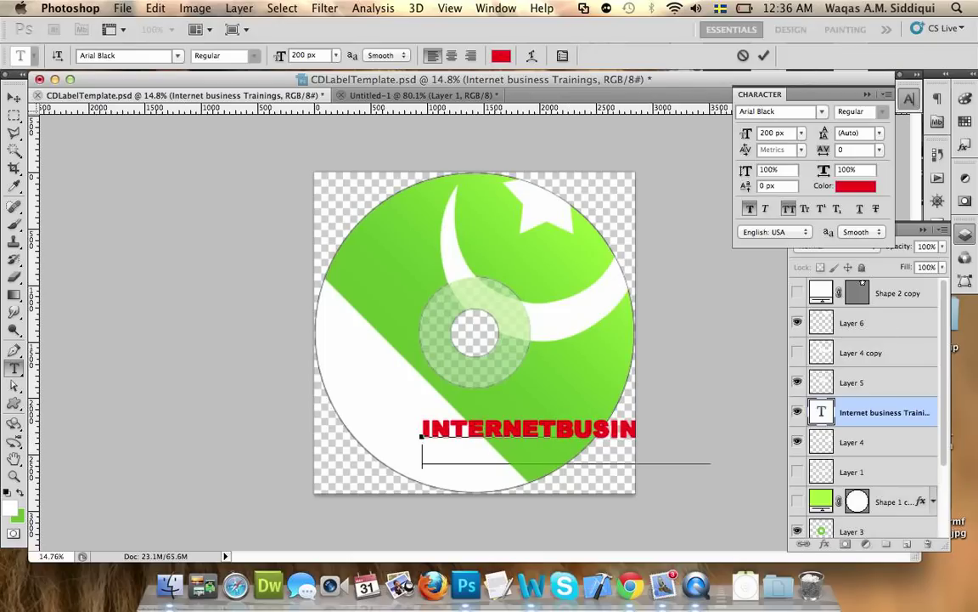
key("Return")
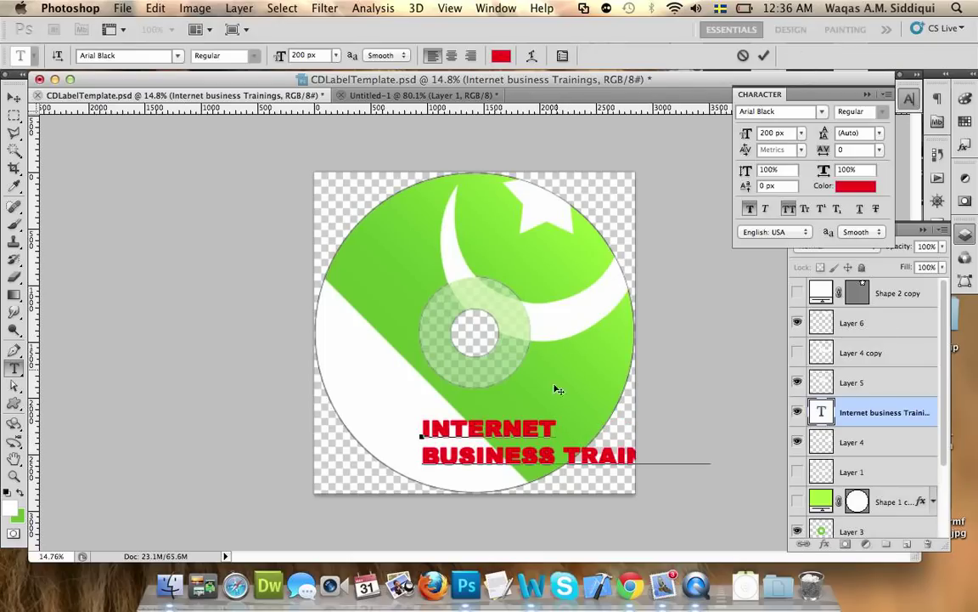
left_click(563, 456)
key("Delete")
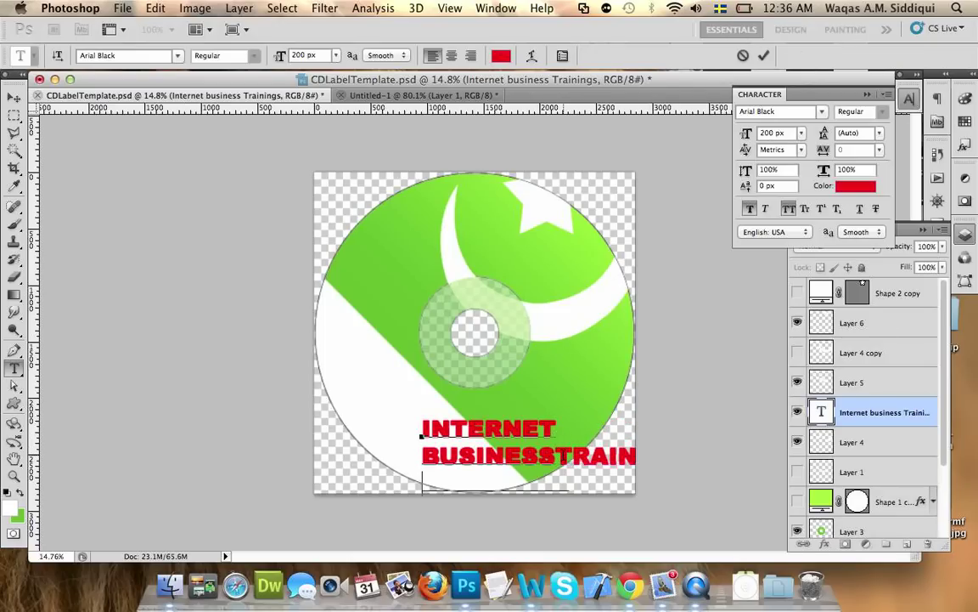
key("Return")
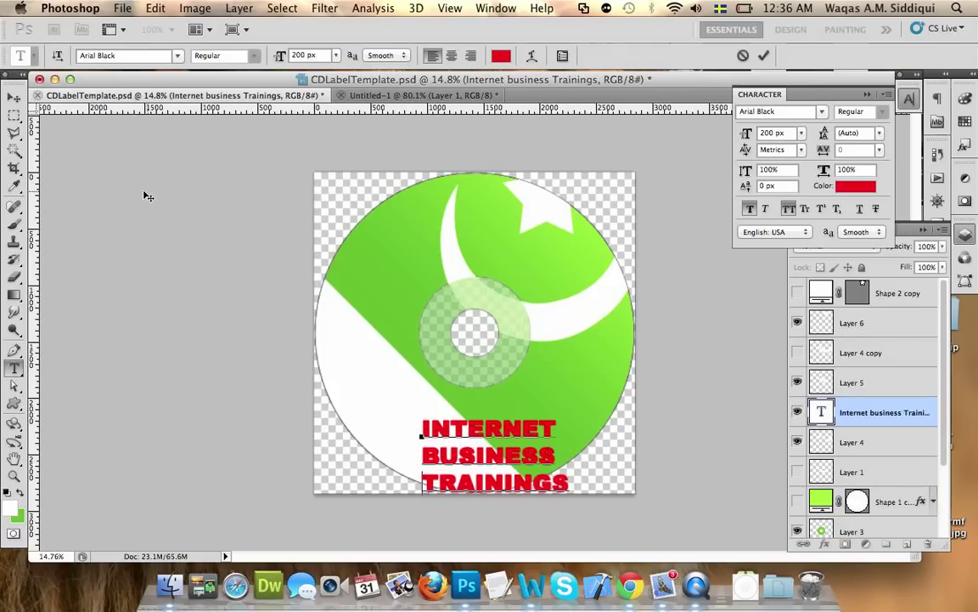
left_click(13, 96)
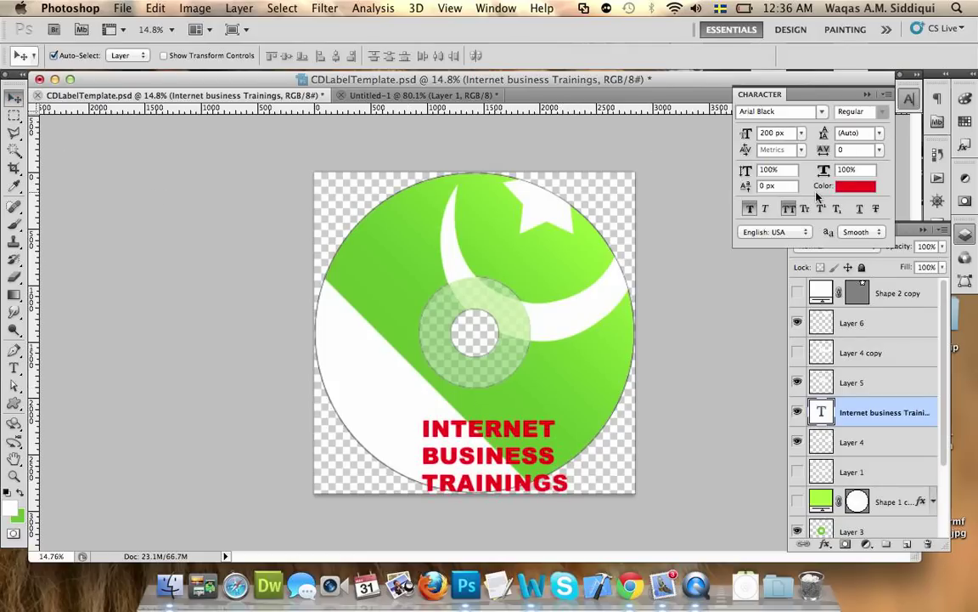
Step: Centre-align the three title lines and set their font size to 150 px
left_click(14, 367)
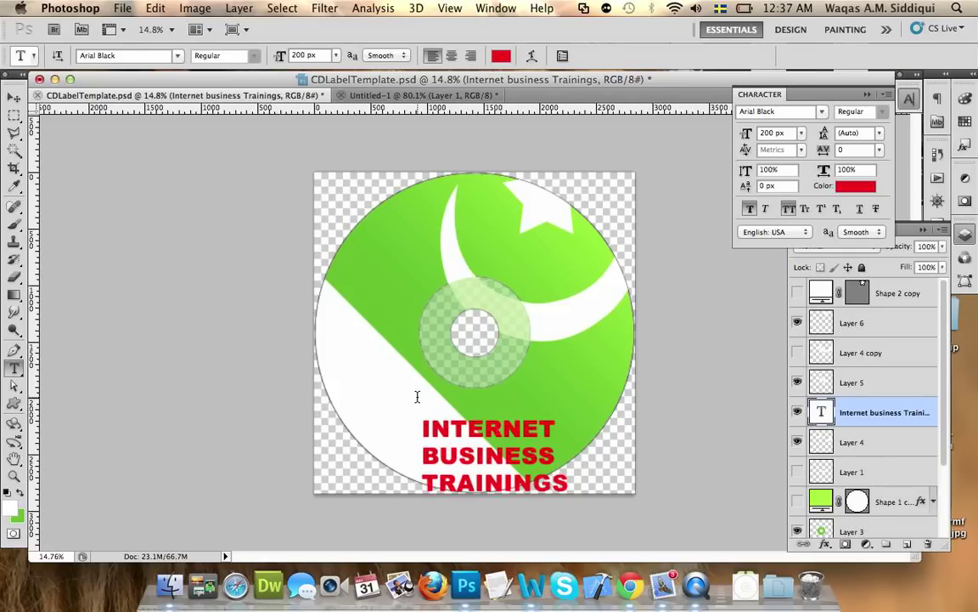
left_click(424, 428)
key("ctrl+a")
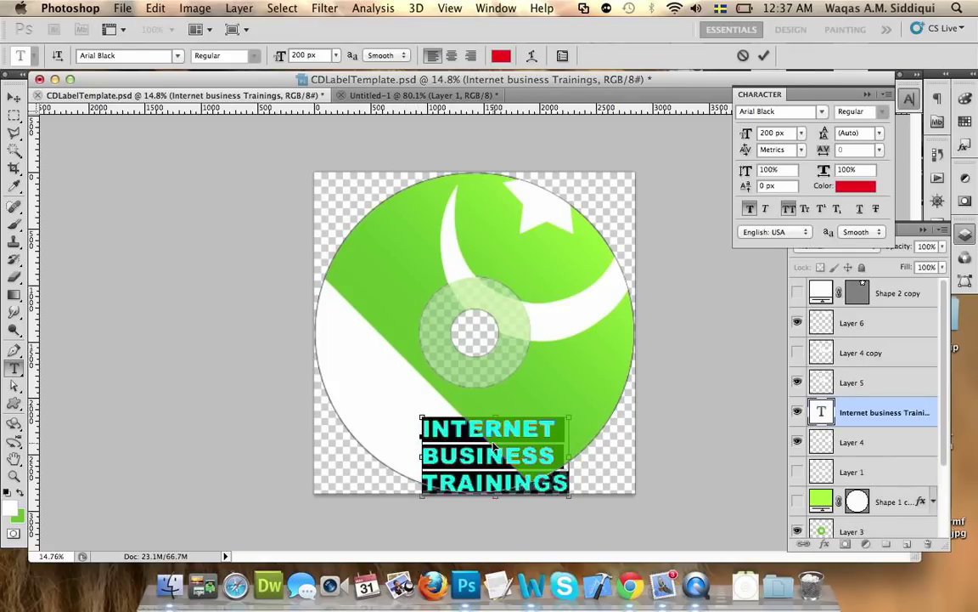
left_click(452, 55)
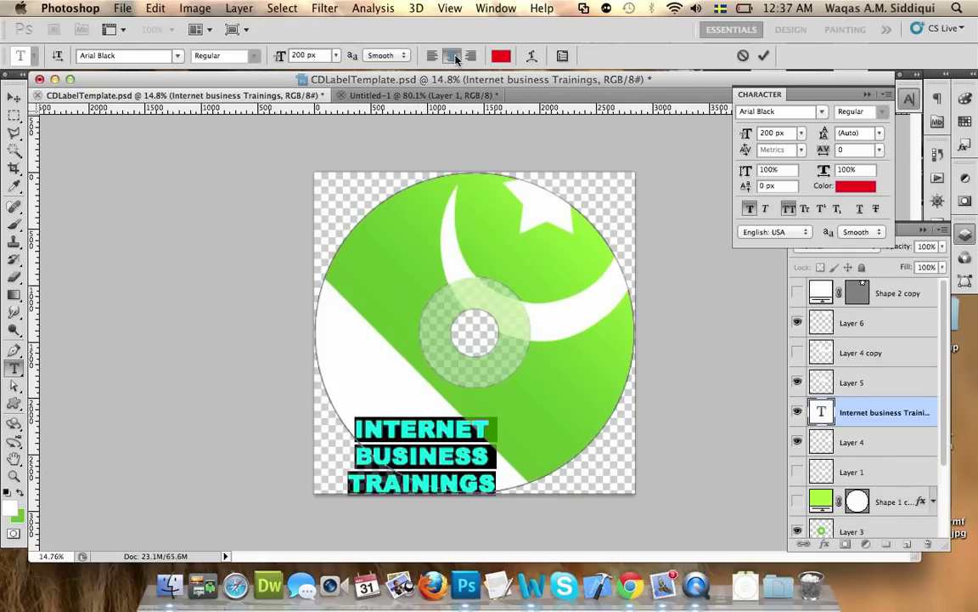
left_click(13, 97)
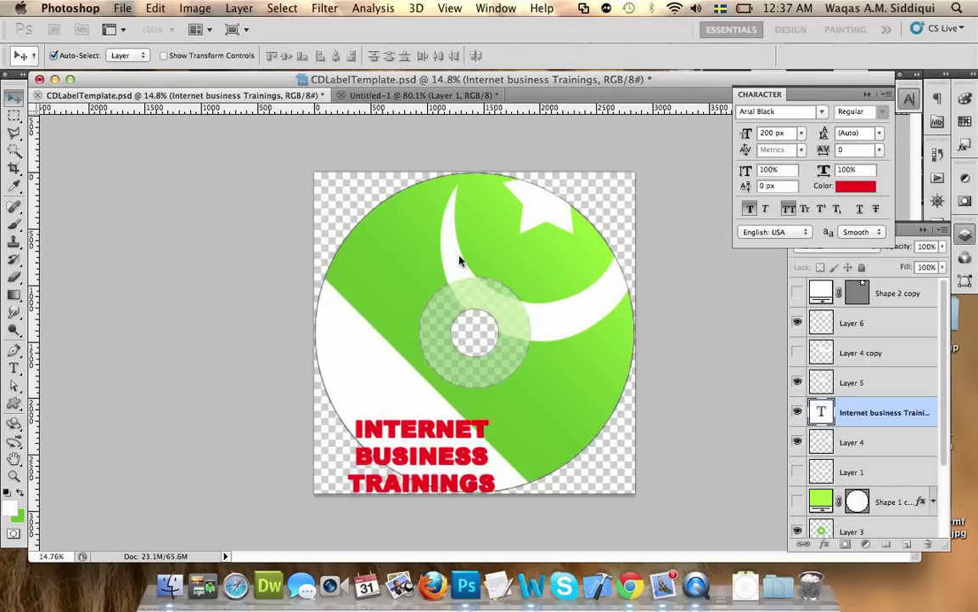
left_click(802, 134)
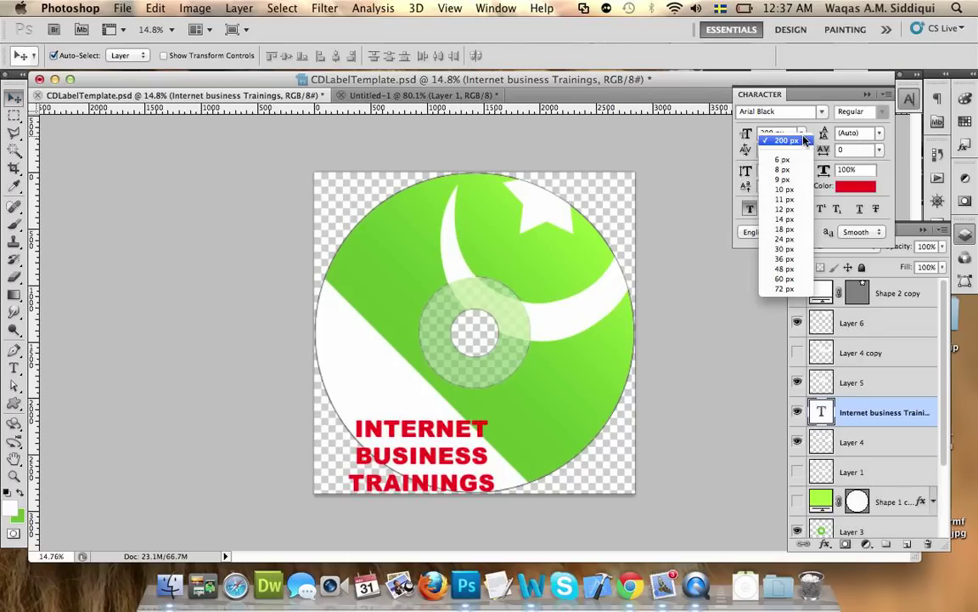
left_click(775, 133)
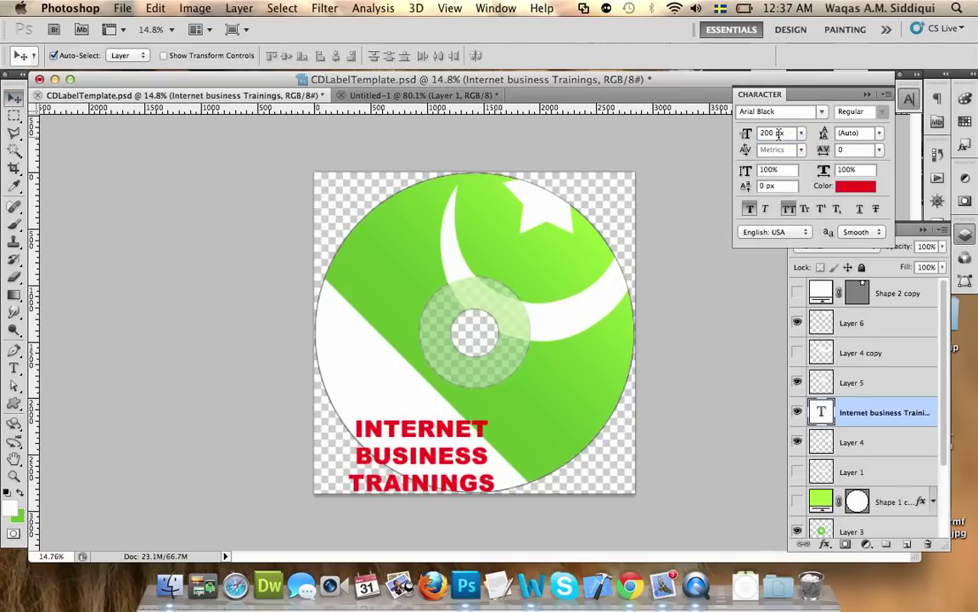
double_click(777, 133)
type("150")
key("Return")
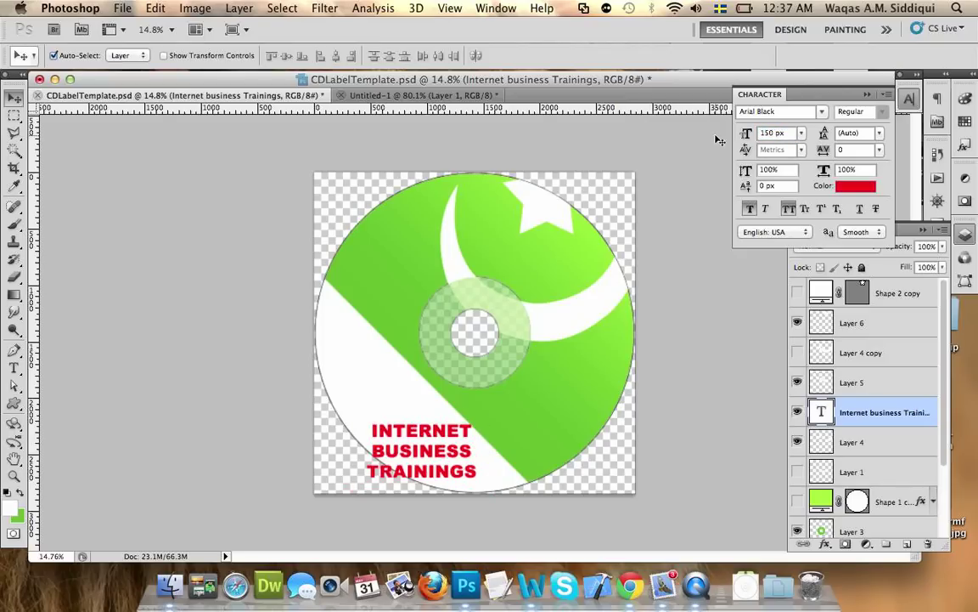
Step: Switch to Chrome, open internetbusinesstrainings.com in a new tab to check the site's header, and return to Photoshop
left_click(631, 591)
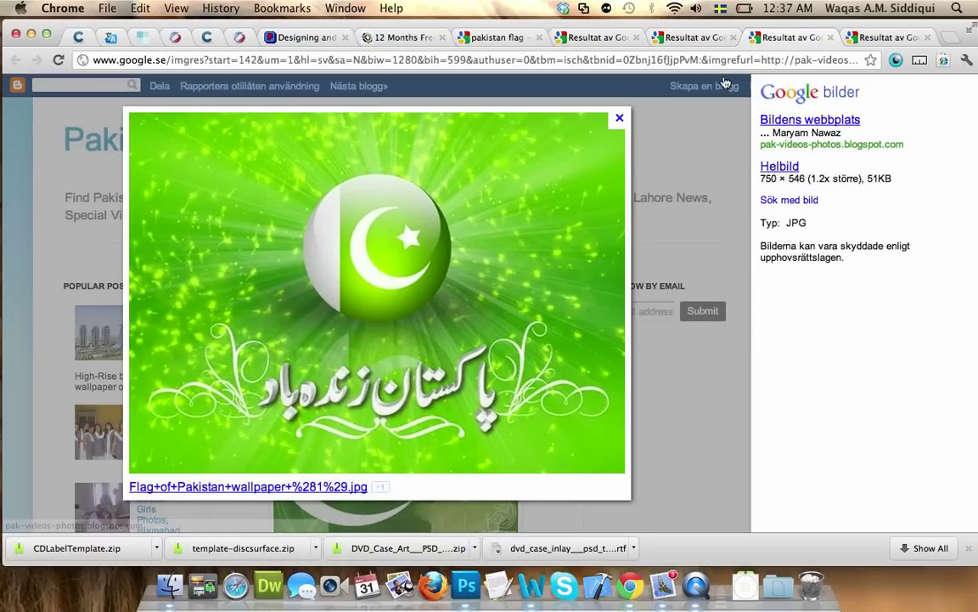
left_click(952, 37)
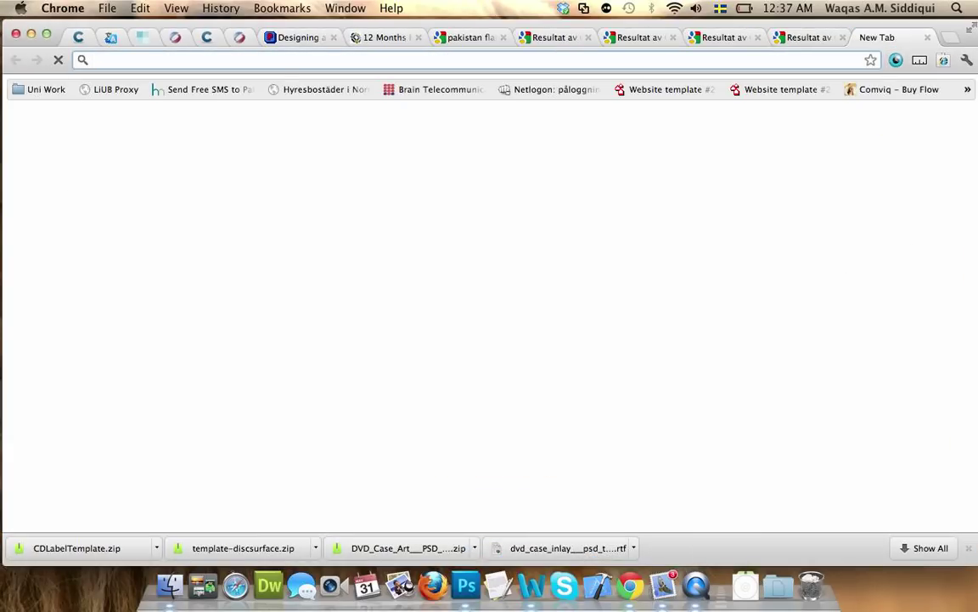
type("internetbusinesstrainings.com")
key("Return")
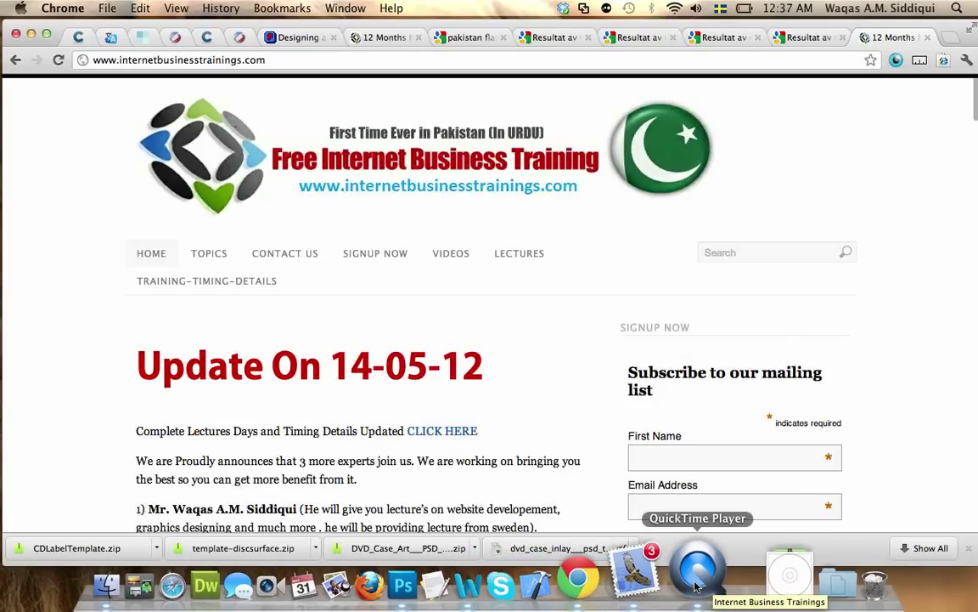
left_click(459, 573)
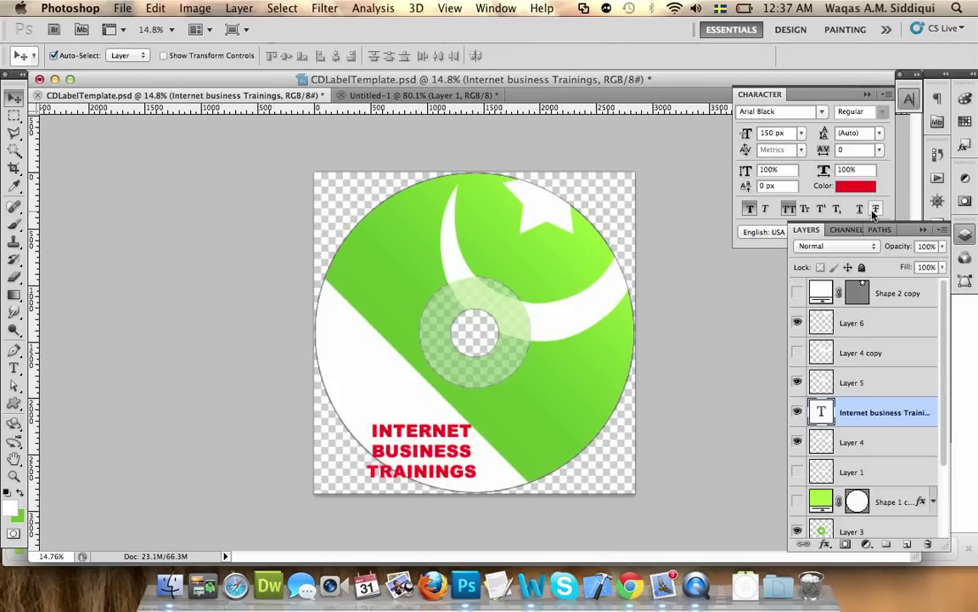
Step: Set the title text's leading to 130 px and move it to the disc's upper green area, above the hub ring
left_click(856, 133)
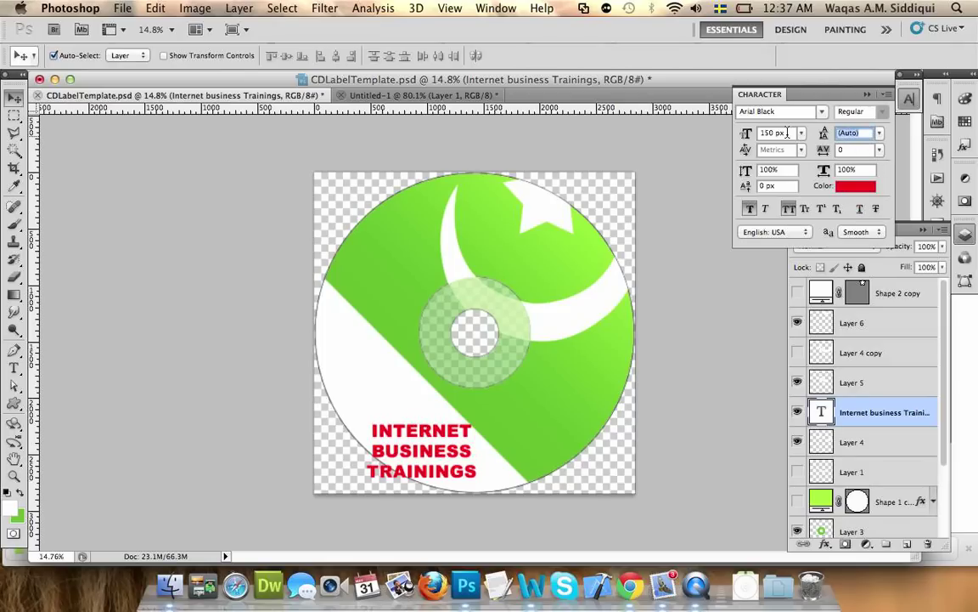
type("130")
key("Return")
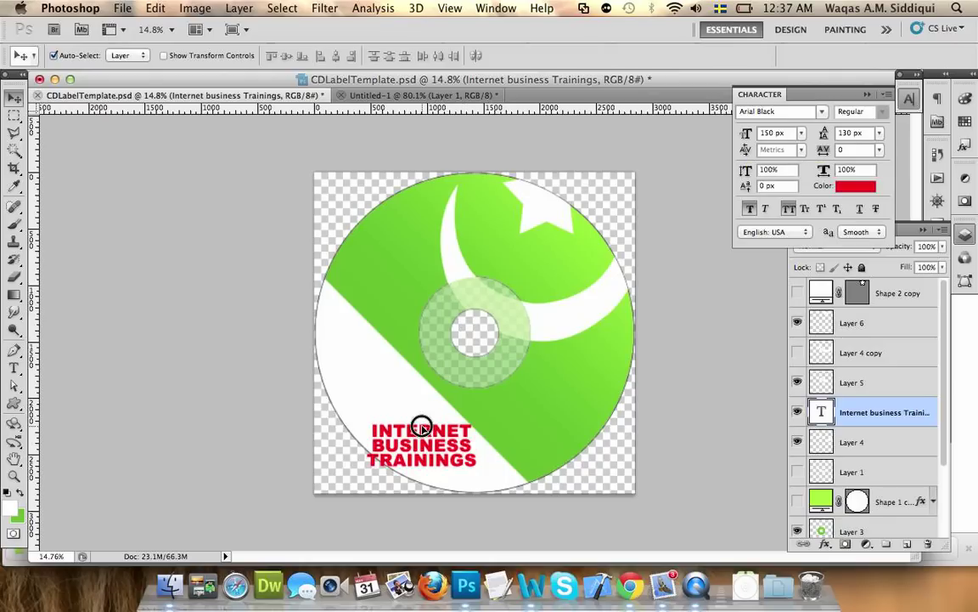
left_click_drag(422, 426, 466, 216)
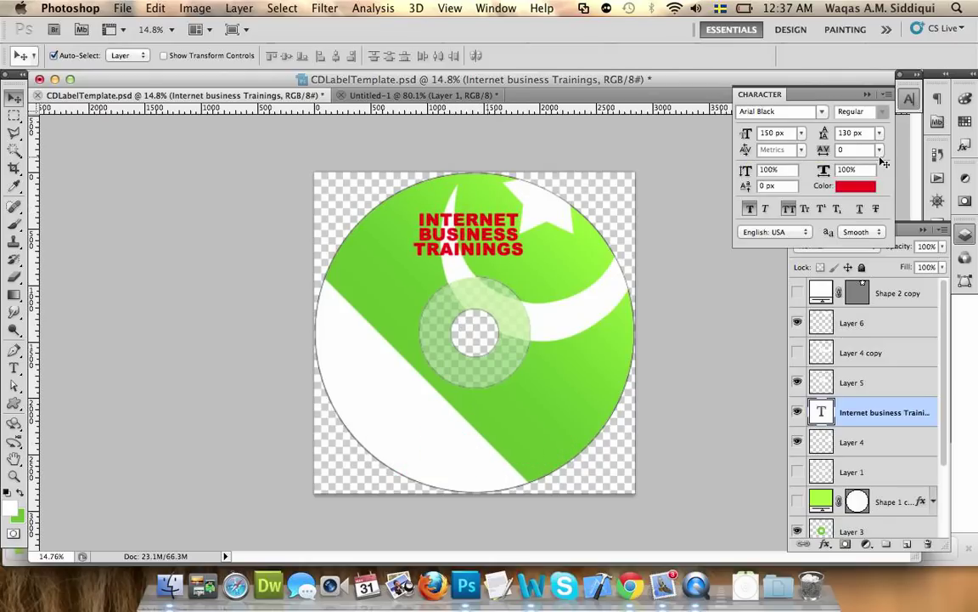
Step: Set the title text's leading to 140 px and try font sizes of 160 px and 170 px
left_click(851, 135)
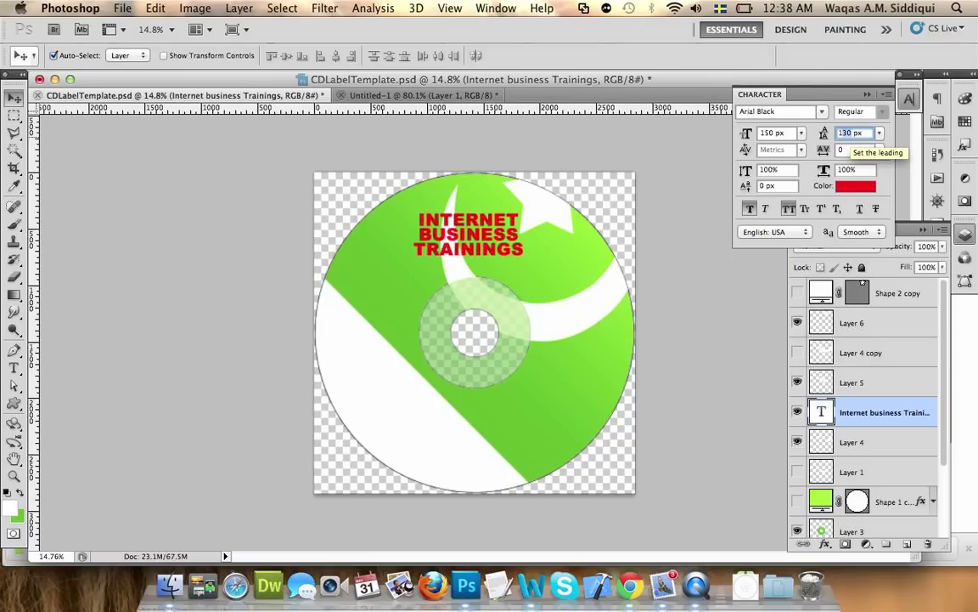
key("Return")
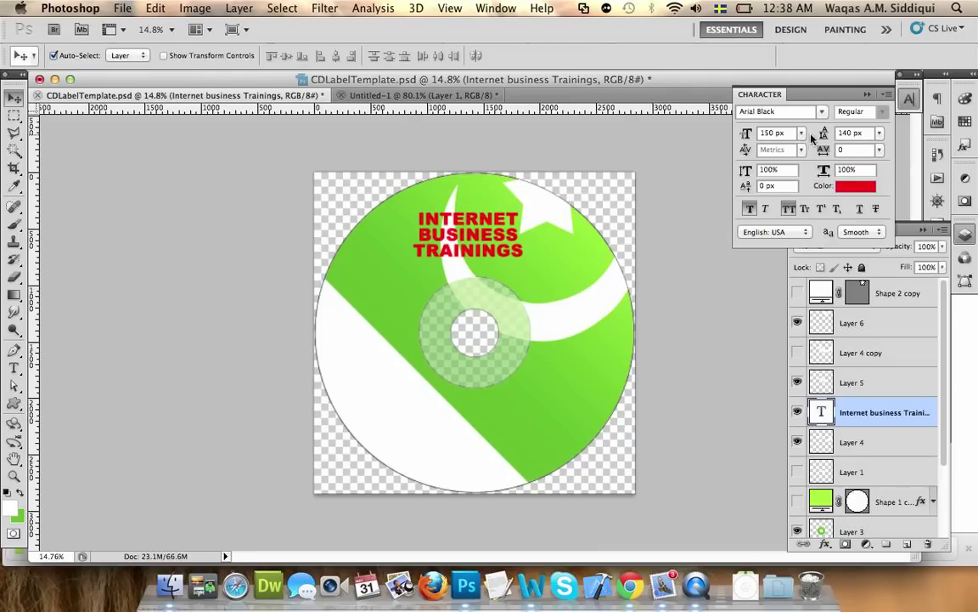
left_click(767, 132)
key("Return")
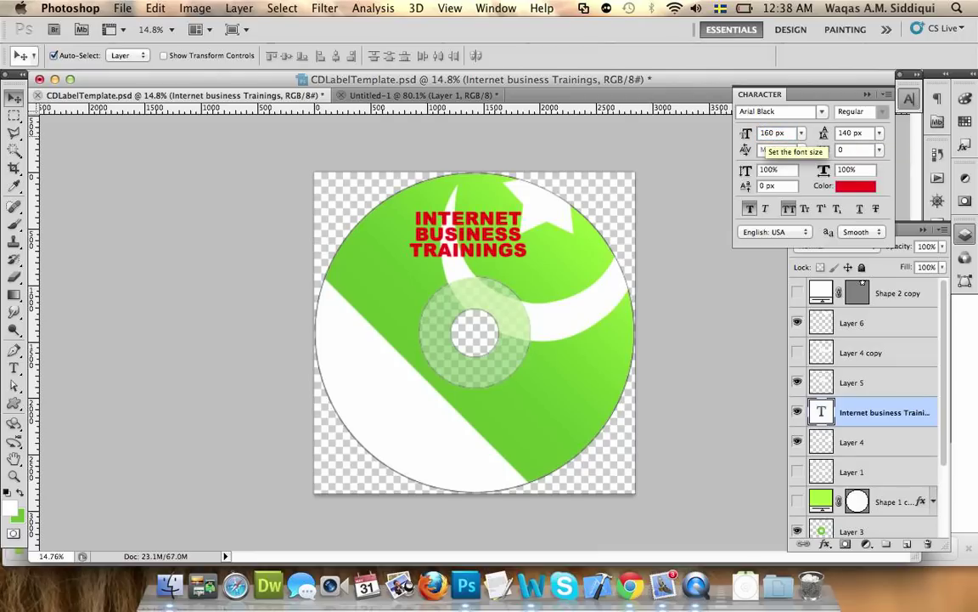
left_click(768, 134)
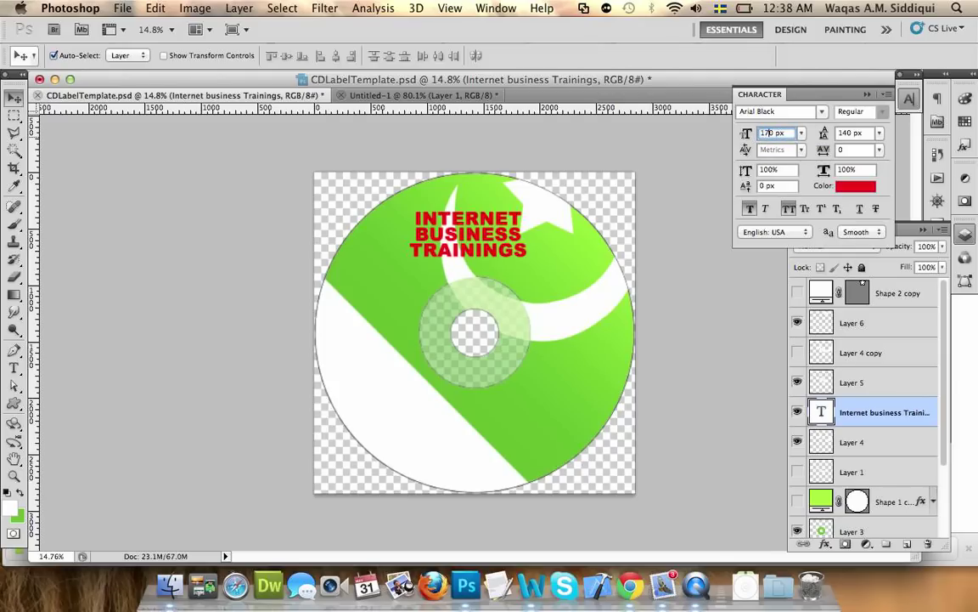
type("170")
key("Return")
Step: Set the title text's font size to 180 px and its leading to 160 px
left_click(767, 133)
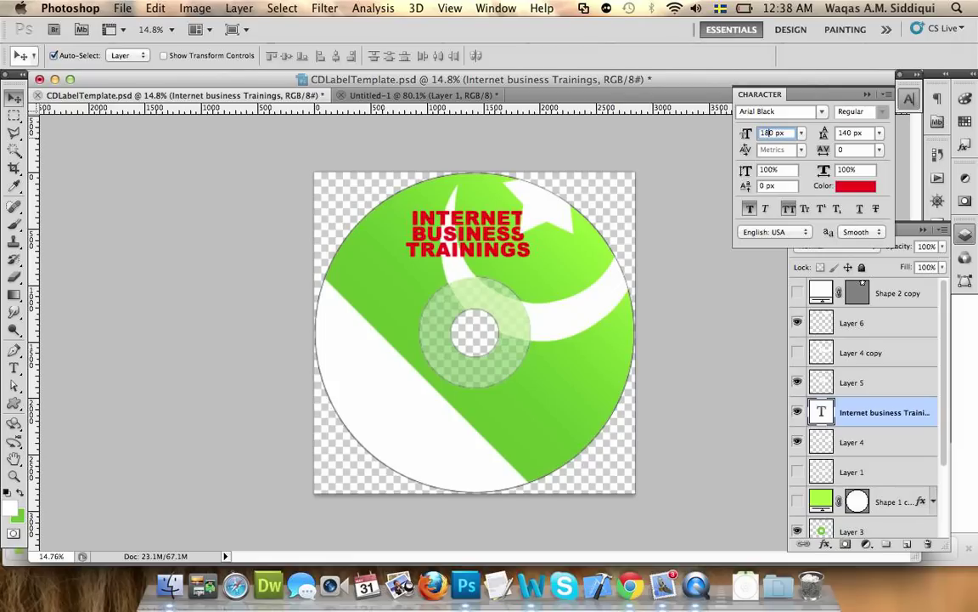
type("180")
key("Return")
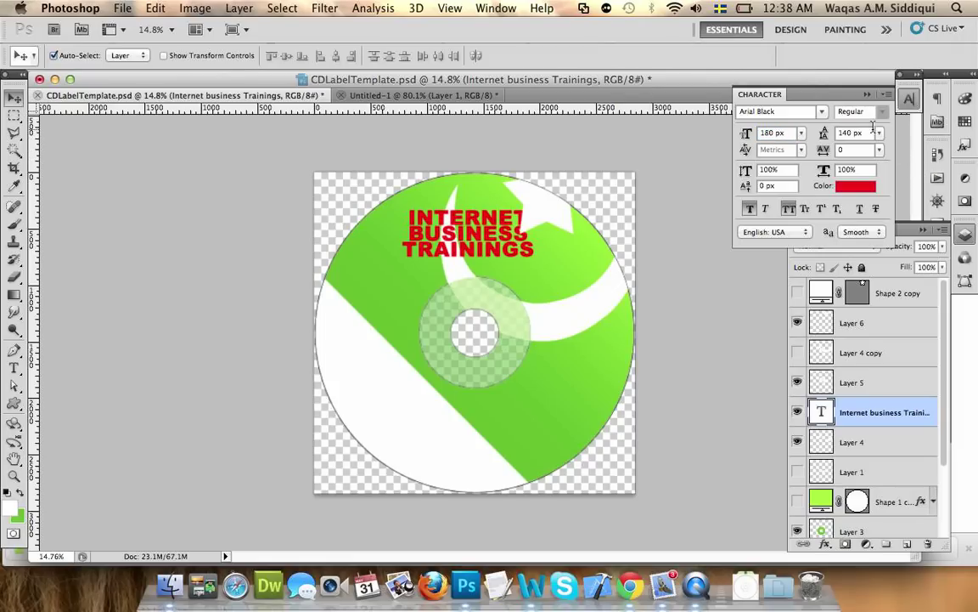
left_click(845, 134)
type("160")
key("Return")
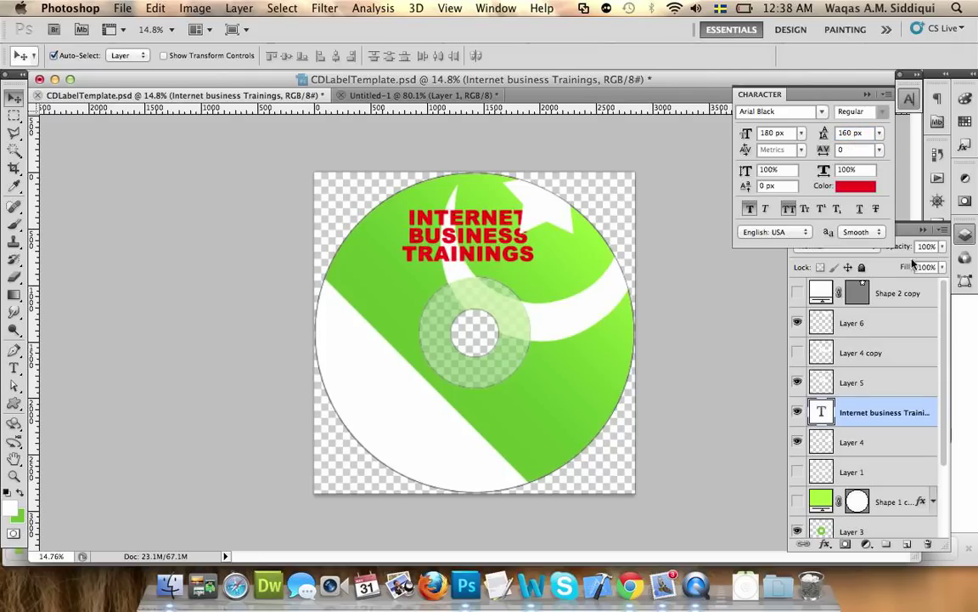
Step: Move the "Internet business Trainings" text layer above Layer 6 in the layer order
left_click(852, 323)
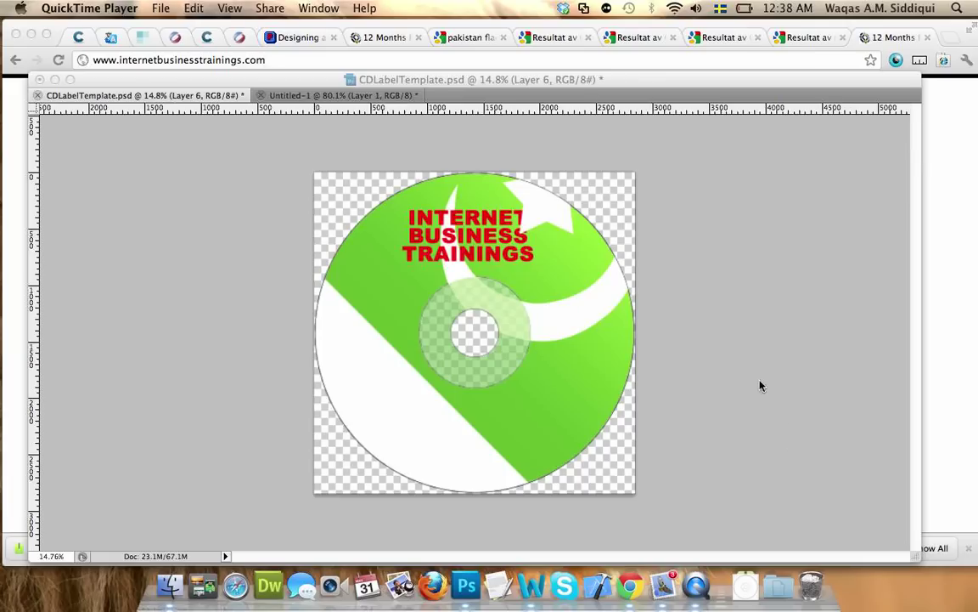
left_click(761, 376)
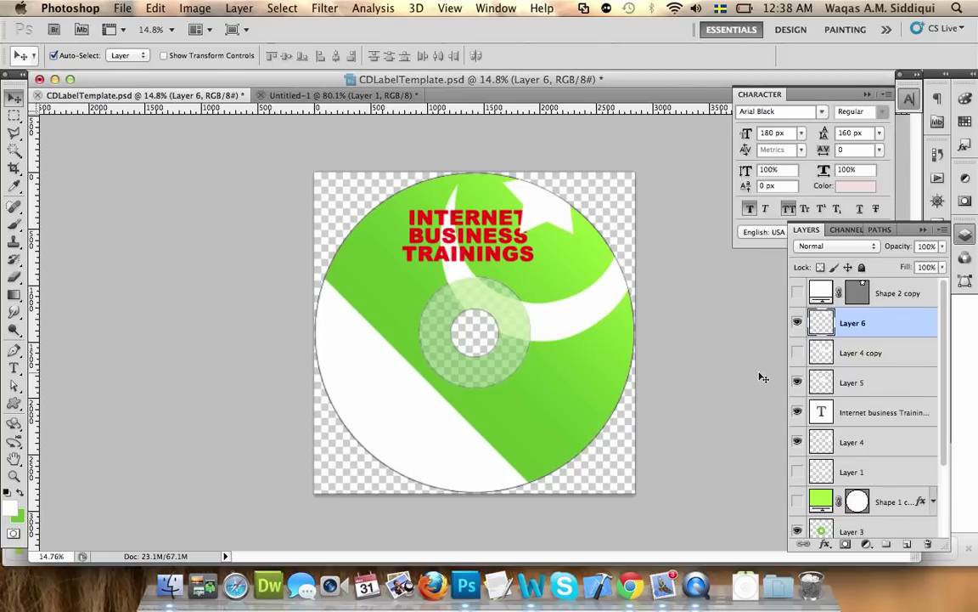
left_click(841, 412)
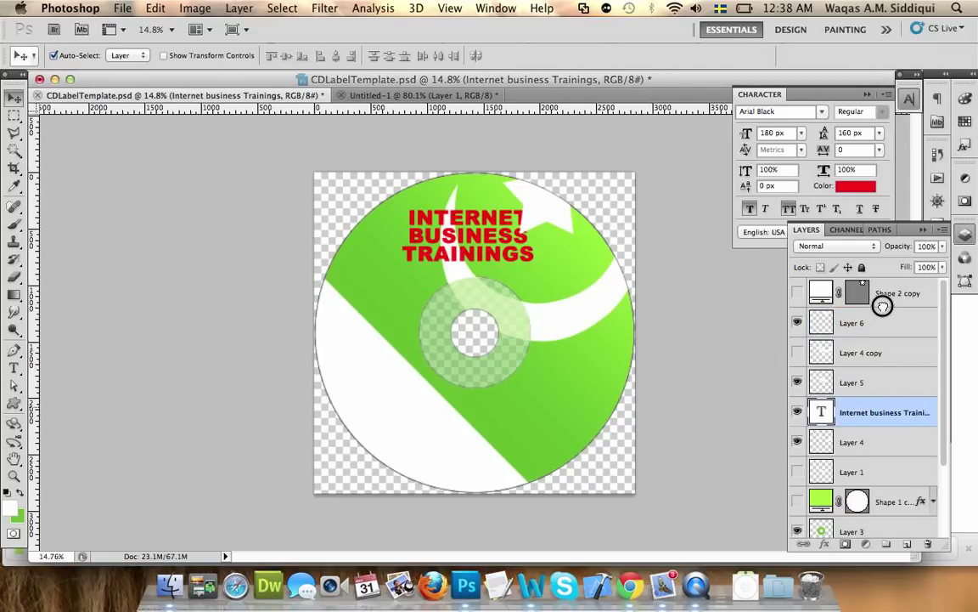
left_click_drag(883, 306, 882, 308)
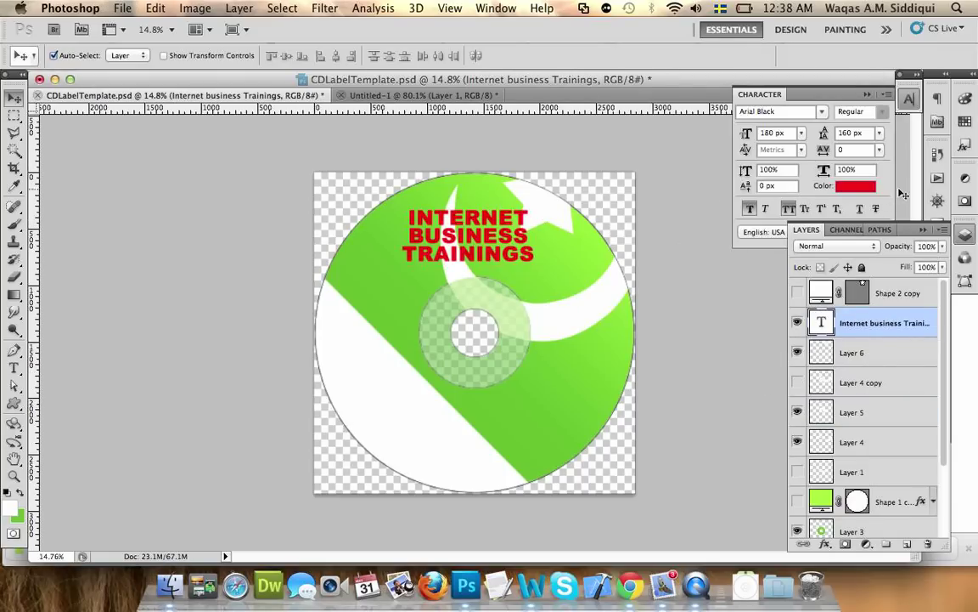
Step: Change the title text colour to a slightly darker red, e50000
left_click(855, 186)
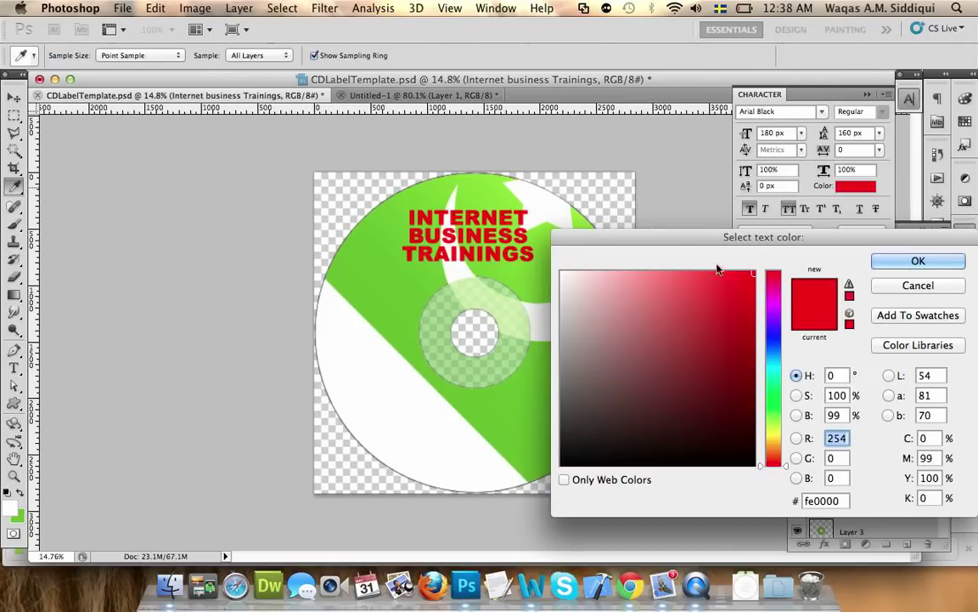
left_click(753, 373)
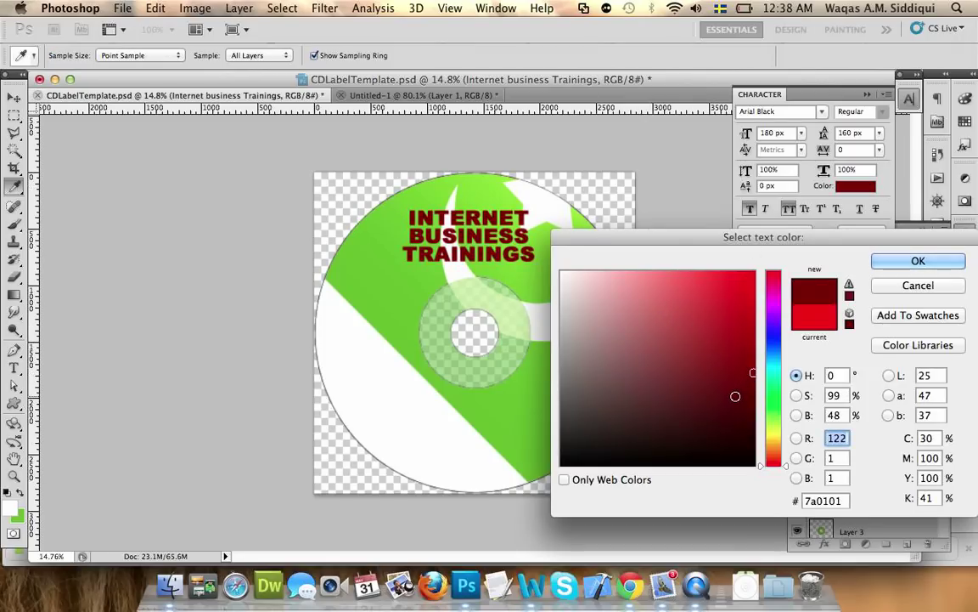
left_click_drag(748, 438, 761, 463)
left_click_drag(739, 391, 776, 390)
mouse_move(734, 358)
left_mouse_down()
mouse_move(783, 360)
mouse_move(773, 334)
mouse_move(775, 267)
left_mouse_up()
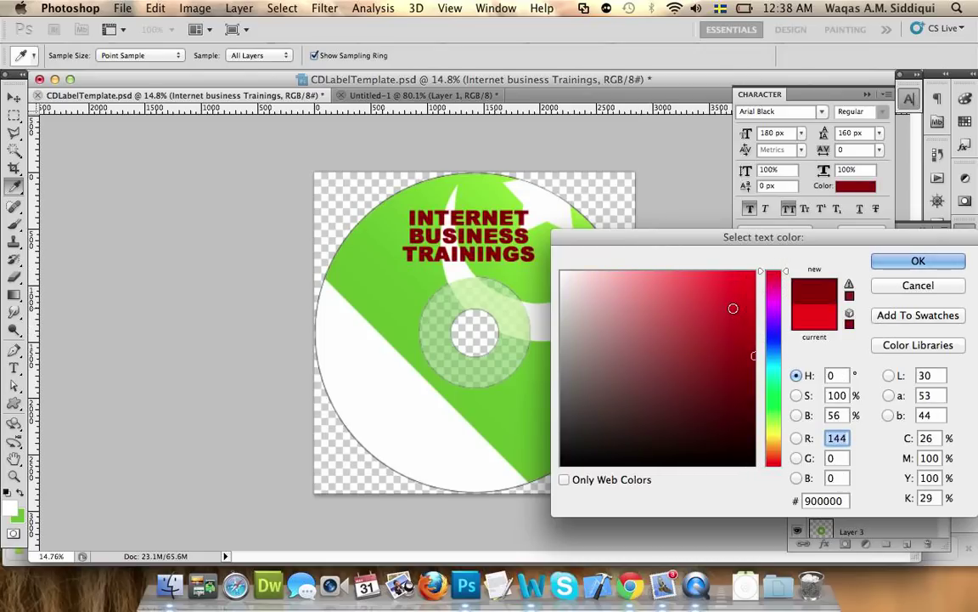
left_click_drag(733, 309, 760, 305)
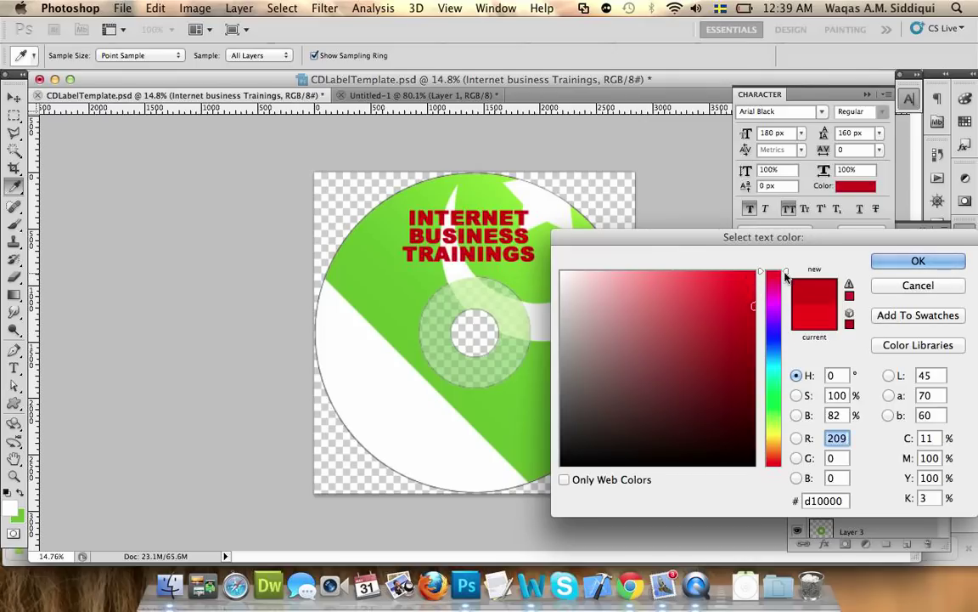
left_click_drag(786, 276, 776, 568)
mouse_move(728, 312)
left_mouse_down()
mouse_move(751, 287)
mouse_move(791, 289)
left_mouse_up()
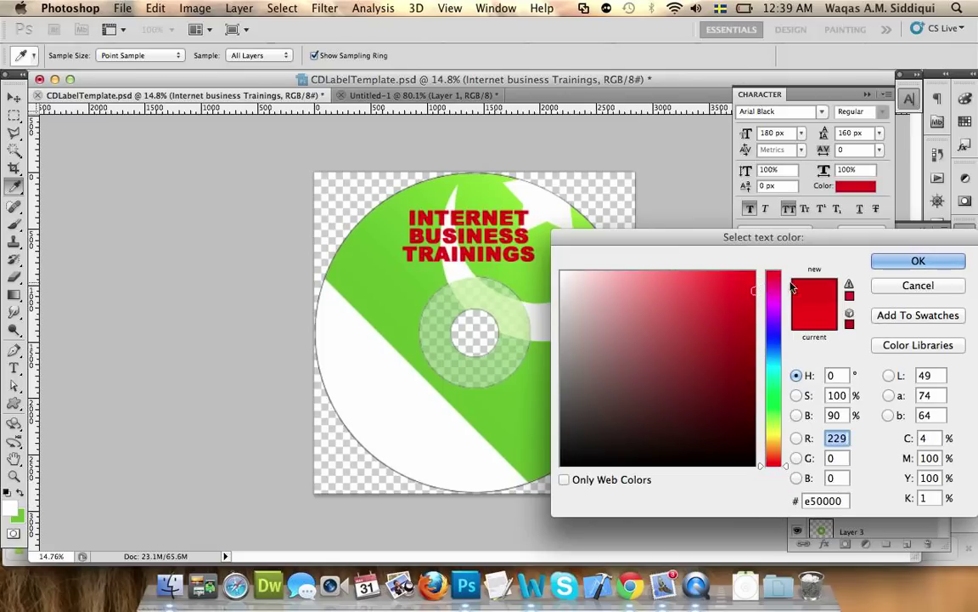
left_click(916, 261)
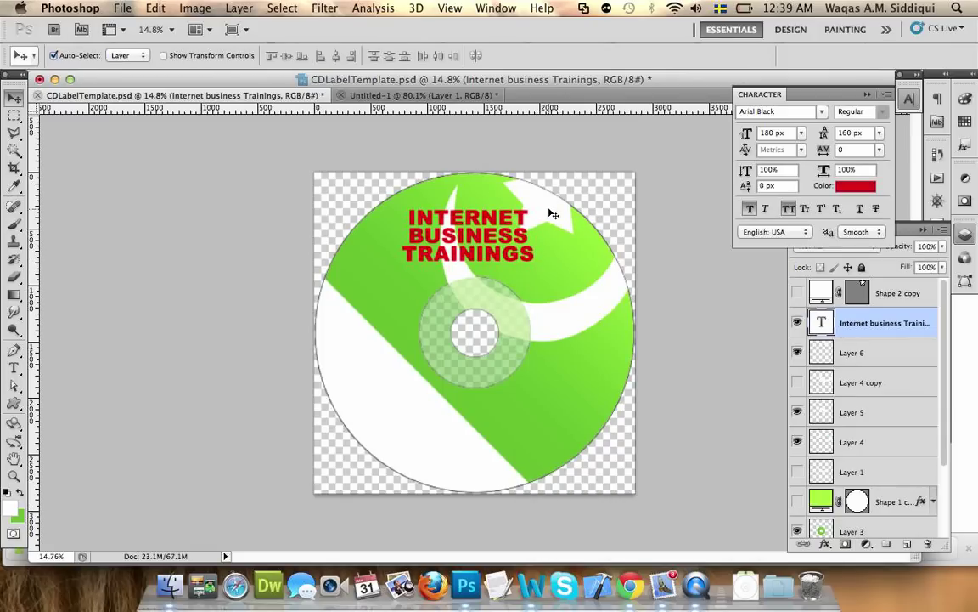
Step: Set the tracking of the word TRAININGS in the title to -50
left_click(13, 367)
double_click(441, 253)
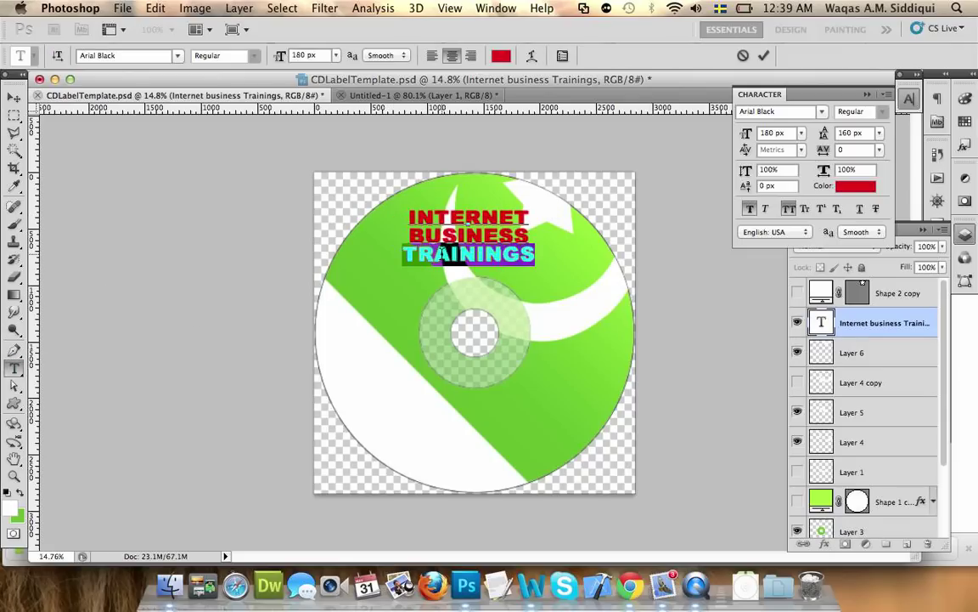
left_click(882, 151)
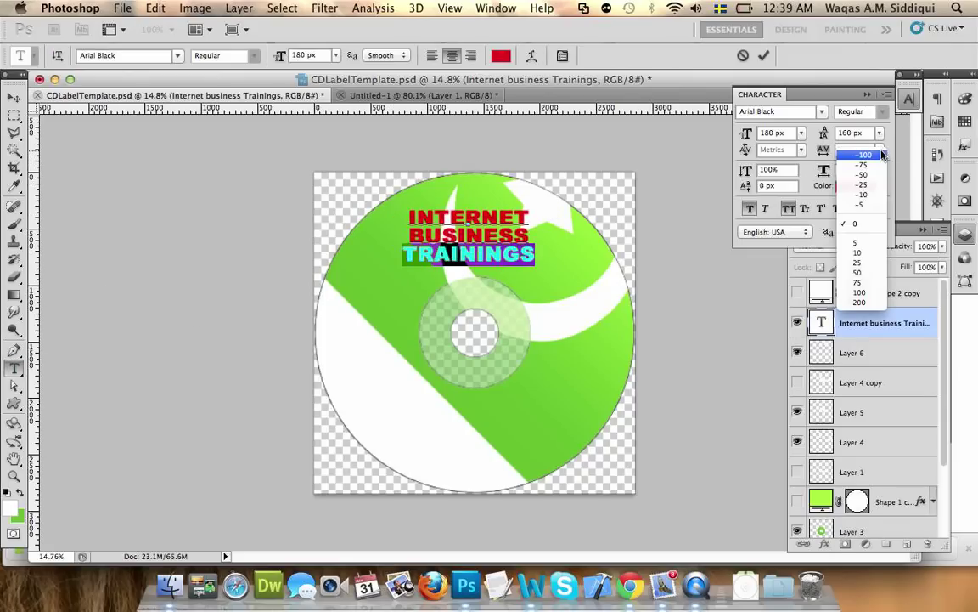
left_click(864, 154)
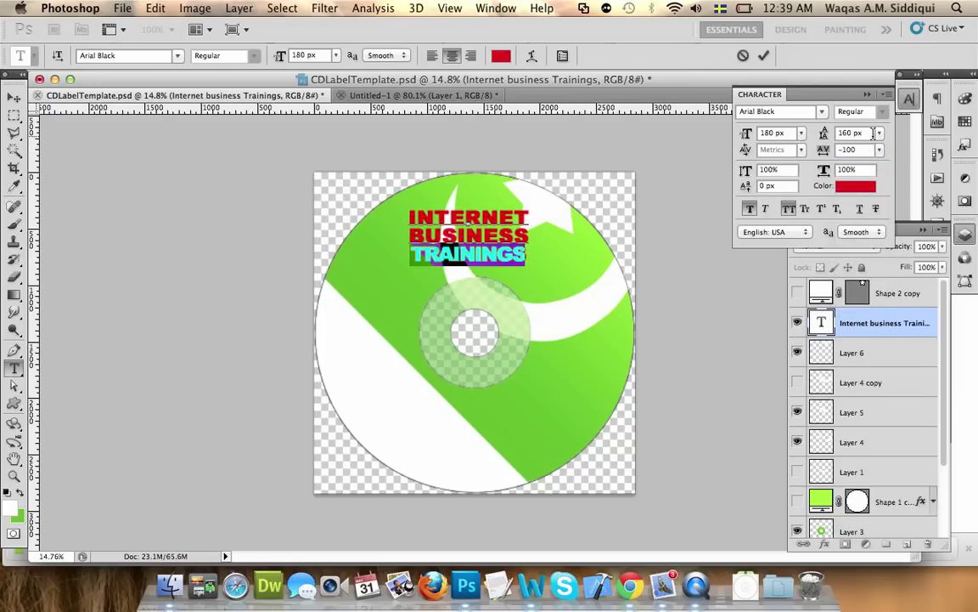
left_click(880, 149)
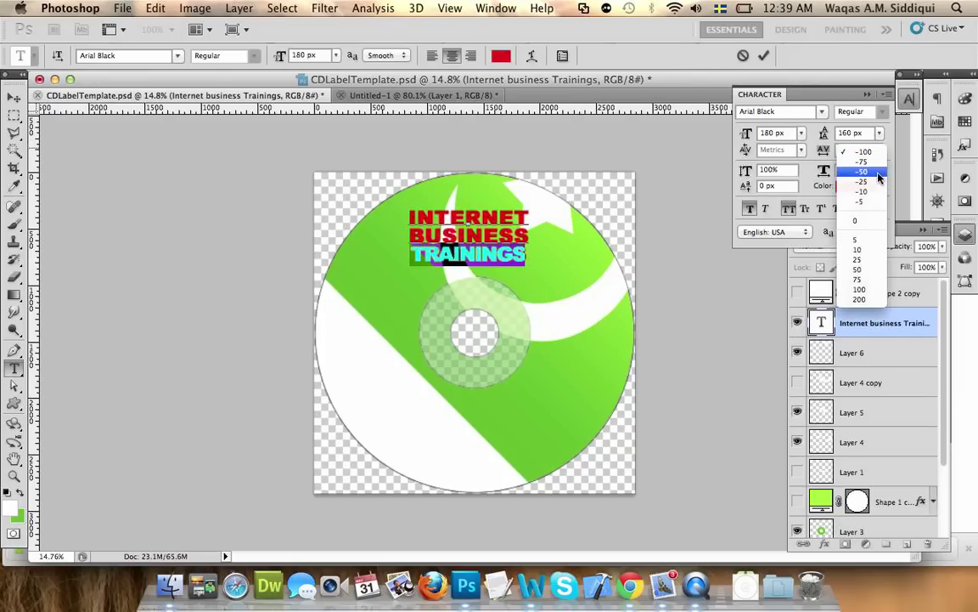
left_click(879, 174)
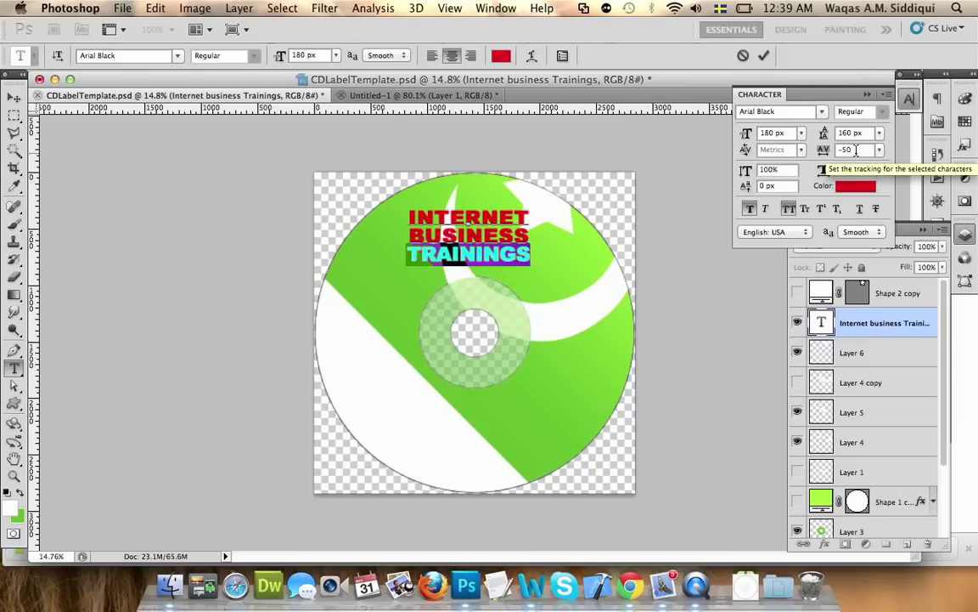
Step: Nudge the whole title text block slightly up and to the right on the disc
left_click(14, 96)
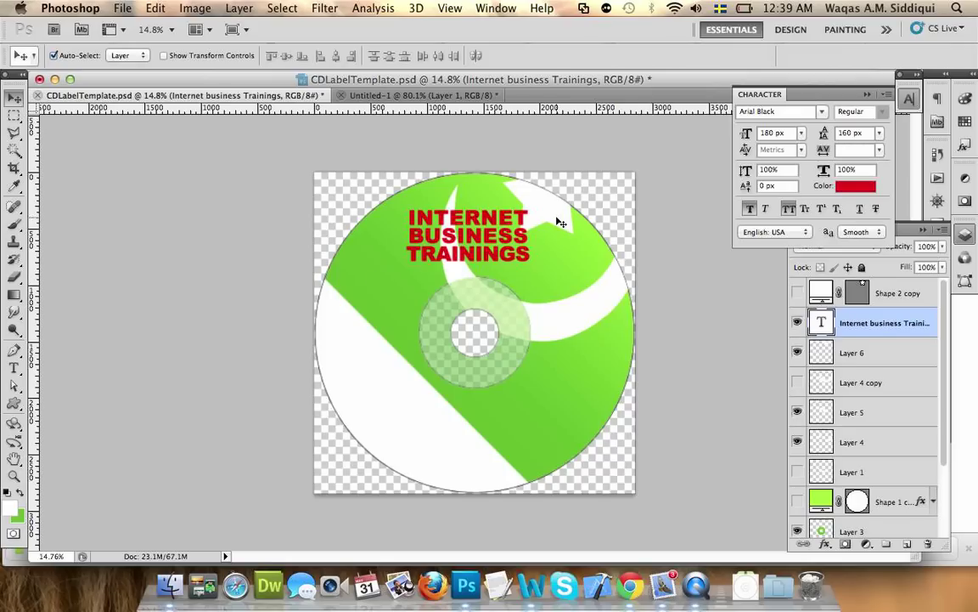
key("shift+Up")
key("shift+Up")
key("shift+Right")
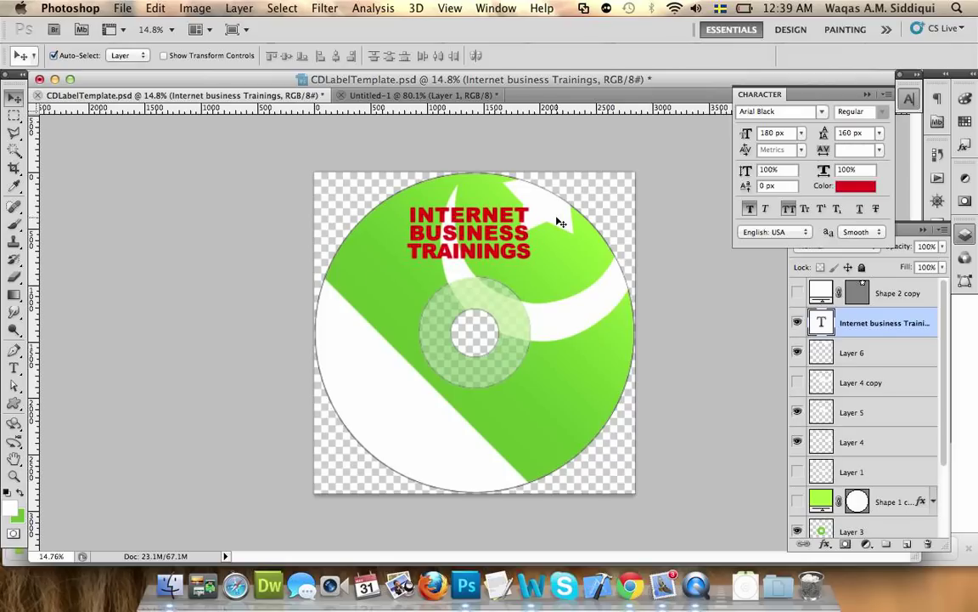
key("shift+Up")
key("shift+Left")
key("shift+Right")
key("shift+Right")
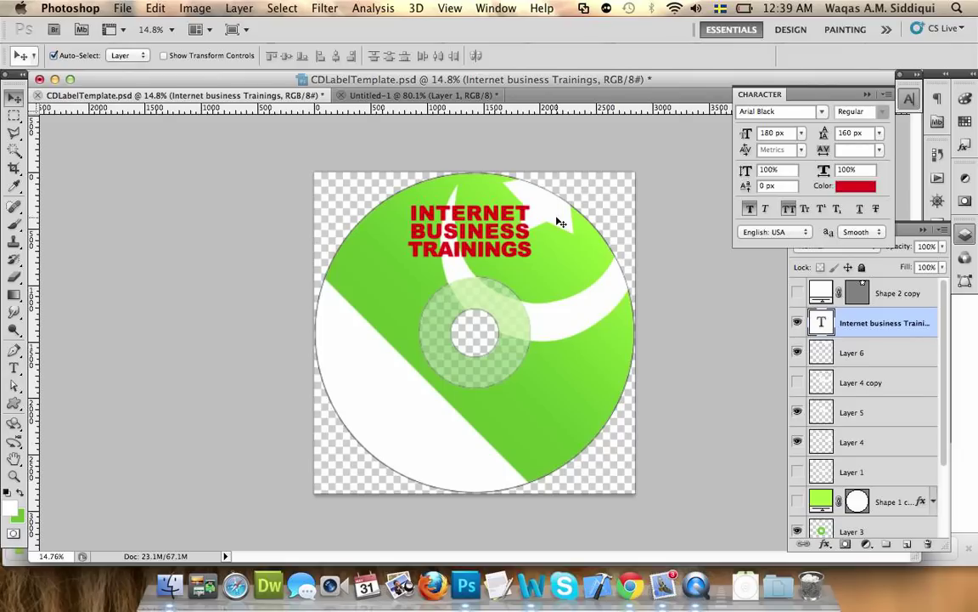
Step: Try a horizontal line with a 5 px weight just below the title text, and undo it
left_click(13, 405)
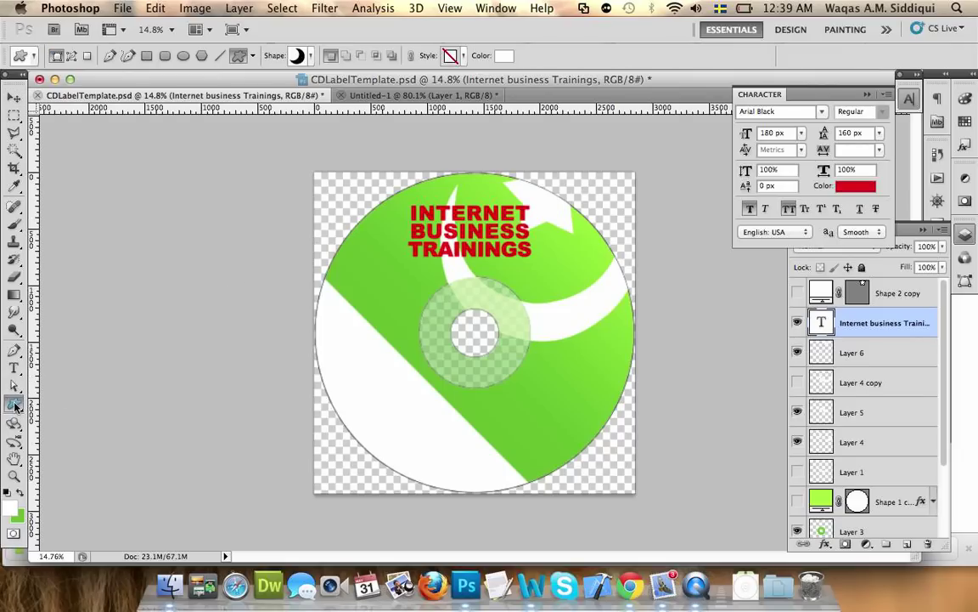
left_click(219, 55)
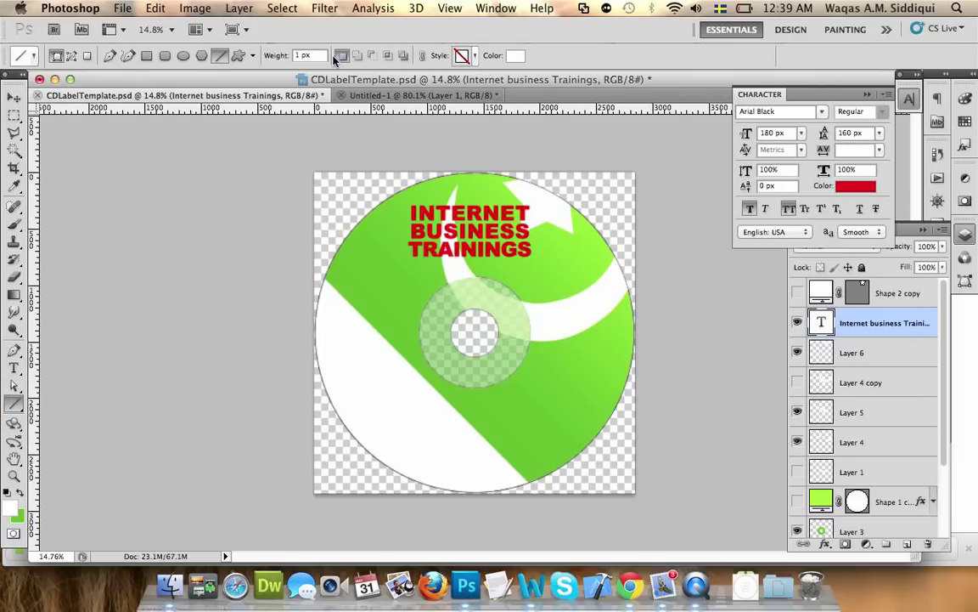
left_click(303, 55)
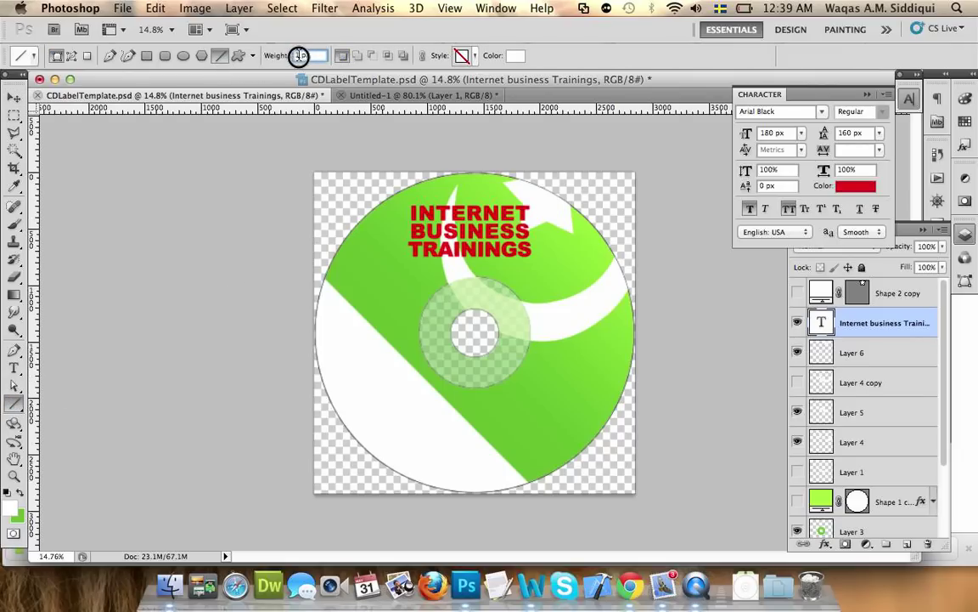
type("5")
key("Return")
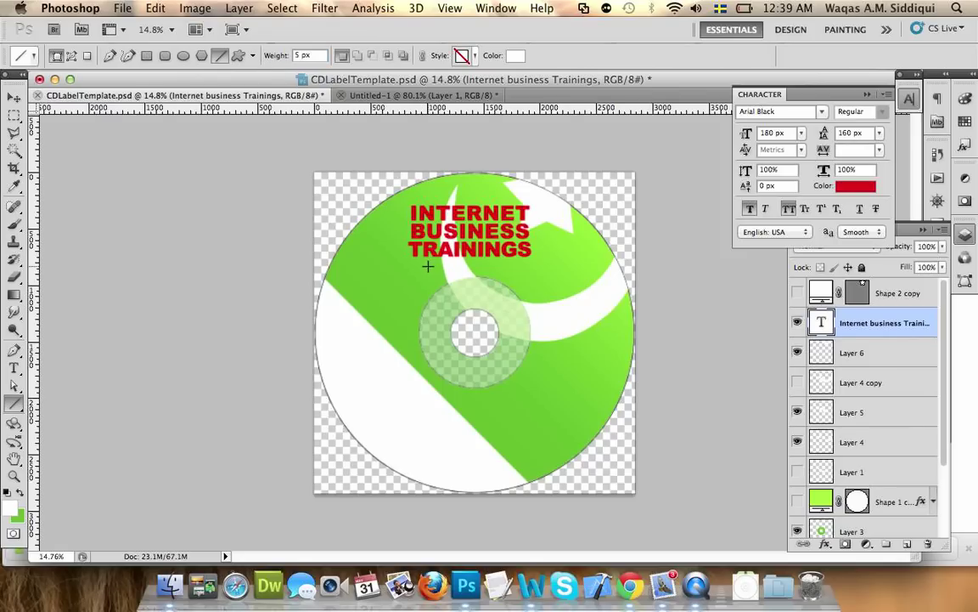
left_click_drag(410, 266, 531, 272)
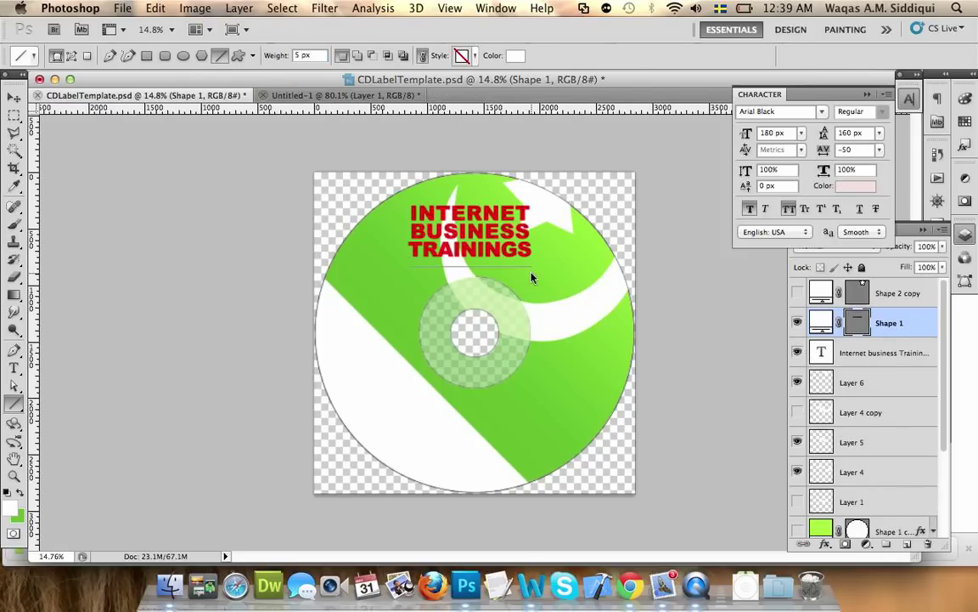
key("super+z")
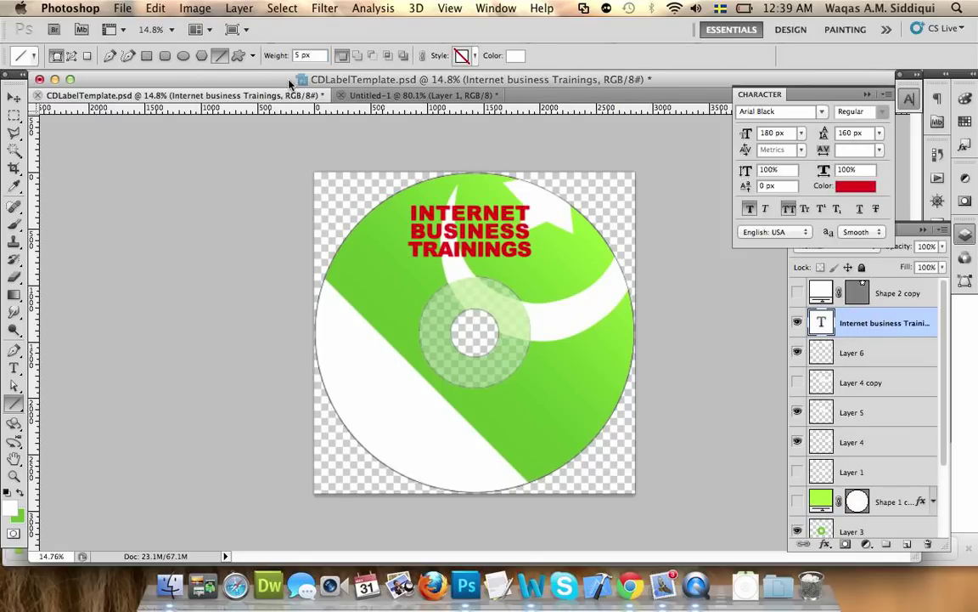
Step: Draw a horizontal line with a 25 px weight above the word INTERNET, about as wide as the title
left_click(302, 55)
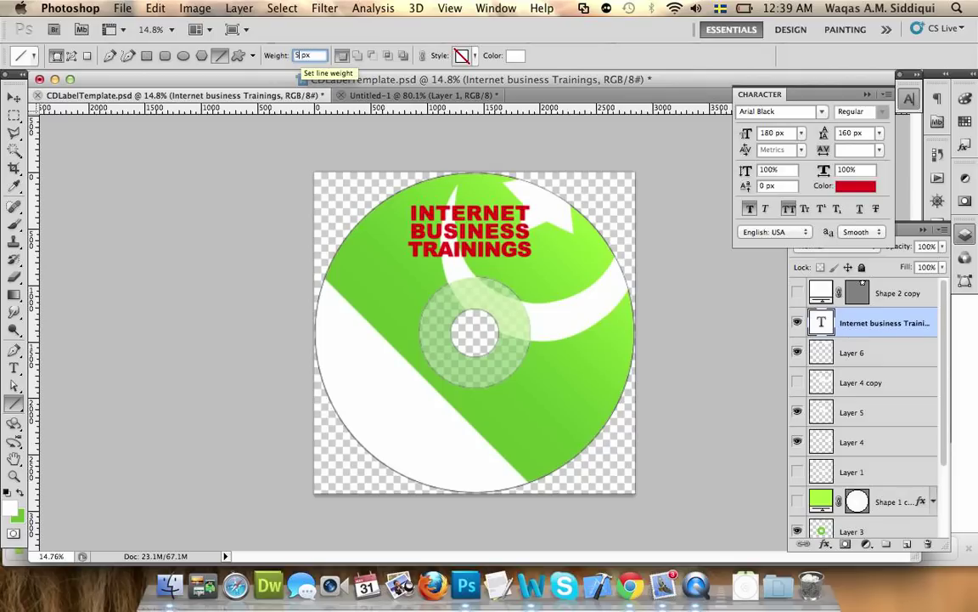
type("25")
key("Return")
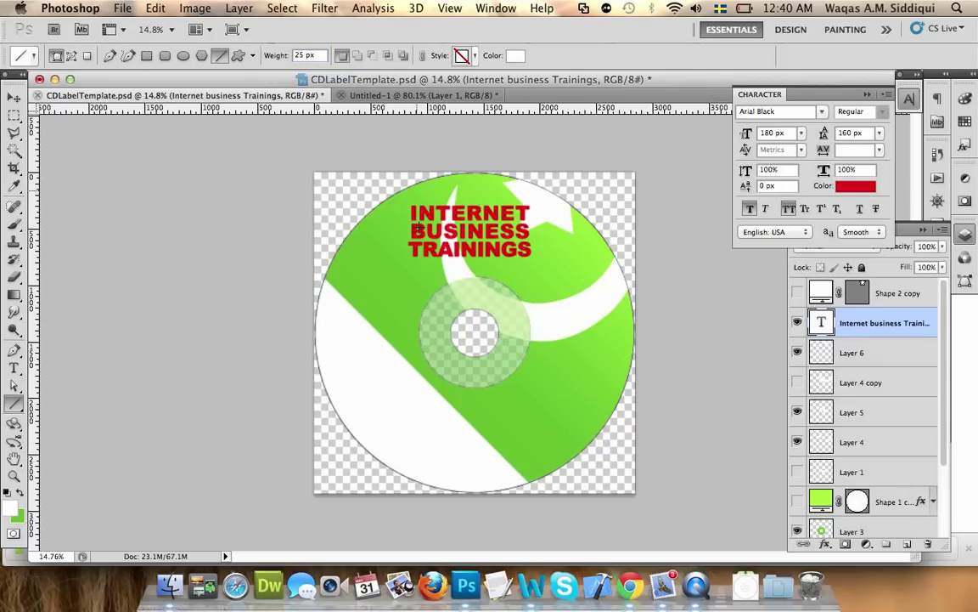
mouse_move(409, 266)
left_mouse_down()
mouse_move(532, 284)
mouse_move(513, 222)
mouse_move(519, 204)
mouse_move(530, 211)
left_mouse_up()
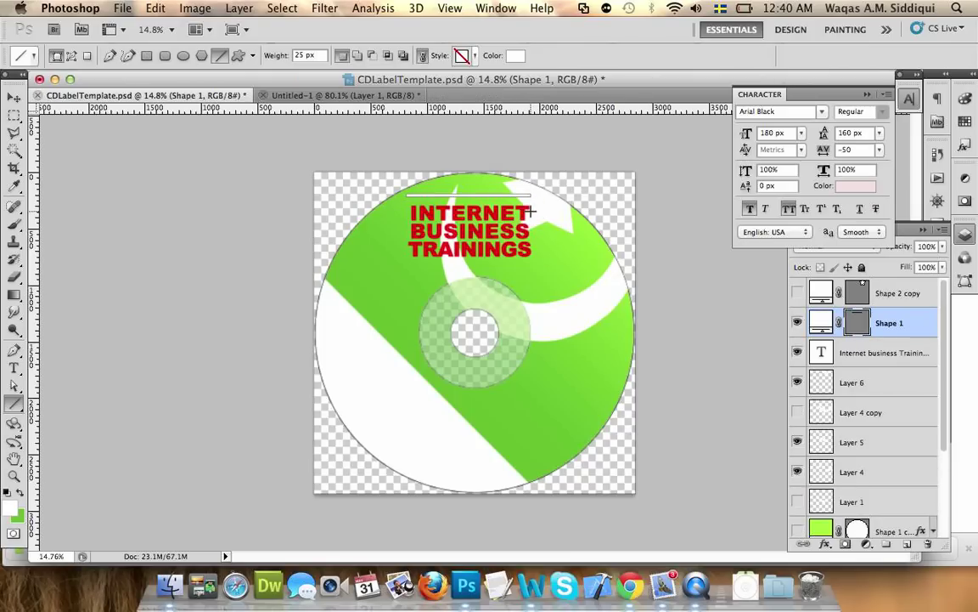
Step: Fill the new line shape with the title's red, e50000, sampled from the text, and deselect the shape
double_click(817, 320)
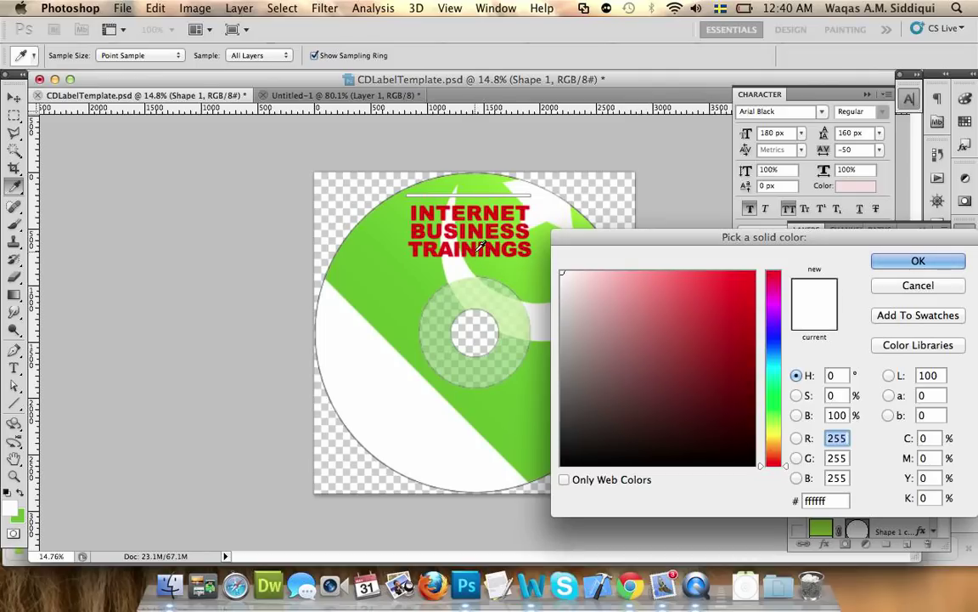
left_click(484, 242)
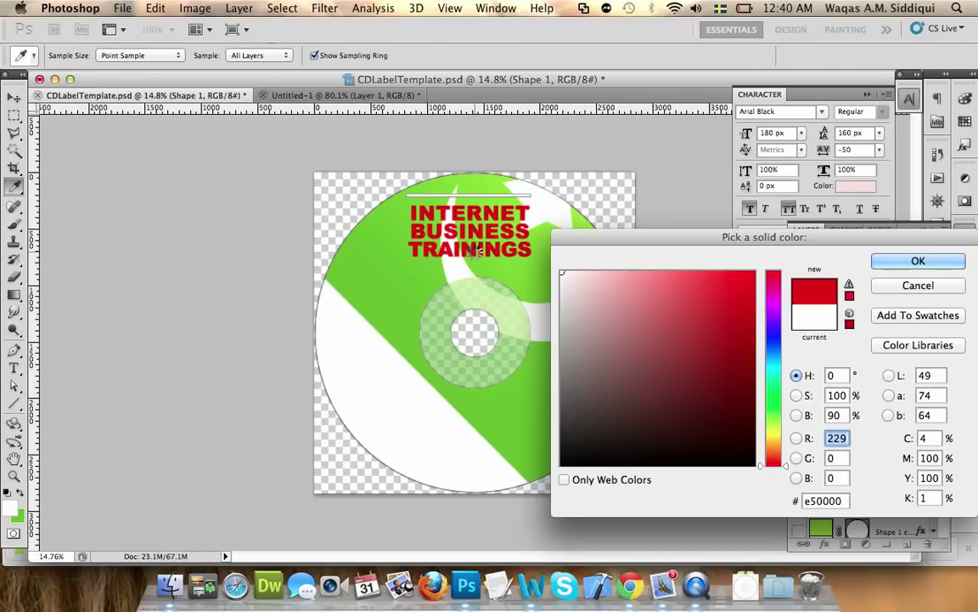
left_click(907, 260)
left_click(895, 383)
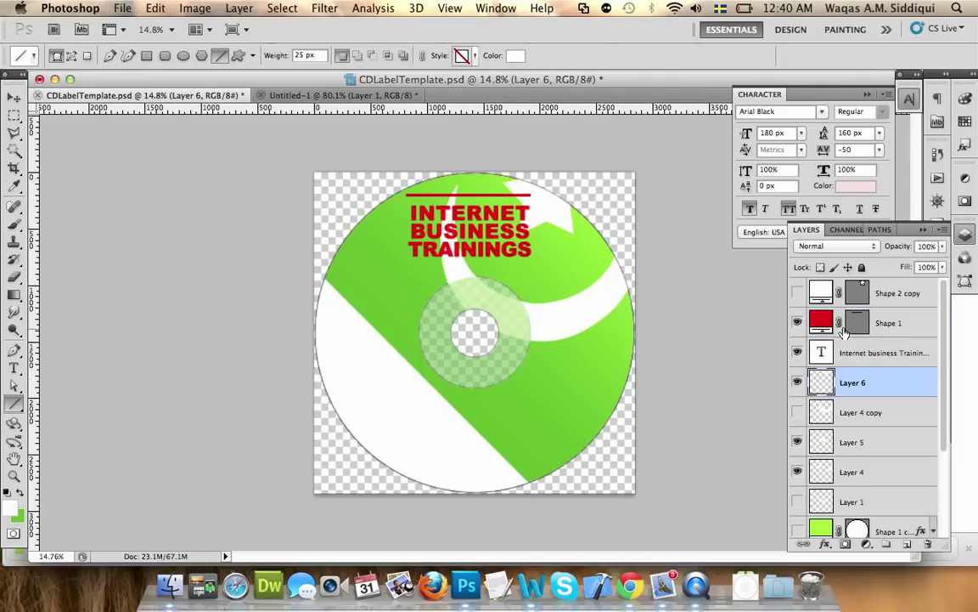
Step: Duplicate the red line above the title and move the copy straight down to just below the word TRAININGS
left_click(898, 327)
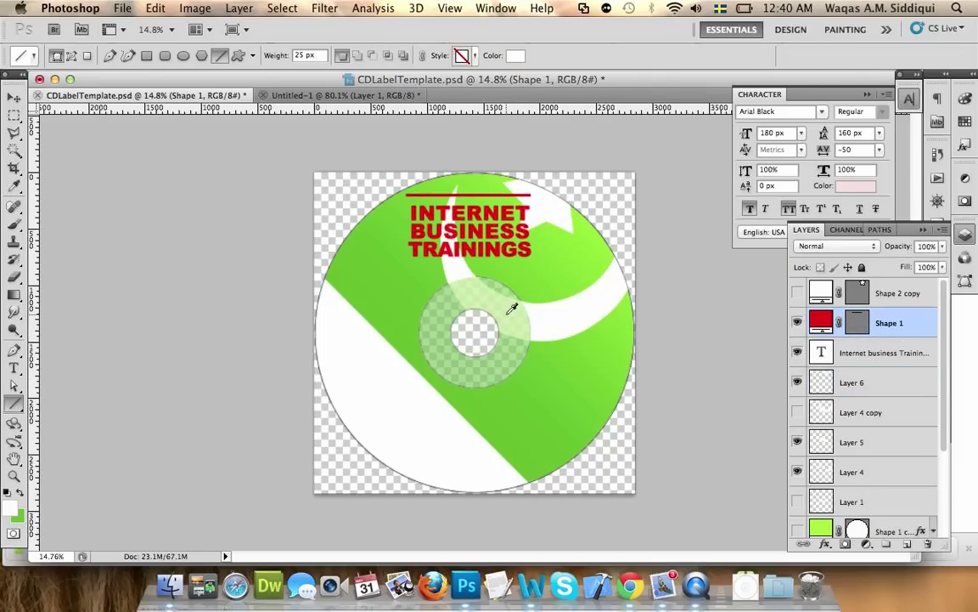
key("v")
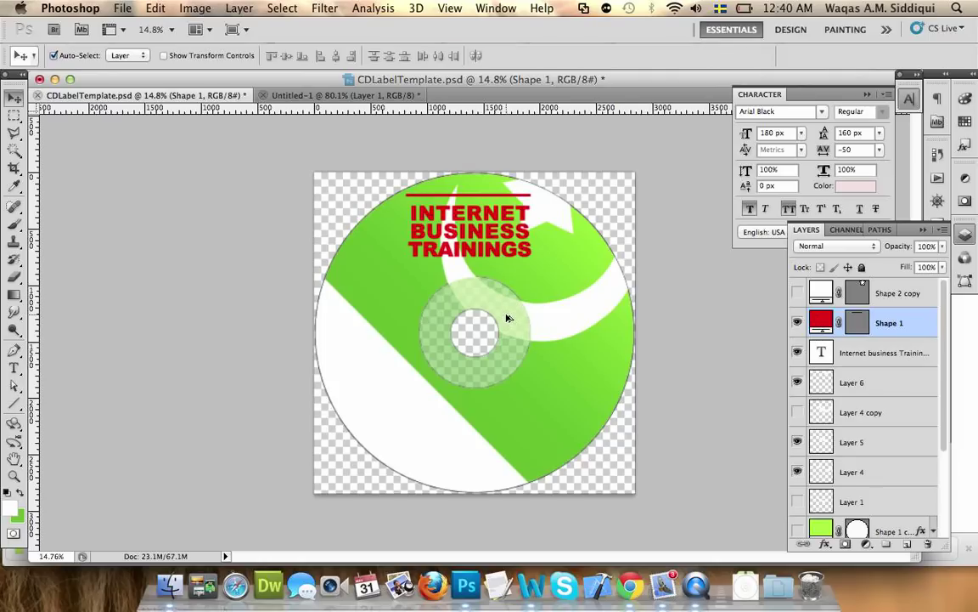
left_click_drag(507, 319, 511, 320, "alt")
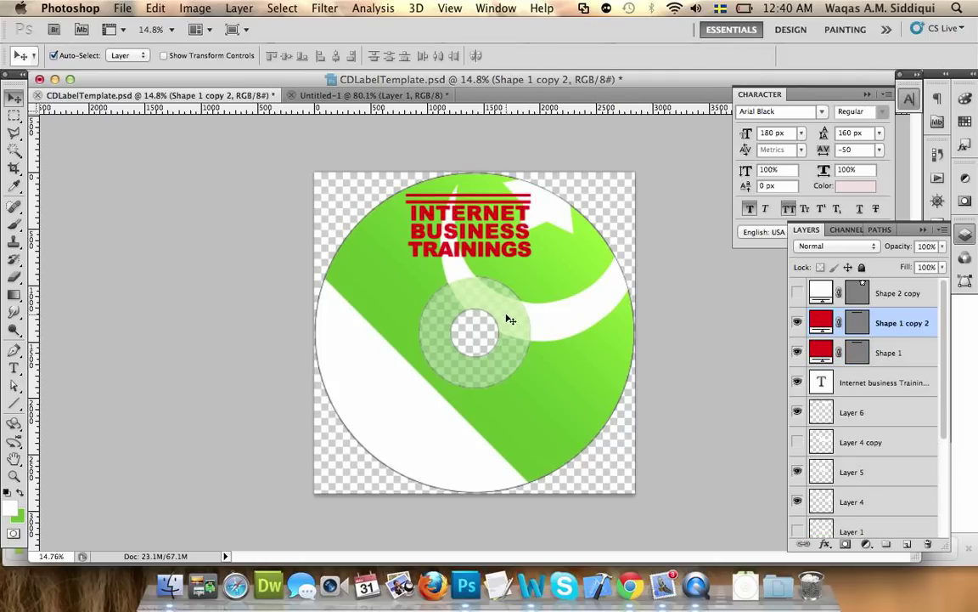
key("shift+Down")
key("shift+Down")
key("shift+Down")
key("shift+Down")
key("shift+Down")
key("shift+Down")
key("shift+Down")
key("shift+Down")
key("shift+Down")
key("shift+Down")
key("shift+Down")
key("shift+Down")
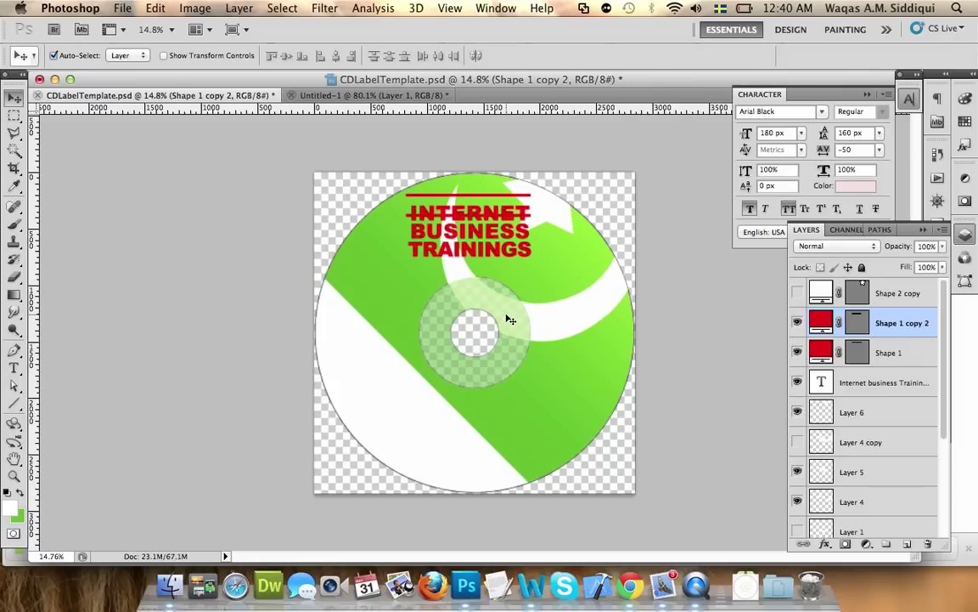
key("shift+Down")
key("shift+Down")
key("shift+Down")
key("shift+Down")
key("shift+Down")
key("shift+Down")
key("shift+Down")
key("shift+Down")
key("shift+Down")
key("shift+Down")
key("shift+Down")
key("shift+Down")
key("shift+Down")
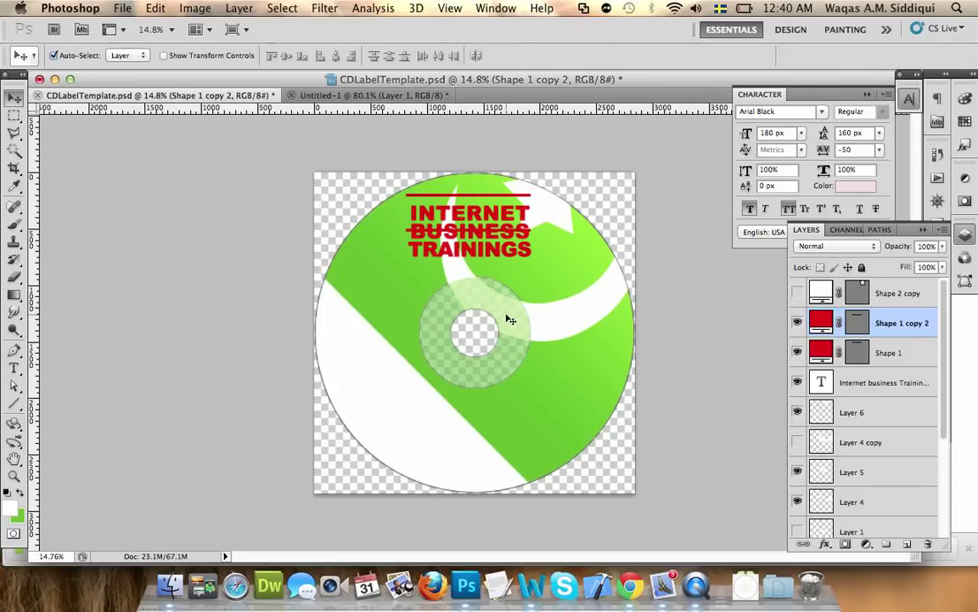
key("shift+Down")
key("shift+Down")
key("shift+Down")
key("shift+Down")
key("shift+Down")
key("shift+Down")
key("shift+Down")
key("shift+Down")
key("shift+Down")
key("shift+Down")
key("shift+Down")
key("shift+Down")
key("shift+Down")
key("shift+Down")
key("shift+Down")
key("shift+Down")
key("shift+Down")
key("shift+Down")
key("shift+Down")
key("shift+Down")
key("shift+Down")
key("shift+Down")
key("shift+Down")
key("shift+Down")
key("shift+Down")
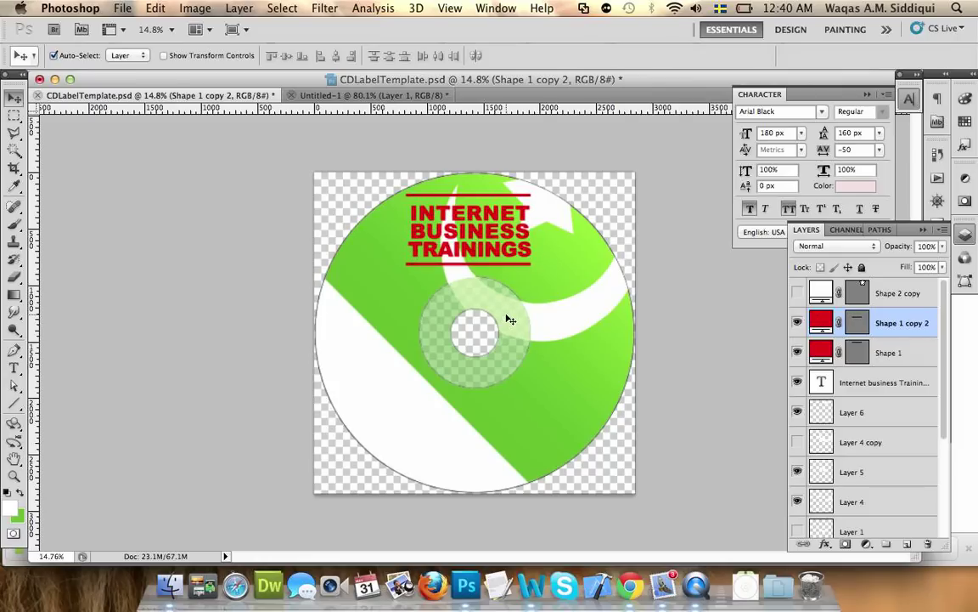
key("shift+Down")
key("shift+Down")
key("shift+Down")
key("shift+Down")
key("shift+Down")
key("shift+Down")
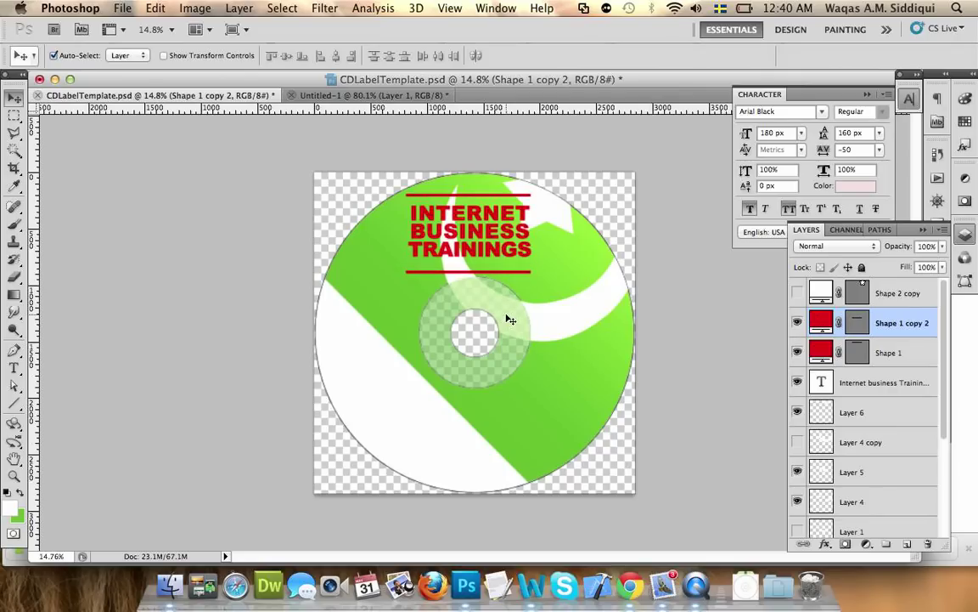
key("shift+Up")
key("shift+Up")
key("shift+Up")
key("shift+Up")
key("shift+Up")
key("shift+Up")
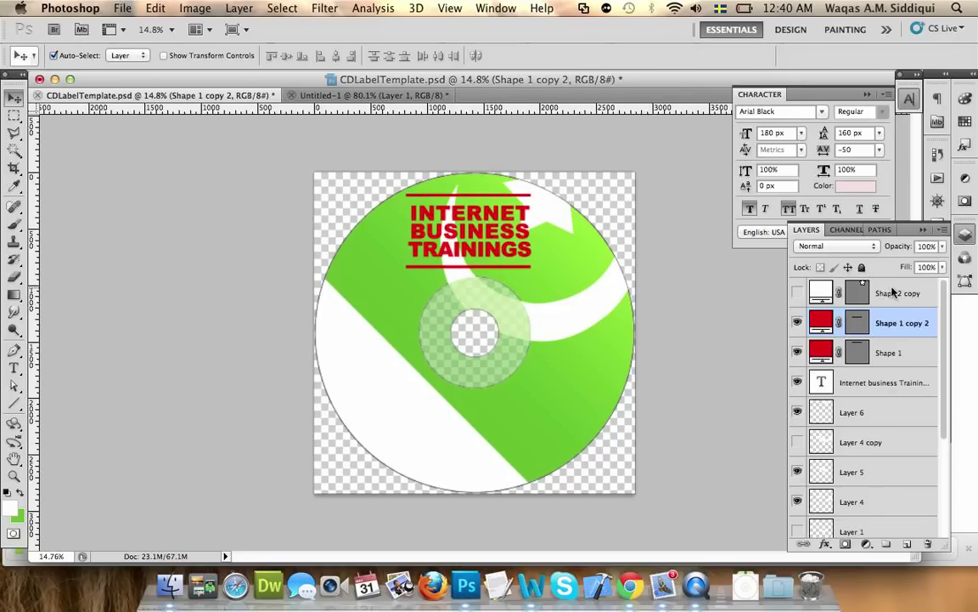
Step: Nudge the title text and both red lines together slightly to the right and down on the disc
left_click(811, 382, "shift")
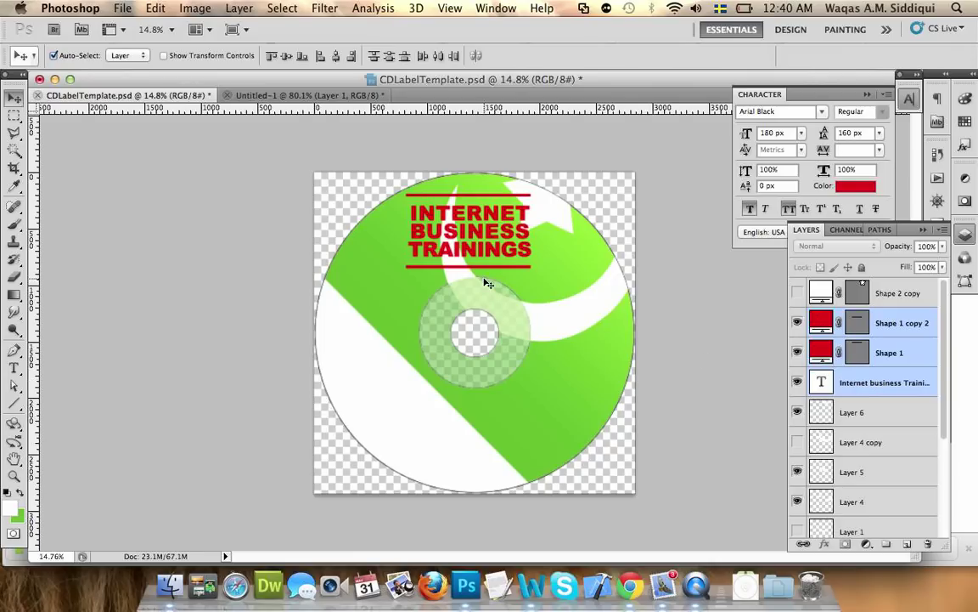
key("shift+Right")
key("shift+Right")
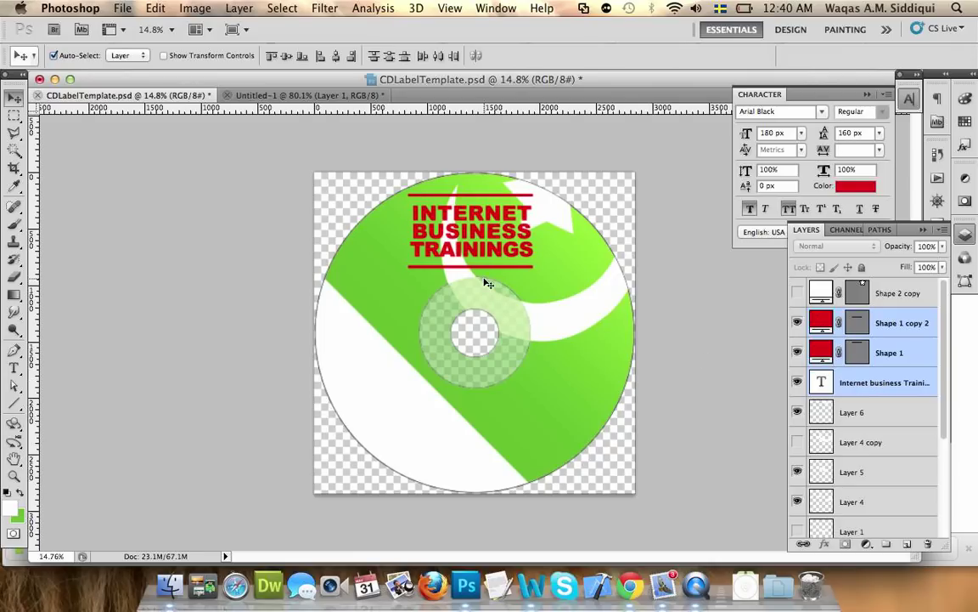
key("shift+Right")
key("shift+Right")
key("shift+Down")
key("shift+Down")
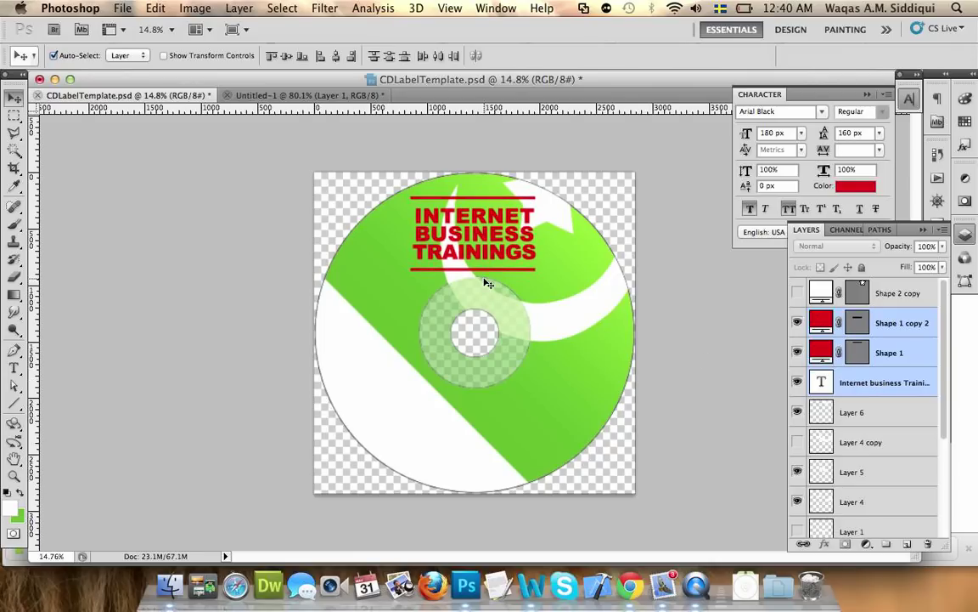
key("shift+Down")
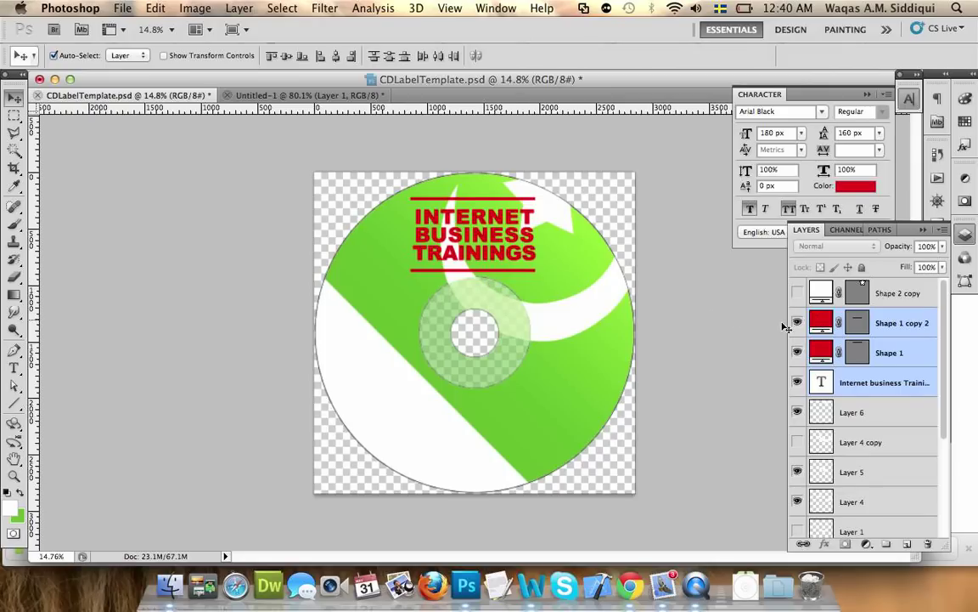
Step: Add a diagonal text box with placeholder text above Layer 6 and move it onto the disc's white area along the green edge
left_click(841, 411)
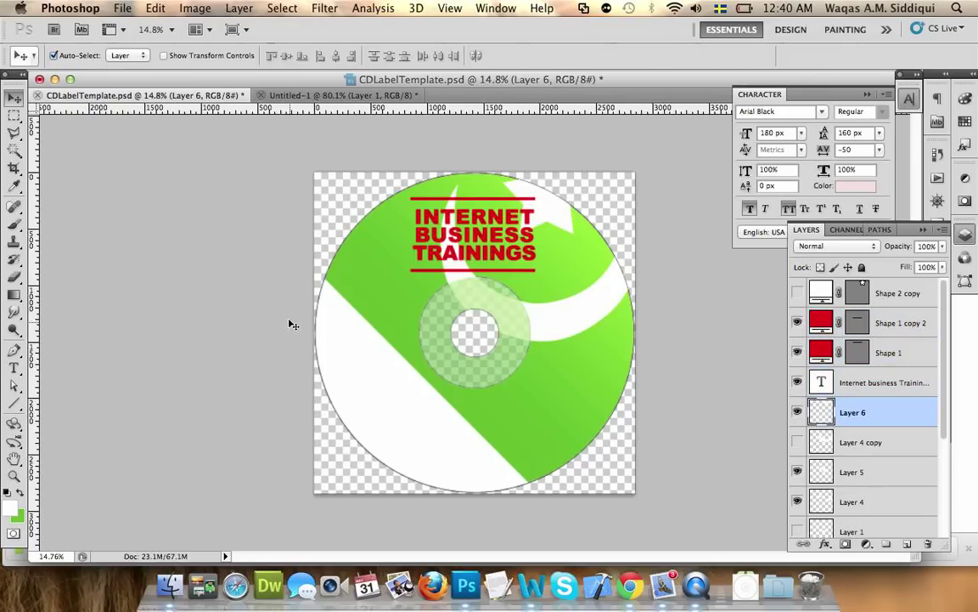
left_click(15, 368)
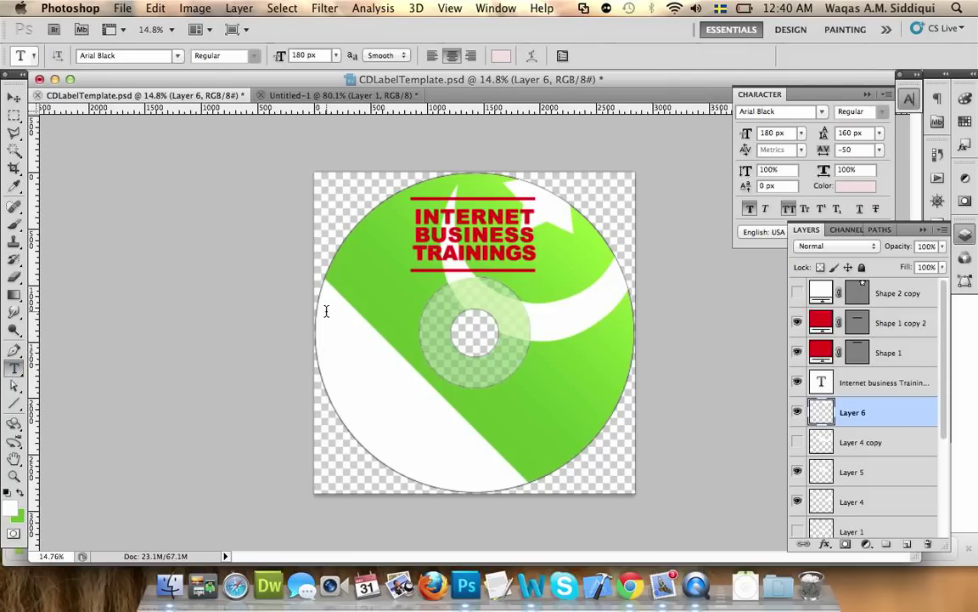
left_click_drag(325, 303, 519, 441)
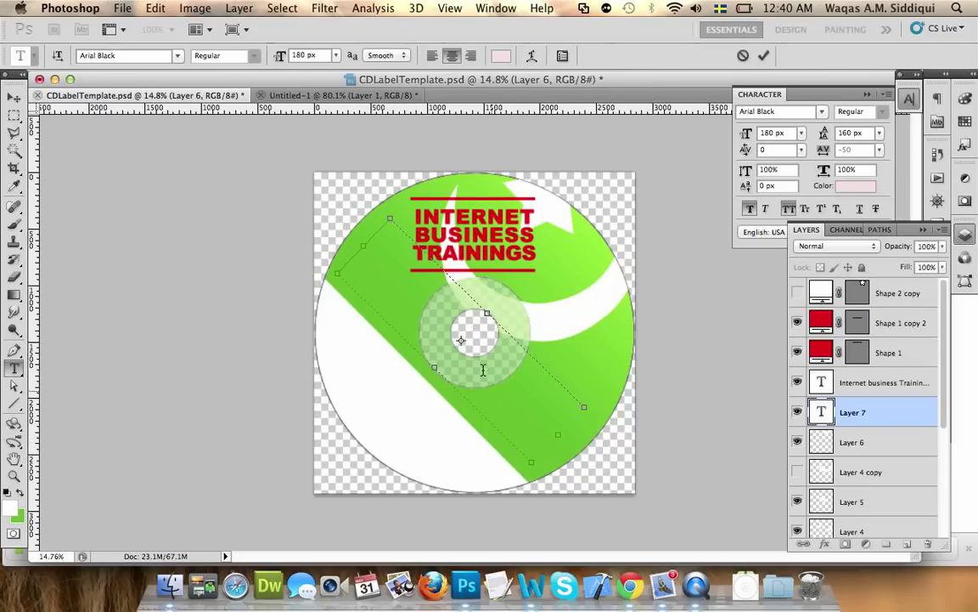
type("asdas")
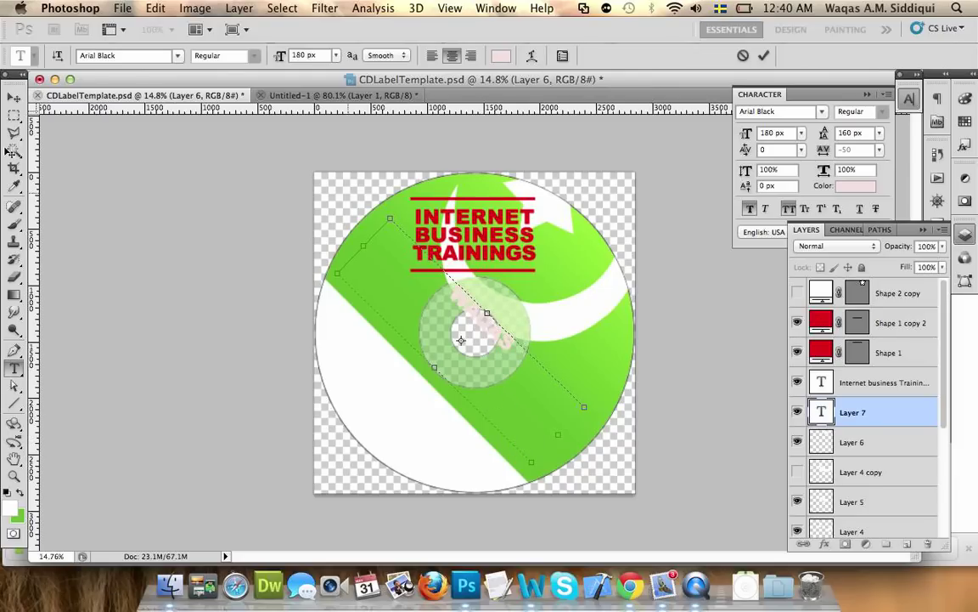
left_click(15, 94)
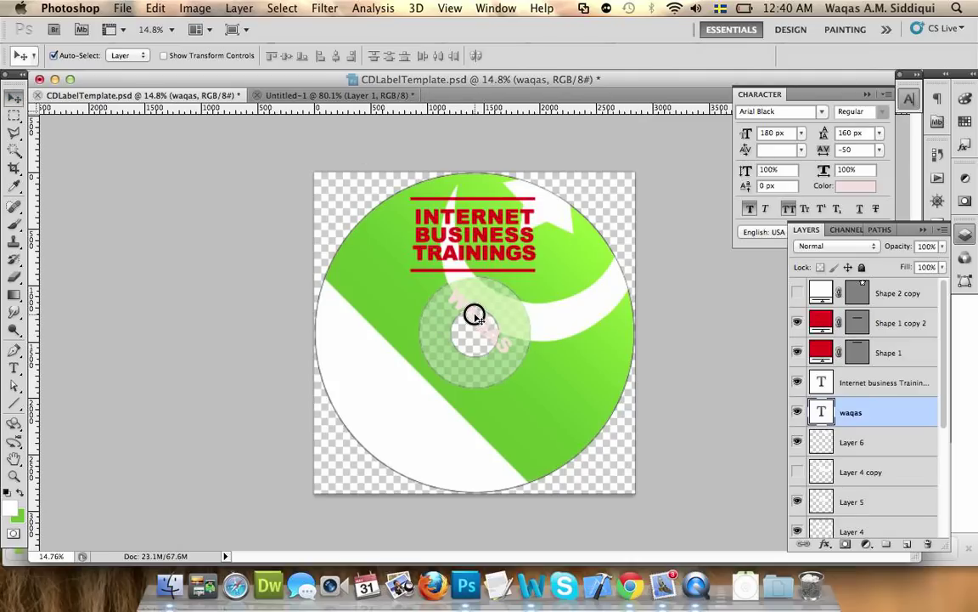
left_click_drag(472, 315, 417, 376)
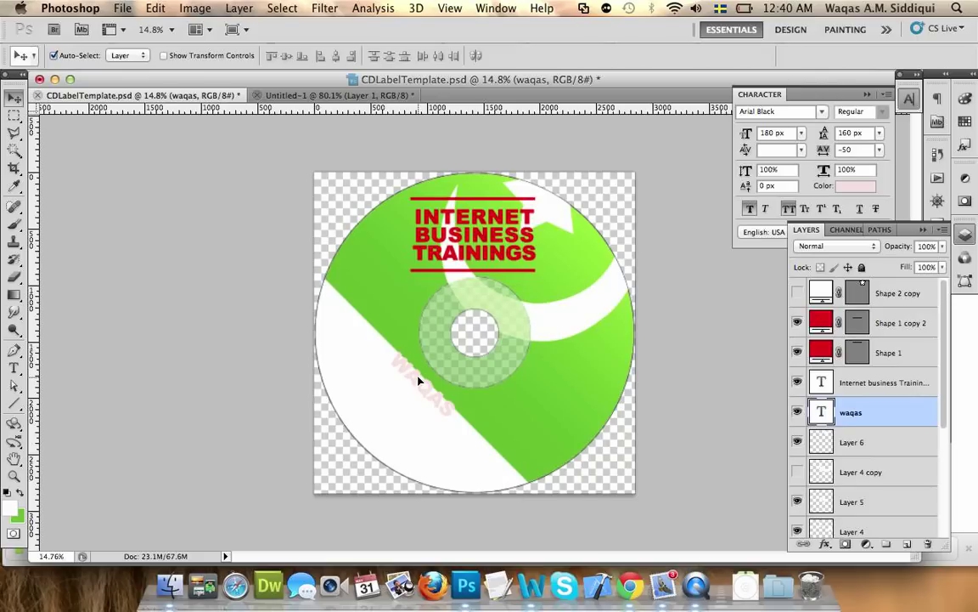
Step: Delete the placeholder text from the diagonal text box and left-align its paragraph
left_click(23, 364)
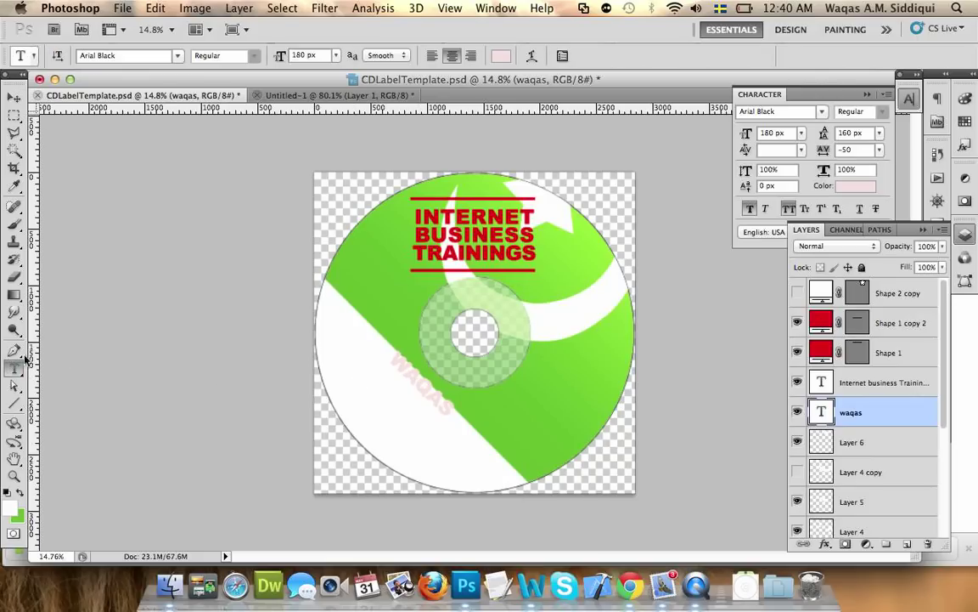
left_click(428, 393)
double_click(429, 394)
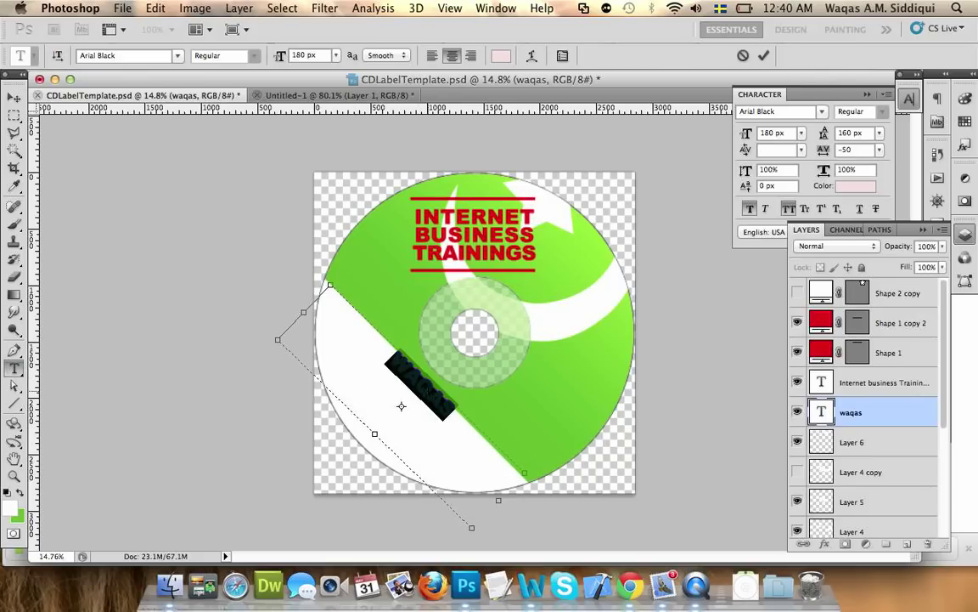
key("BackSpace")
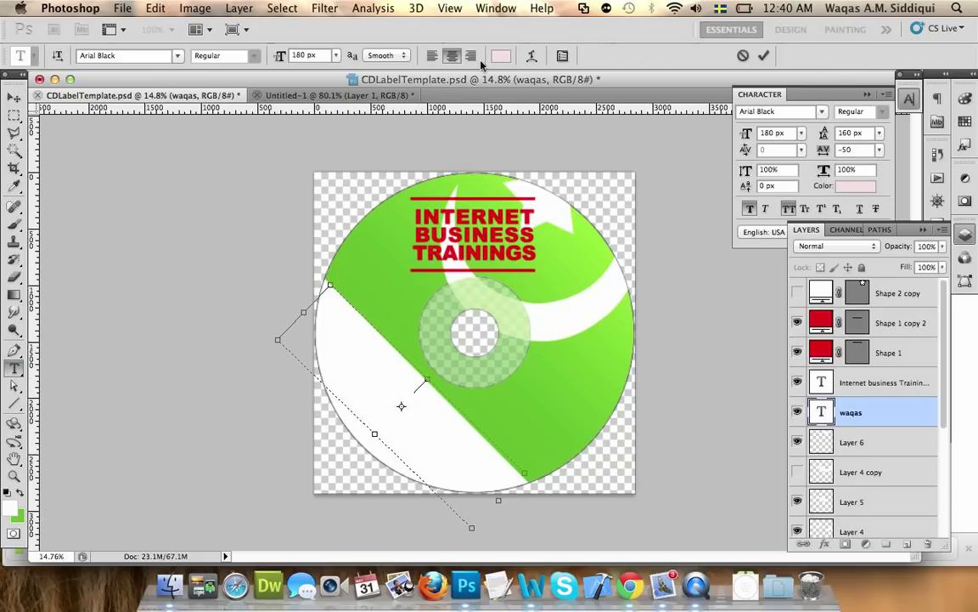
left_click(433, 57)
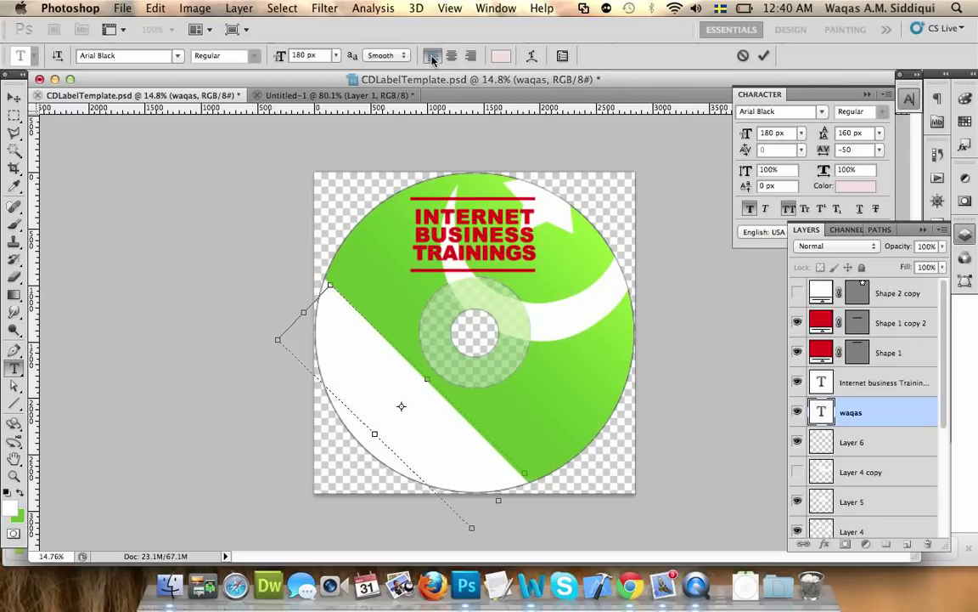
Step: Set the text color to black and enter "Web develo" in the diagonal text box
left_click(501, 55)
left_click(654, 371)
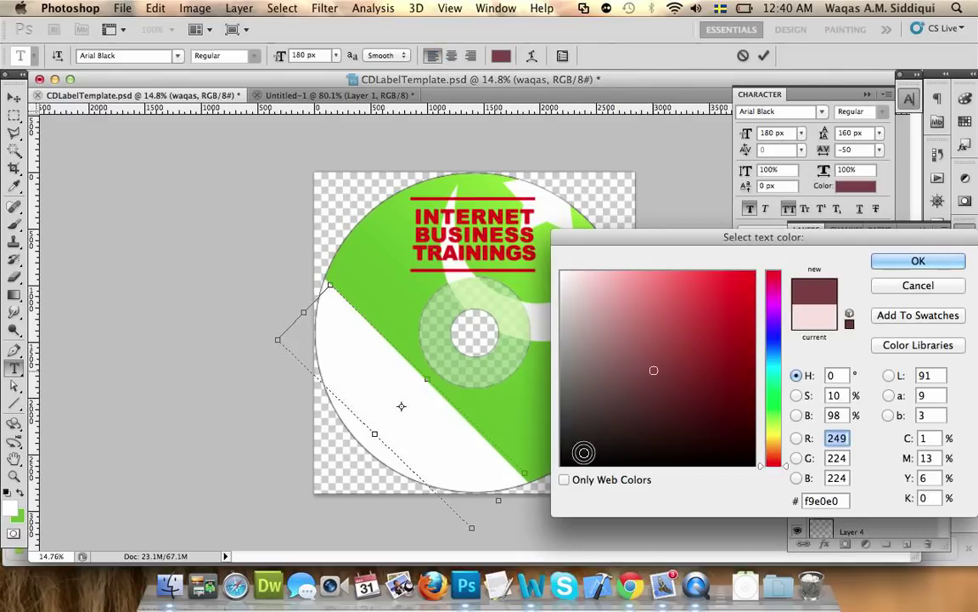
left_click_drag(583, 452, 560, 465)
left_click(895, 265)
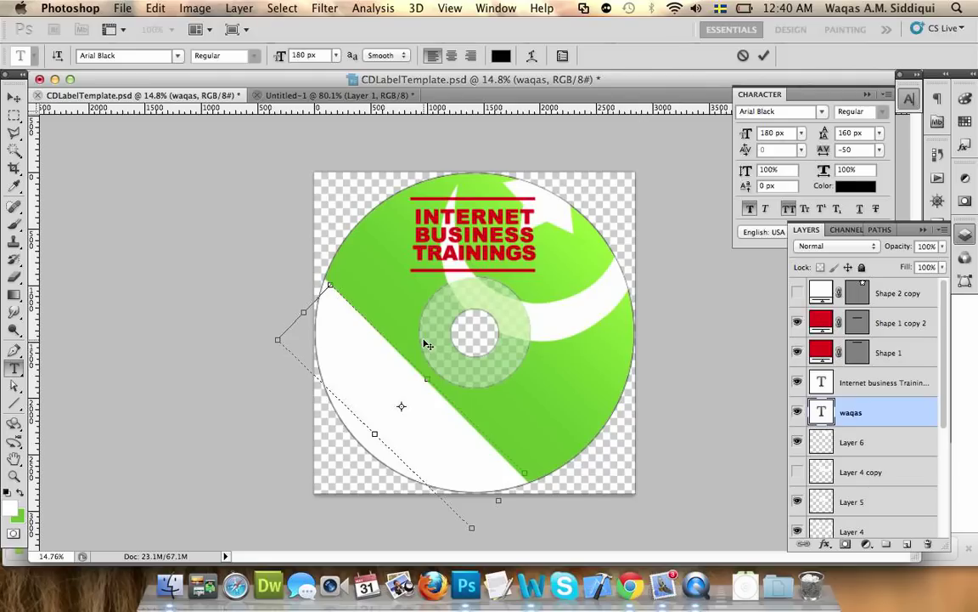
type("WEB DEVEL")
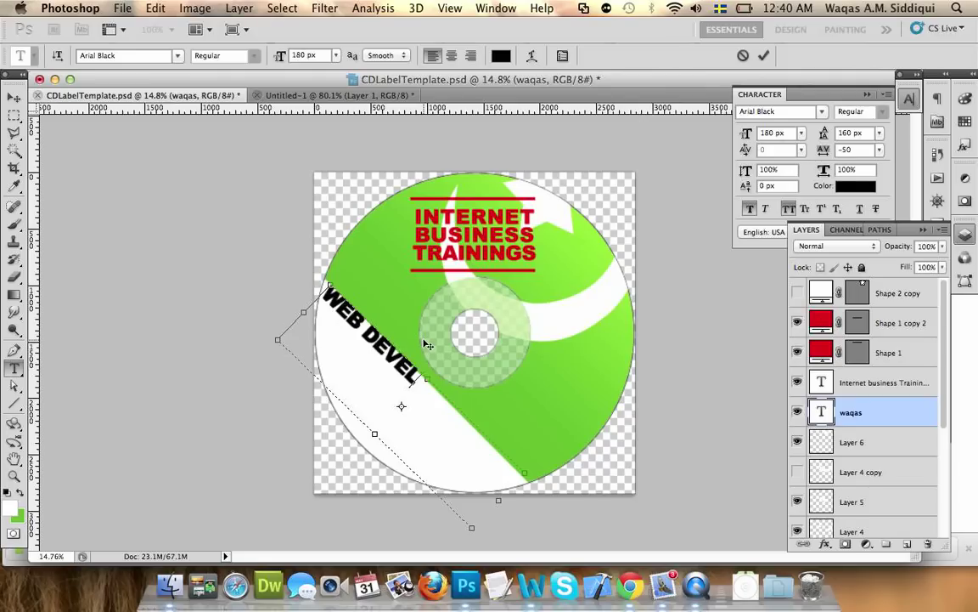
type("O")
Step: Turn off all caps for the whole diagonal text and set it to Arial at 72 px
key("super+a")
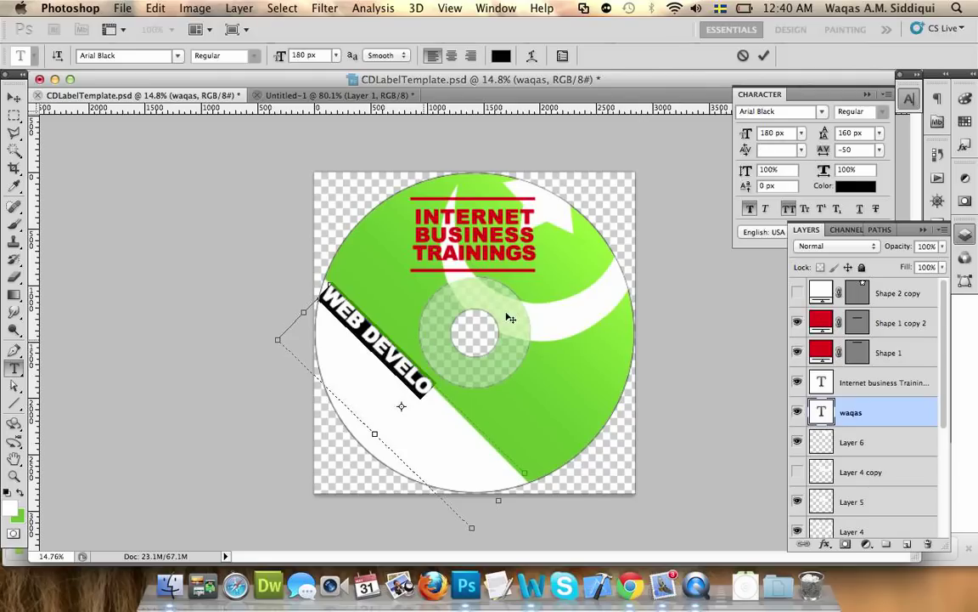
left_click(789, 210)
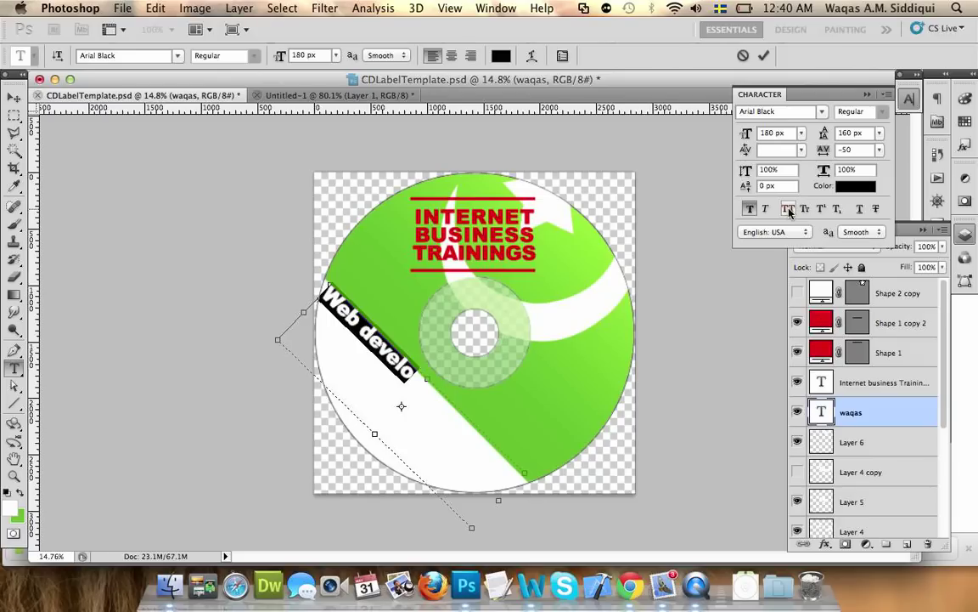
left_click(801, 133)
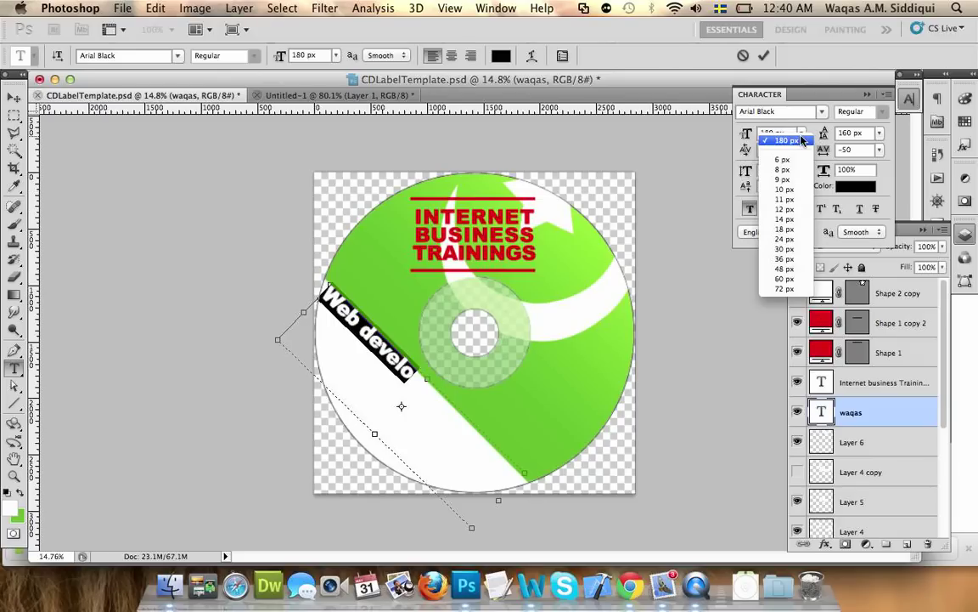
left_click(784, 289)
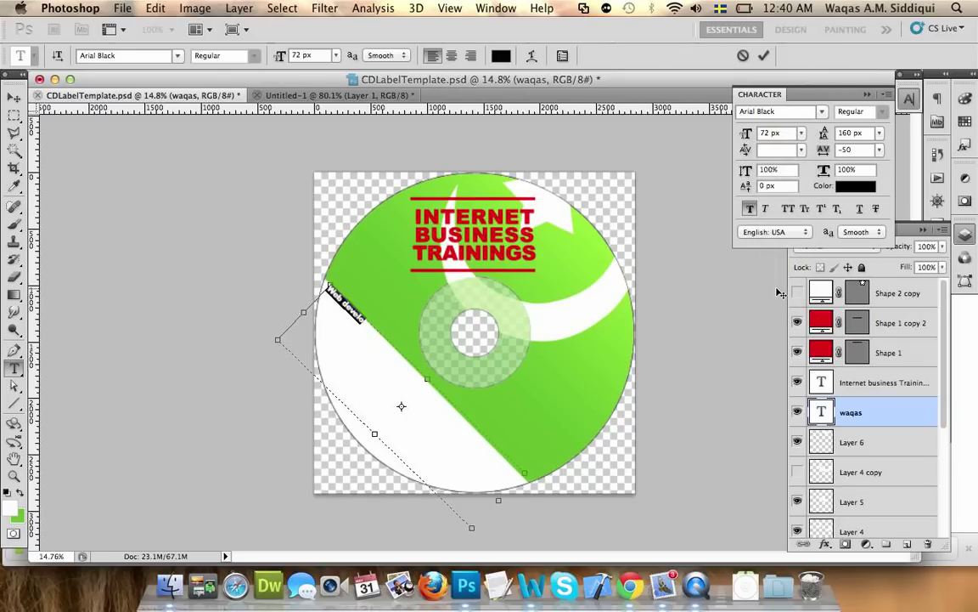
left_click(821, 112)
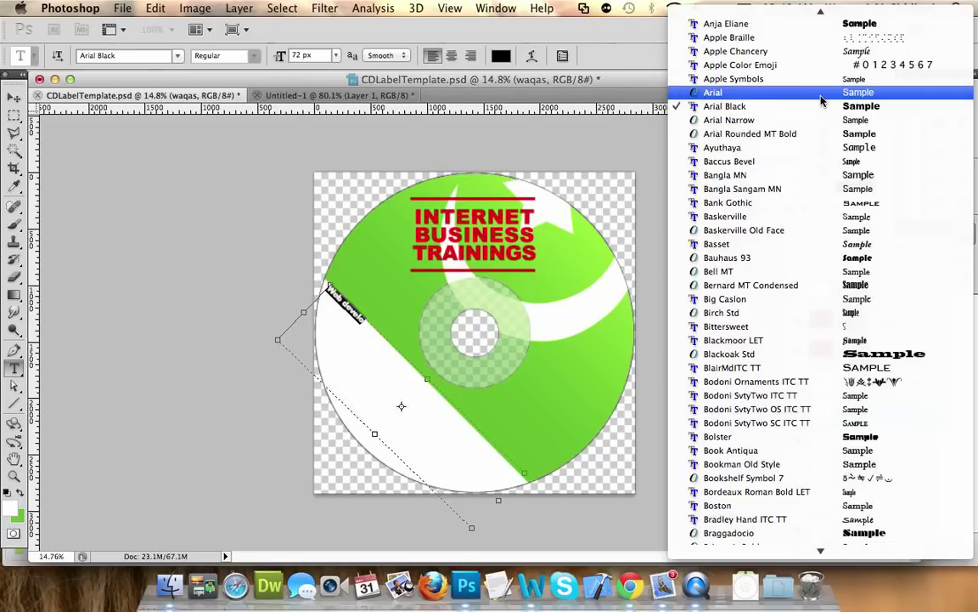
left_click(821, 93)
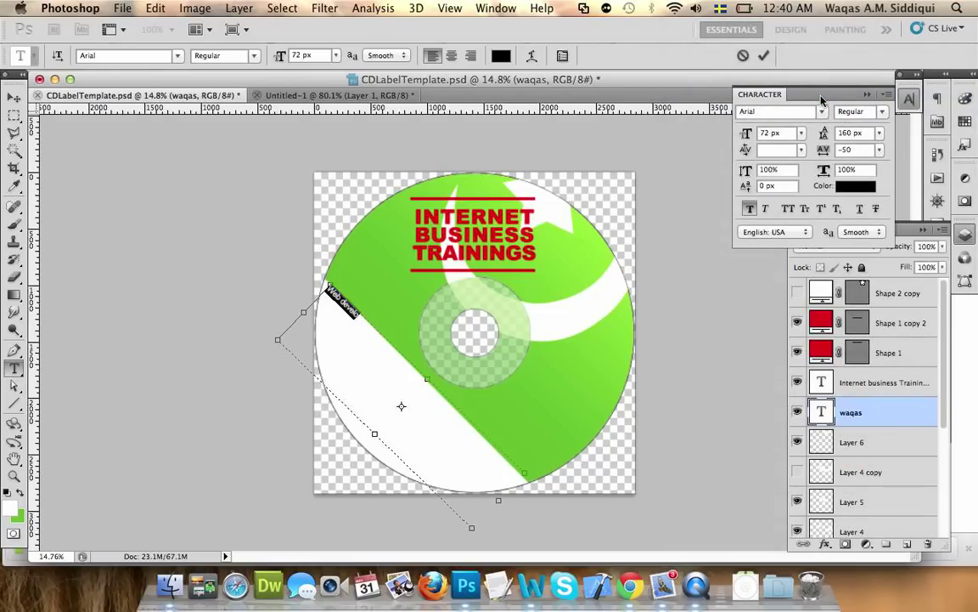
Step: Complete the first line of the diagonal text as "Web development, Search Engine Optimization, Designing, Blogging,"
left_click(16, 100)
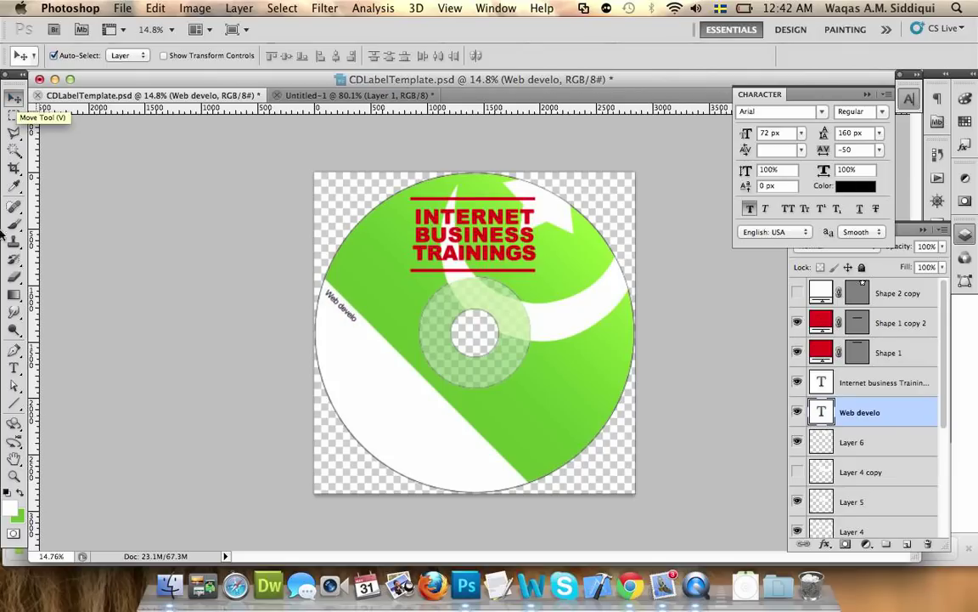
left_click(14, 366)
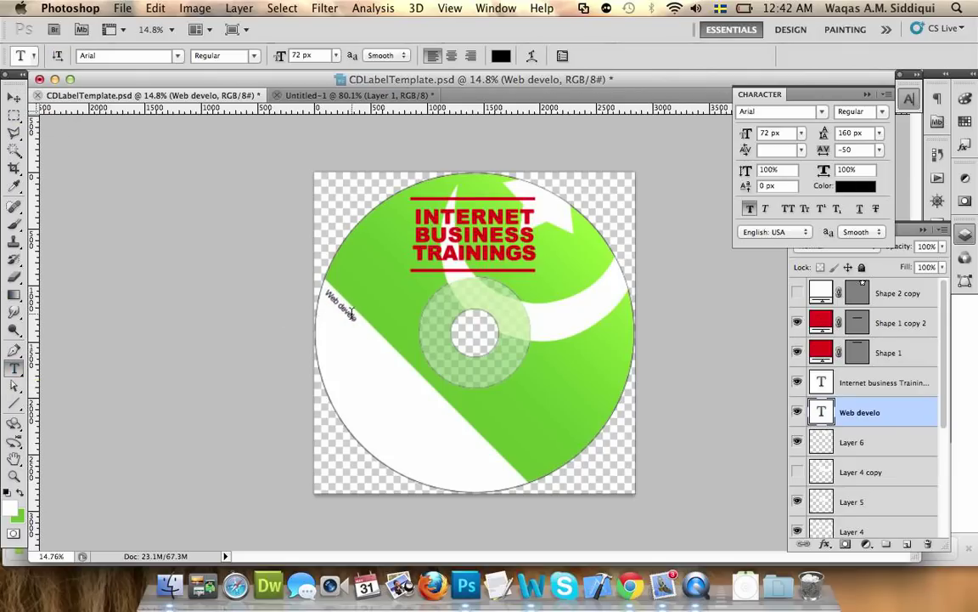
left_click(316, 283)
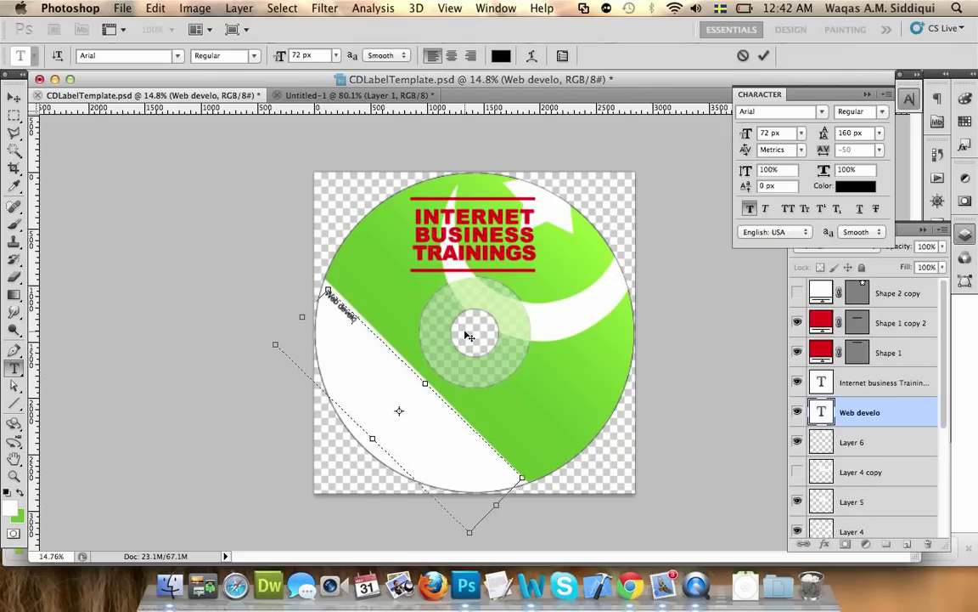
type("pment, Search Engine Op")
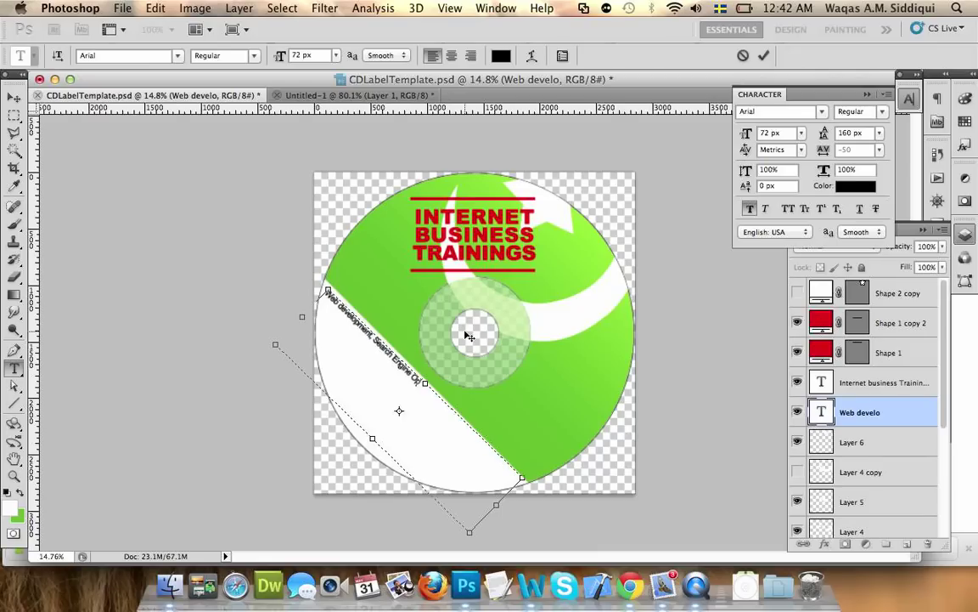
type("timization")
type(", Designing, Blo")
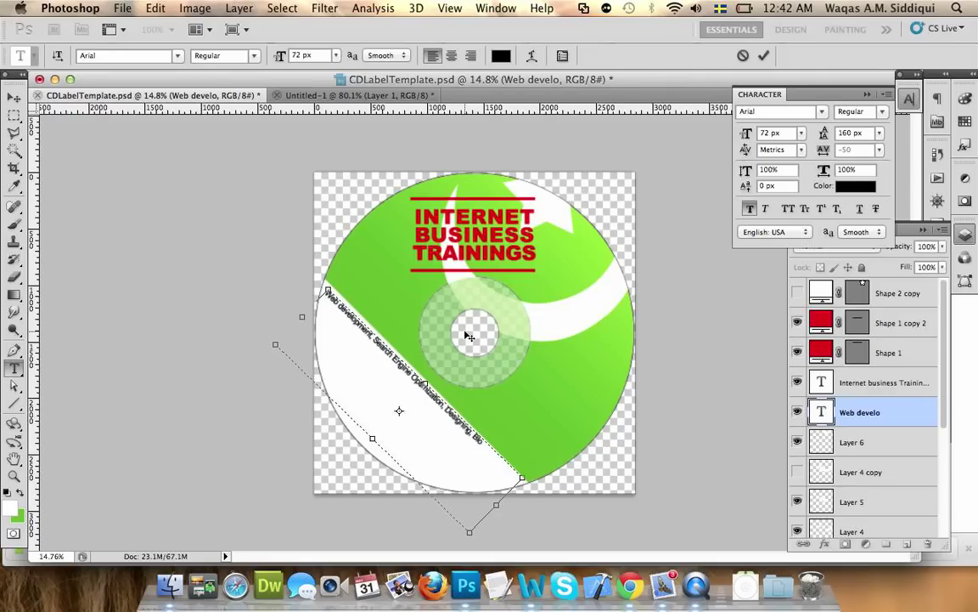
type("gging,")
Step: Add a second line to the diagonal text reading "keyword Search, Internet Markting, Adsence and much more"
type("eyword")
type("Search")
type(", In")
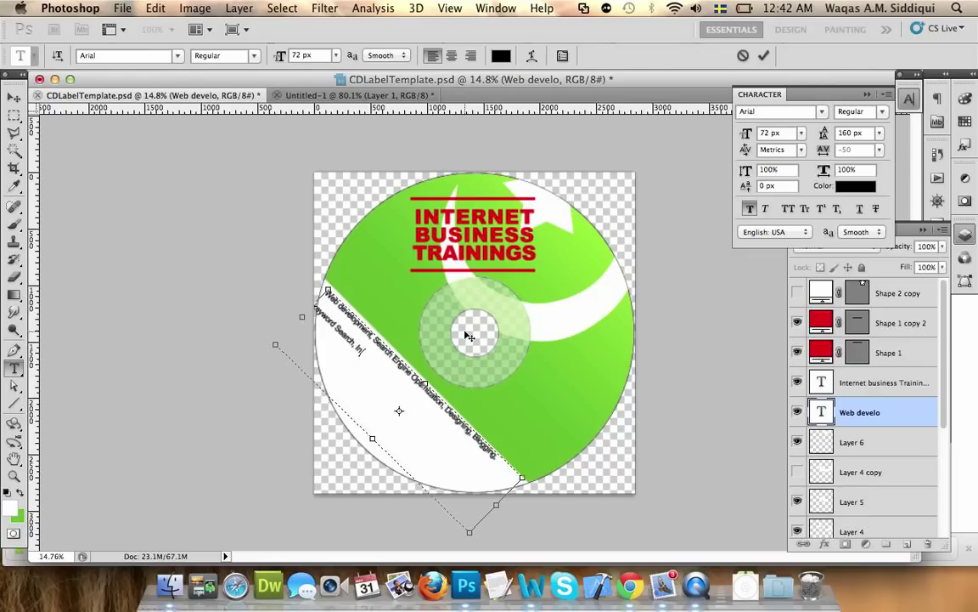
type("ternet Marking, adses")
key("BackSpace")
key("BackSpace")
key("BackSpace")
key("BackSpace")
key("BackSpace")
type("Adse")
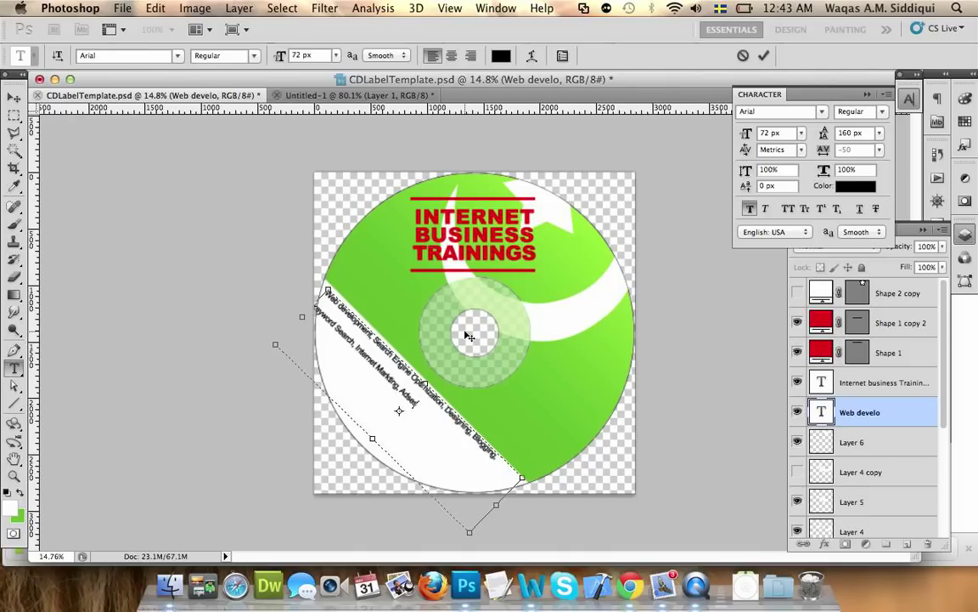
type("nce,")
type("and much")
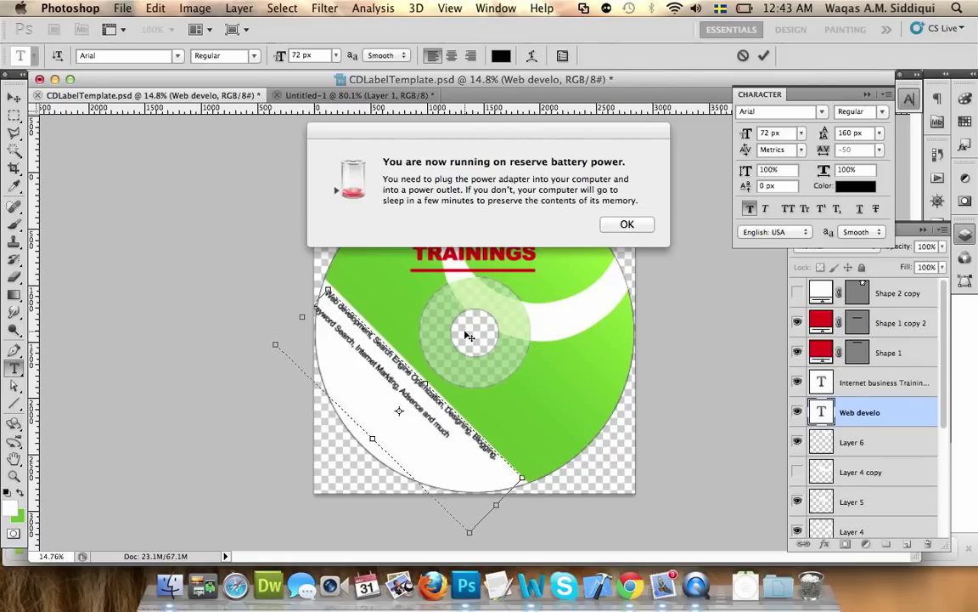
type(" more.")
Step: Dismiss the battery warning, commit the diagonal text and save the document
left_click(628, 225)
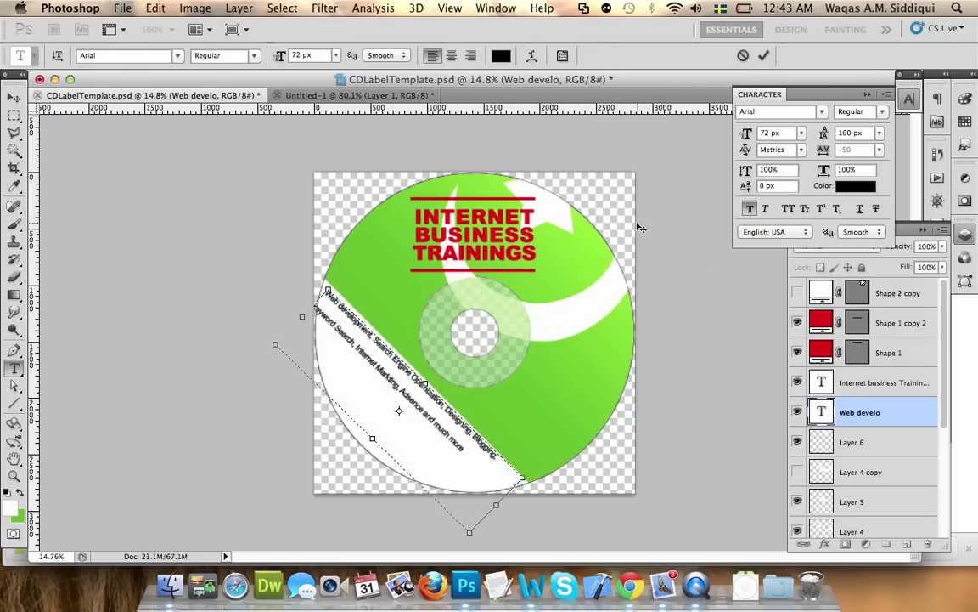
left_click(17, 97)
key("super+s")
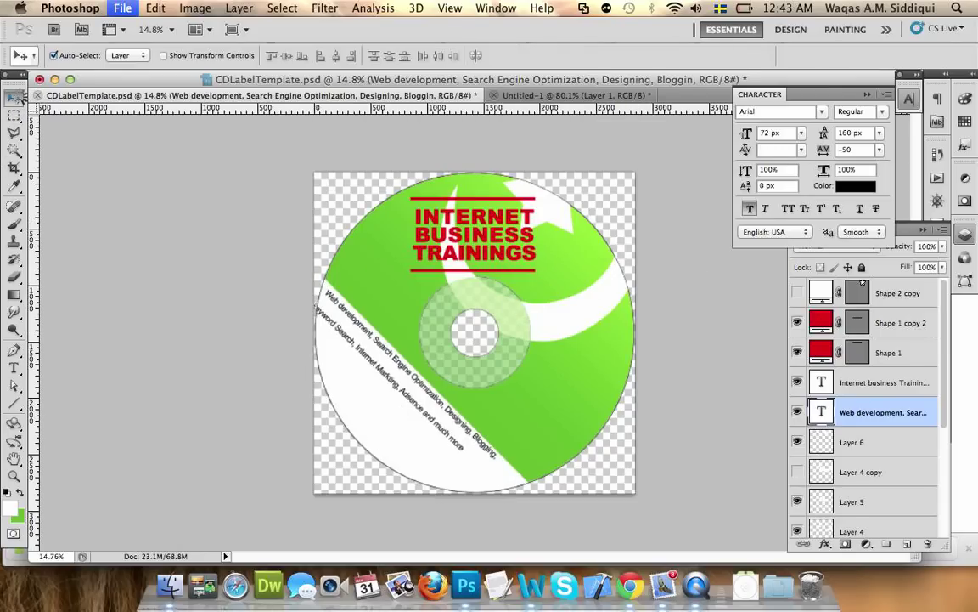
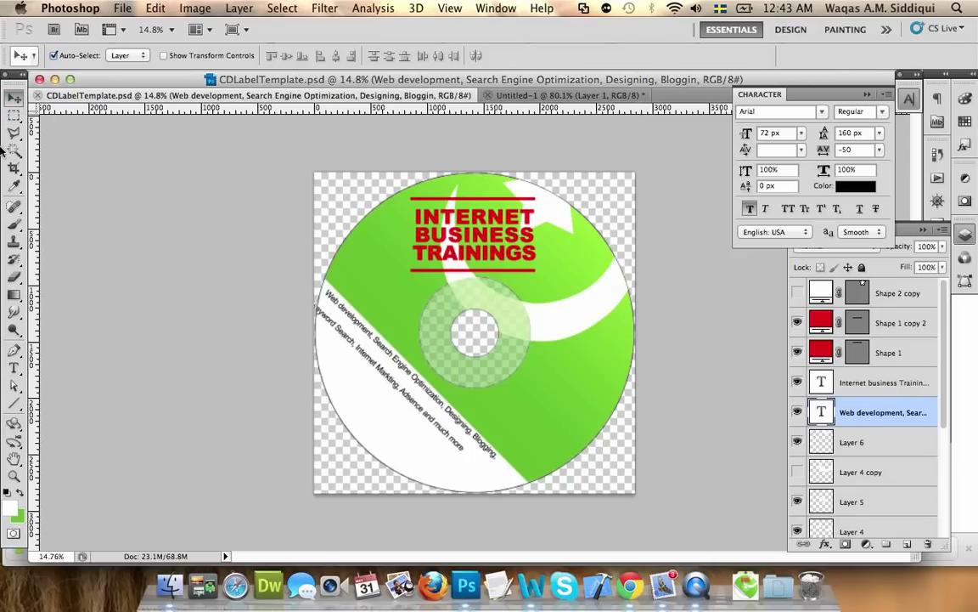
Step: Center-align both lines of the diagonal text within its text box
left_click(14, 368)
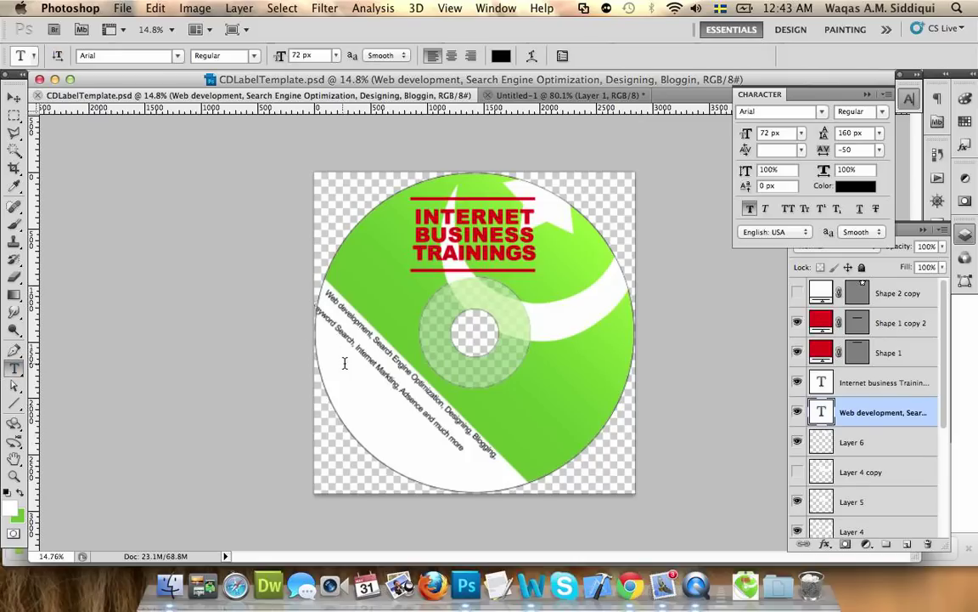
left_click(376, 362)
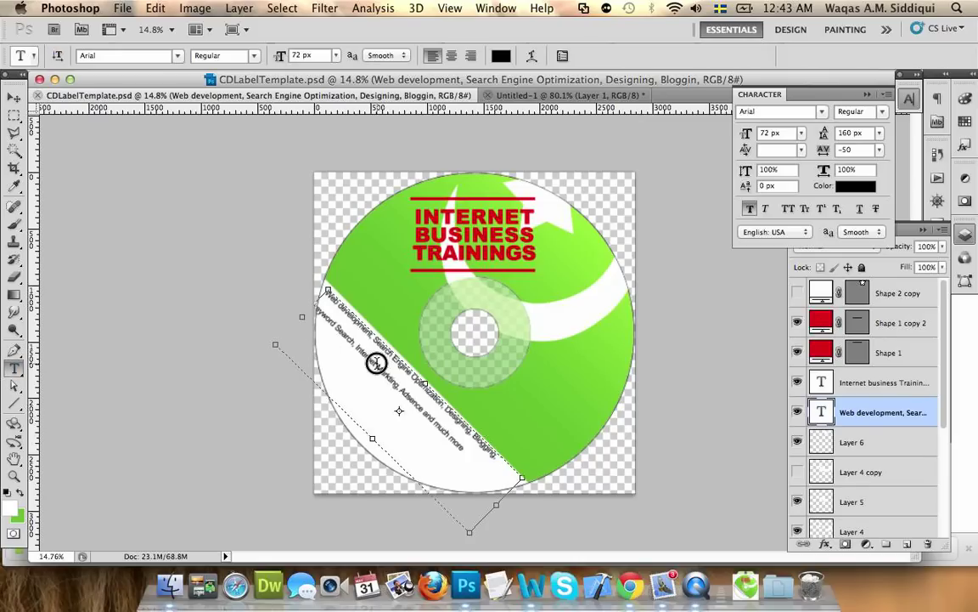
left_click(451, 56)
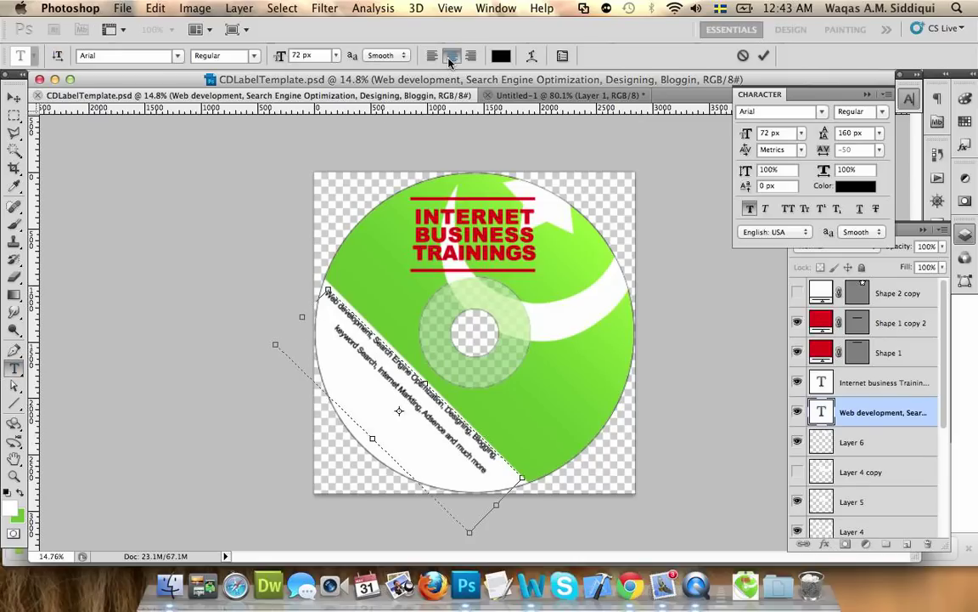
left_click(12, 100)
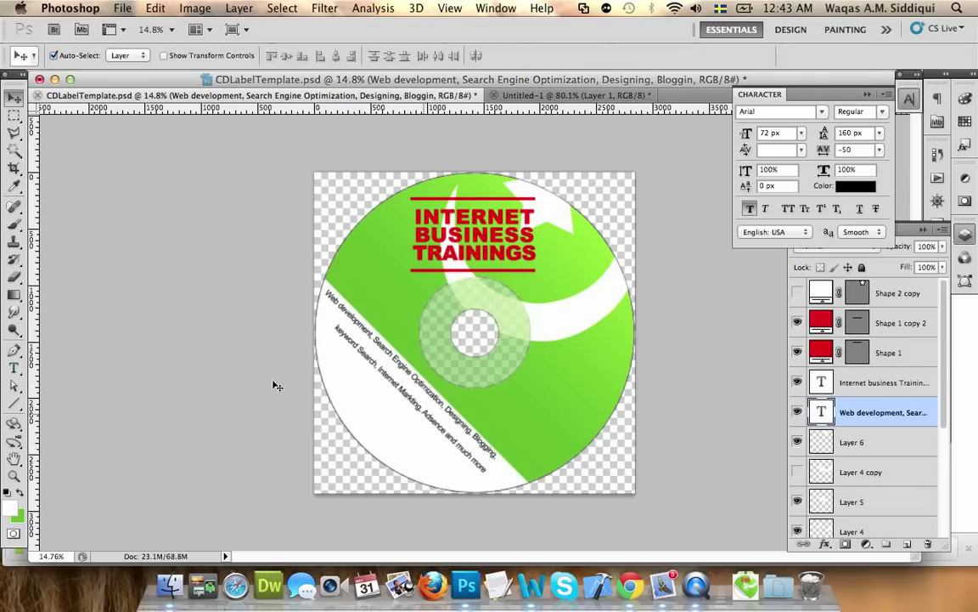
left_click(14, 369)
left_click(336, 320)
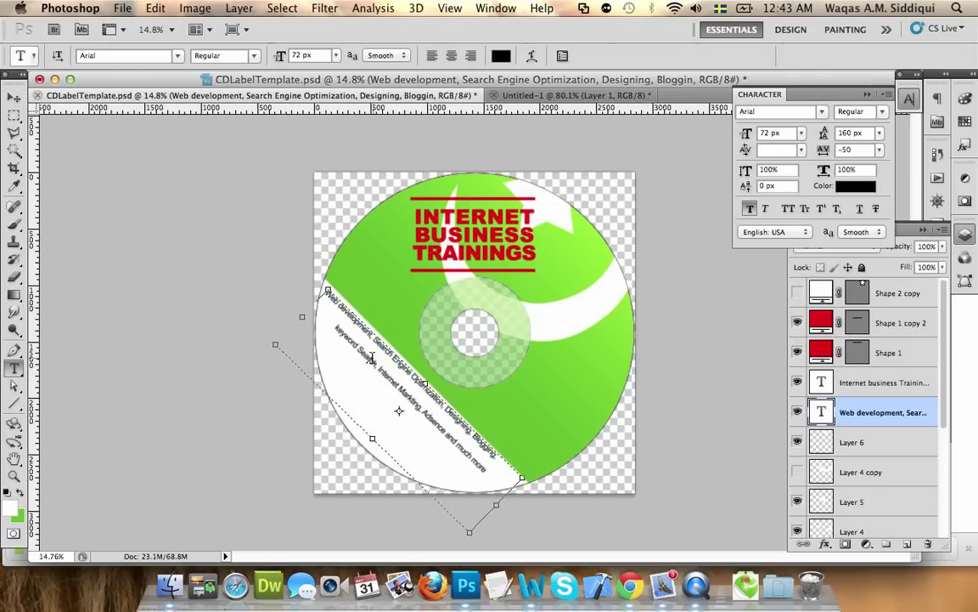
key("ctrl+a")
left_click(453, 56)
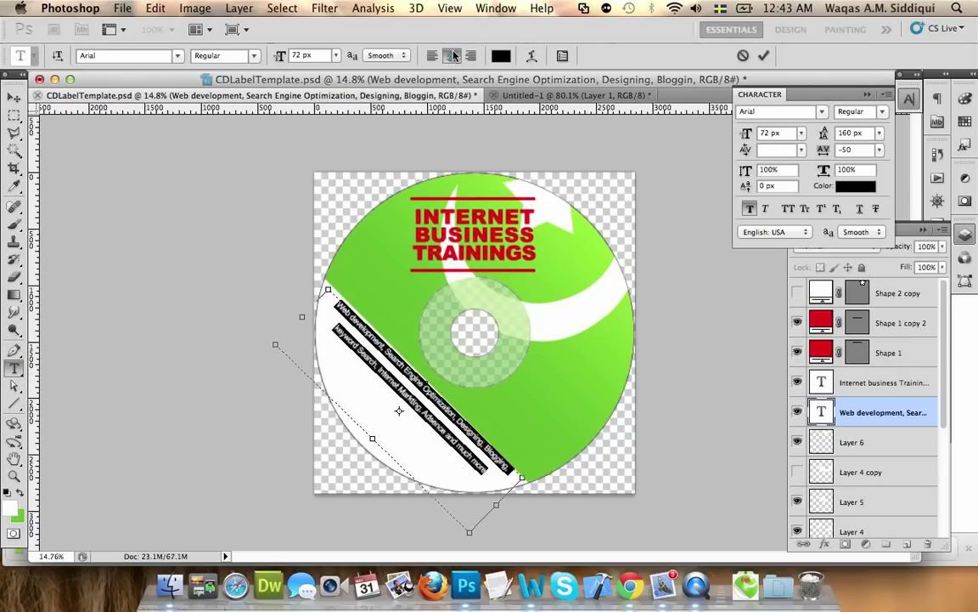
Step: Commit the centered diagonal text and nudge its layer slightly left, away from the green edge
left_click(12, 99)
key("Left")
key("Left")
key("Left")
key("Left")
key("Left")
key("Left")
key("Left")
key("Left")
key("Left")
key("Left")
key("Left")
key("Left")
key("Left")
key("Left")
key("Left")
key("Left")
key("Left")
key("Left")
key("Left")
key("Left")
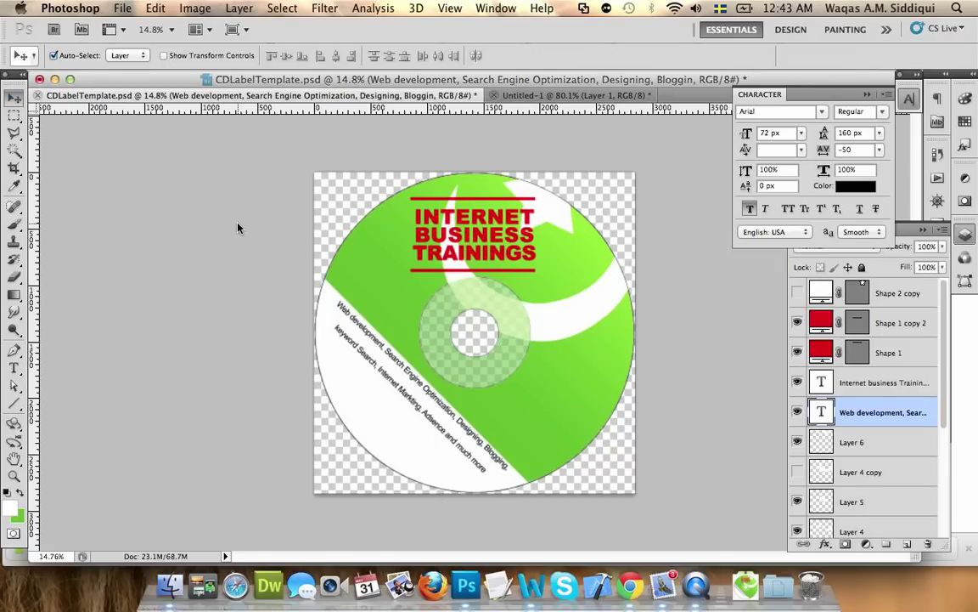
key("Left")
key("Left")
key("Left")
key("Left")
key("Left")
key("Left")
key("Left")
key("Left")
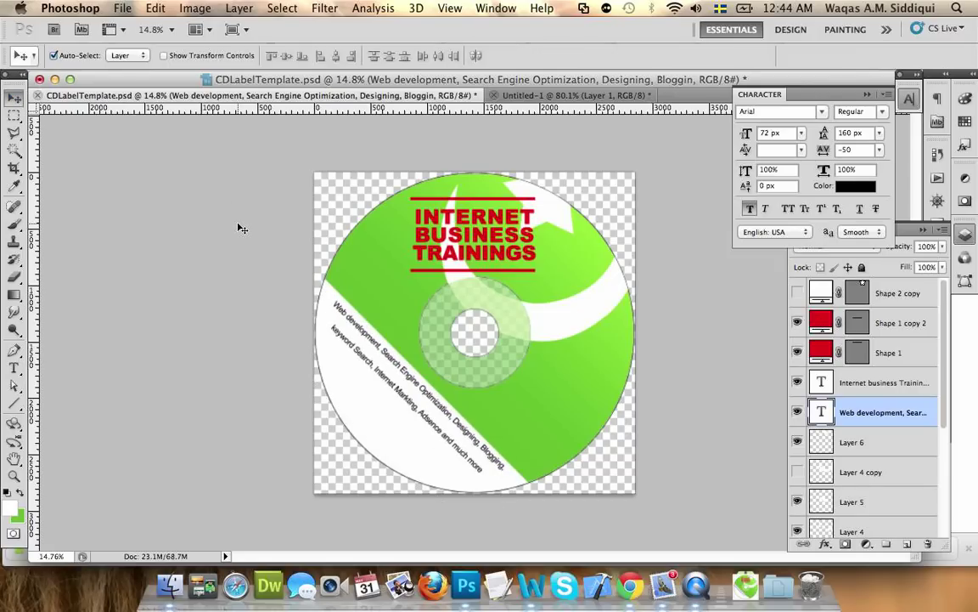
Step: Rotate the diagonal text layer clockwise by about 0.53°, nudge it slightly down and left, and apply the transformation
key("super+t")
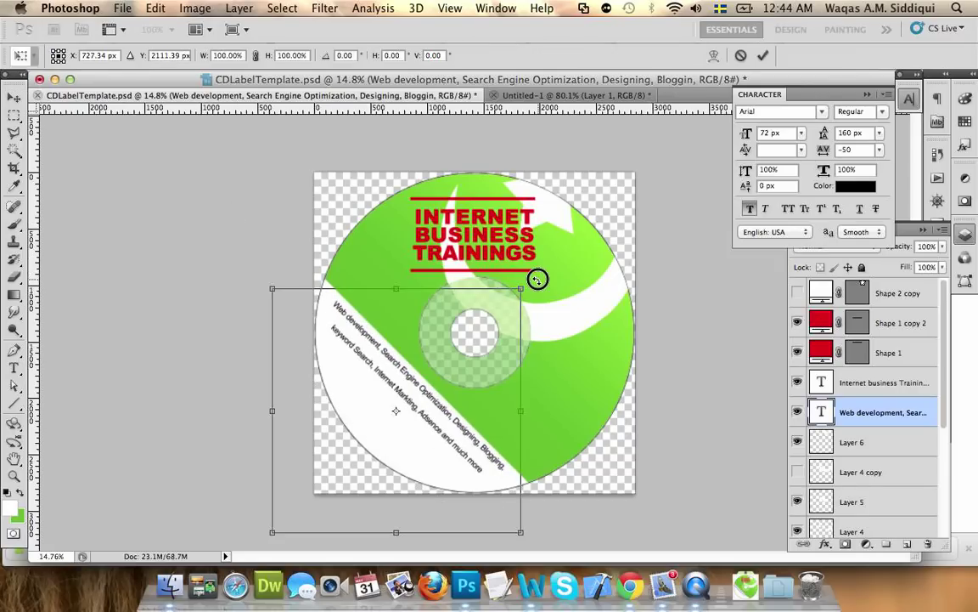
left_click_drag(538, 279, 540, 283)
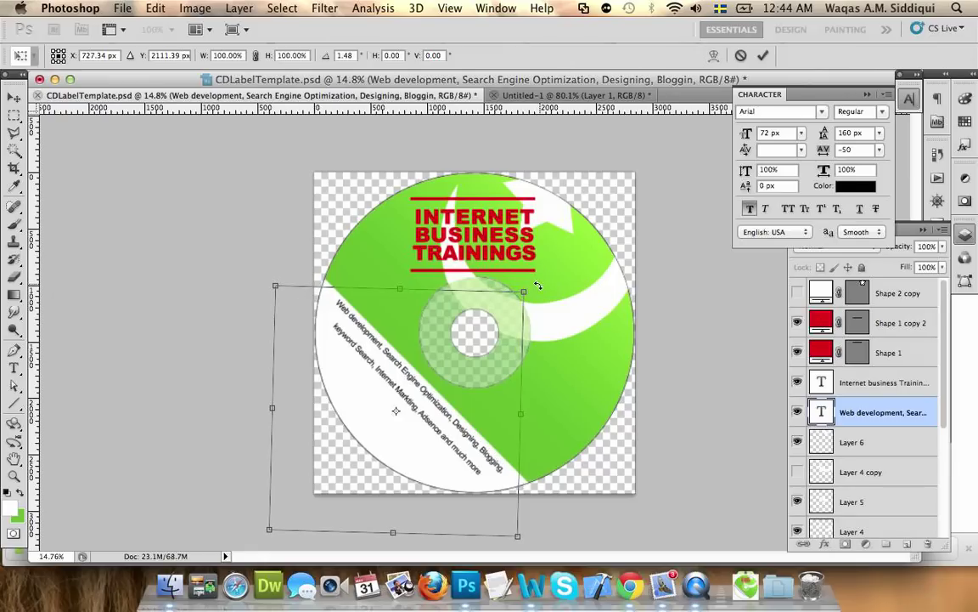
left_click_drag(537, 286, 535, 282)
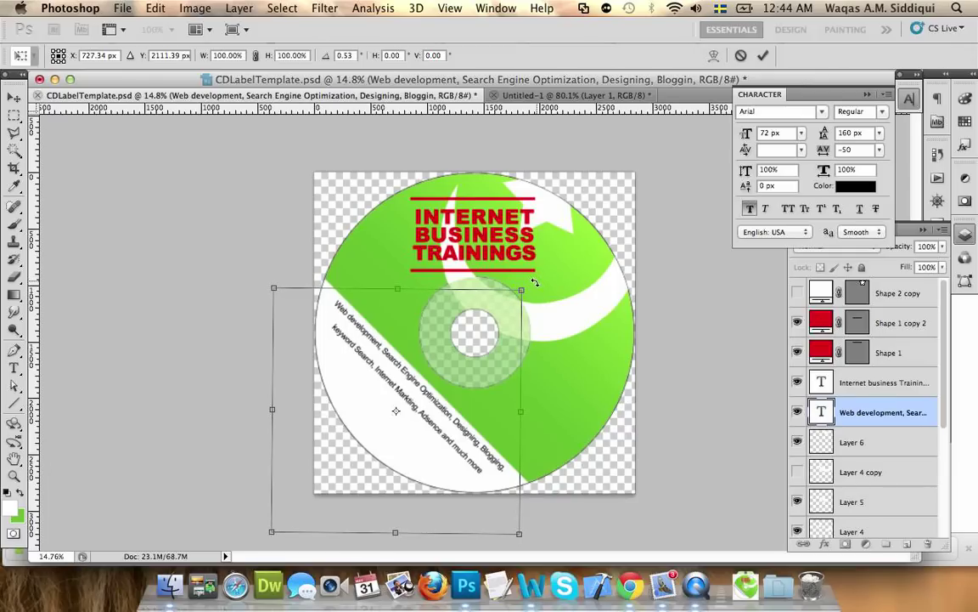
key("Down")
key("Down")
key("Left")
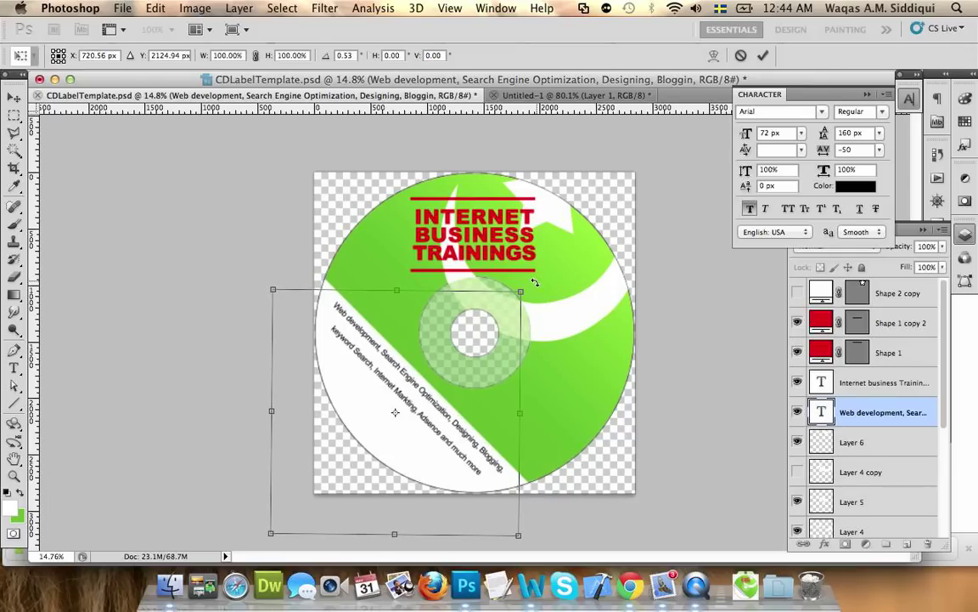
left_click(14, 98)
left_click(598, 218)
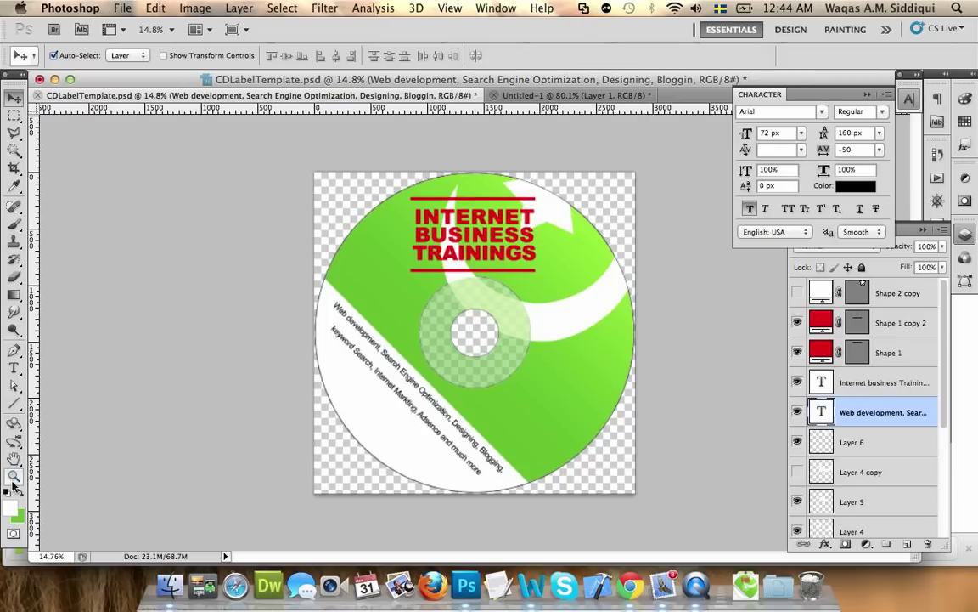
Step: Select the hidden Shape 1 copy layer and make it visible
scroll(909, 374, "down", 5)
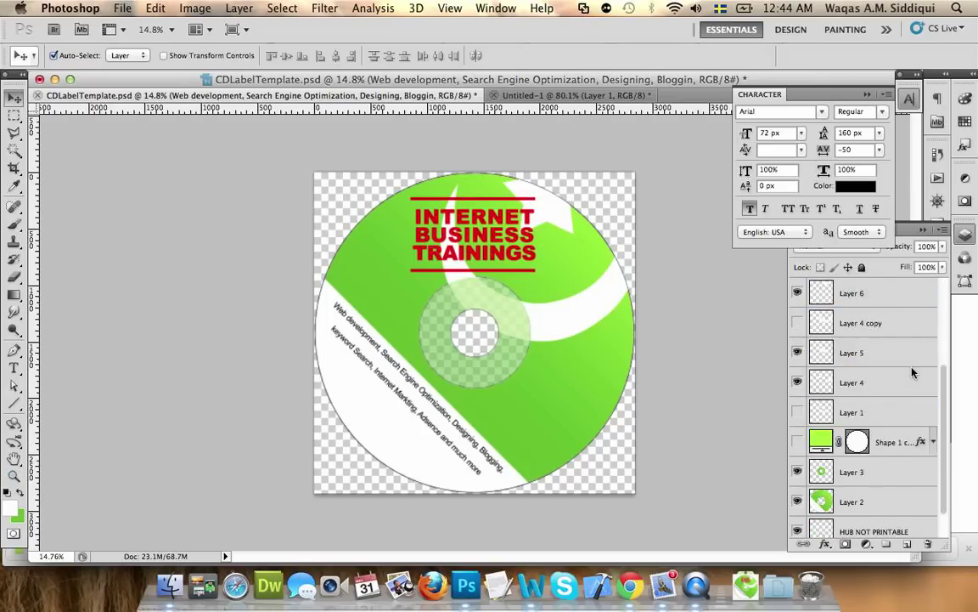
left_click(795, 406)
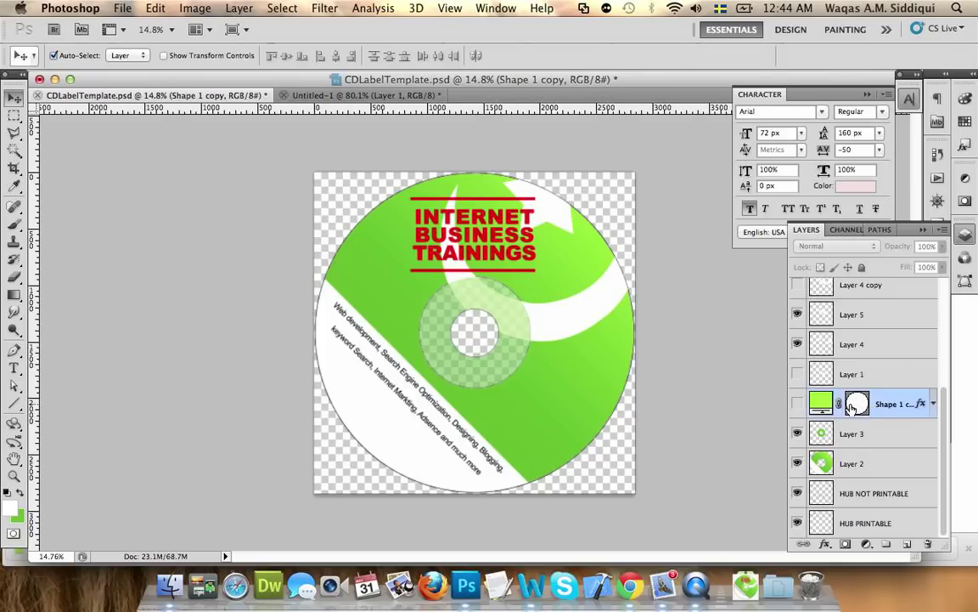
left_click(796, 405)
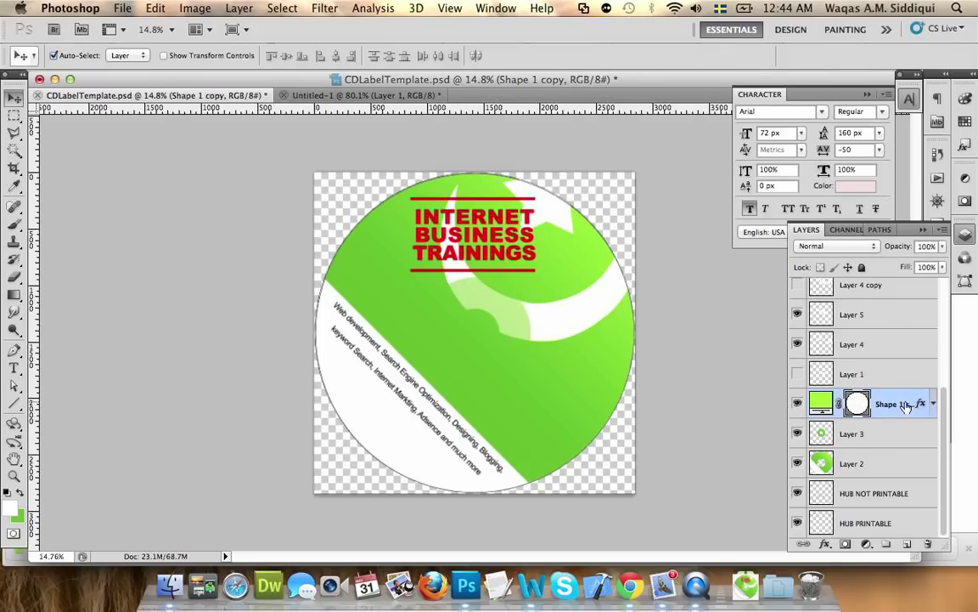
Step: Add a "Designed By" credit line with the designer's name and website along the circular path at the disc's lower-right edge
key("z")
left_click_drag(539, 397, 587, 469)
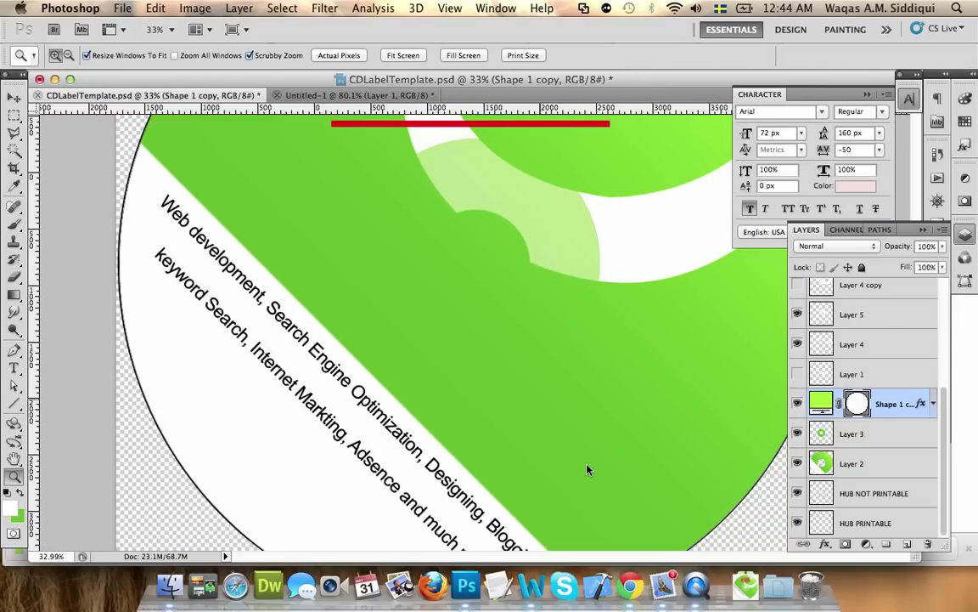
left_click_drag(664, 466, 424, 332)
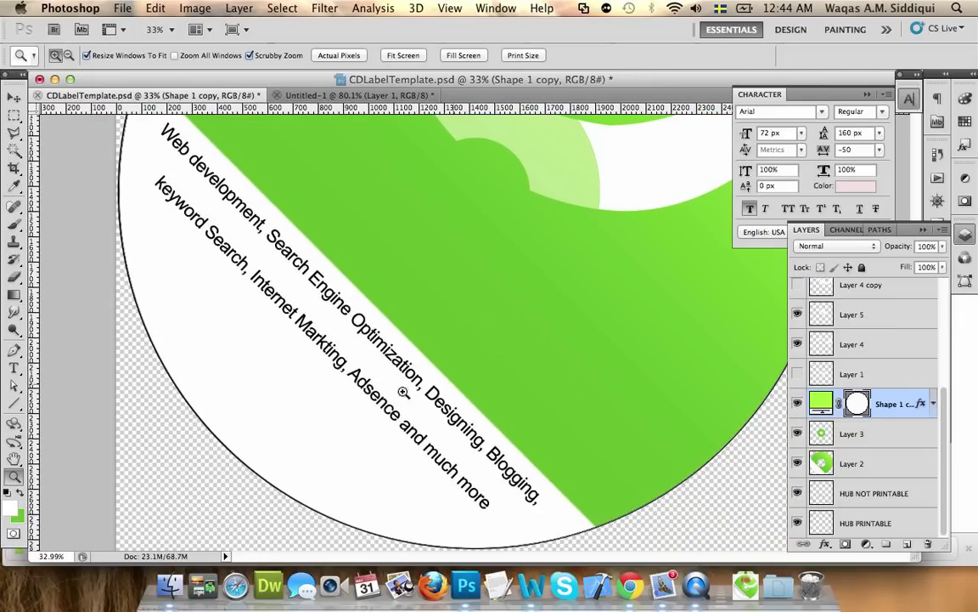
left_click(14, 367)
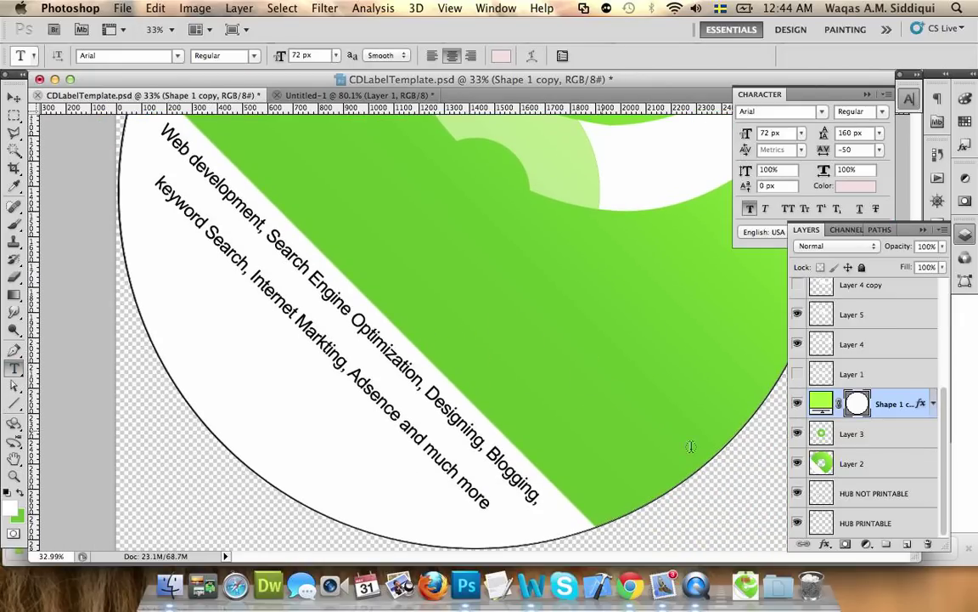
left_click(668, 493)
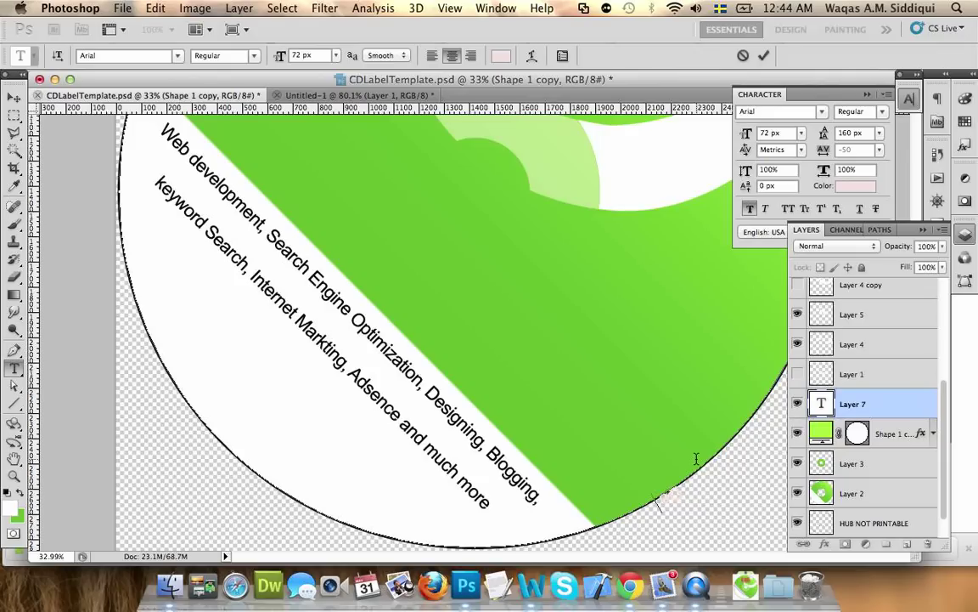
type("yright20 All Rights")
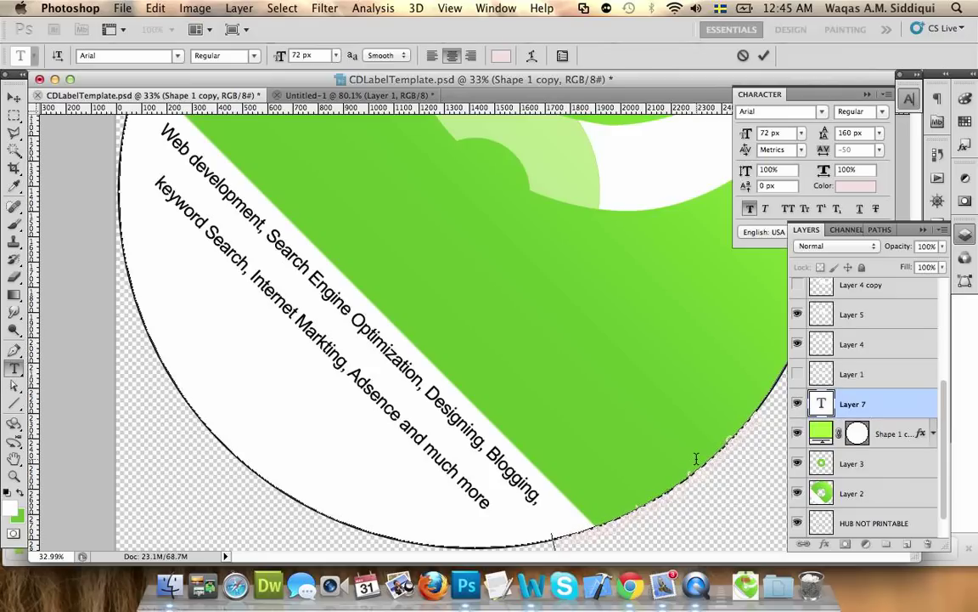
type(" Res")
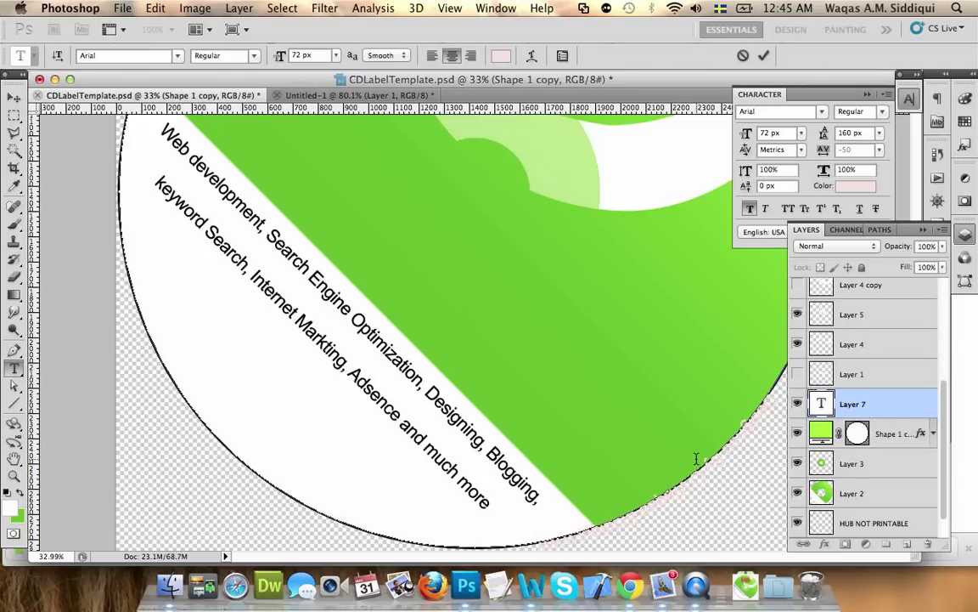
type("ed")
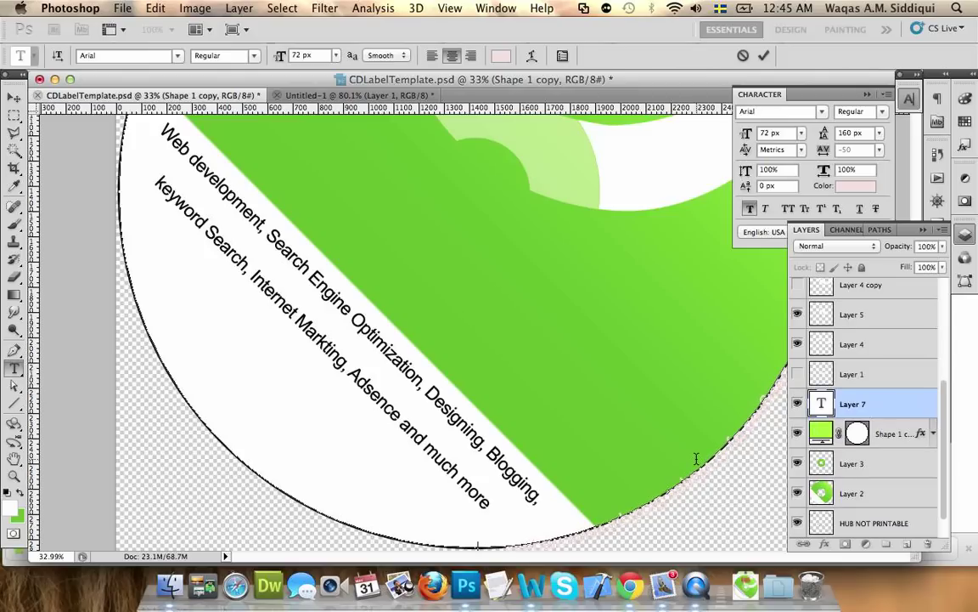
type(" by")
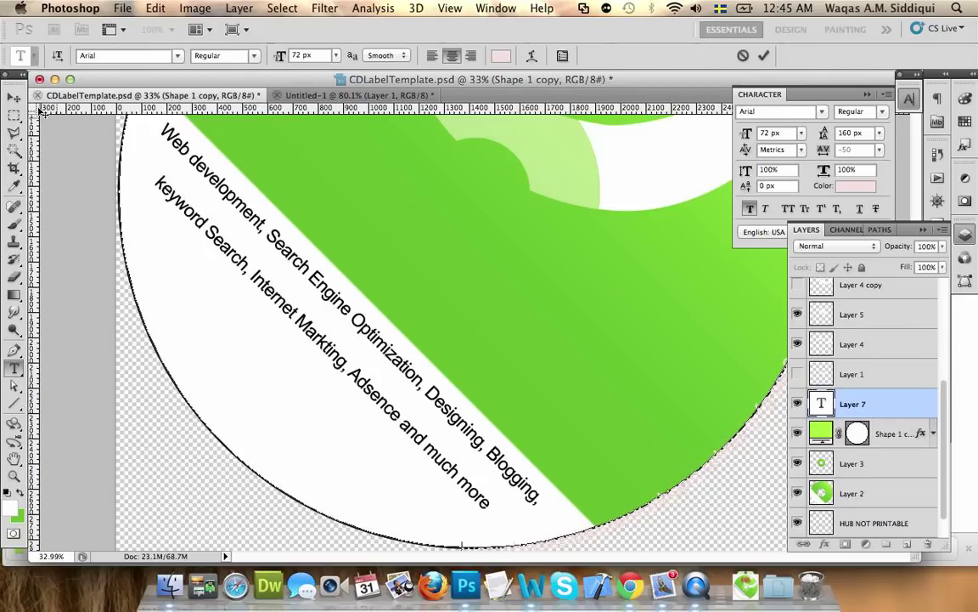
left_click(13, 97)
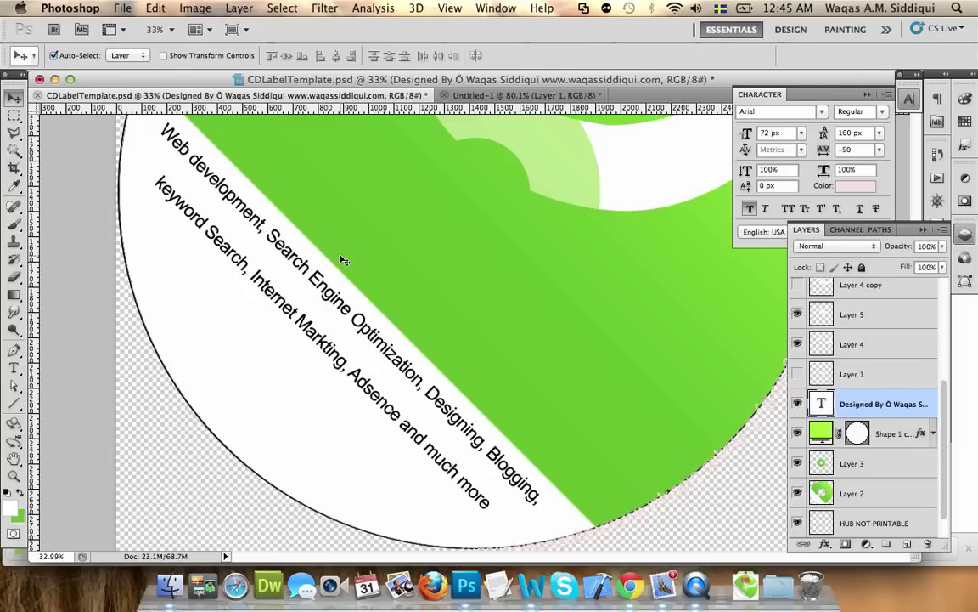
Step: Set the curved credit line's text colour to black (#000000)
key("z")
left_click_drag(565, 318, 522, 287)
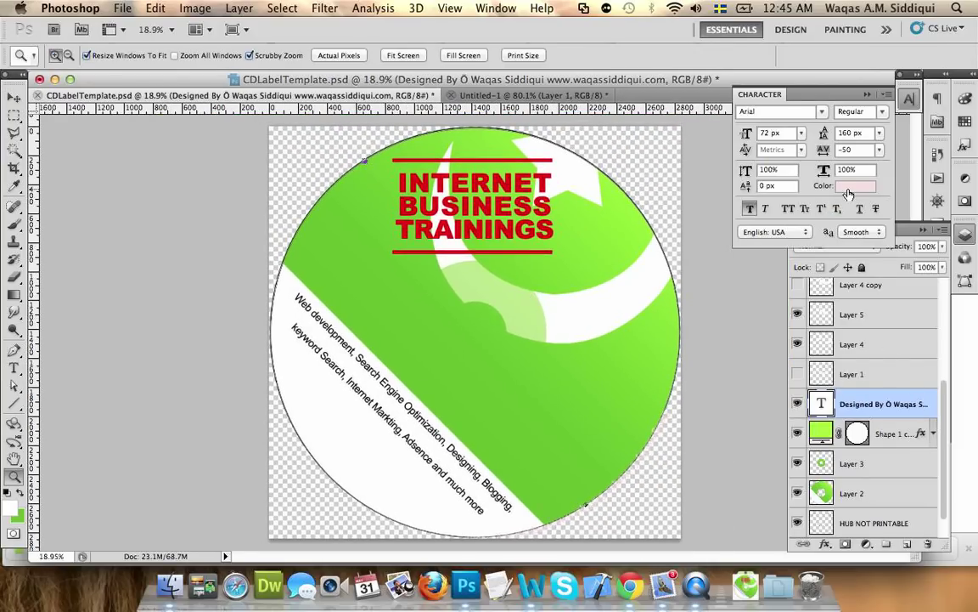
left_click(849, 185)
left_click_drag(677, 330, 761, 478)
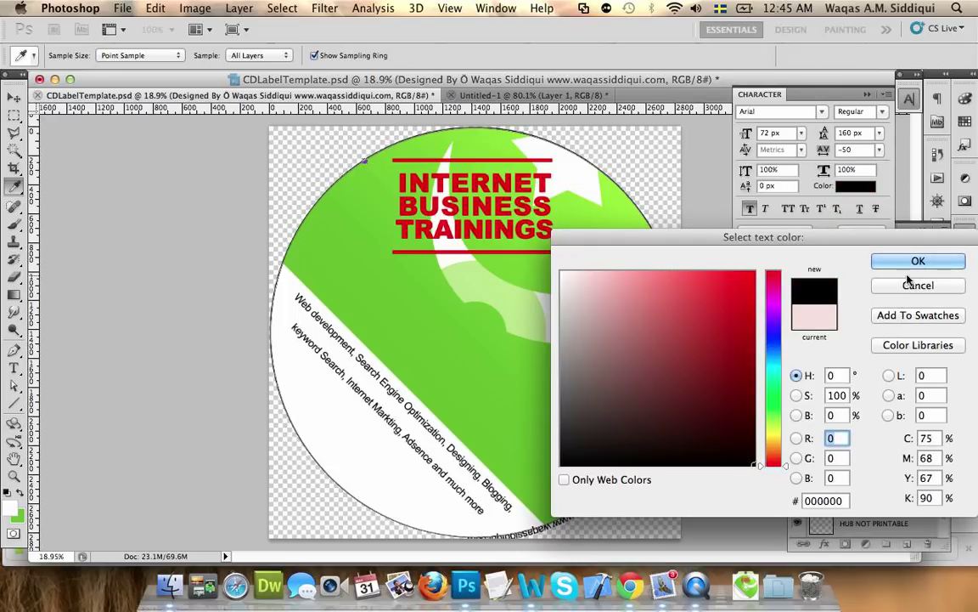
key("Return")
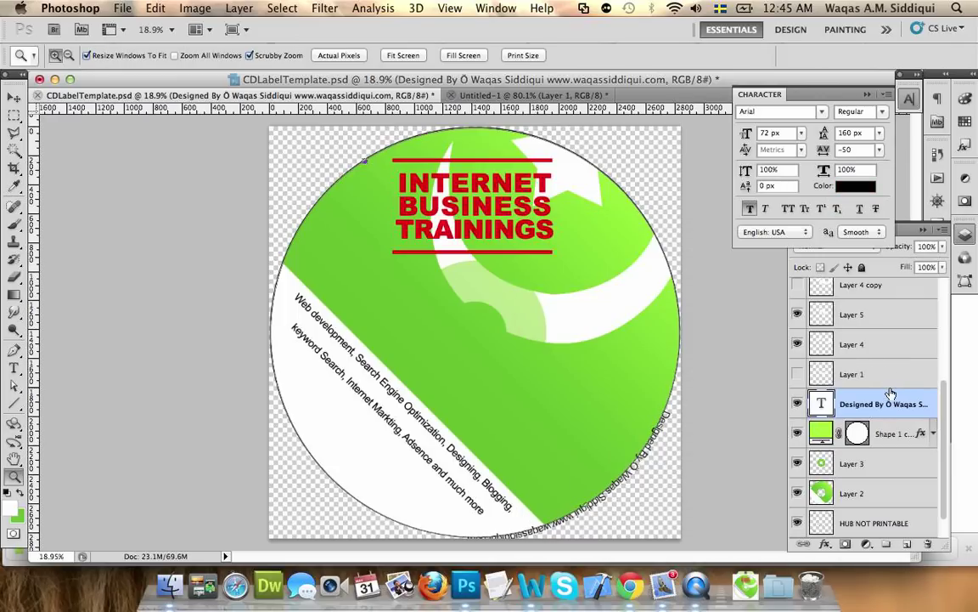
left_click(16, 372)
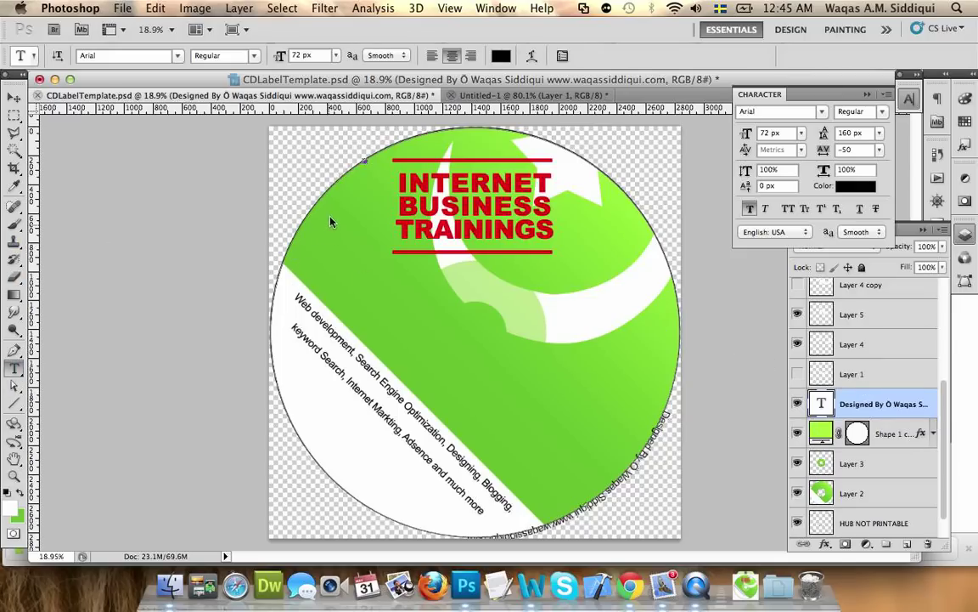
left_click(388, 151)
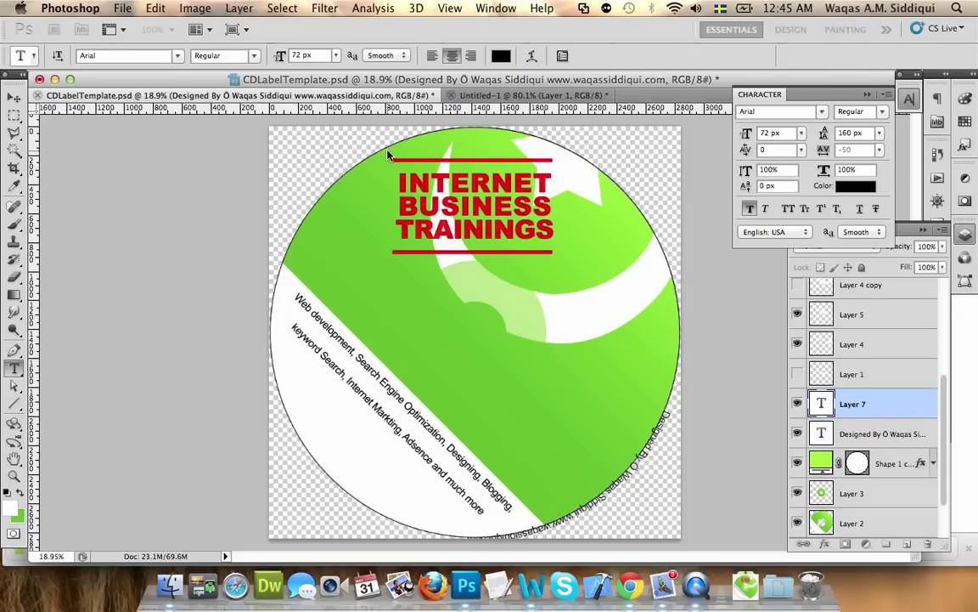
key("Escape")
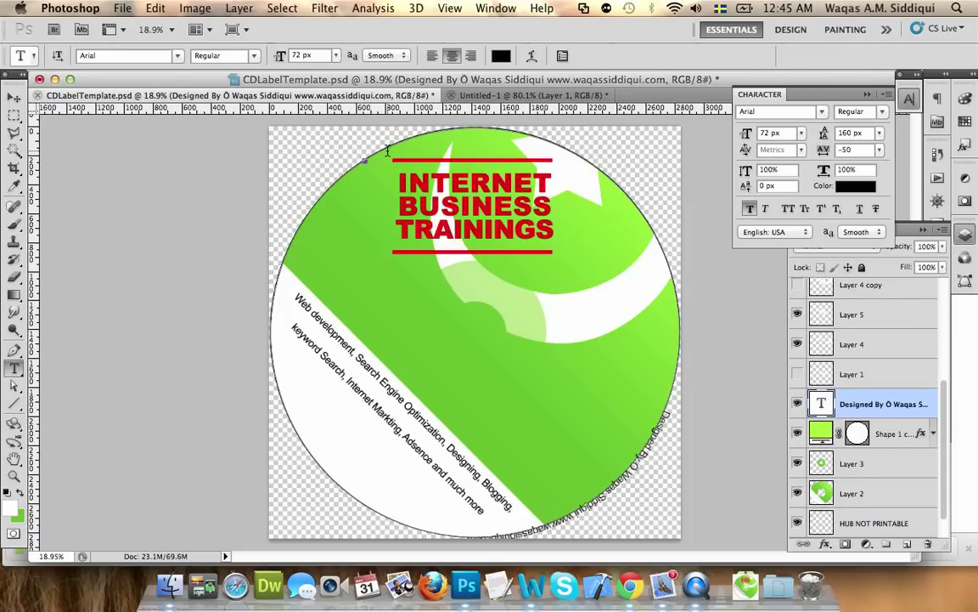
left_click(586, 509)
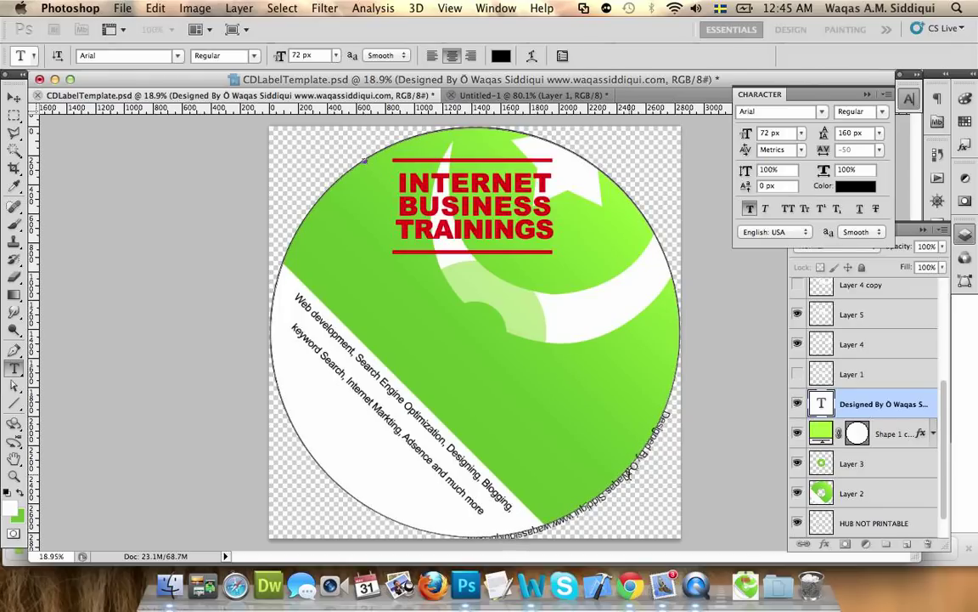
key("Escape")
left_click_drag(609, 491, 674, 424)
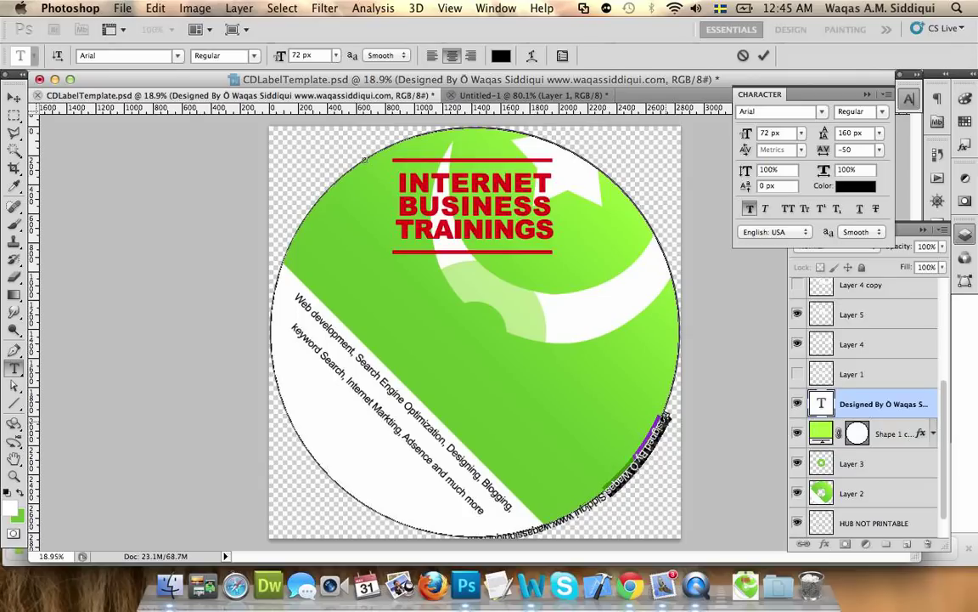
key("super+a")
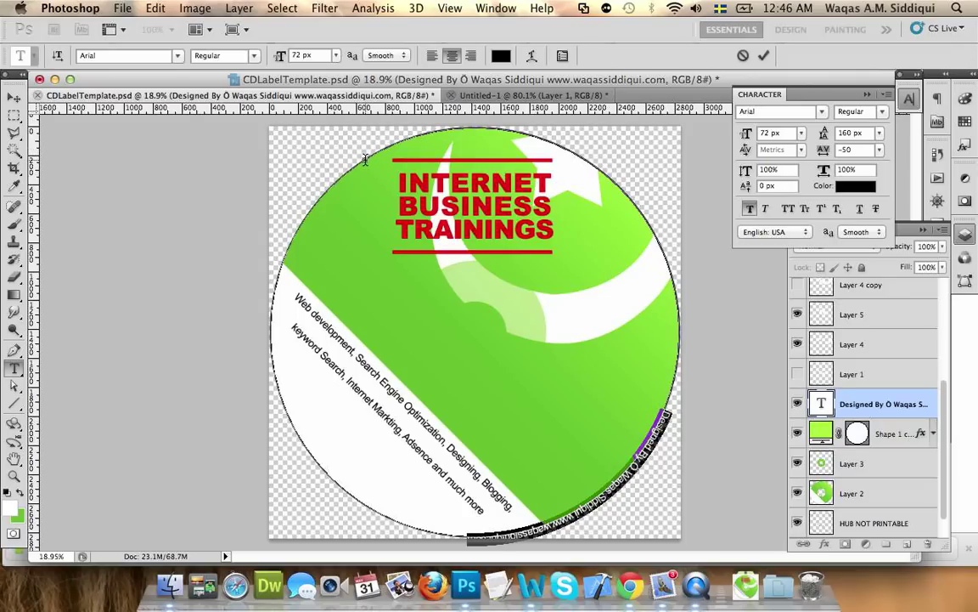
key("BackSpace")
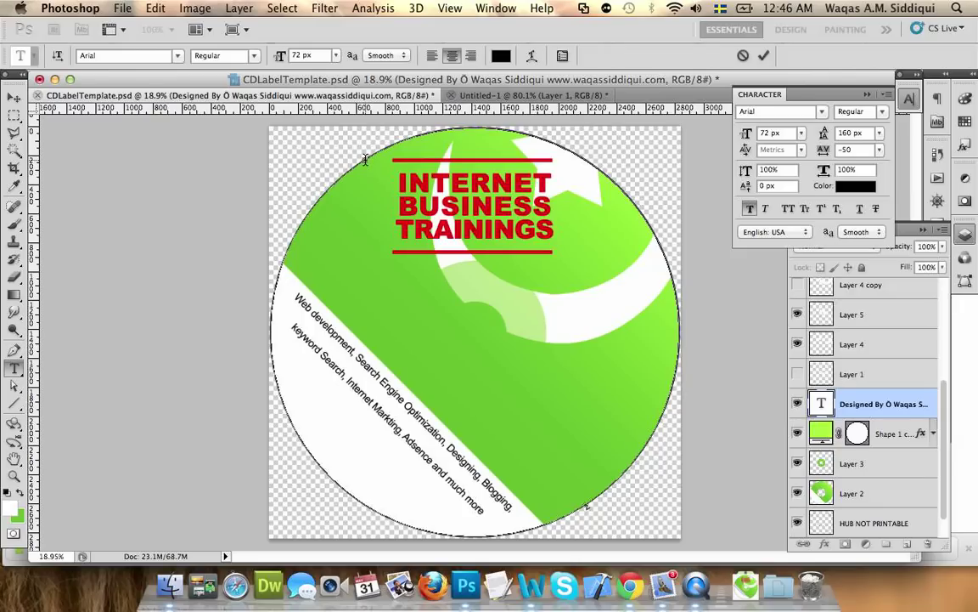
key("Escape")
key("z")
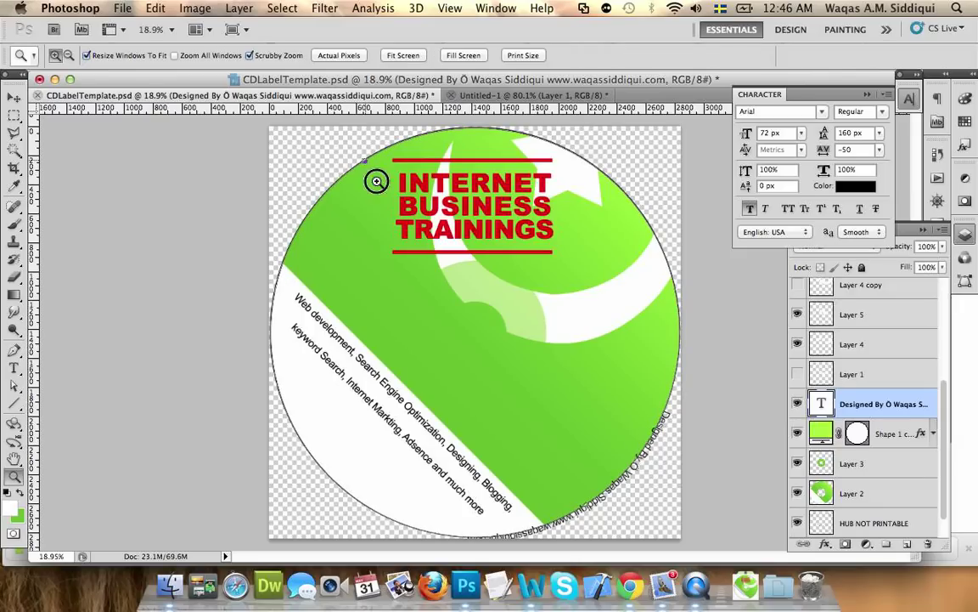
left_click_drag(376, 181, 443, 301)
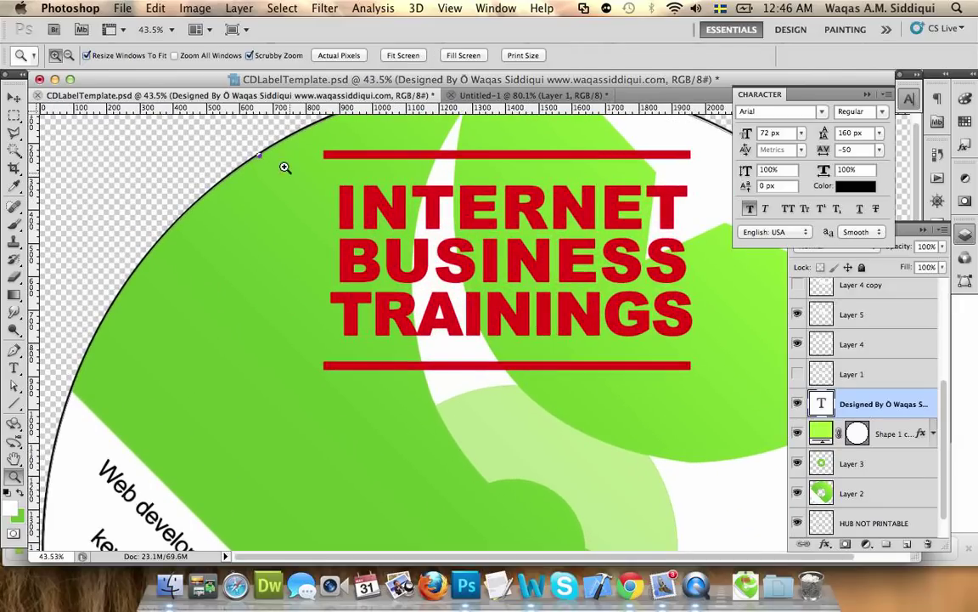
left_click_drag(285, 167, 305, 190)
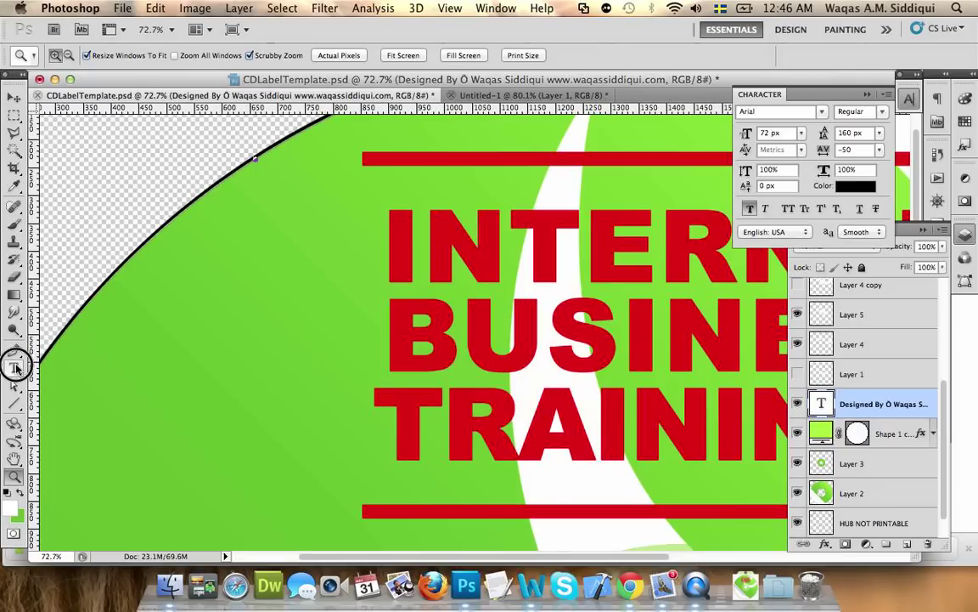
left_click(15, 367)
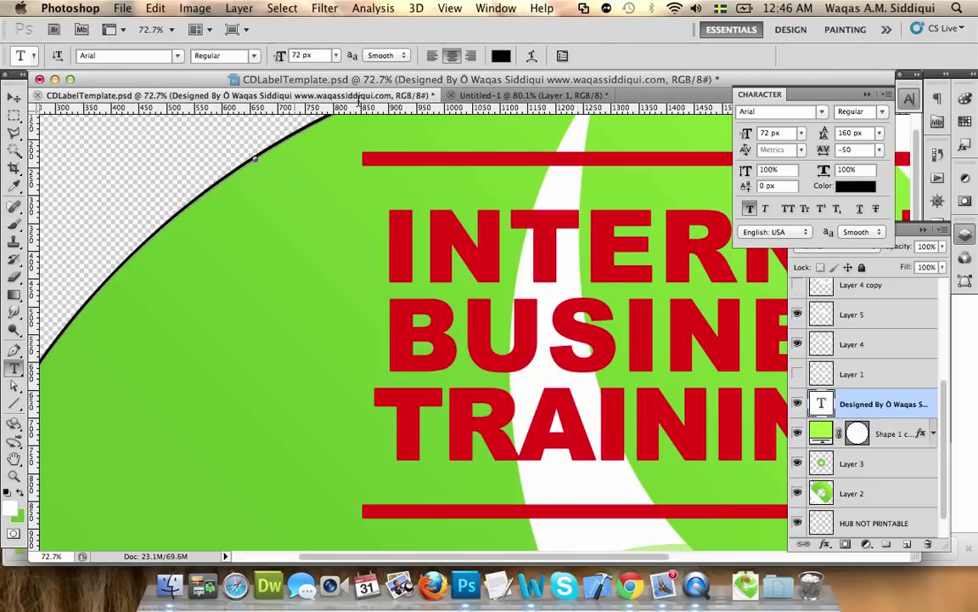
left_click(257, 156)
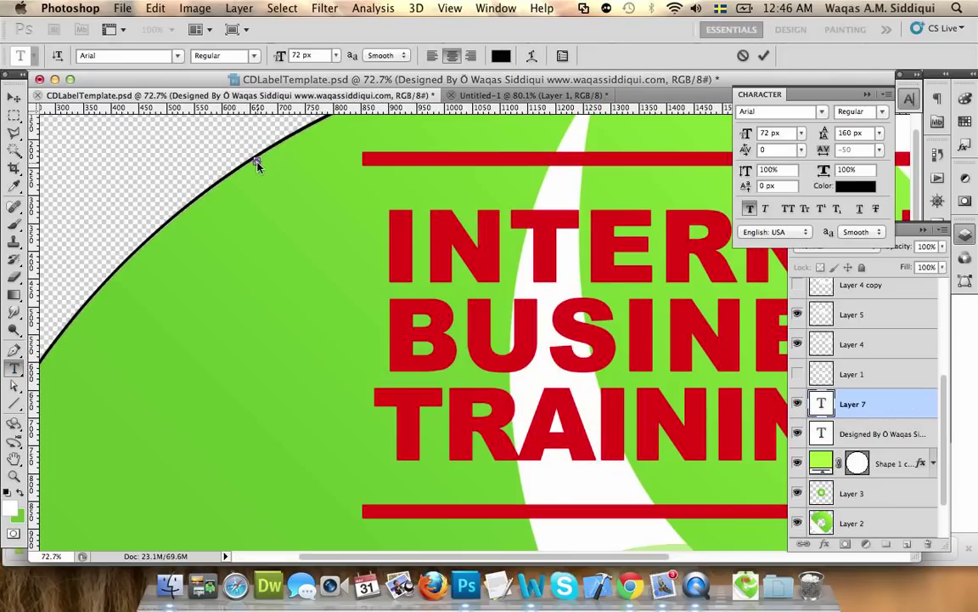
left_click(13, 97)
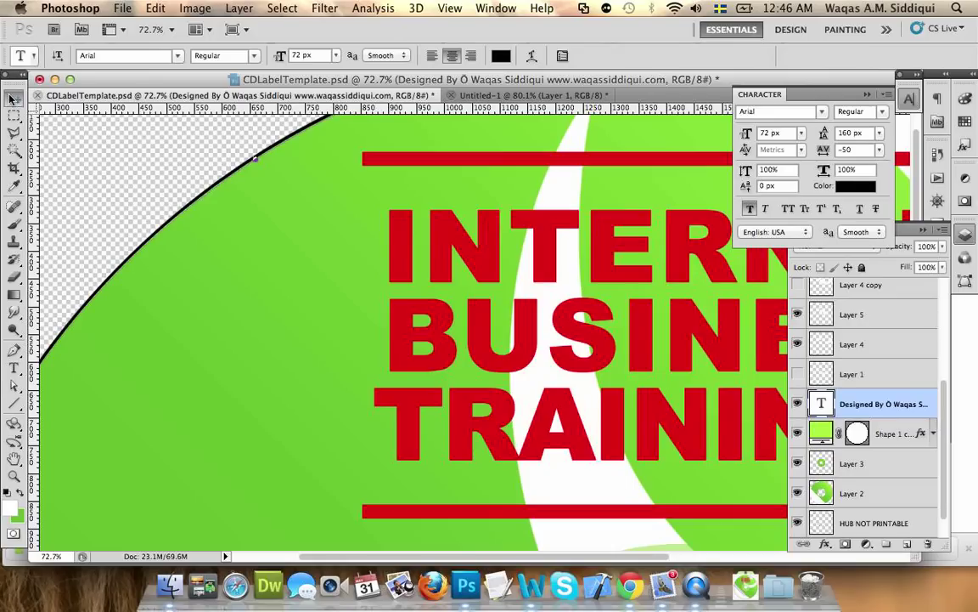
Step: Hide the Shape 1 copy layer beneath the curved credit line
left_click(14, 475)
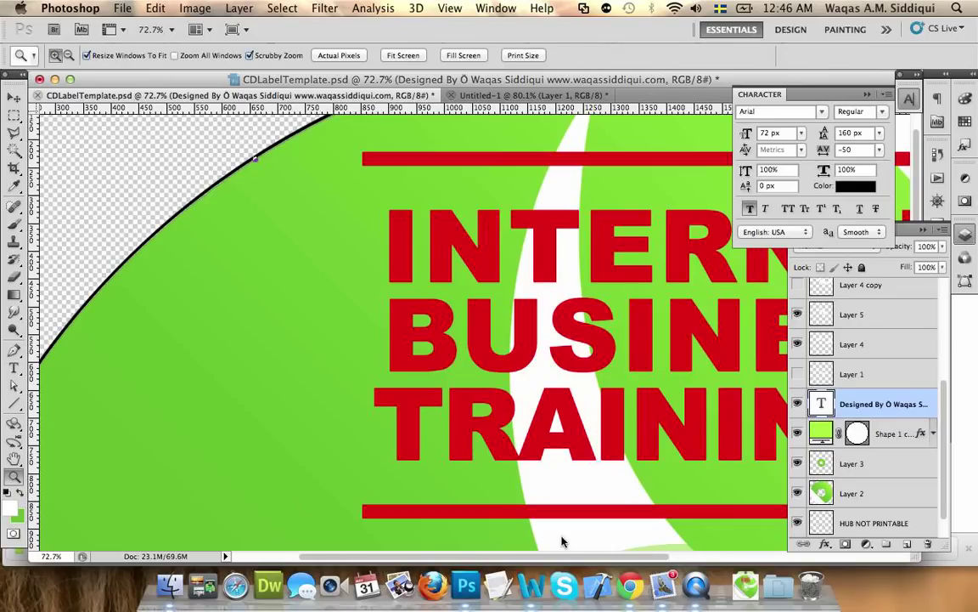
left_click(479, 441)
left_click_drag(478, 442, 447, 313)
left_click_drag(510, 373, 421, 194)
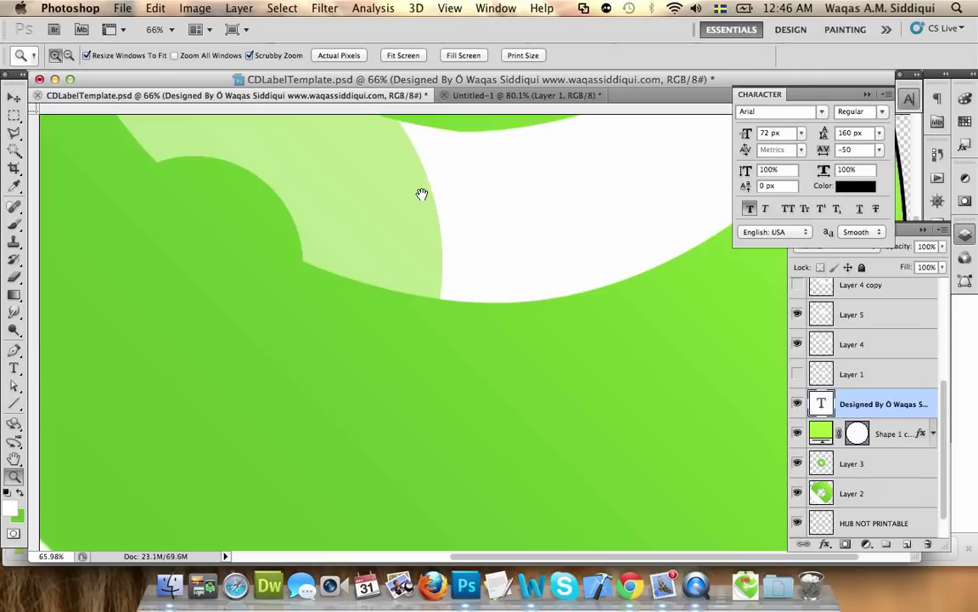
left_click_drag(410, 382, 437, 242)
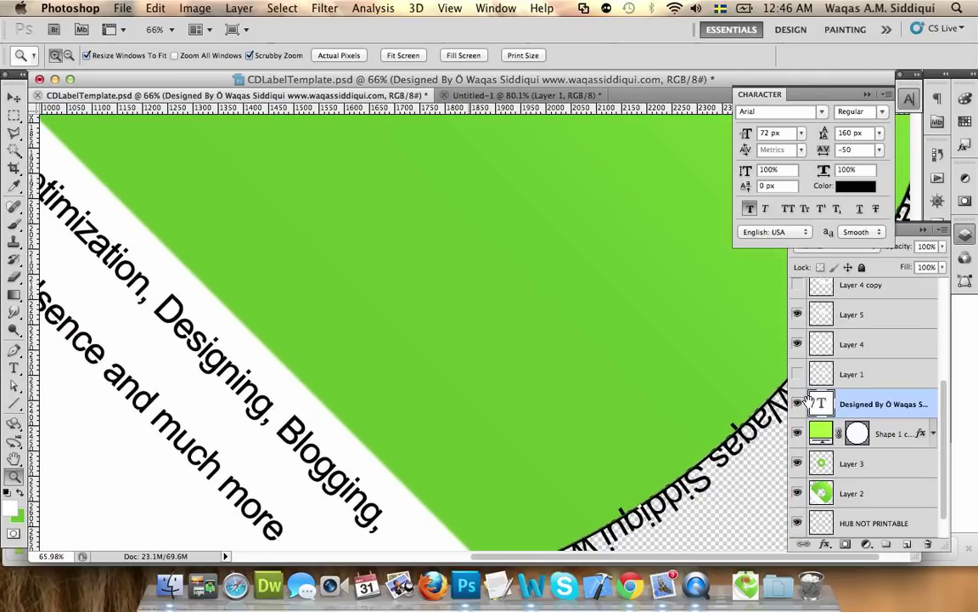
left_click(798, 435)
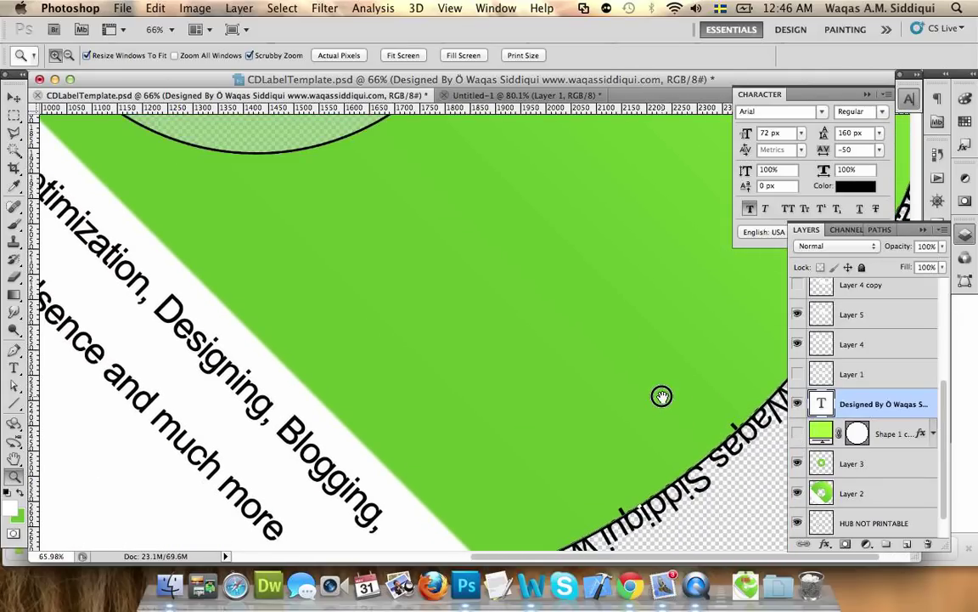
left_click_drag(596, 357, 564, 259)
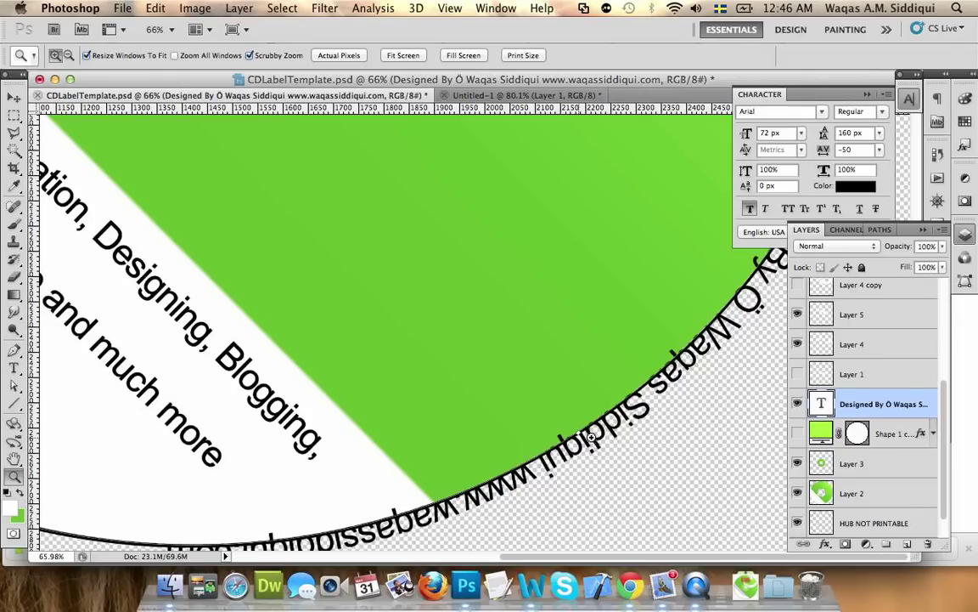
Step: Open the curved credit line for text editing and switch the keyboard input source to US English
left_click(14, 98)
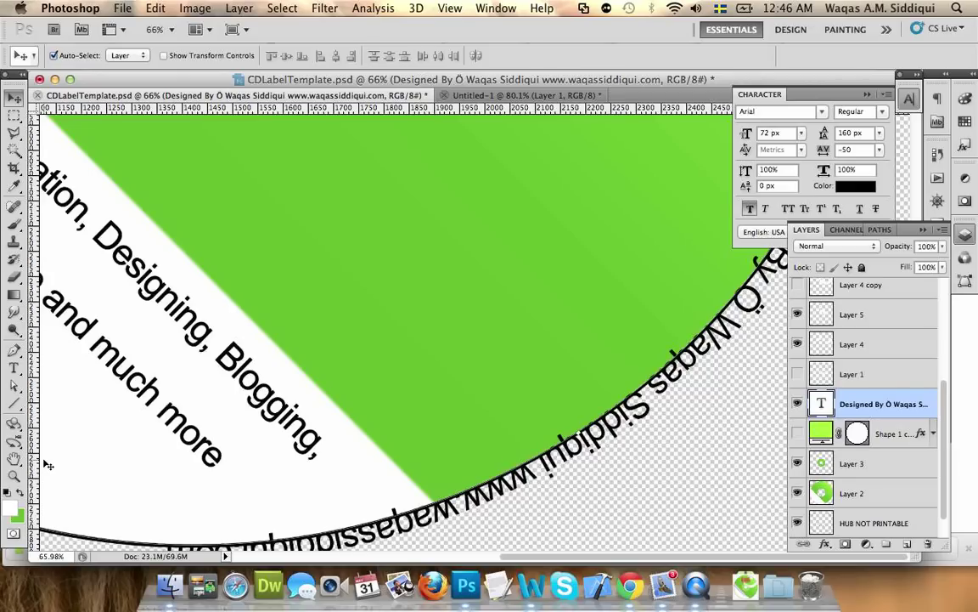
left_click(14, 369)
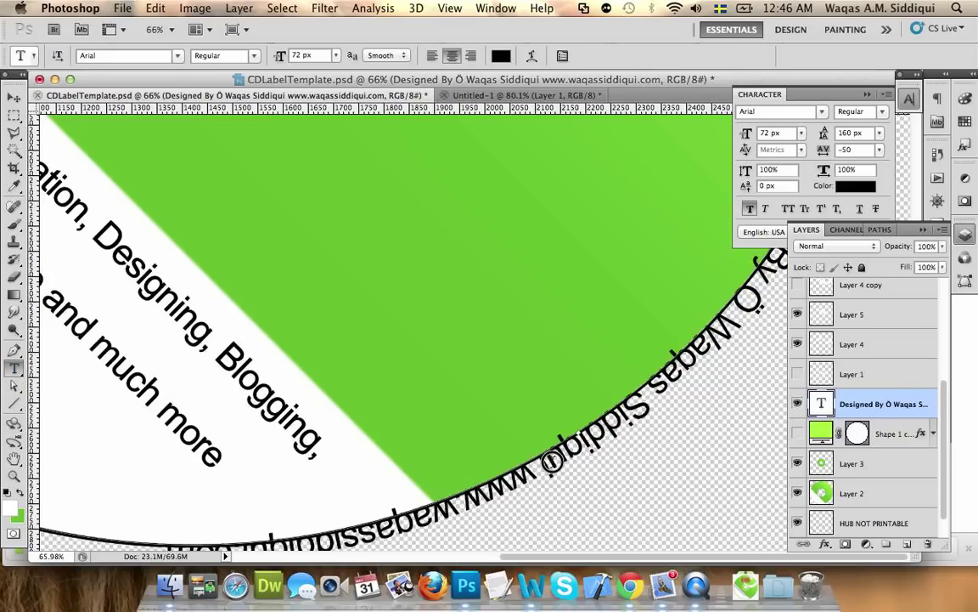
left_click(547, 463)
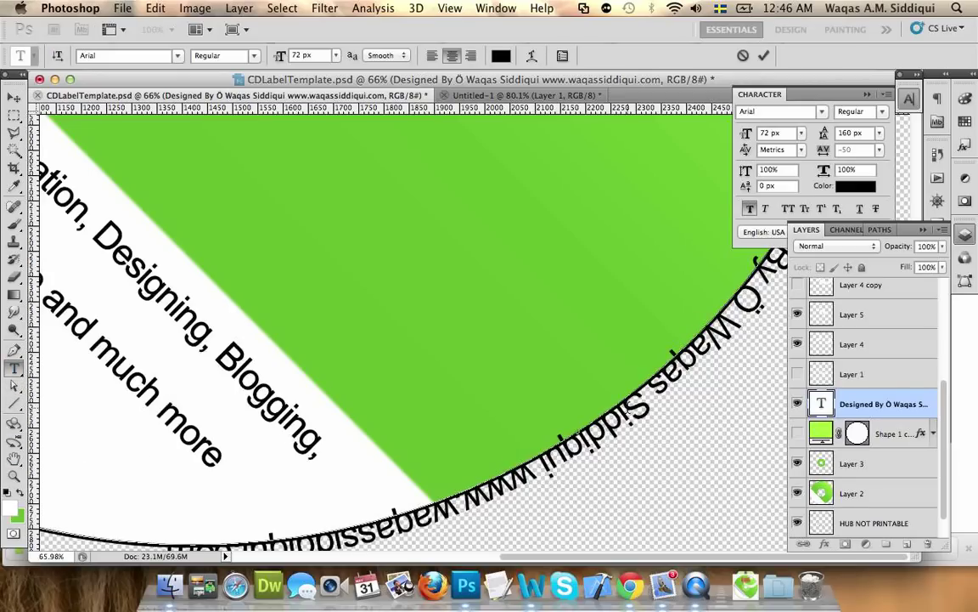
scroll(627, 408, "up", 2)
scroll(628, 408, "down", 2)
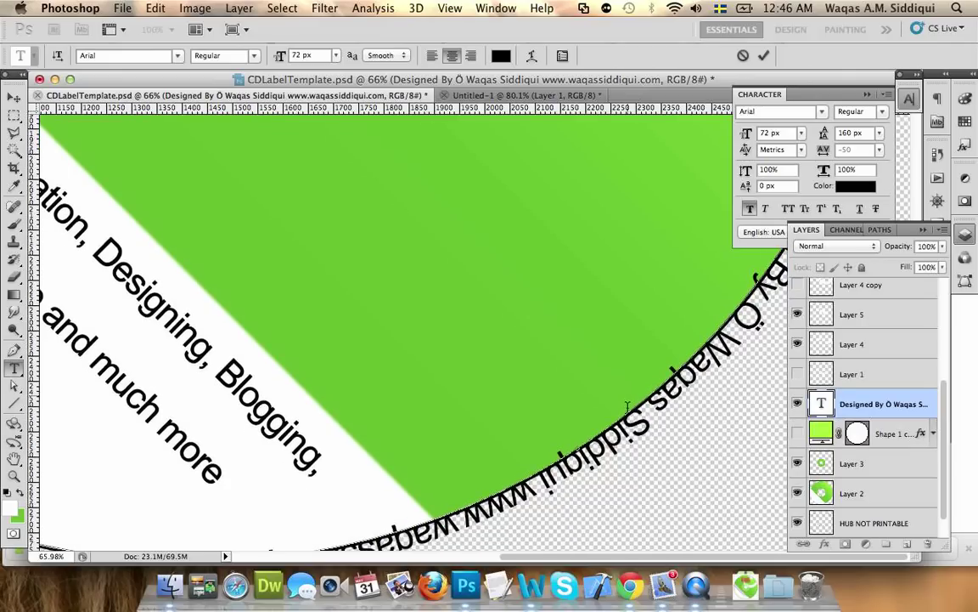
scroll(628, 406, "up", 4)
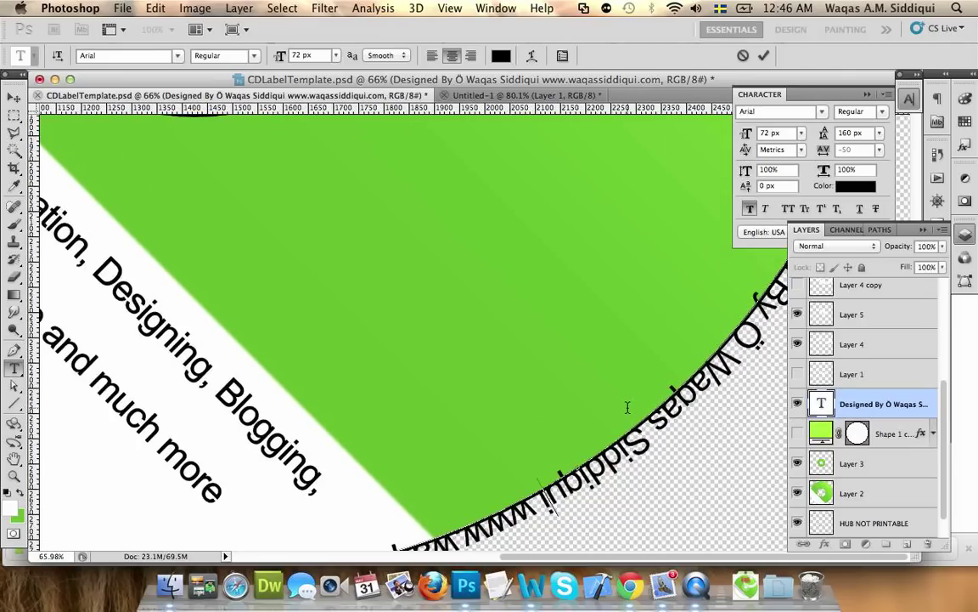
left_click(720, 7)
left_click(733, 29)
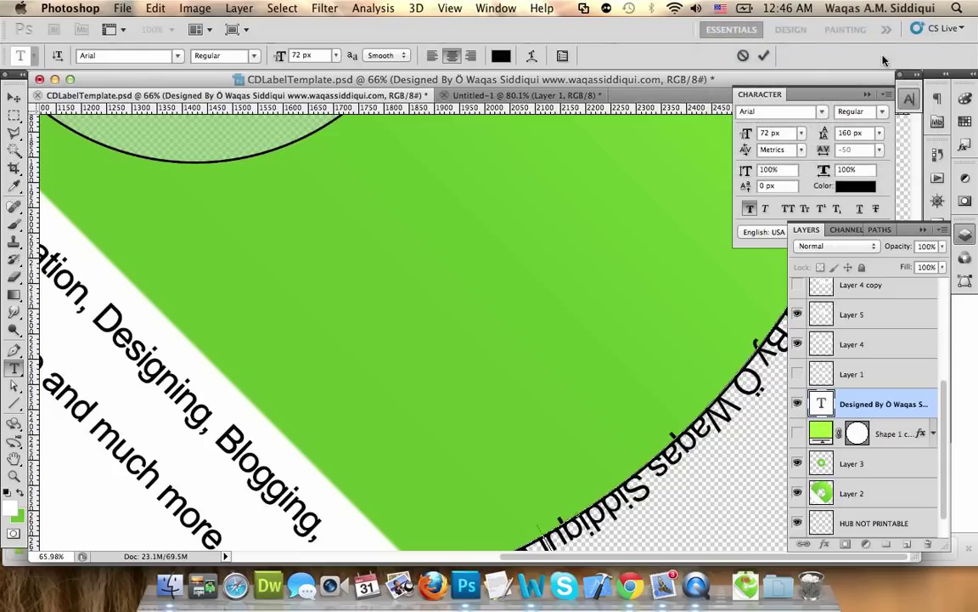
Step: Clear the floating layer and character settings off the canvas and examine the curved credit line along the disc's lower-right edge
left_click(925, 231)
left_click(924, 230)
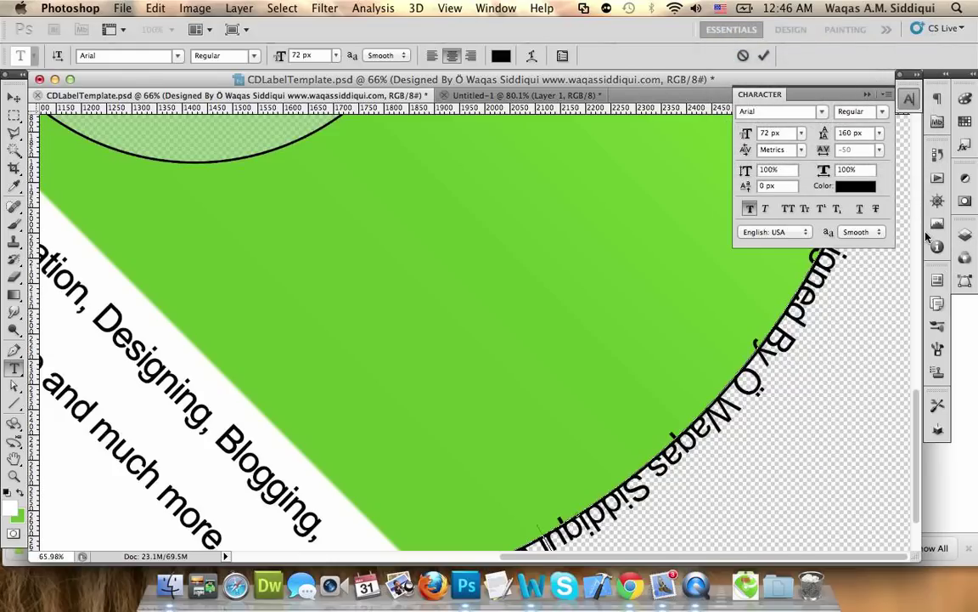
left_click(867, 95)
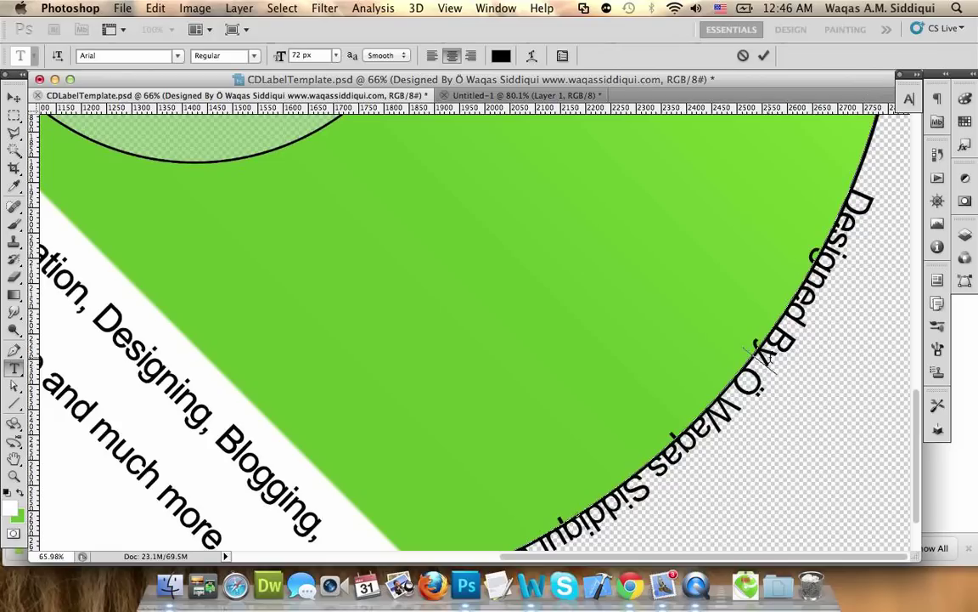
scroll(754, 372, "down", 1)
scroll(753, 371, "down", 2)
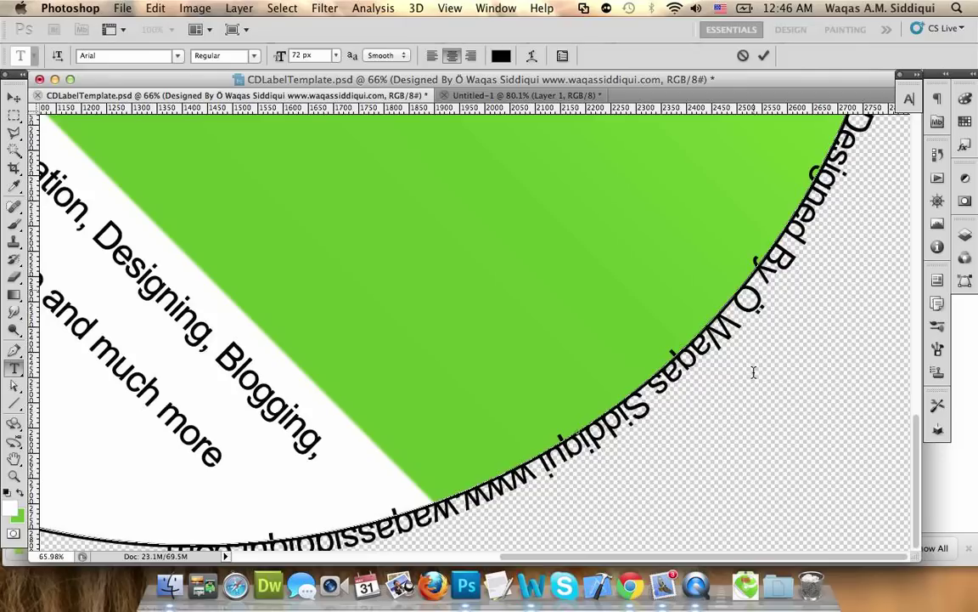
scroll(729, 374, "up", 8)
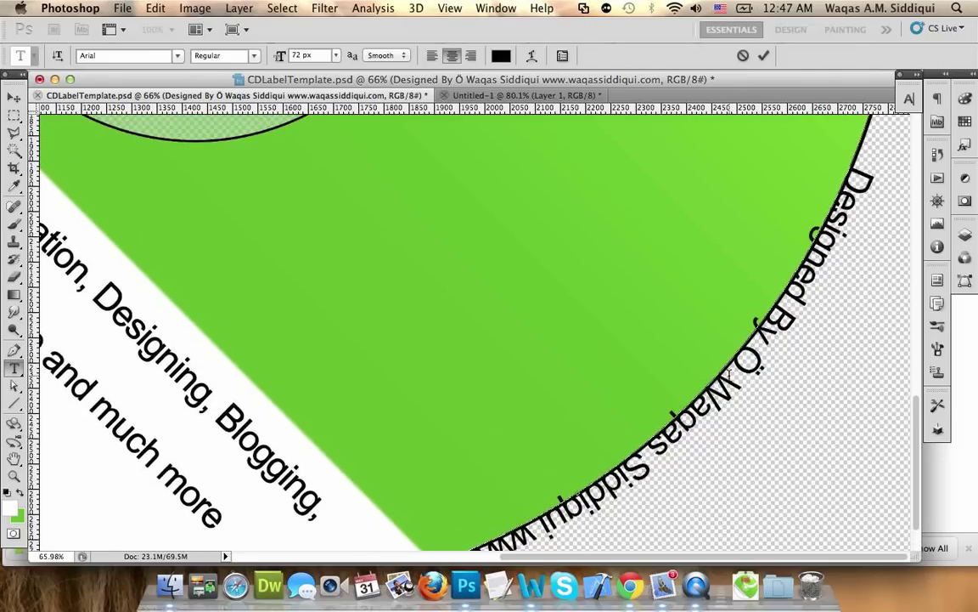
scroll(729, 374, "up", 1)
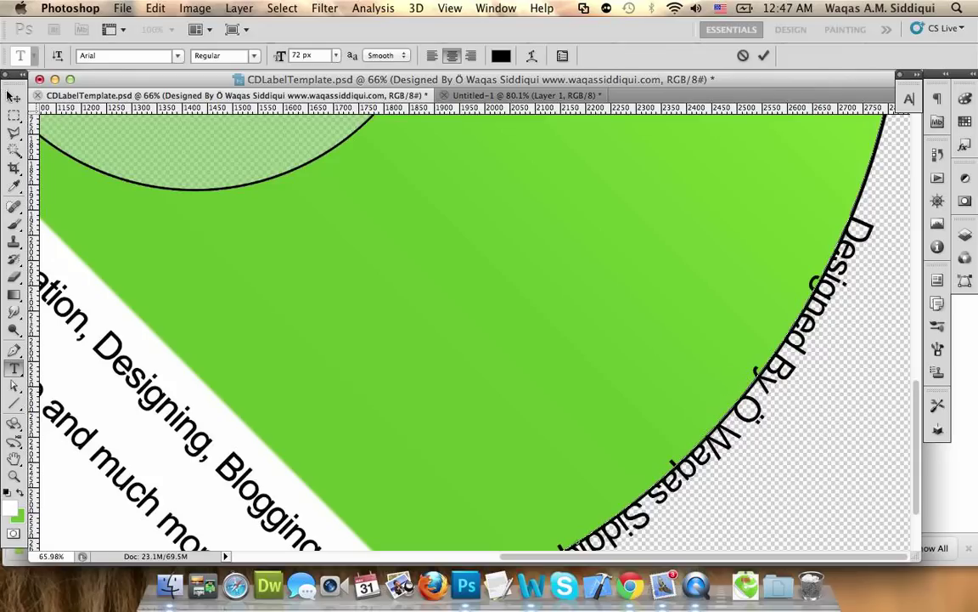
left_click(14, 97)
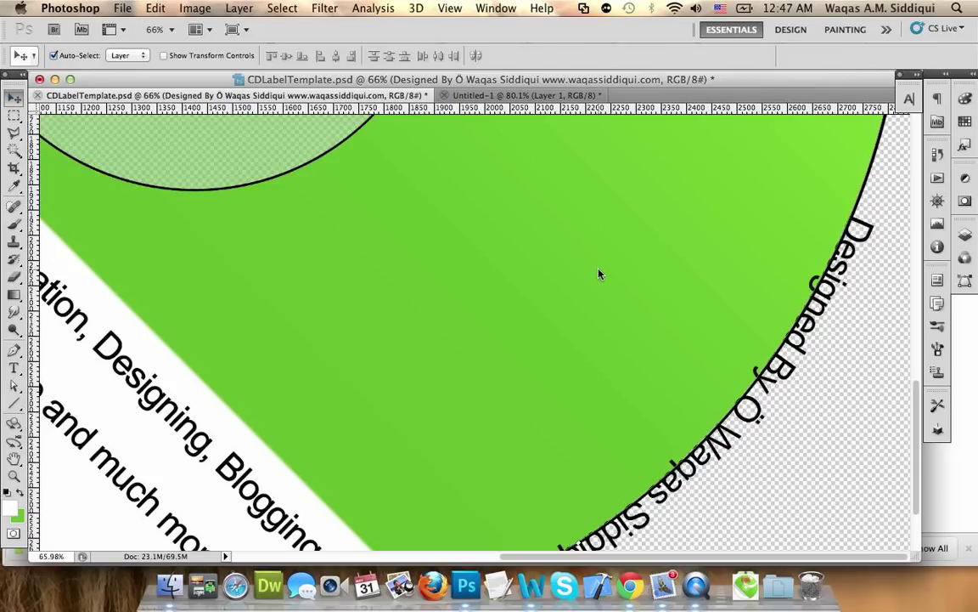
Step: Set the curved credit line's text colour to white (#ffffff)
key("z")
left_click_drag(654, 313, 589, 270)
left_click_drag(627, 330, 600, 321)
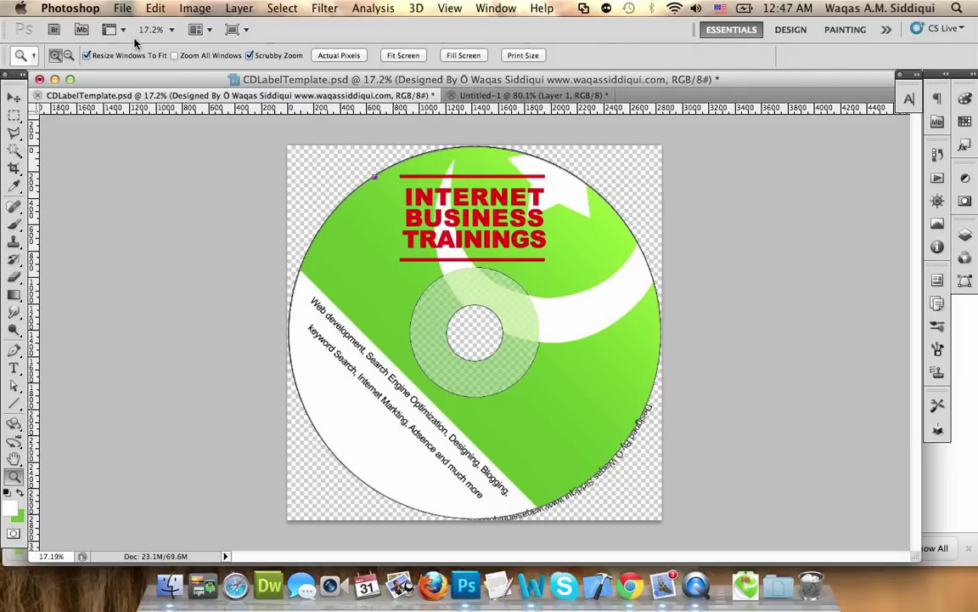
left_click(14, 367)
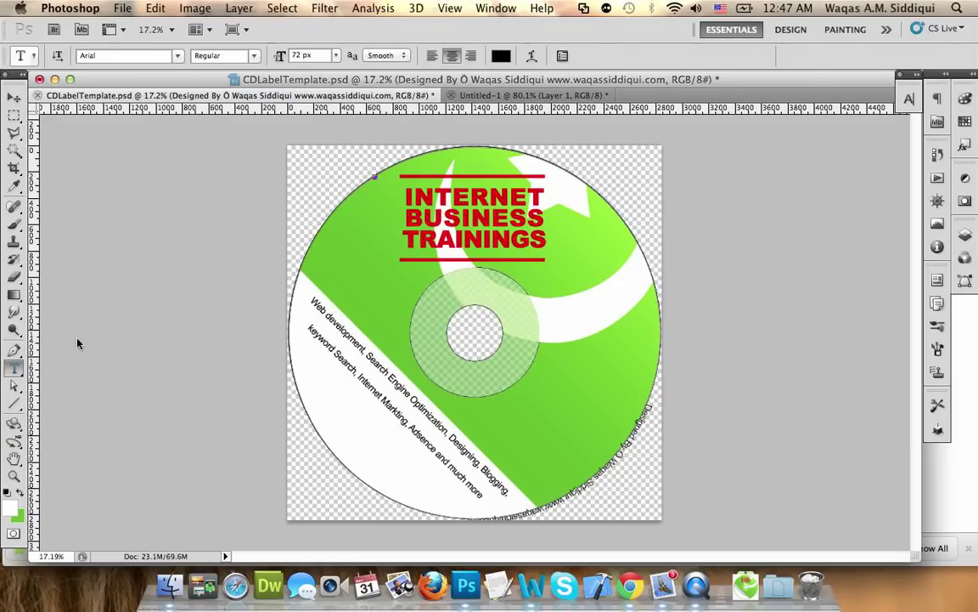
left_click(380, 196)
left_click(965, 235)
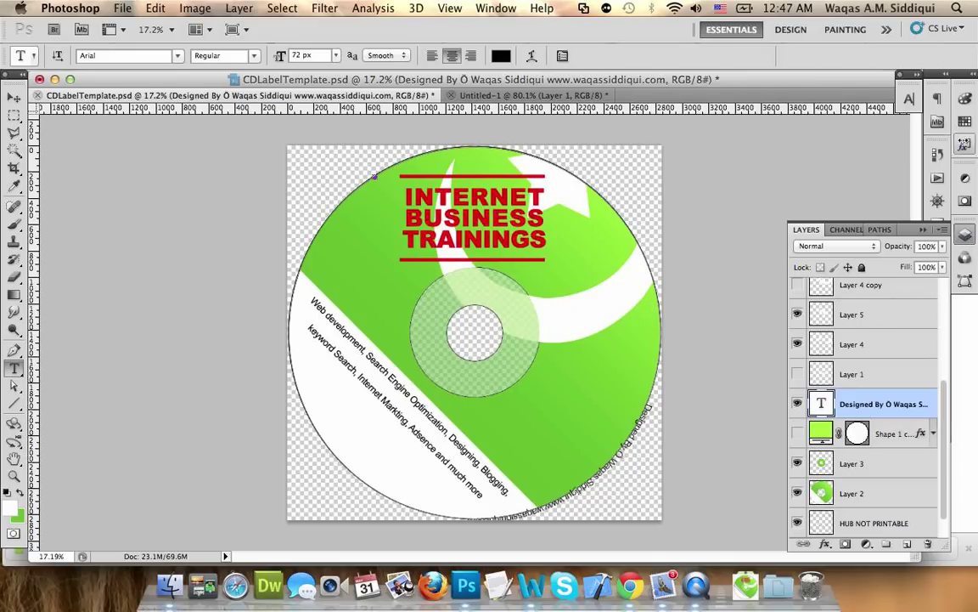
left_click(909, 98)
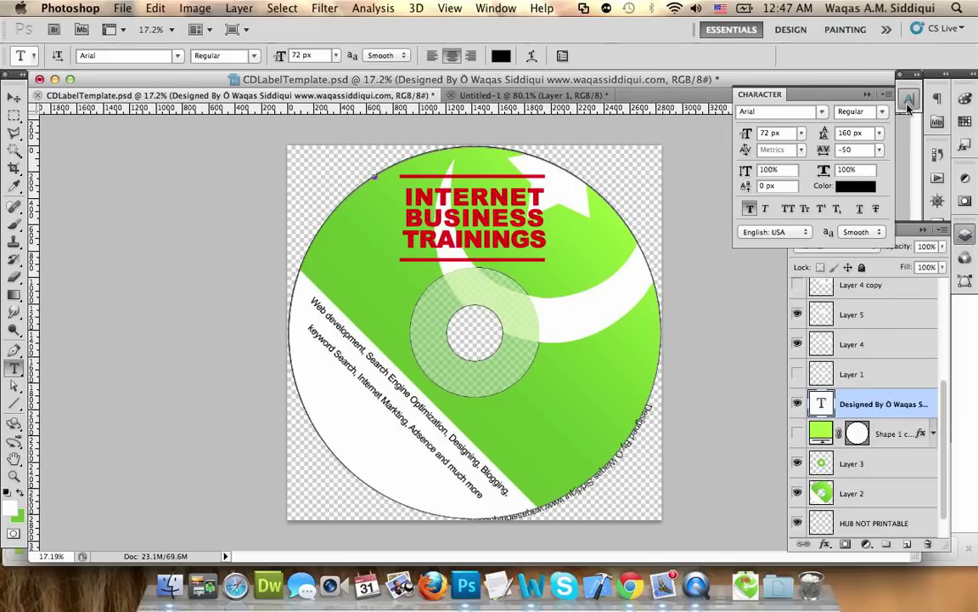
left_click(854, 185)
left_click(589, 294)
left_click_drag(590, 295, 562, 272)
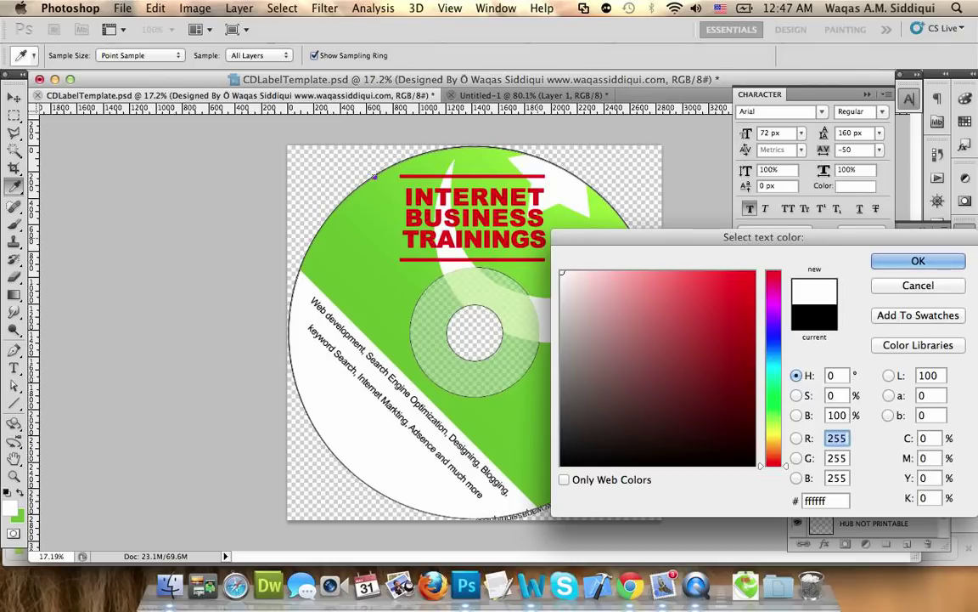
key("Return")
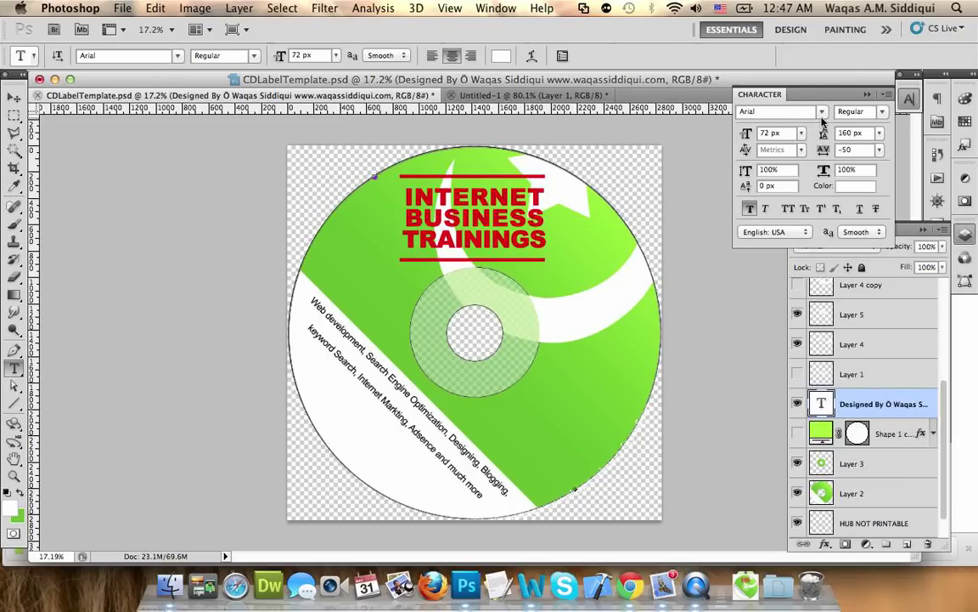
Step: Set the curved credit line's font to Arial Black at 48 px
left_click(821, 112)
left_click(822, 123)
left_click(804, 136)
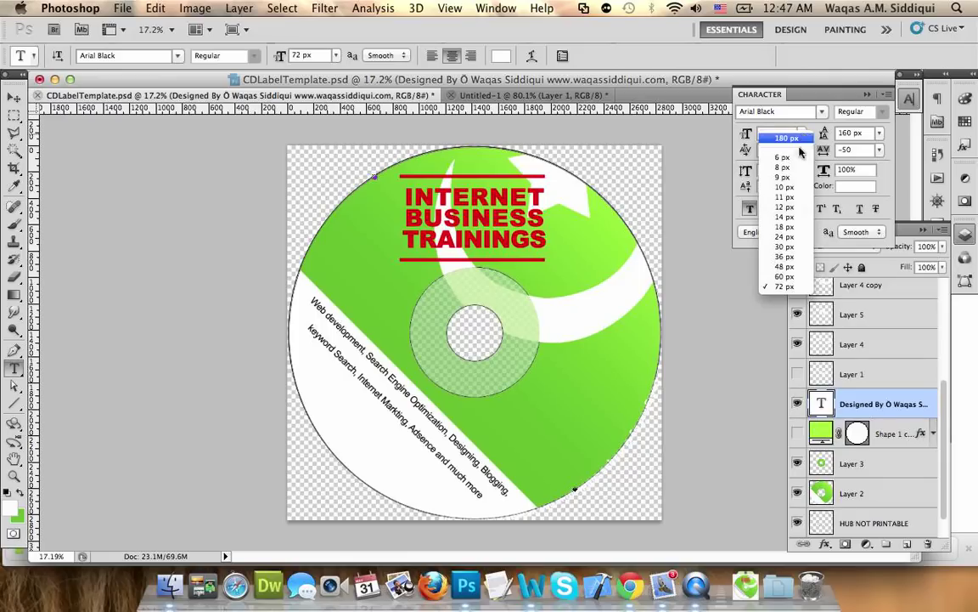
left_click(707, 266)
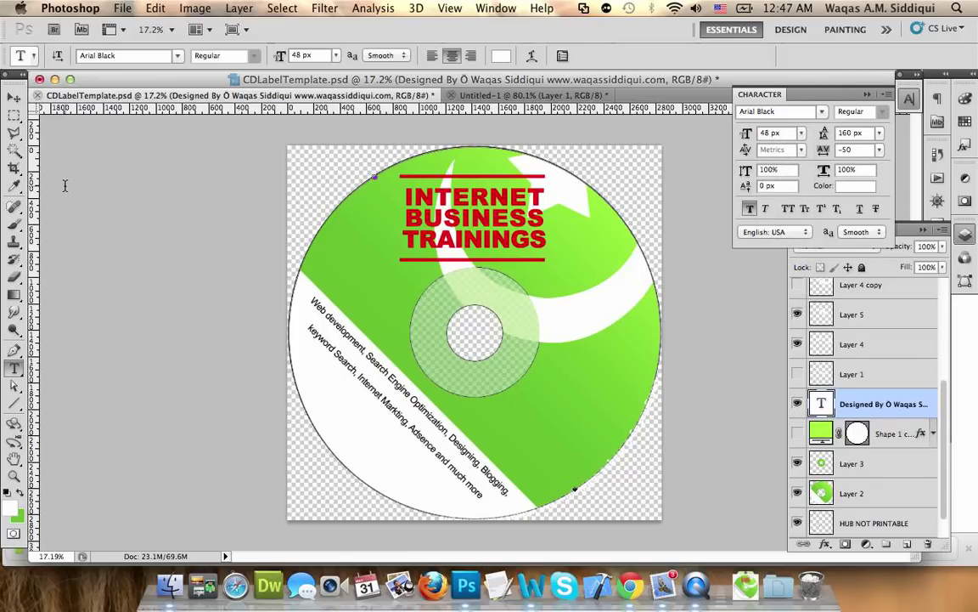
Step: Nudge the curved credit line and its circular path up about 120 px so the text overlaps the green disc
left_click(14, 98)
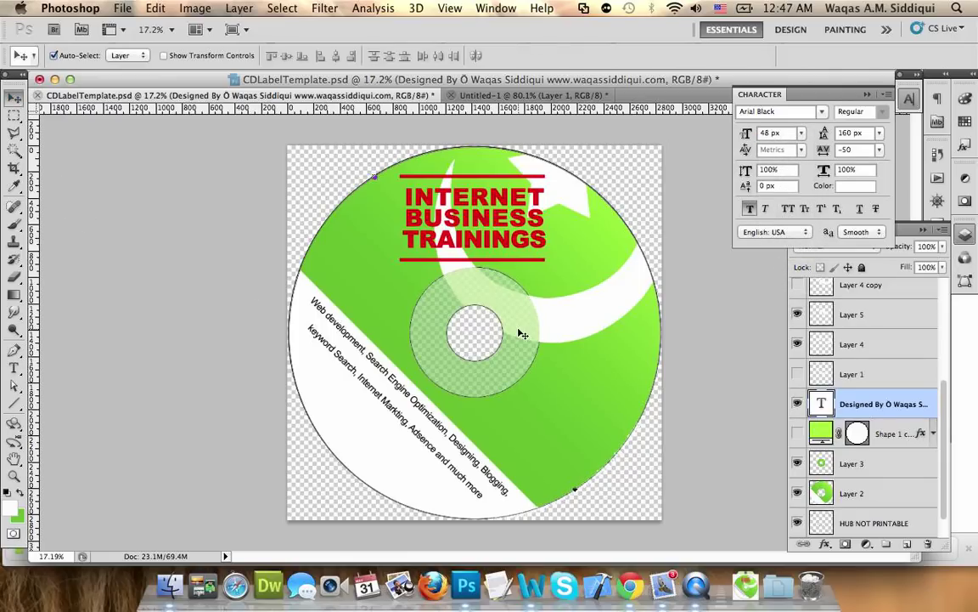
key("shift+Up")
key("shift+Up")
key("shift+Up")
key("shift+Up")
key("shift+Up")
key("shift+Up")
key("shift+Up")
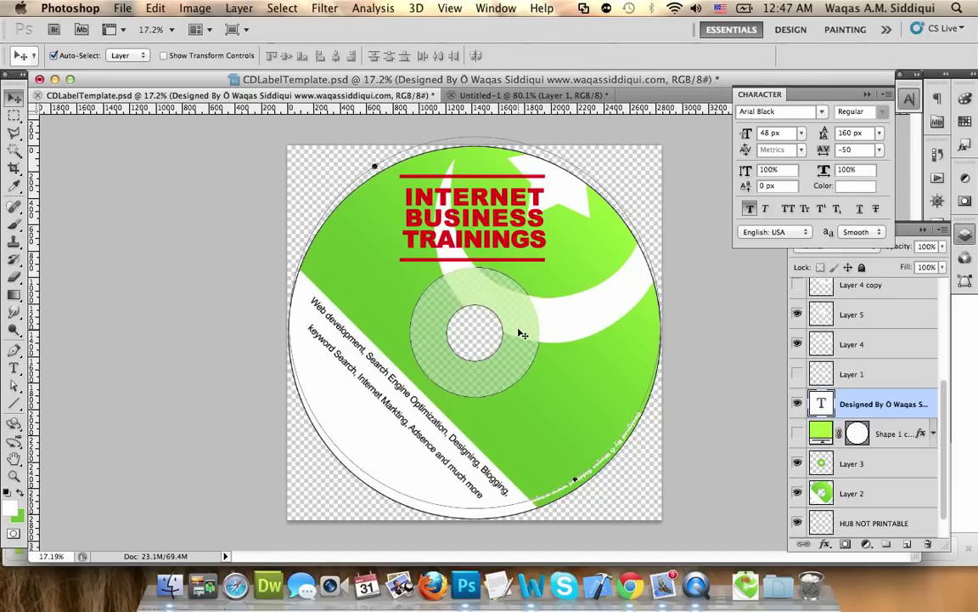
key("shift+Up")
key("shift+Up")
key("shift+Up")
key("shift+Up")
key("shift+Up")
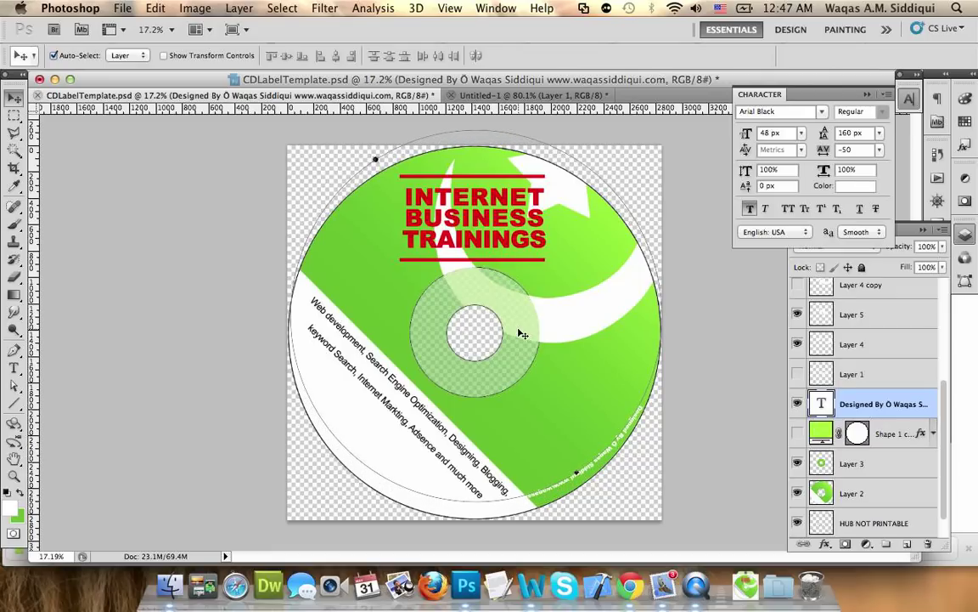
key("super+t")
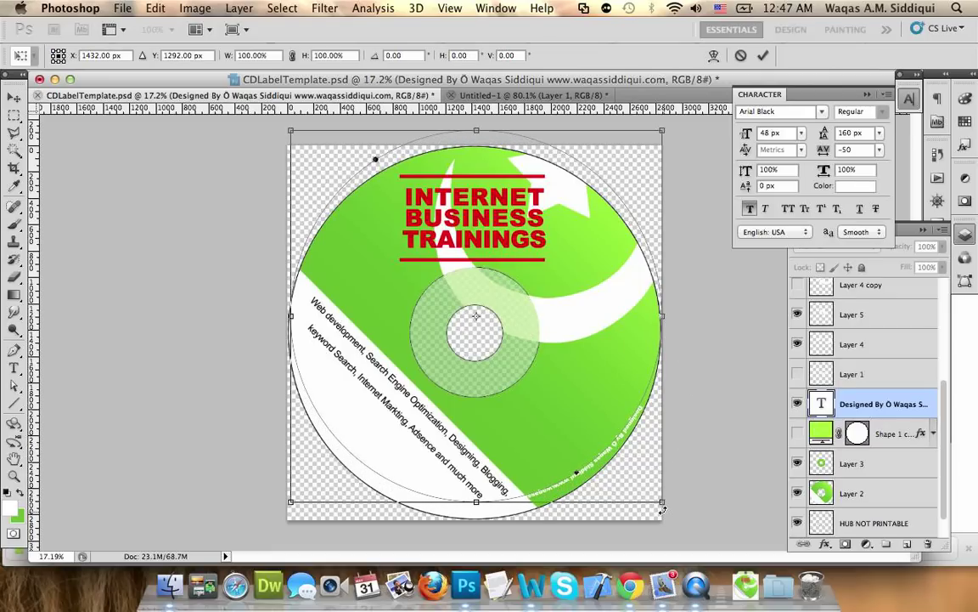
left_click_drag(670, 509, 682, 481)
key("Return")
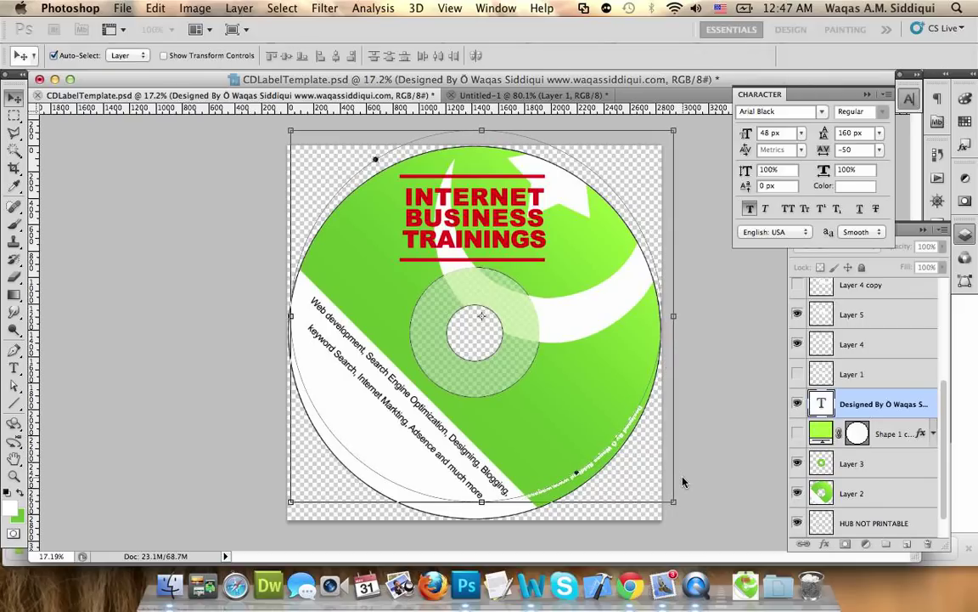
Step: Flip the credit text to the inner side of its circular path so it reads upward along the disc's lower-right edge
left_click(15, 384)
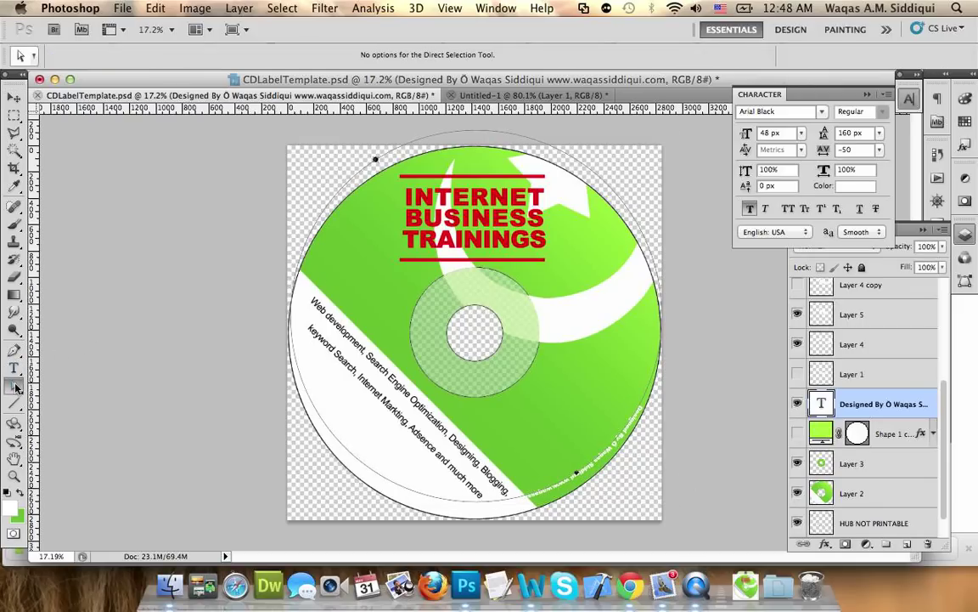
left_click(367, 164)
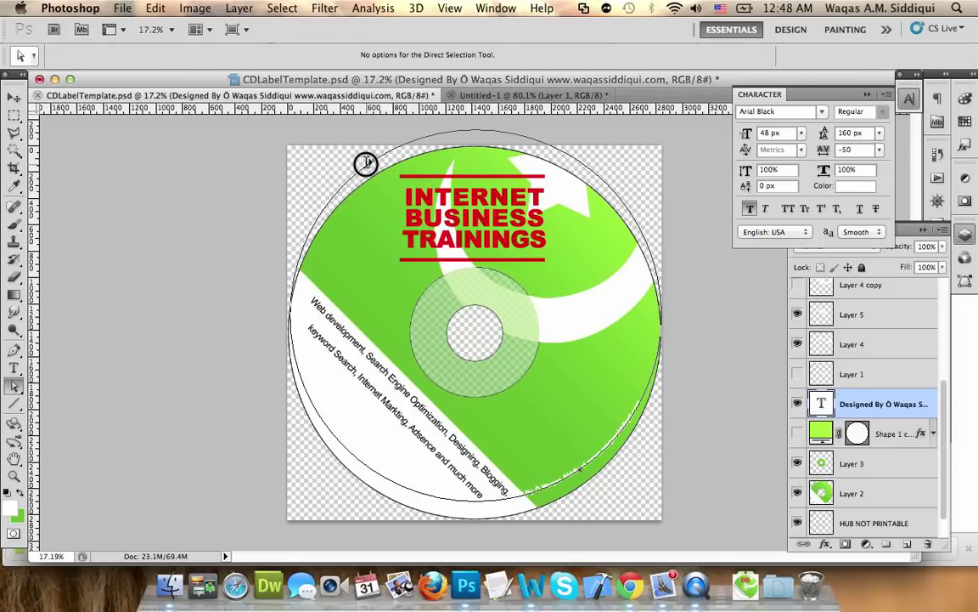
left_click(12, 100)
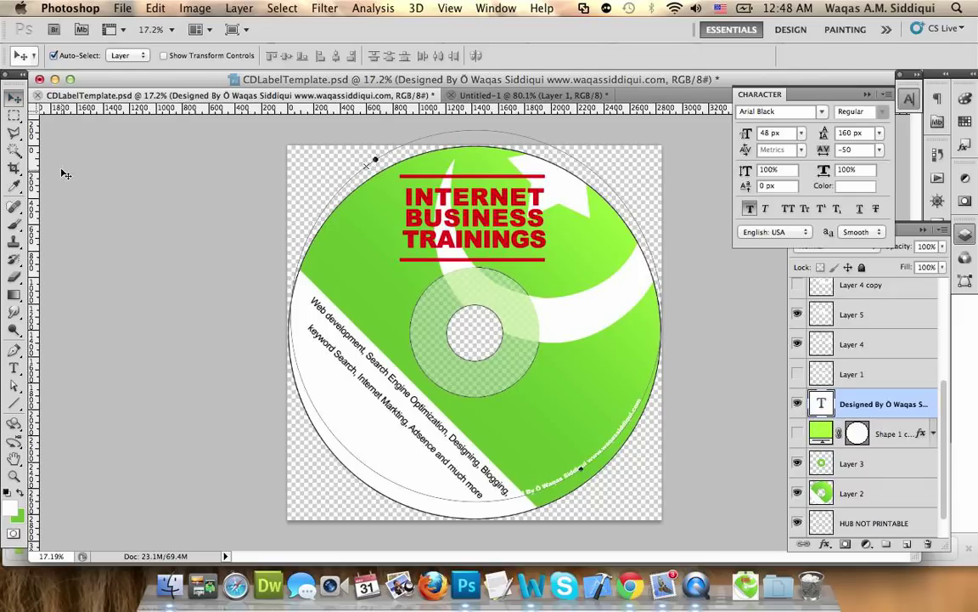
Step: Rotate the credit line's circular text path by -30° and apply the transformation
key("super+t")
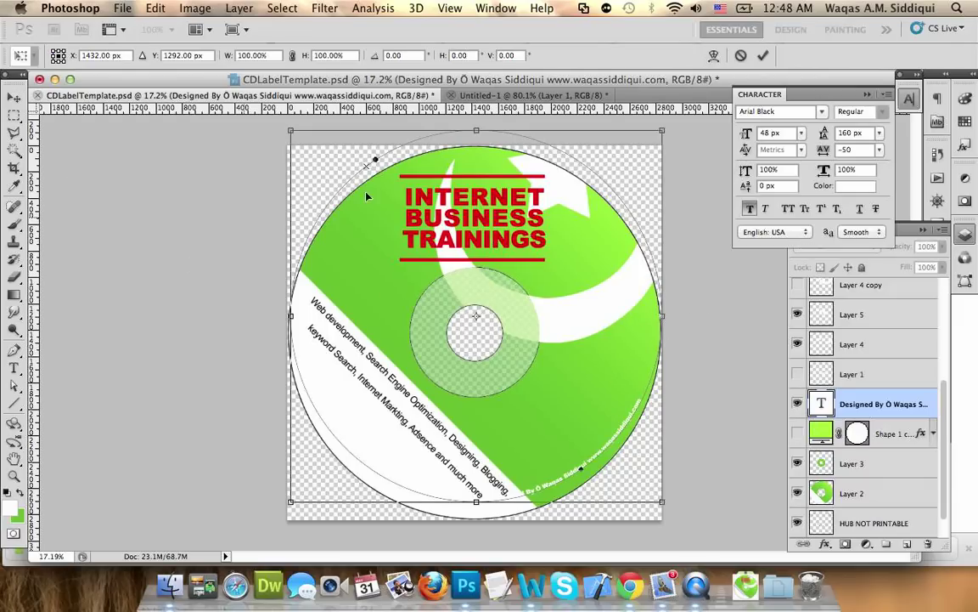
left_click_drag(628, 131, 544, 144)
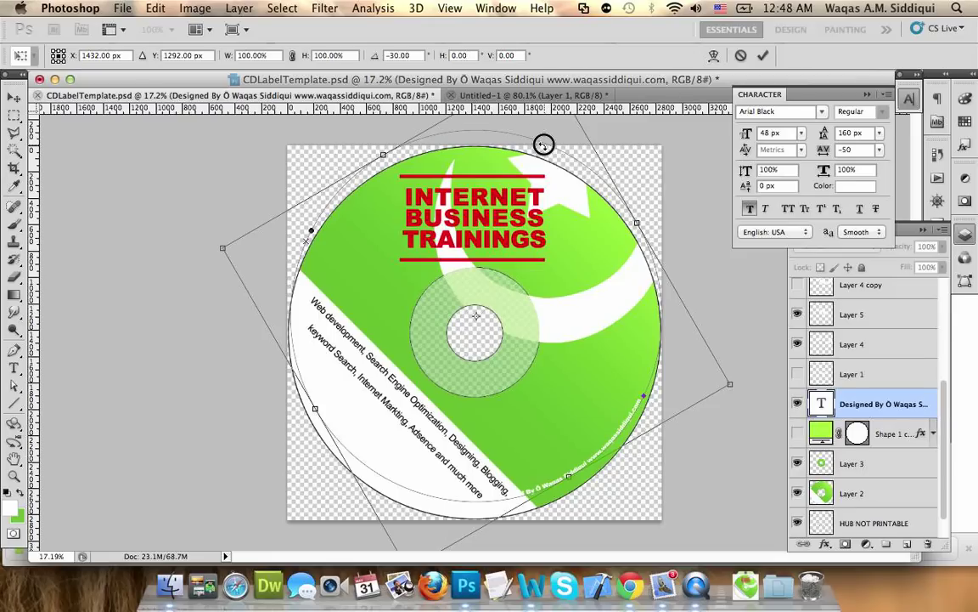
left_click(14, 99)
left_click(617, 219)
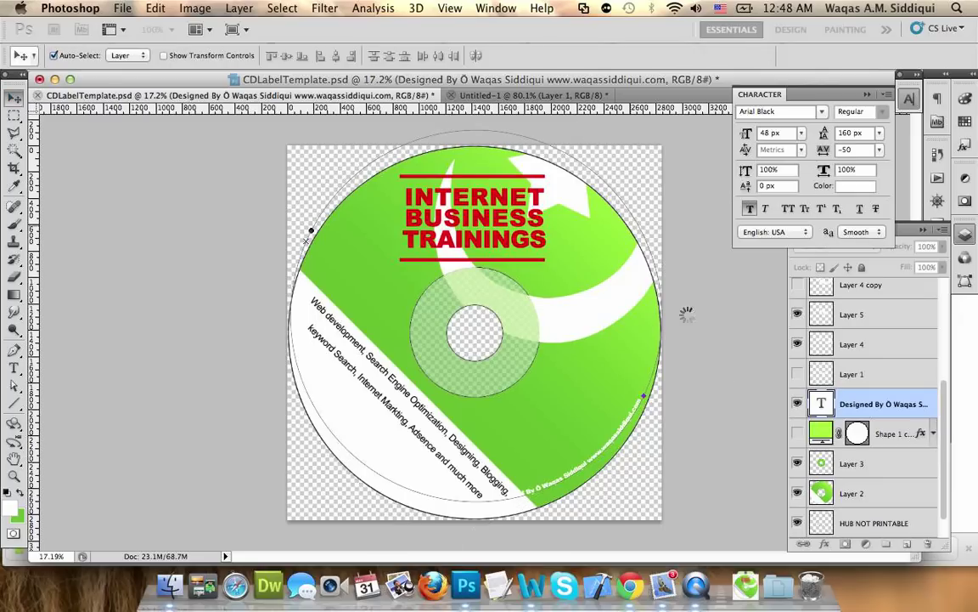
Step: Nudge the rotated credit line down and slightly left so it follows the disc's lower-right edge just inside the rim
key("shift+Left")
key("shift+Left")
key("shift+Left")
key("shift+Left")
key("shift+Left")
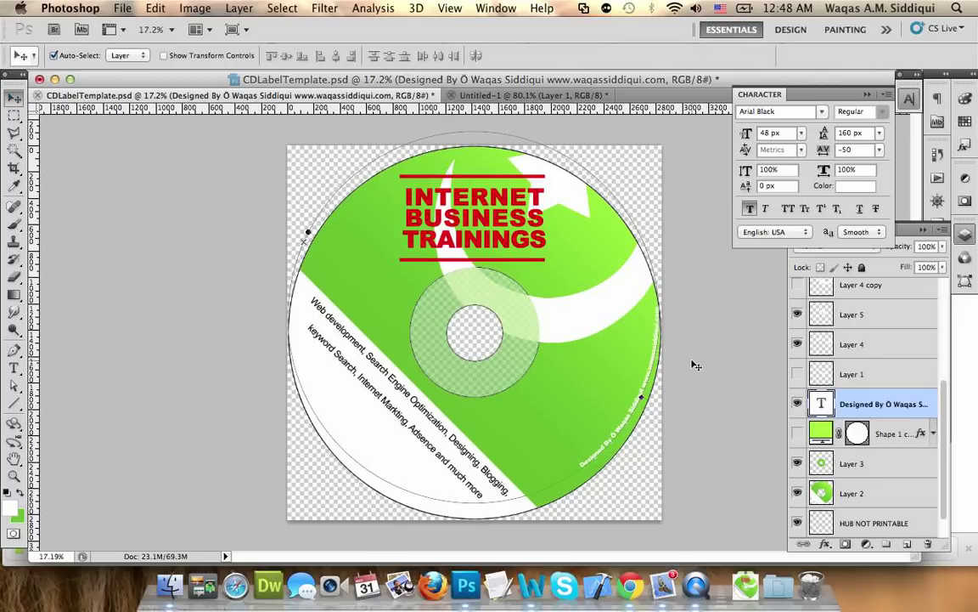
key("shift+Down")
key("shift+Down")
key("shift+Down")
key("shift+Down")
key("shift+Down")
key("shift+Down")
key("shift+Down")
key("shift+Down")
key("shift+Down")
key("shift+Down")
key("shift+Down")
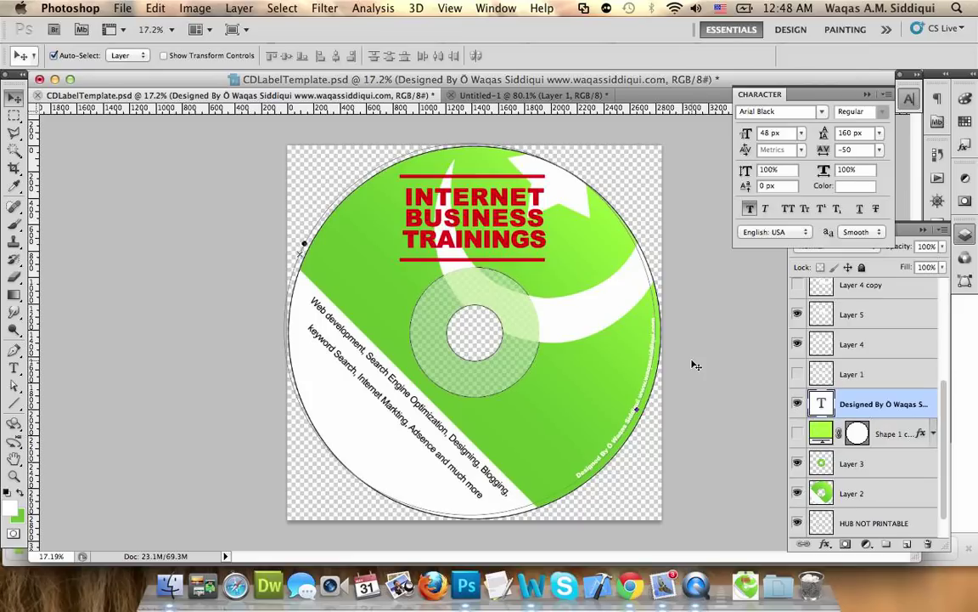
key("shift+Right")
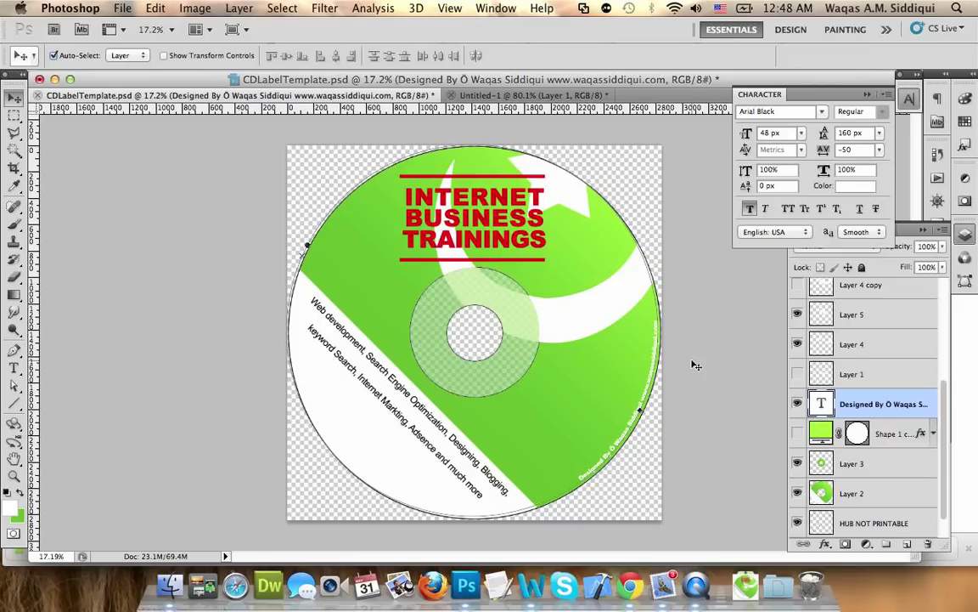
key("shift+Up")
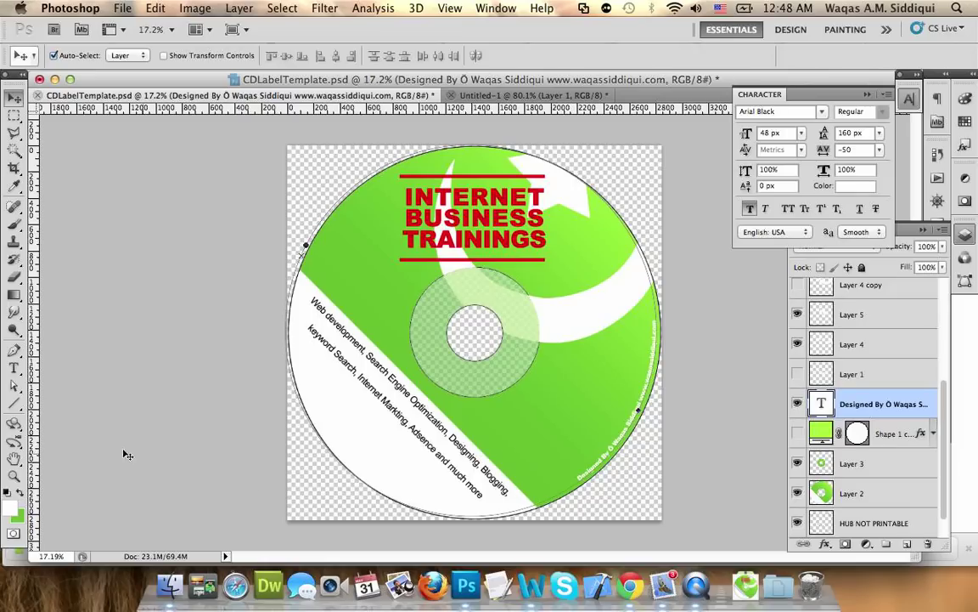
Step: Replace the Ö character after "Designed By" in the curved credit line with a colon
left_click(14, 459)
left_click(13, 478)
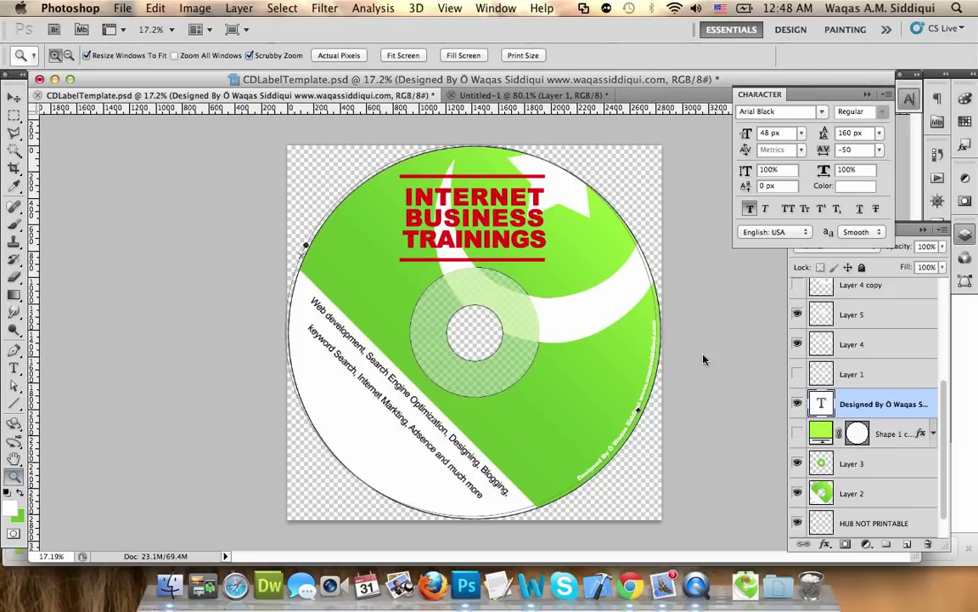
mouse_move(634, 419)
left_mouse_down()
mouse_move(588, 404)
mouse_move(710, 463)
mouse_move(619, 409)
left_mouse_up()
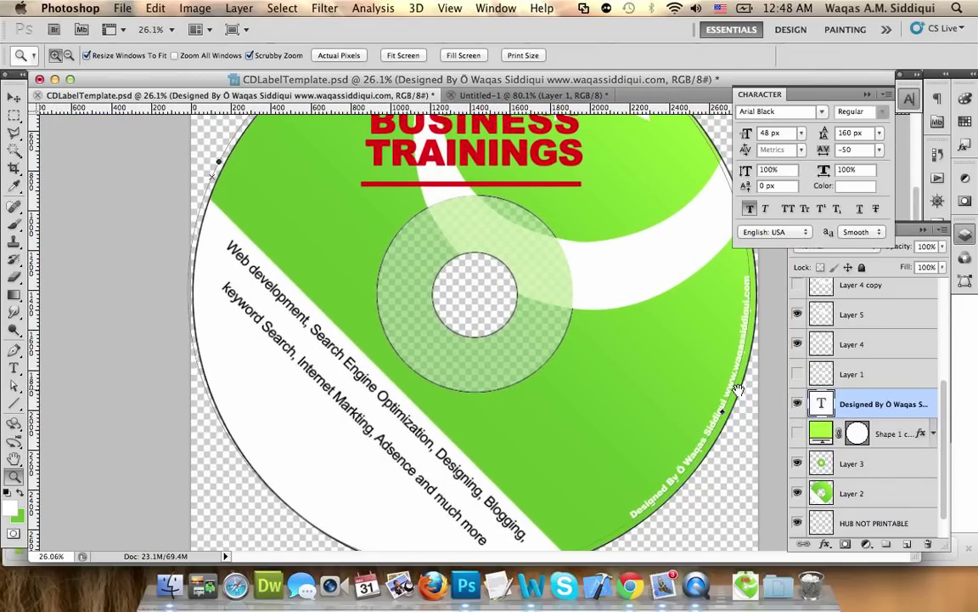
left_click_drag(735, 396, 474, 324)
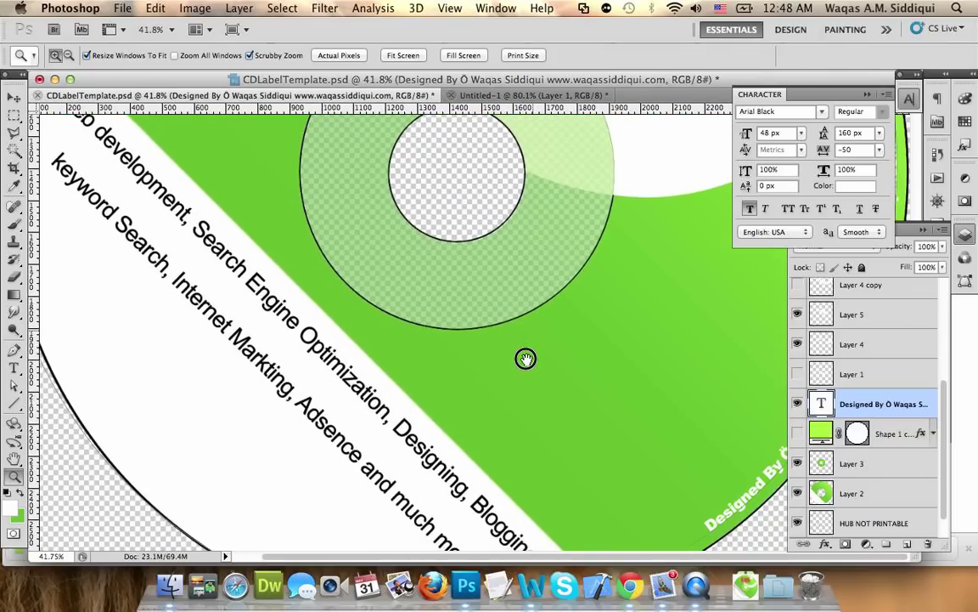
left_click(925, 230)
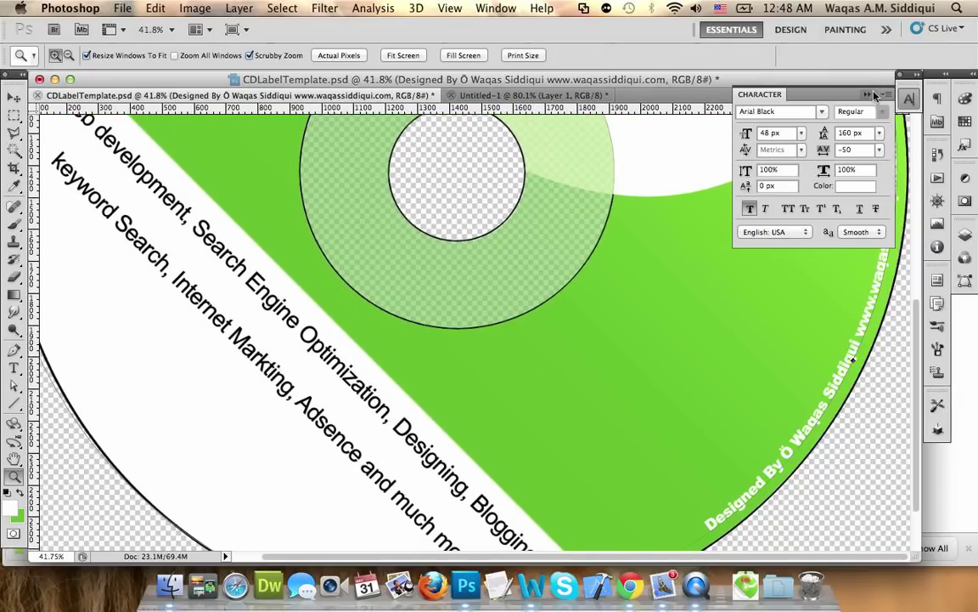
left_click(868, 96)
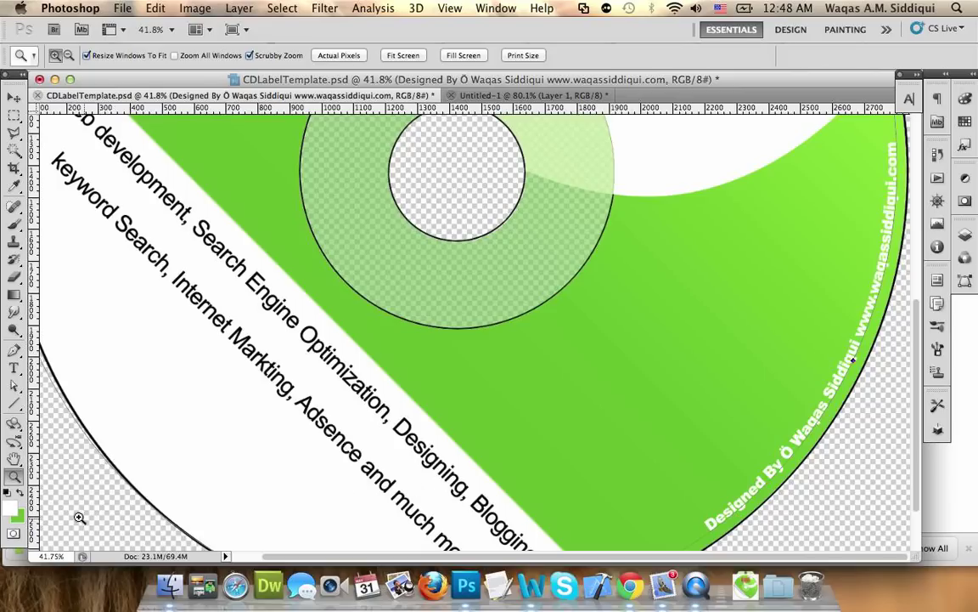
left_click(14, 367)
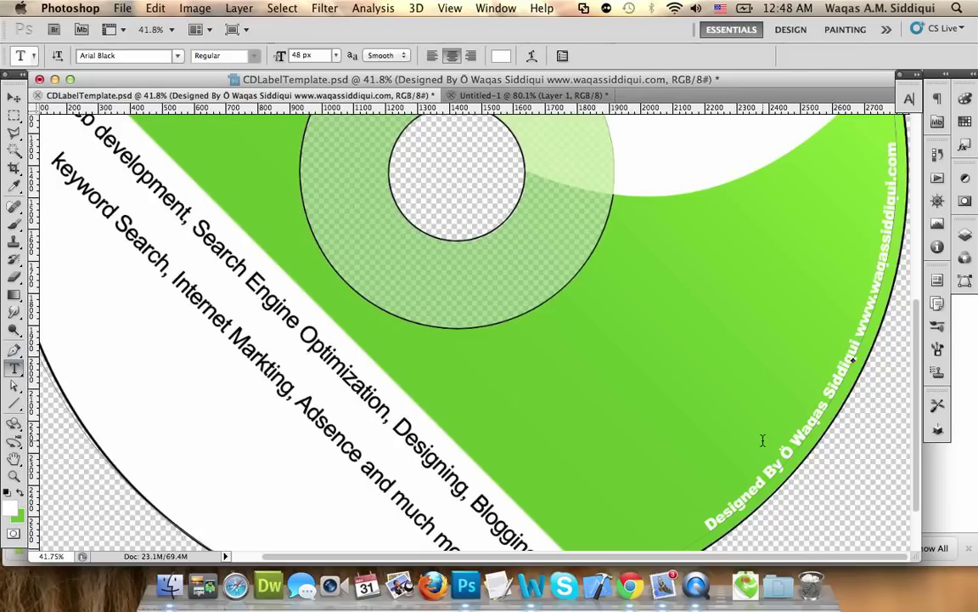
left_click(794, 457)
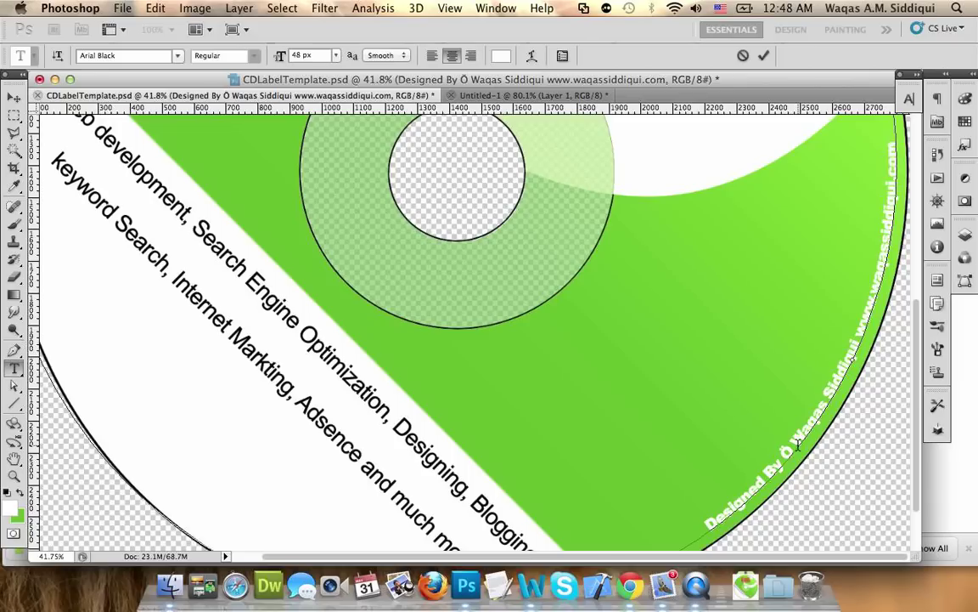
key("shift+Left")
key("Left")
key("Left")
key("shift+Left")
type(":")
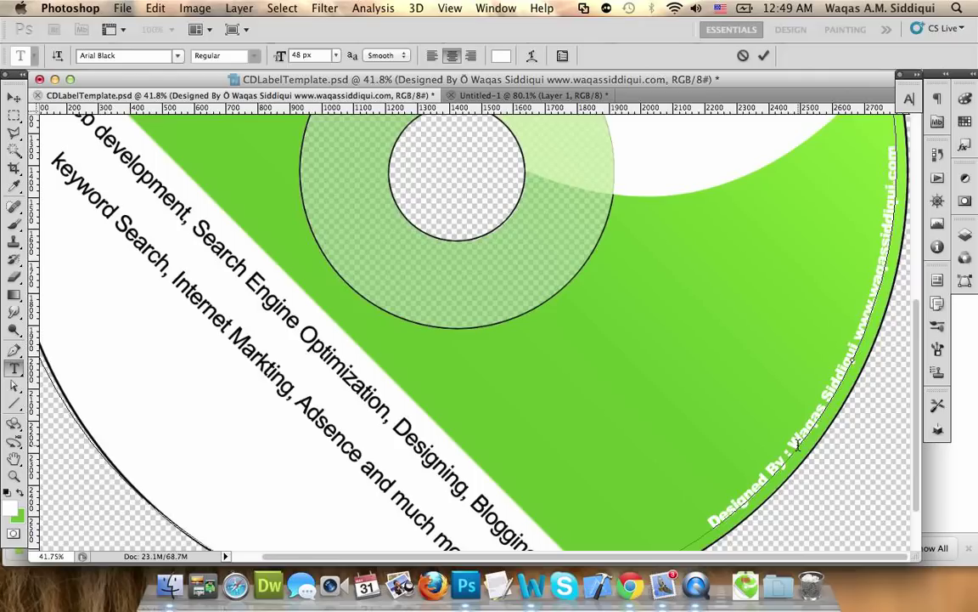
Step: Insert the designer's middle initials before the surname in the curved credit line and commit the text
type("A.")
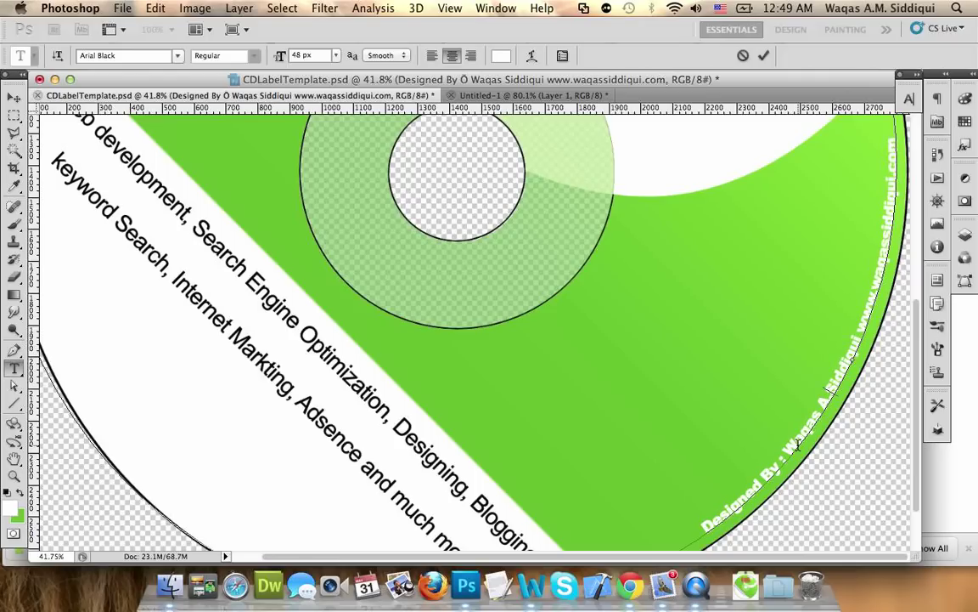
type(" M.")
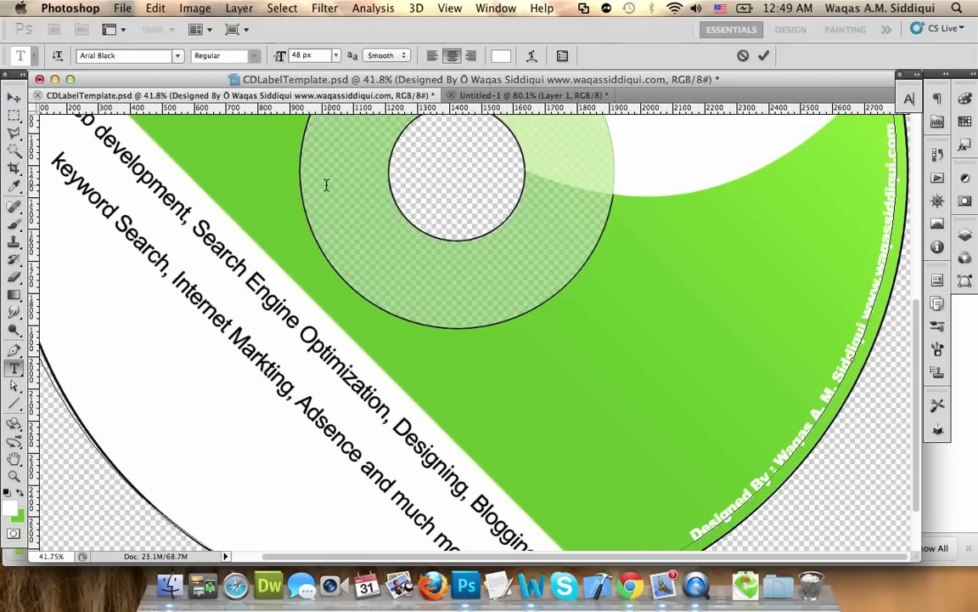
left_click(13, 96)
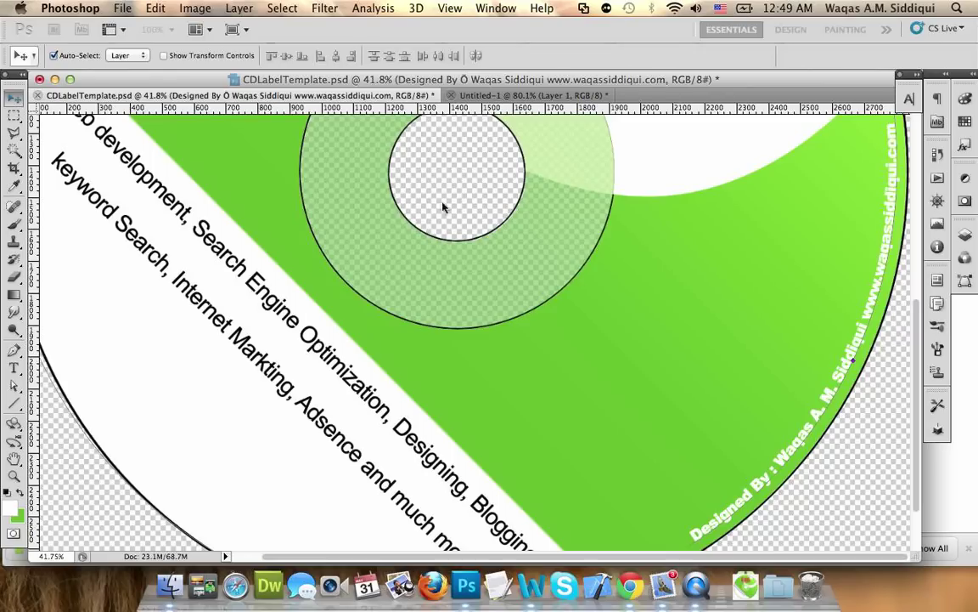
Step: Create a new text box about 1400 px wide over the disc's lower-left area, separate from the credit line
left_click(14, 476)
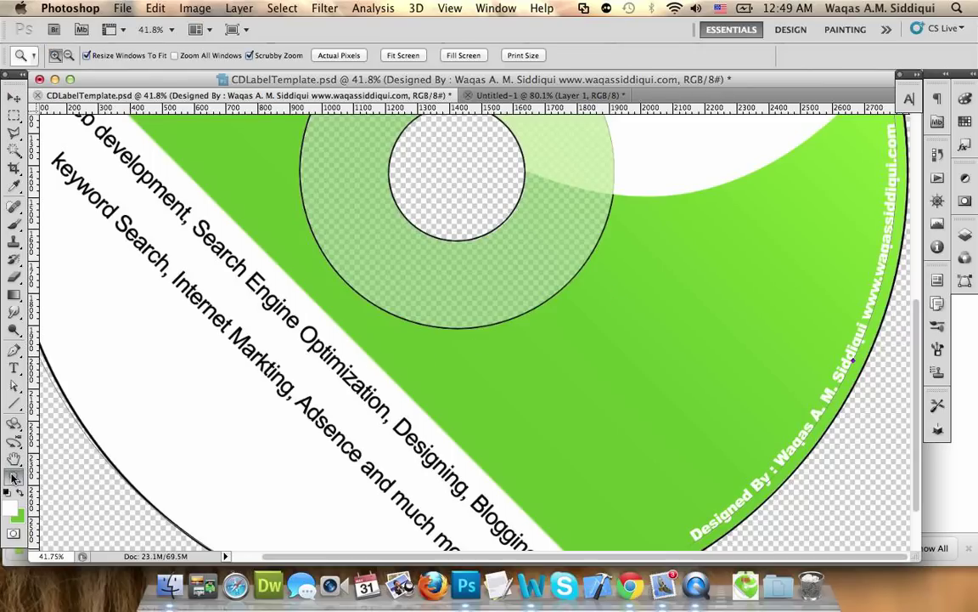
left_click_drag(545, 424, 479, 389)
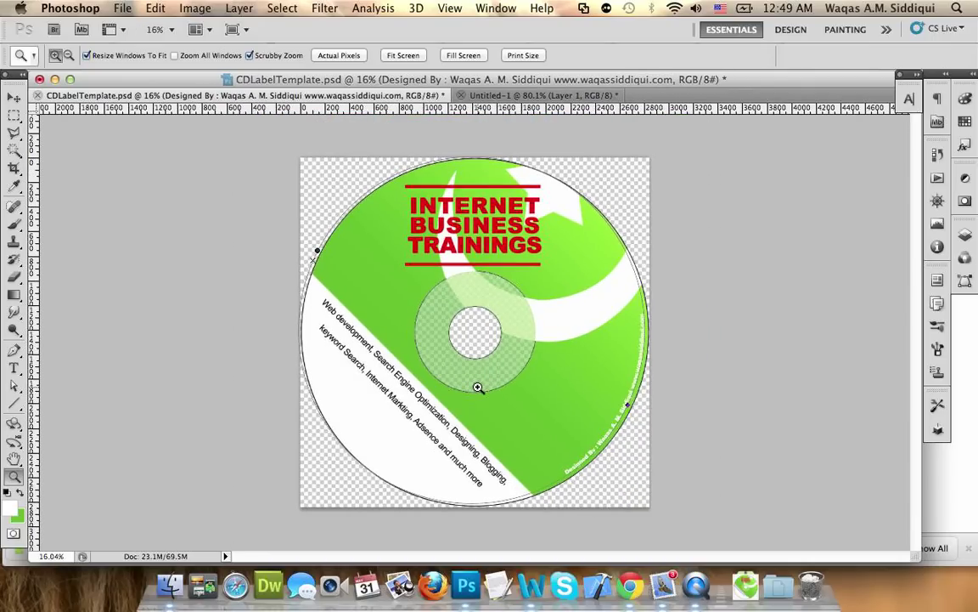
left_click(14, 368)
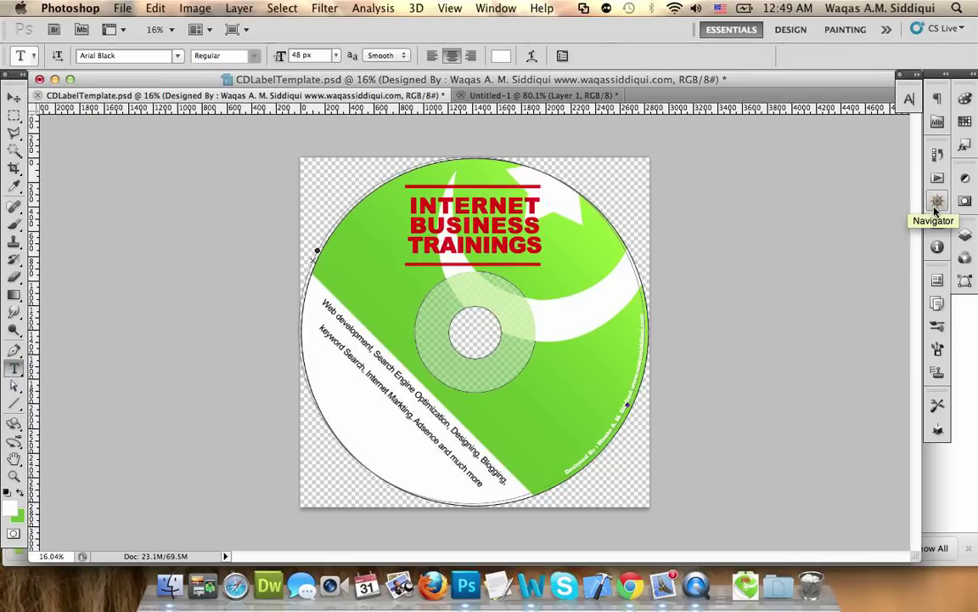
left_click(908, 99)
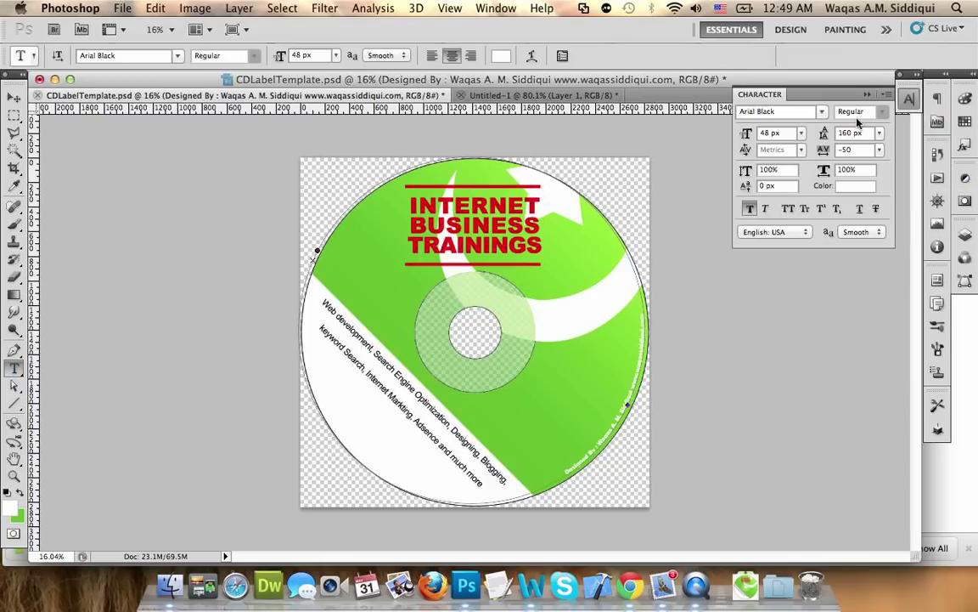
left_click(545, 347)
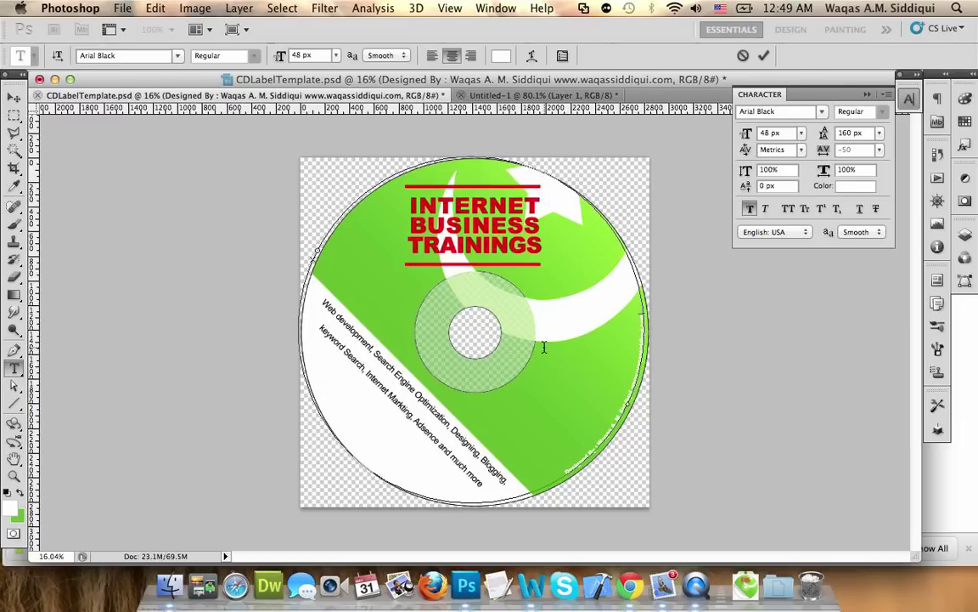
key("Escape")
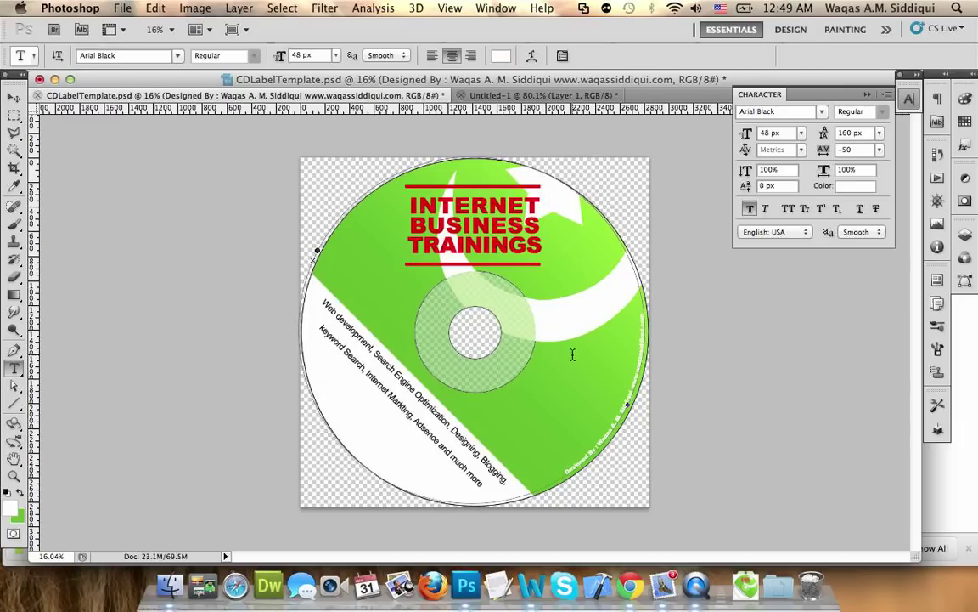
left_click_drag(307, 491, 482, 378)
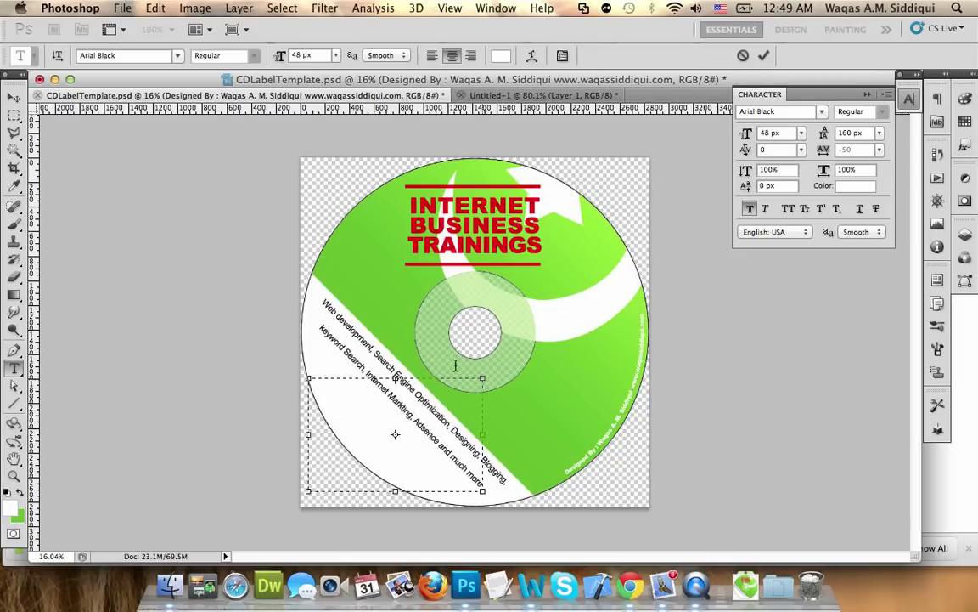
Step: Switch the keyboard input to Urdu - QWERTY, enter the word "اردو" in the new text box and commit it
left_click(725, 8)
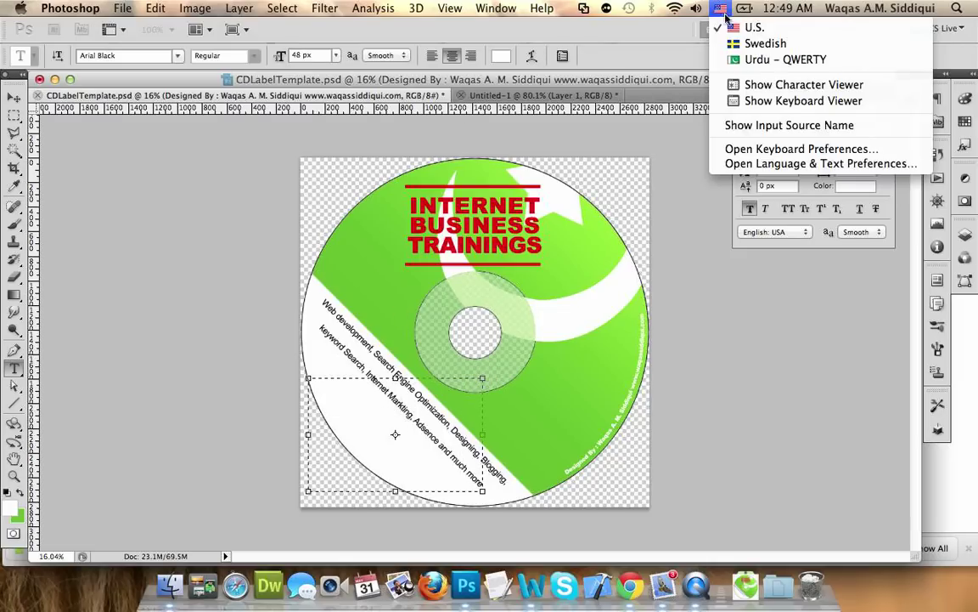
left_click(741, 33)
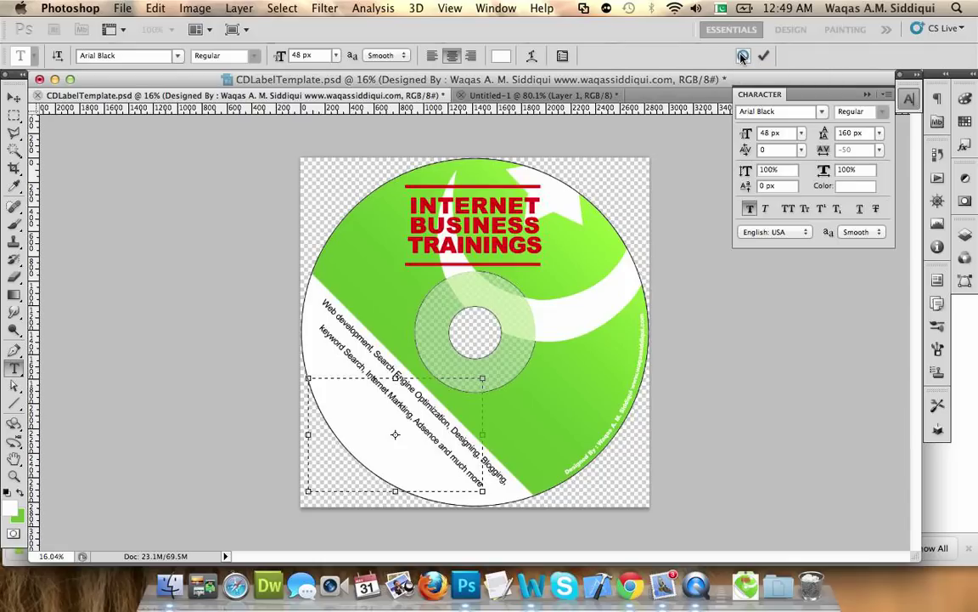
left_click(803, 134)
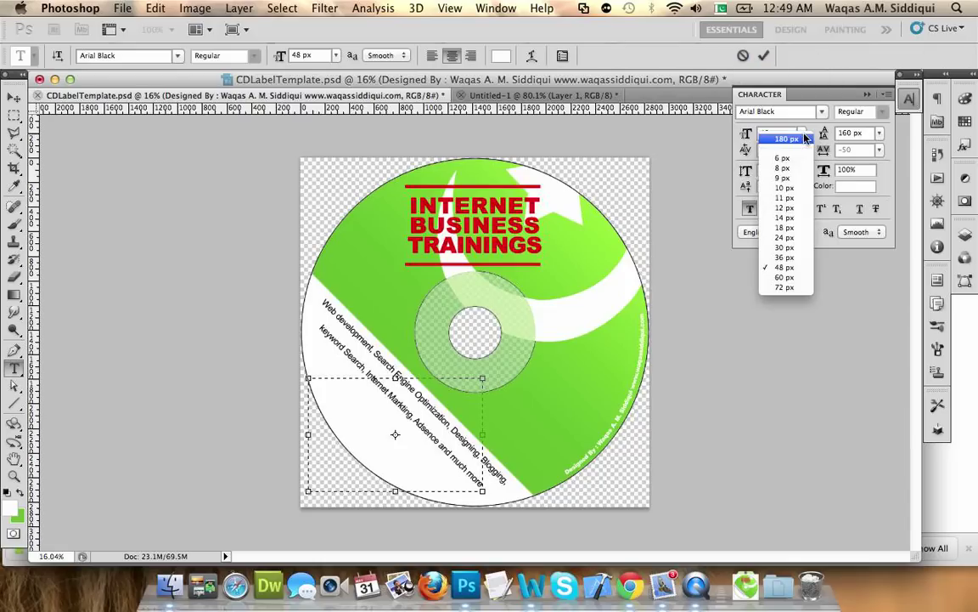
left_click(794, 286)
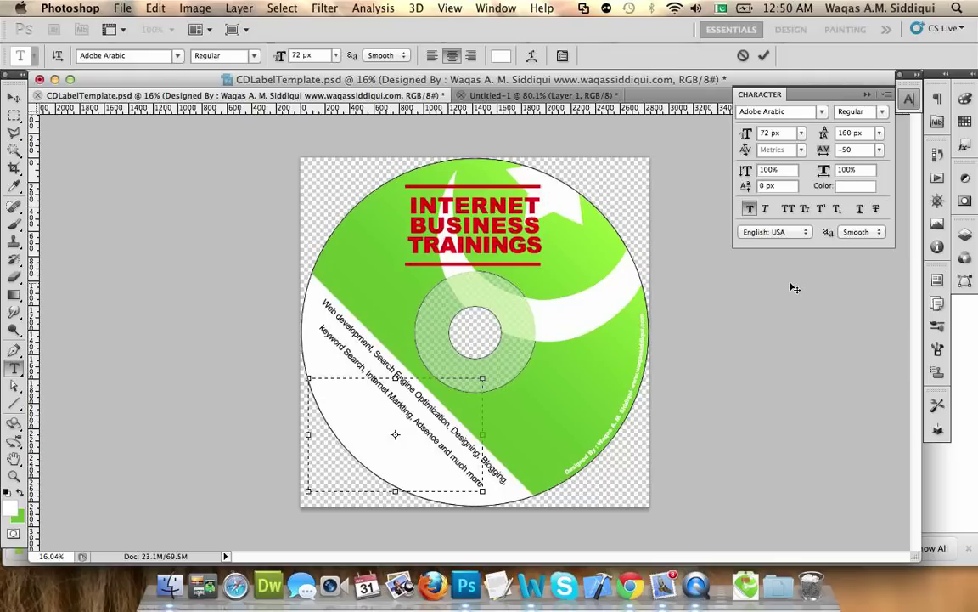
left_click(13, 96)
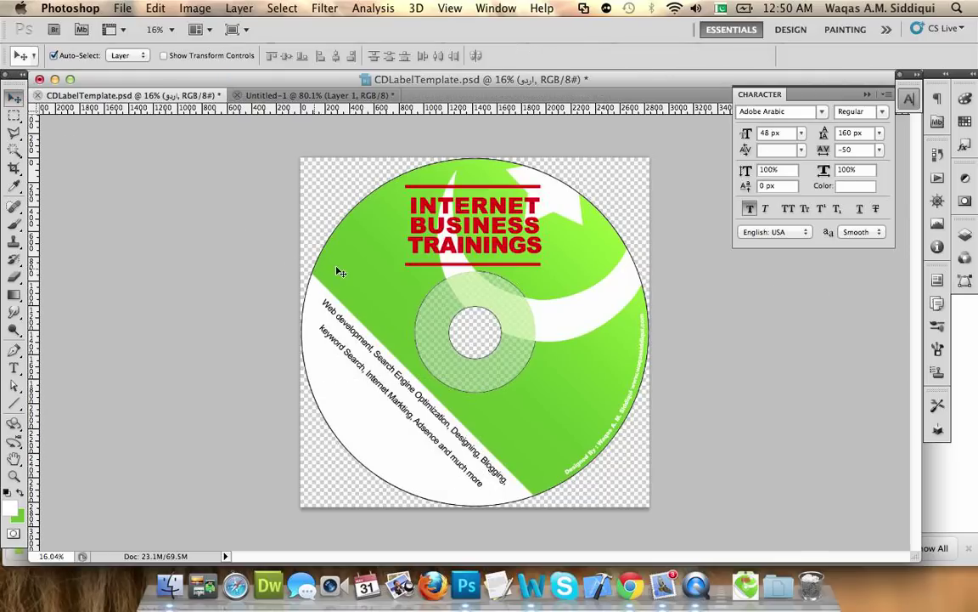
Step: Set the Urdu text layer to a 72 px font size and black (000000) text color
left_click(965, 278)
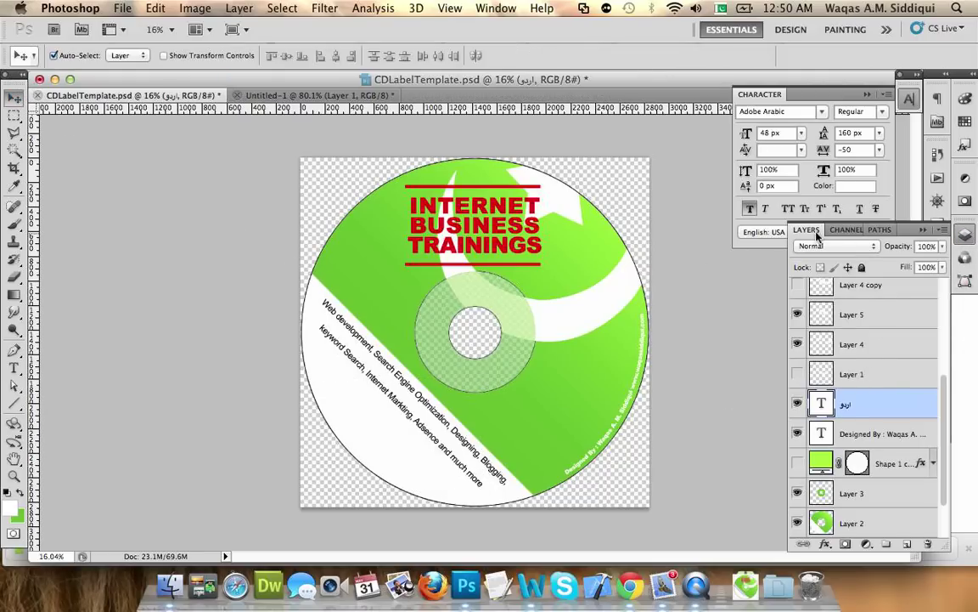
left_click(802, 132)
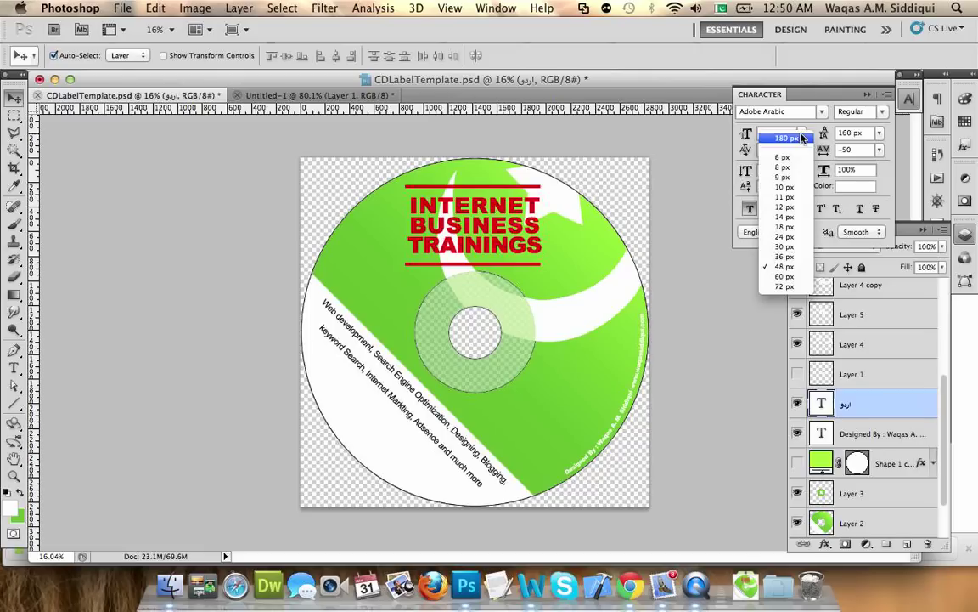
left_click(783, 290)
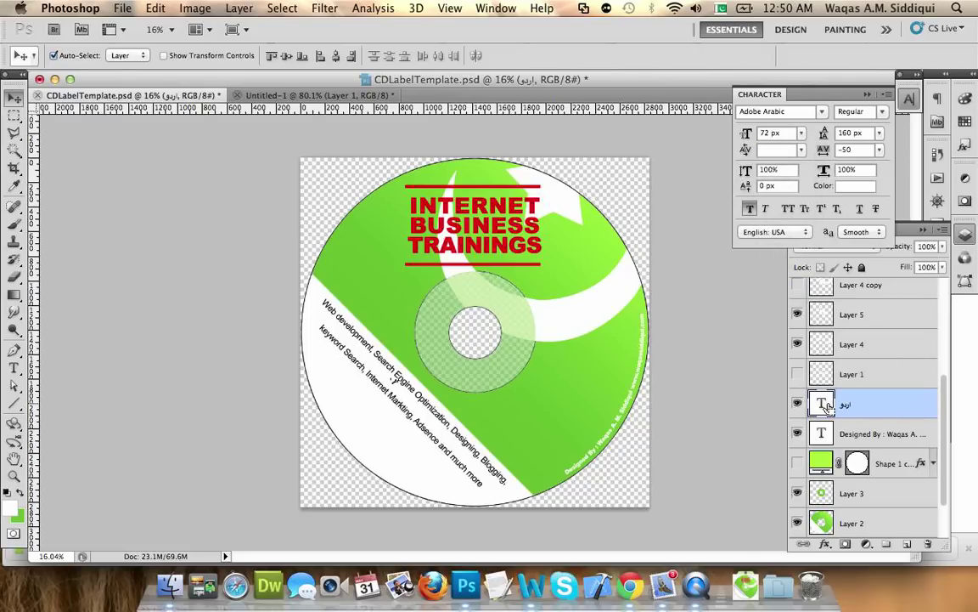
left_click(855, 186)
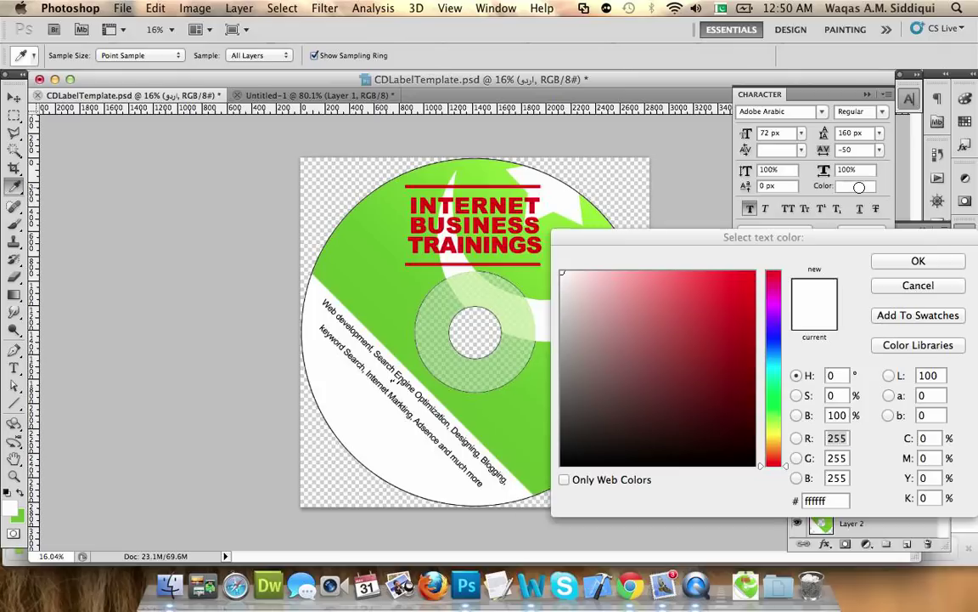
left_click_drag(643, 385, 506, 563)
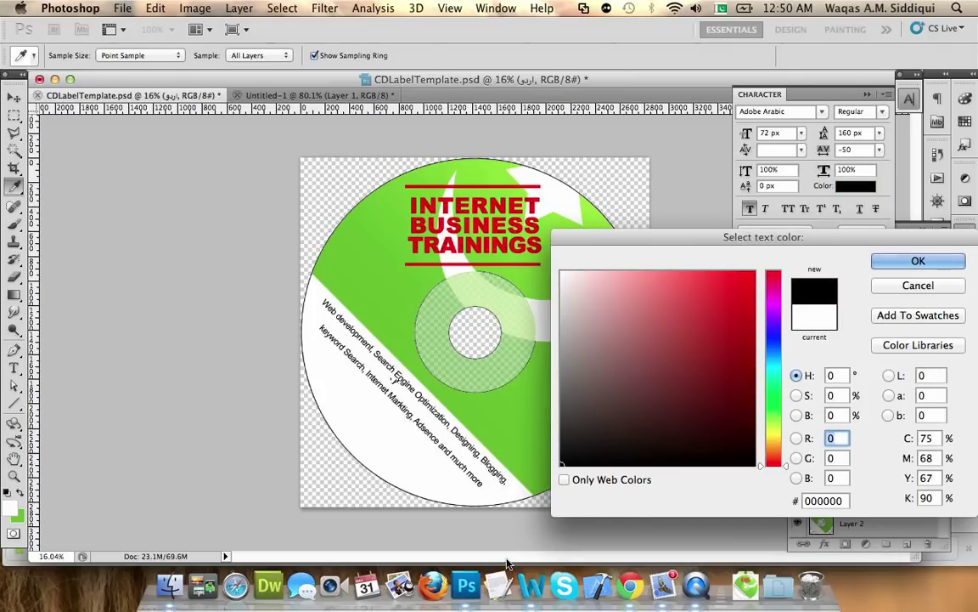
left_click(918, 265)
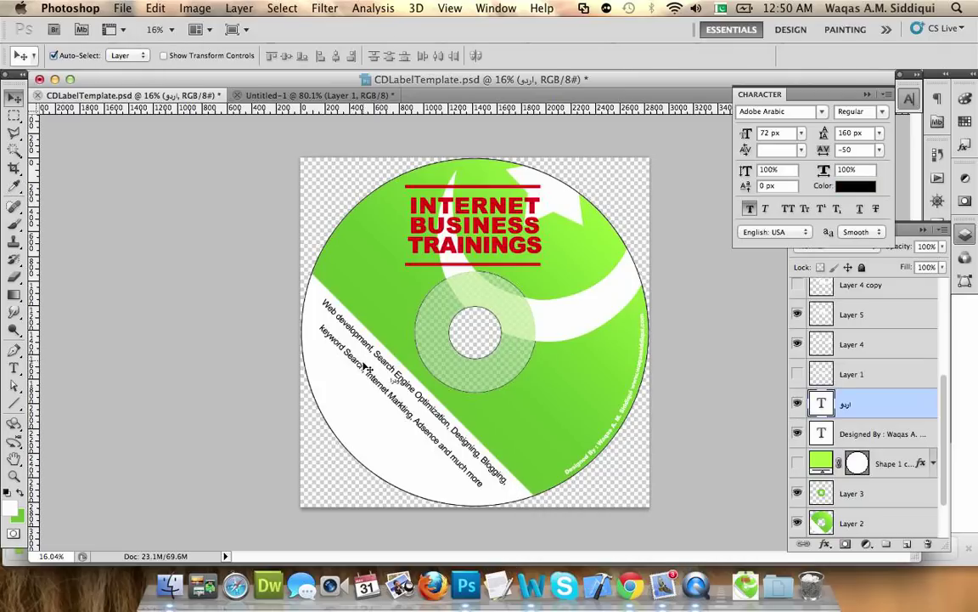
Step: Nudge the Urdu text layer right to the green area's diagonal edge, undoing any accidental moves of the topic text
left_click_drag(354, 345, 528, 398)
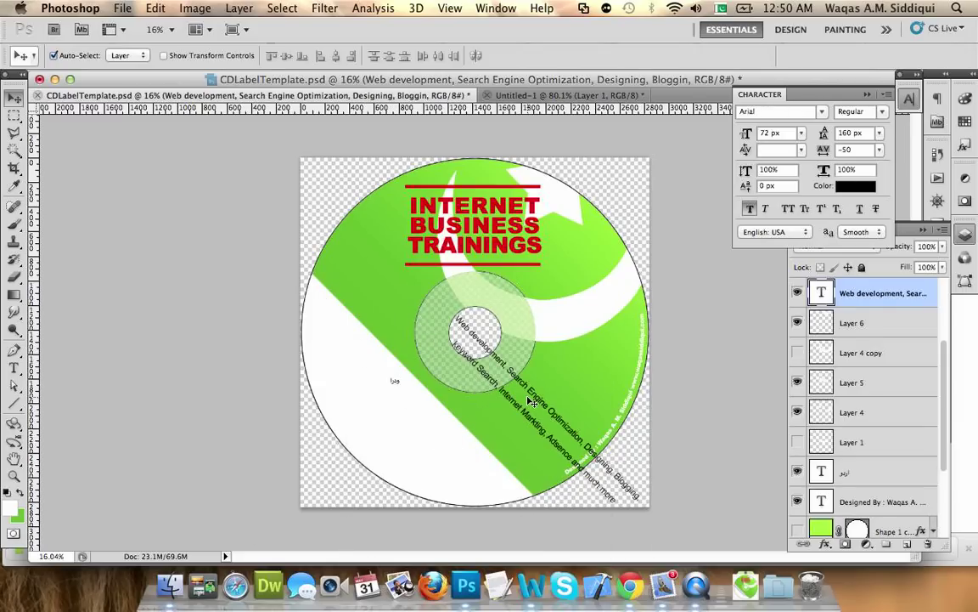
key("super+z")
left_click(852, 468)
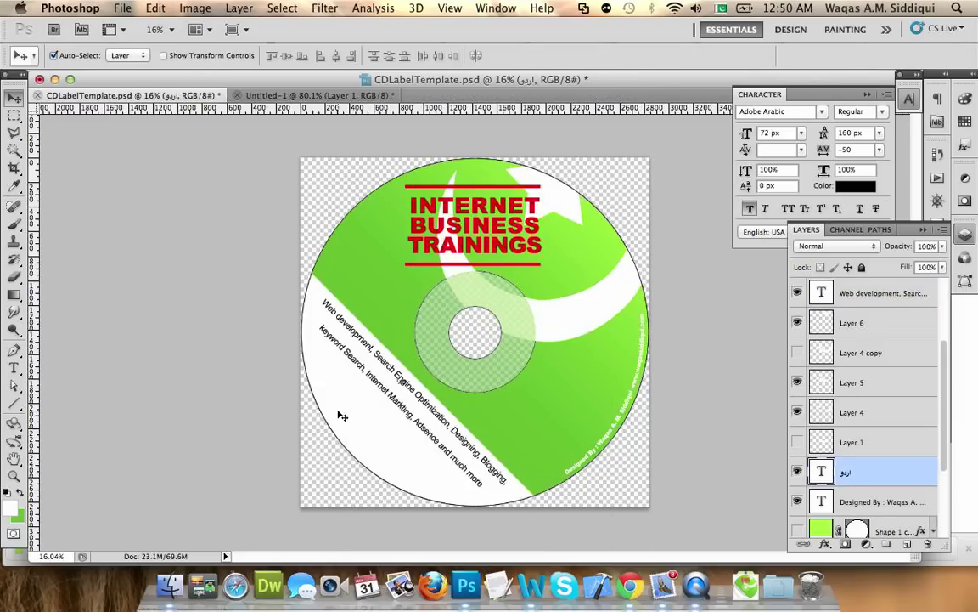
key("shift+Right")
key("shift+Right")
key("shift+Right")
key("shift+Right")
key("shift+Right")
key("shift+Right")
key("shift+Right")
key("shift+Right")
key("shift+Right")
key("shift+Right")
key("shift+Right")
key("shift+Right")
key("shift+Right")
key("shift+Right")
left_click_drag(430, 389, 552, 409)
key("super+z")
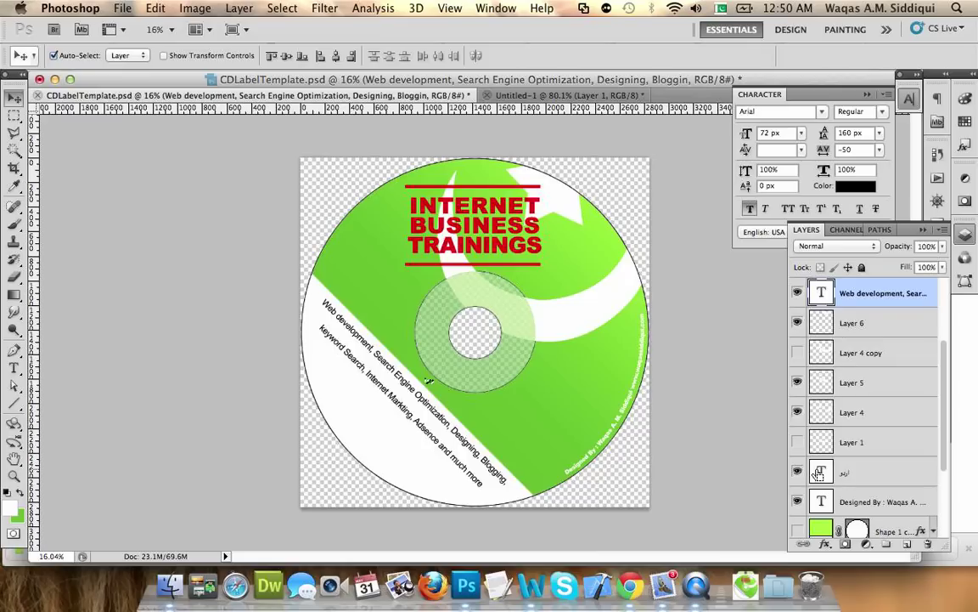
Step: Reselect the Urdu text layer and nudge it farther right onto the lower part of the translucent hub ring
left_click(818, 473)
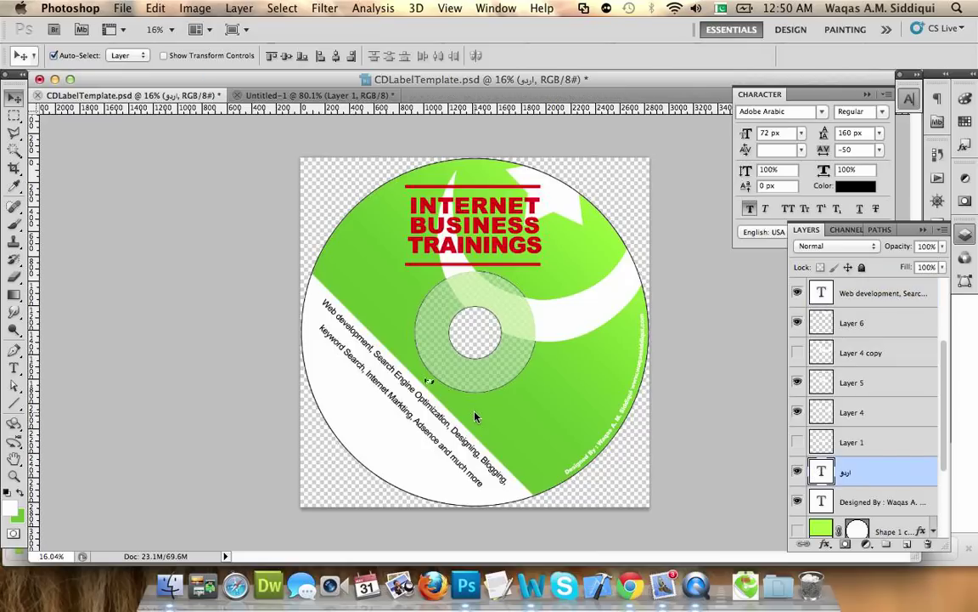
key("Down")
key("Return")
key("super+d")
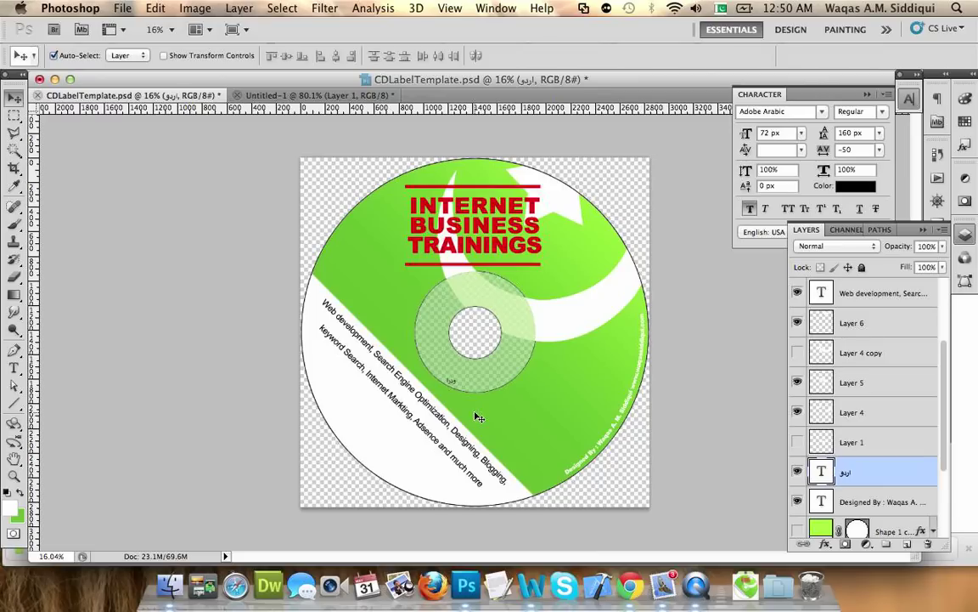
key("Right")
key("Right")
key("Right")
key("Right")
key("Right")
key("Right")
key("Right")
key("Right")
key("Right")
key("Right")
left_click(14, 367)
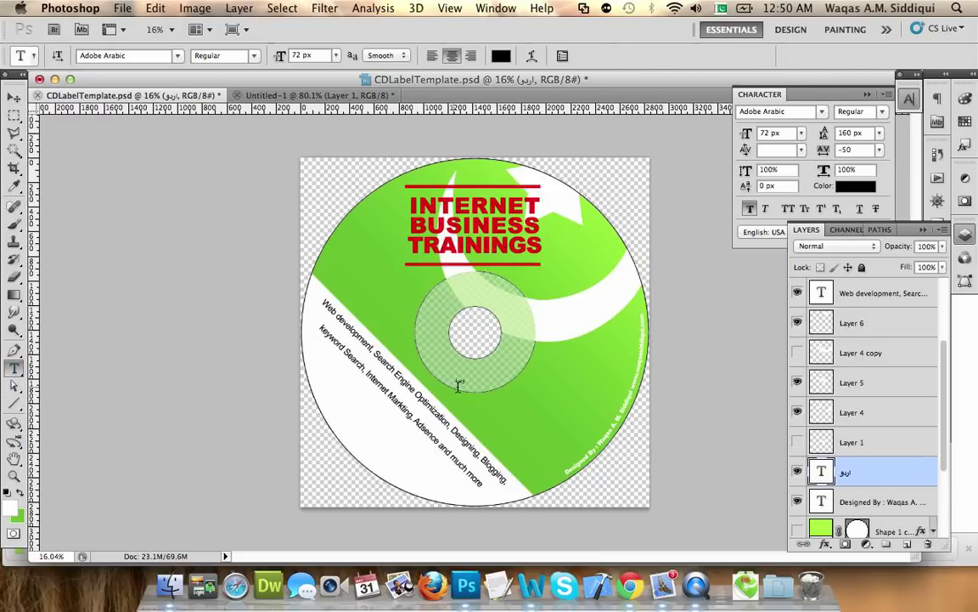
left_click(459, 385)
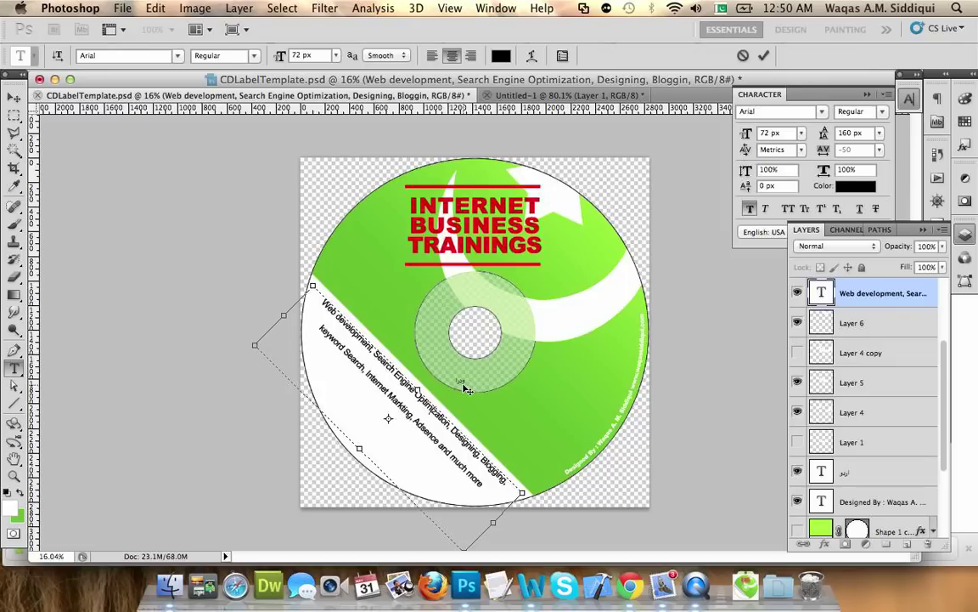
key("Escape")
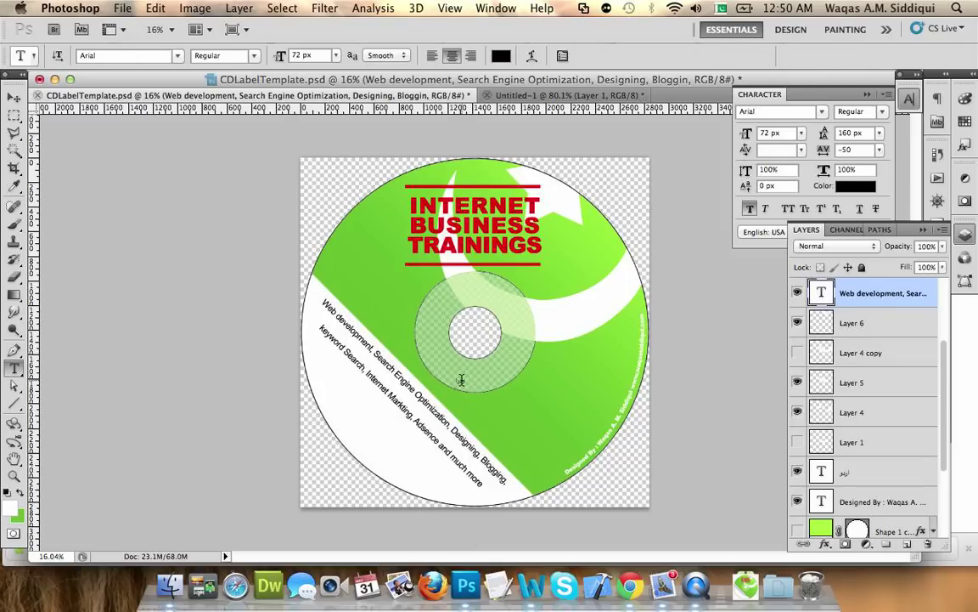
left_click(462, 379)
key("Escape")
Step: Lock the diagonal topic text layer and hide it
left_click(862, 267)
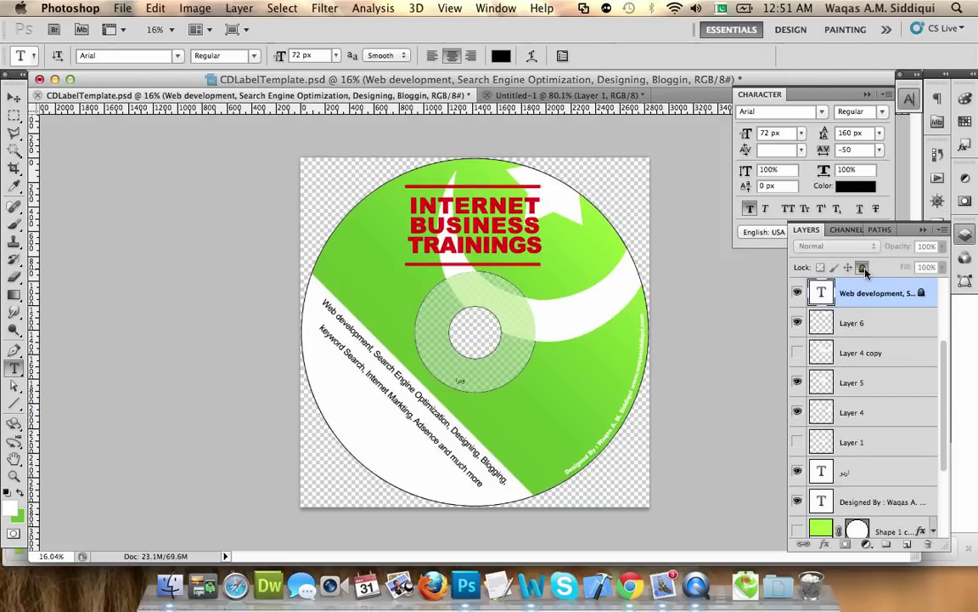
left_click(416, 346)
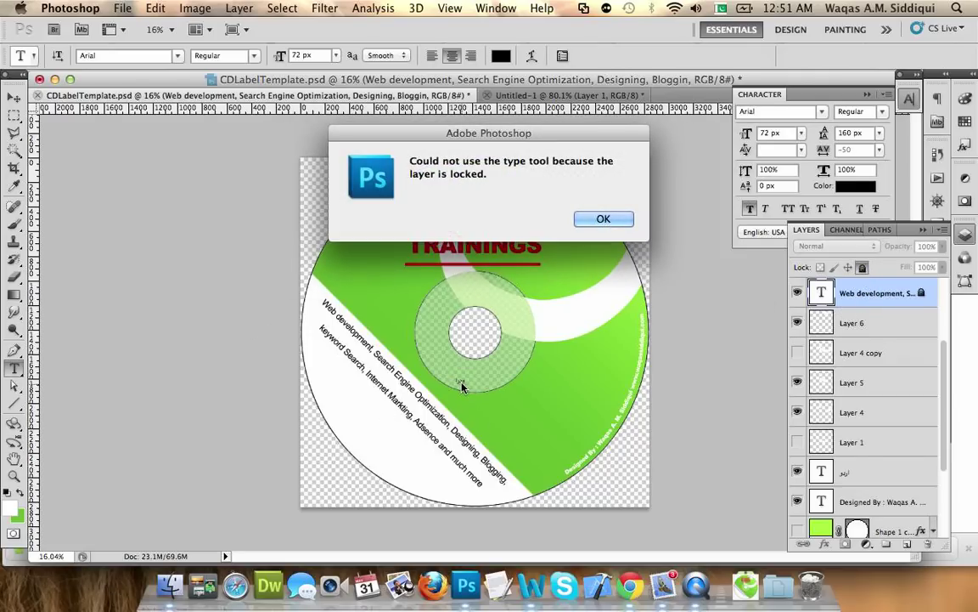
left_click(595, 215)
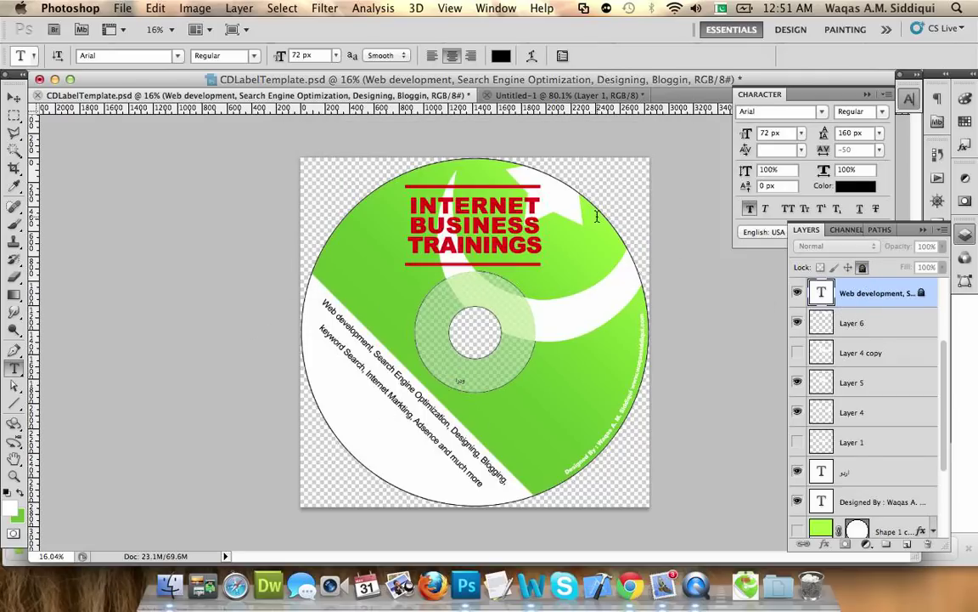
left_click(799, 293)
Step: Open the Urdu text for editing, select the whole word and switch the keyboard input to U.S
left_click(460, 379)
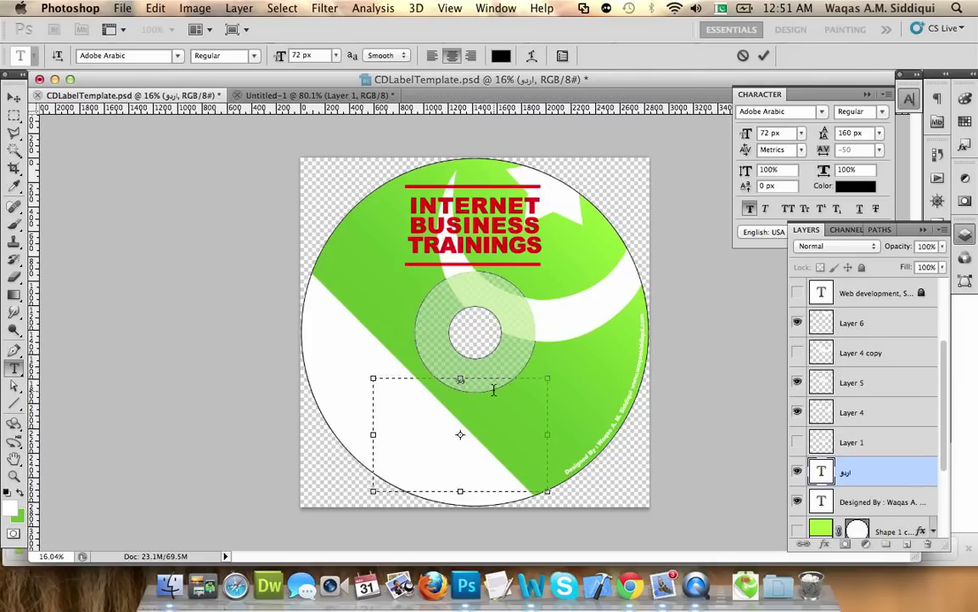
left_click_drag(497, 391, 421, 385)
left_click(781, 132)
type("1")
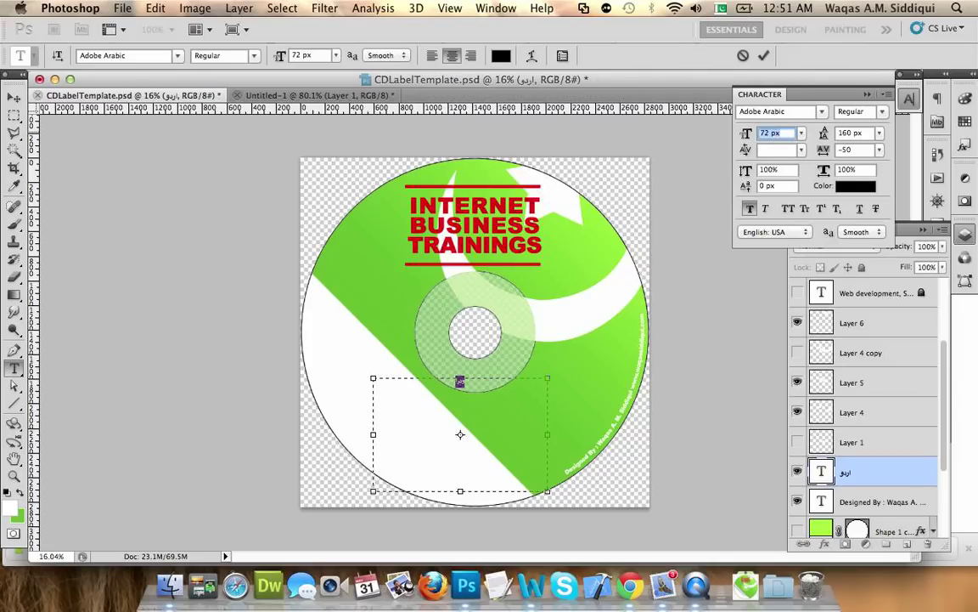
key("Return")
left_click(602, 225)
left_click(720, 10)
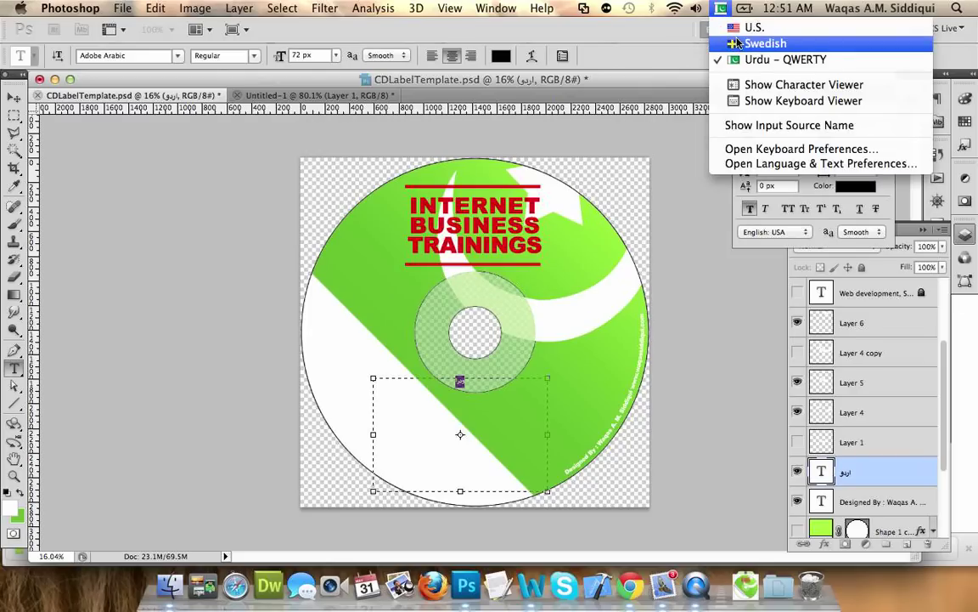
left_click(752, 27)
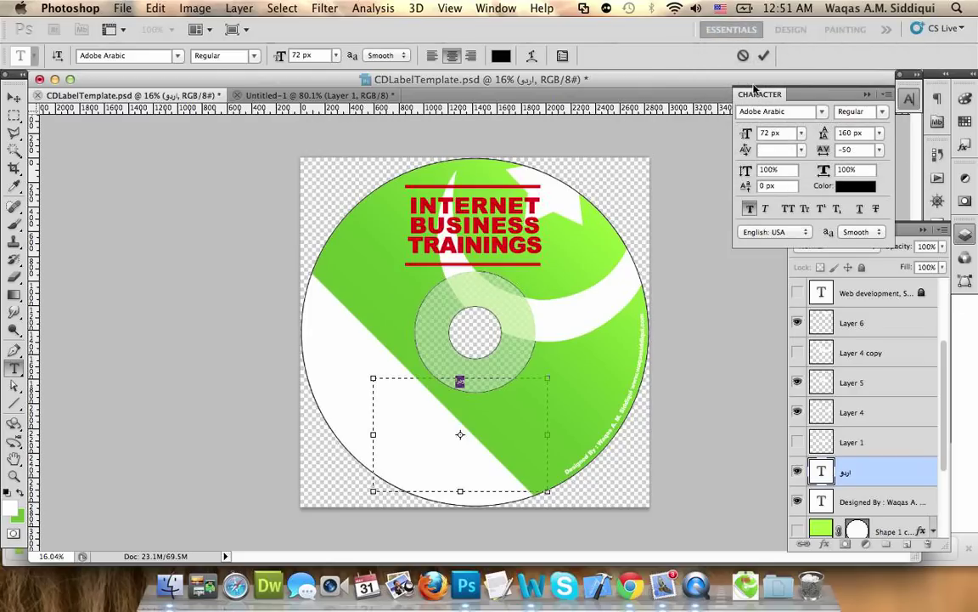
Step: Set the selected Urdu word's font size to 400 px, trying 200 px and 300 px first
left_click(774, 132)
type("7")
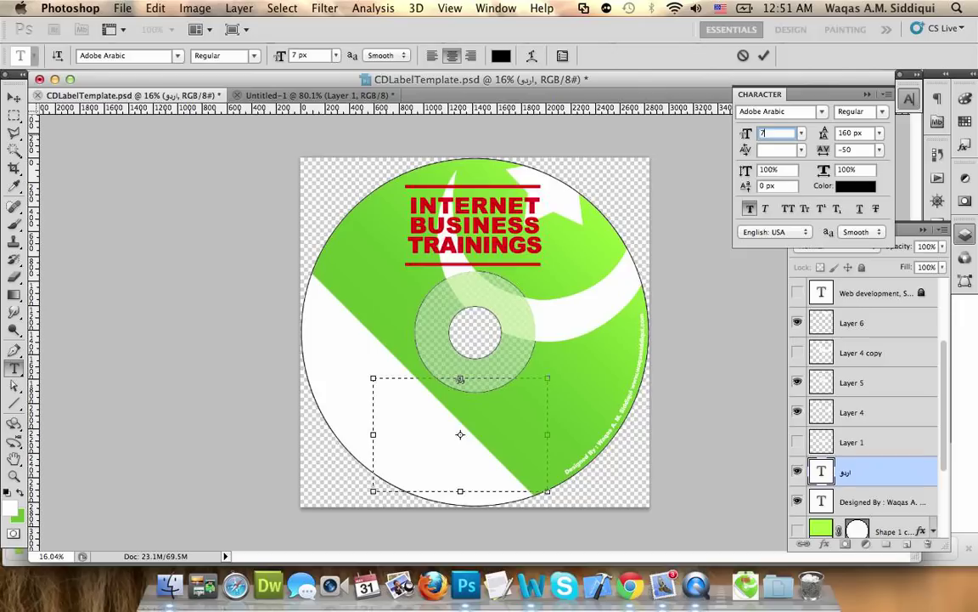
type("200")
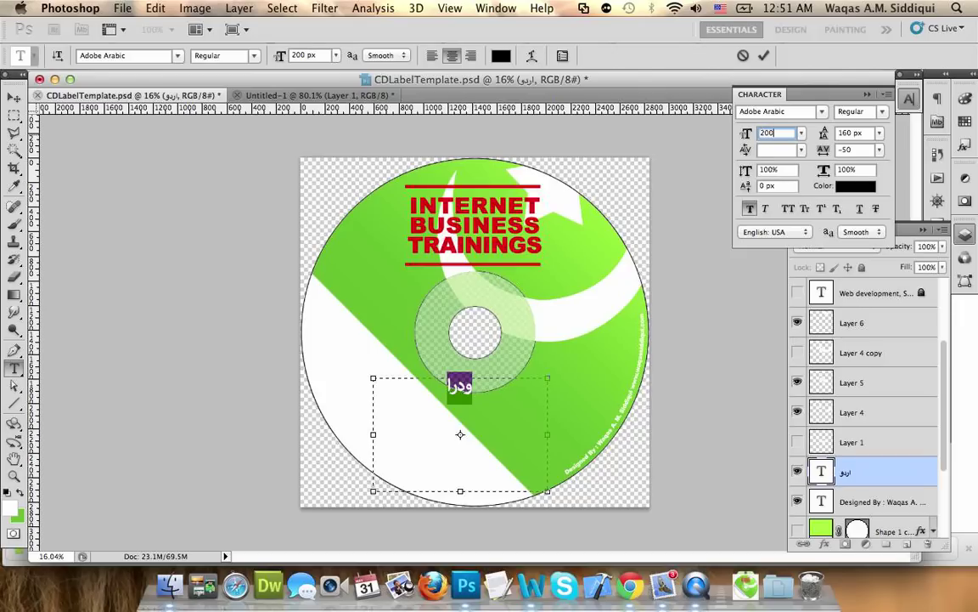
key("BackSpace")
key("BackSpace")
key("BackSpace")
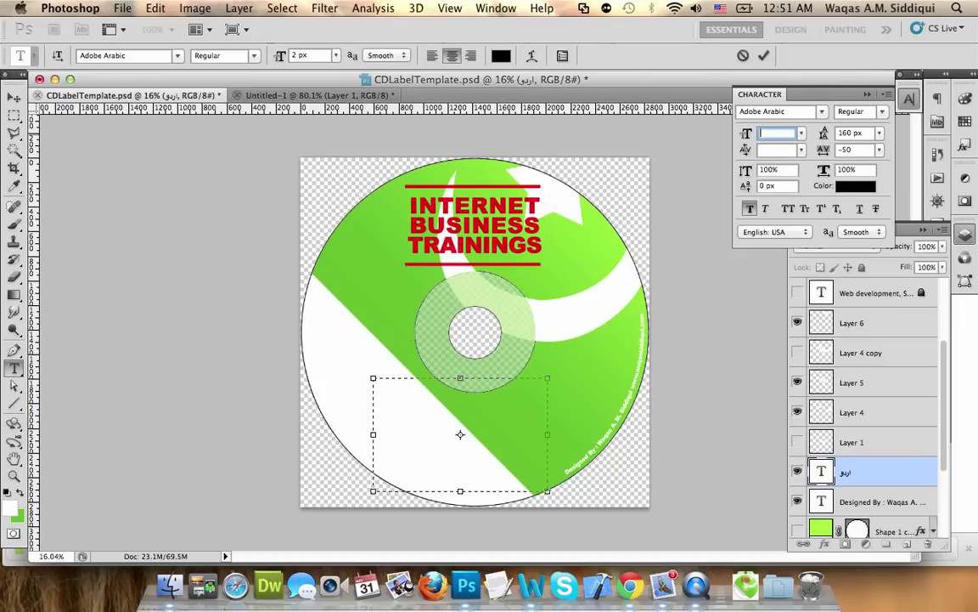
type("300")
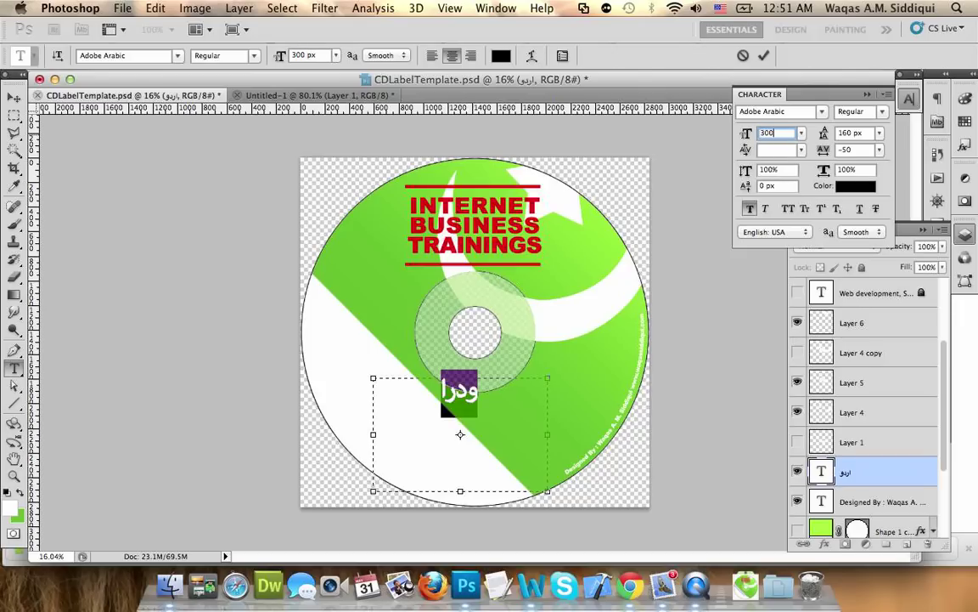
key("BackSpace")
key("BackSpace")
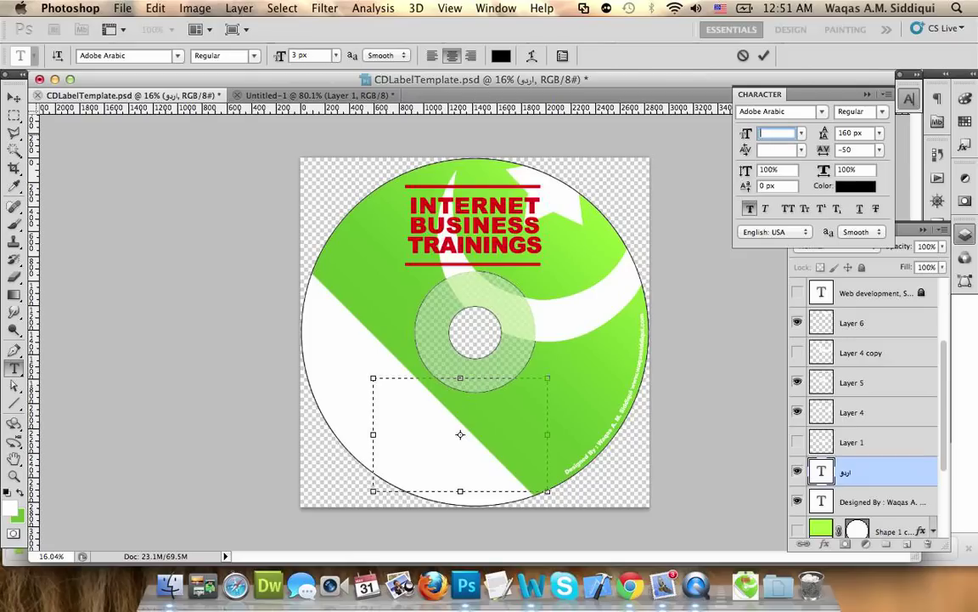
type("400")
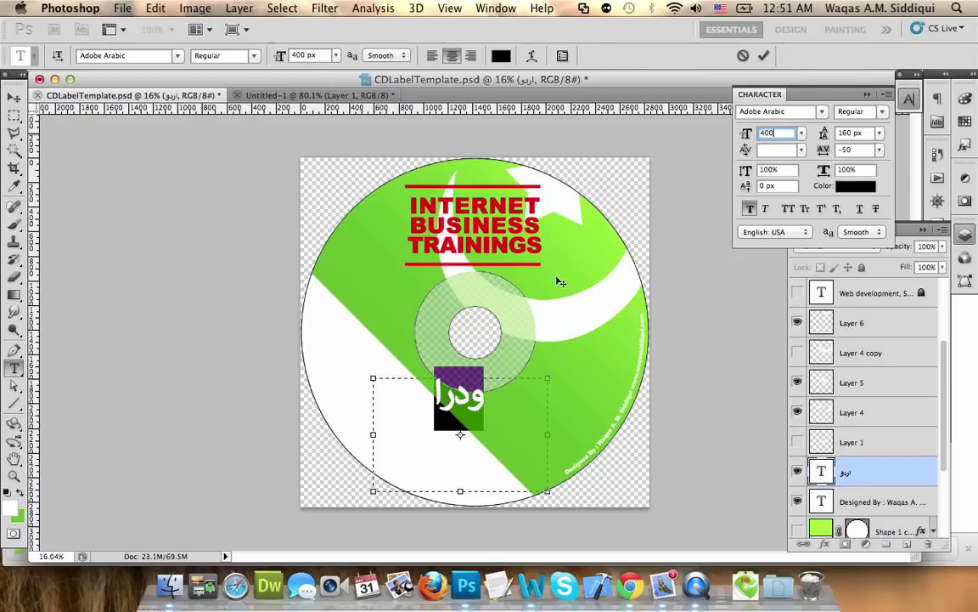
key("Return")
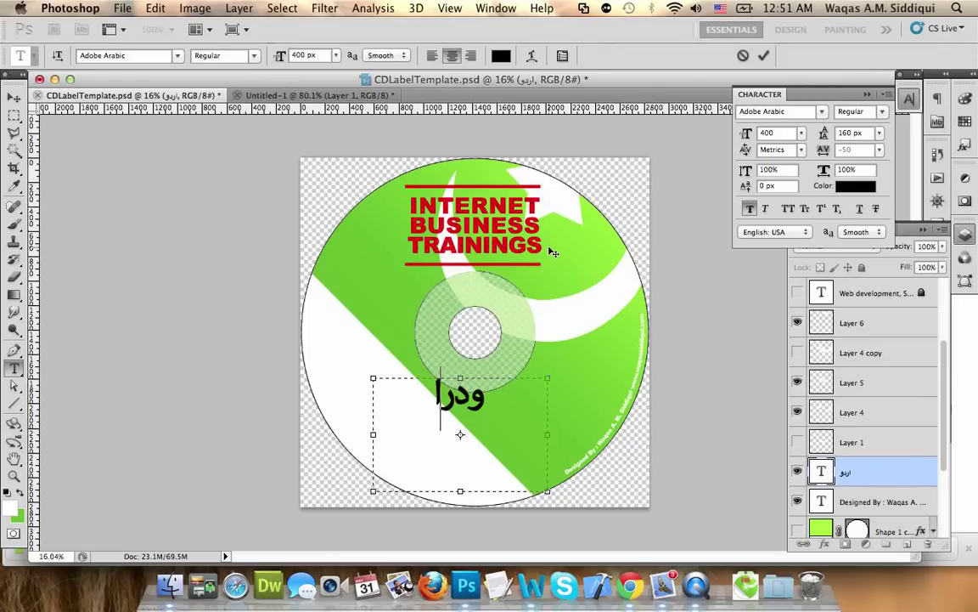
Step: Remove the stray Latin letter from the Urdu word and switch the keyboard input back to Urdu - QWERTY
key("Left")
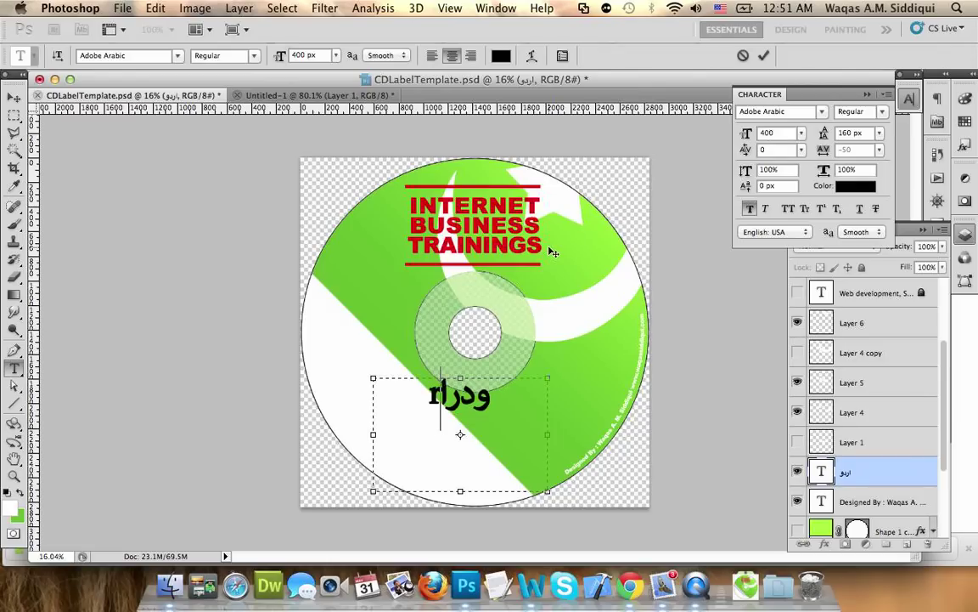
left_click(721, 8)
left_click(733, 60)
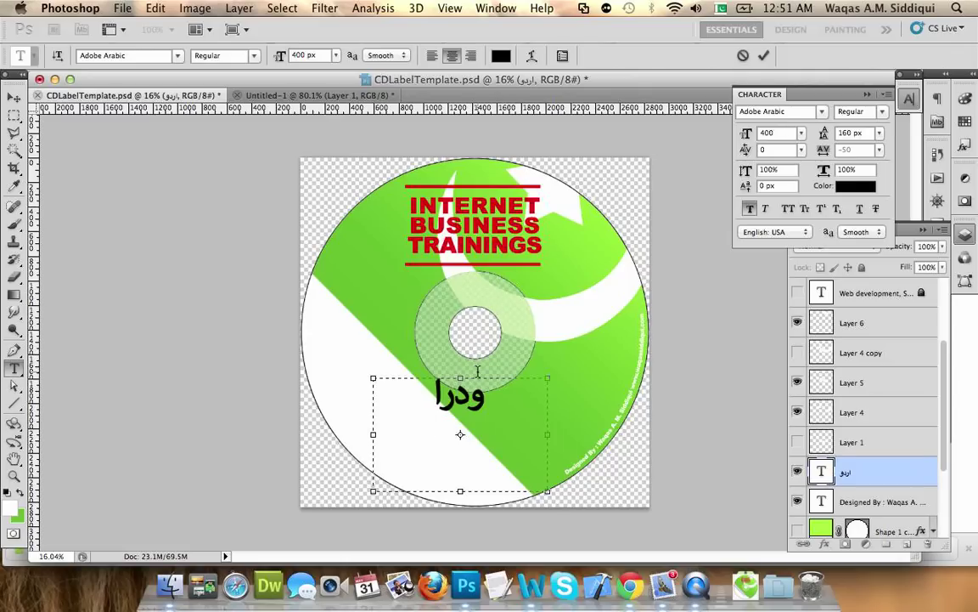
Step: Remove the faux bold style from the Urdu text, cancel the text warp and commit the text edit
left_click(886, 96)
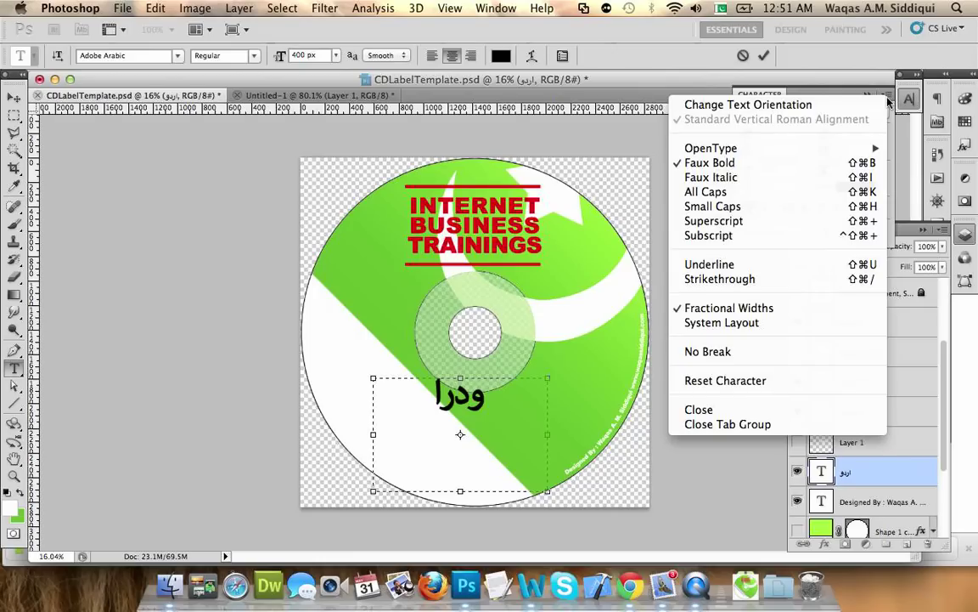
left_click(888, 97)
left_click(569, 60)
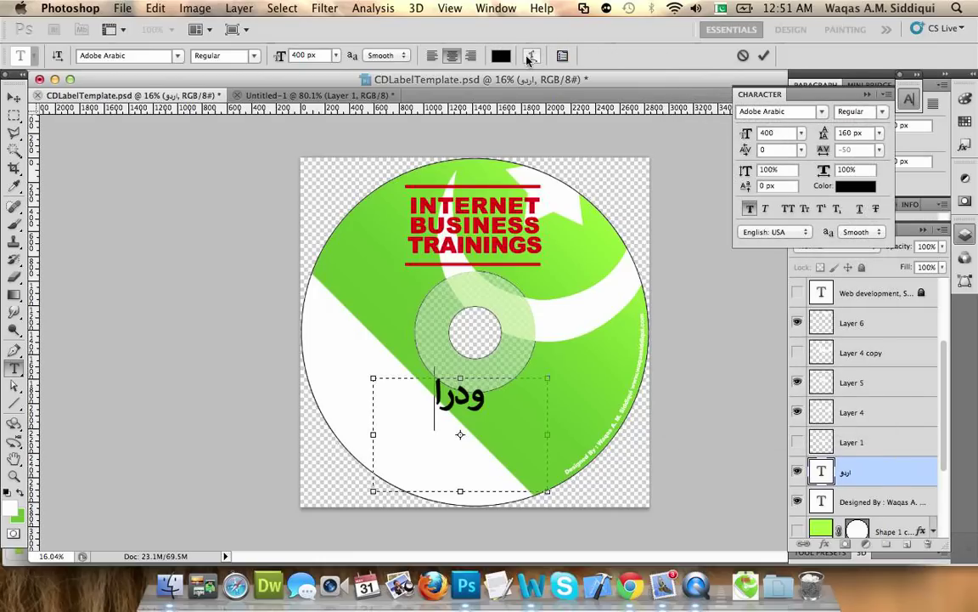
left_click(530, 56)
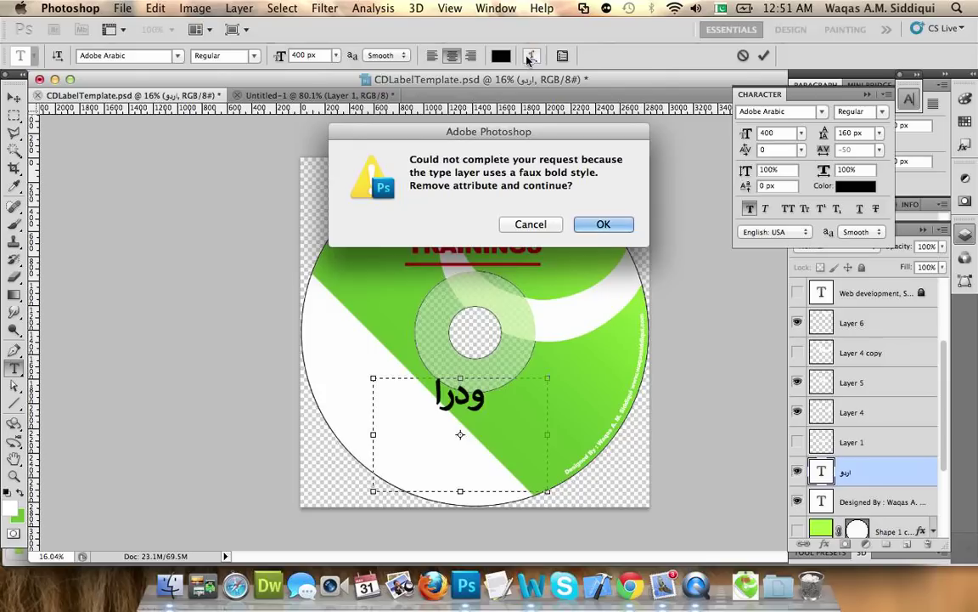
left_click(602, 222)
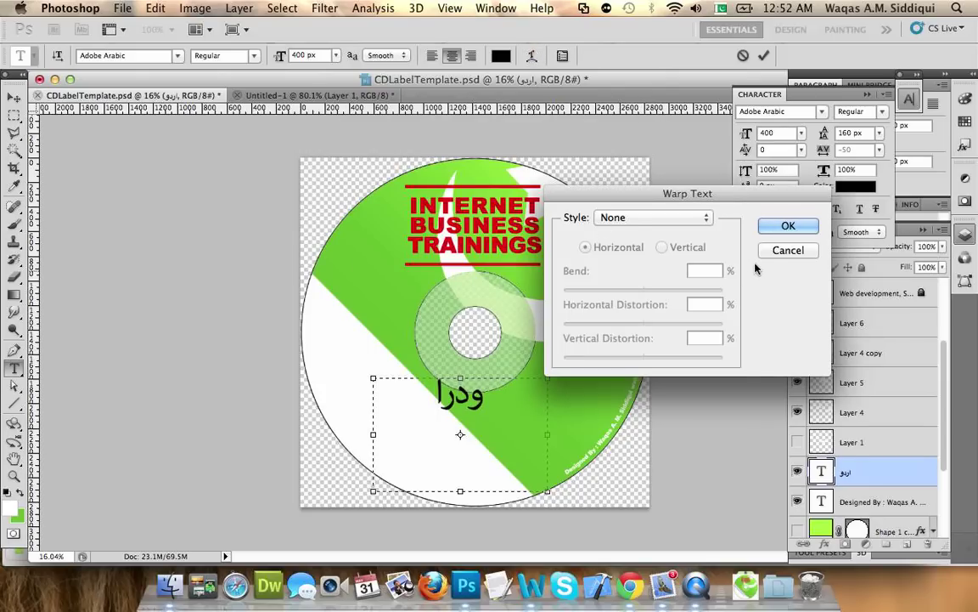
left_click(785, 250)
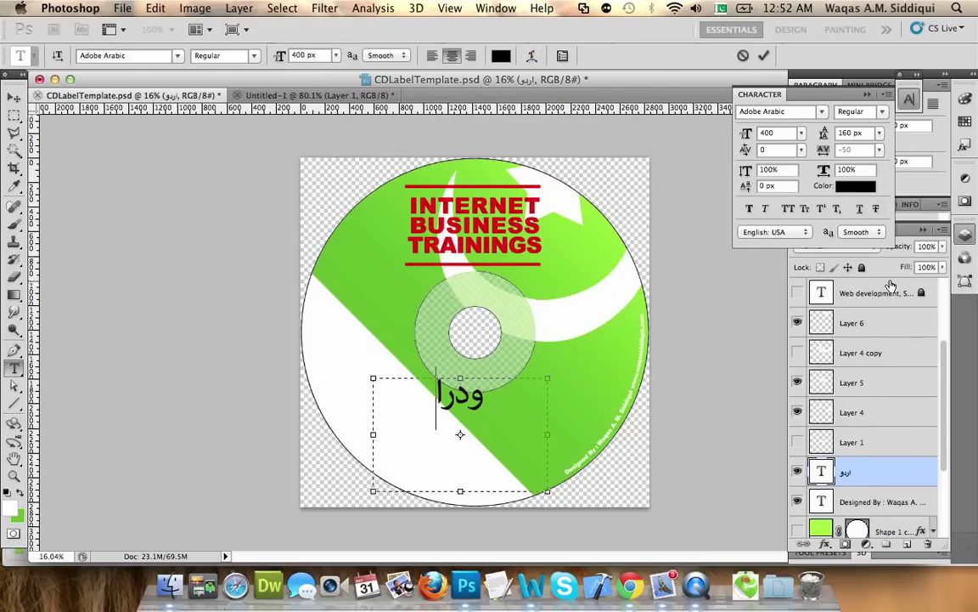
left_click(881, 446)
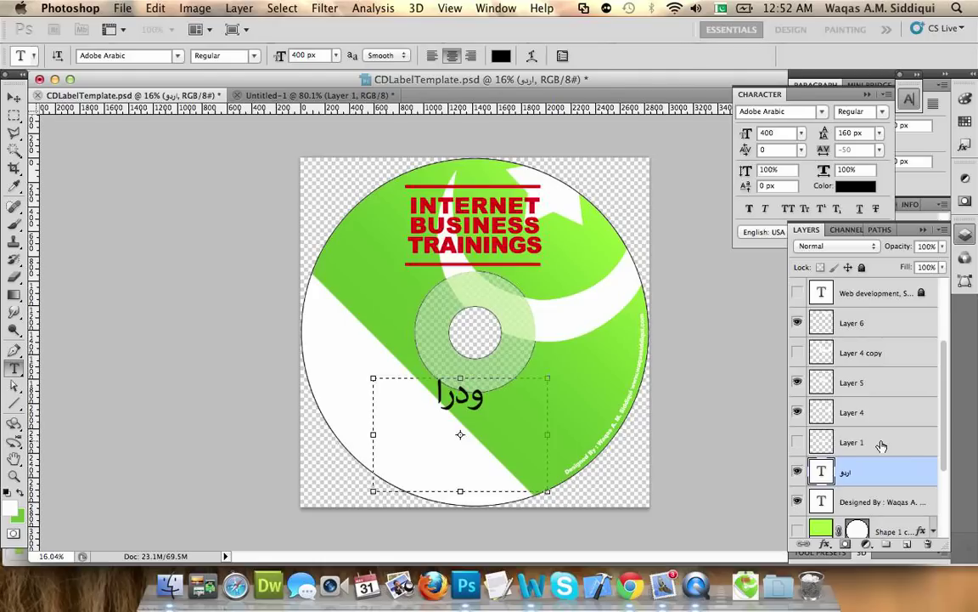
left_click(848, 469)
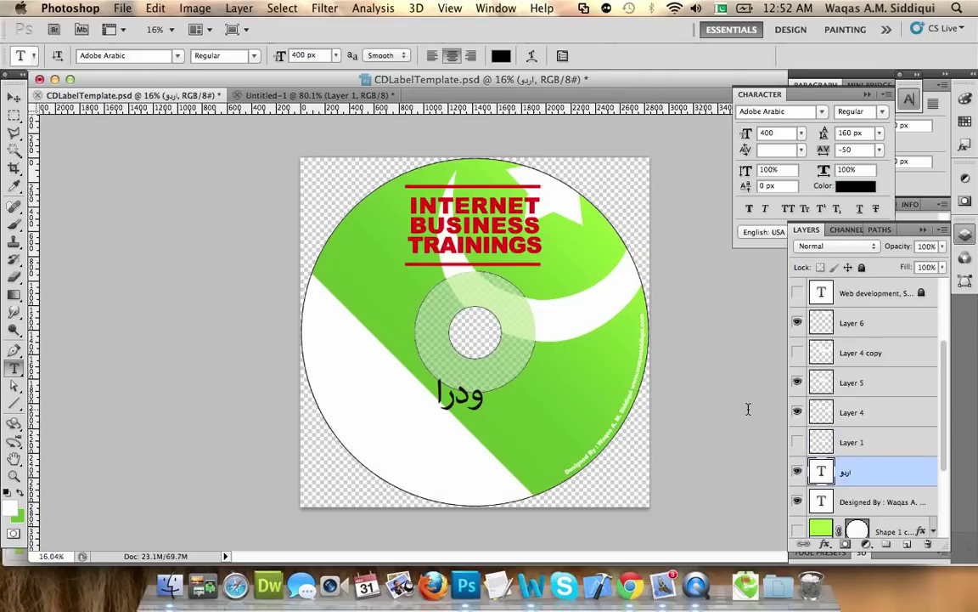
Step: Examine the Warp Text styles for the Urdu layer without applying one
left_click(533, 56)
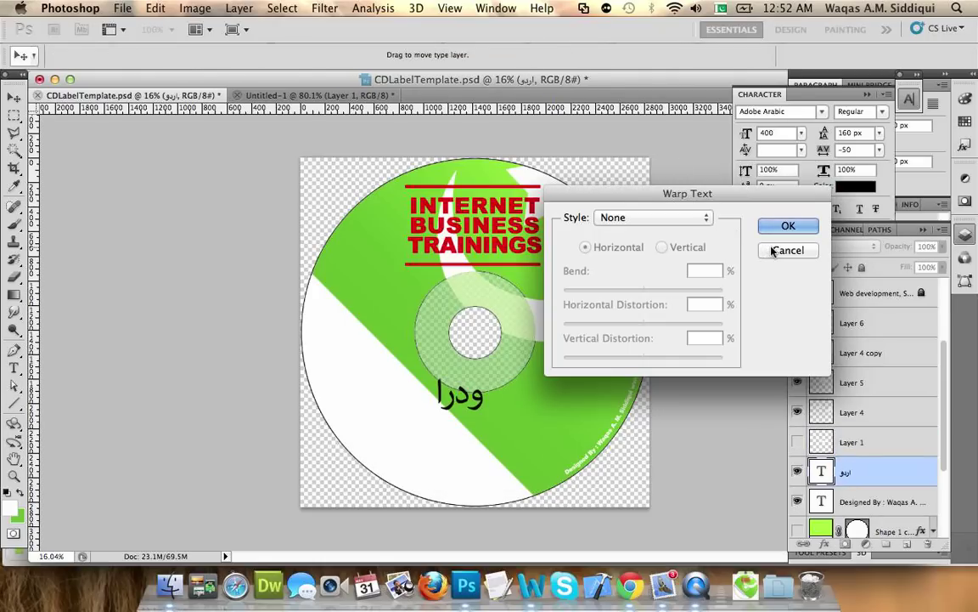
left_click(677, 219)
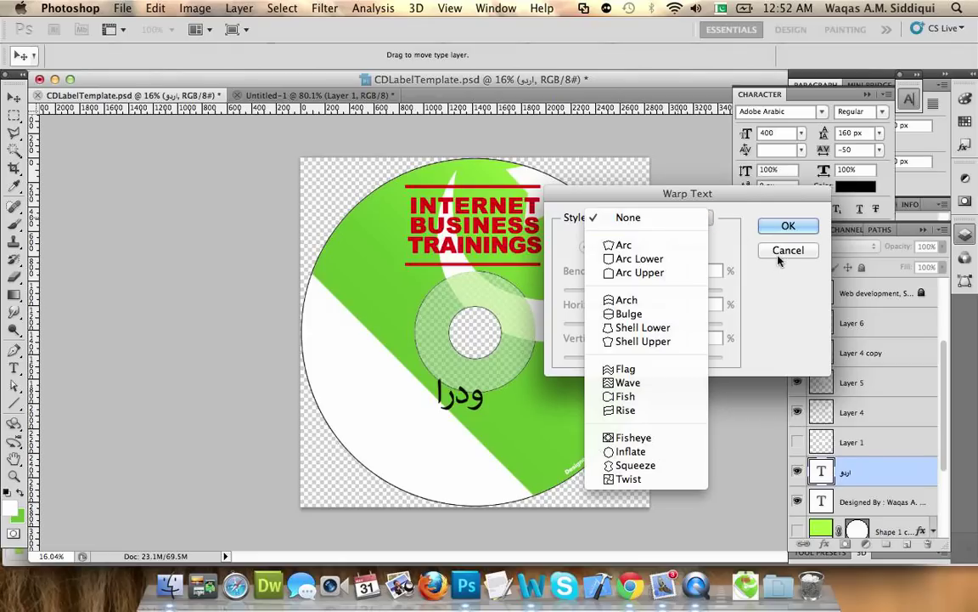
left_click(700, 226)
left_click(768, 249)
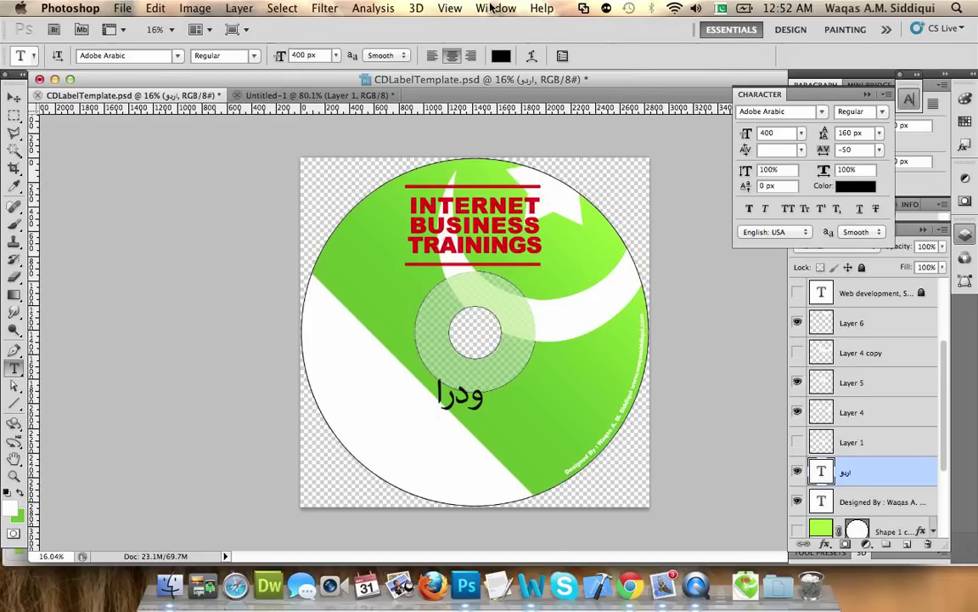
Step: Expand the collapsed panels, right-align the Urdu text and set its paragraph to justified with the last line right
left_click(492, 8)
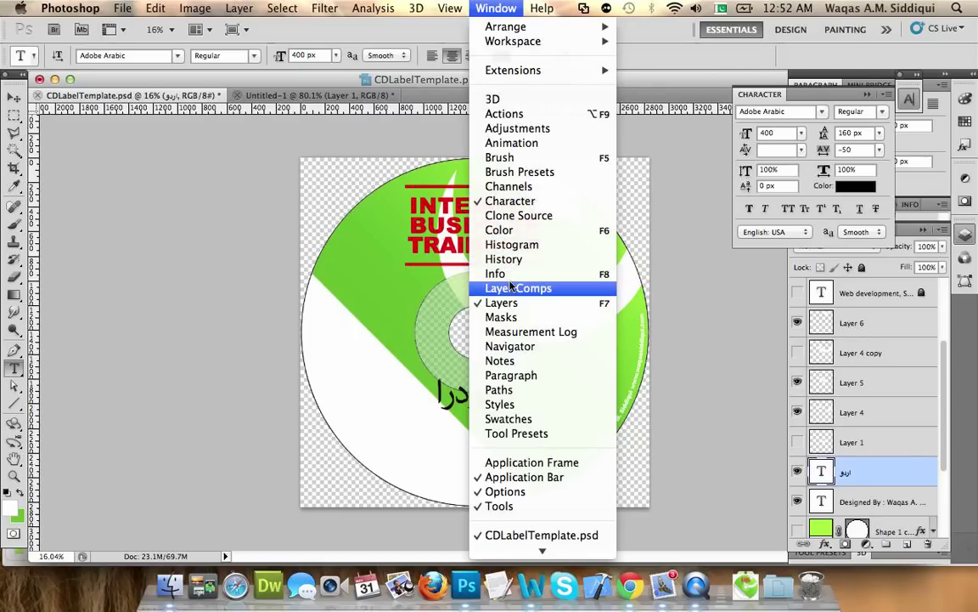
left_click(513, 389)
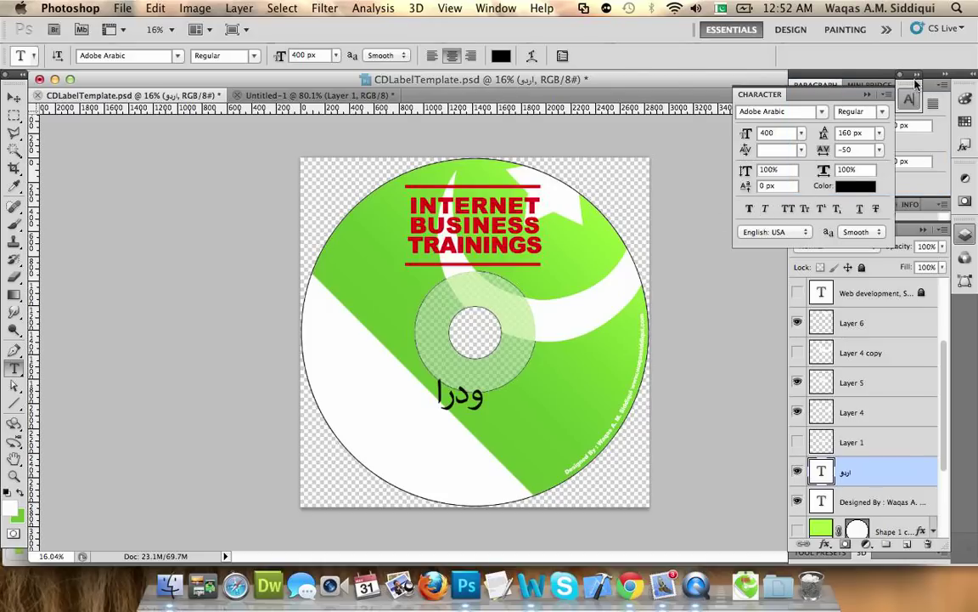
left_click(973, 76)
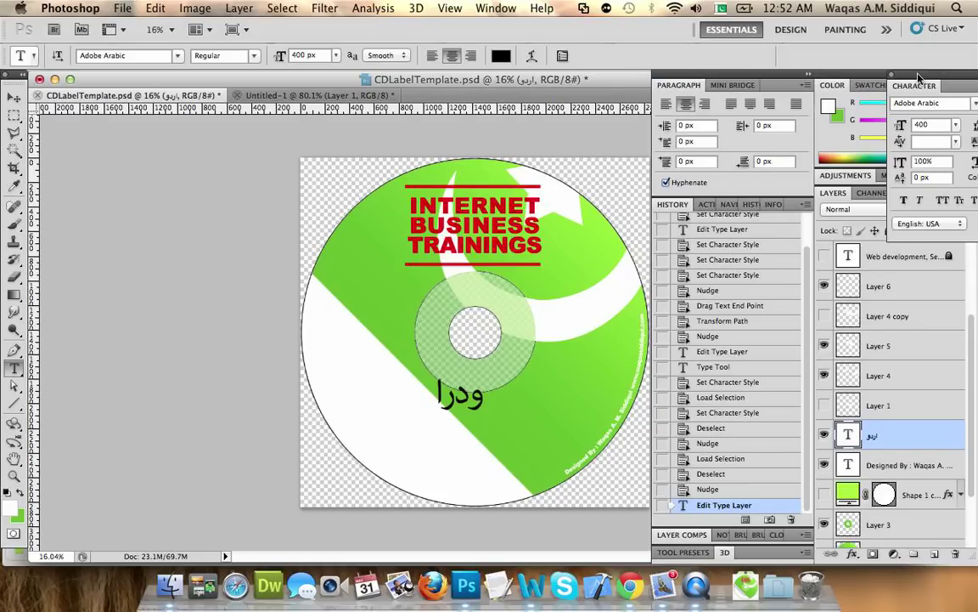
left_click(703, 108)
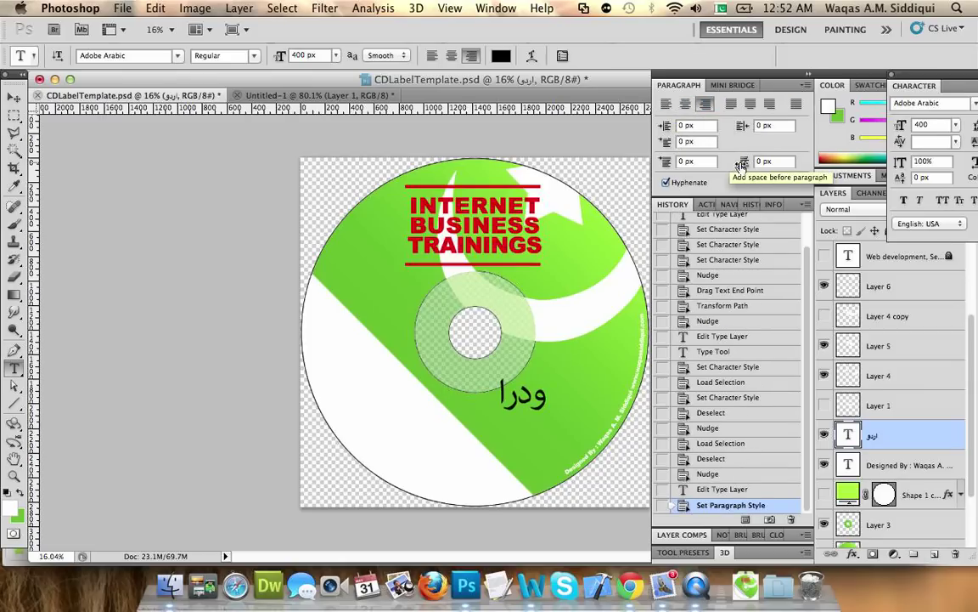
left_click(770, 106)
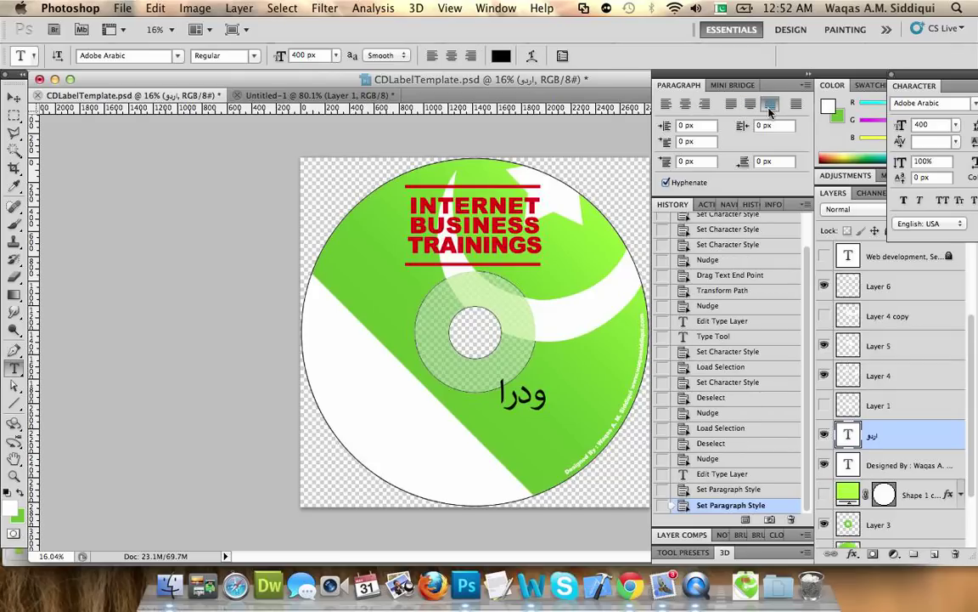
left_click(729, 89)
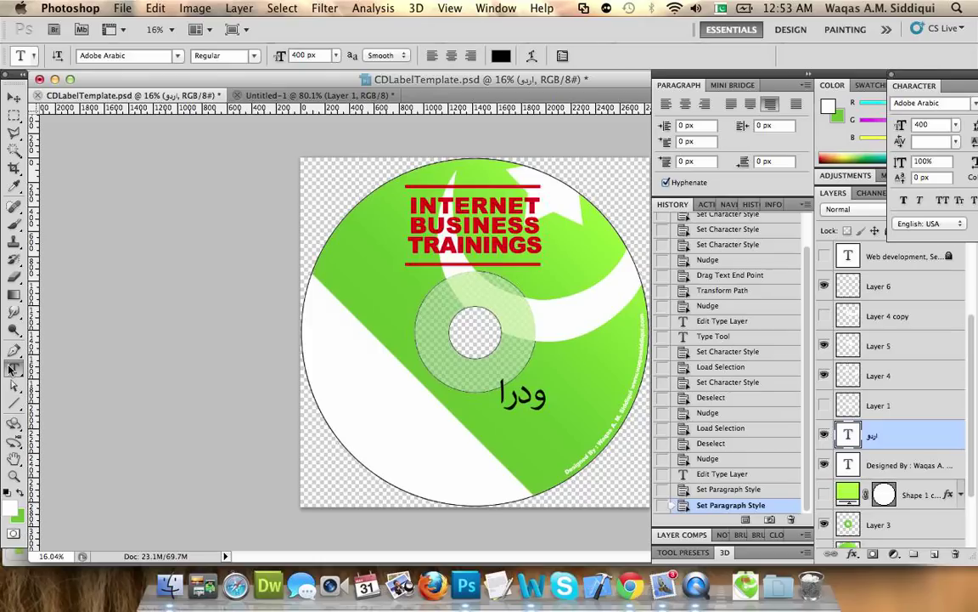
left_click(696, 584)
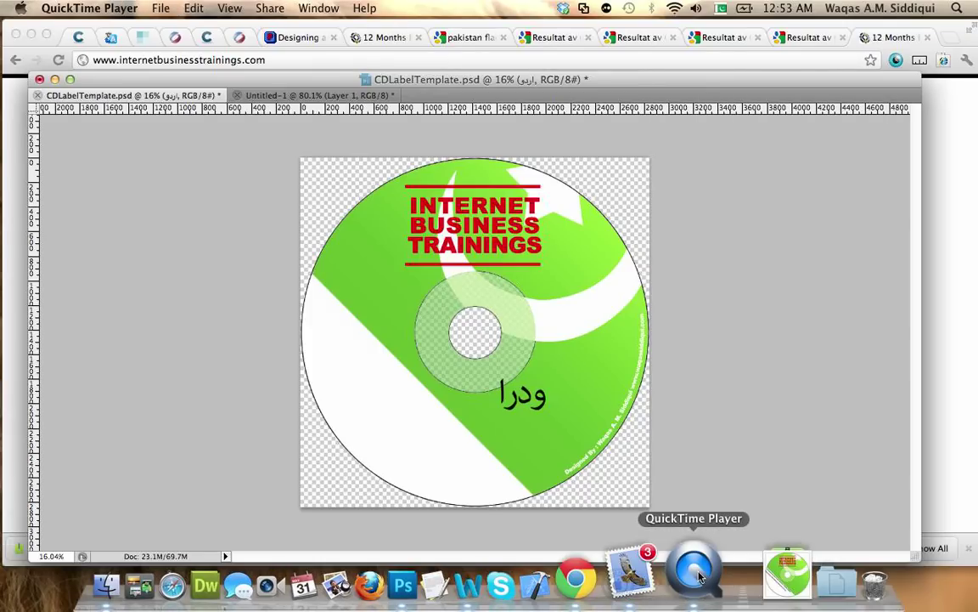
Step: Try to rewrite the label's Urdu text as two lines, اردو and زبان, by entering the letters in reverse order
left_click(526, 389)
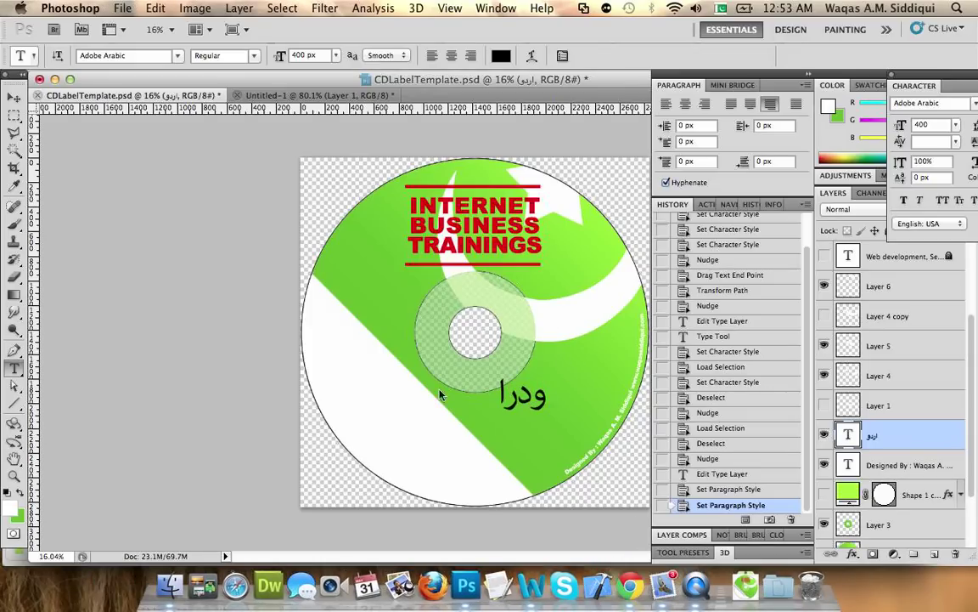
left_click(14, 368)
left_click(521, 393)
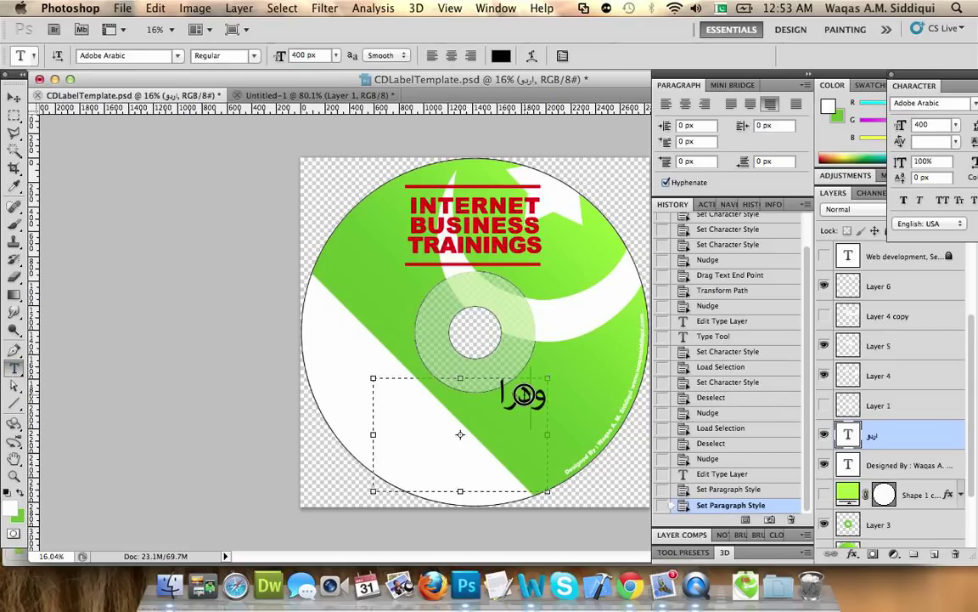
double_click(526, 389)
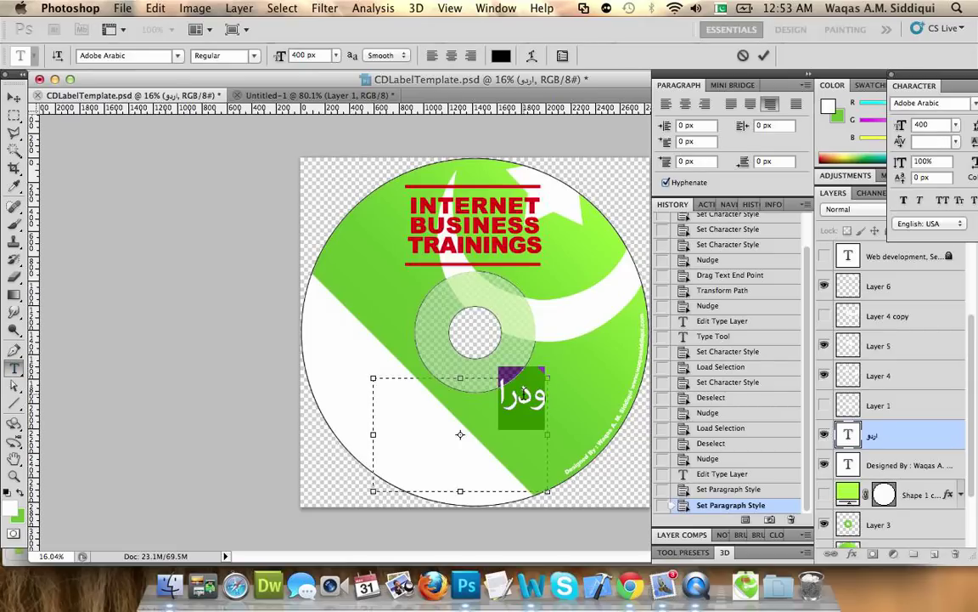
type("ود")
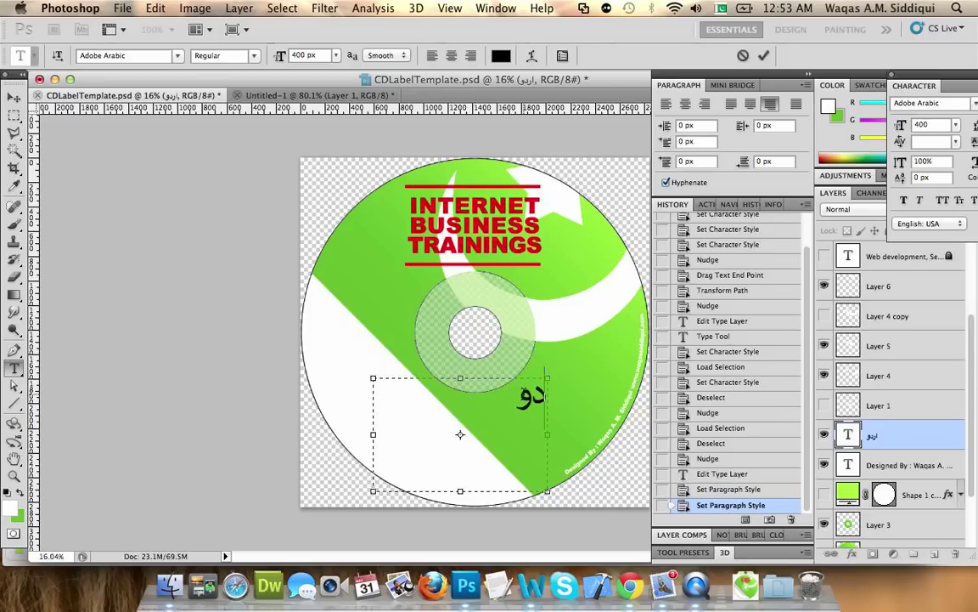
type("ار")
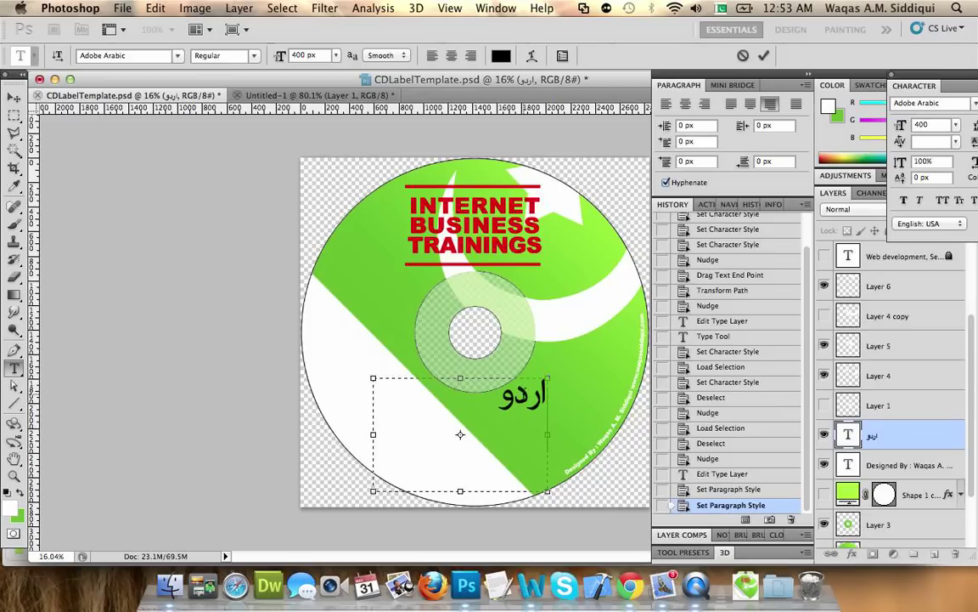
key("Return")
type("انب")
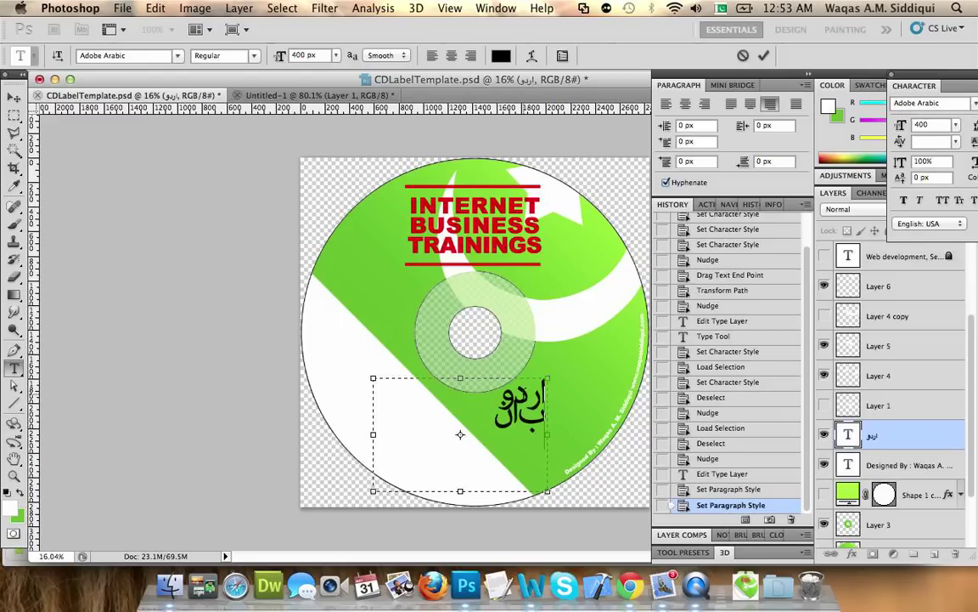
type("ز")
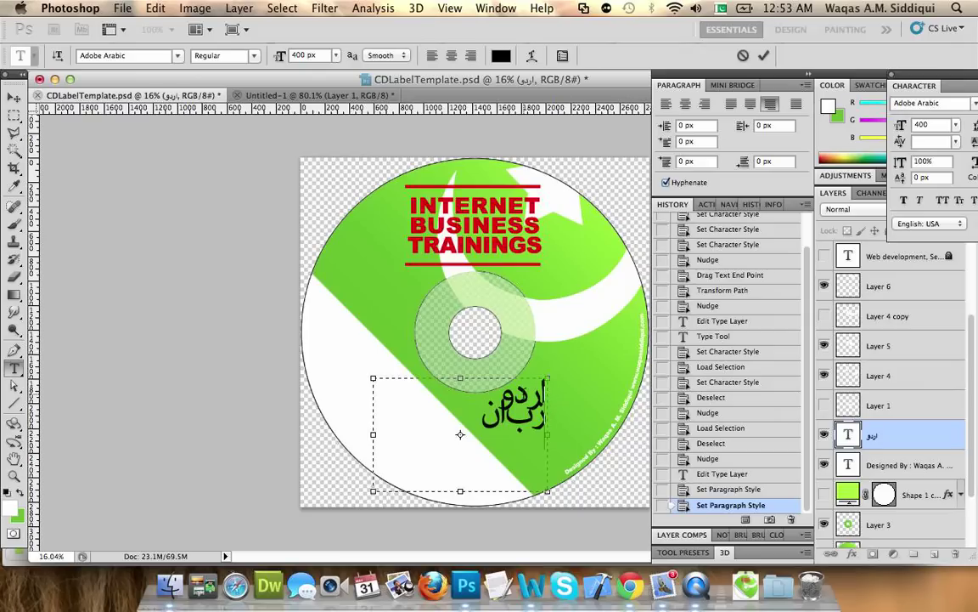
Step: Switch to TextEdit and write اردو as the first line of the blank document
left_click(499, 584)
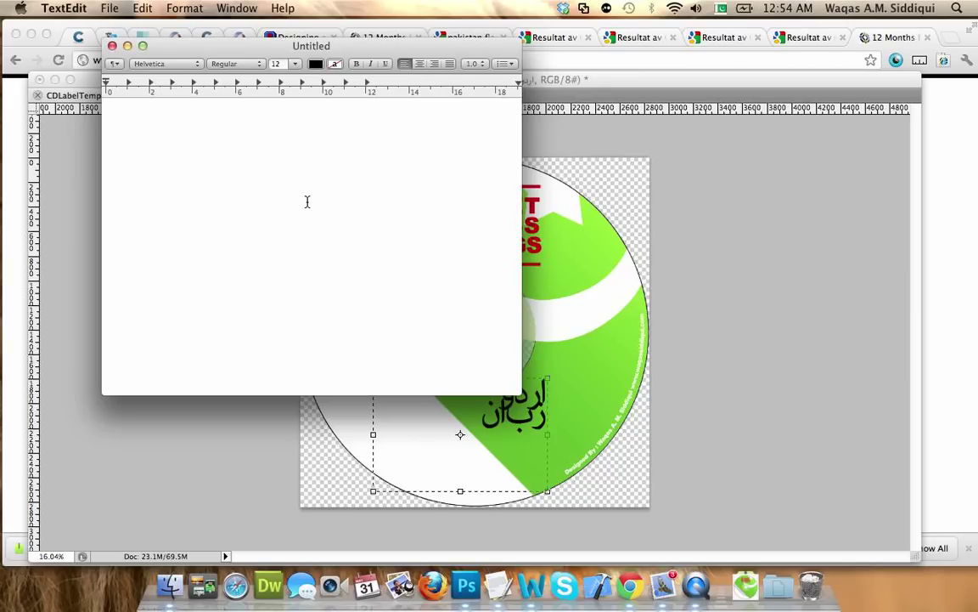
type("ار")
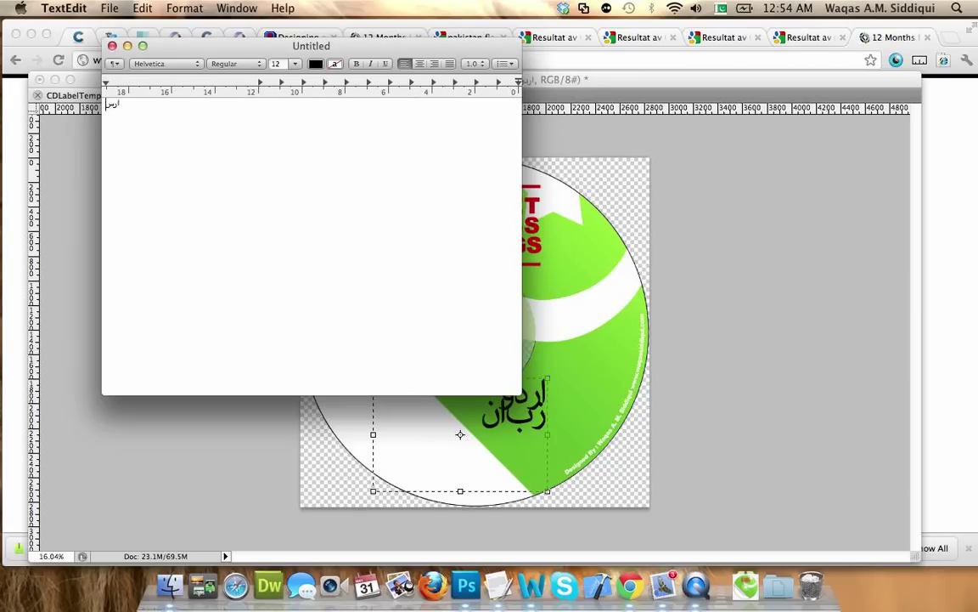
type("س")
key("BackSpace")
type("دو")
key("Return")
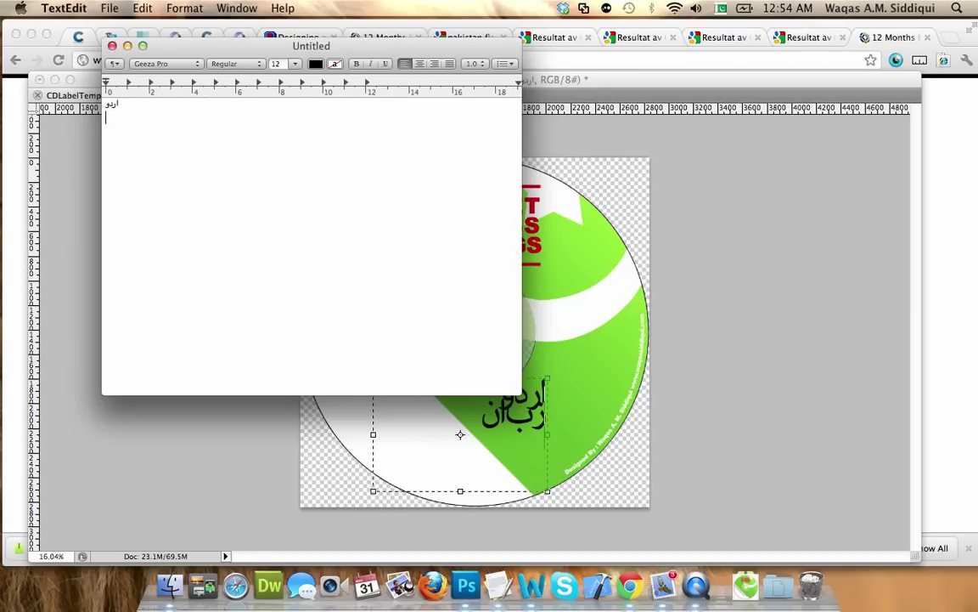
Step: Write زبان میں as the second line of the document
type("ز")
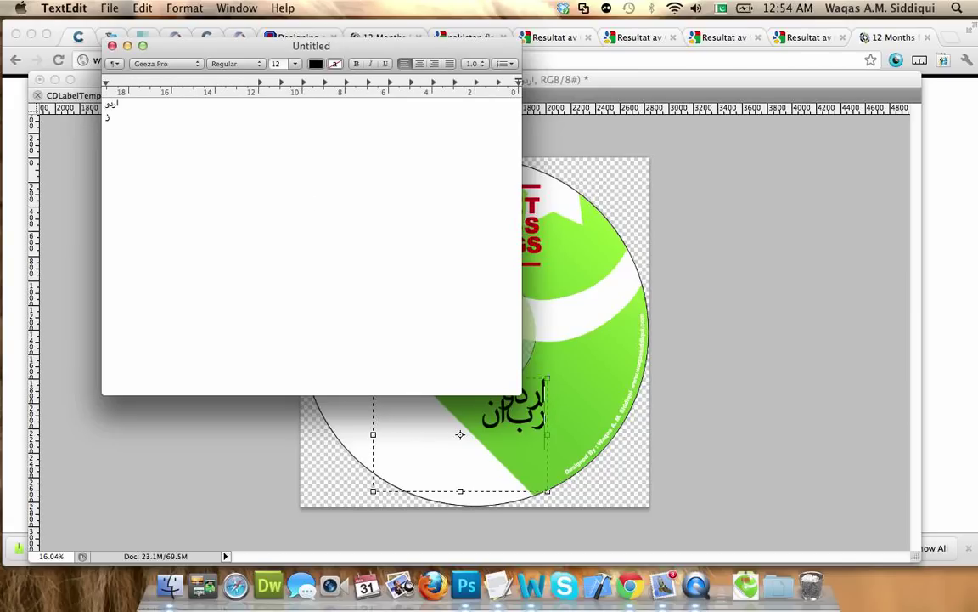
type("با")
type("ن")
key("Return")
type("می")
key("BackSpace")
key("BackSpace")
type("می")
key("BackSpace")
type("می")
Step: Set the font size of the first line, اردو, to 144
key("shift+Down")
key("Up")
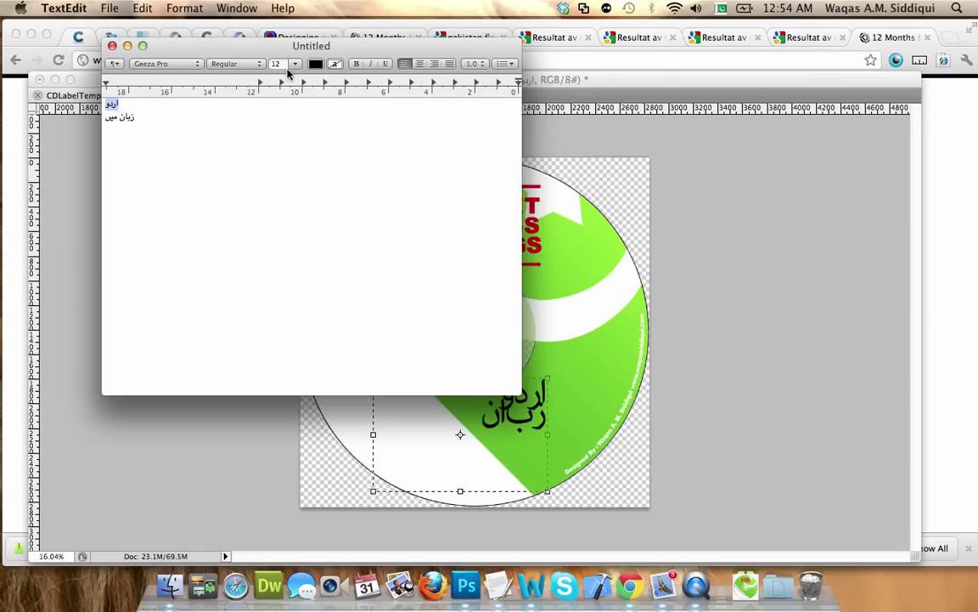
left_click(293, 67)
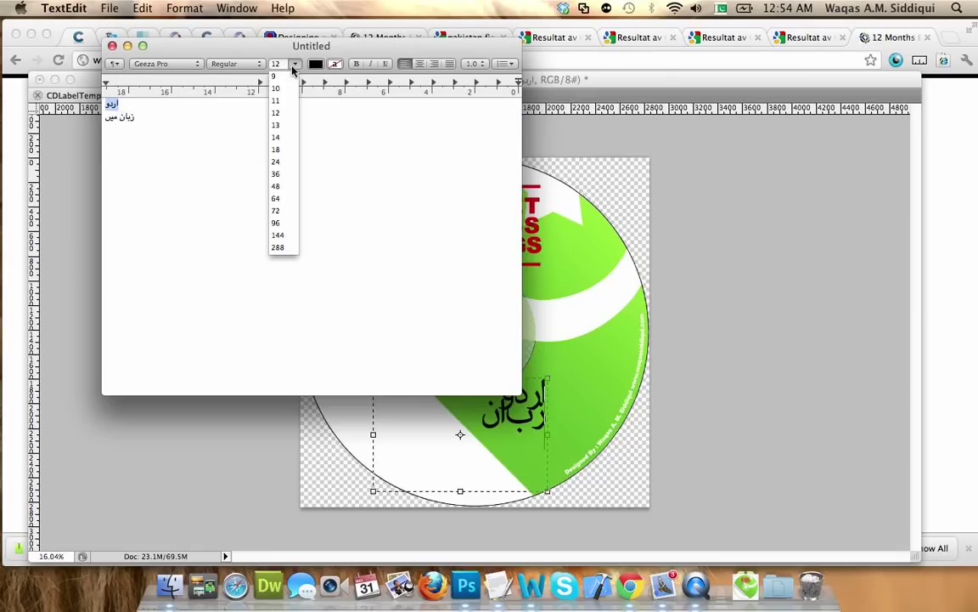
left_click(278, 241)
Step: Try font size 96 on the second line, زبان میں, and settle on size 64
left_click(157, 257)
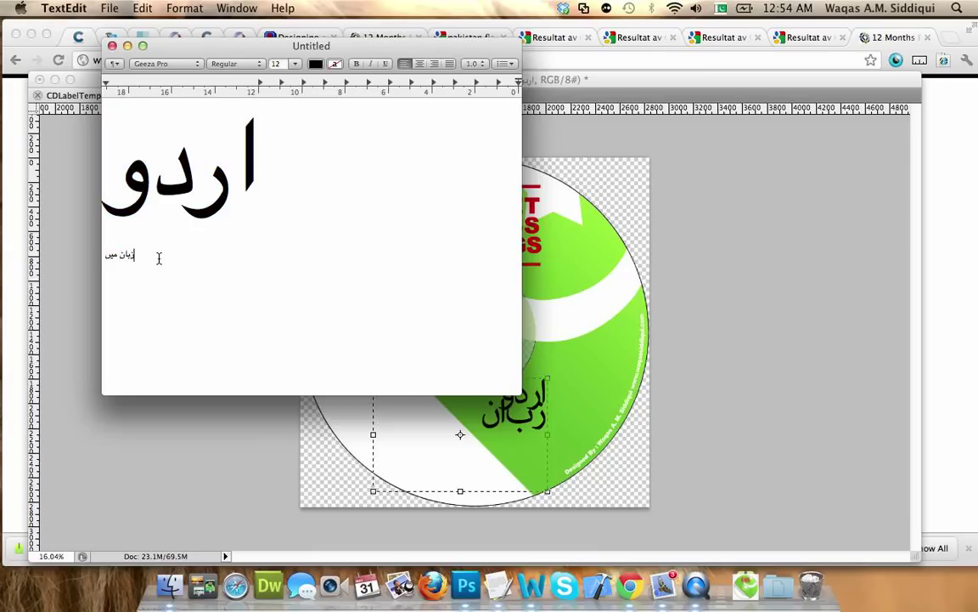
triple_click(129, 258)
left_click(293, 72)
left_click(284, 222)
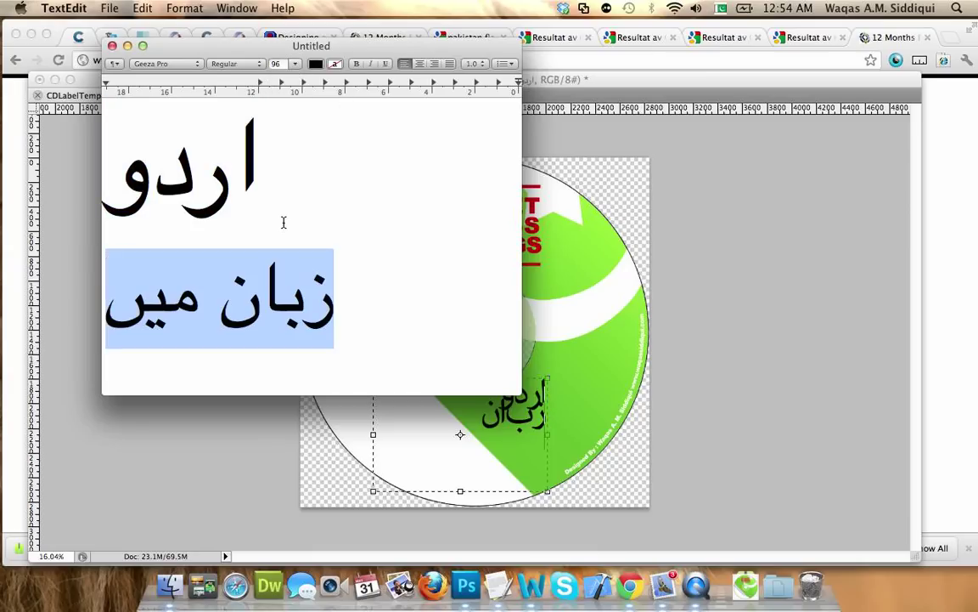
left_click(296, 66)
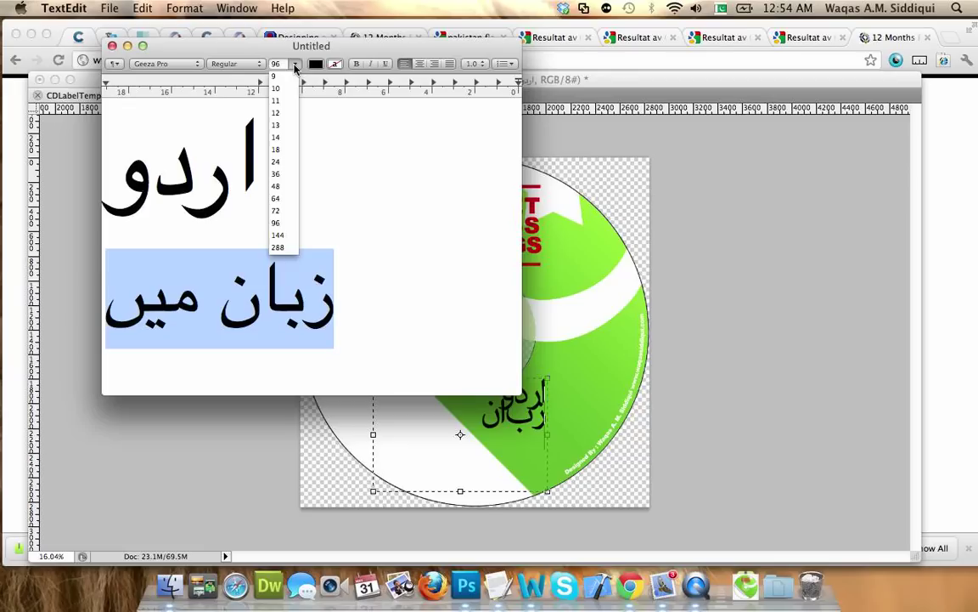
left_click(277, 198)
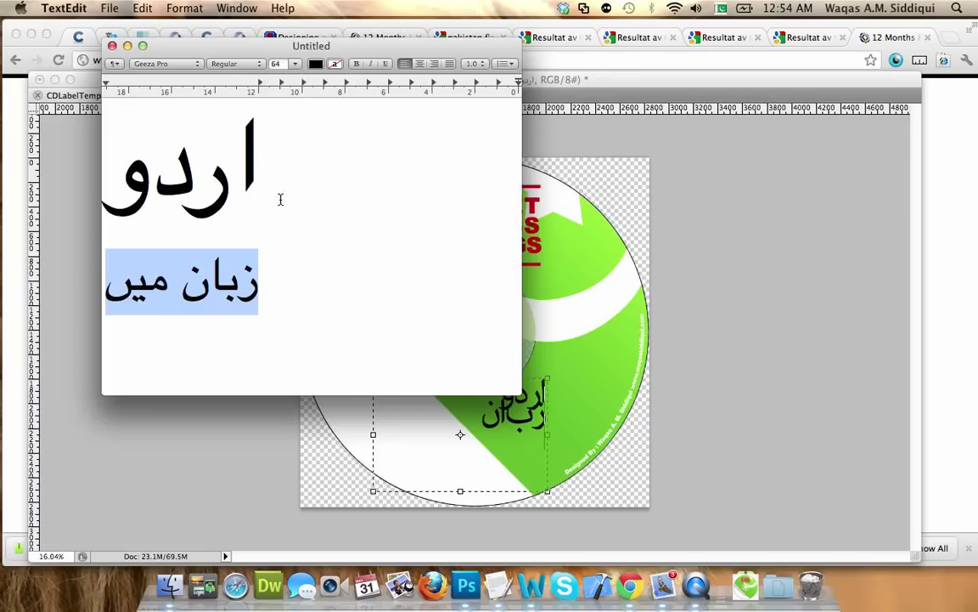
left_click(321, 296)
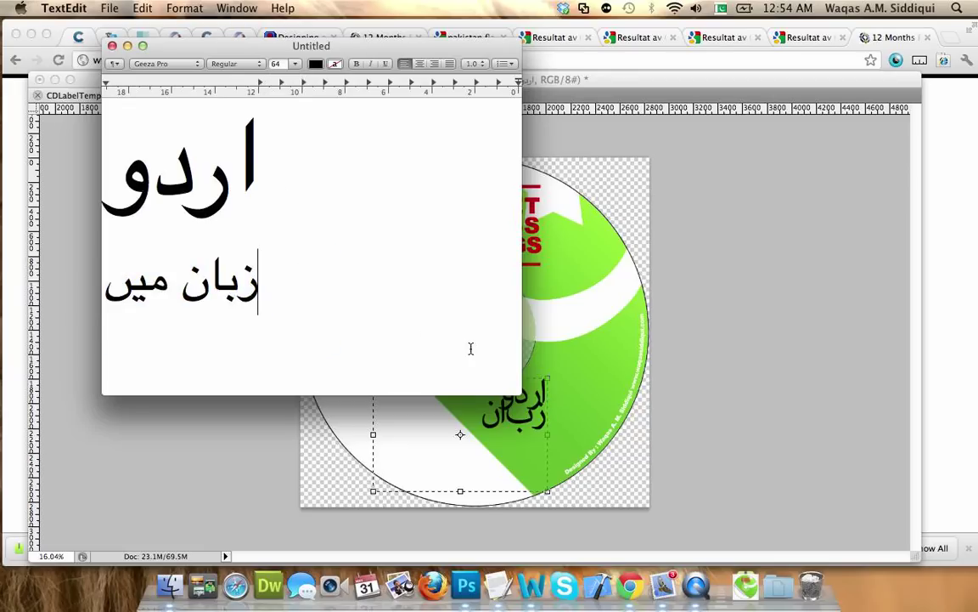
Step: Append a dash to the end of both Urdu lines, spaced apart from the words
left_click(124, 197)
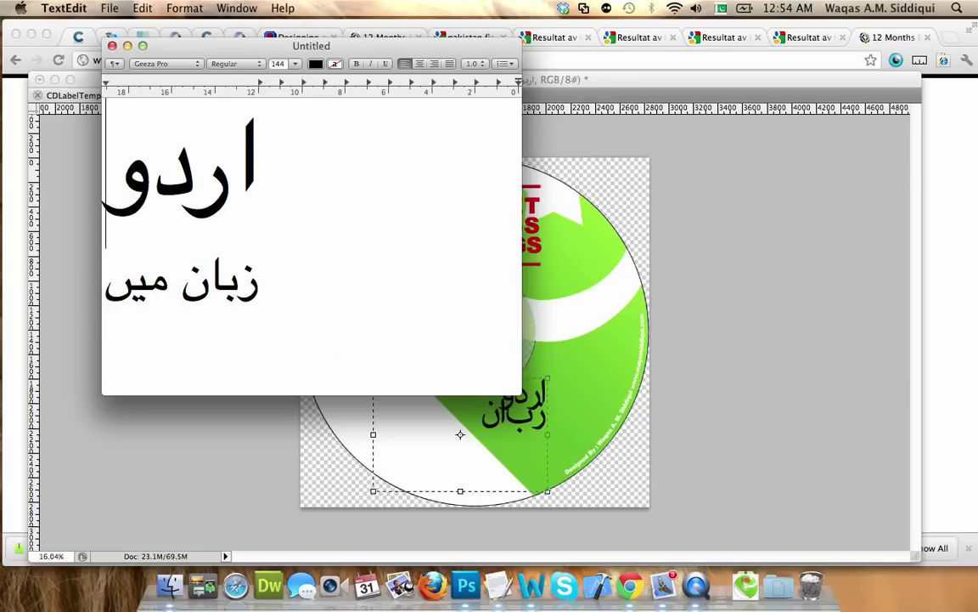
type("-")
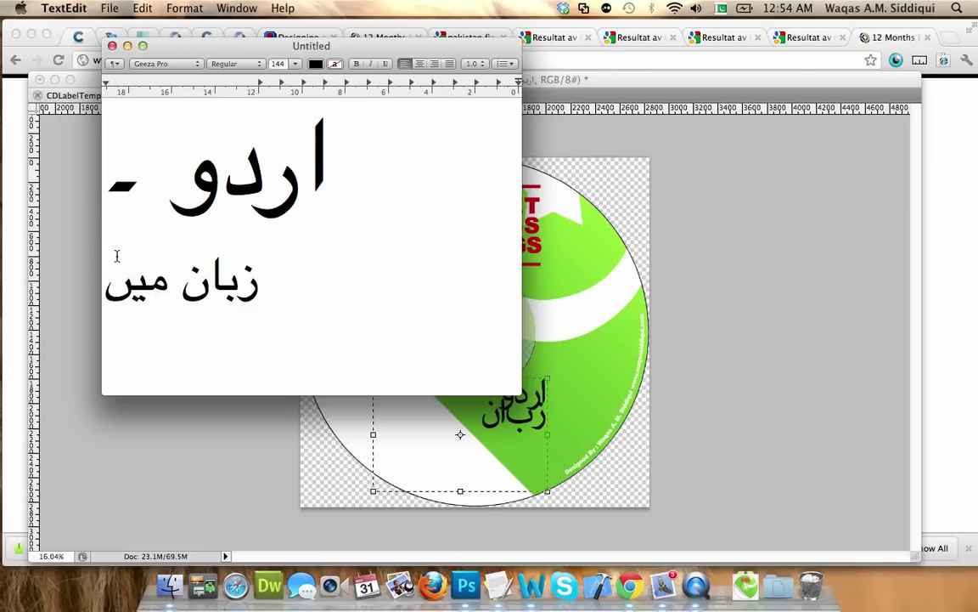
left_click(109, 289)
type("-")
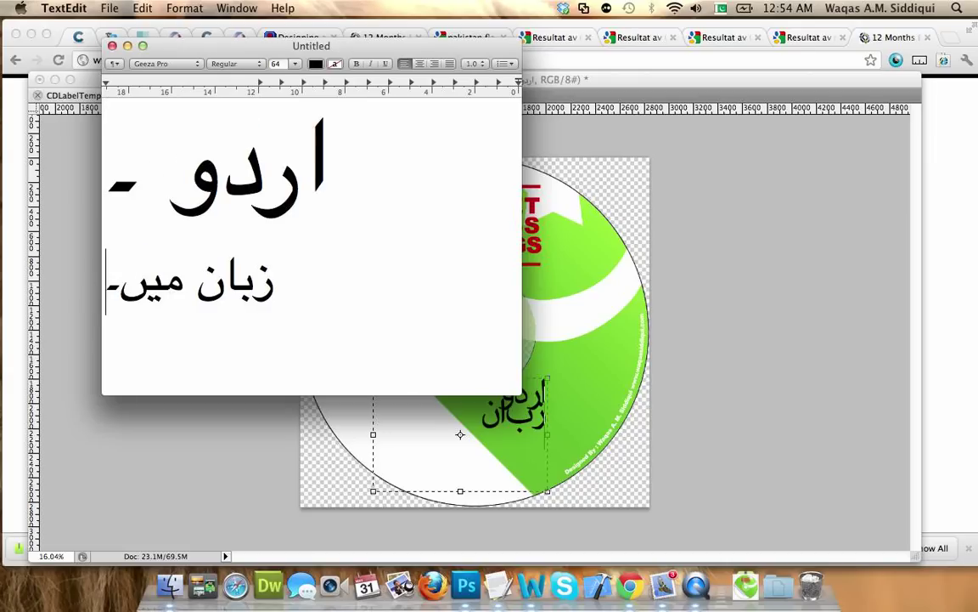
key("Right")
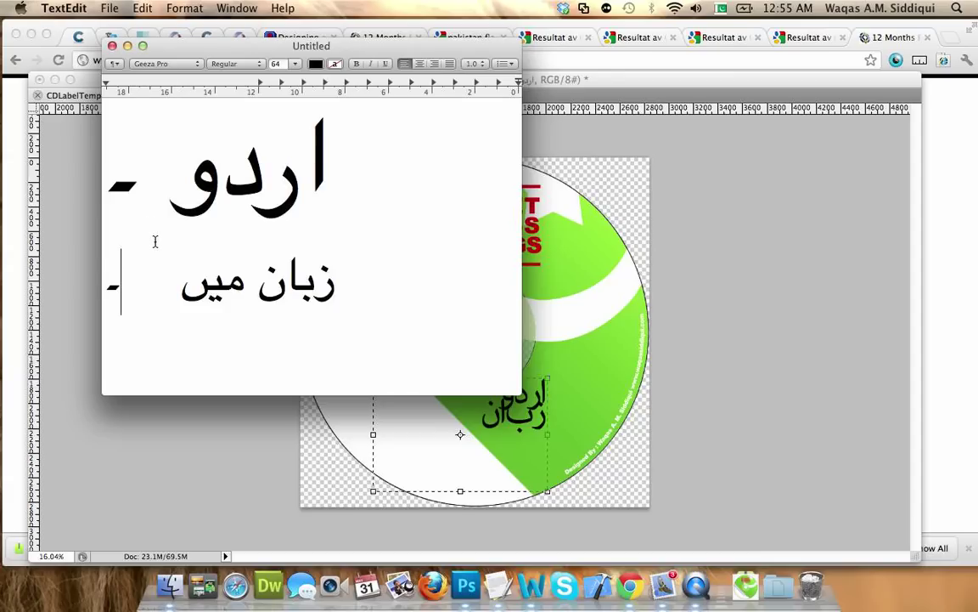
Step: Capture a screenshot of only the two Urdu lines without the dashes, and locate the image on the desktop
key("super+shift+4")
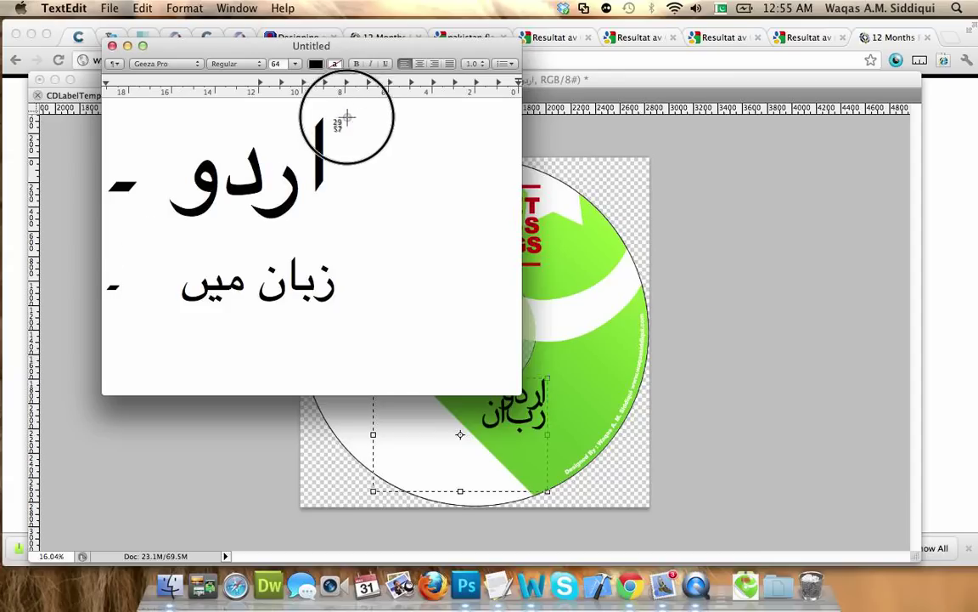
left_click_drag(348, 111, 159, 322)
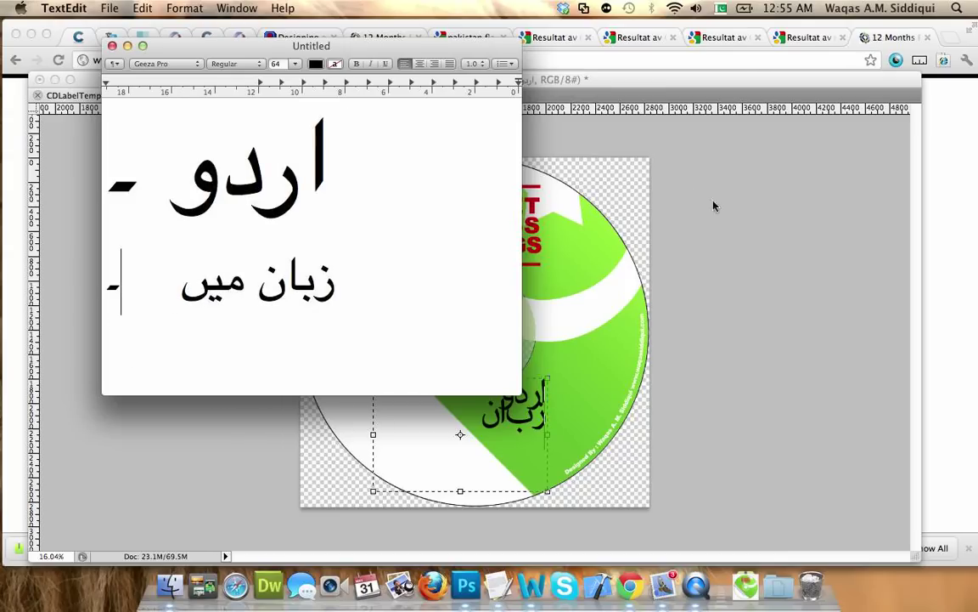
mouse_move(976, 1)
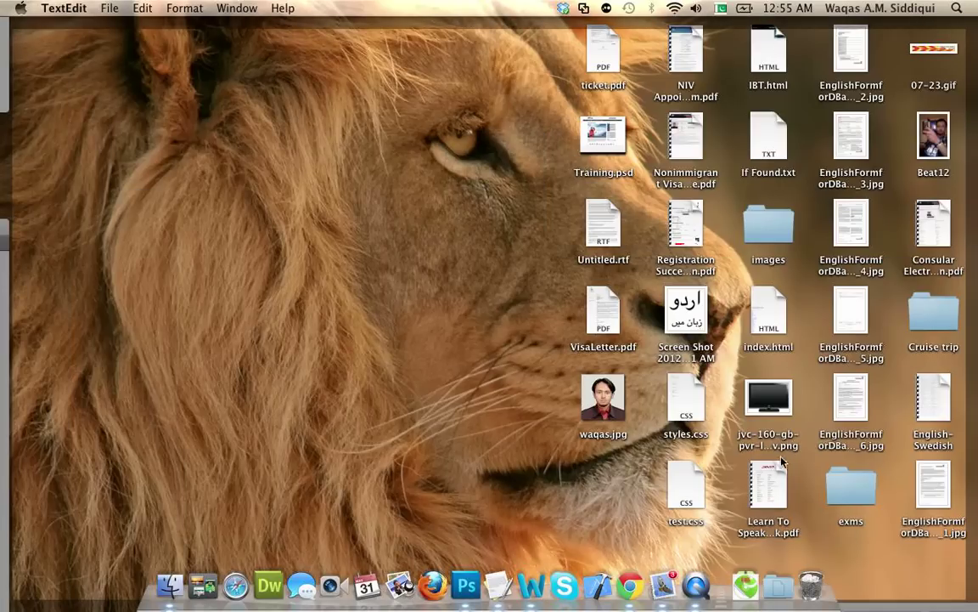
left_click(684, 316)
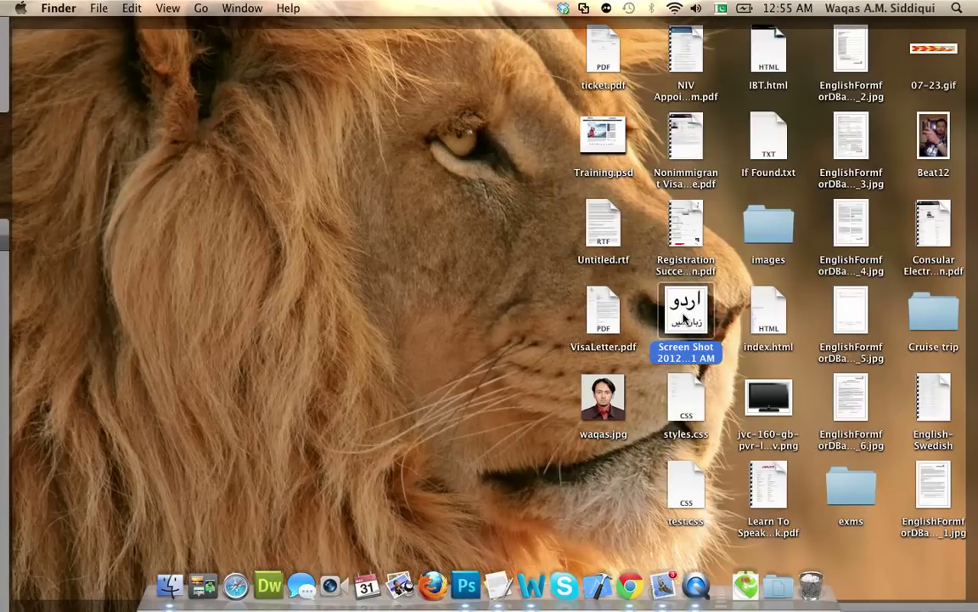
right_click(683, 317)
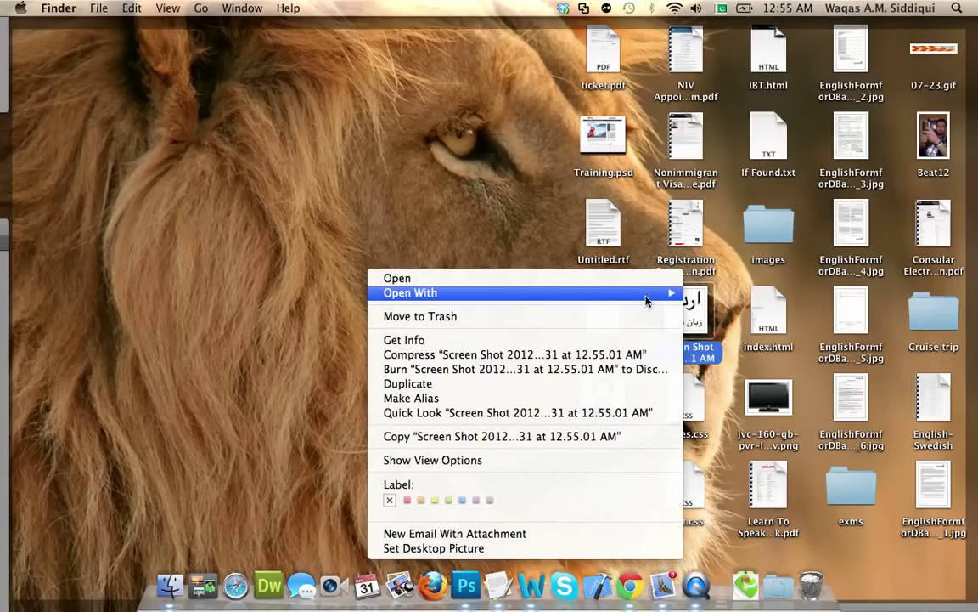
left_click(575, 299)
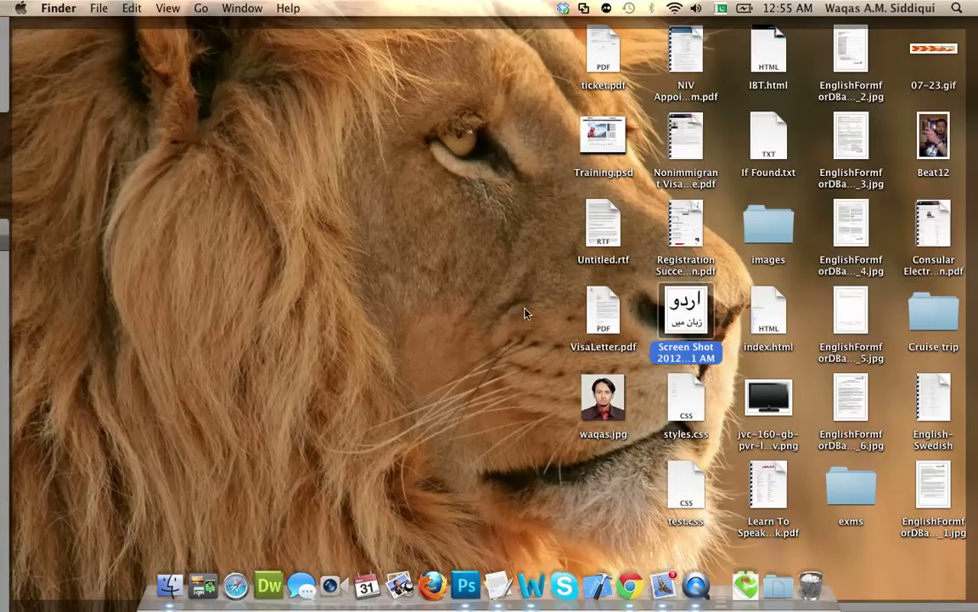
Step: Switch to Photoshop and delete the اردو text layer from the CD label
left_click(465, 582)
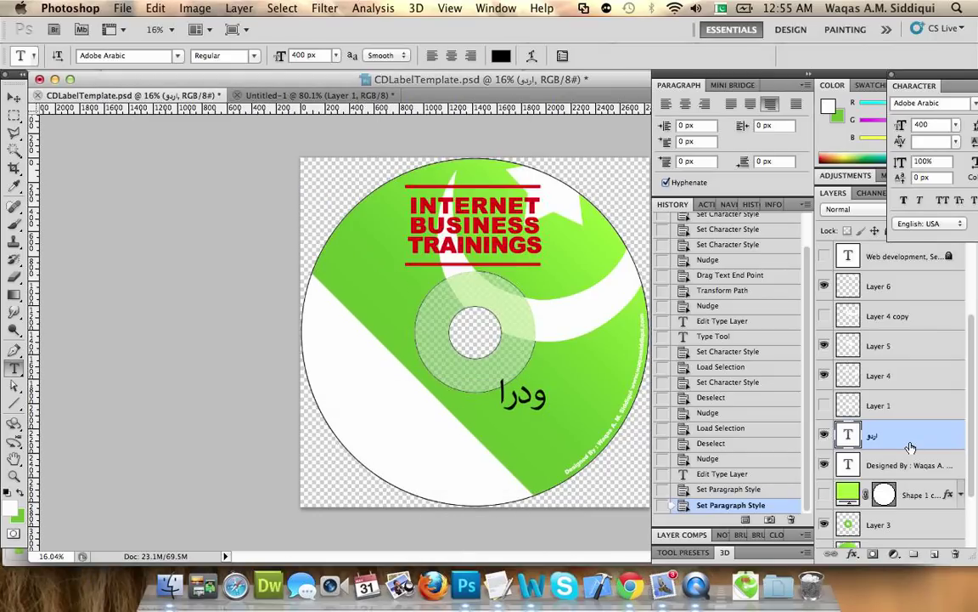
left_click(955, 554)
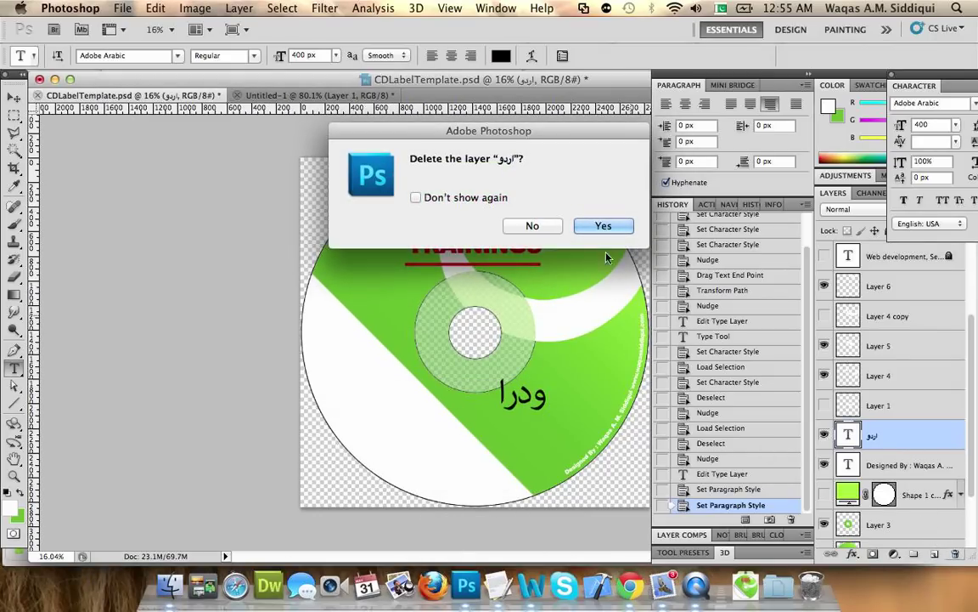
left_click(604, 225)
Step: Open the Urdu text screenshot, the 2012-05-31 12.55.01 AM PNG, from the Desktop
key("super+s")
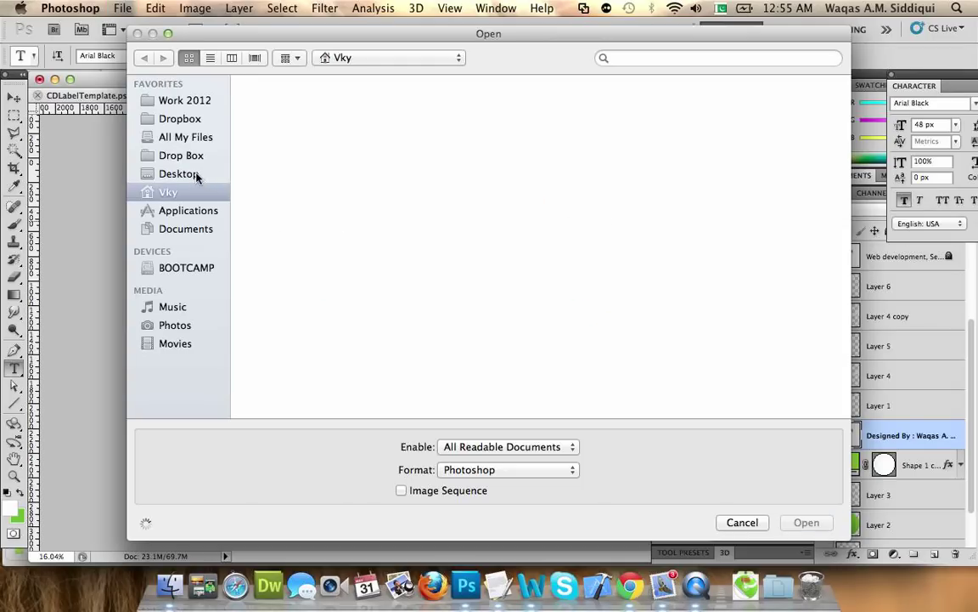
left_click(196, 174)
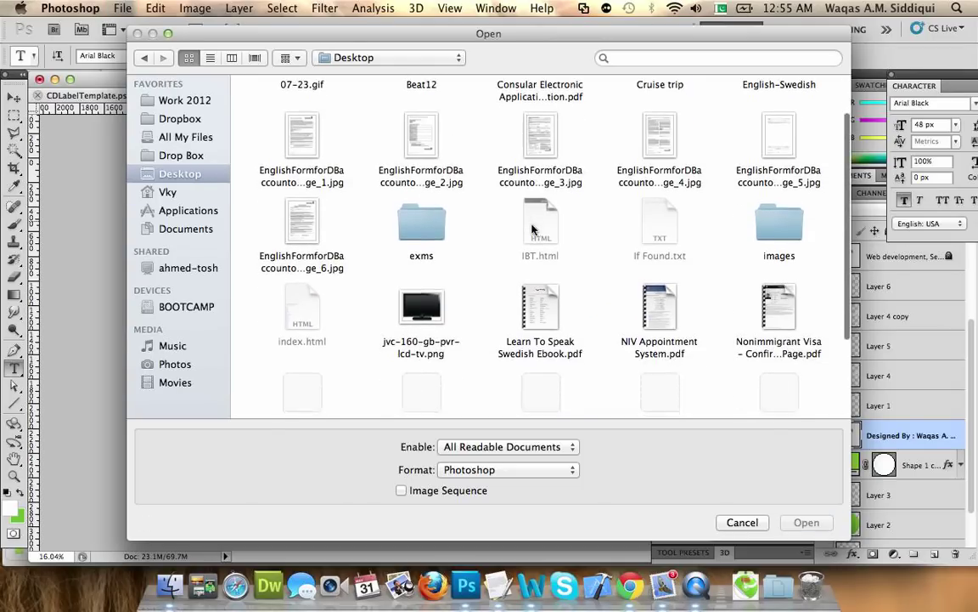
scroll(532, 230, "down", 3)
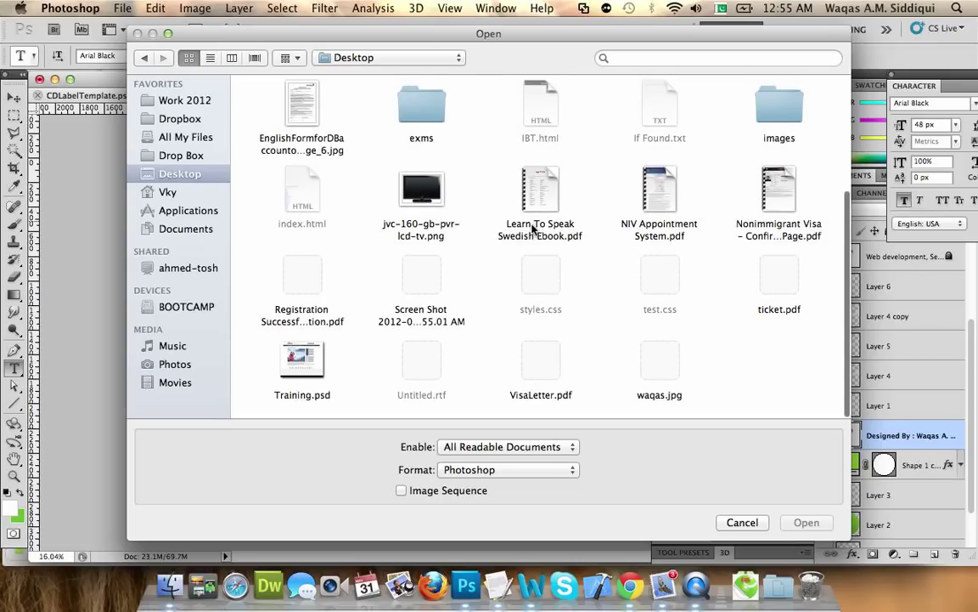
scroll(533, 228, "up", 5)
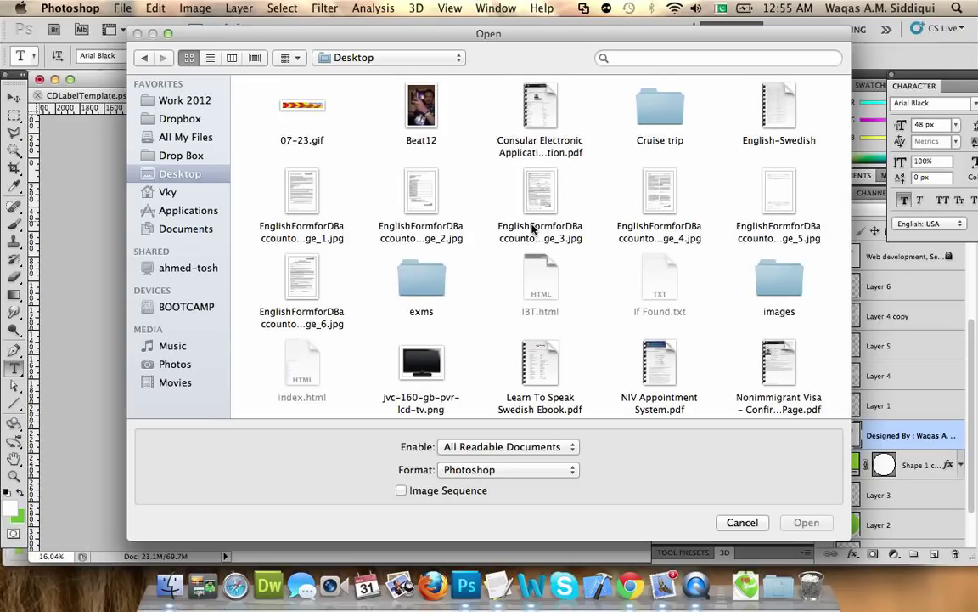
scroll(534, 230, "down", 5)
left_click(422, 267)
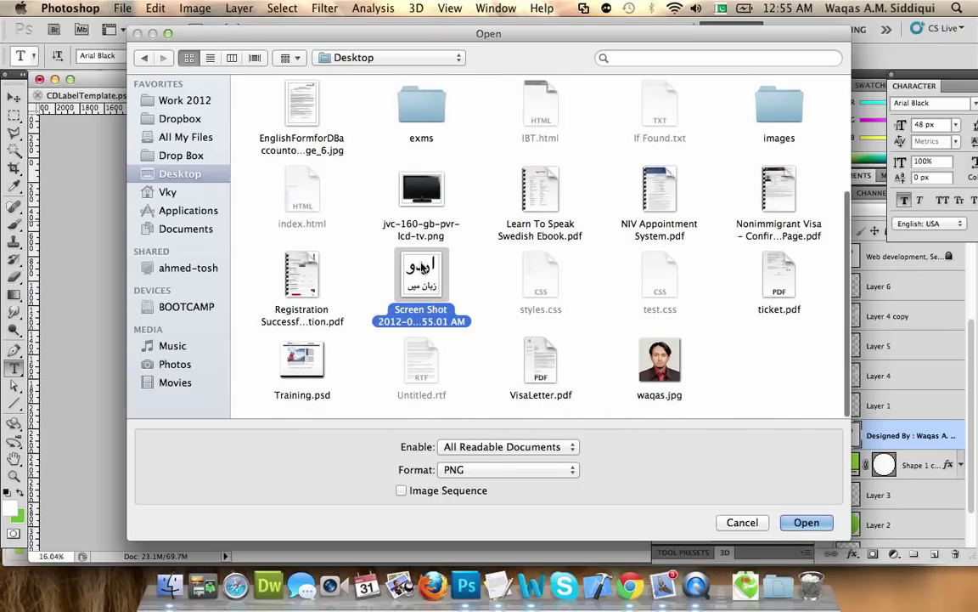
double_click(421, 265)
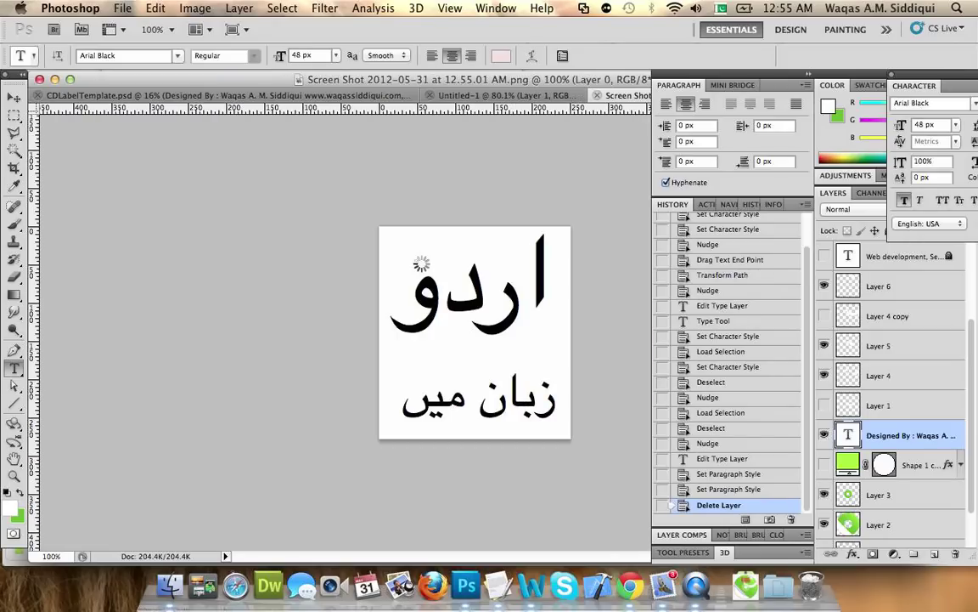
Step: Remove the screenshot's white background with the Magic Wand, including the enclosed areas inside the letters, and deselect
left_click(15, 150)
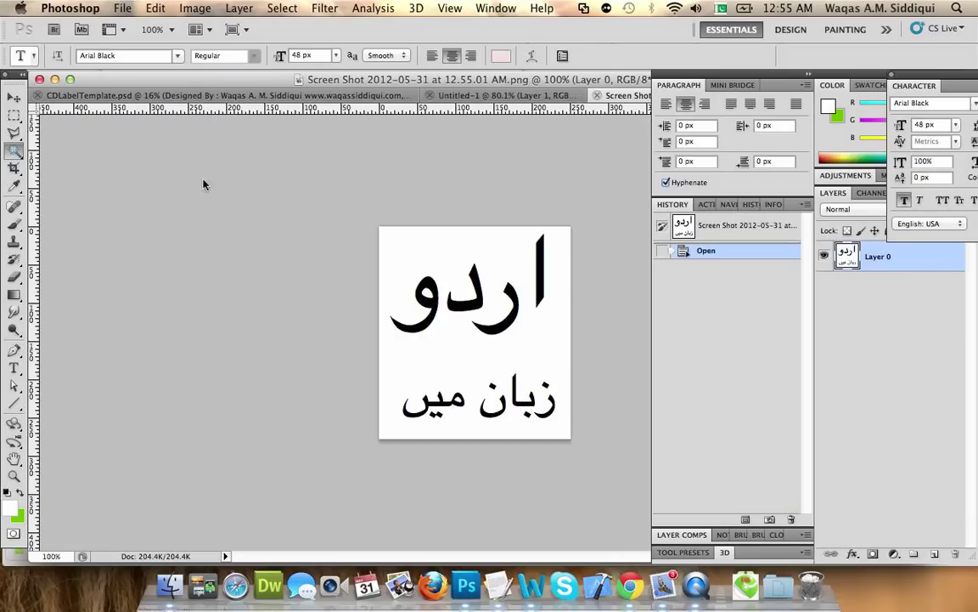
left_click(434, 358)
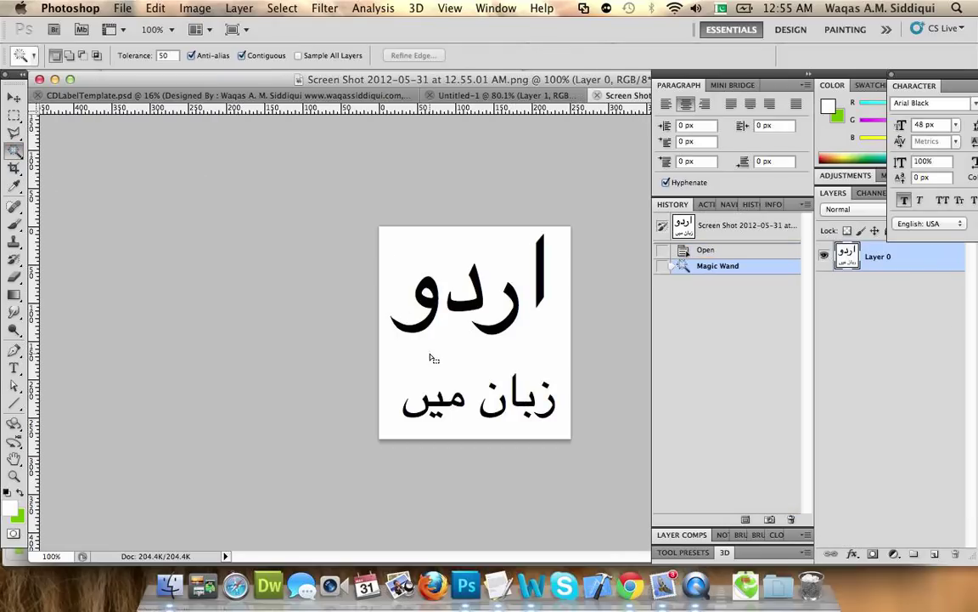
key("Delete")
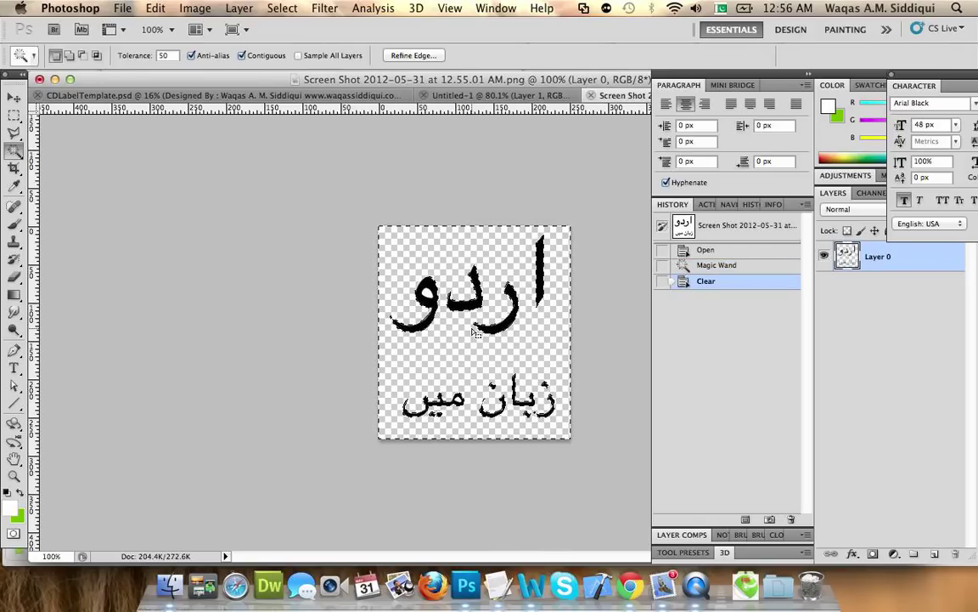
left_click(429, 296)
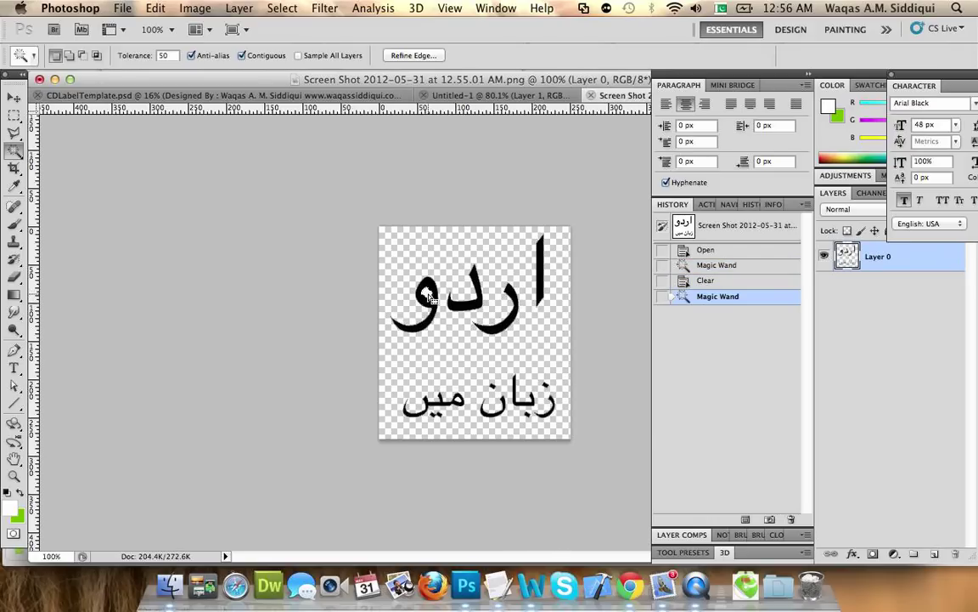
key("Delete")
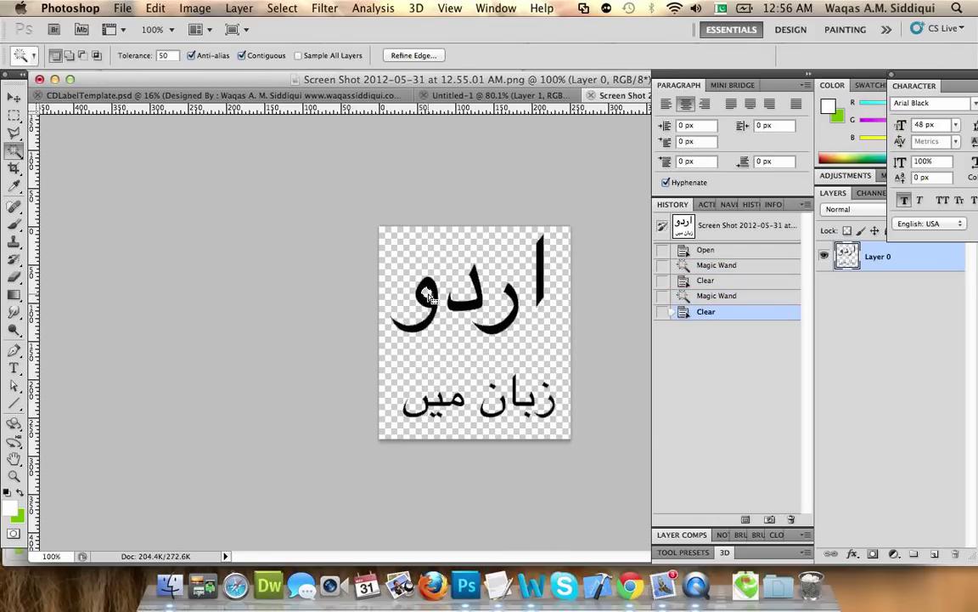
left_click(459, 404)
key("Delete")
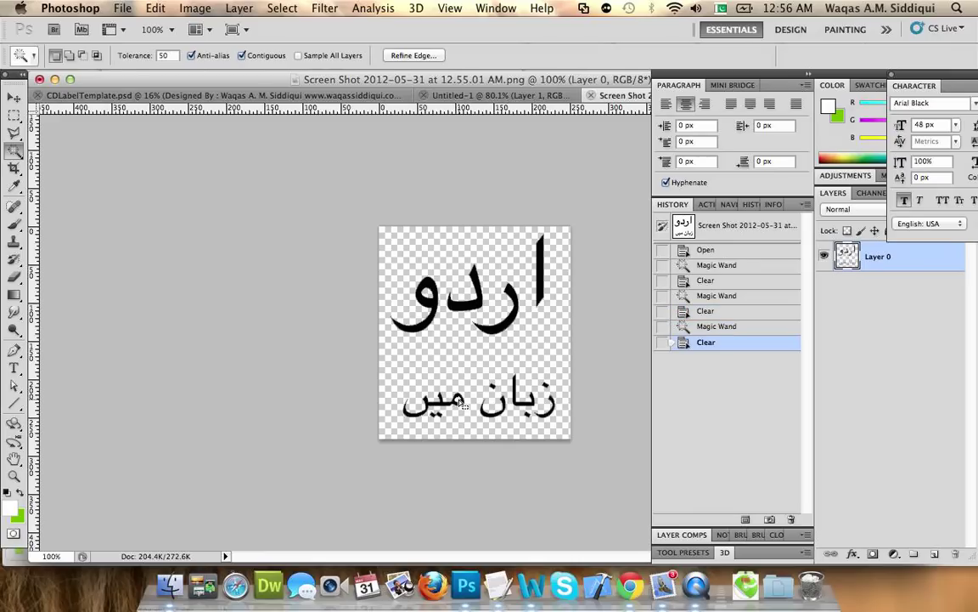
key("super+d")
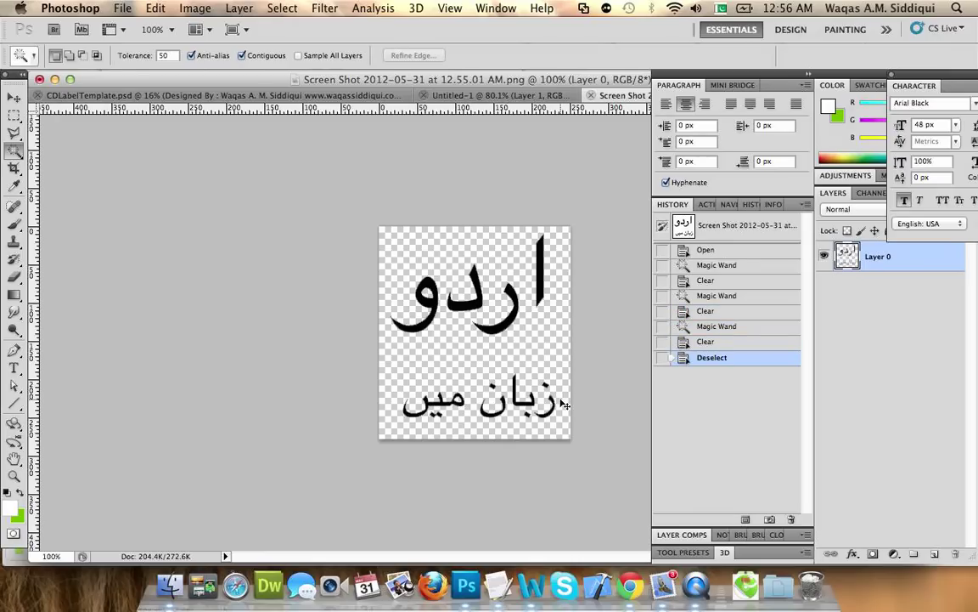
Step: Copy the whole Urdu text image and paste it into CDLabelTemplate.psd
key("super+a")
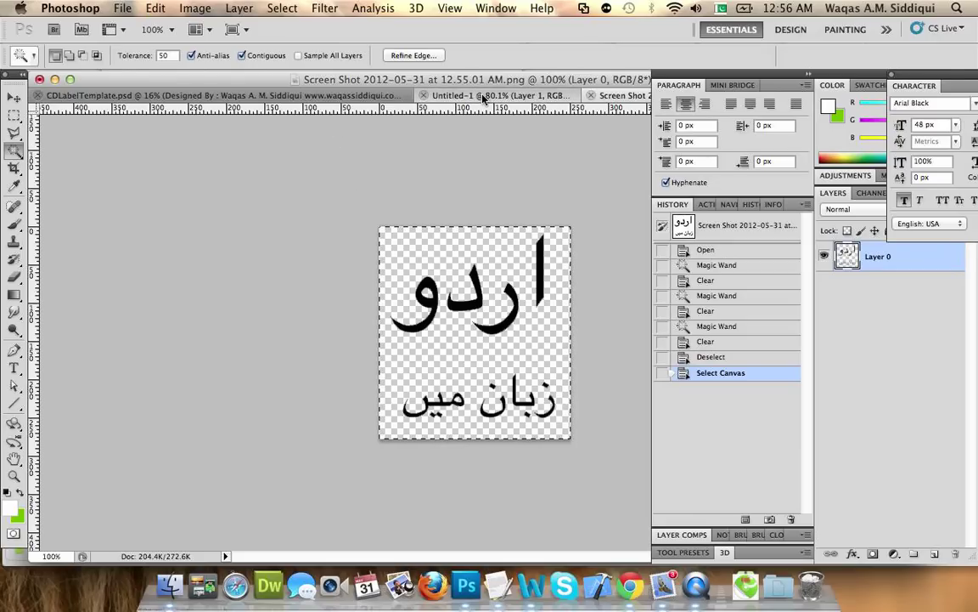
left_click_drag(482, 96, 345, 98)
left_click(345, 98)
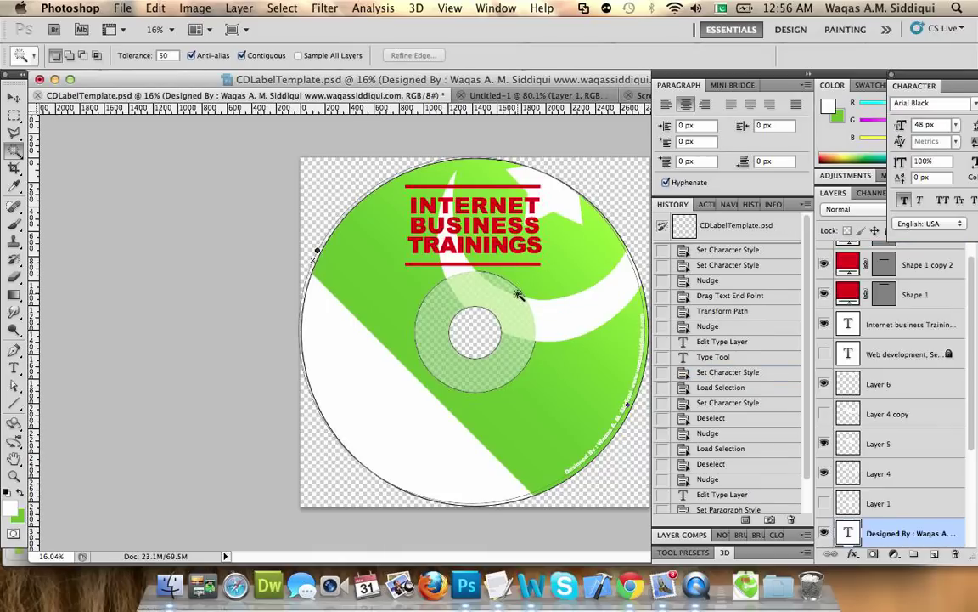
key("super+v")
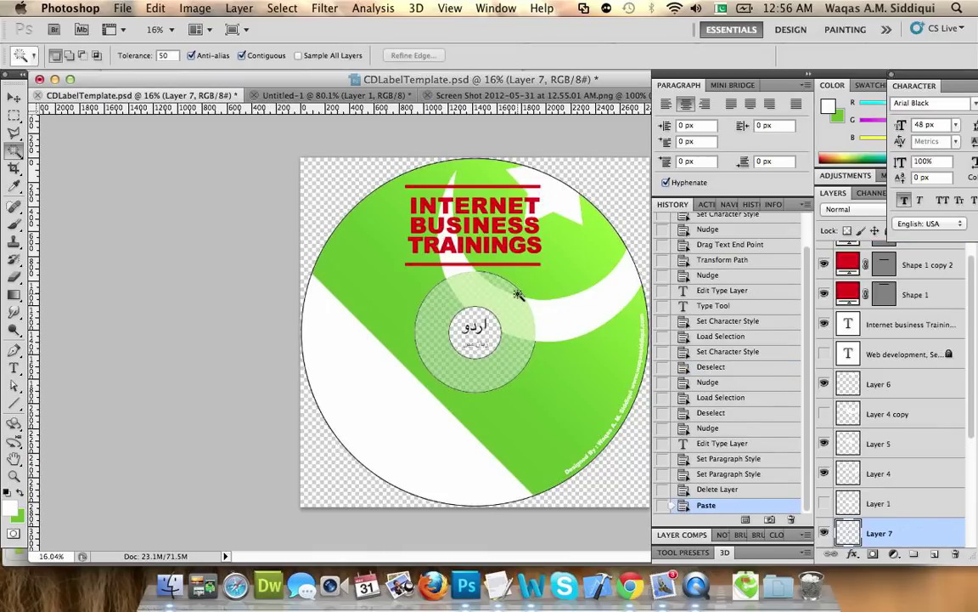
Step: Scale the pasted Urdu text proportionally to about 447% and apply the transform
key("super+t")
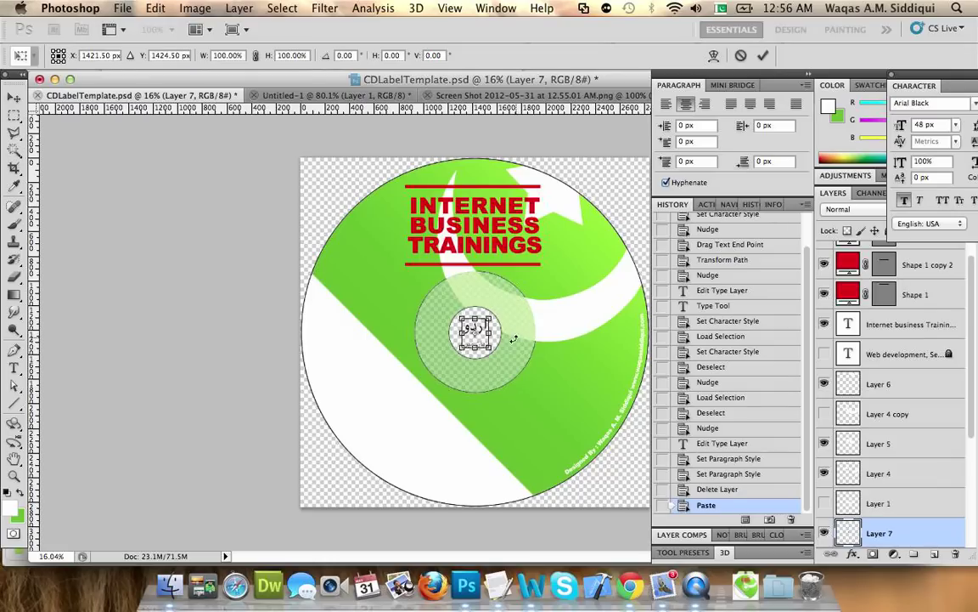
left_click_drag(491, 348, 587, 442)
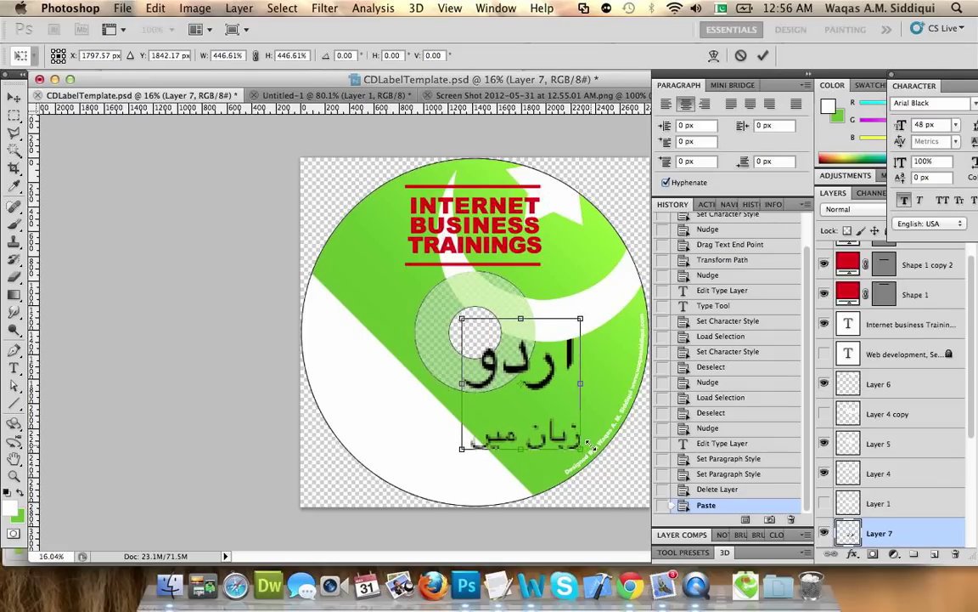
left_click(12, 98)
left_click(623, 219)
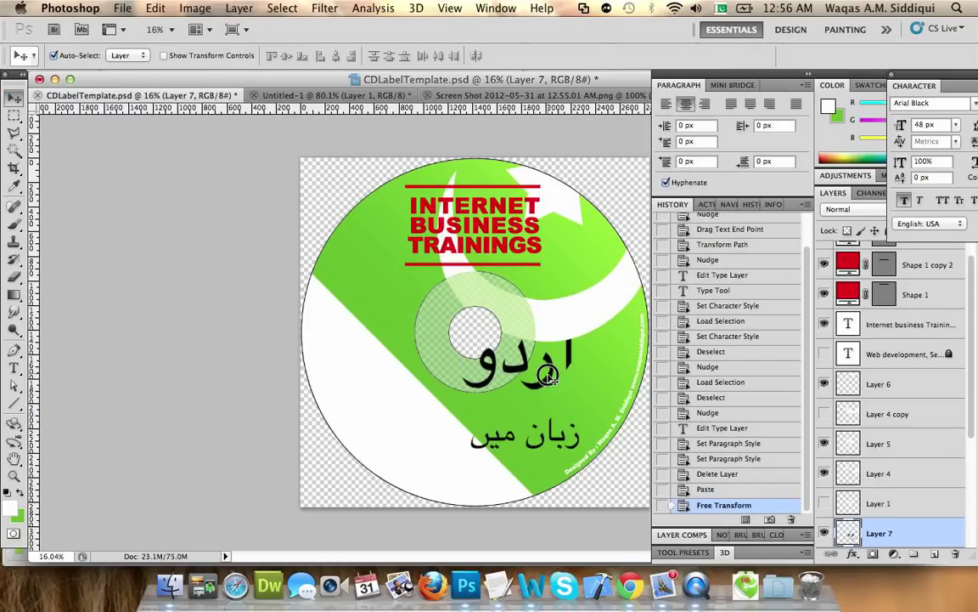
Step: Move the Urdu text below the disc's centre ring and show the "Web development" text layer
left_click_drag(548, 374, 545, 429)
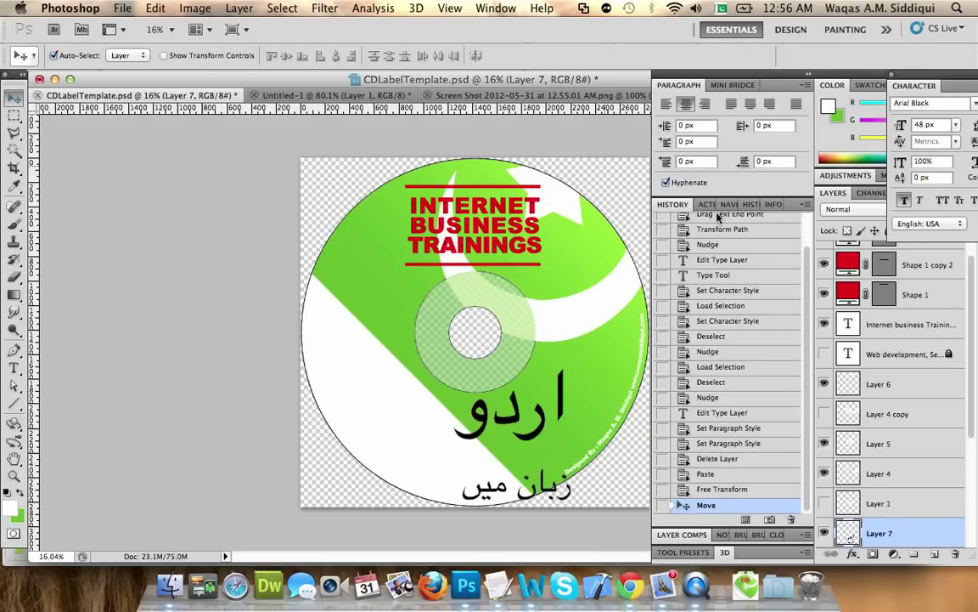
left_click(824, 354)
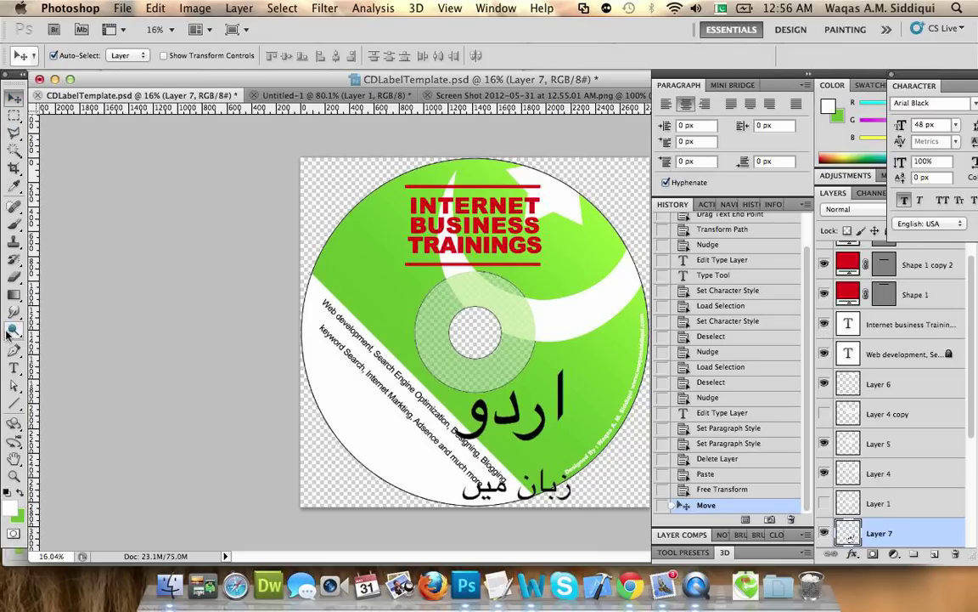
Step: Select the second Urdu line, زبان میں, with a rectangular marquee, move it up close beneath اردو, and deselect
left_click(13, 114)
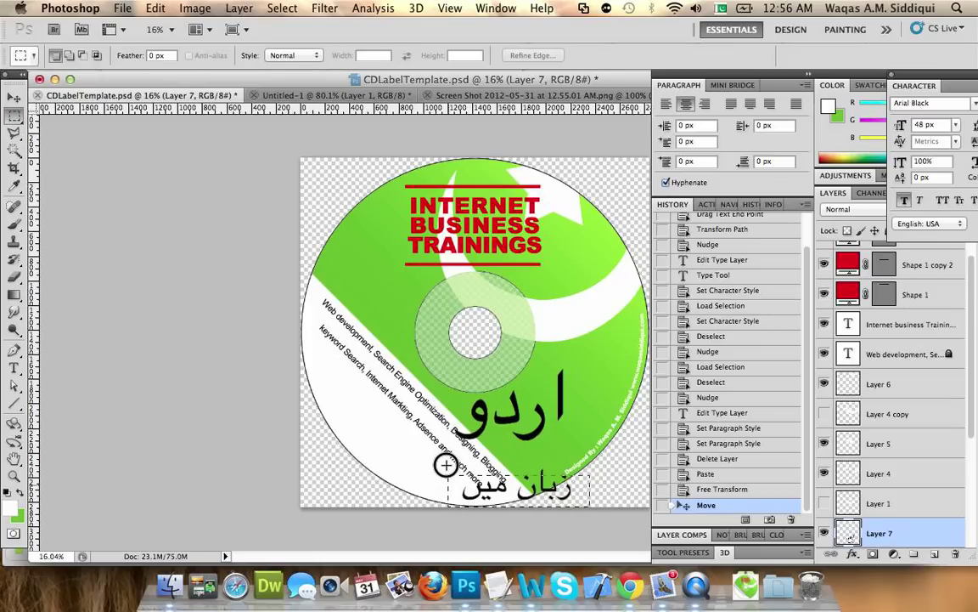
left_click_drag(446, 465, 448, 462)
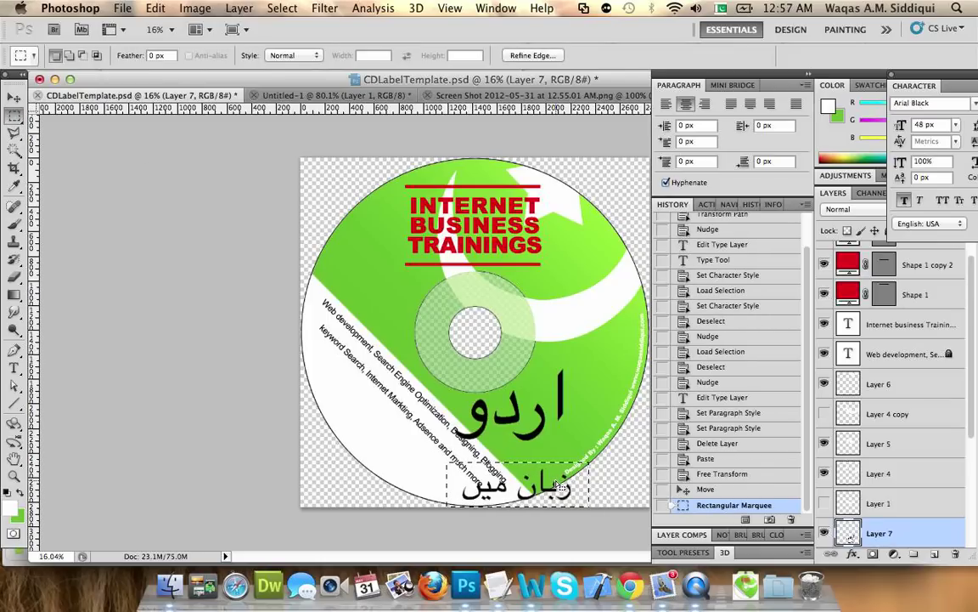
key("Up")
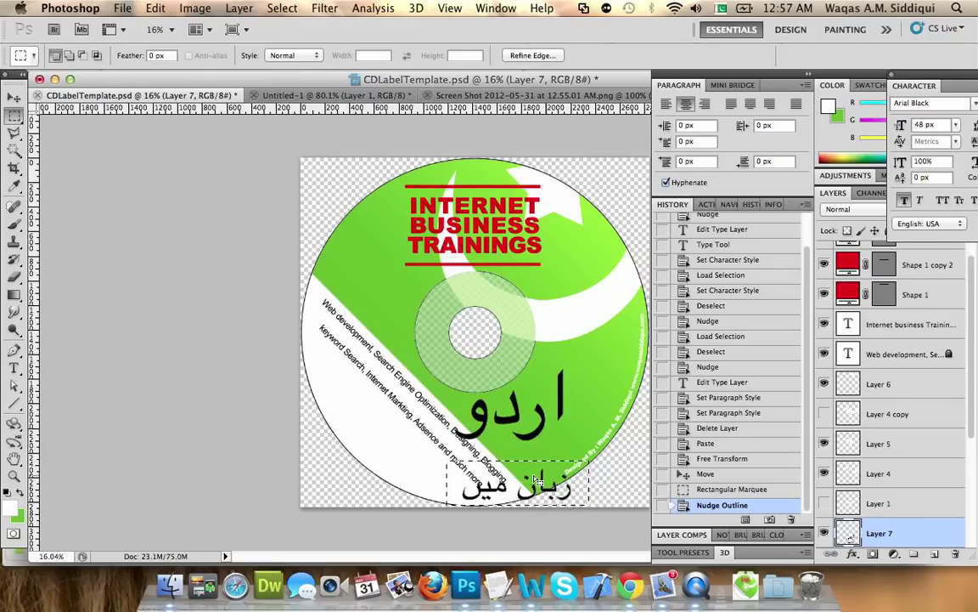
left_click(13, 96)
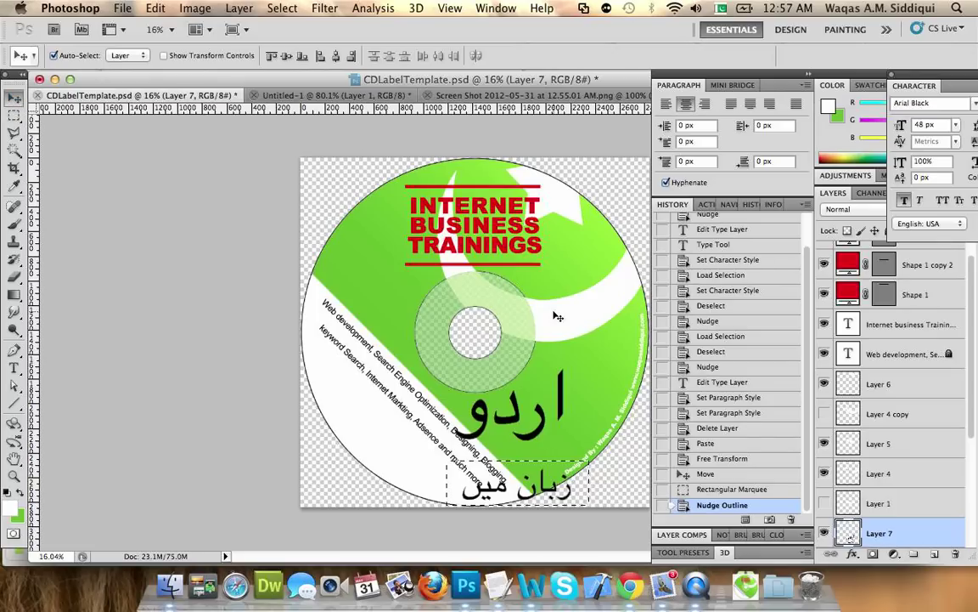
key("Up")
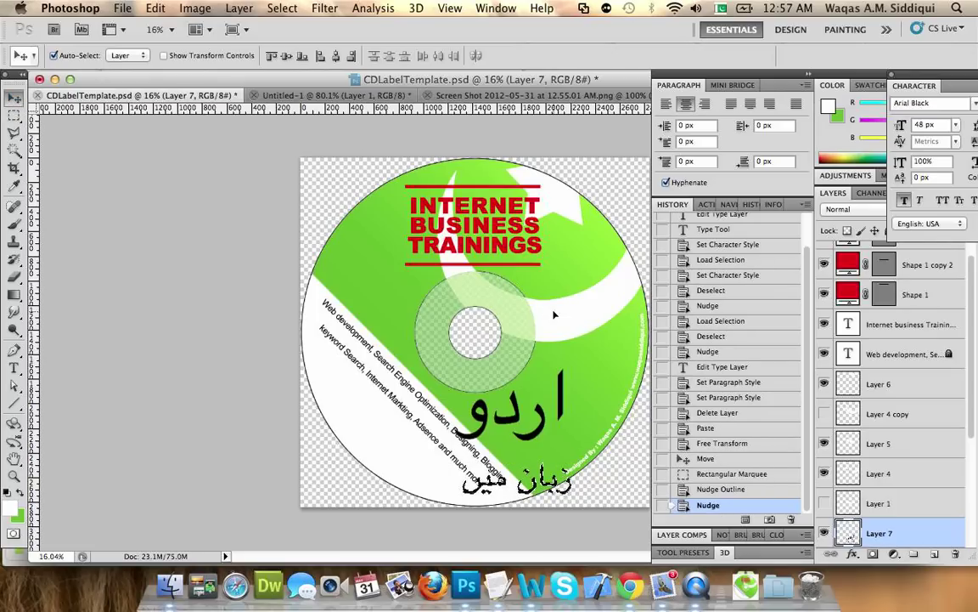
key("Up")
key("Up")
key("Up")
key("Up")
key("Up")
key("Up")
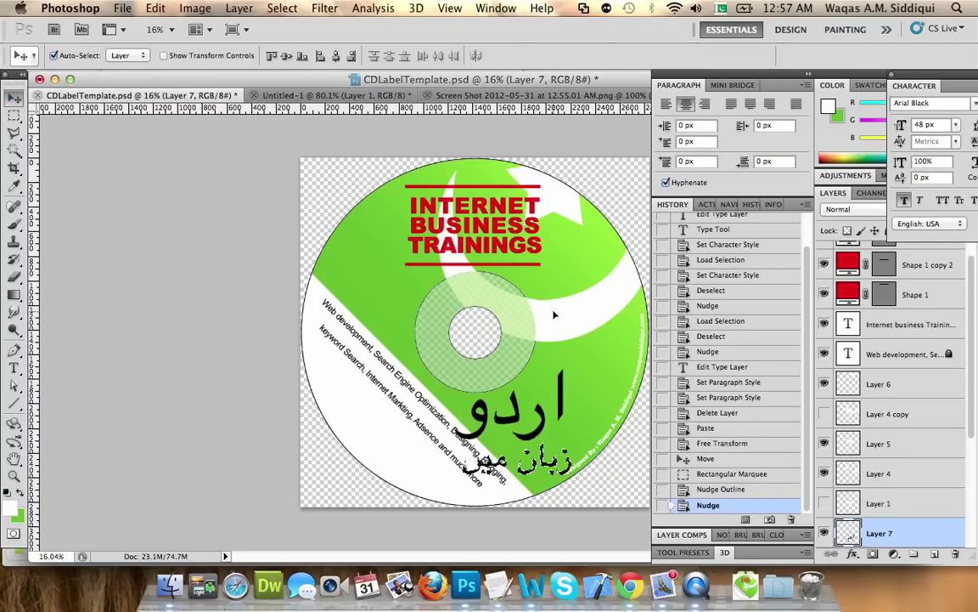
left_click(14, 116)
key("super+d")
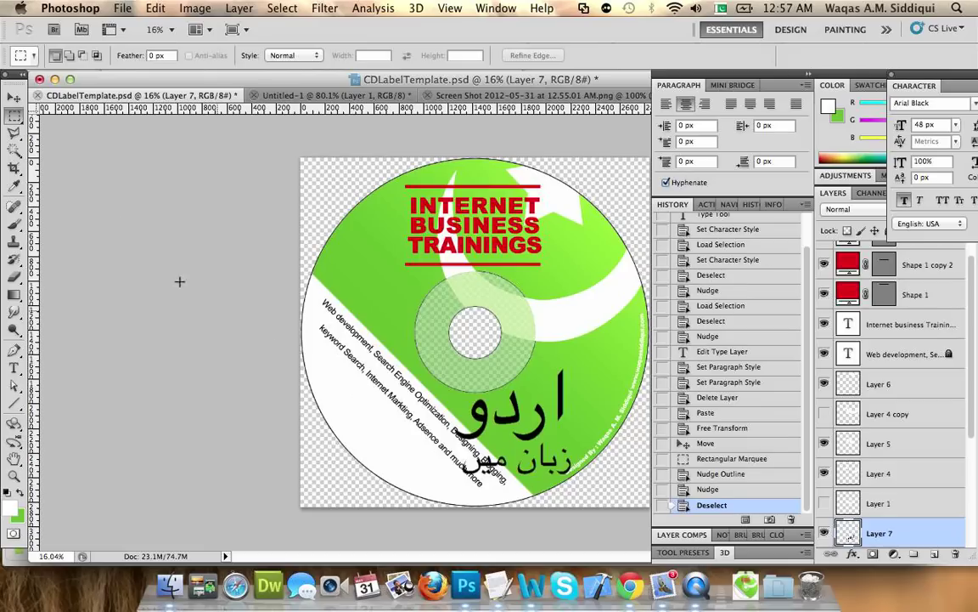
Step: Nudge the whole Urdu text layer right and slightly up, away from the diagonal "Web development" text
left_click(14, 95)
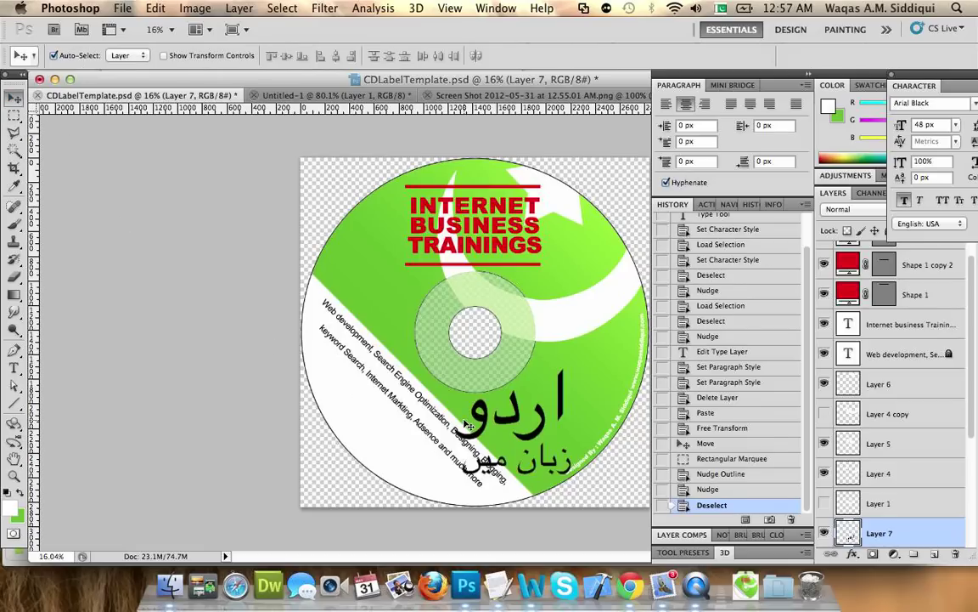
key("shift+Right")
key("shift+Right")
key("shift+Right")
key("shift+Right")
key("shift+Up")
key("shift+Up")
key("shift+Right")
key("shift+Right")
key("shift+Right")
key("shift+Right")
key("shift+Right")
key("shift+Right")
key("shift+Right")
key("shift+Right")
key("shift+Right")
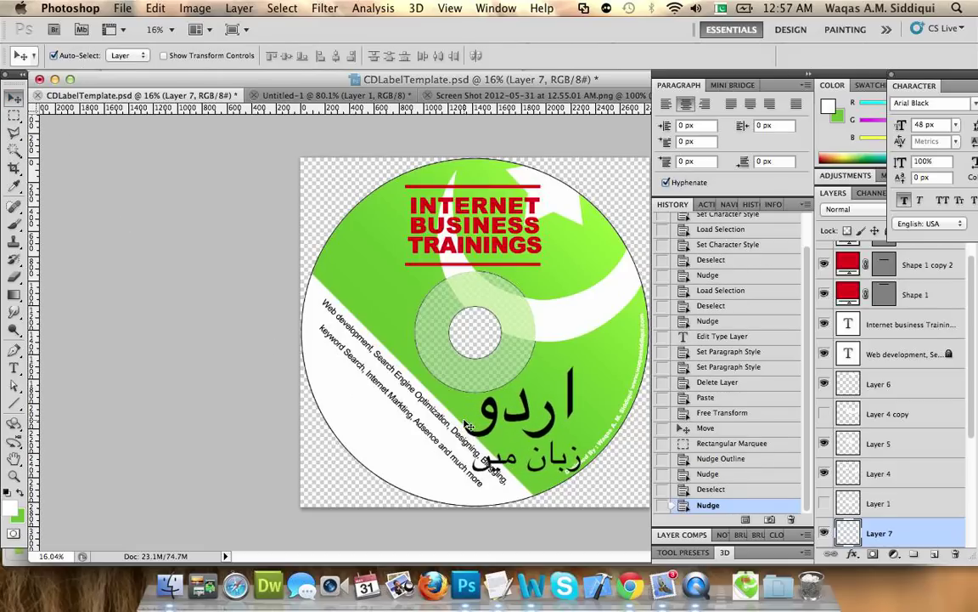
key("shift+Right")
key("shift+Right")
key("shift+Right")
key("shift+Right")
key("shift+Right")
key("shift+Right")
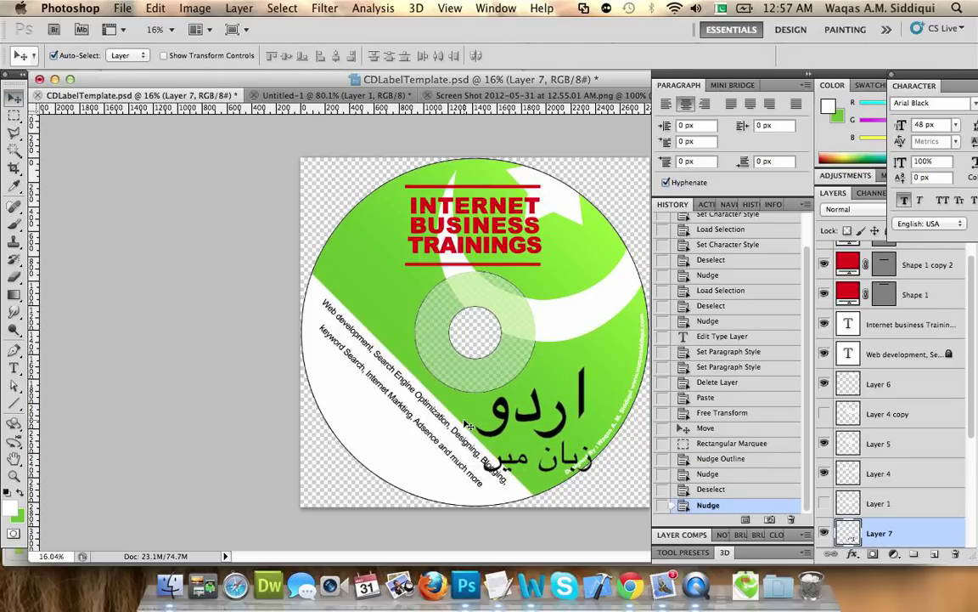
Step: Scale the Urdu text proportionally down to about 86% and apply the transform
key("super+t")
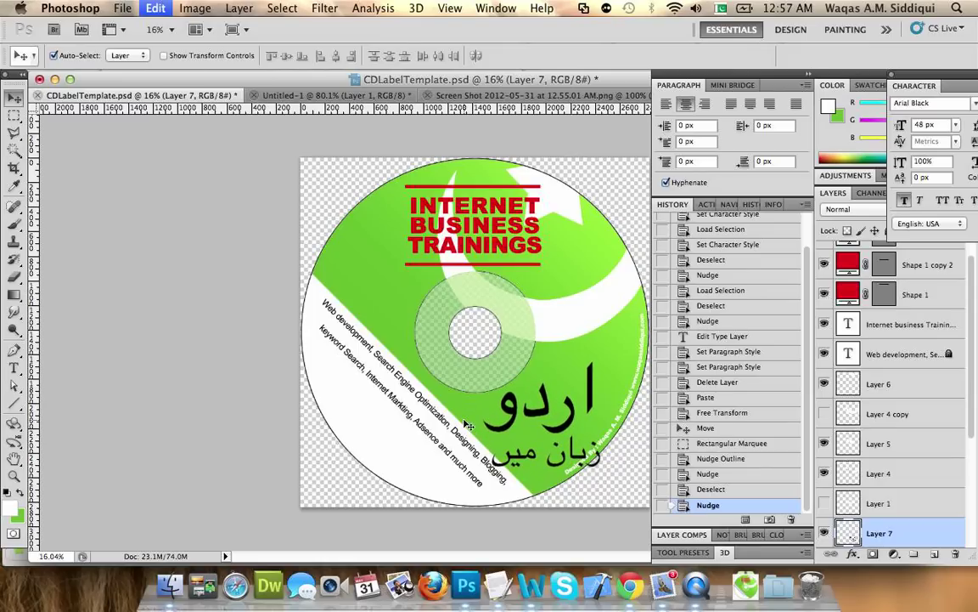
left_click_drag(601, 468, 588, 453)
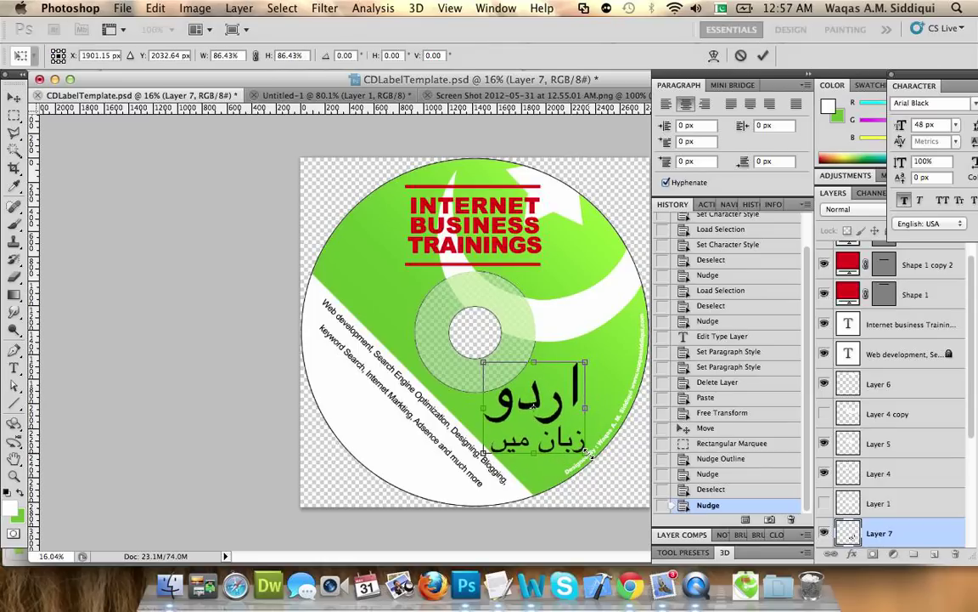
left_click(13, 93)
left_click(597, 219)
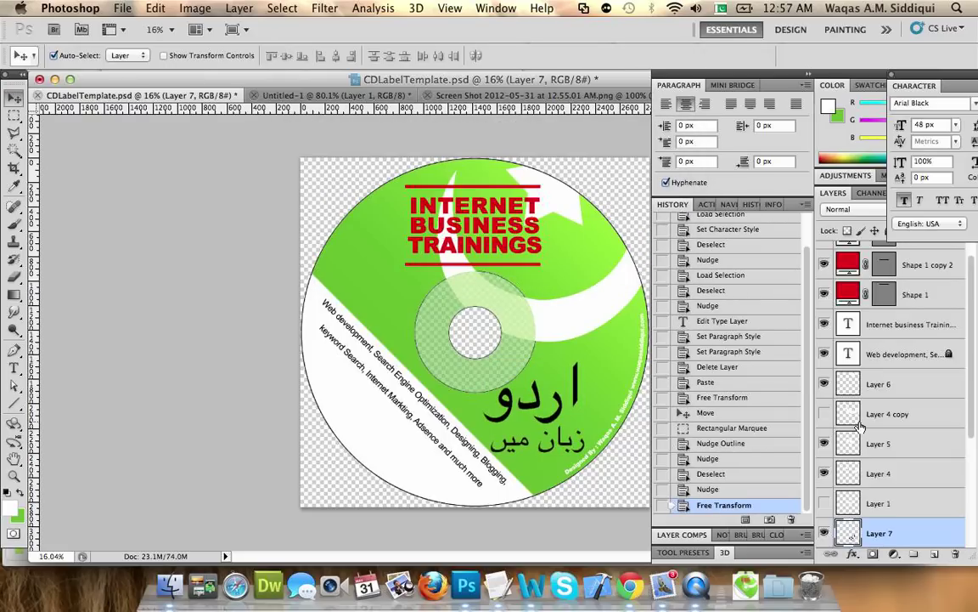
Step: Nudge the reduced Urdu text further right, between the white diagonal area and the curved designer credit
key("Right")
key("Right")
key("Right")
key("Right")
key("Right")
key("Right")
key("Right")
key("Right")
key("Right")
key("Right")
key("Right")
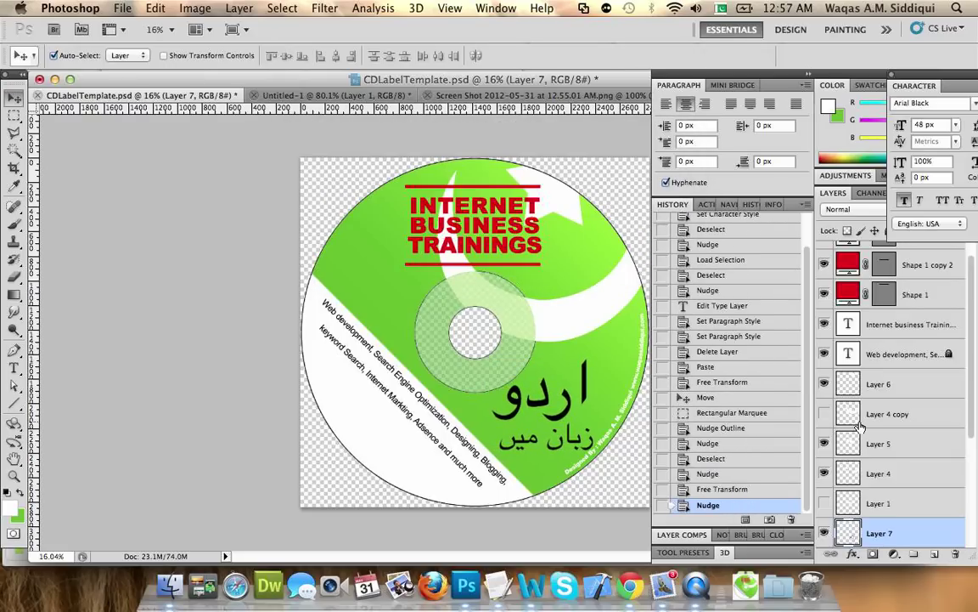
Step: Nudge the whole Urdu text layer slightly right and up, keeping its size unchanged at 100%
key("Right")
key("Up")
key("Up")
key("Up")
key("Up")
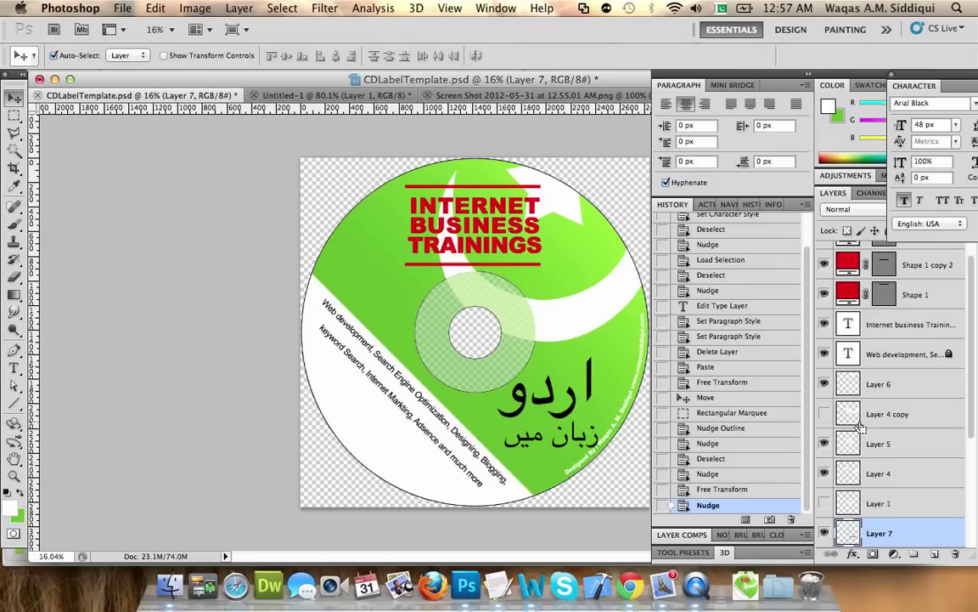
key("super+t")
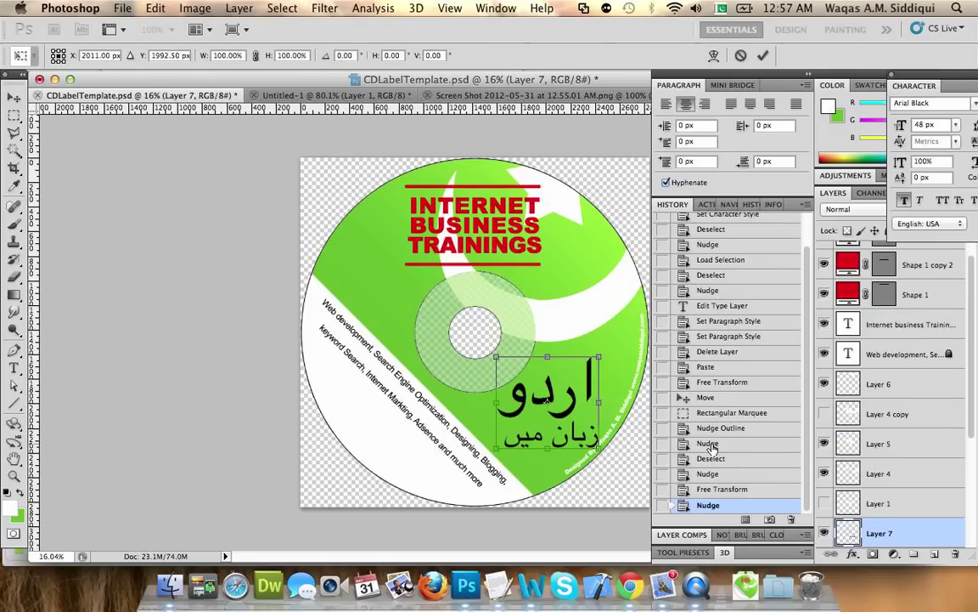
key("Return")
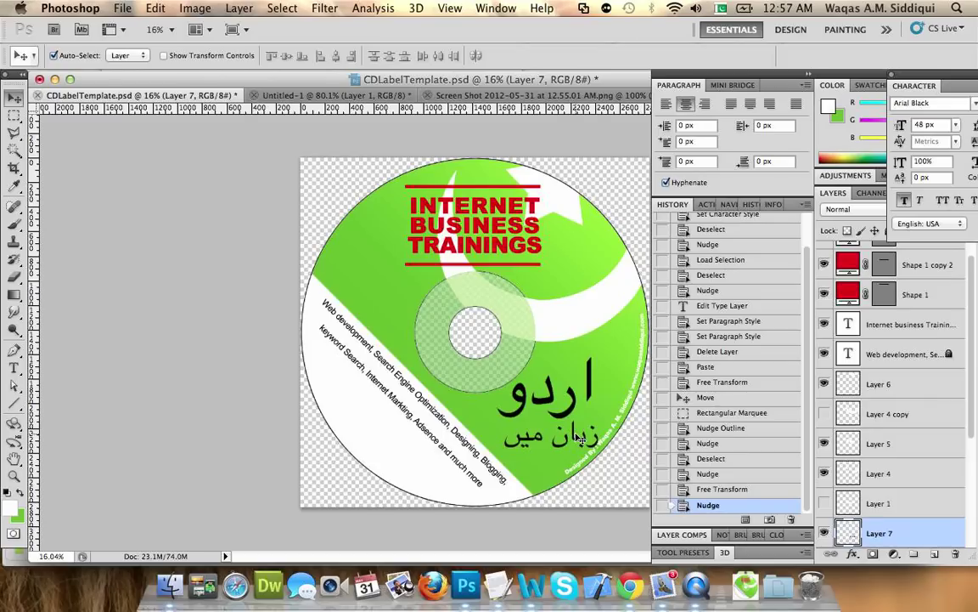
Step: Select the second Urdu line, زبان میں, with a rectangular marquee, nudge it up and slightly left beneath اردو, and deselect
left_click(14, 476)
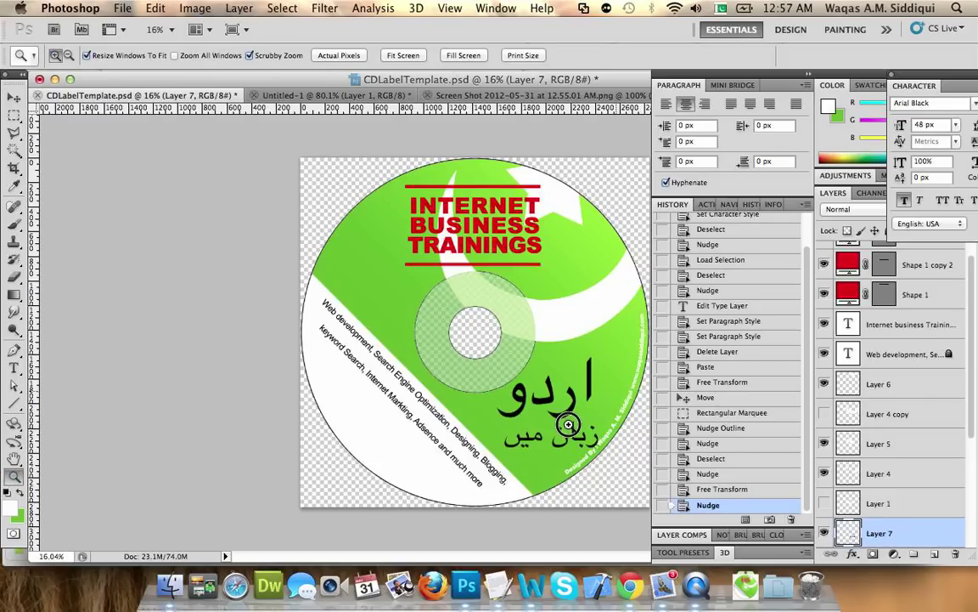
left_click_drag(568, 424, 587, 468)
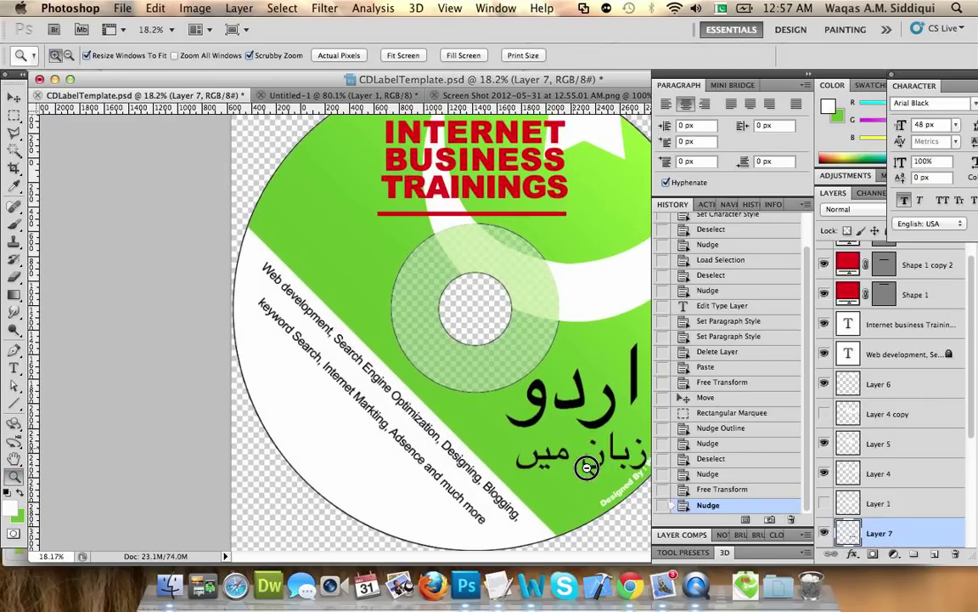
left_click(809, 75)
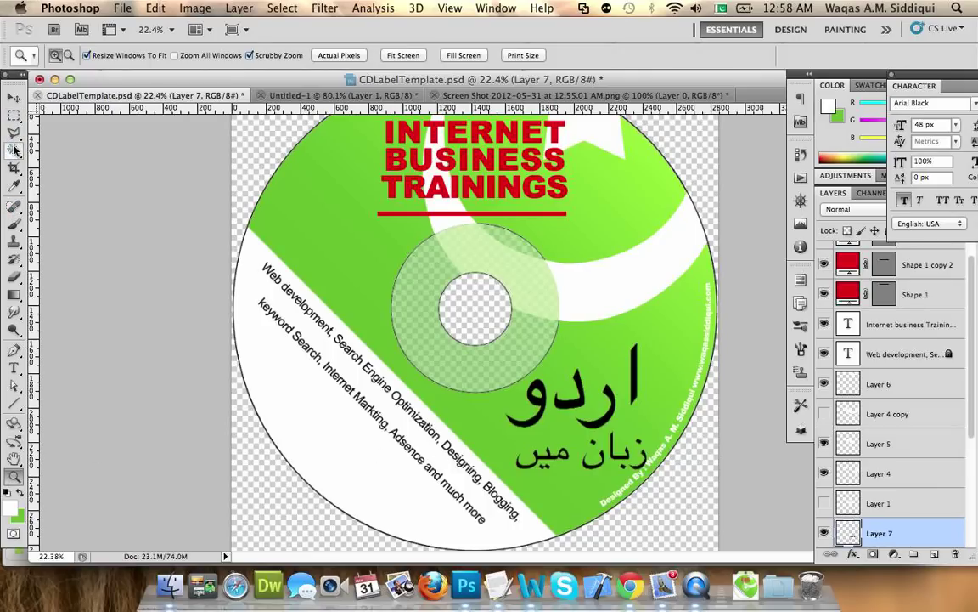
left_click(14, 115)
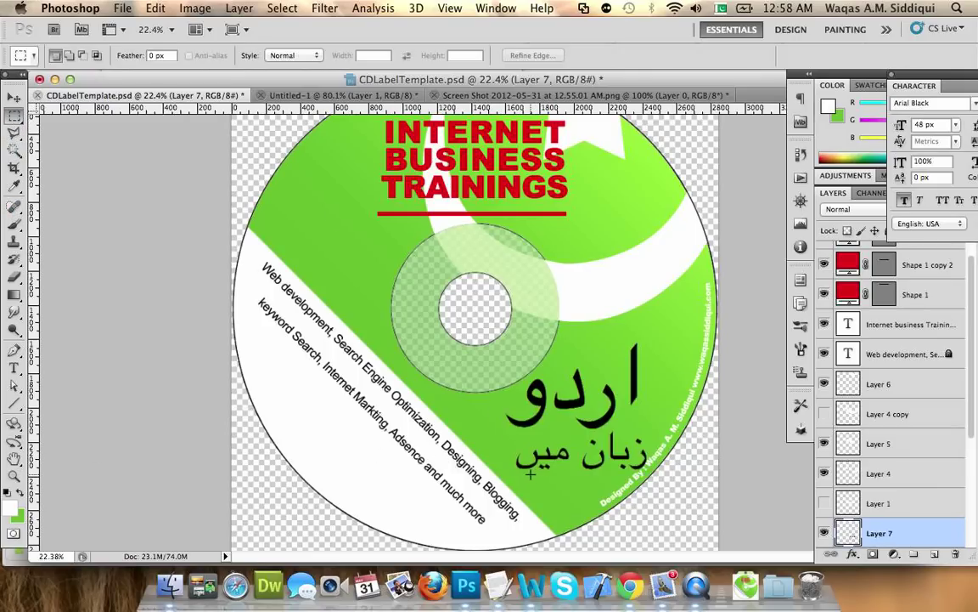
left_click_drag(513, 477, 665, 432)
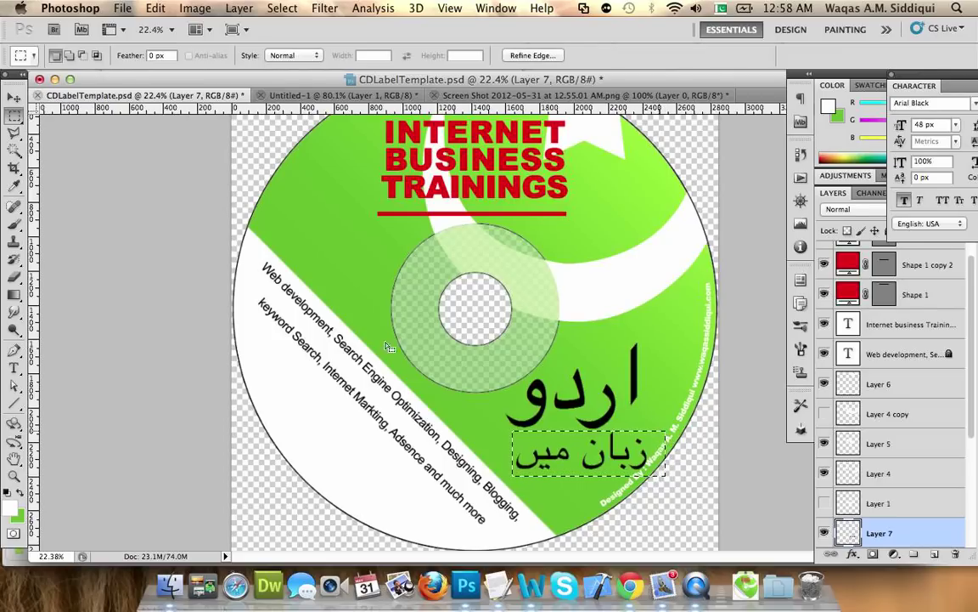
left_click(15, 96)
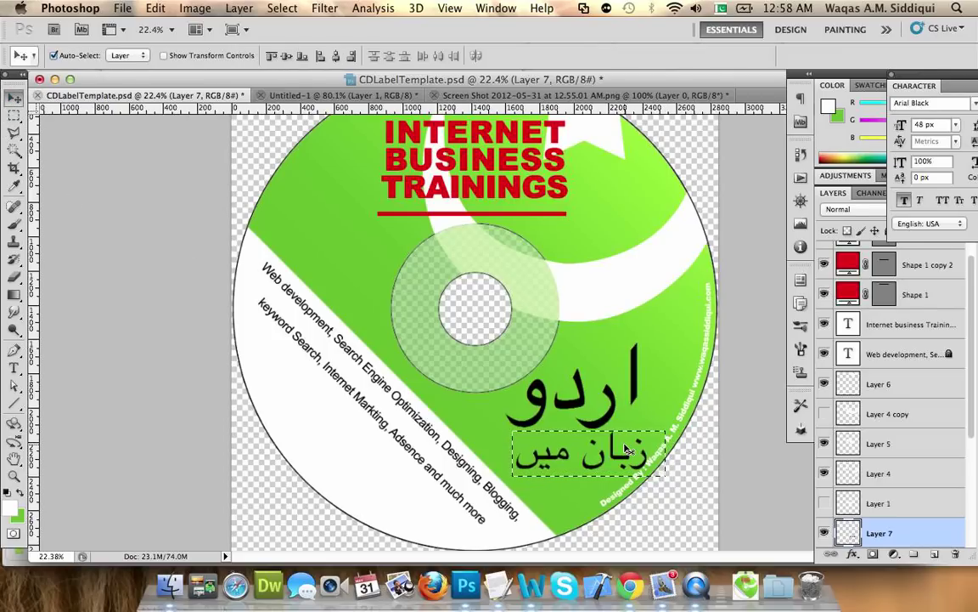
key("Up")
key("Up")
key("Up")
key("Up")
key("Up")
key("Up")
key("Up")
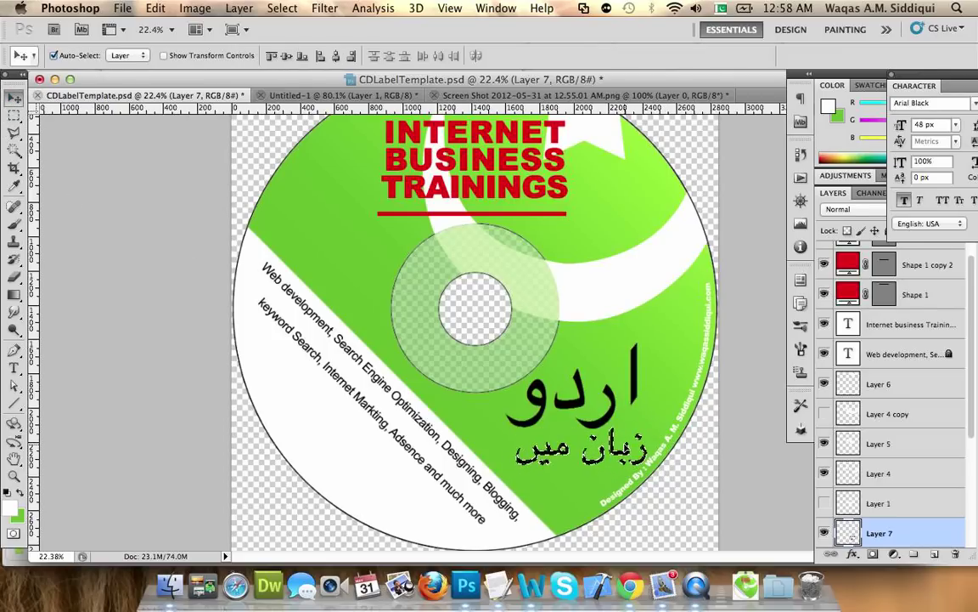
key("Up")
key("Up")
key("Up")
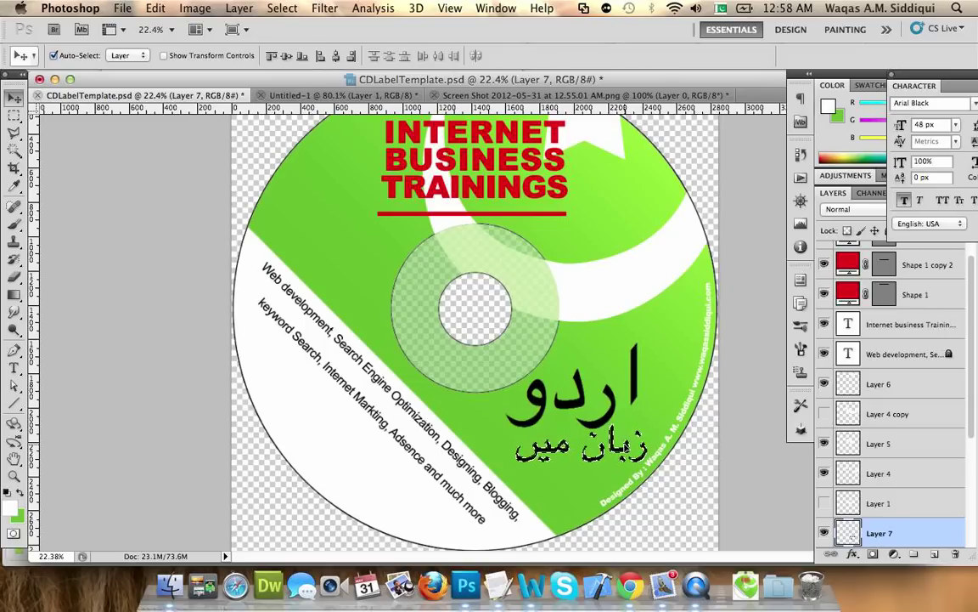
key("Left")
key("Left")
key("Left")
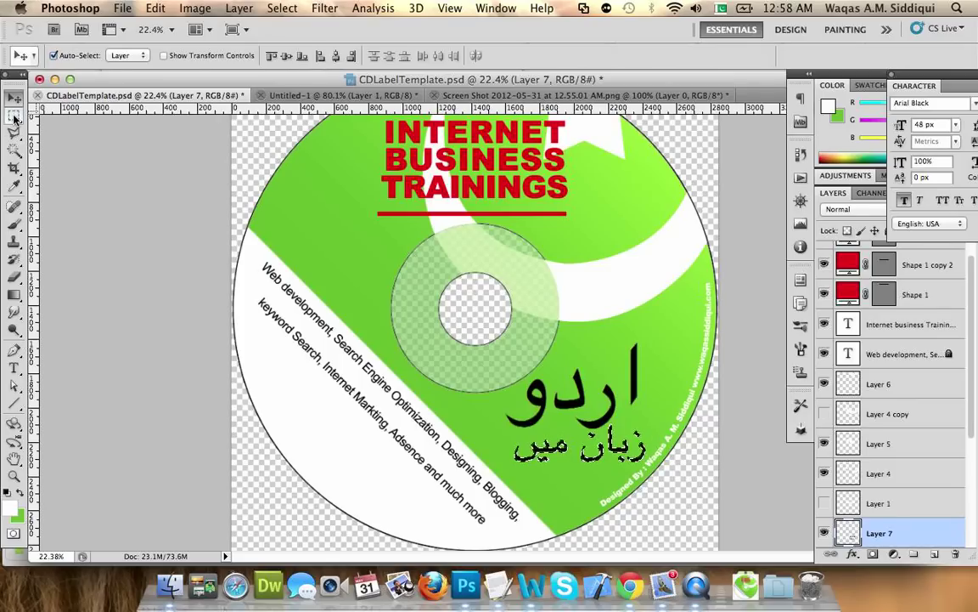
key("super+d")
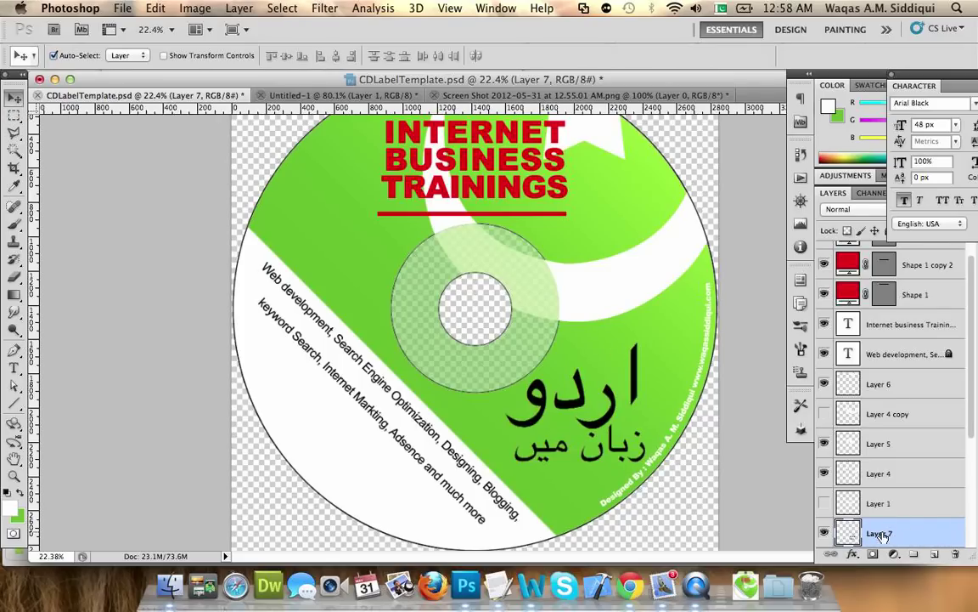
Step: Add a Gradient Overlay to the Urdu text layer, Layer 7, and open its gradient for editing
double_click(883, 535)
left_click(911, 536)
double_click(911, 536)
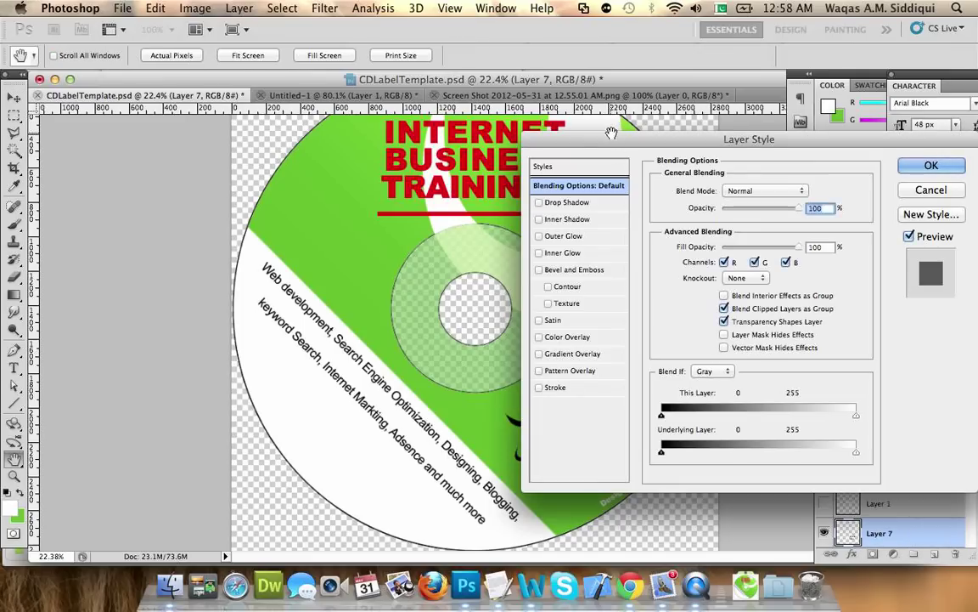
left_click_drag(611, 133, 770, 114)
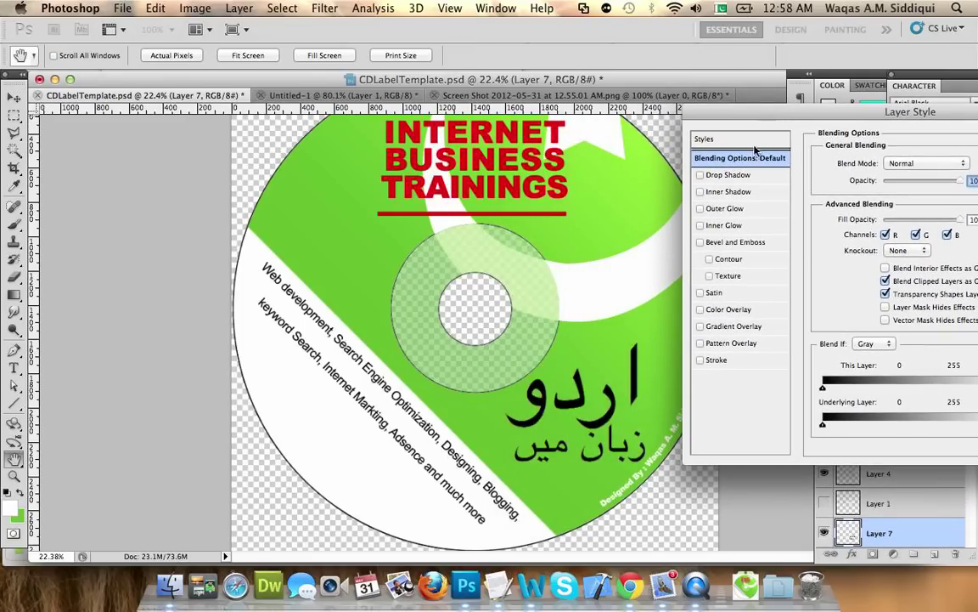
left_click(717, 327)
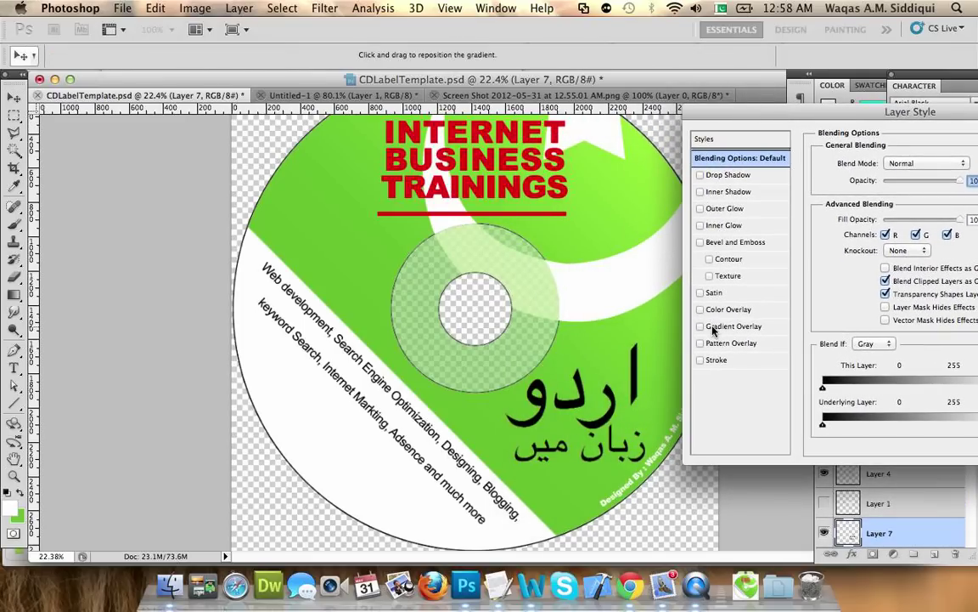
left_click(905, 197)
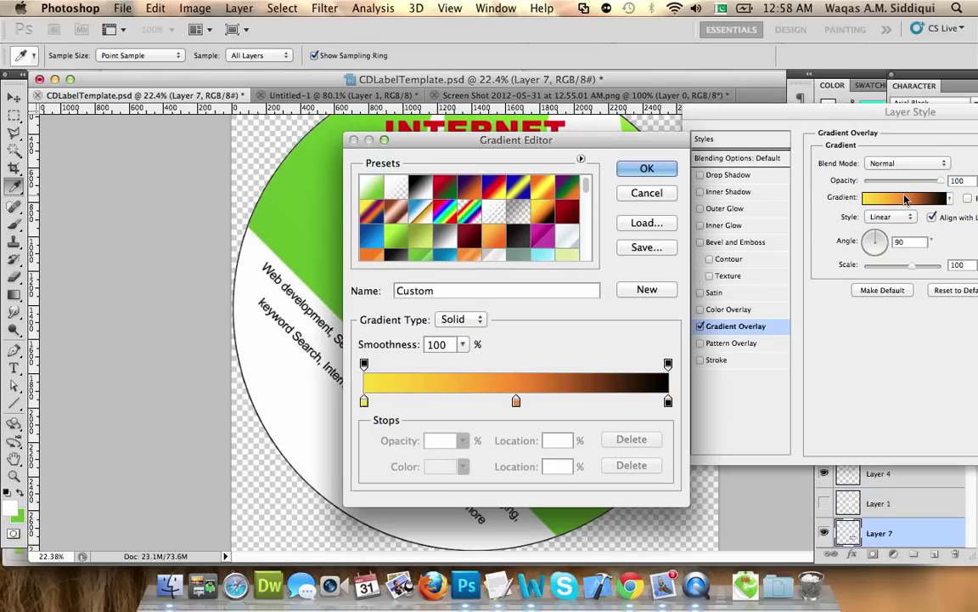
Step: Try a dark gradient preset, Blue, Red_Dark, Red 3 - 3D and Black 2 - 3D on the Urdu text
left_click(519, 187)
left_click_drag(494, 141, 843, 124)
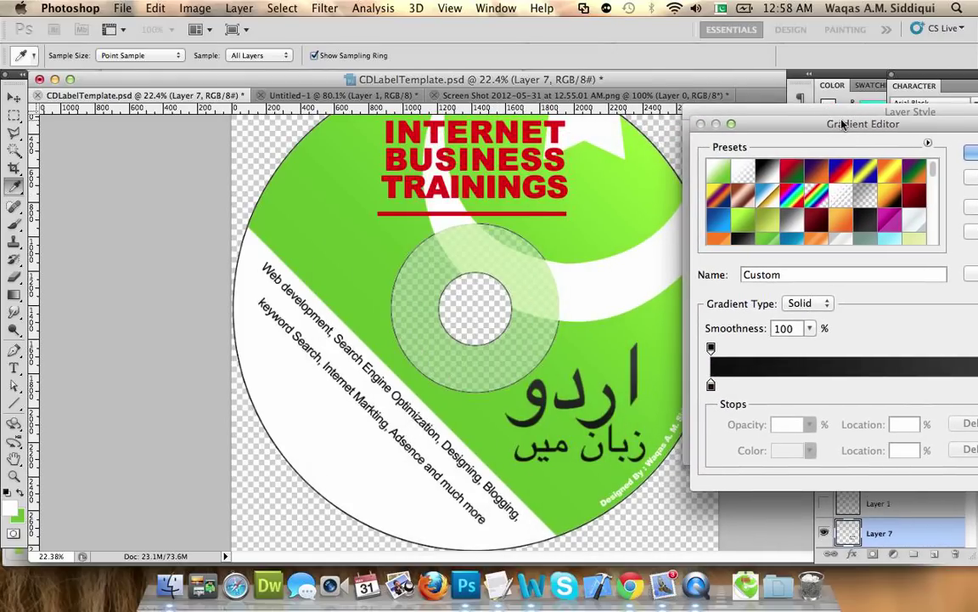
left_click(720, 223)
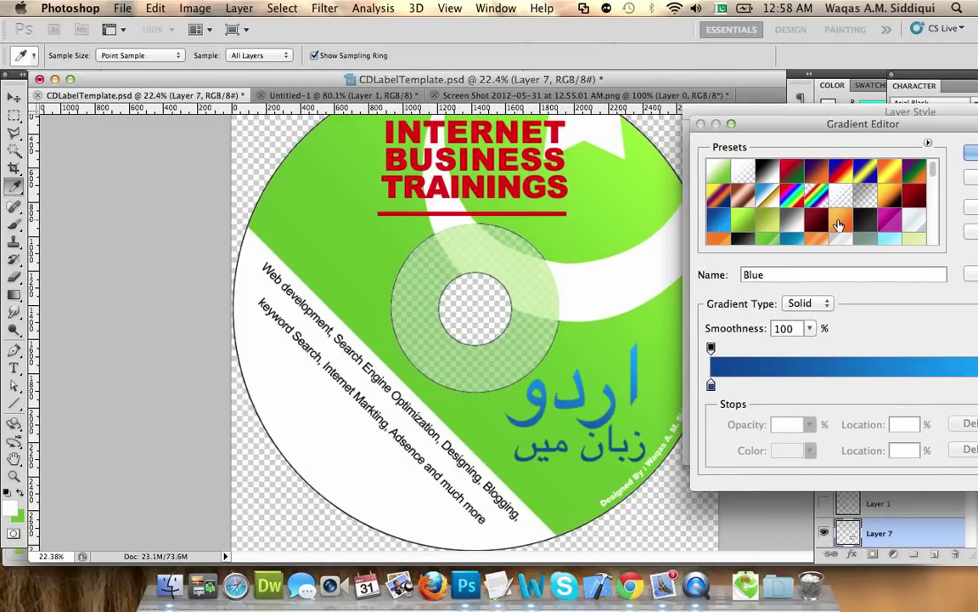
left_click(817, 223)
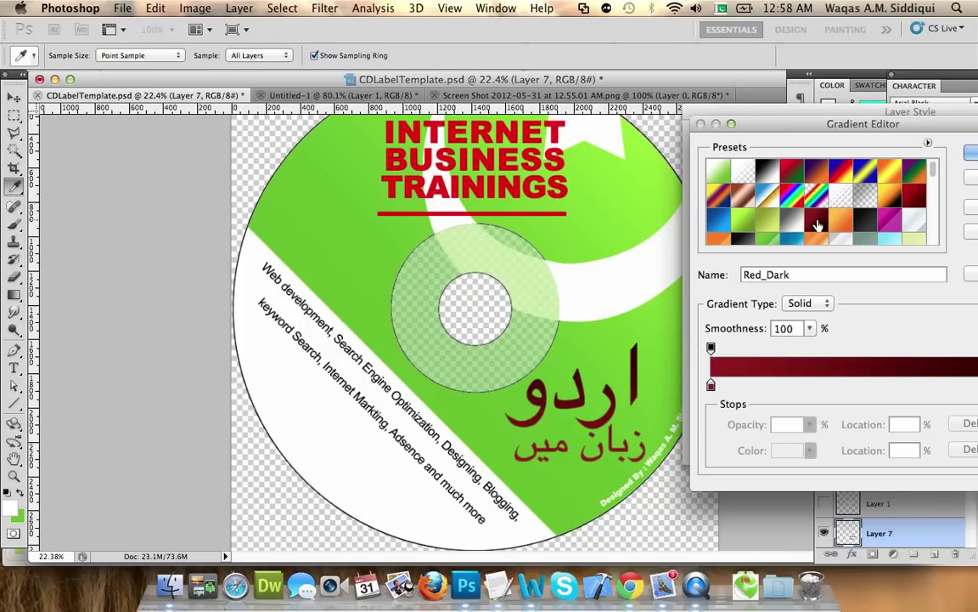
scroll(817, 224, "down", 5)
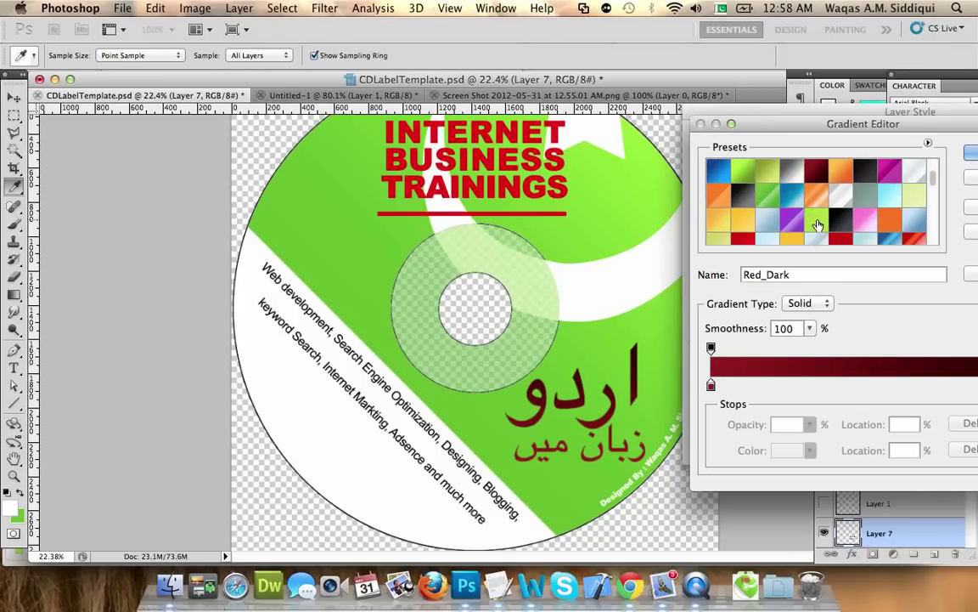
left_click(842, 235)
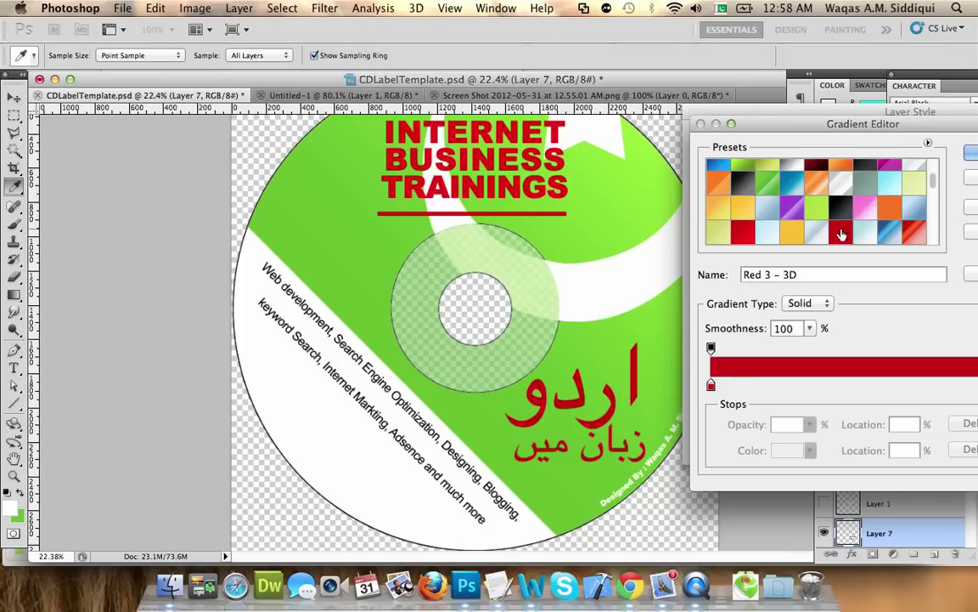
left_click(841, 209)
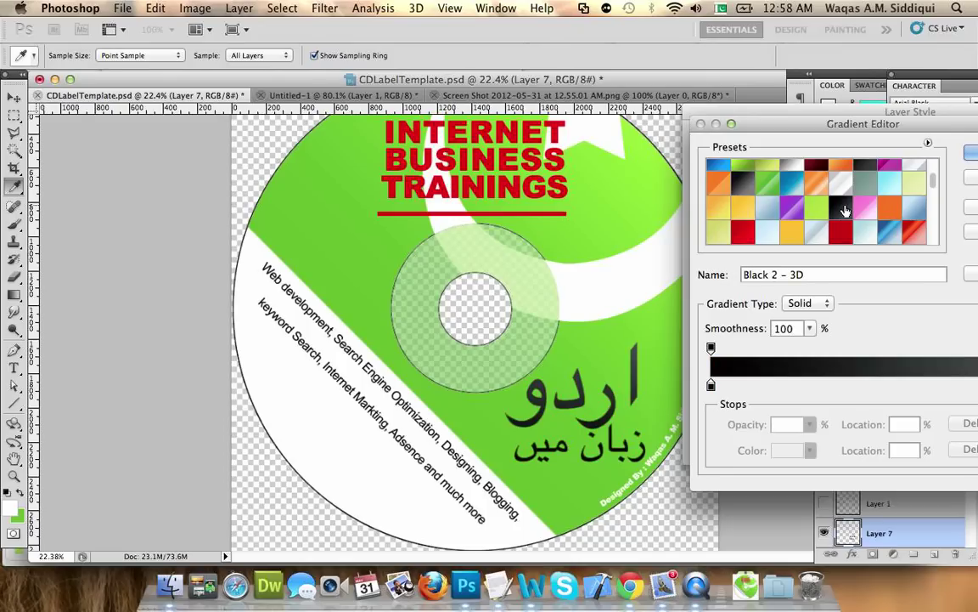
Step: Browse further gradient presets and try Green 3 - Semi Flat and Green 1 - 3D on the Urdu text
scroll(845, 209, "down", 5)
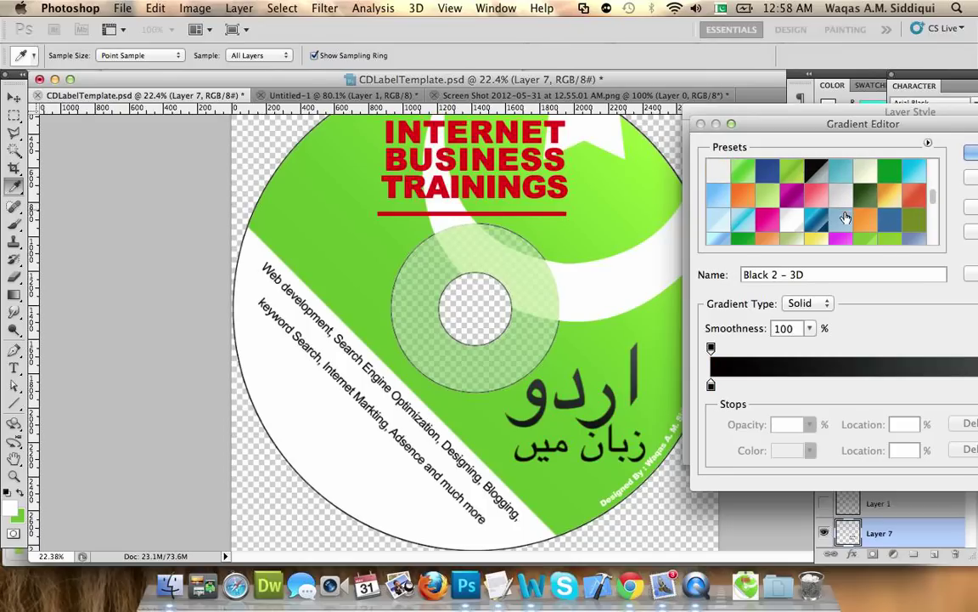
scroll(837, 243, "down", 5)
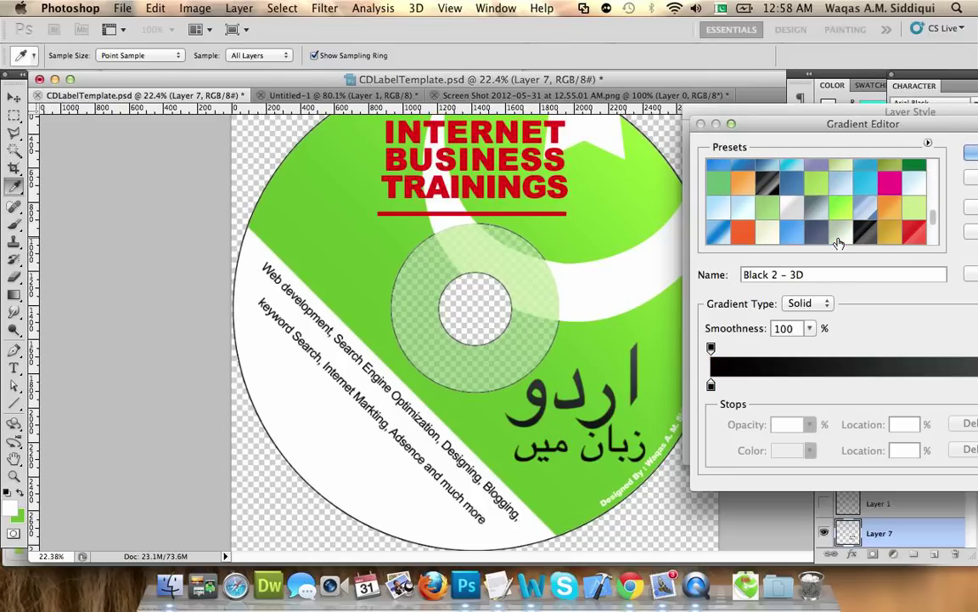
scroll(838, 243, "down", 3)
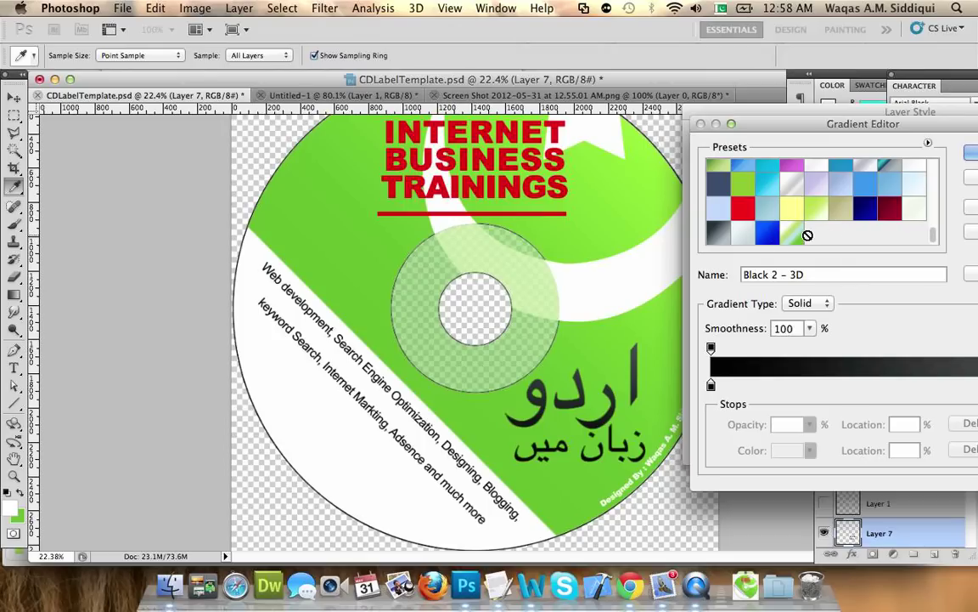
scroll(807, 236, "up", 10)
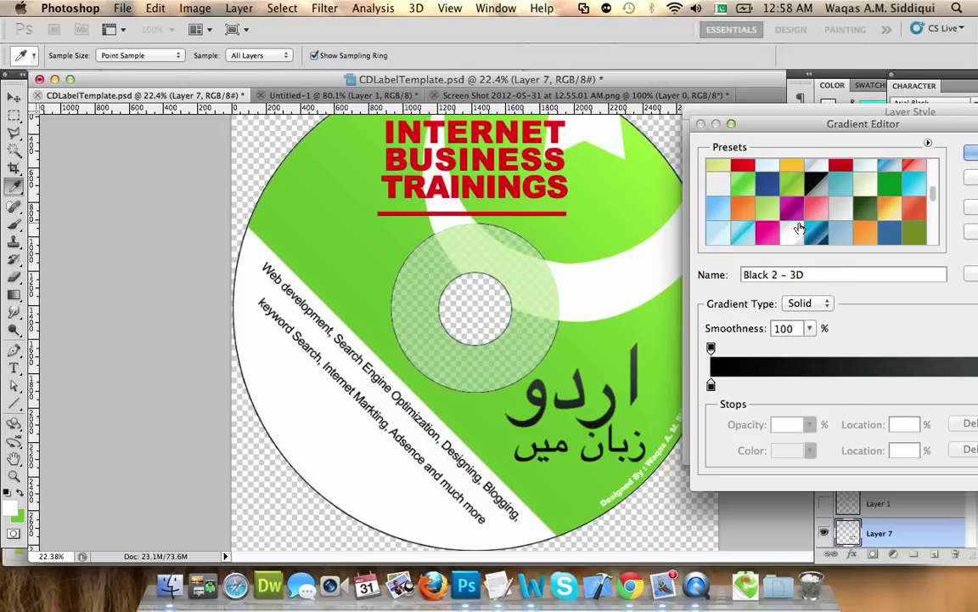
scroll(799, 228, "down", 2)
left_click(734, 227)
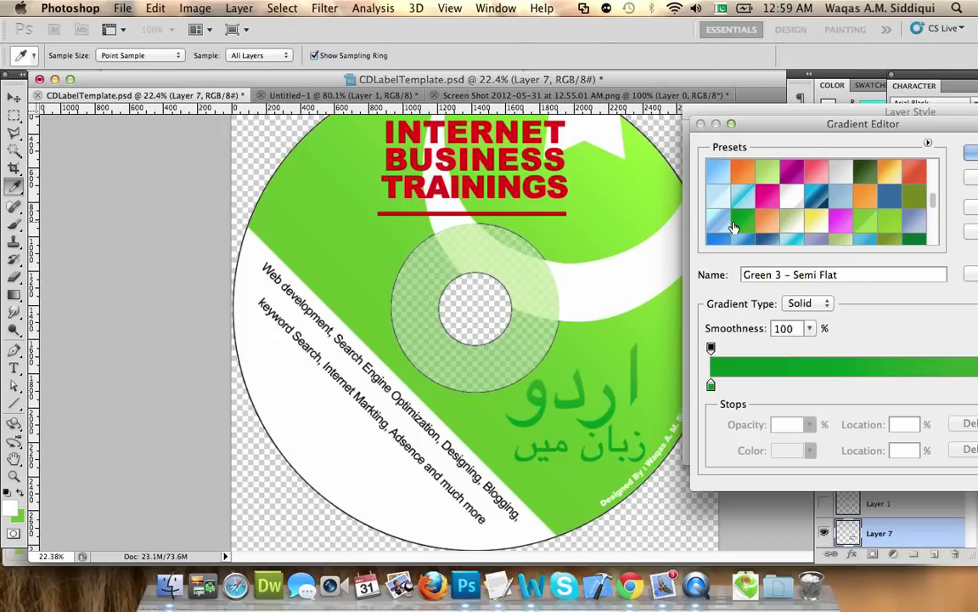
scroll(811, 206, "up", 4)
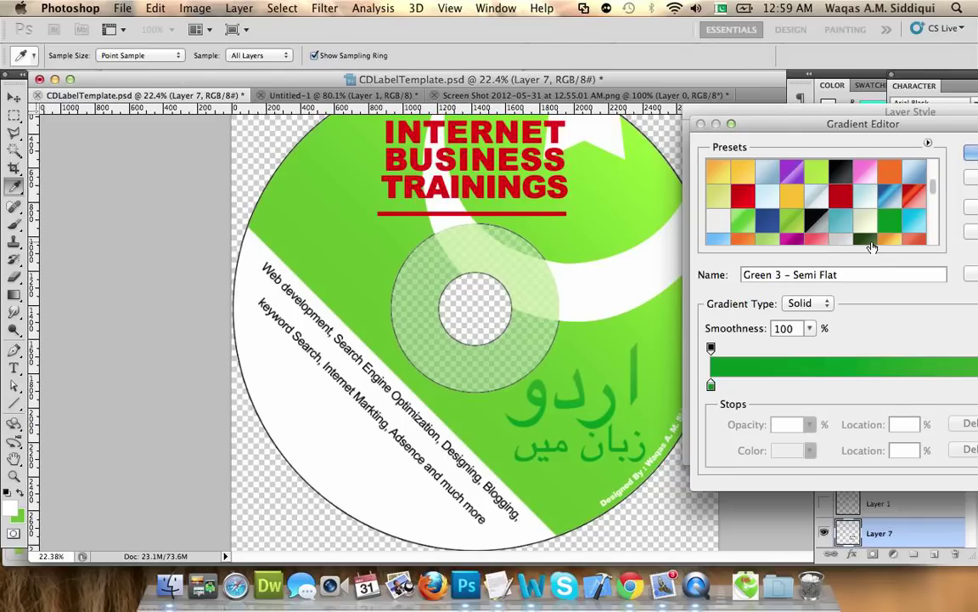
left_click(871, 245)
scroll(850, 225, "up", 3)
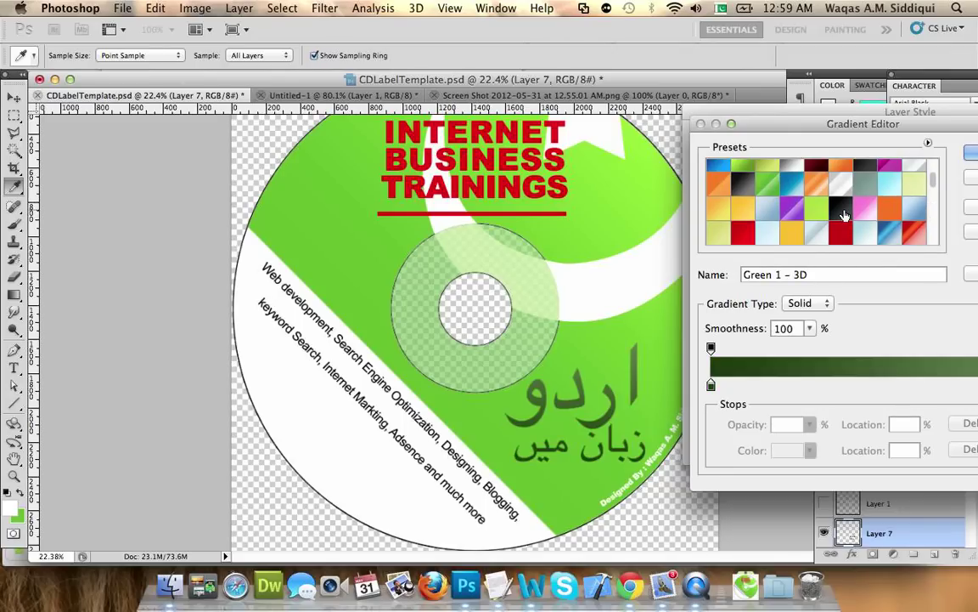
Step: Apply the Black 2 - 3D gradient preset to the Urdu text's overlay and reverse the gradient
left_click(845, 215)
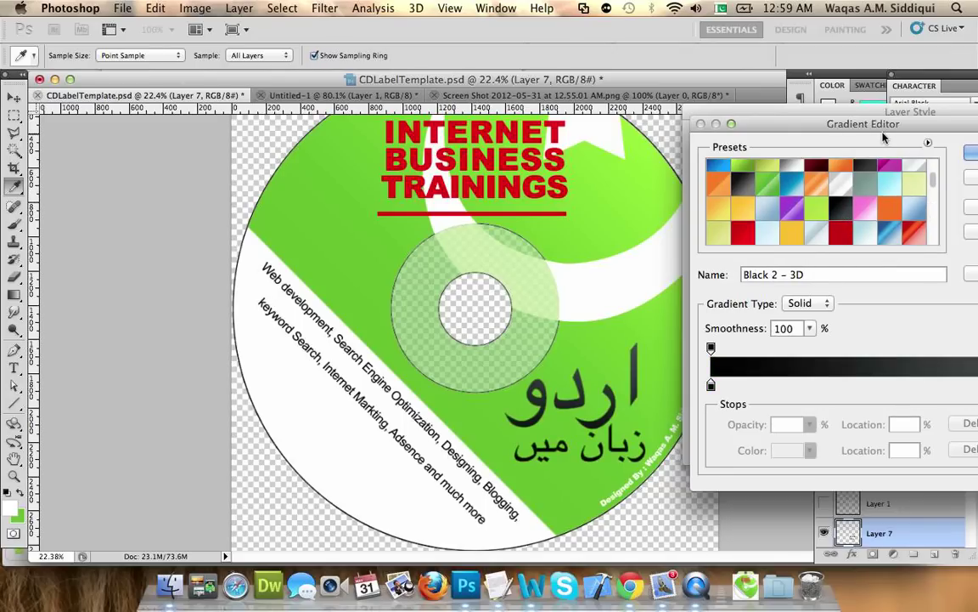
left_click_drag(797, 125, 676, 126)
left_click(873, 152)
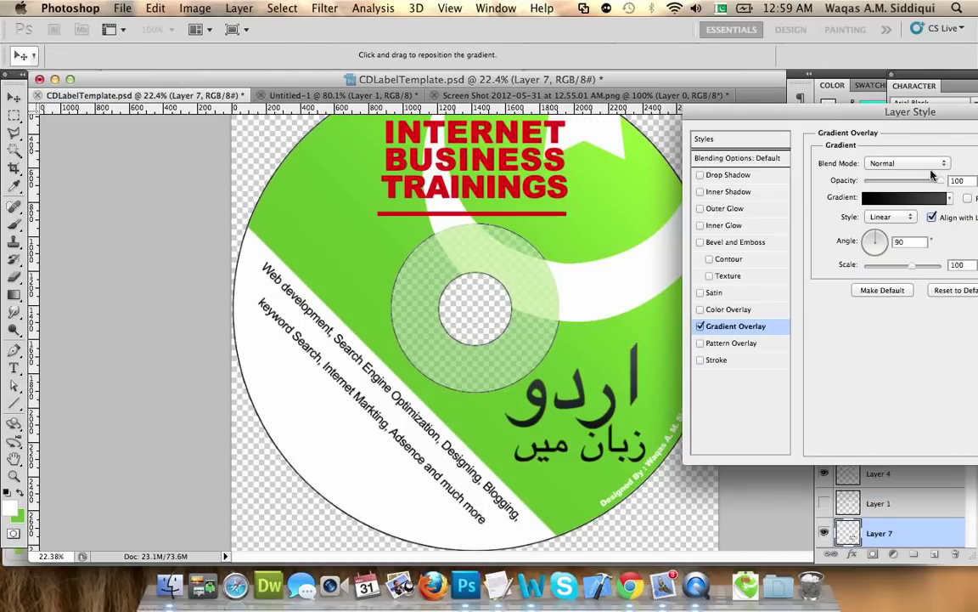
left_click_drag(942, 124, 903, 125)
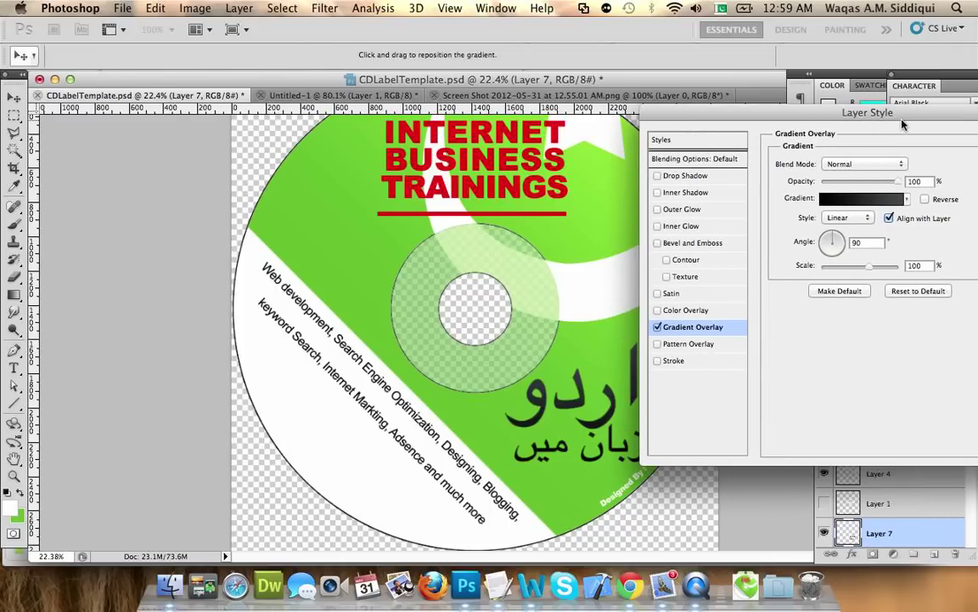
left_click(926, 198)
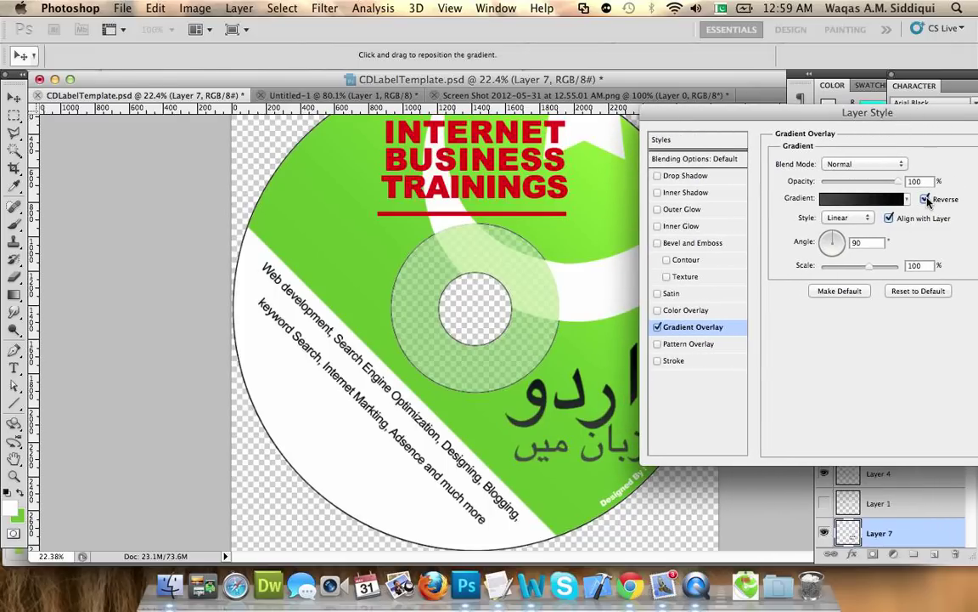
Step: Add a black outside Stroke to the Urdu text, switch the keyboard input to U.S. and apply the layer style
left_click(671, 361)
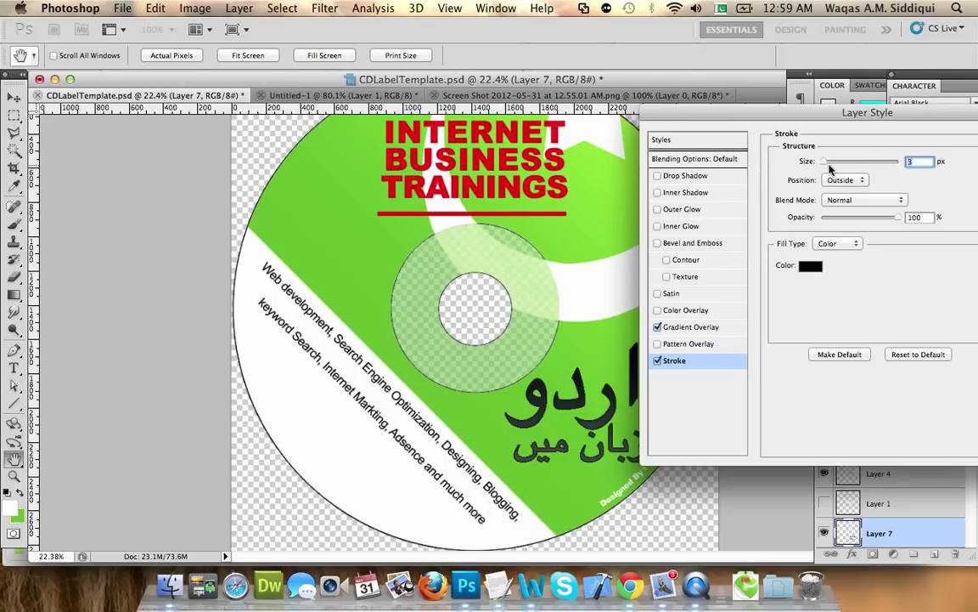
left_click(913, 161)
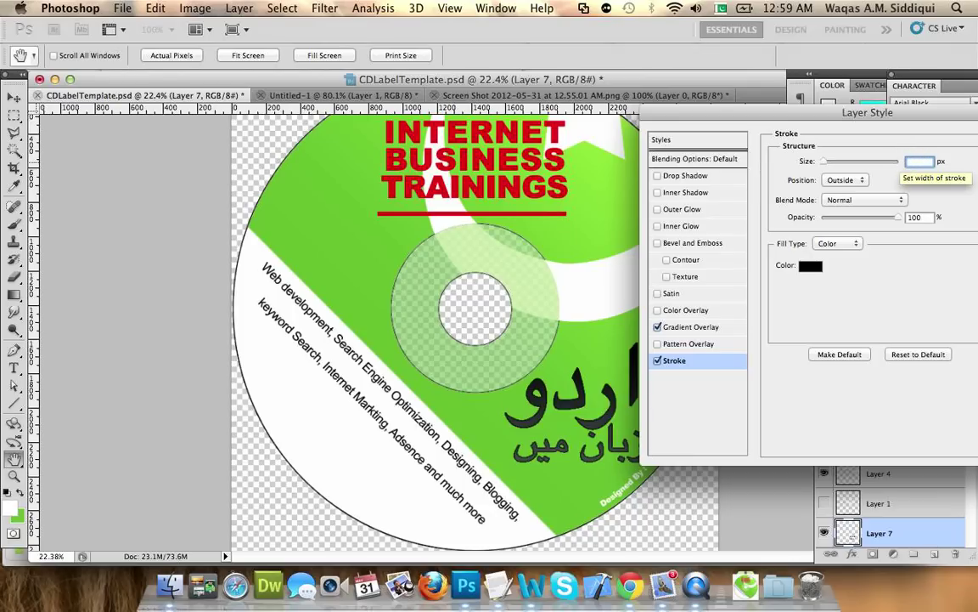
left_click(720, 8)
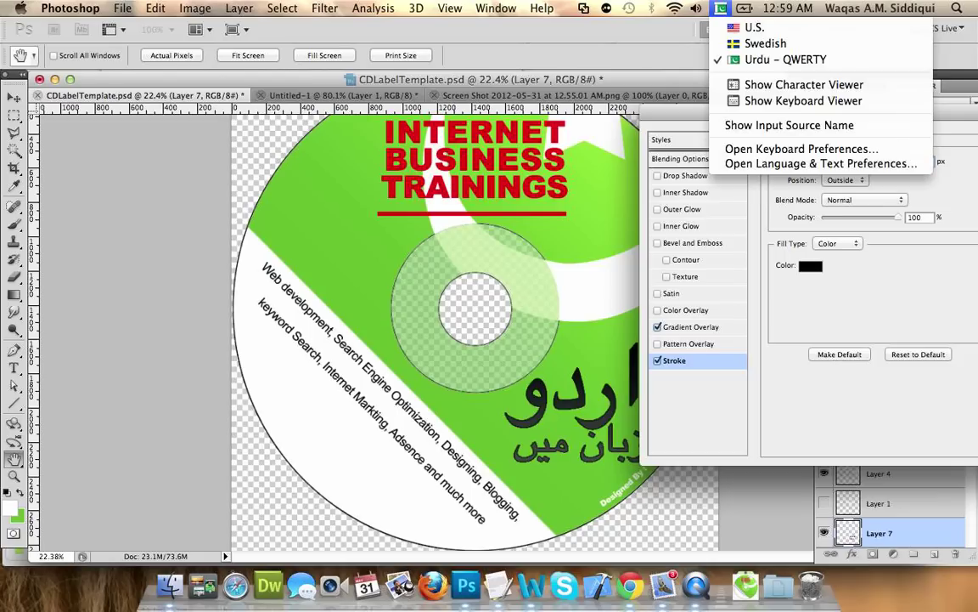
left_click(729, 40)
left_click(919, 162)
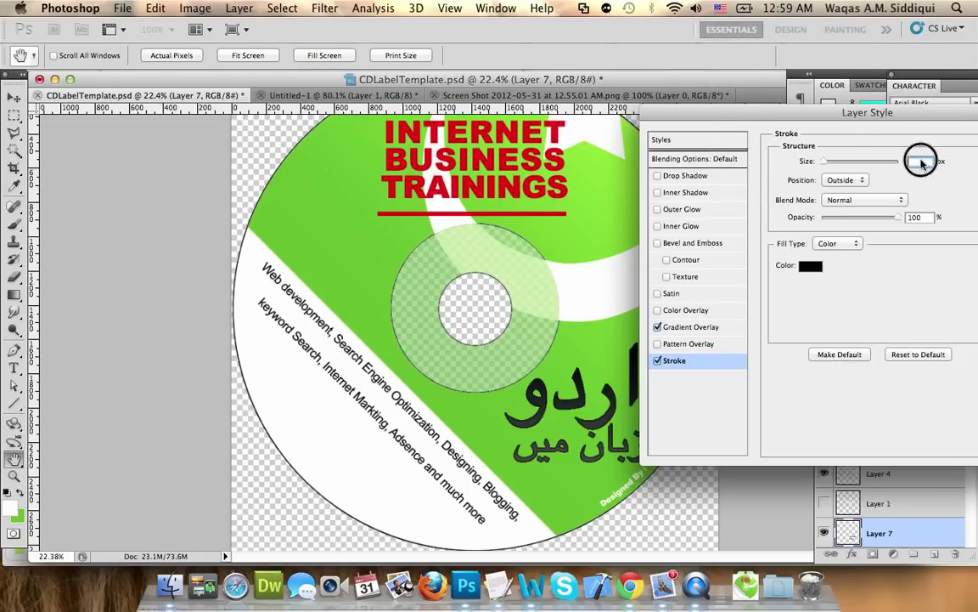
key("Return")
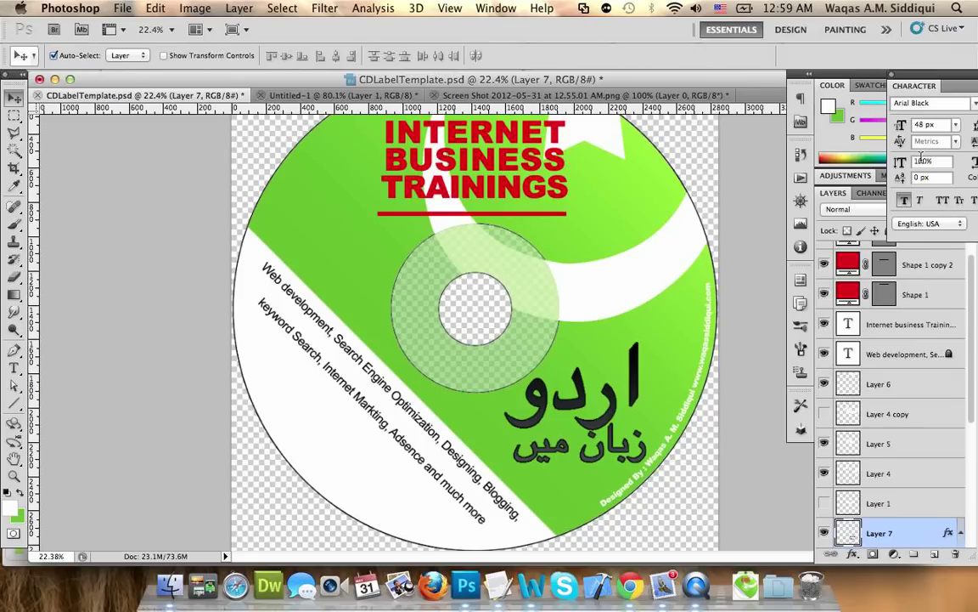
Step: Check the Urdu text's outline up close and turn off the Stroke effect in Layer 7's style
key("z")
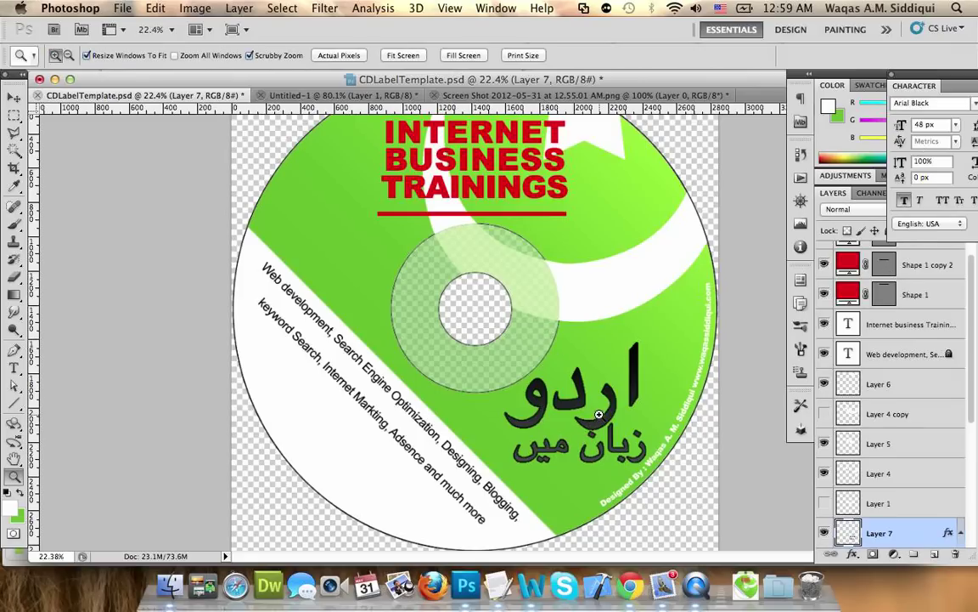
left_click_drag(599, 413, 680, 592)
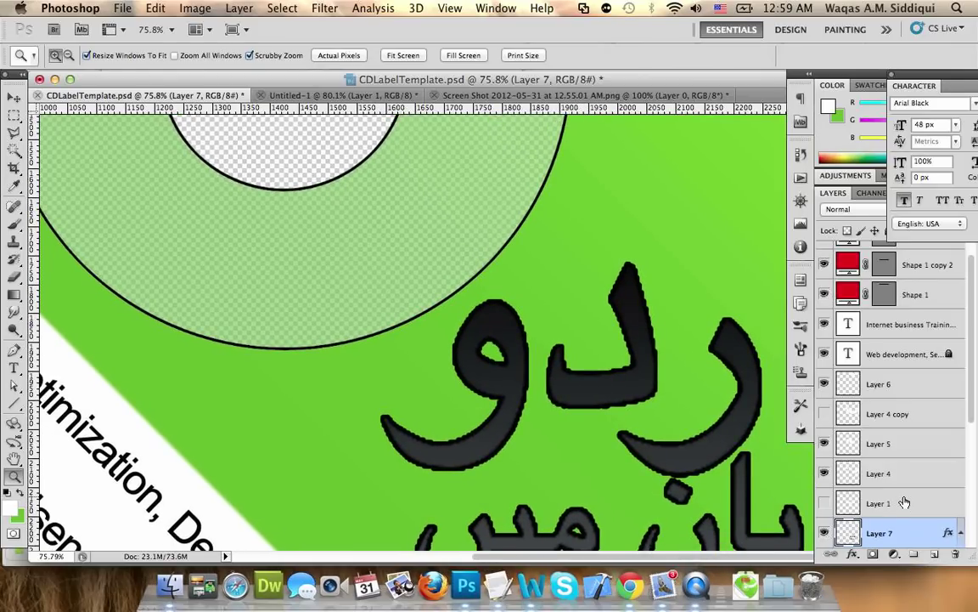
scroll(935, 510, "down", 2)
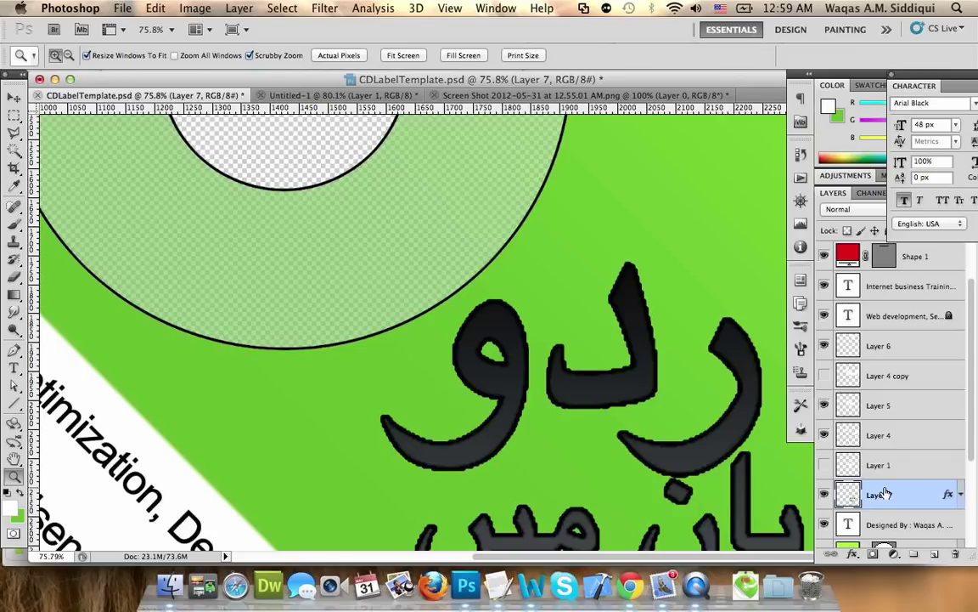
double_click(883, 493)
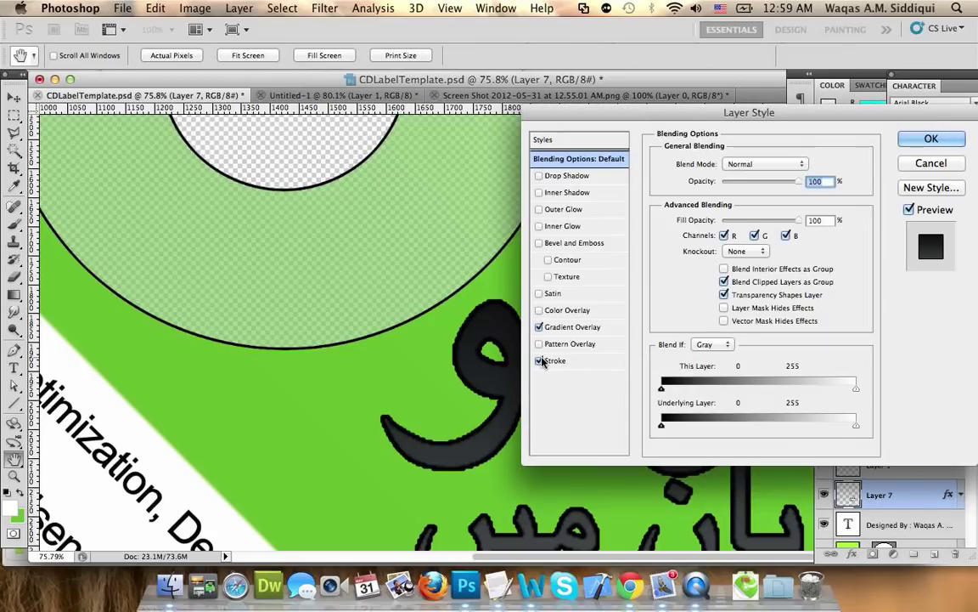
left_click(540, 361)
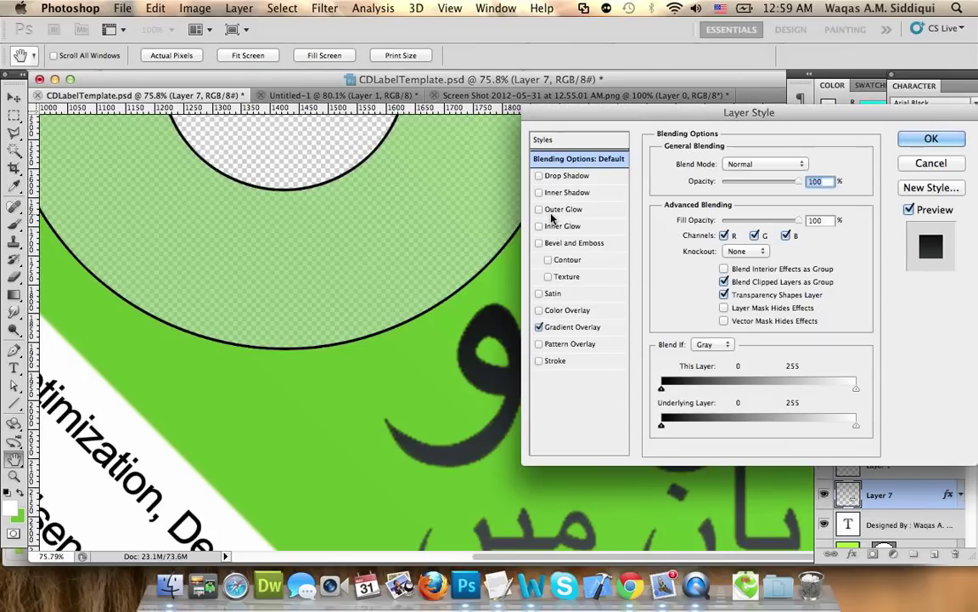
Step: Add an Outer Glow to the Urdu text and set its colour to black
left_click(539, 209)
left_click(567, 213)
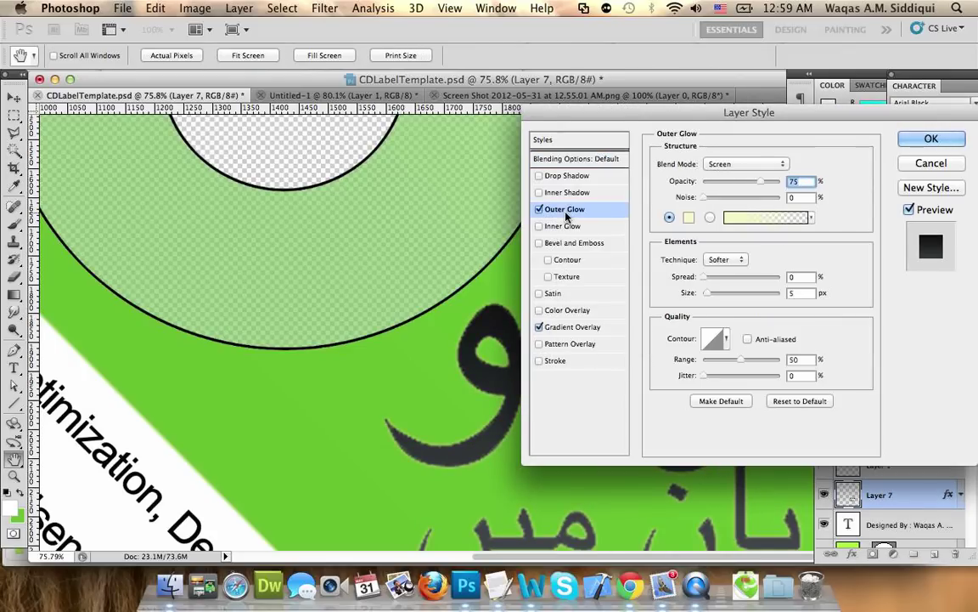
left_click(689, 217)
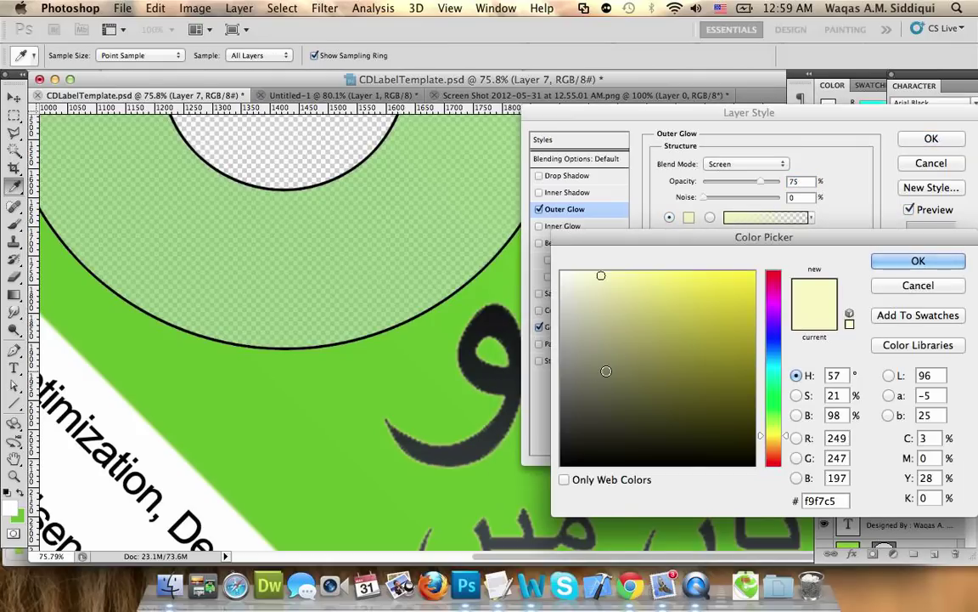
left_click_drag(606, 372, 561, 468)
left_click(918, 263)
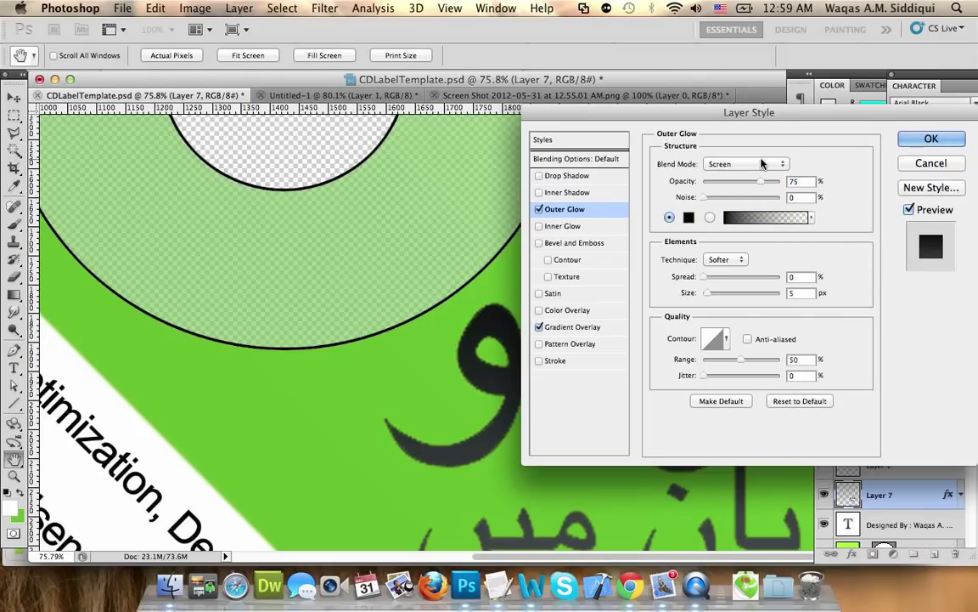
Step: Set the Outer Glow to Normal blend mode, 83% opacity, 13 px size and 5% spread, and apply the style
left_click(760, 168)
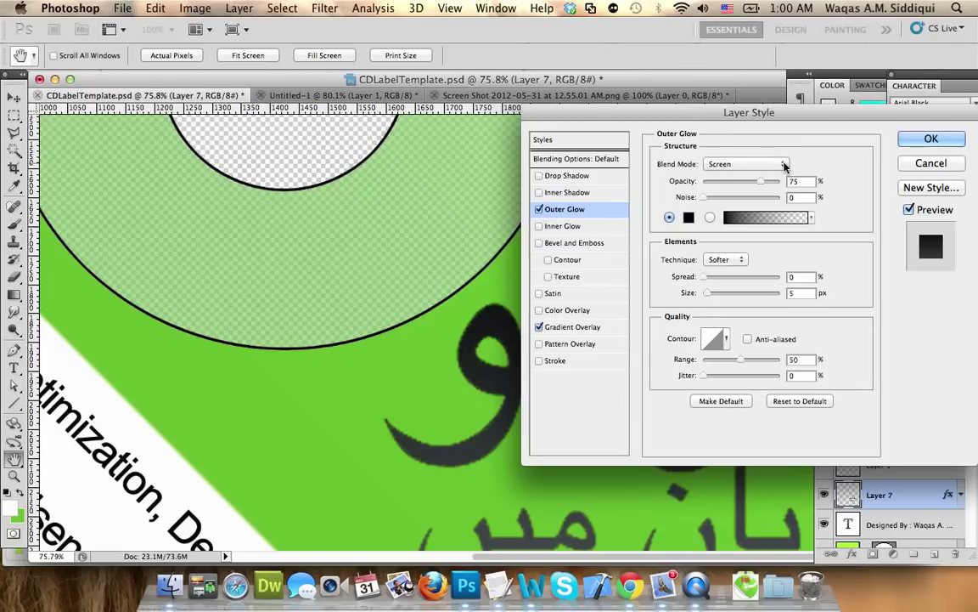
left_click(784, 166)
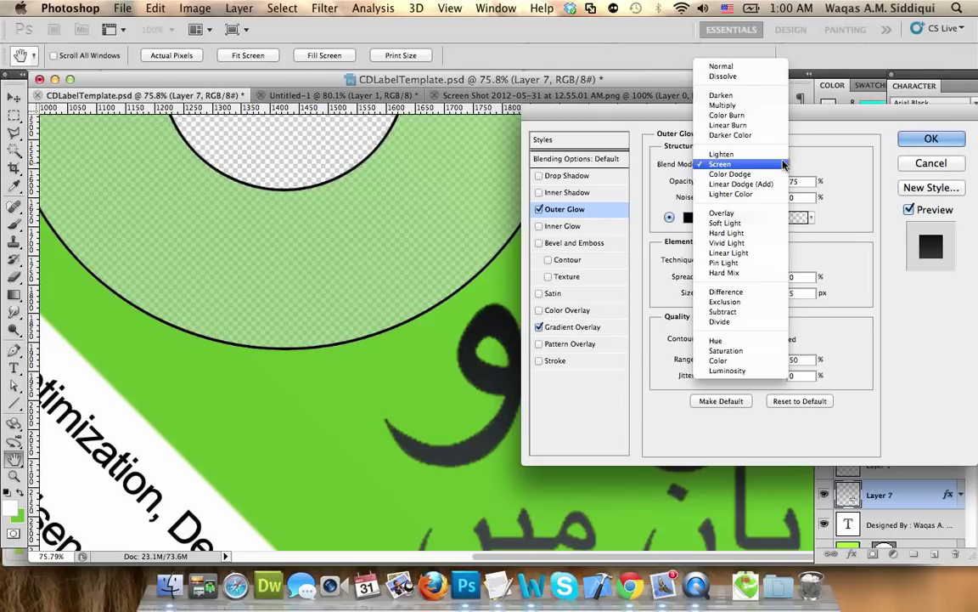
left_click(763, 66)
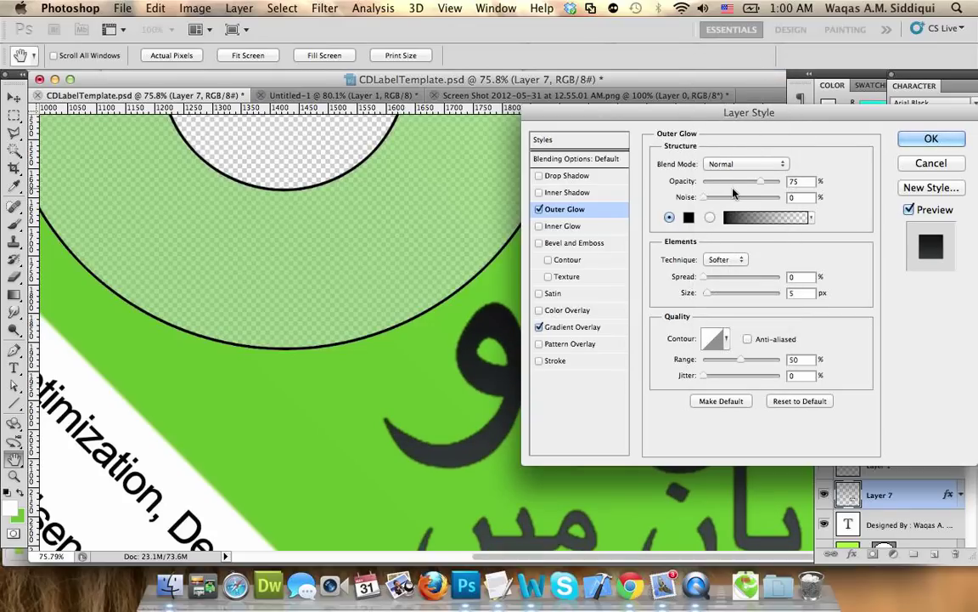
left_click_drag(762, 188, 766, 188)
left_click_drag(707, 293, 710, 294)
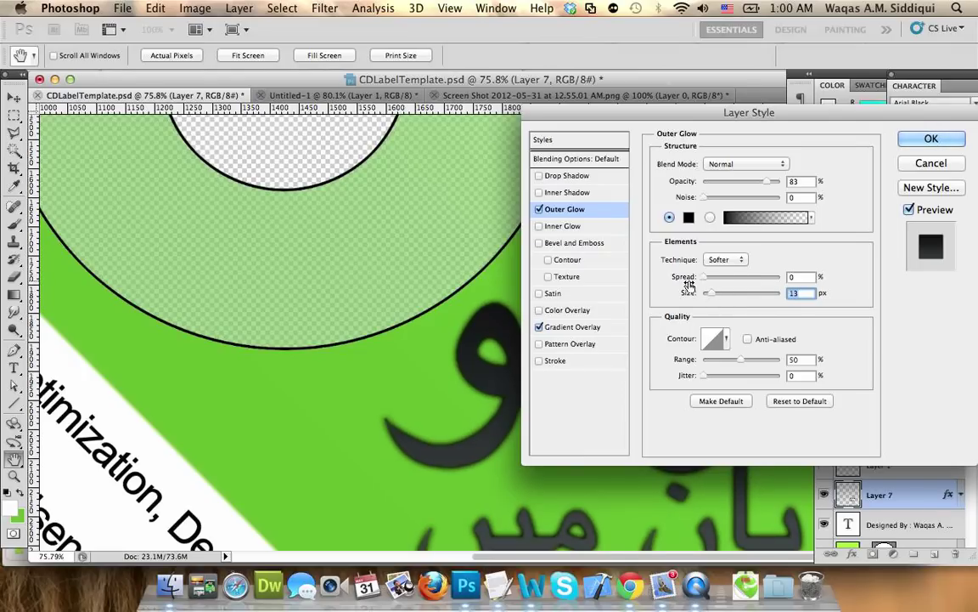
left_click_drag(797, 276, 777, 278)
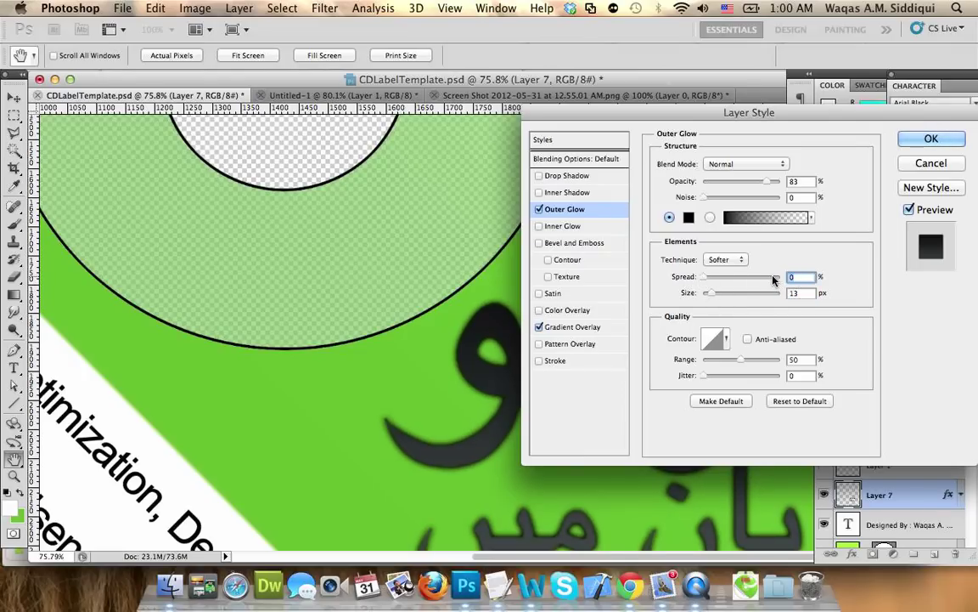
type("5")
key("Return")
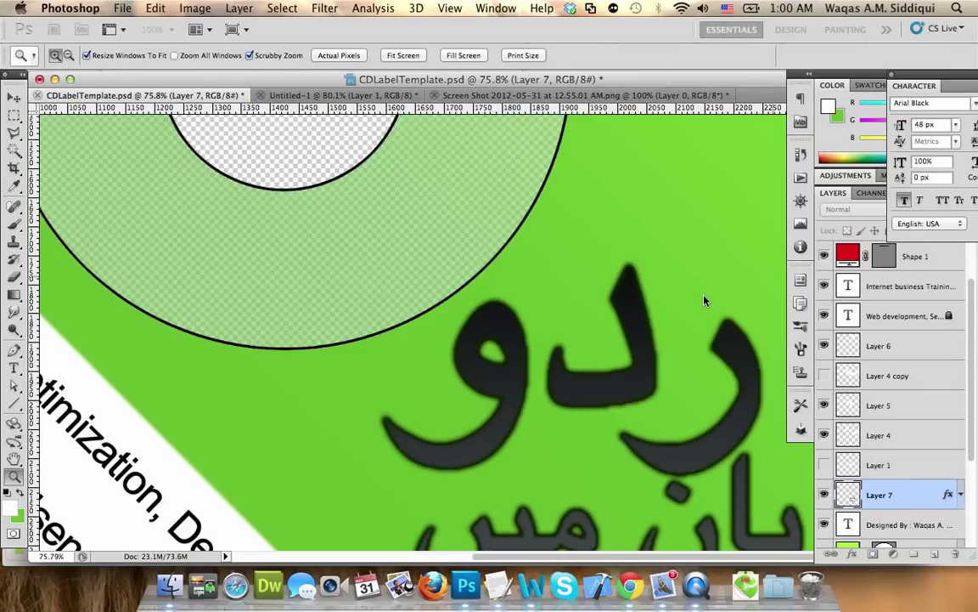
Step: Add a Gradient Overlay to the "Internet Business Trainings" title layer
left_click_drag(574, 406, 477, 358)
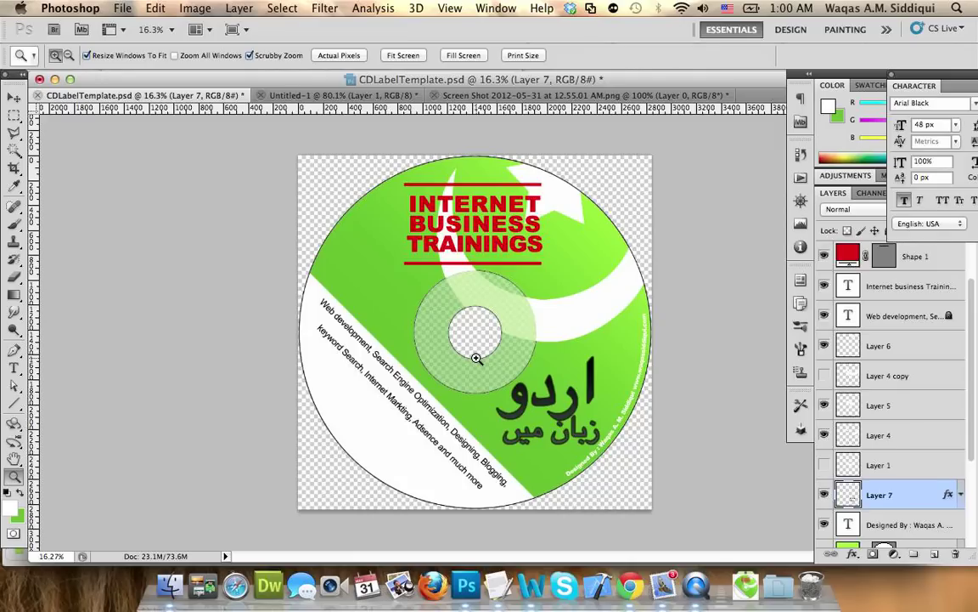
key("v")
left_click(501, 229)
double_click(907, 286)
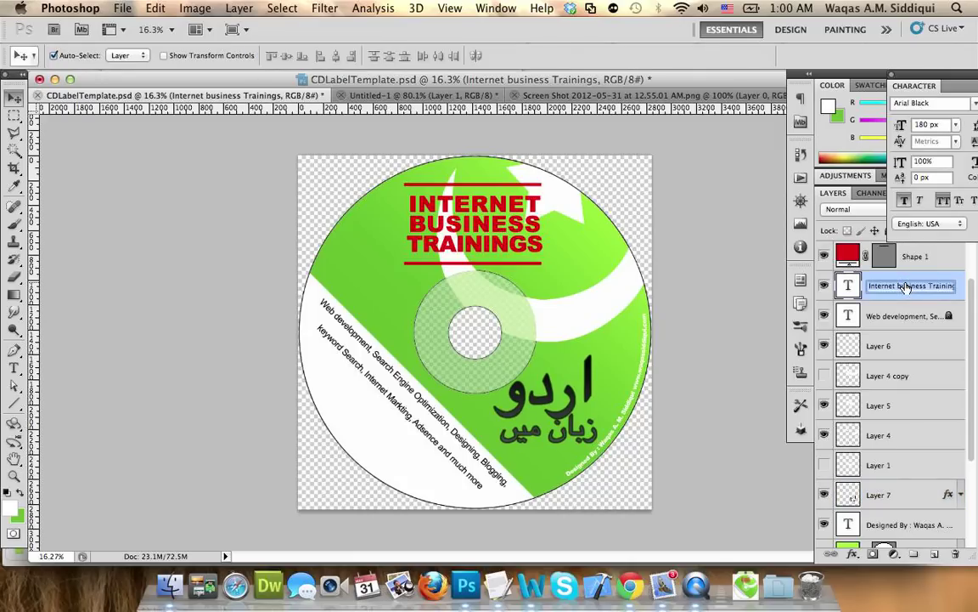
double_click(918, 279)
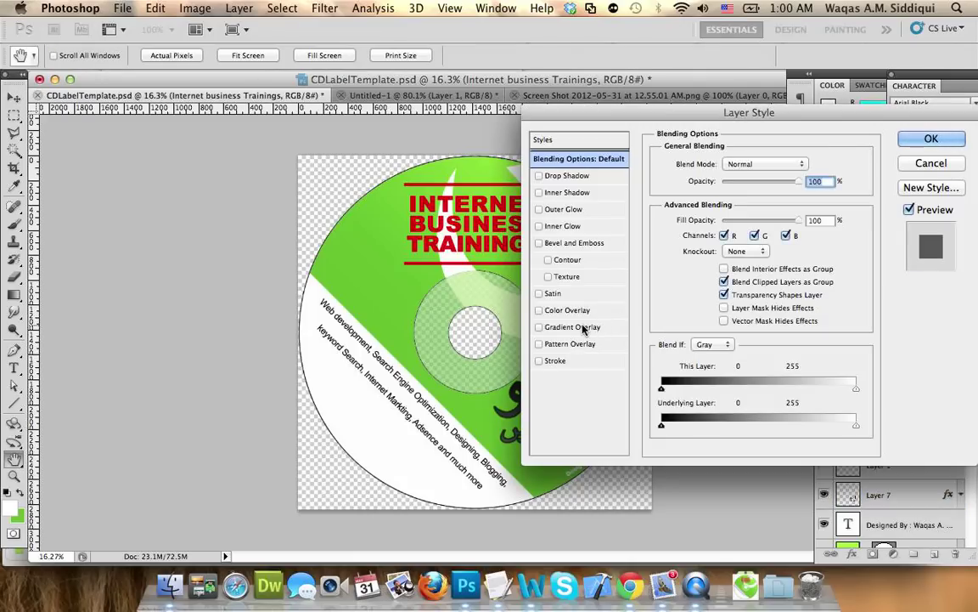
left_click(586, 327)
Step: Try the Red 3 - 3D gradient preset on the title's overlay
left_click(765, 204)
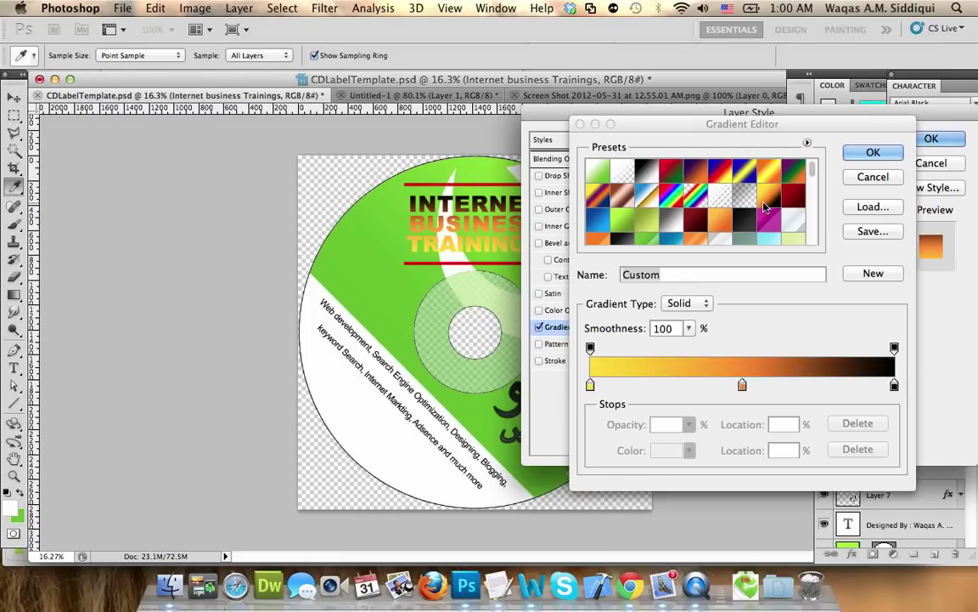
scroll(779, 209, "down", 5)
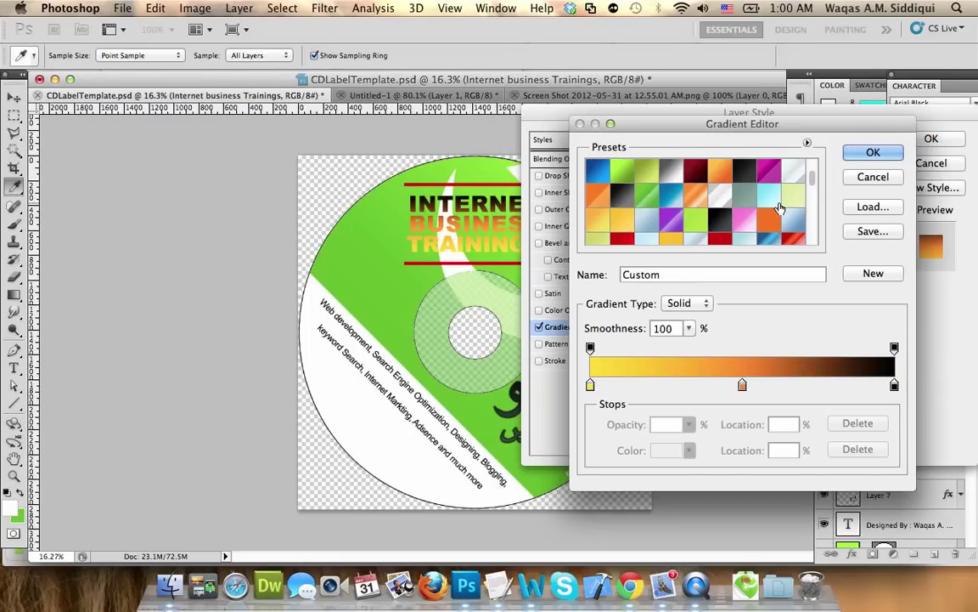
left_click(724, 209)
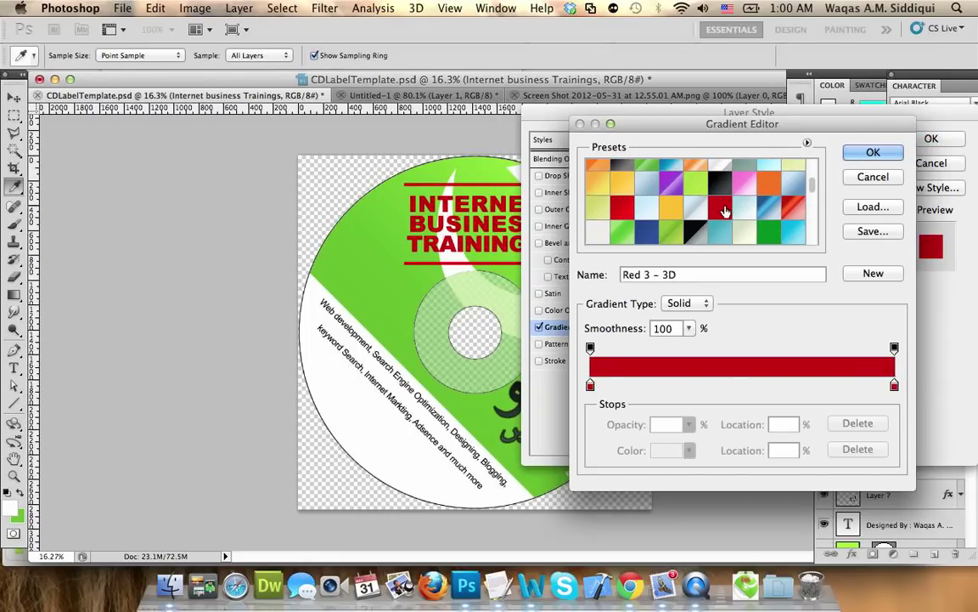
left_click(871, 151)
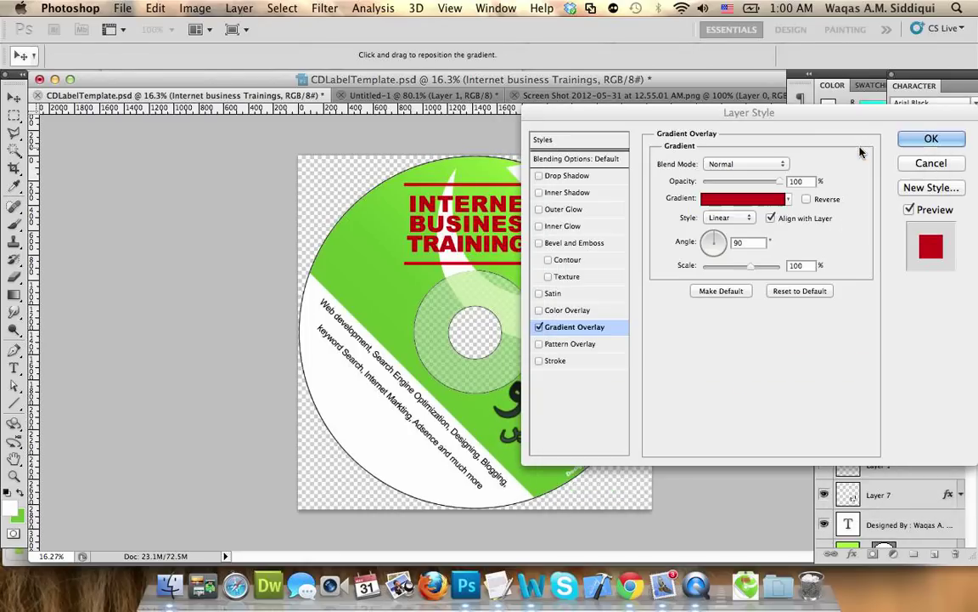
Step: Reverse the title's gradient, set it to the Red_Dark preset and apply the layer style
left_click(807, 200)
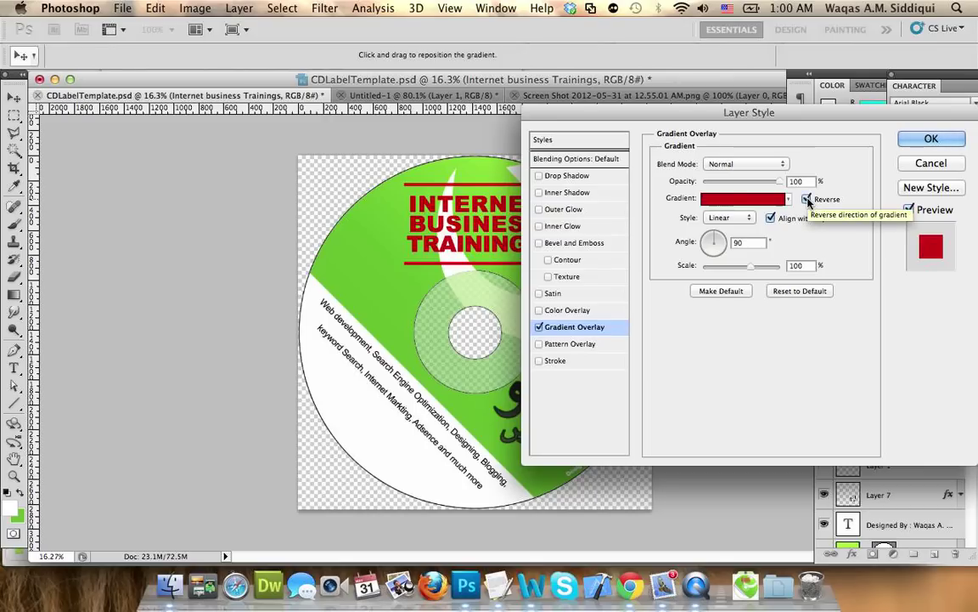
left_click(771, 199)
left_click(762, 206)
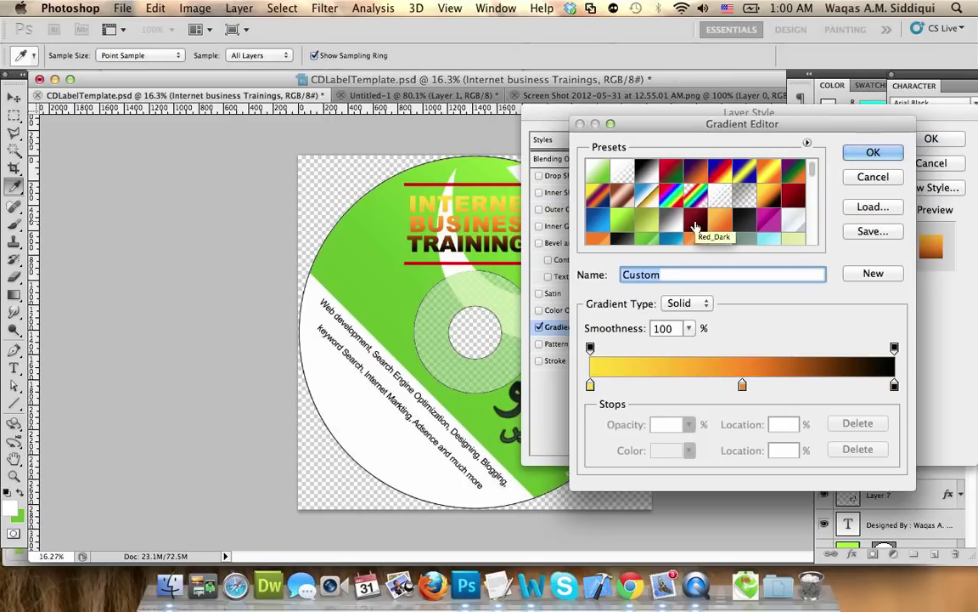
left_click(695, 224)
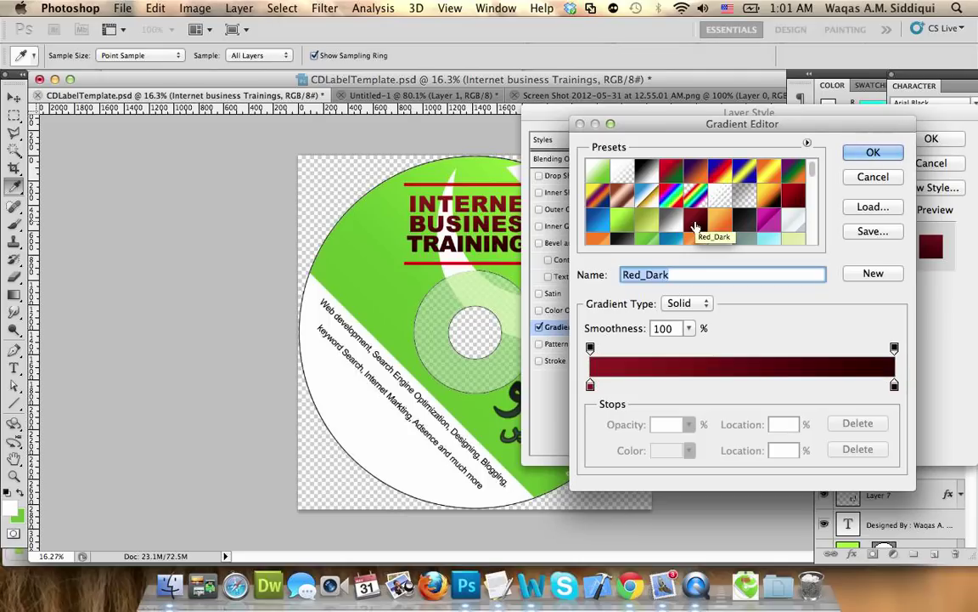
left_click(871, 156)
left_click(917, 144)
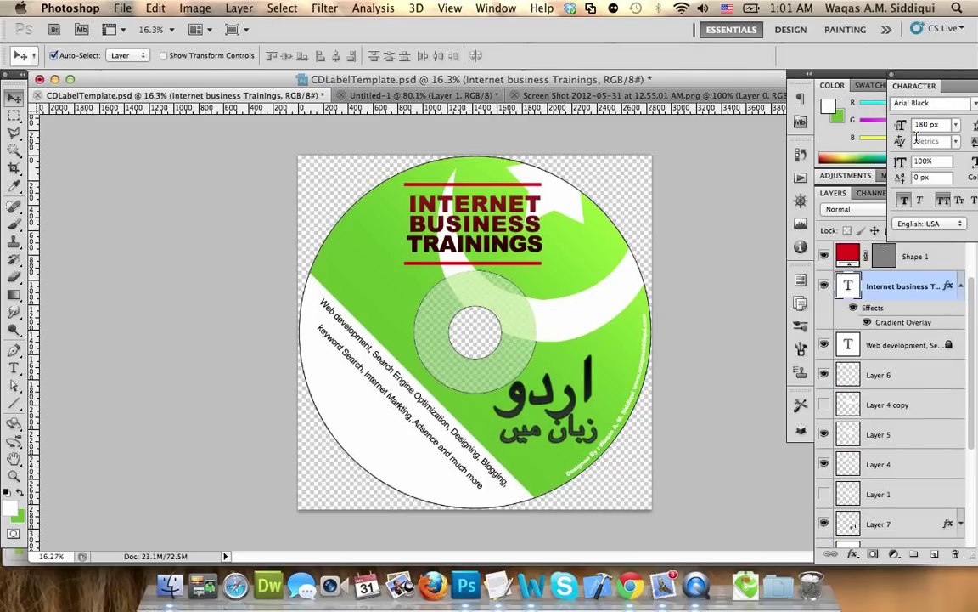
Step: Recolour the line below the title, Shape 1 copy 2, to dark red 2f0000 sampled from the title, and open Shape 1's colour for editing
scroll(878, 277, "up", 2)
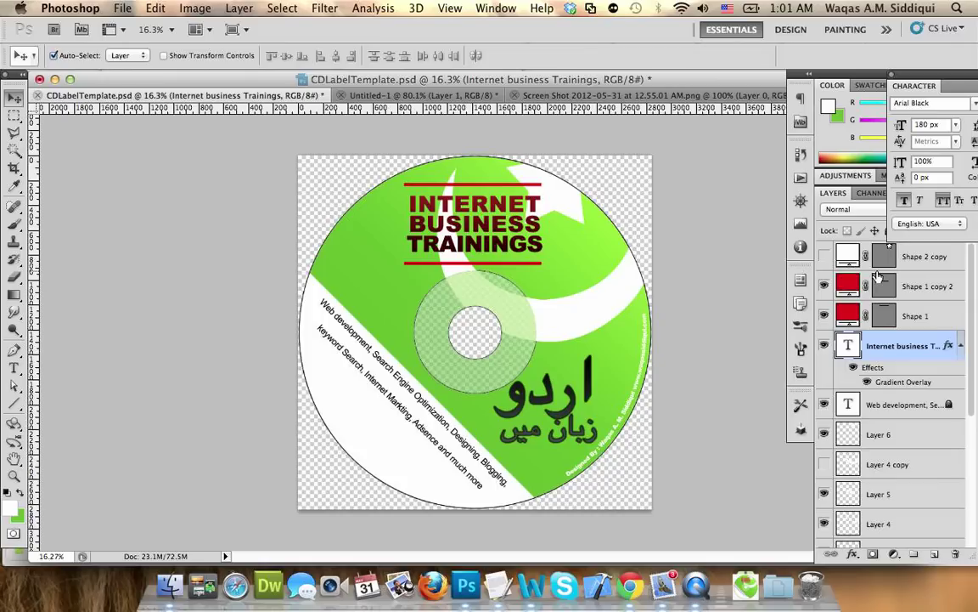
left_click(825, 286)
left_click(826, 286)
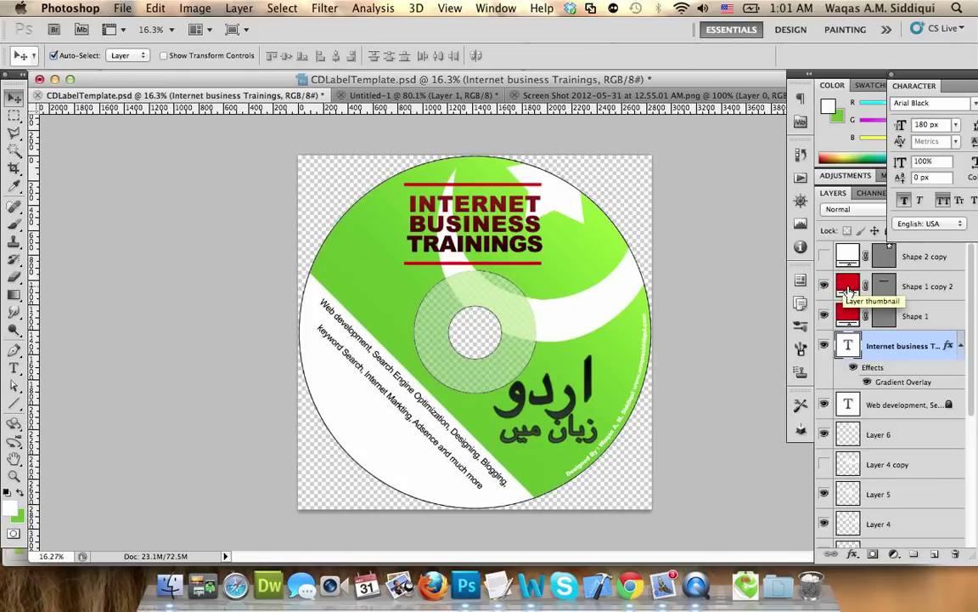
double_click(849, 286)
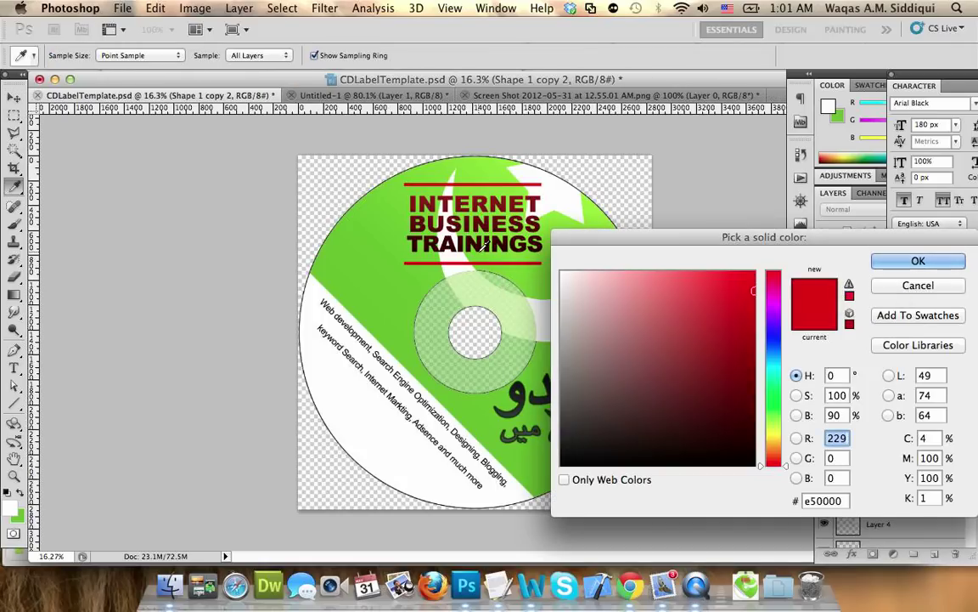
left_click(754, 430)
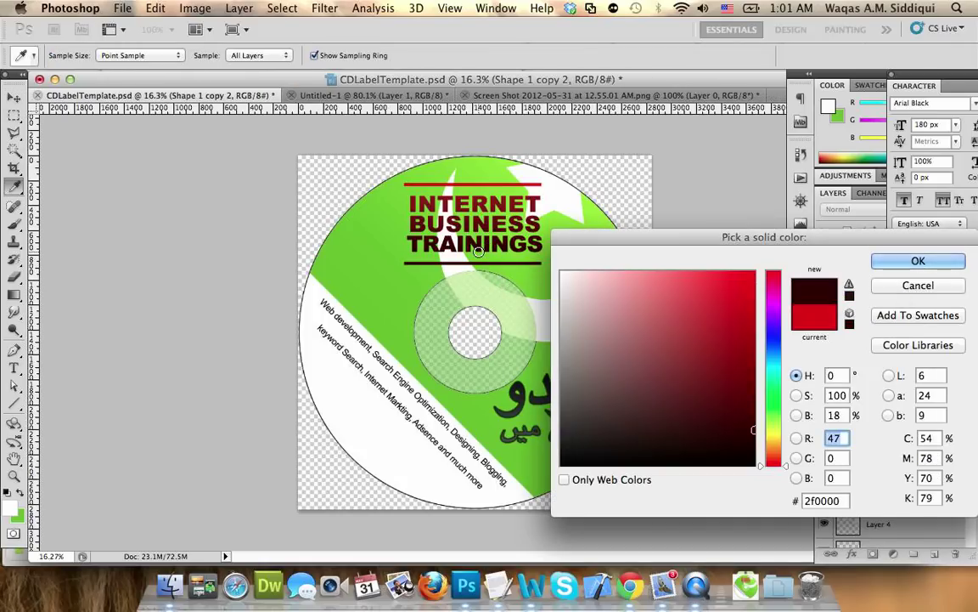
left_click(913, 286)
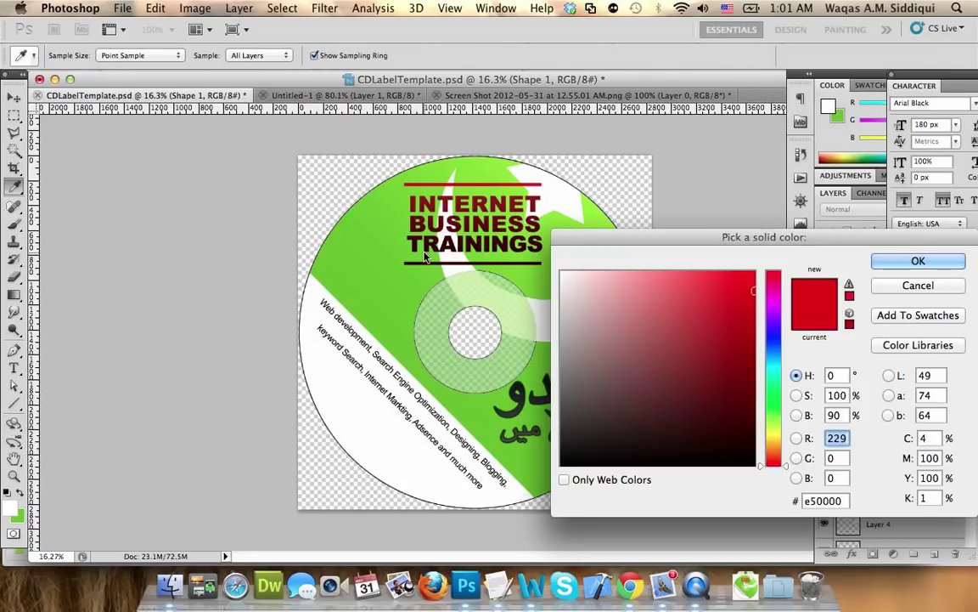
Step: Recolour the line above the title, Shape 1, to dark red 9e1c1a, starting from a colour sampled from the title
left_click(501, 194)
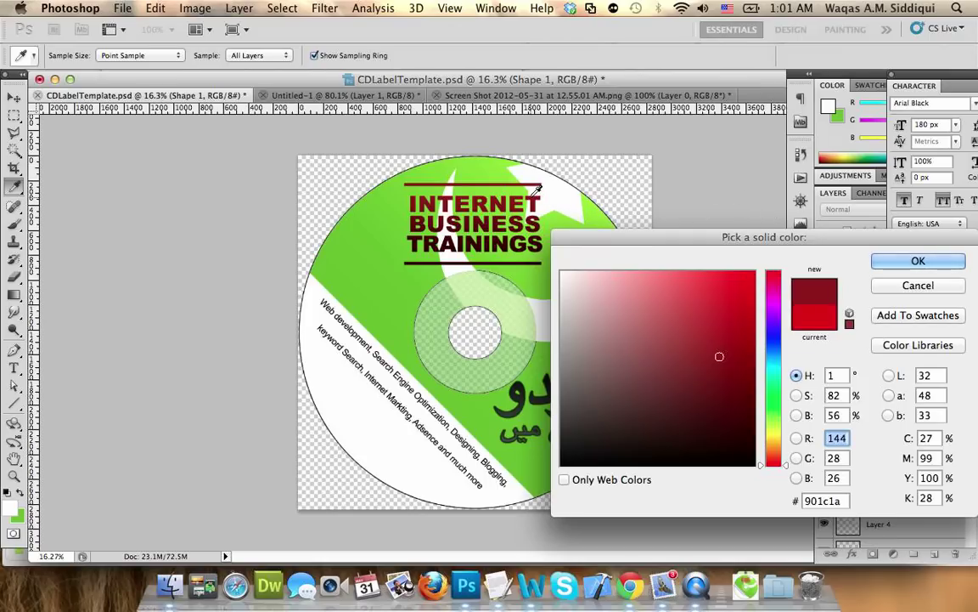
left_click(722, 345)
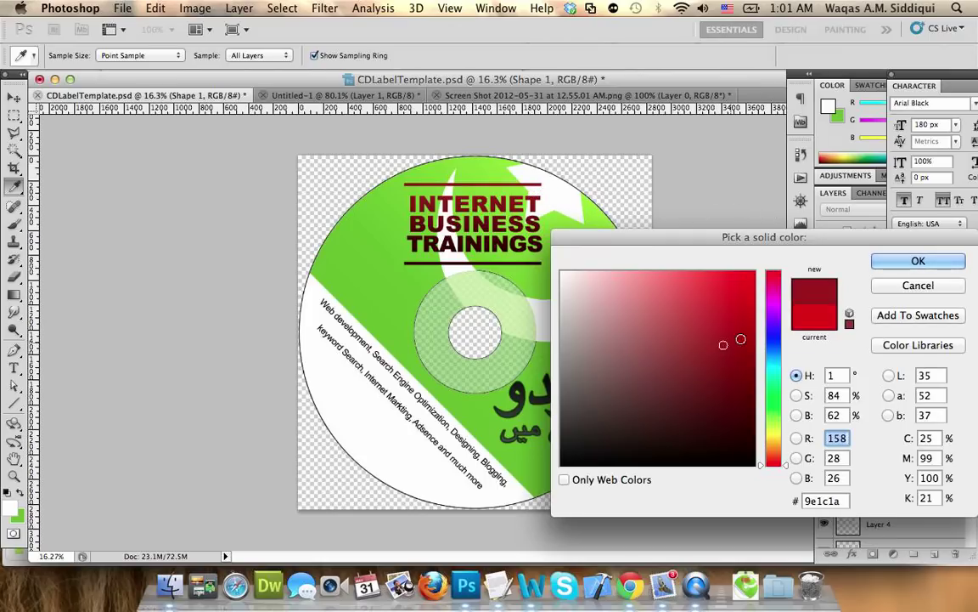
left_click(887, 261)
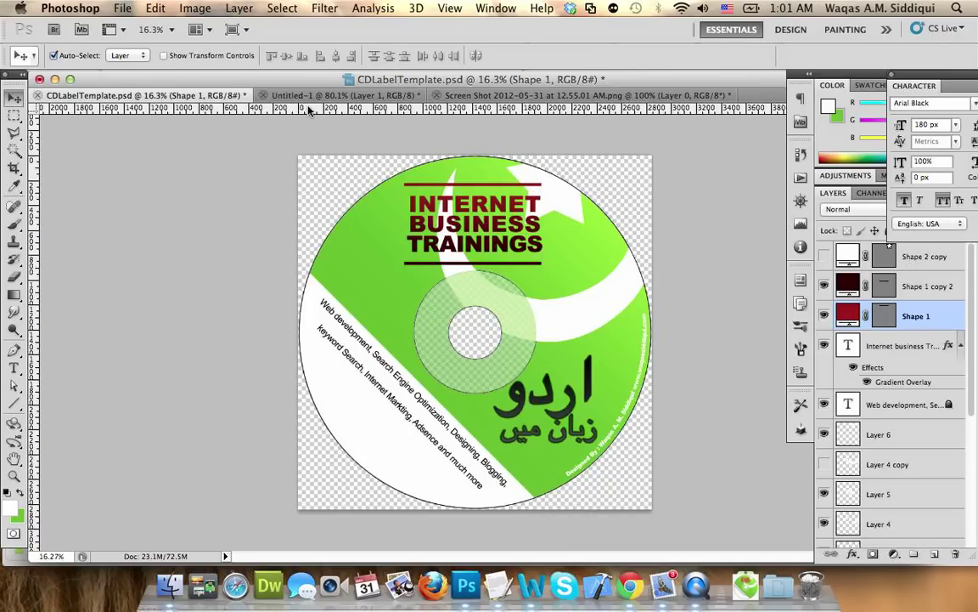
Step: Save CDLabelTemplate.psd, overwriting the changed copy on disk
left_click(123, 8)
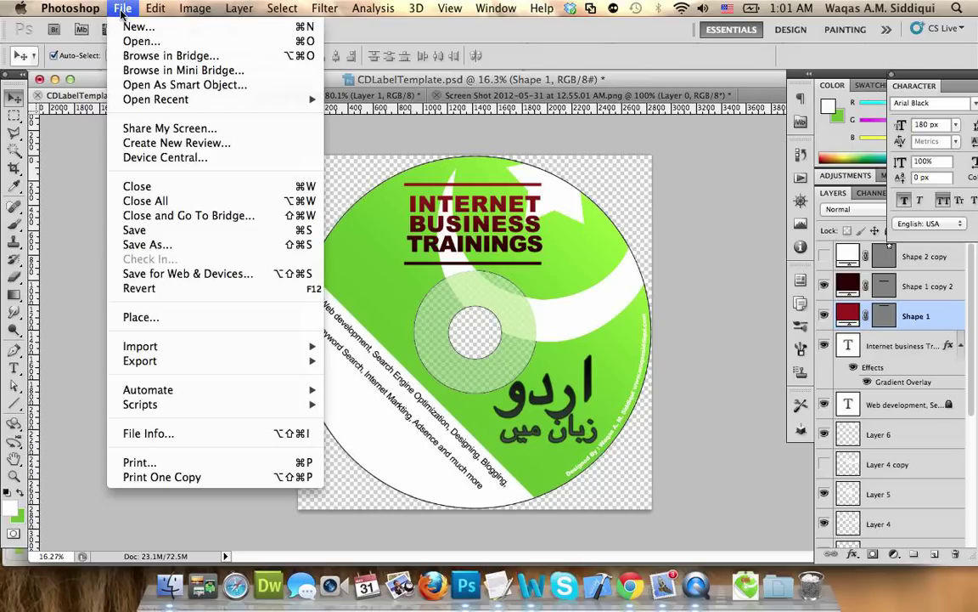
left_click(150, 229)
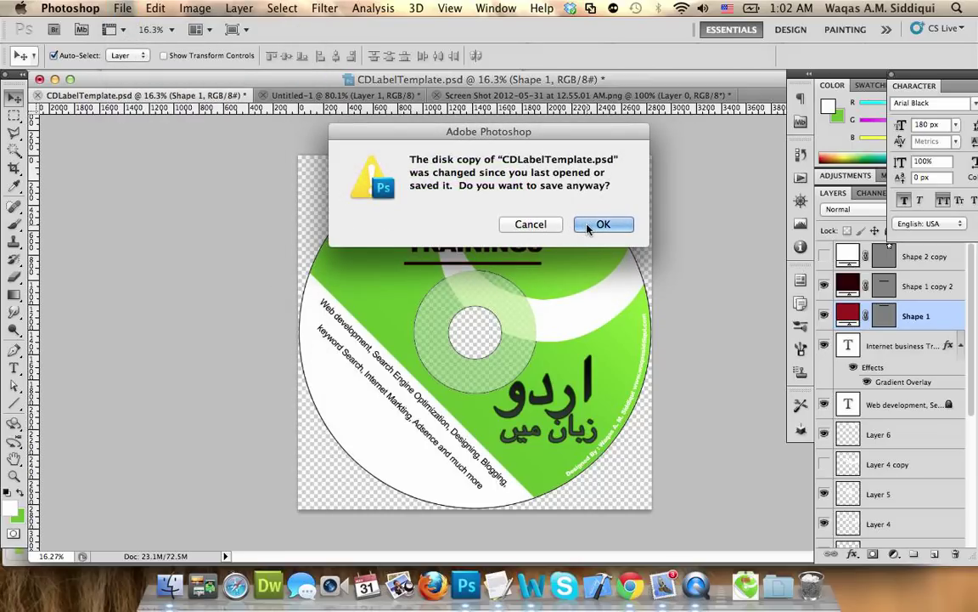
left_click(600, 224)
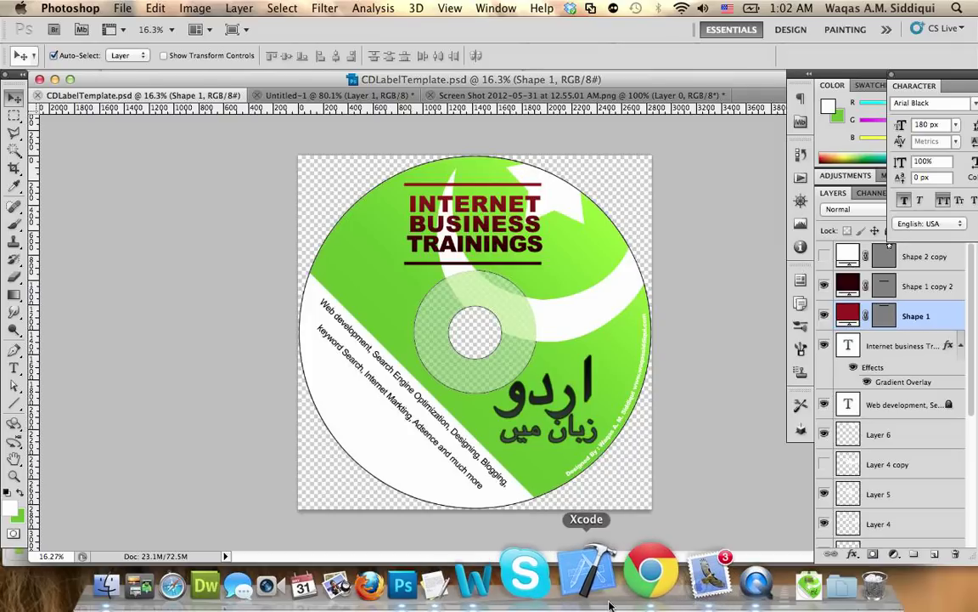
Step: Switch to Chrome to view the Internet Business Trainings website, and return to the CD label in Photoshop
left_click(631, 581)
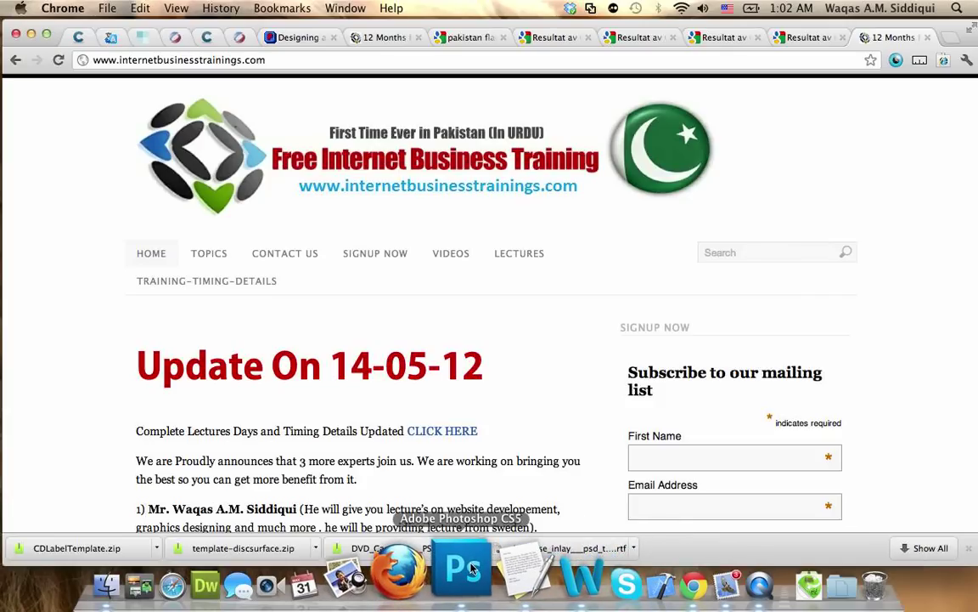
left_click(469, 569)
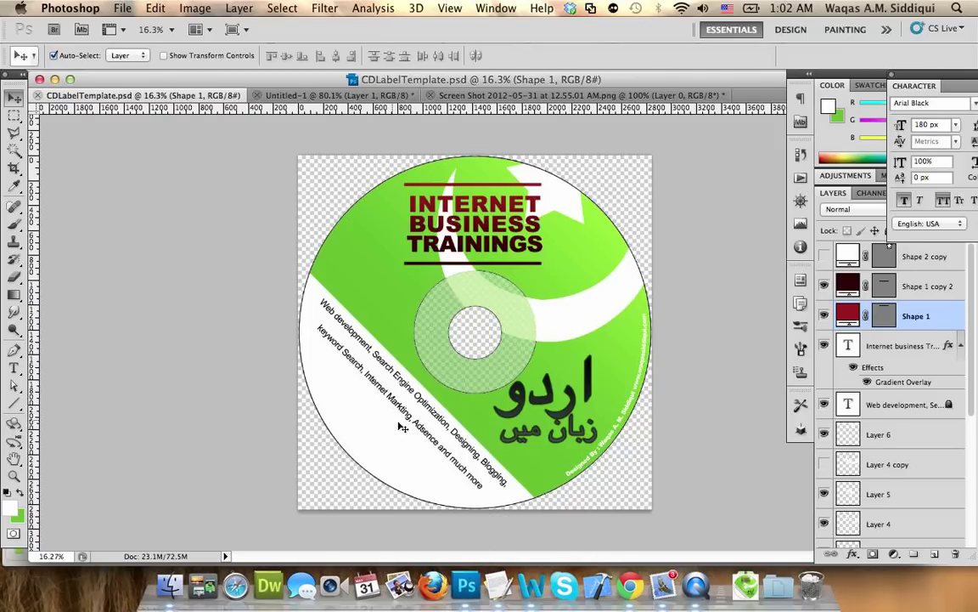
left_click(695, 589)
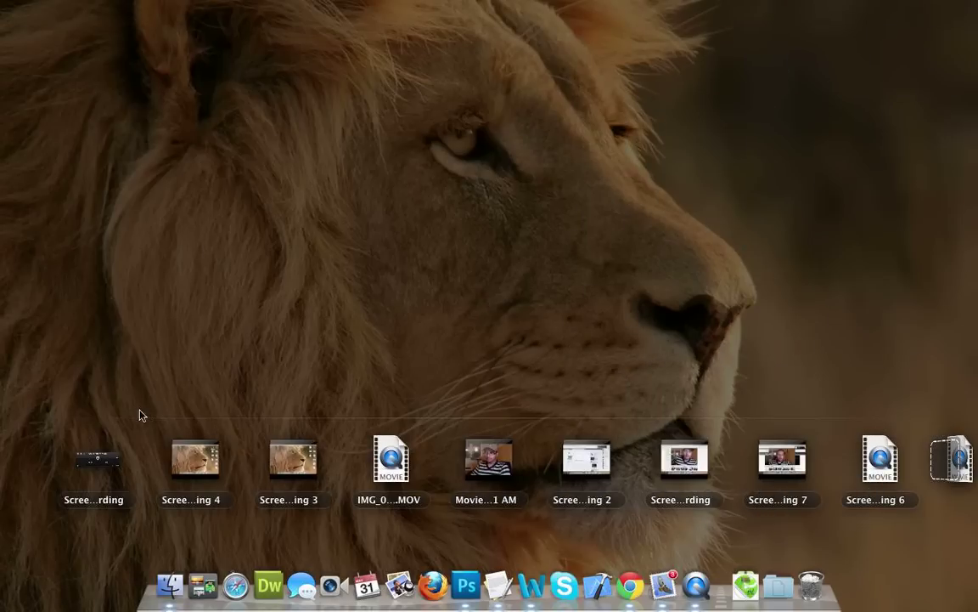
left_click(87, 470)
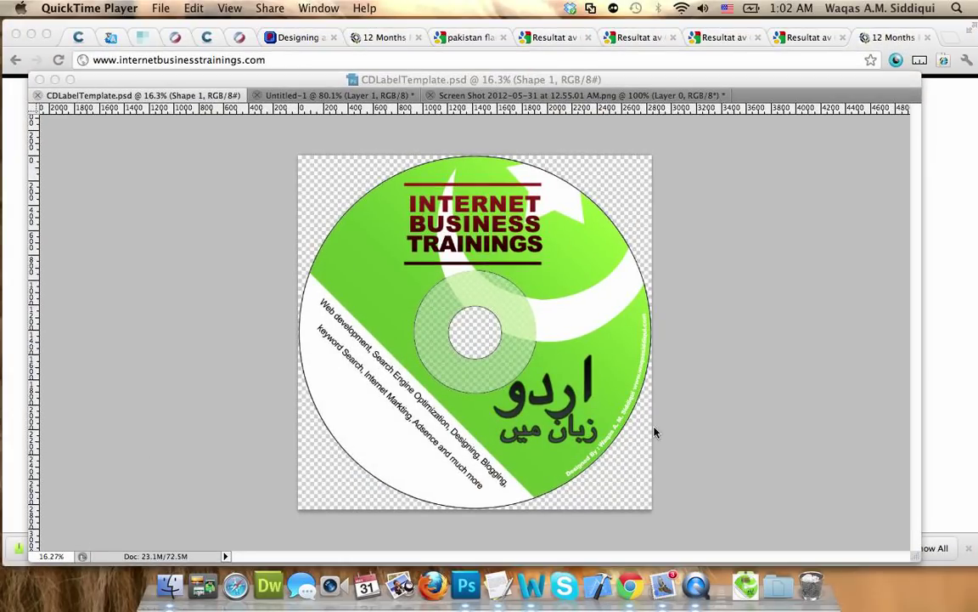